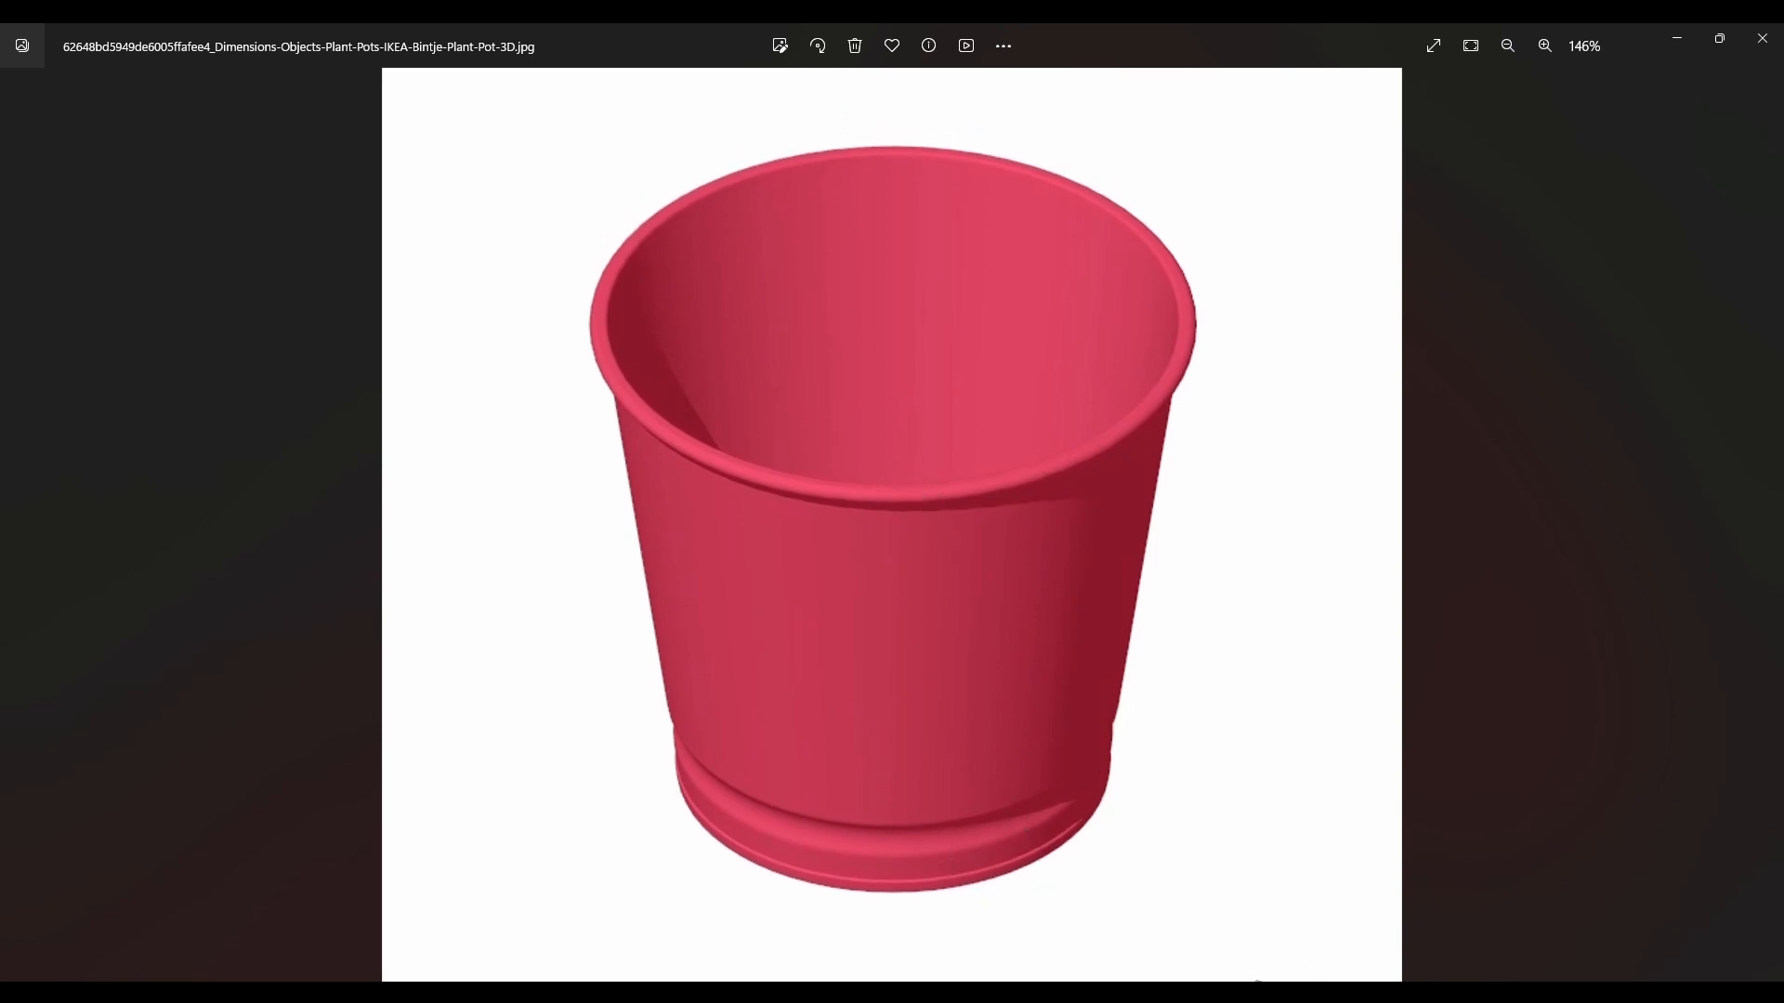
Step: Switch to the SOLIDWORKS part and sketch a circle about 194 mm in diameter, centred on the origin of the Top Plane
mouse_move(1077, 993)
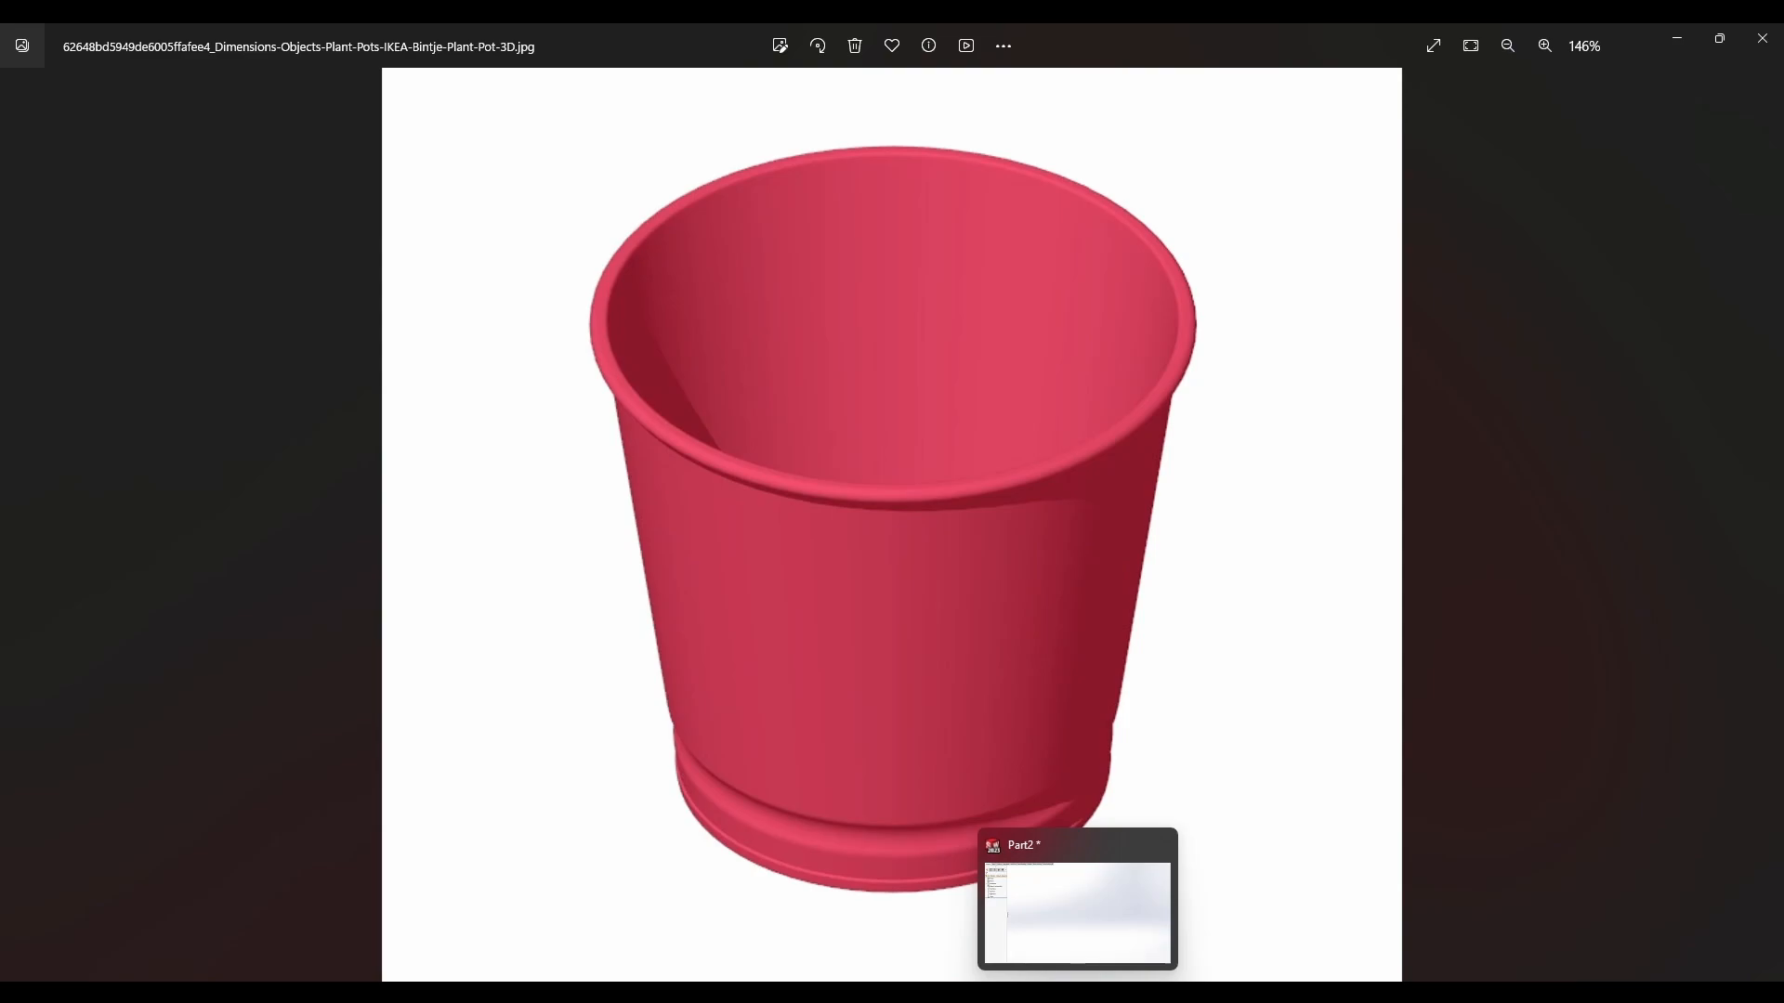
left_click(1078, 911)
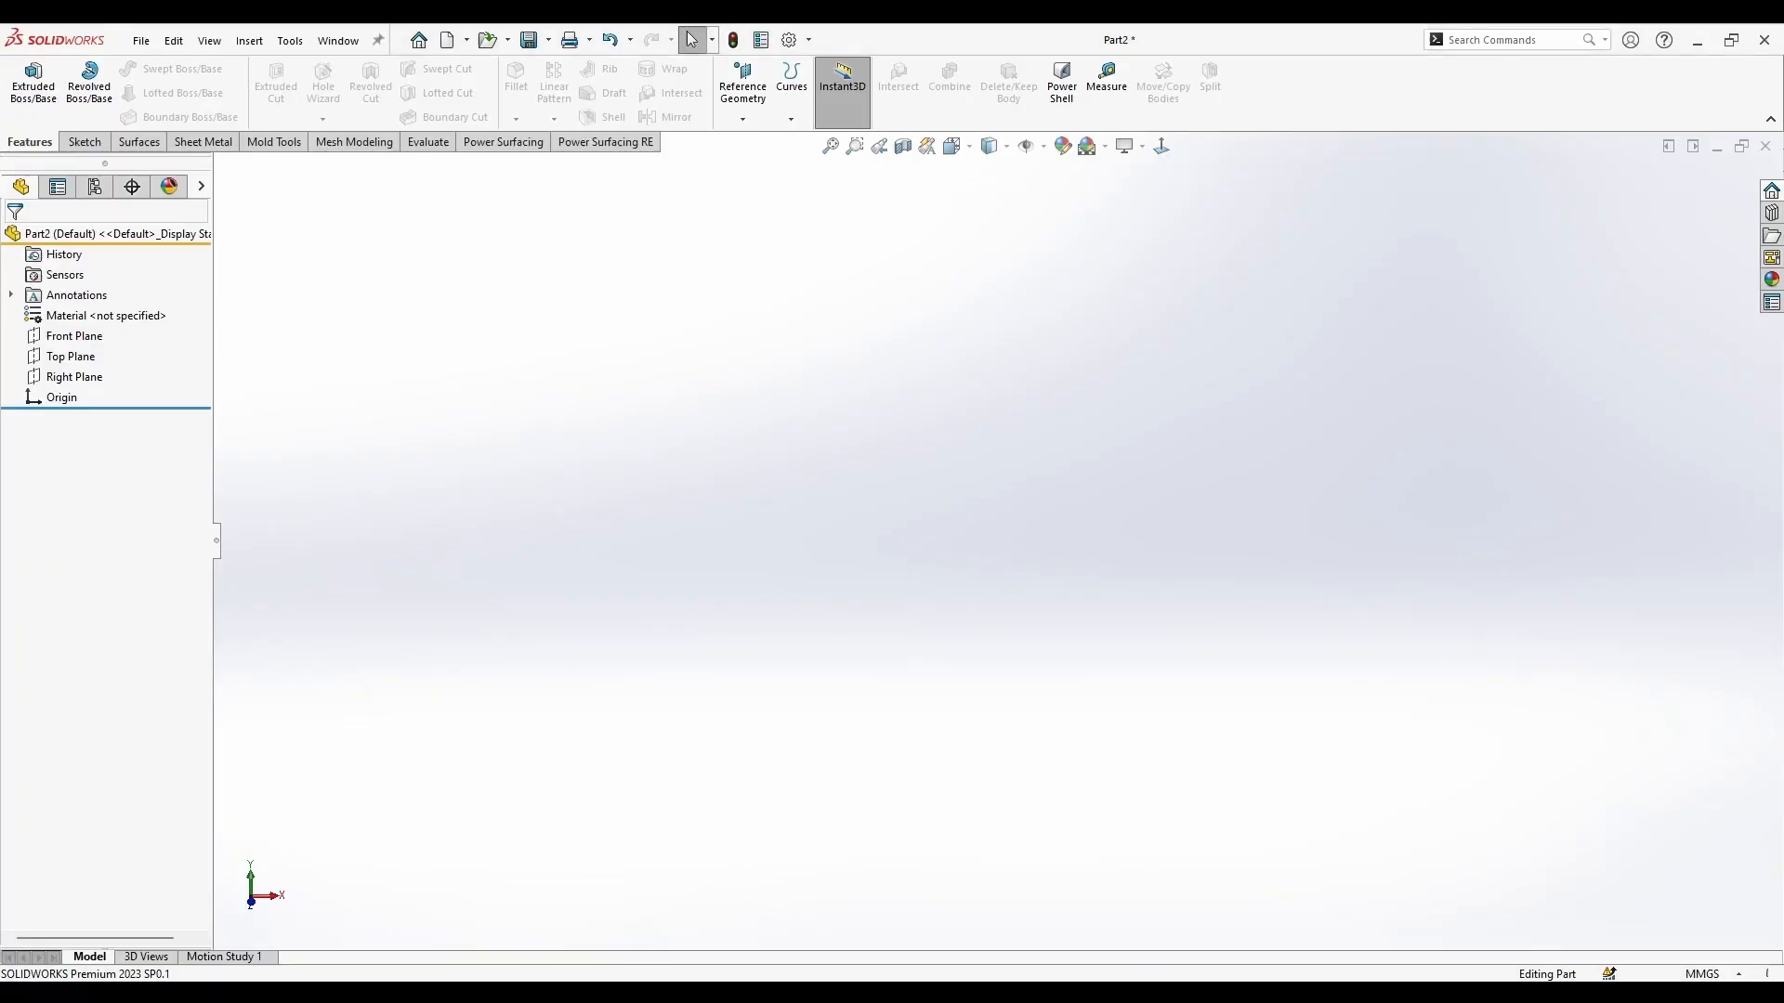
right_click(71, 358)
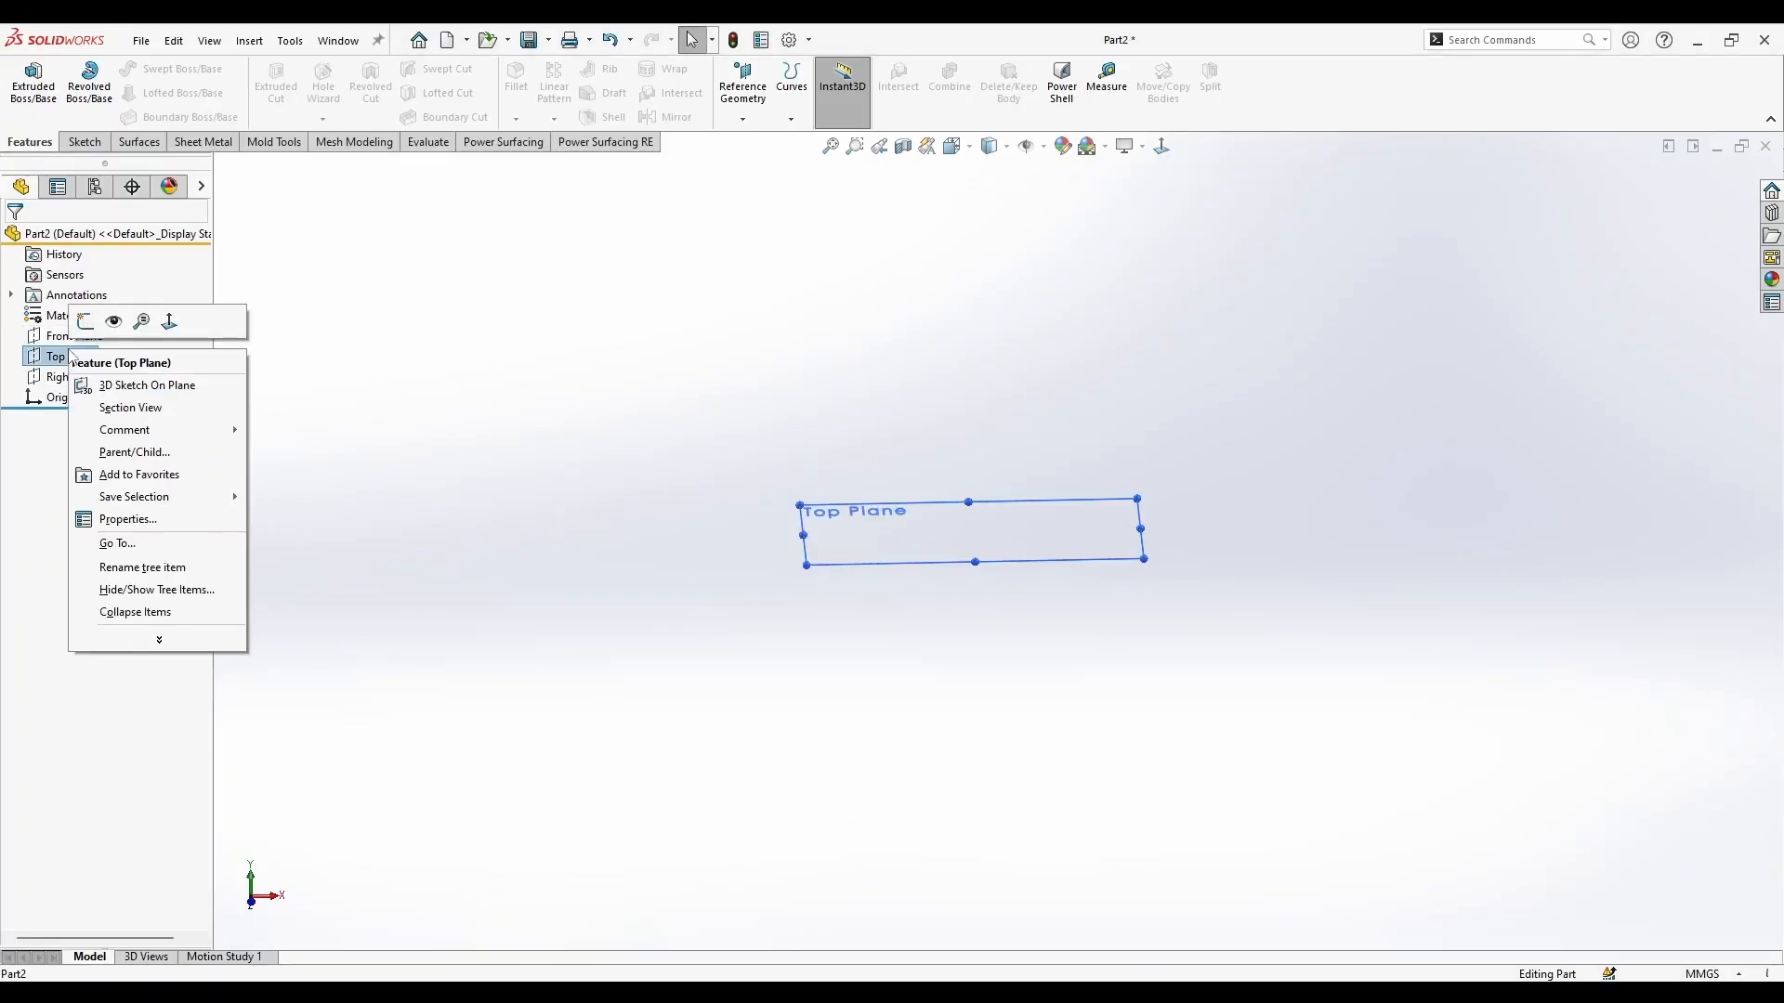
left_click(81, 327)
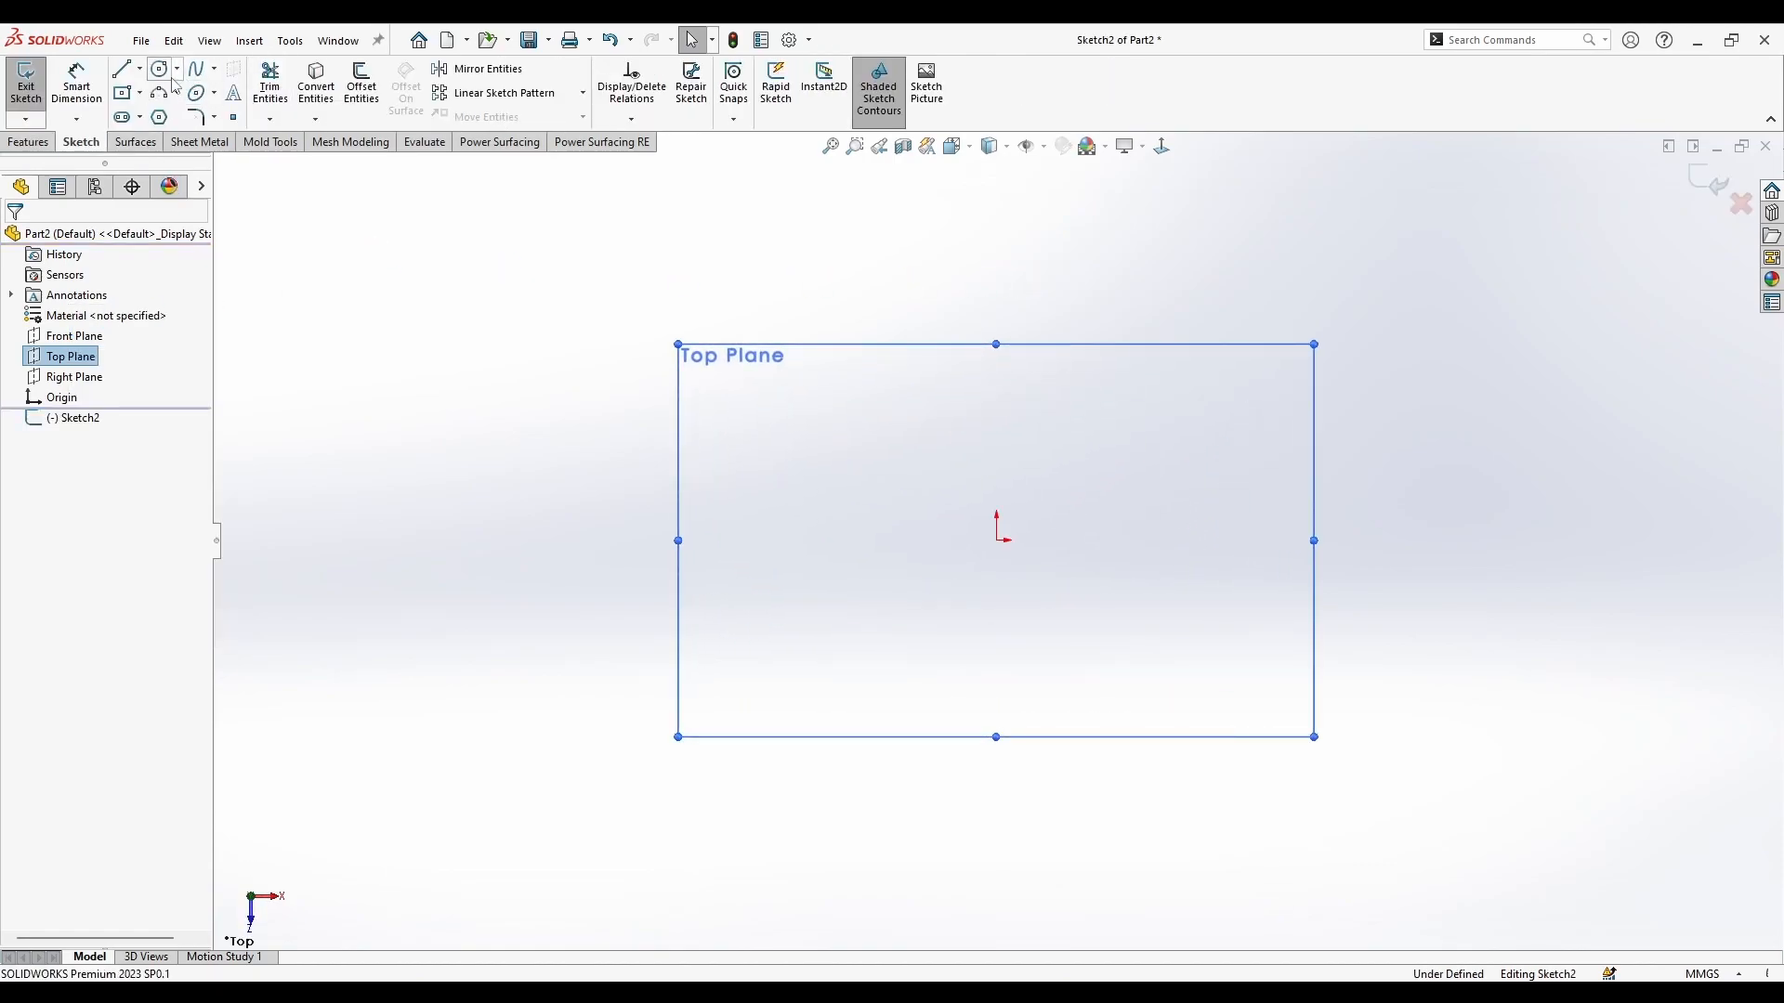
left_click(160, 69)
left_click(999, 539)
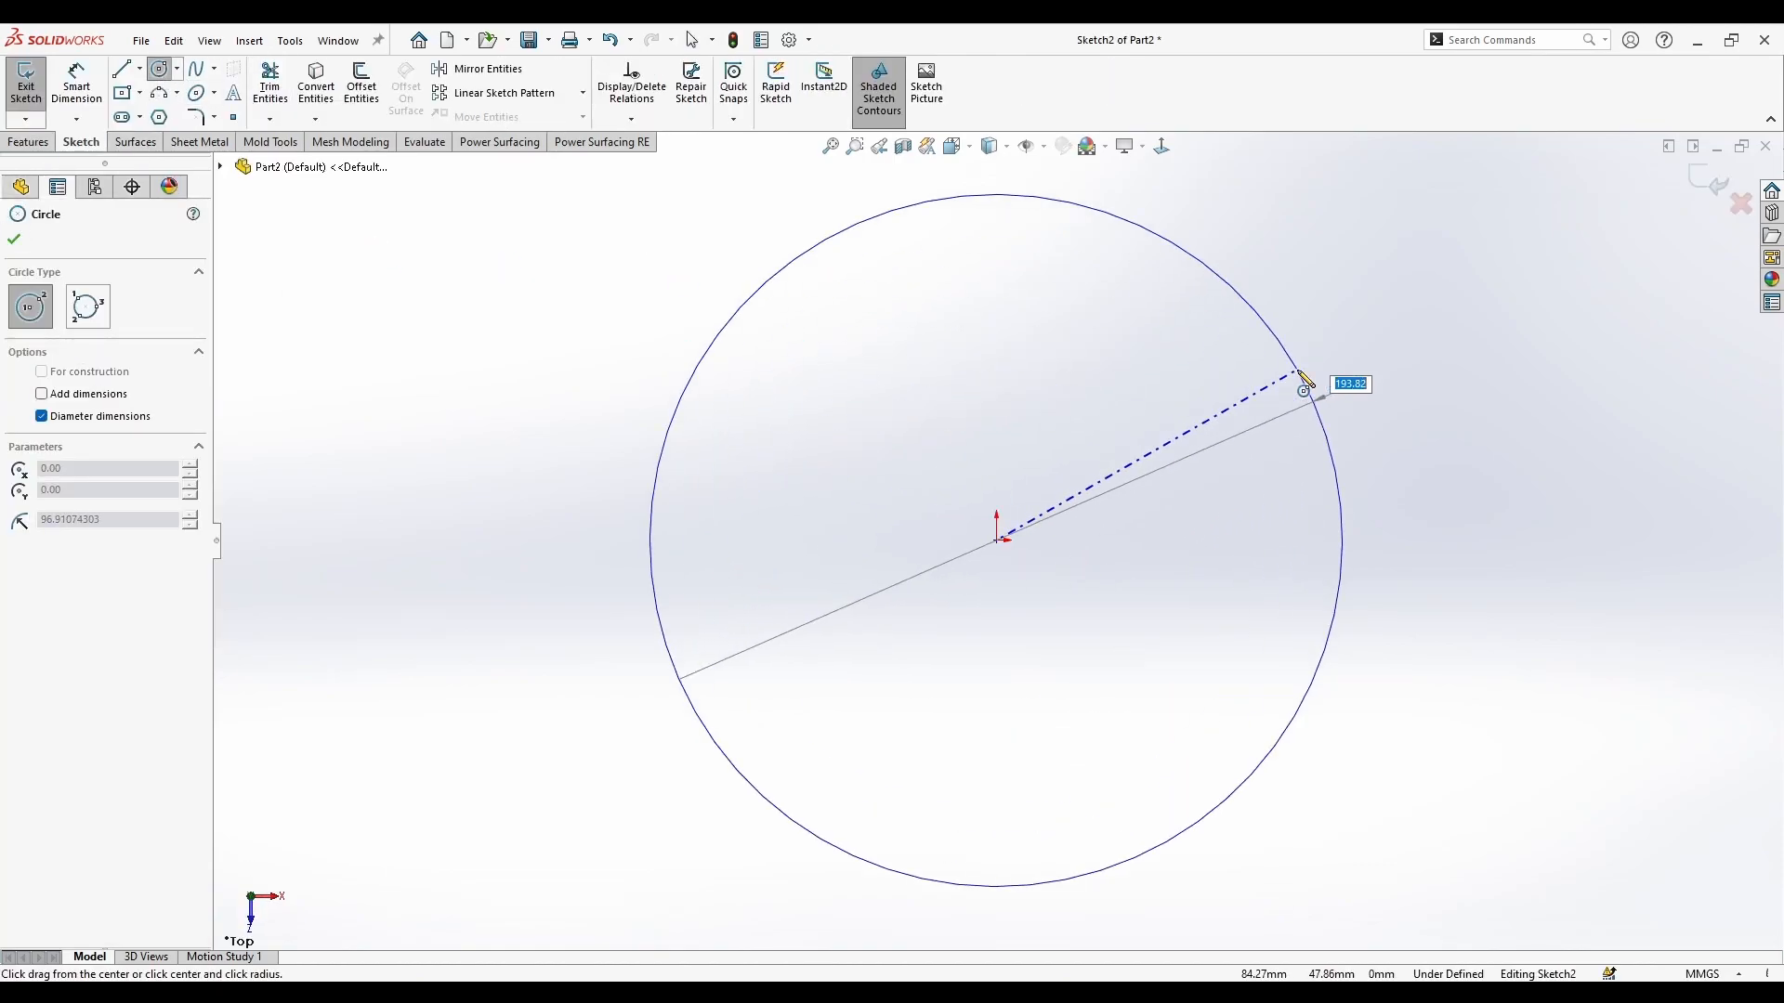
left_click(1297, 371)
Step: Dimension the circle's diameter at 250 mm and exit the sketch
left_click(76, 86)
scroll(1035, 335, "up", 3)
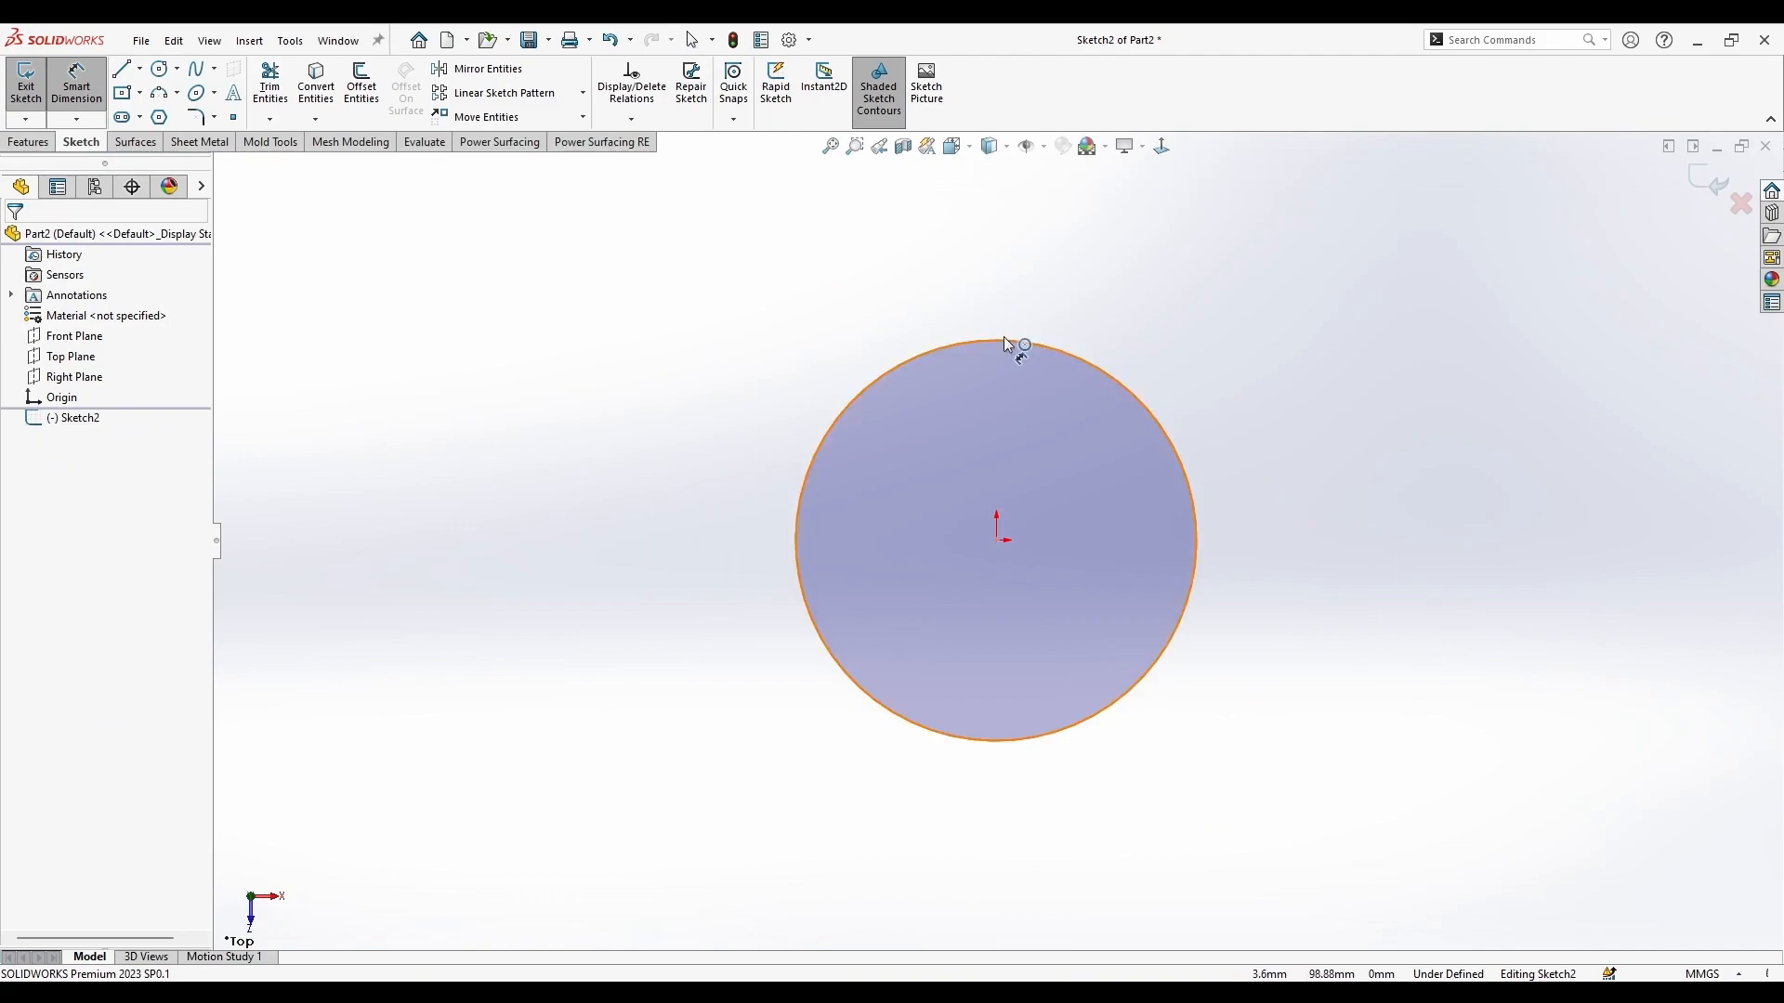
left_click(1003, 343)
left_click(1007, 269)
type("250")
key("Return")
left_click(12, 238)
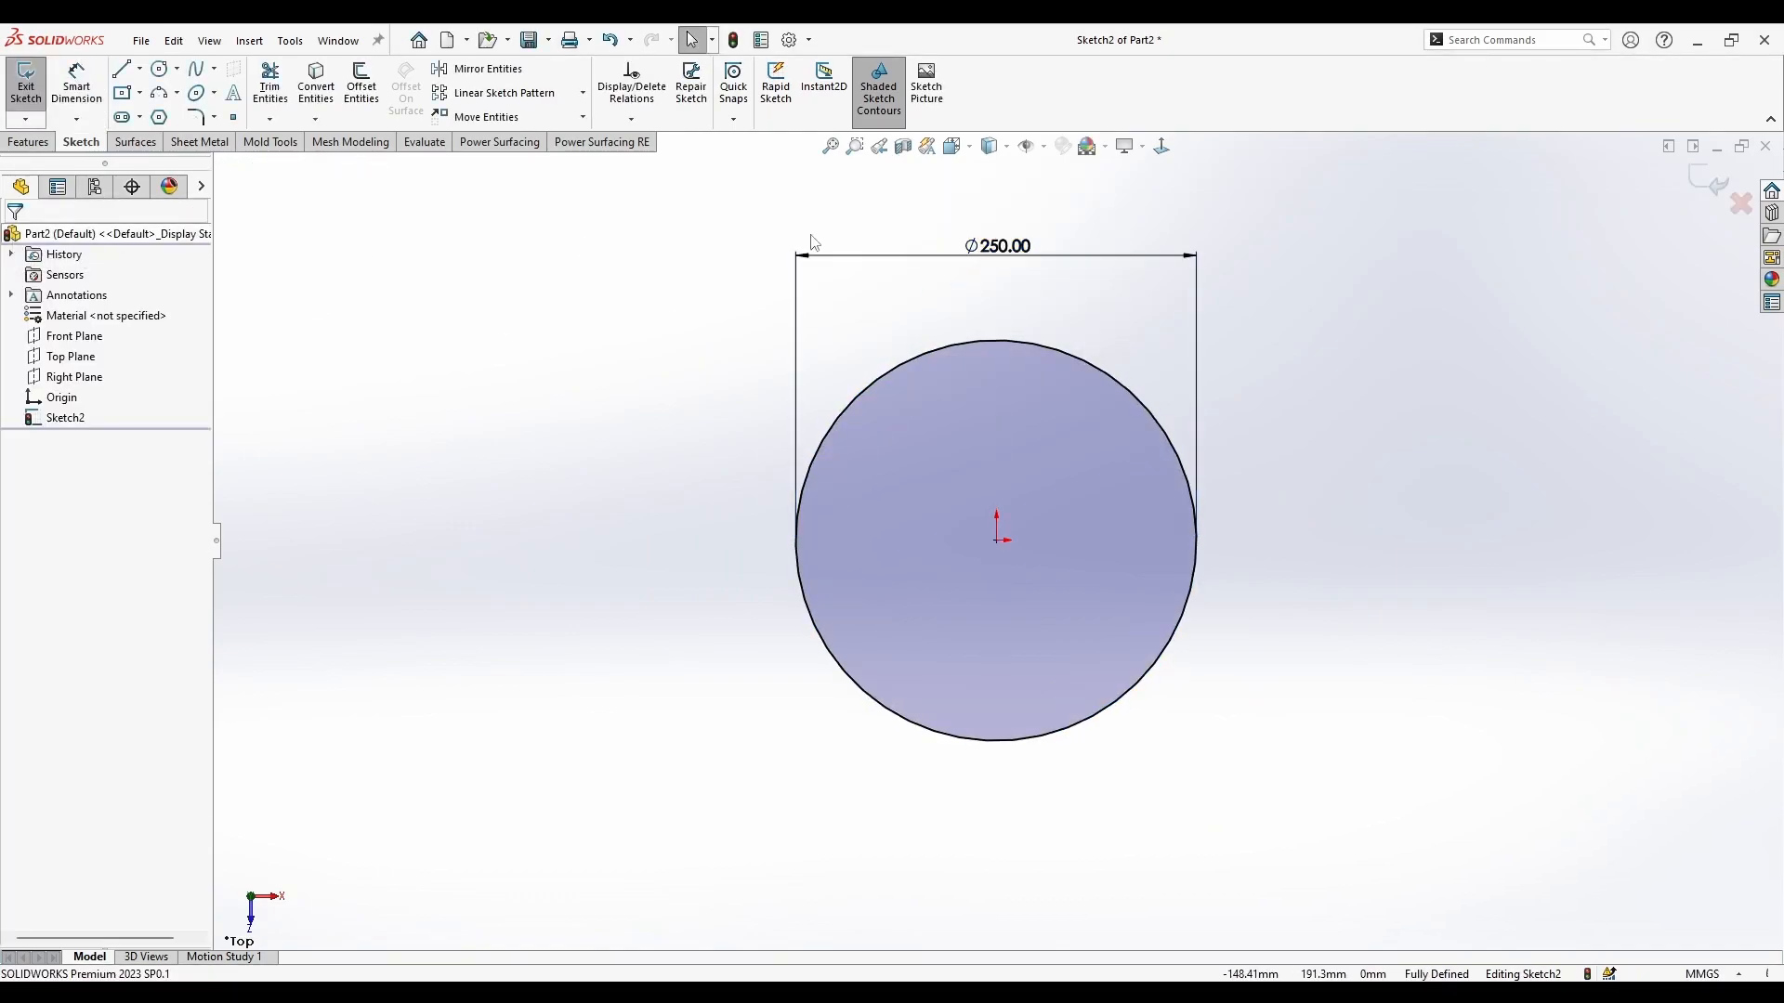
left_click(1712, 181)
Step: Create a Power Surfacing cylinder with 8 sides, 1 side segment and 3 cap segments, and scale it up to about 270 mm
left_click(494, 143)
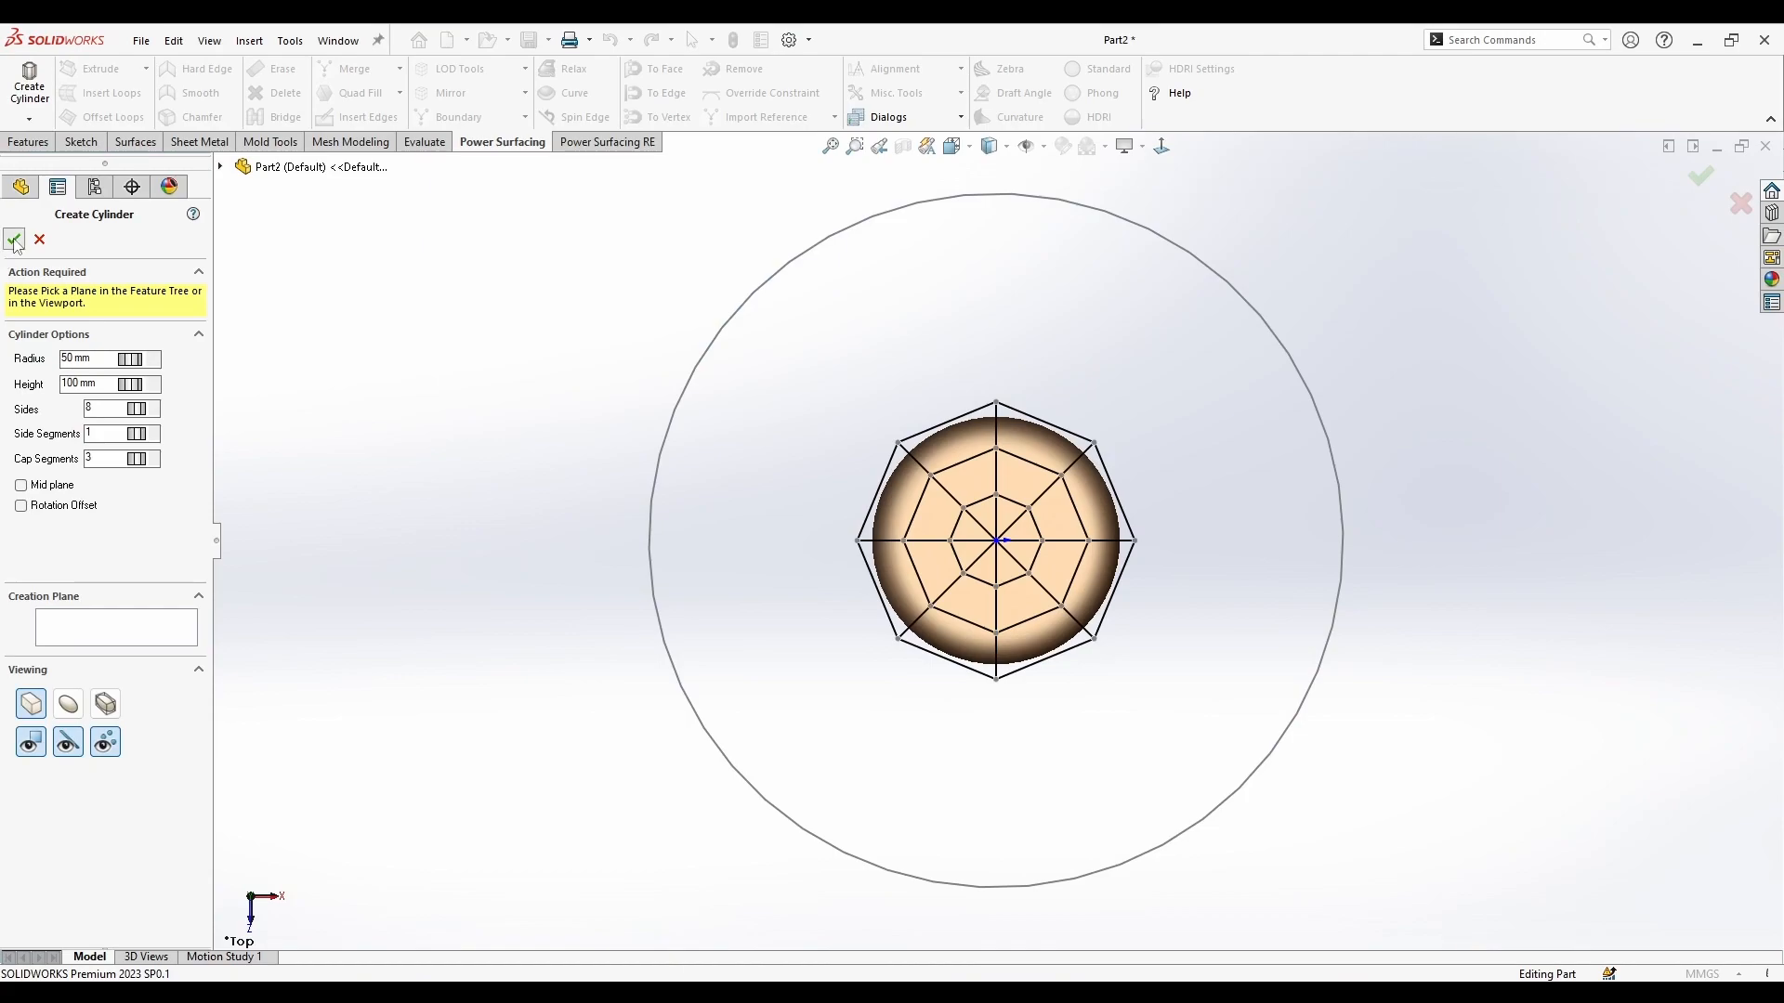
left_click(14, 241)
left_click_drag(997, 542, 1328, 315)
middle_click_drag(1368, 411, 1229, 325)
left_click(1245, 336)
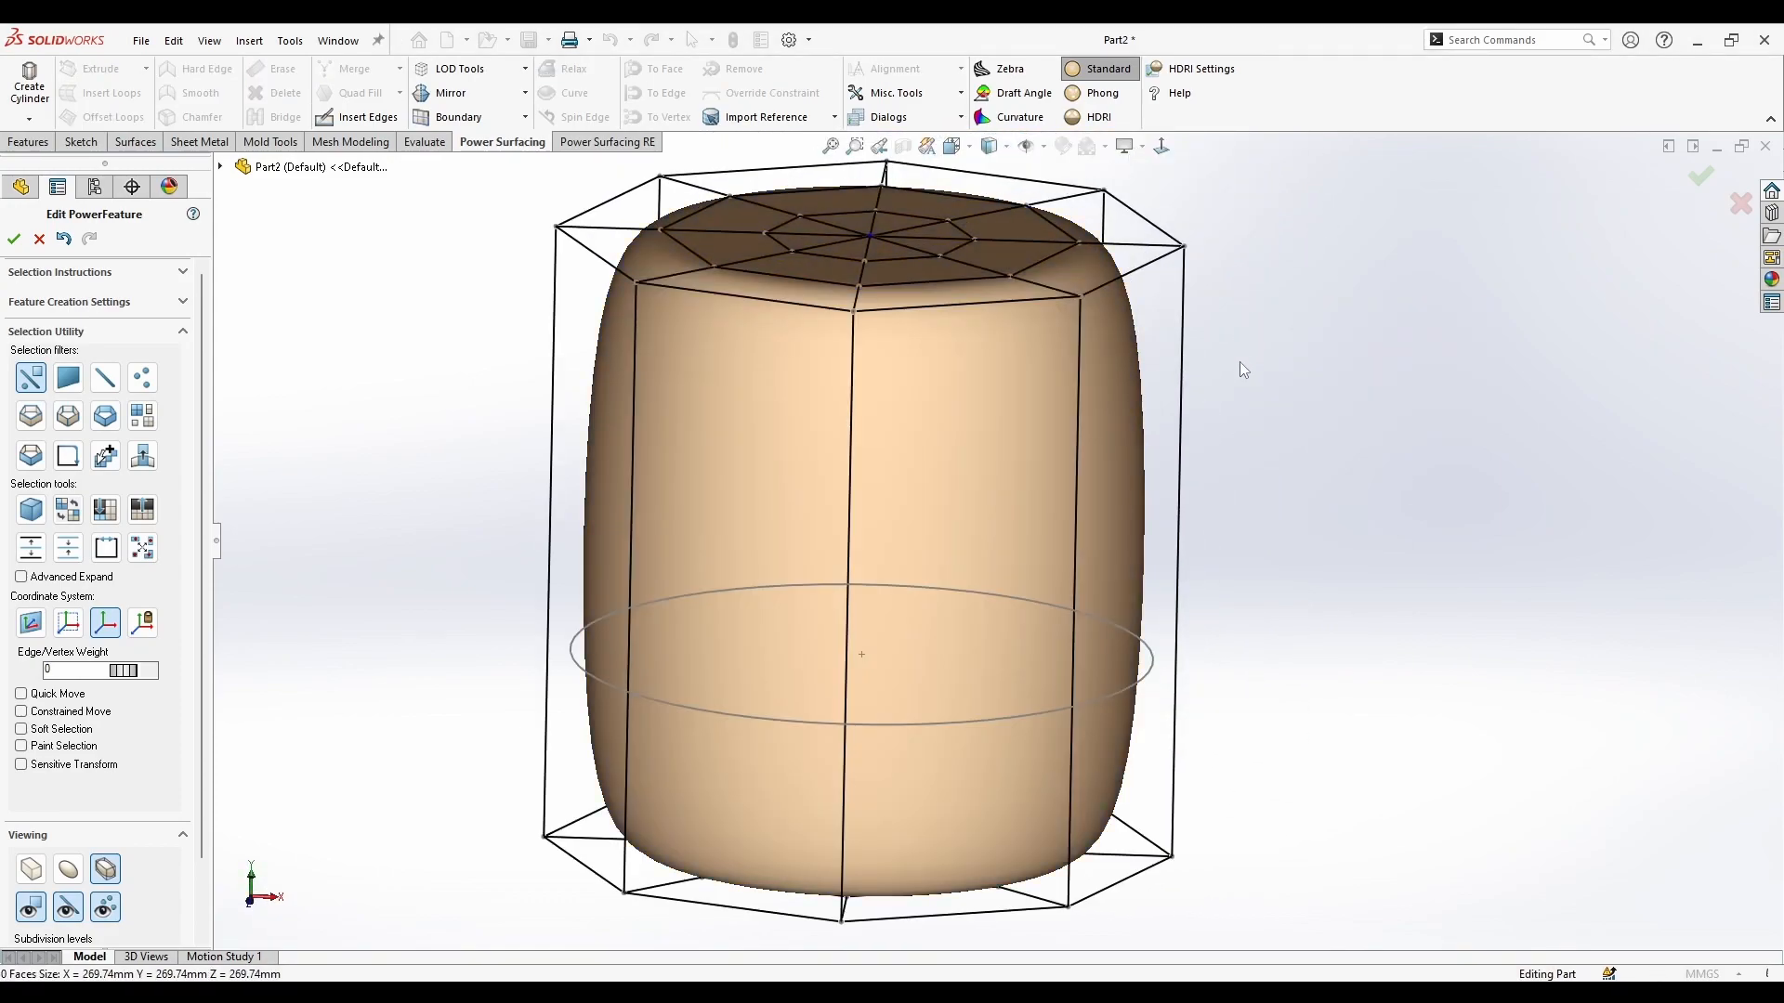
Step: Select the cylinder's side face ring in smooth display, invert the selection and delete the cap faces to open both ends
left_click(68, 869)
key("s")
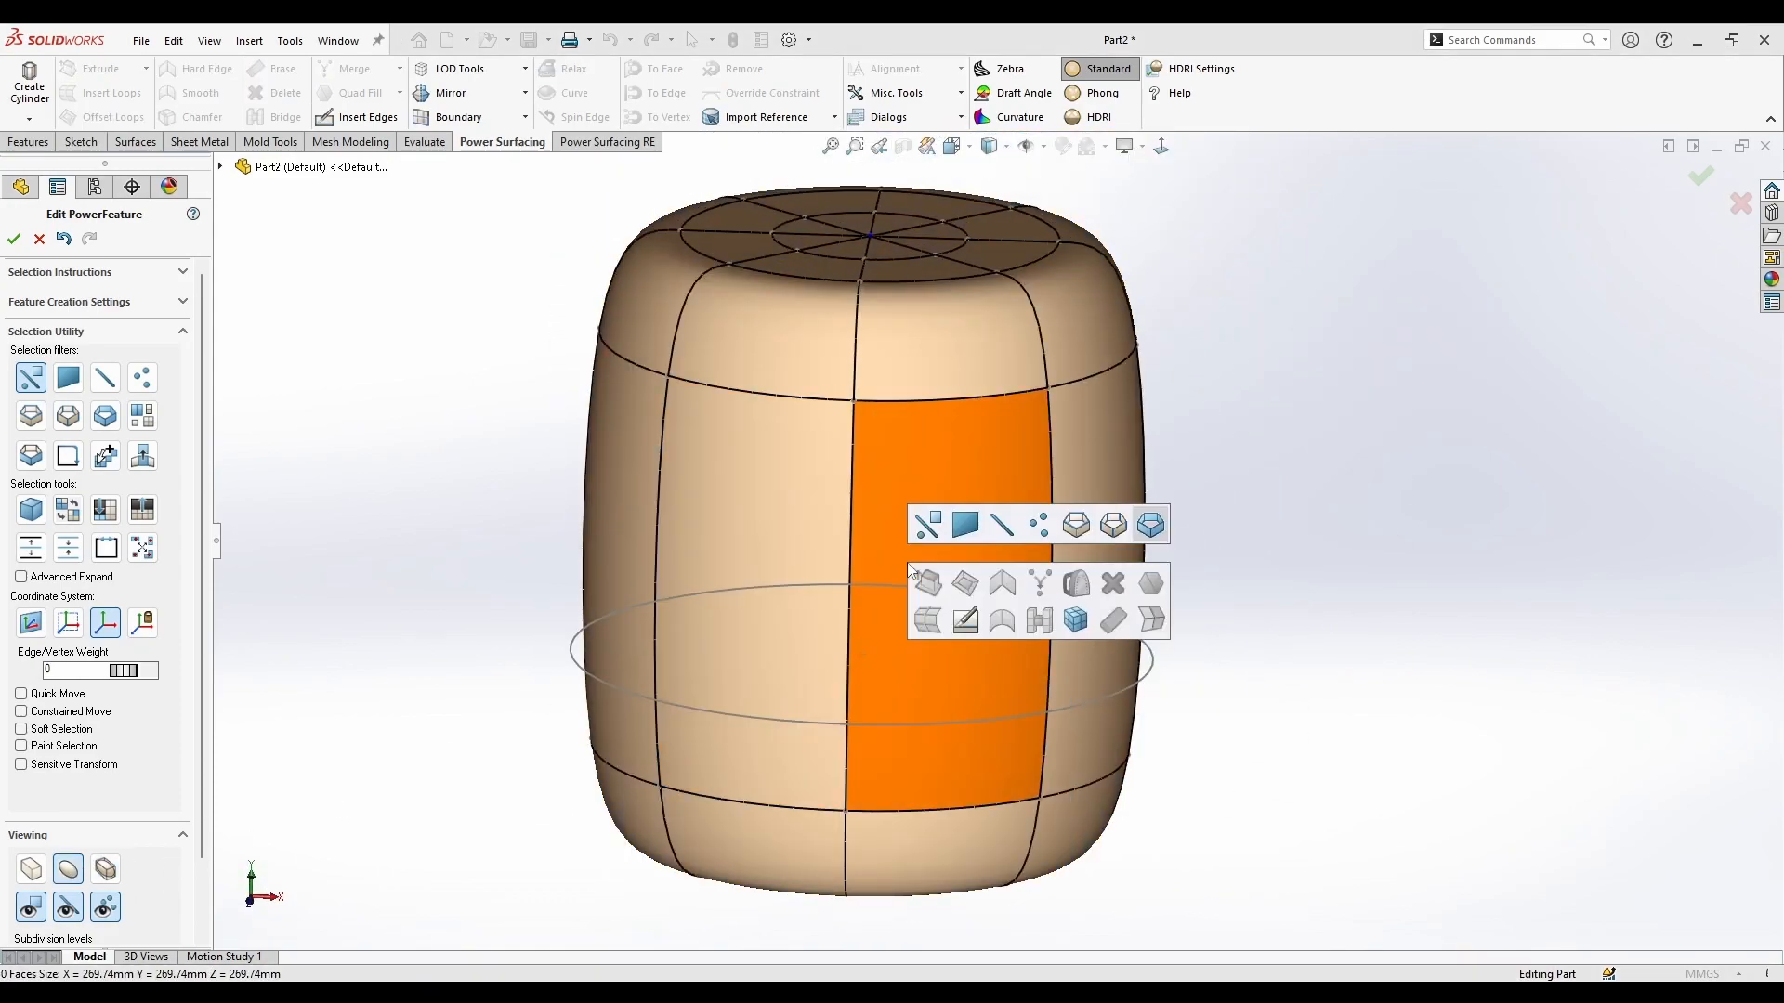
left_click(1150, 525)
left_click(1056, 527)
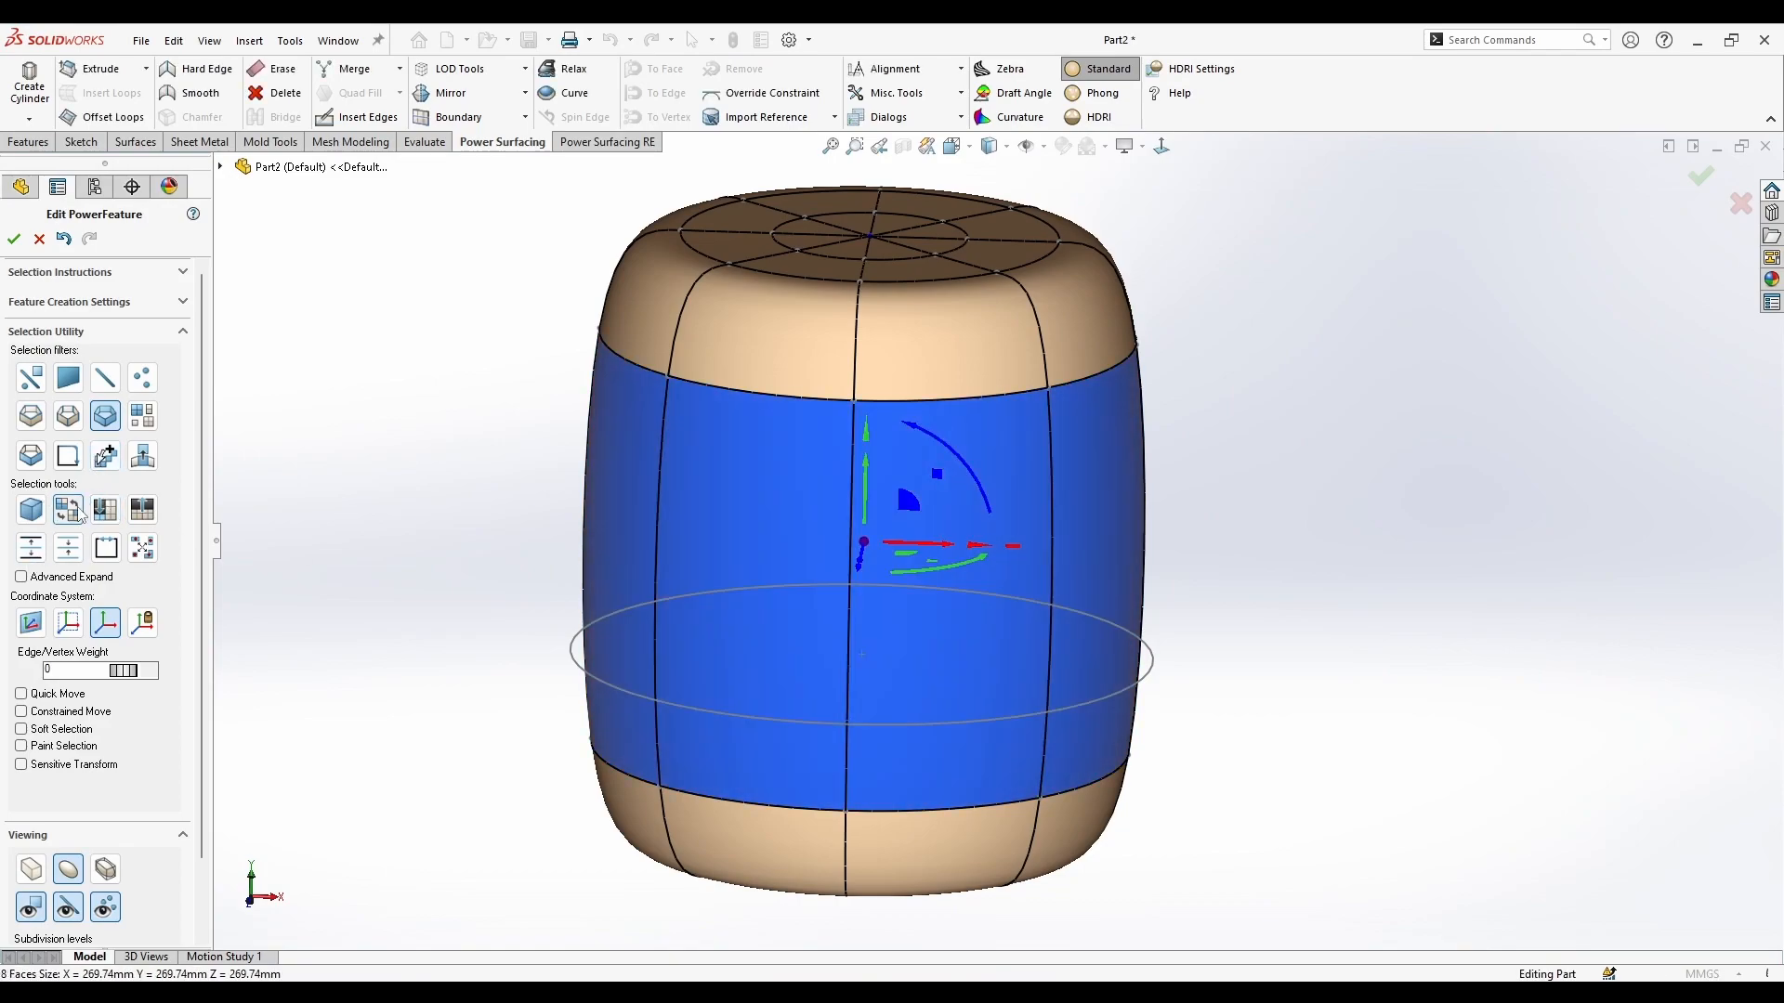
left_click(67, 510)
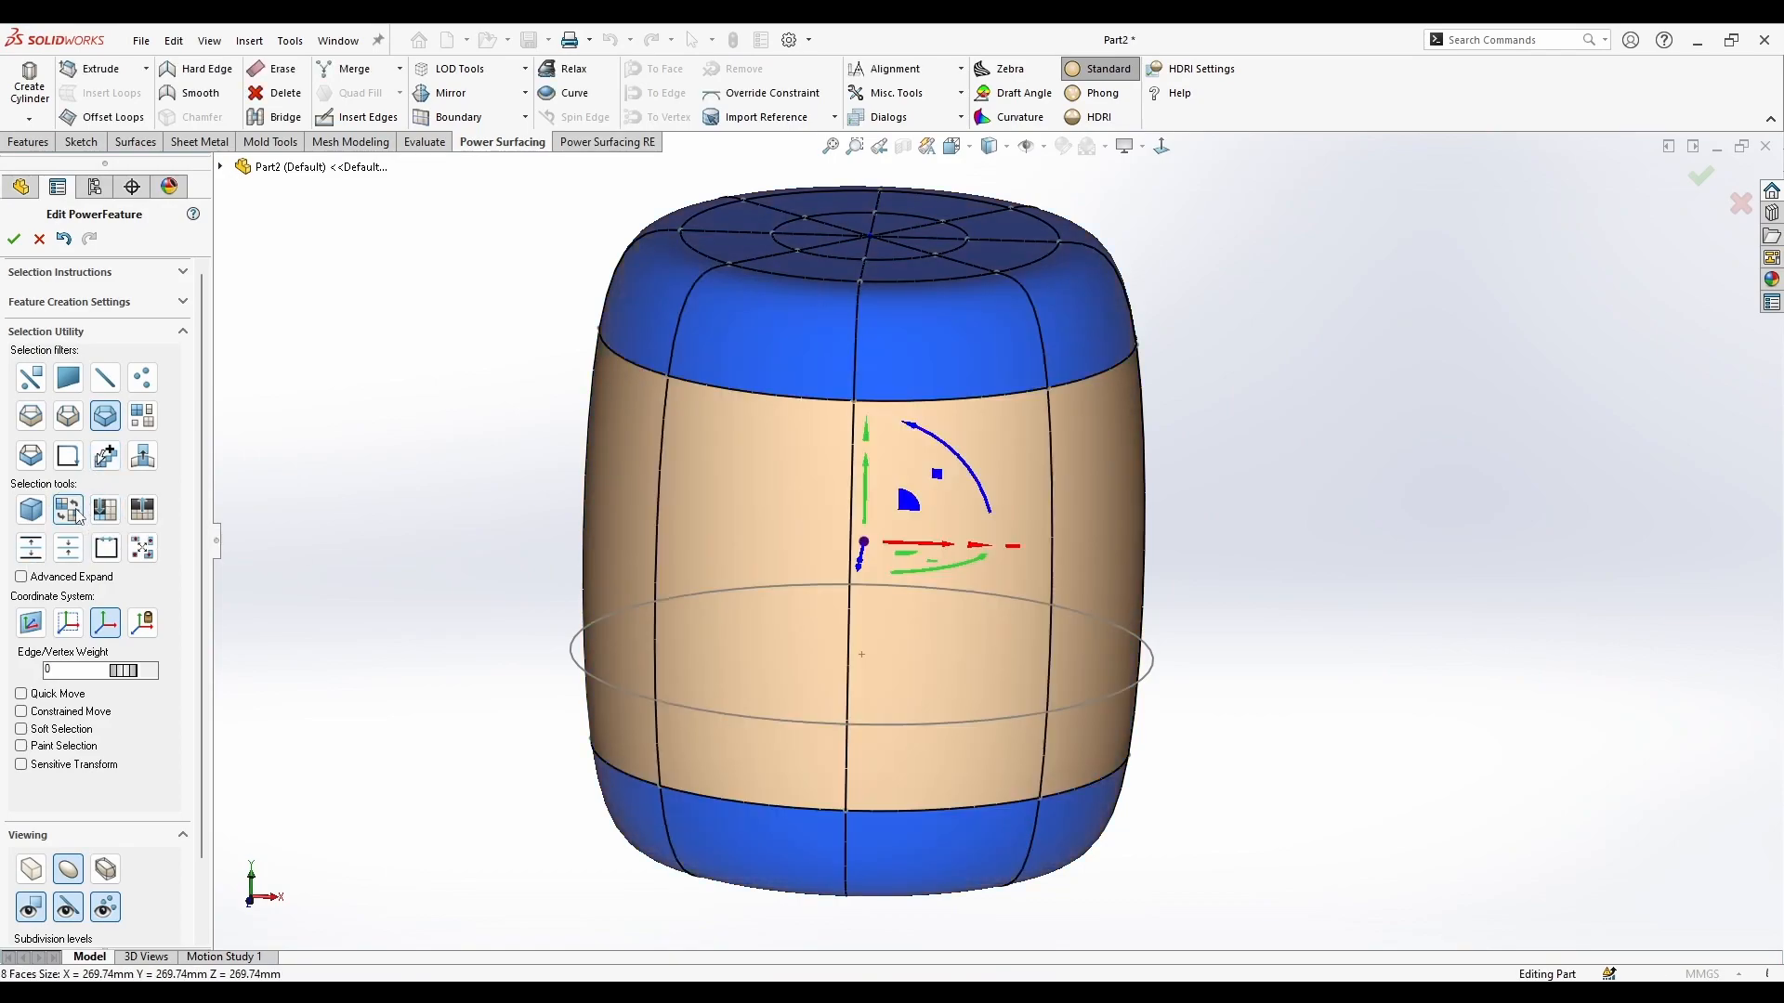
key("Delete")
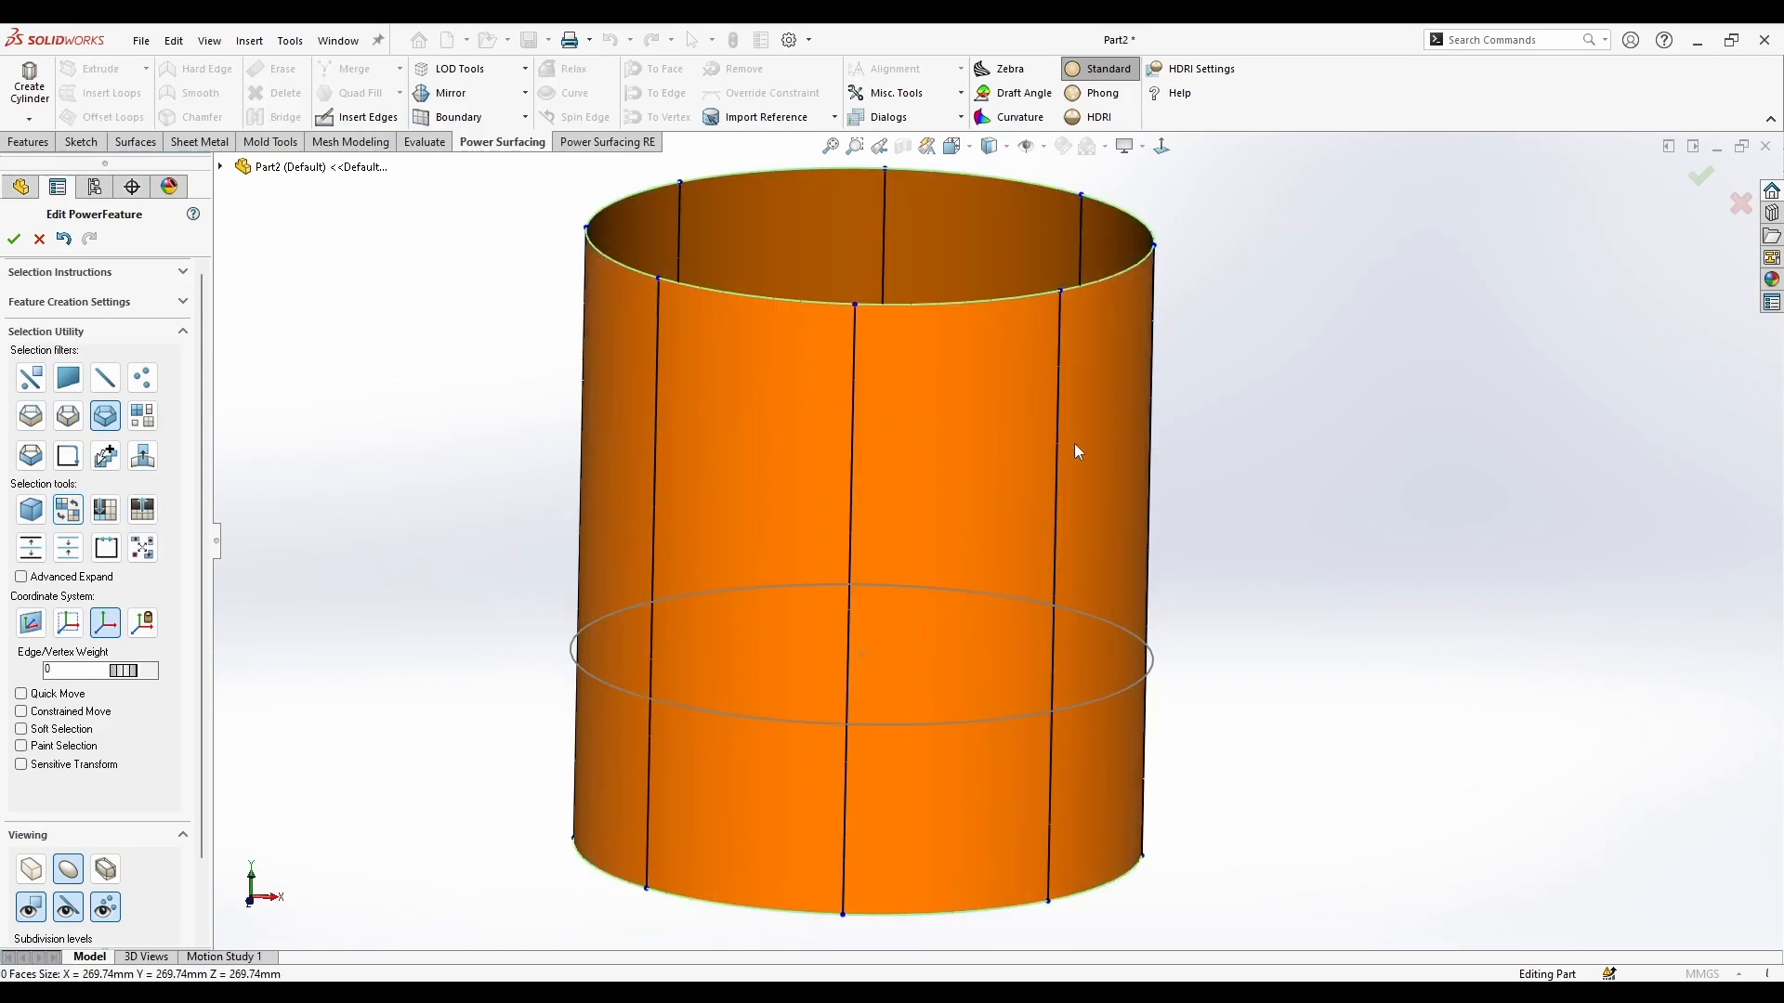
Step: Move the open cylinder's end edge loops together, leaving a ring about 48 mm tall just above the sketched circle
key("s")
left_click(1348, 332)
left_click(918, 303)
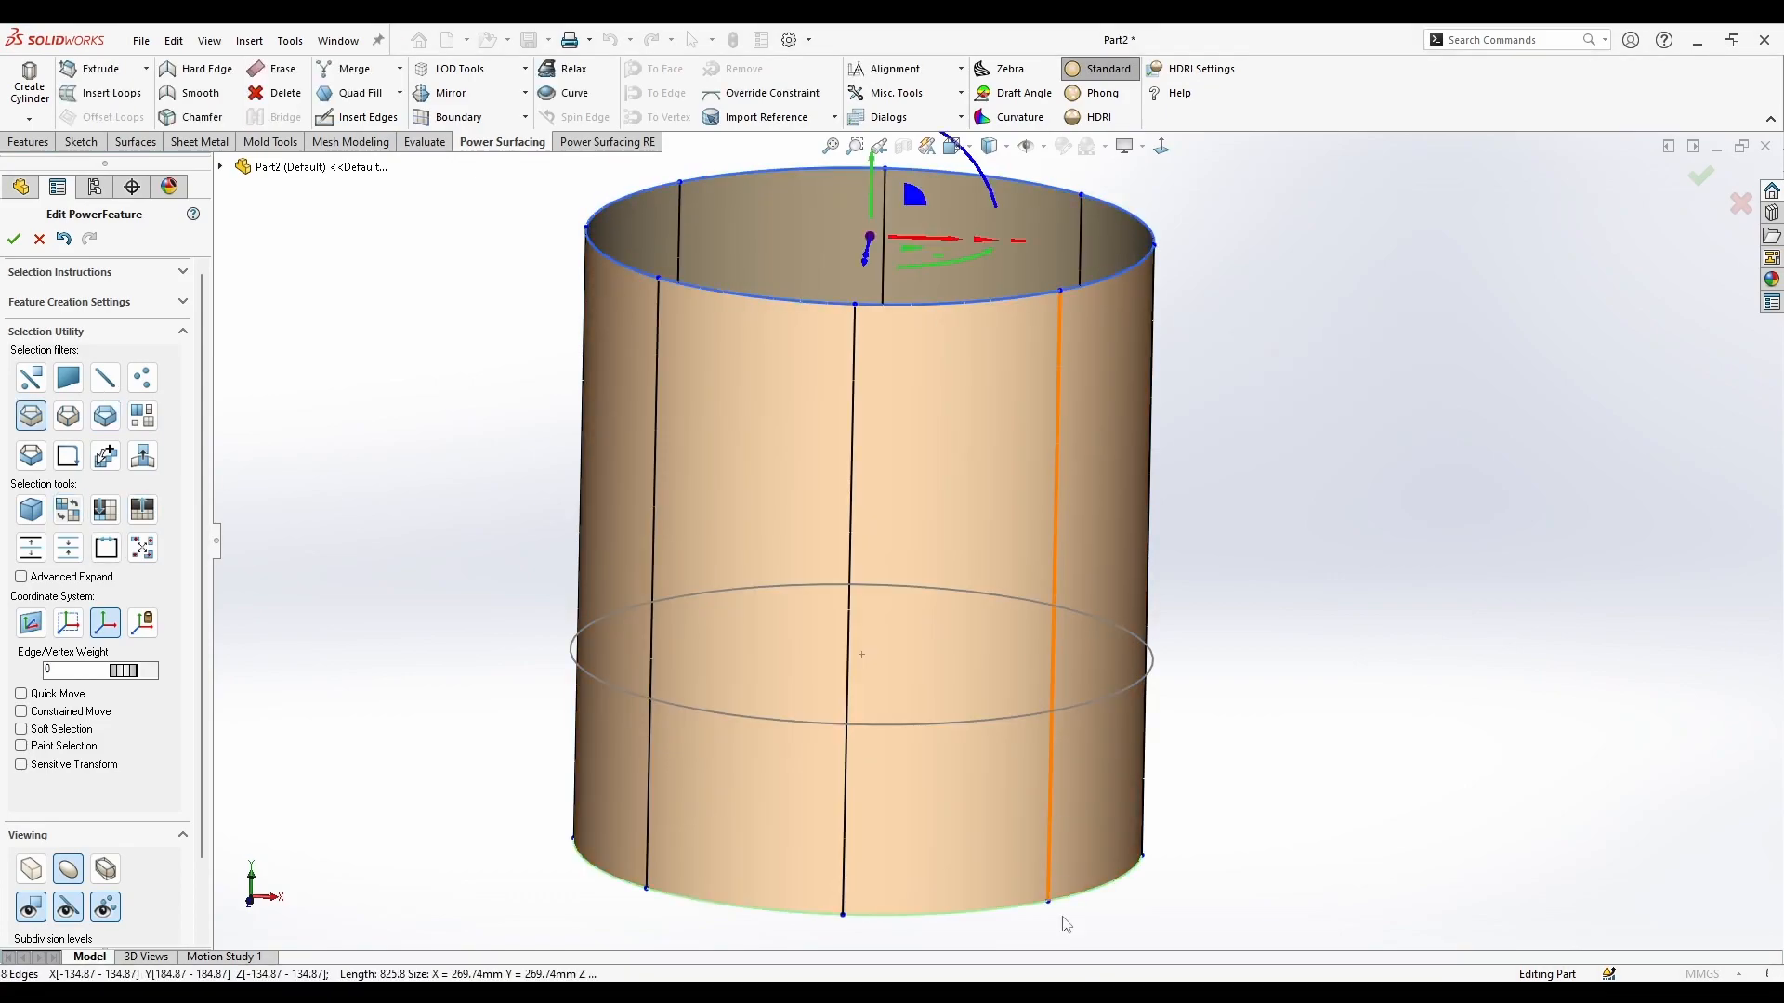
left_click(963, 914, "ctrl")
left_click_drag(873, 436, 829, 788)
middle_click_drag(829, 787, 776, 844)
scroll(825, 558, "down", 2)
middle_click_drag(825, 555, 865, 449)
left_click_drag(889, 433, 895, 551)
left_click(1176, 787)
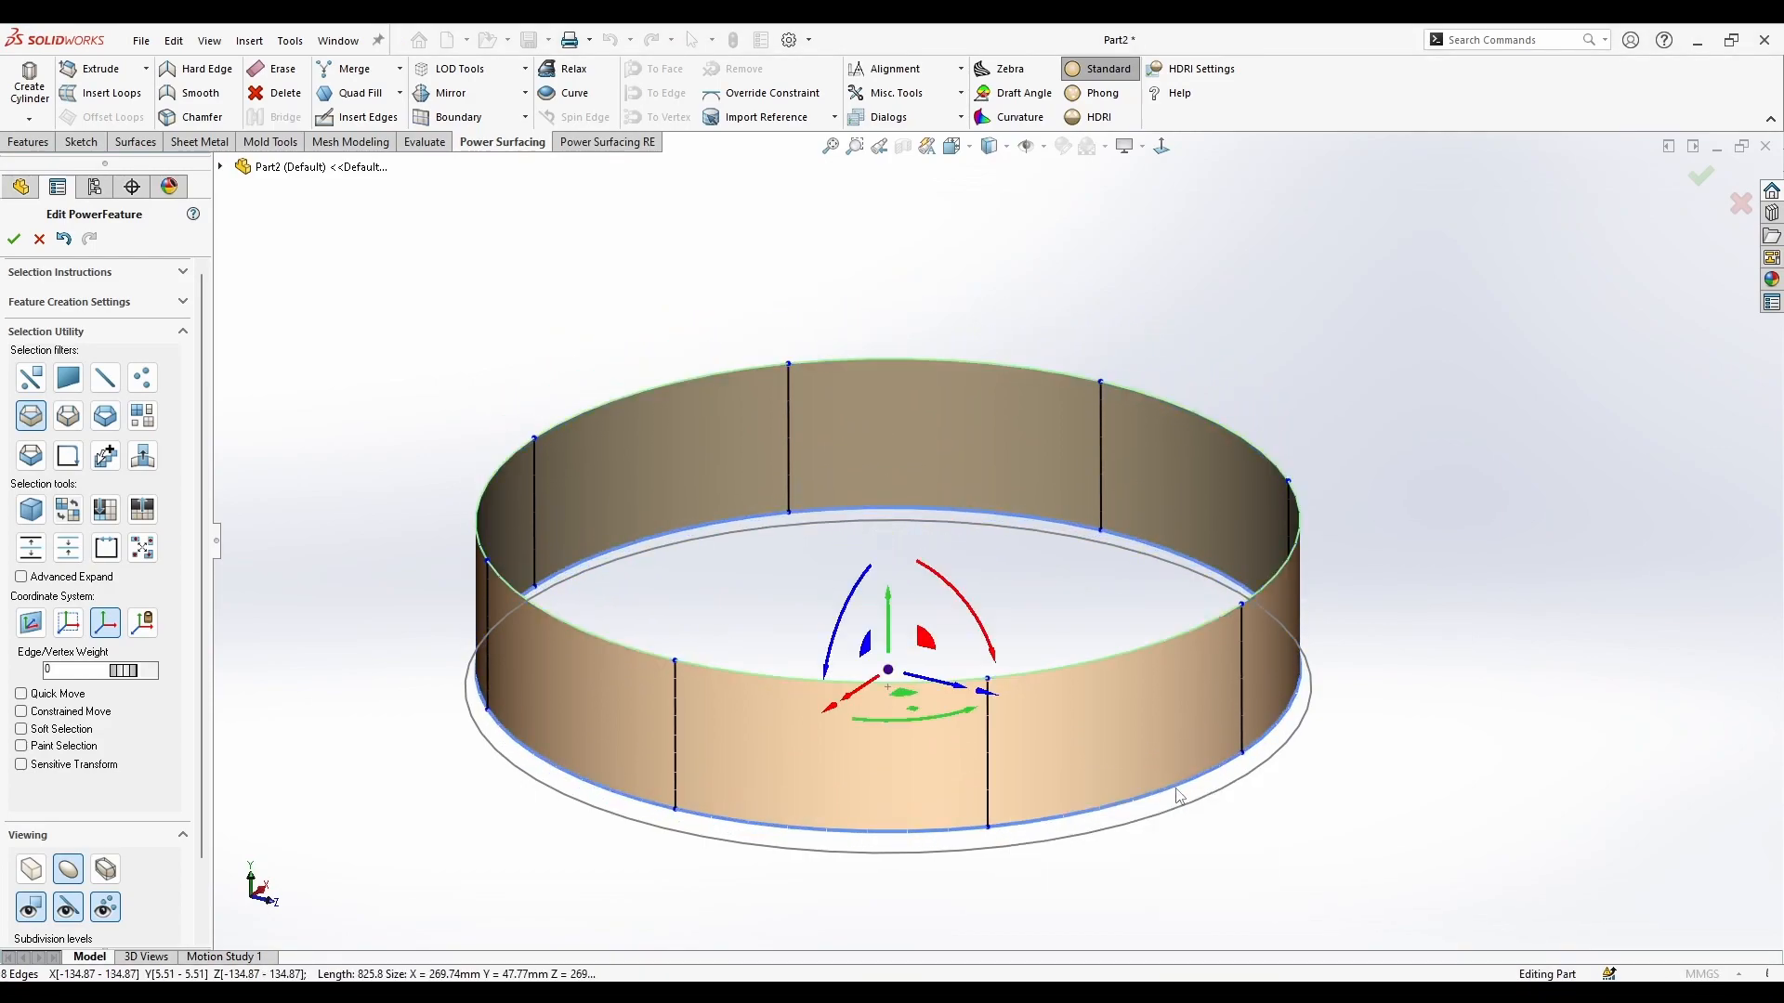
left_click(700, 225)
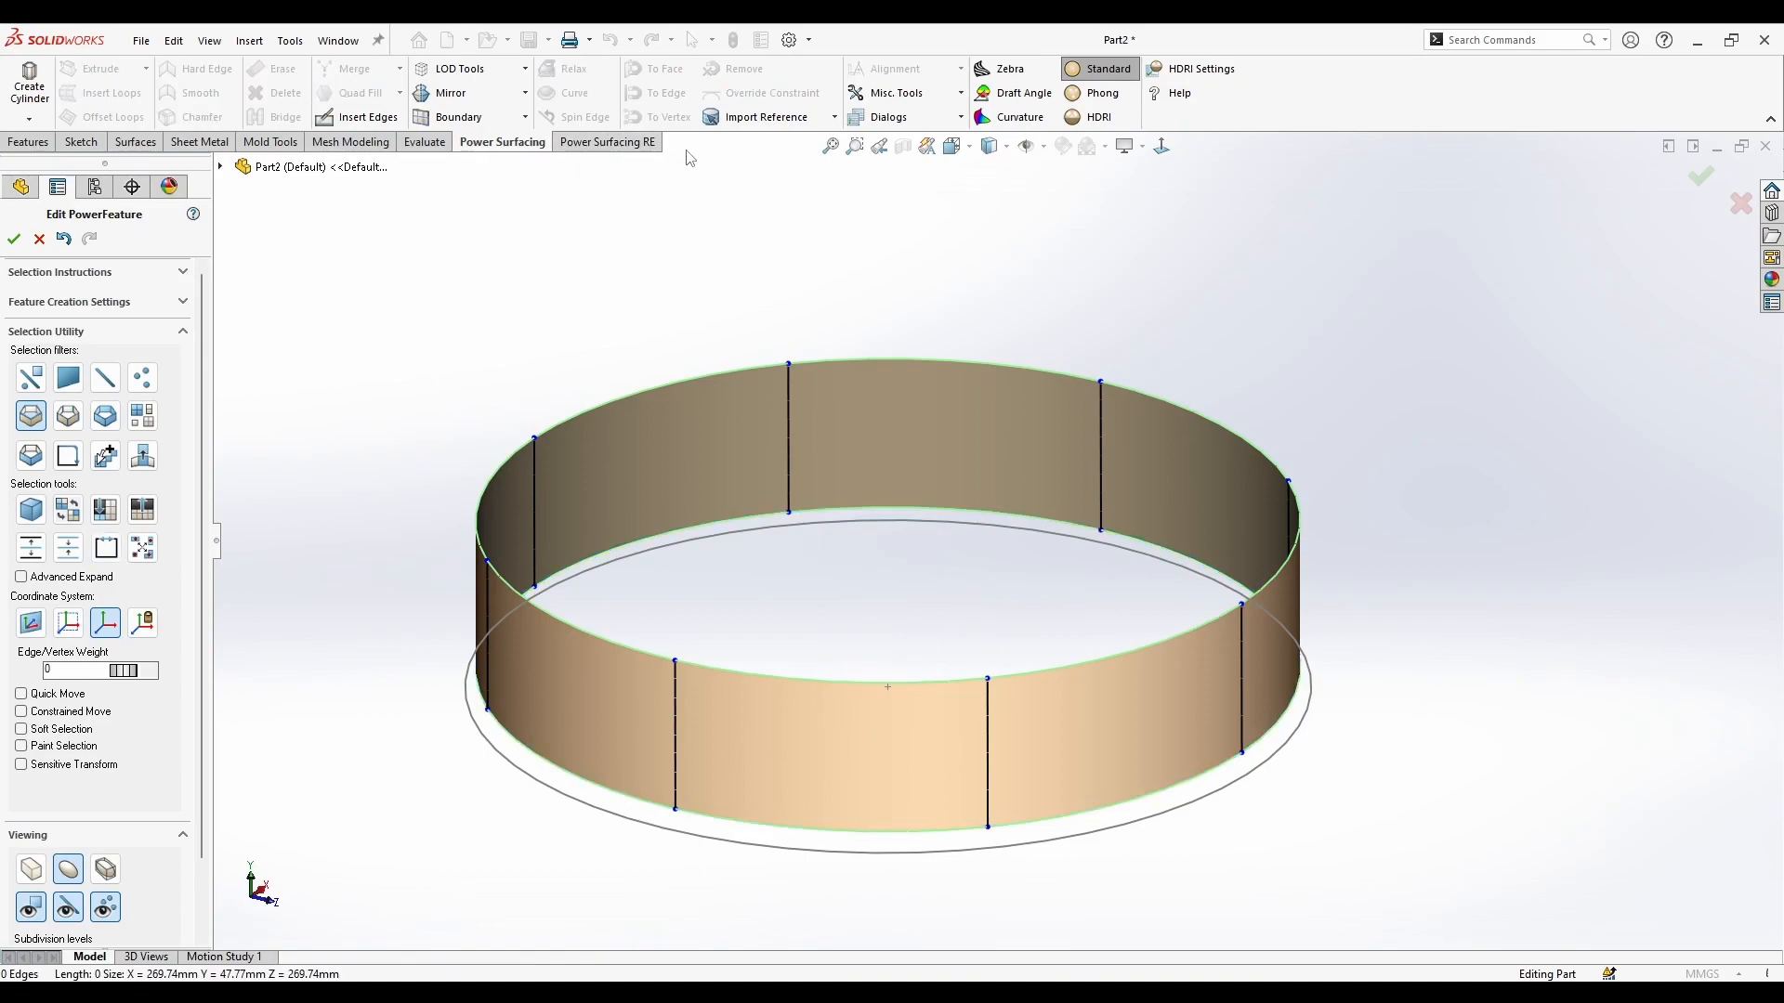
Step: Import the sketched circle as a reference and constrain the ring's bottom edge loop to it with To Edge
left_click(751, 118)
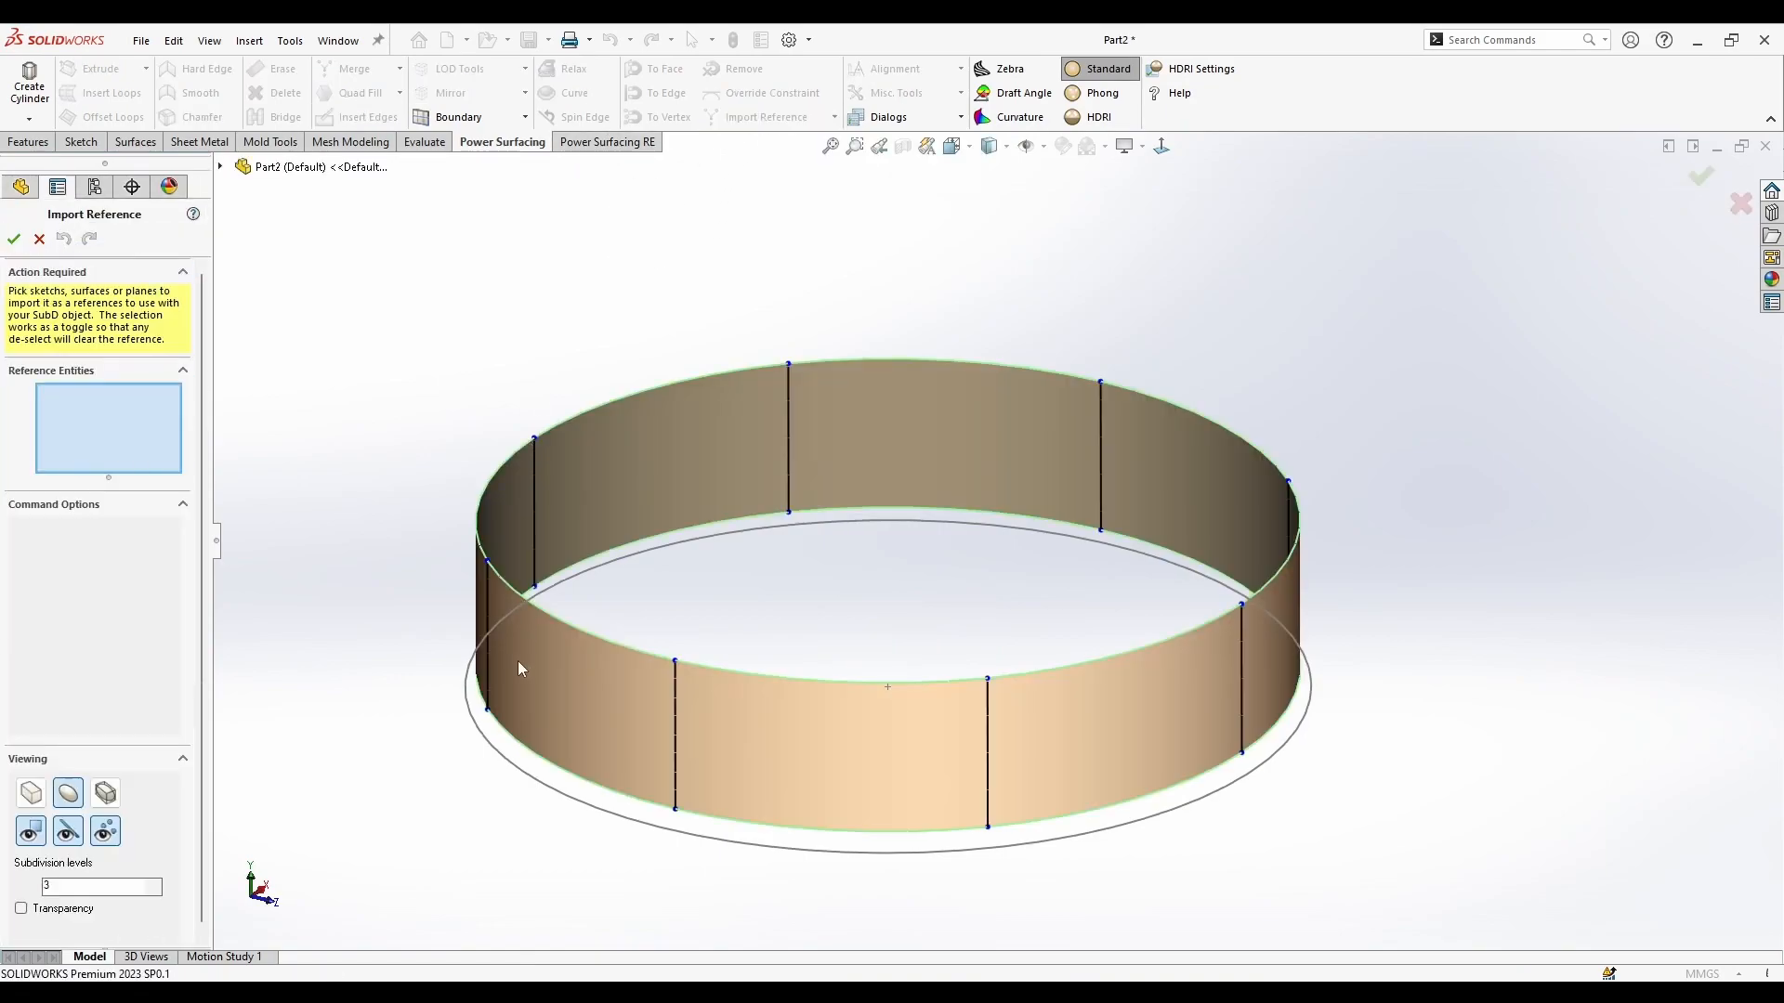
left_click(535, 783)
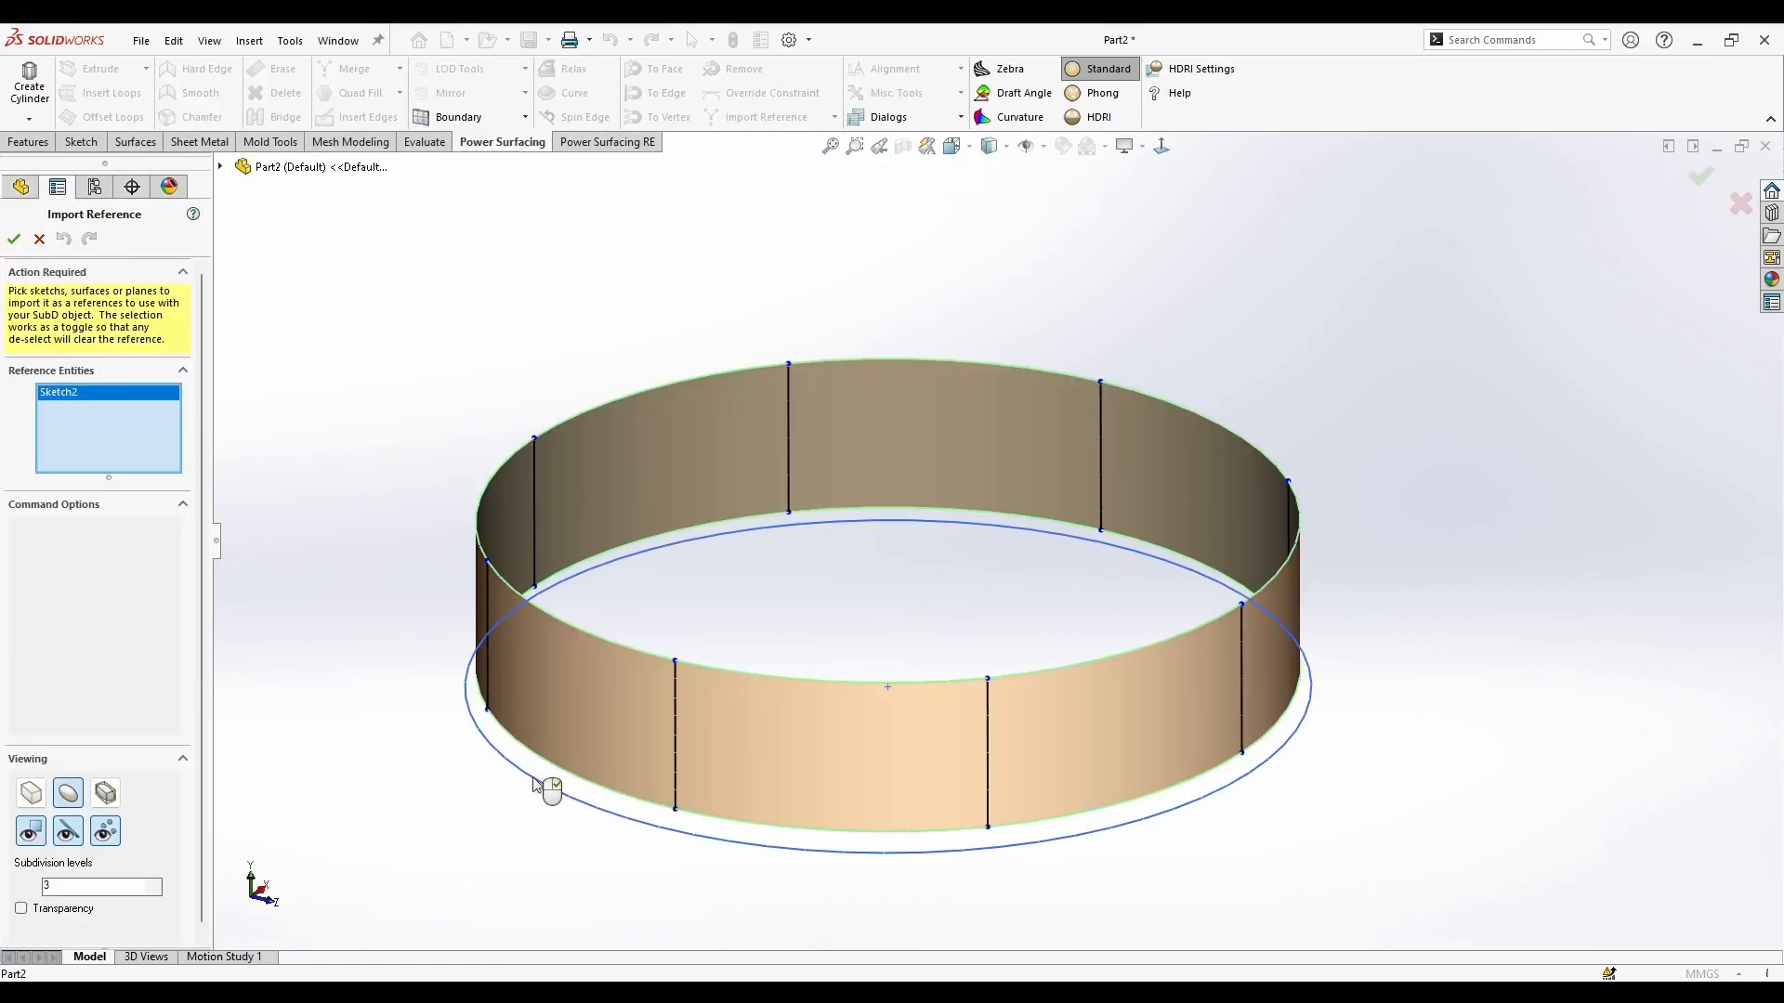
left_click(14, 241)
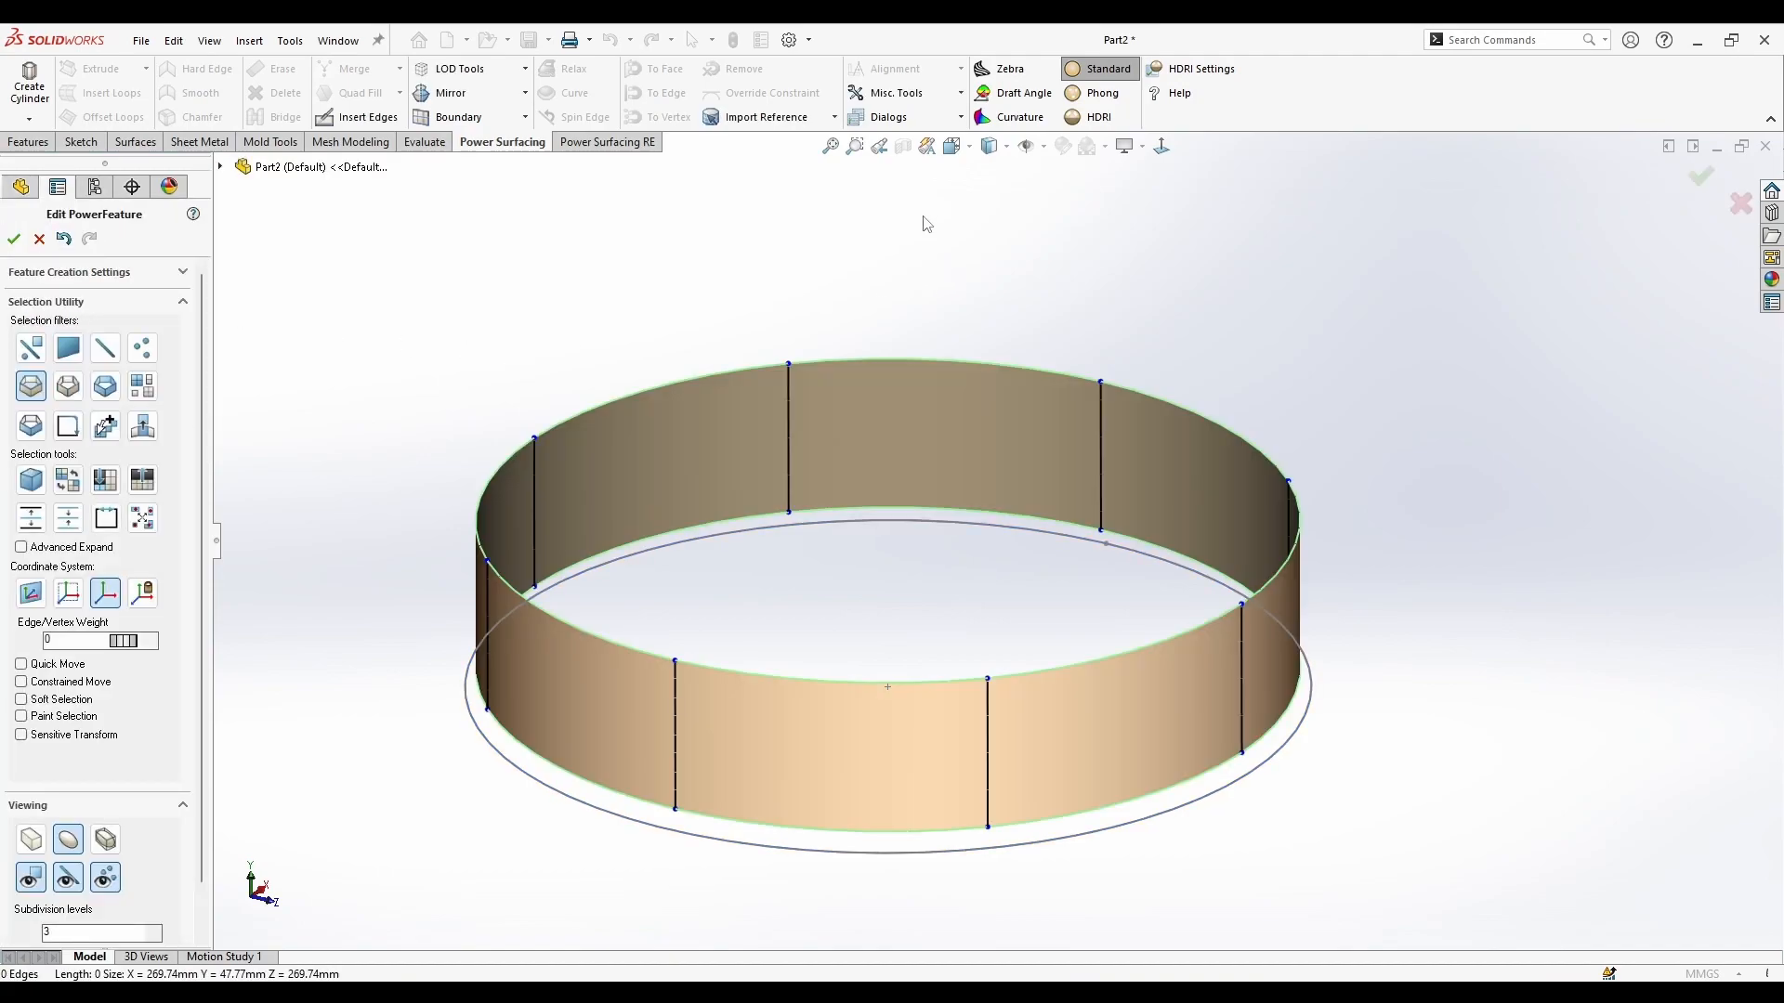
left_click(929, 834)
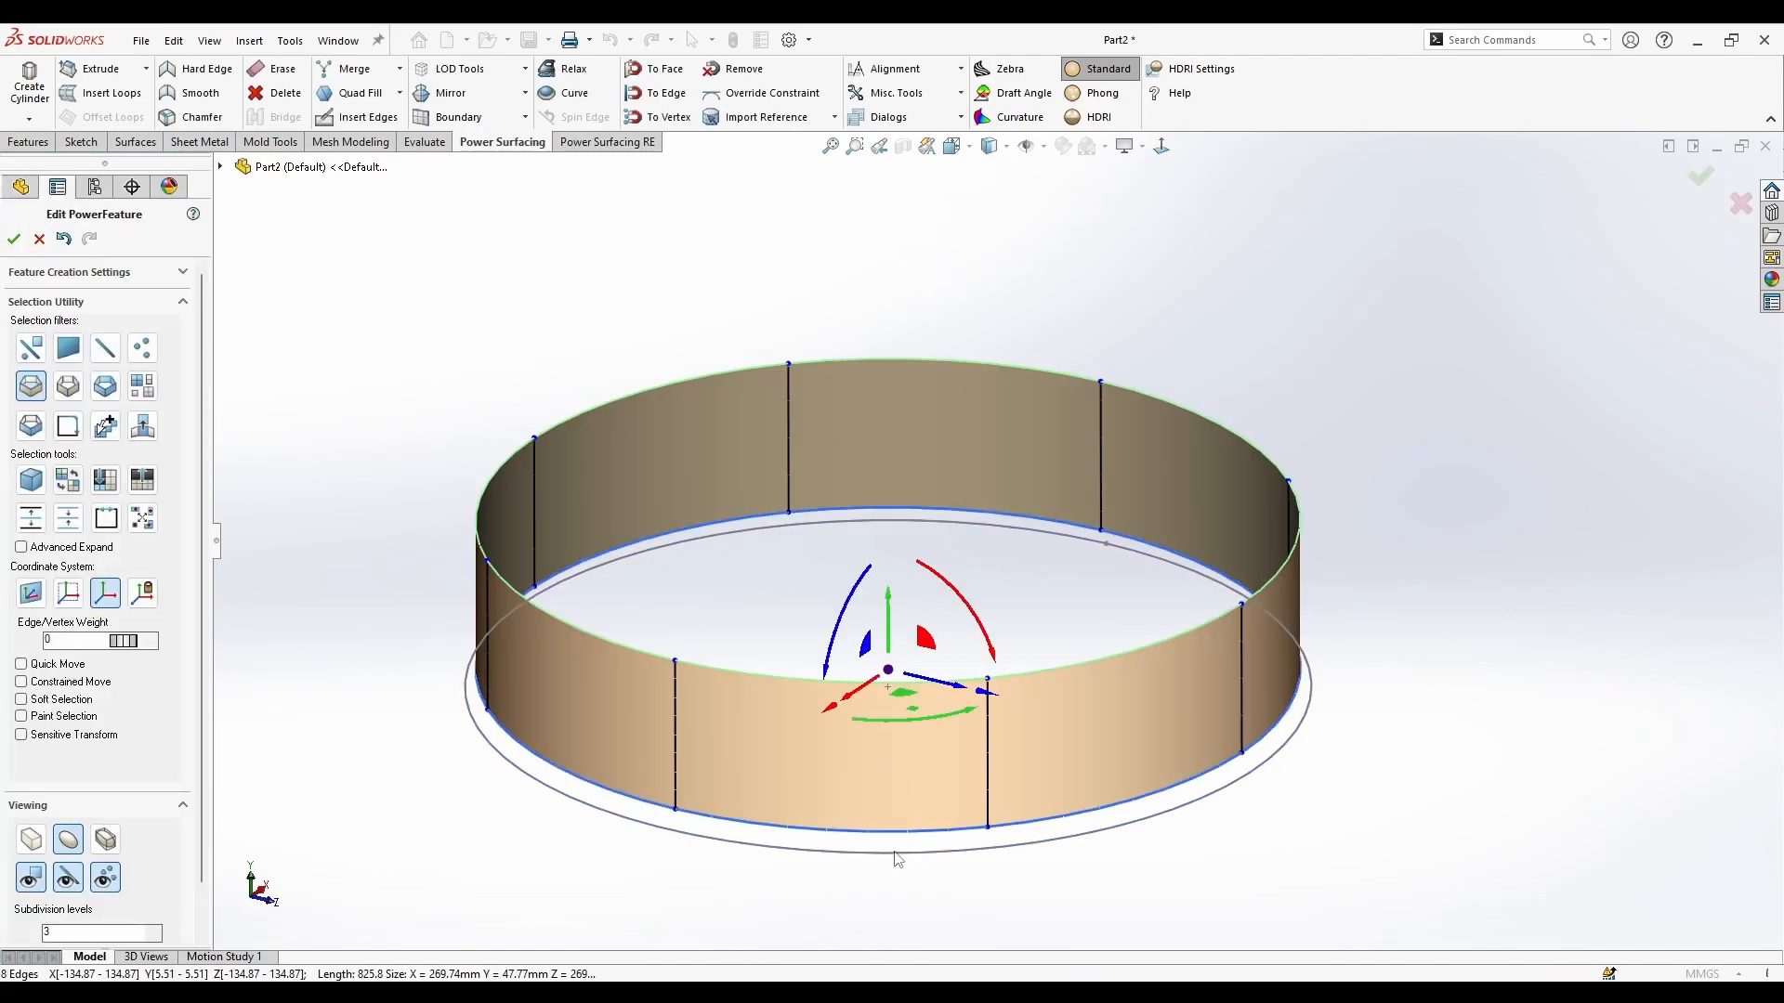
left_click(643, 94)
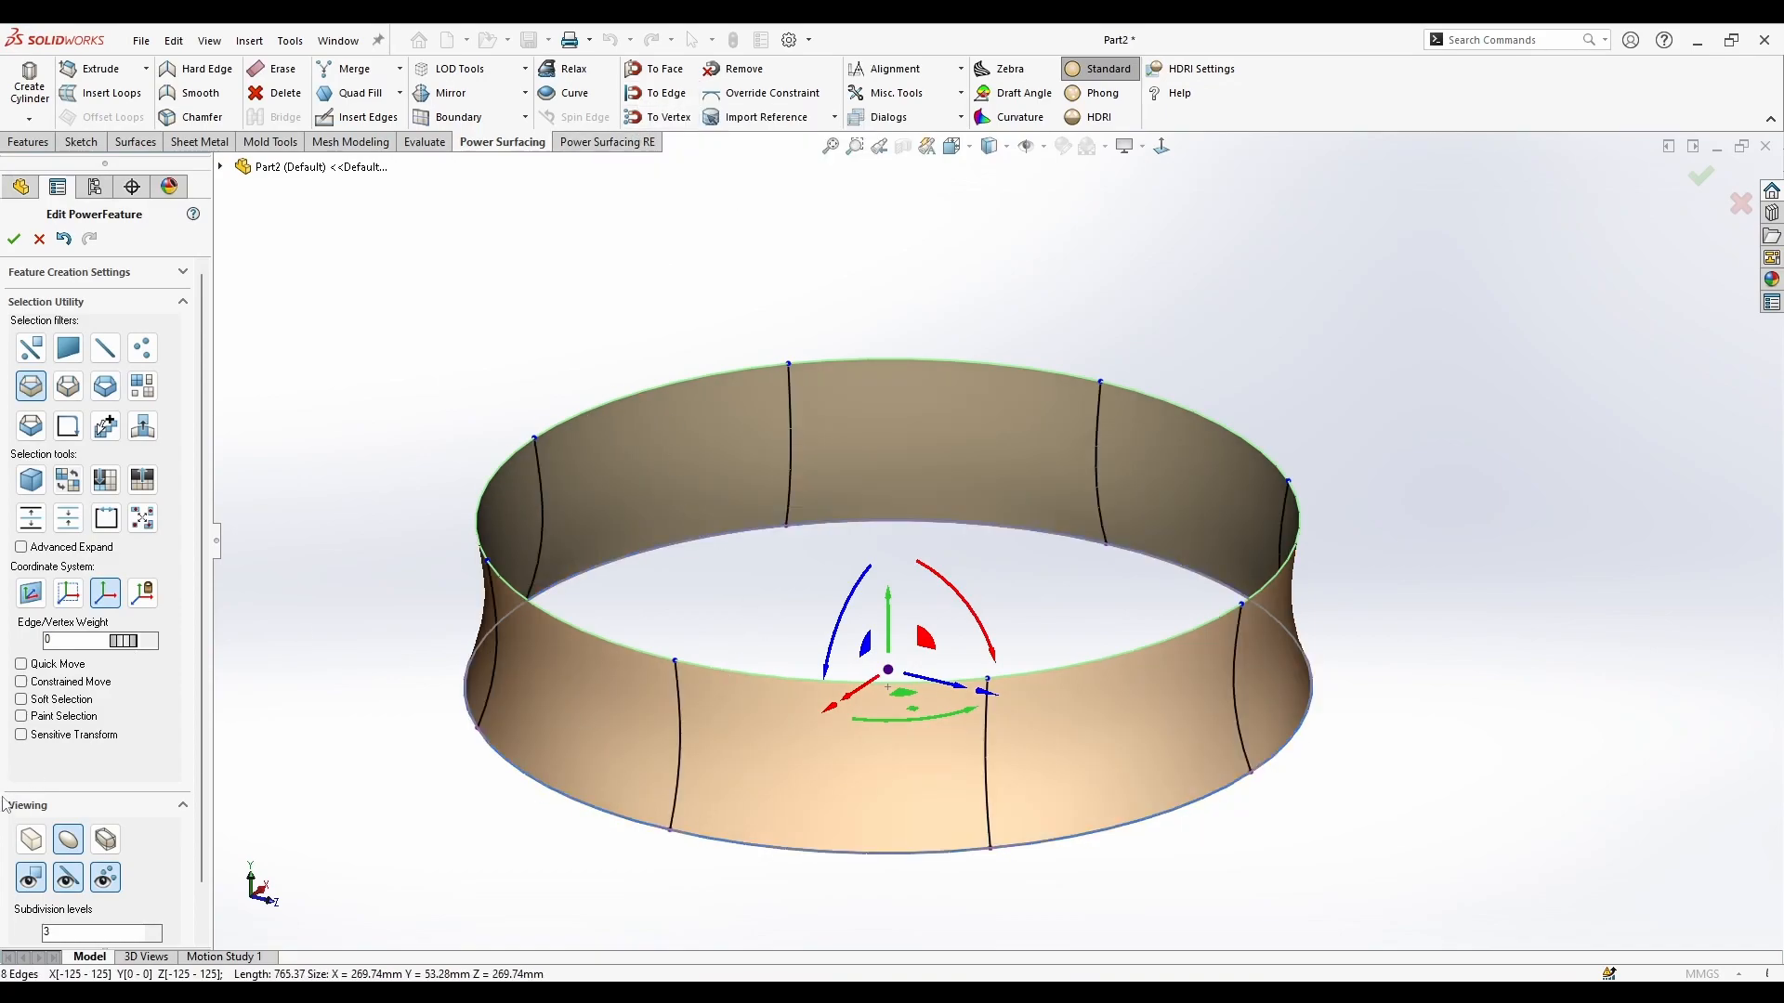
Step: Lower the ring's upper edge loop to about 4 mm above the base and shrink it to about 251 mm across
left_click(31, 839)
left_click_drag(892, 470, 898, 711)
left_click_drag(892, 642, 890, 645)
left_click(75, 846)
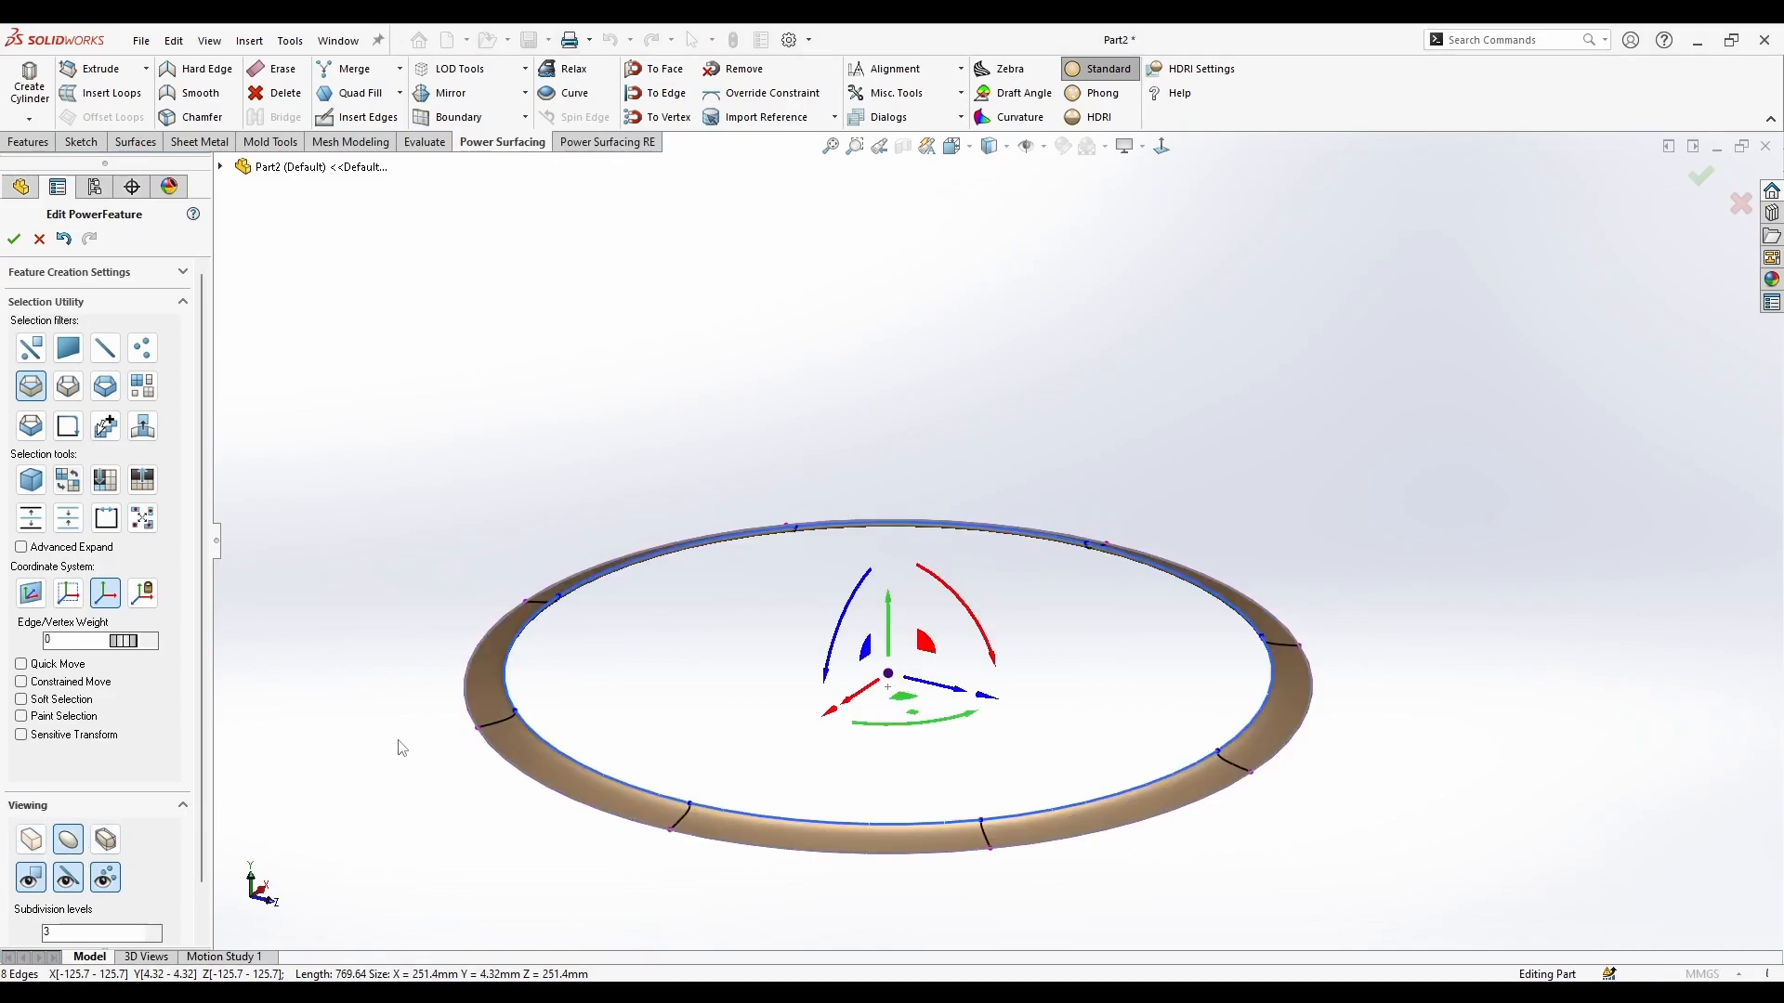
Step: Extrude the upper edge loop into a tapered wall about 183 mm high, widening its rim to about 322 mm
left_click(46, 841)
left_click_drag(894, 621, 892, 149)
scroll(911, 468, "up", 5)
middle_click_drag(912, 470, 964, 373)
left_click_drag(976, 335, 1006, 222)
middle_click_drag(1059, 651, 1027, 462)
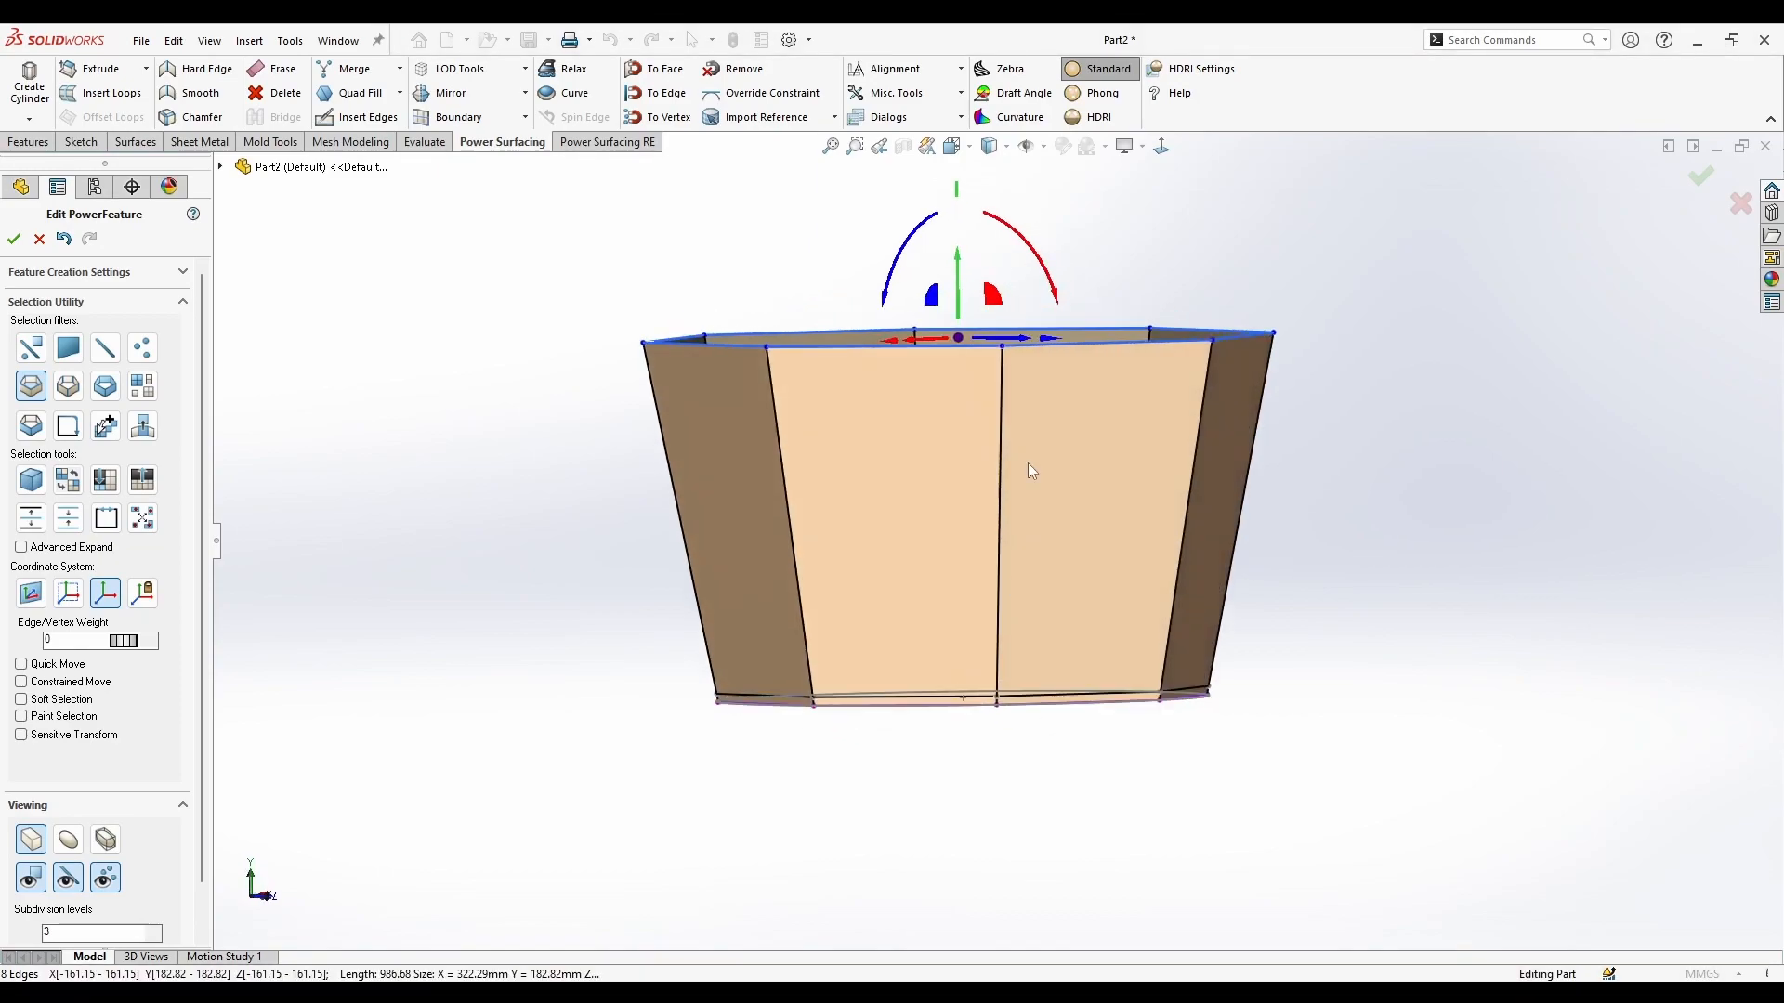
Step: Raise the rim loop to about 308 mm and widen it to about 328 mm, comparing the proportions with the reference photo
left_click(1161, 147)
left_click(1025, 343)
scroll(1013, 347, "up", 3)
left_click_drag(986, 355, 992, 303)
key("alt+Tab")
key("alt+Tab")
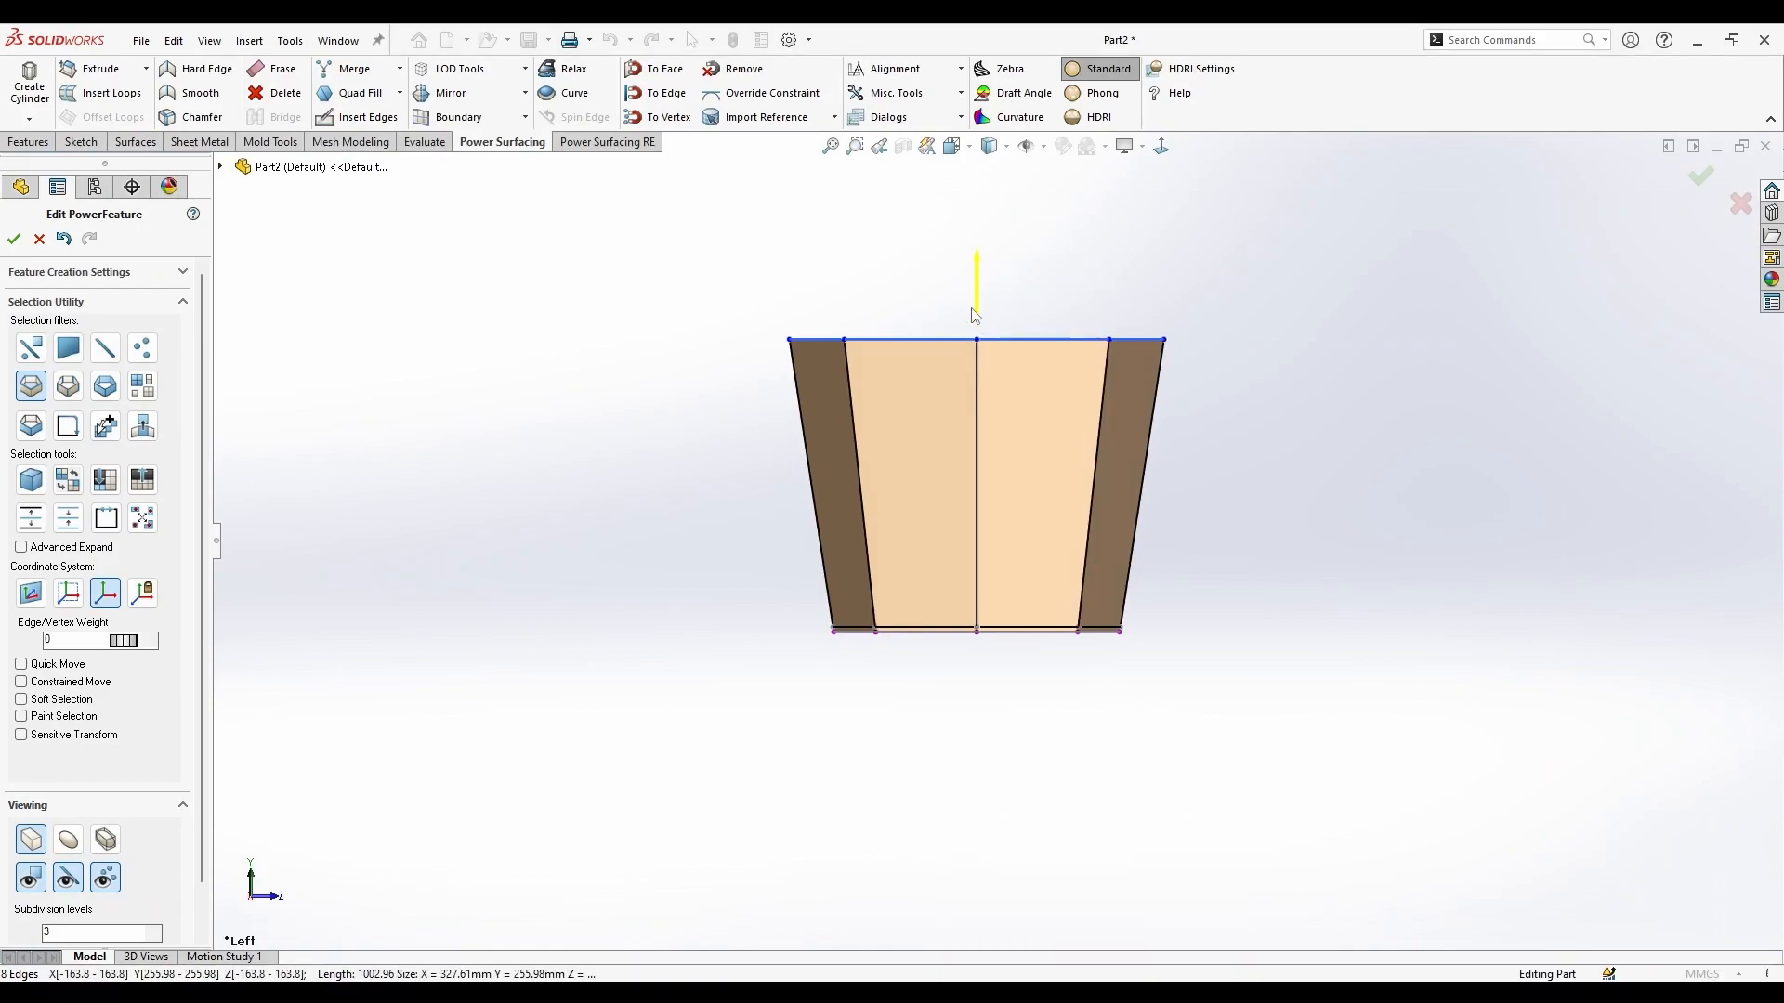
key("alt+Tab")
key("alt+Tab")
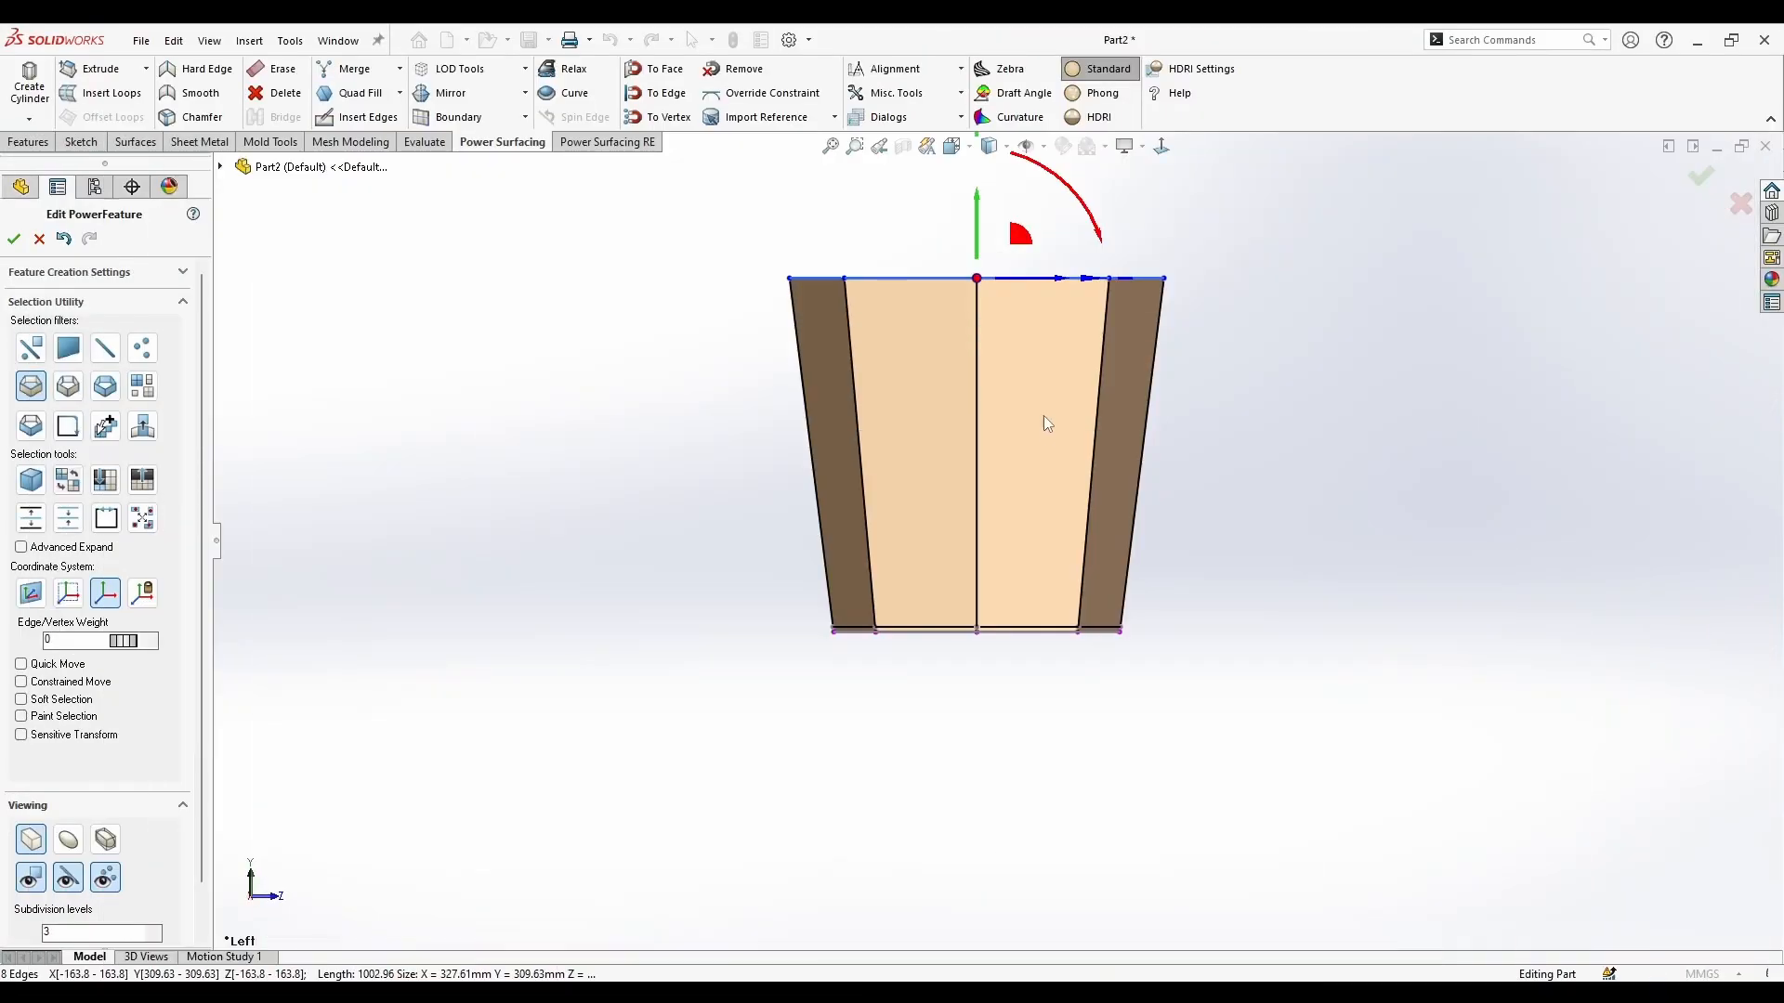
left_click_drag(981, 249, 981, 251)
scroll(983, 249, "down", 1)
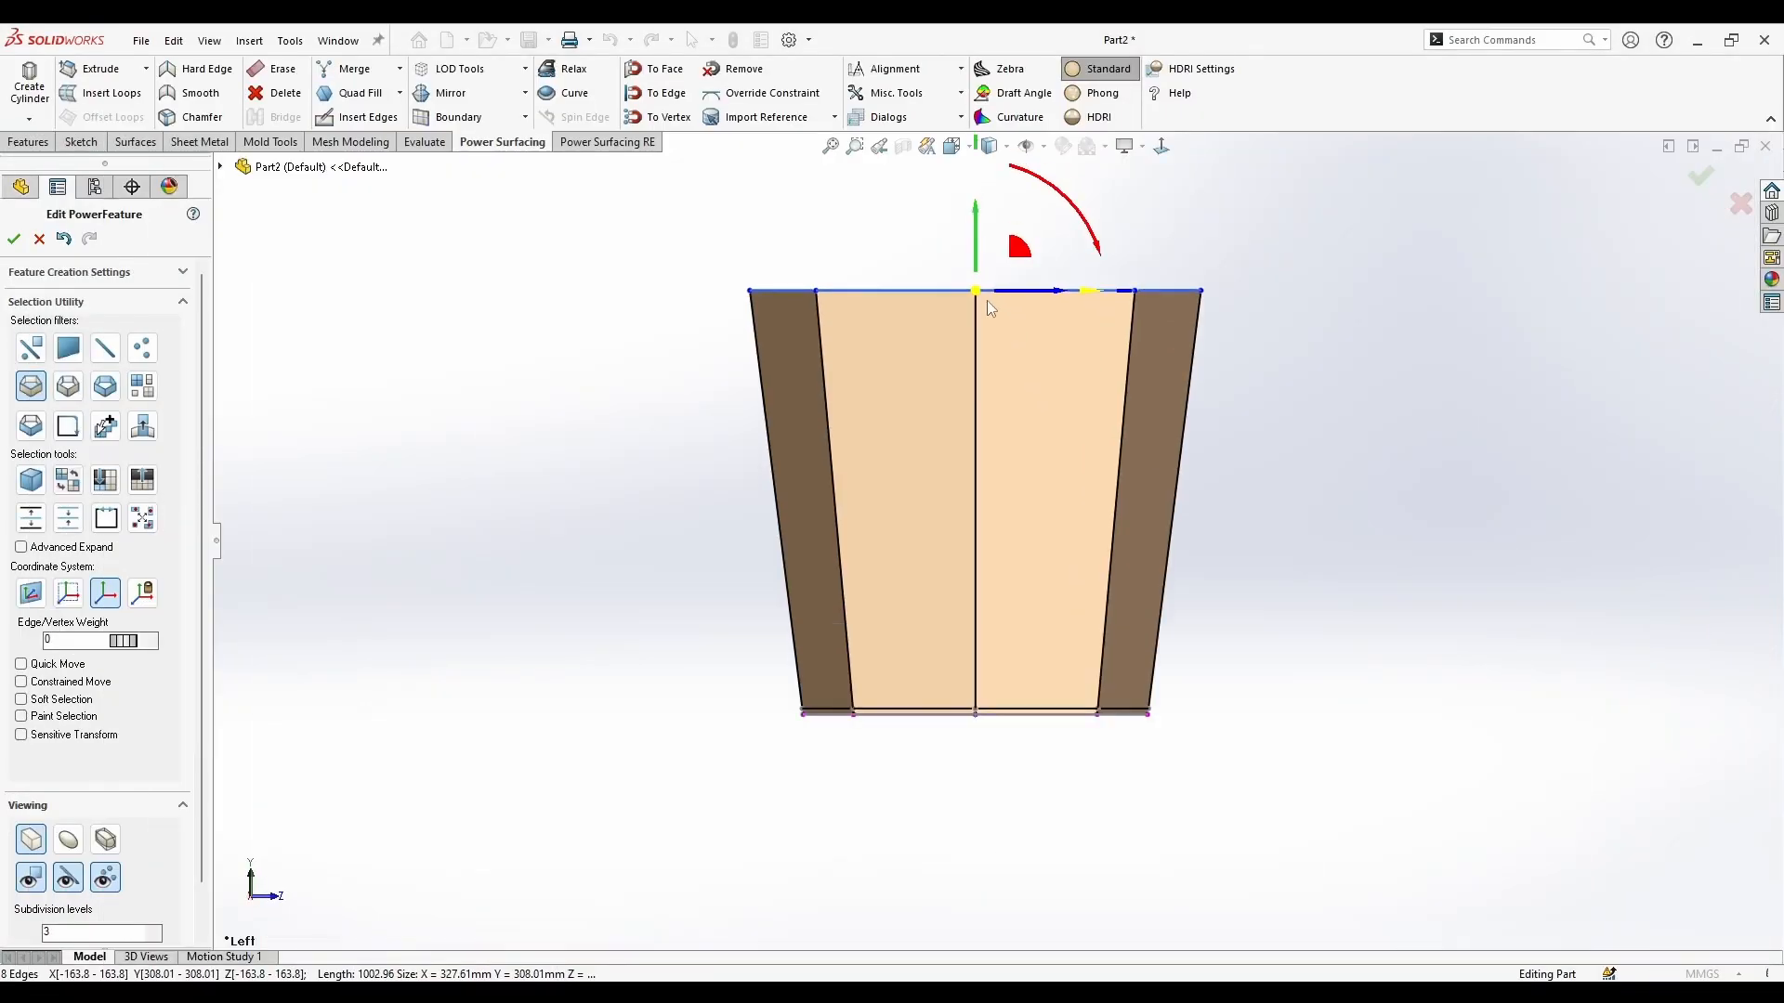
Step: Insert an edge loop around the pot wall near mid-height and show the smooth surface
left_click(1256, 494)
double_click(975, 480)
scroll(997, 533, "down", 1)
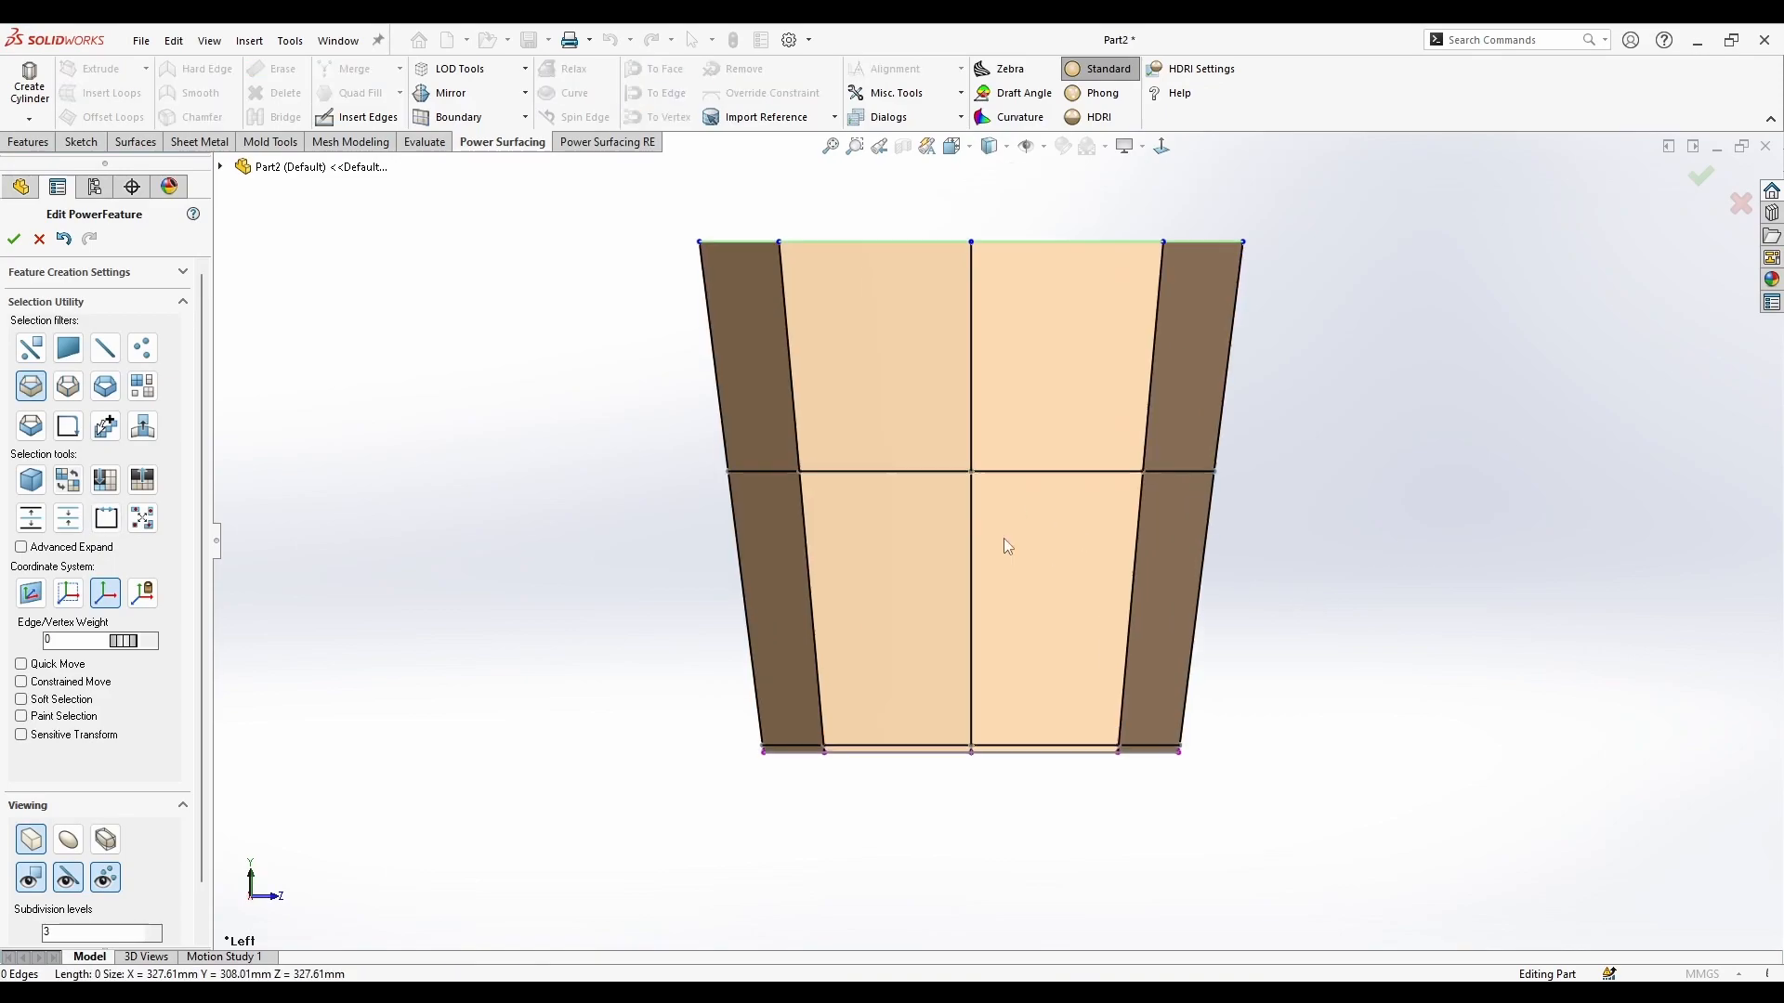
left_click(79, 852)
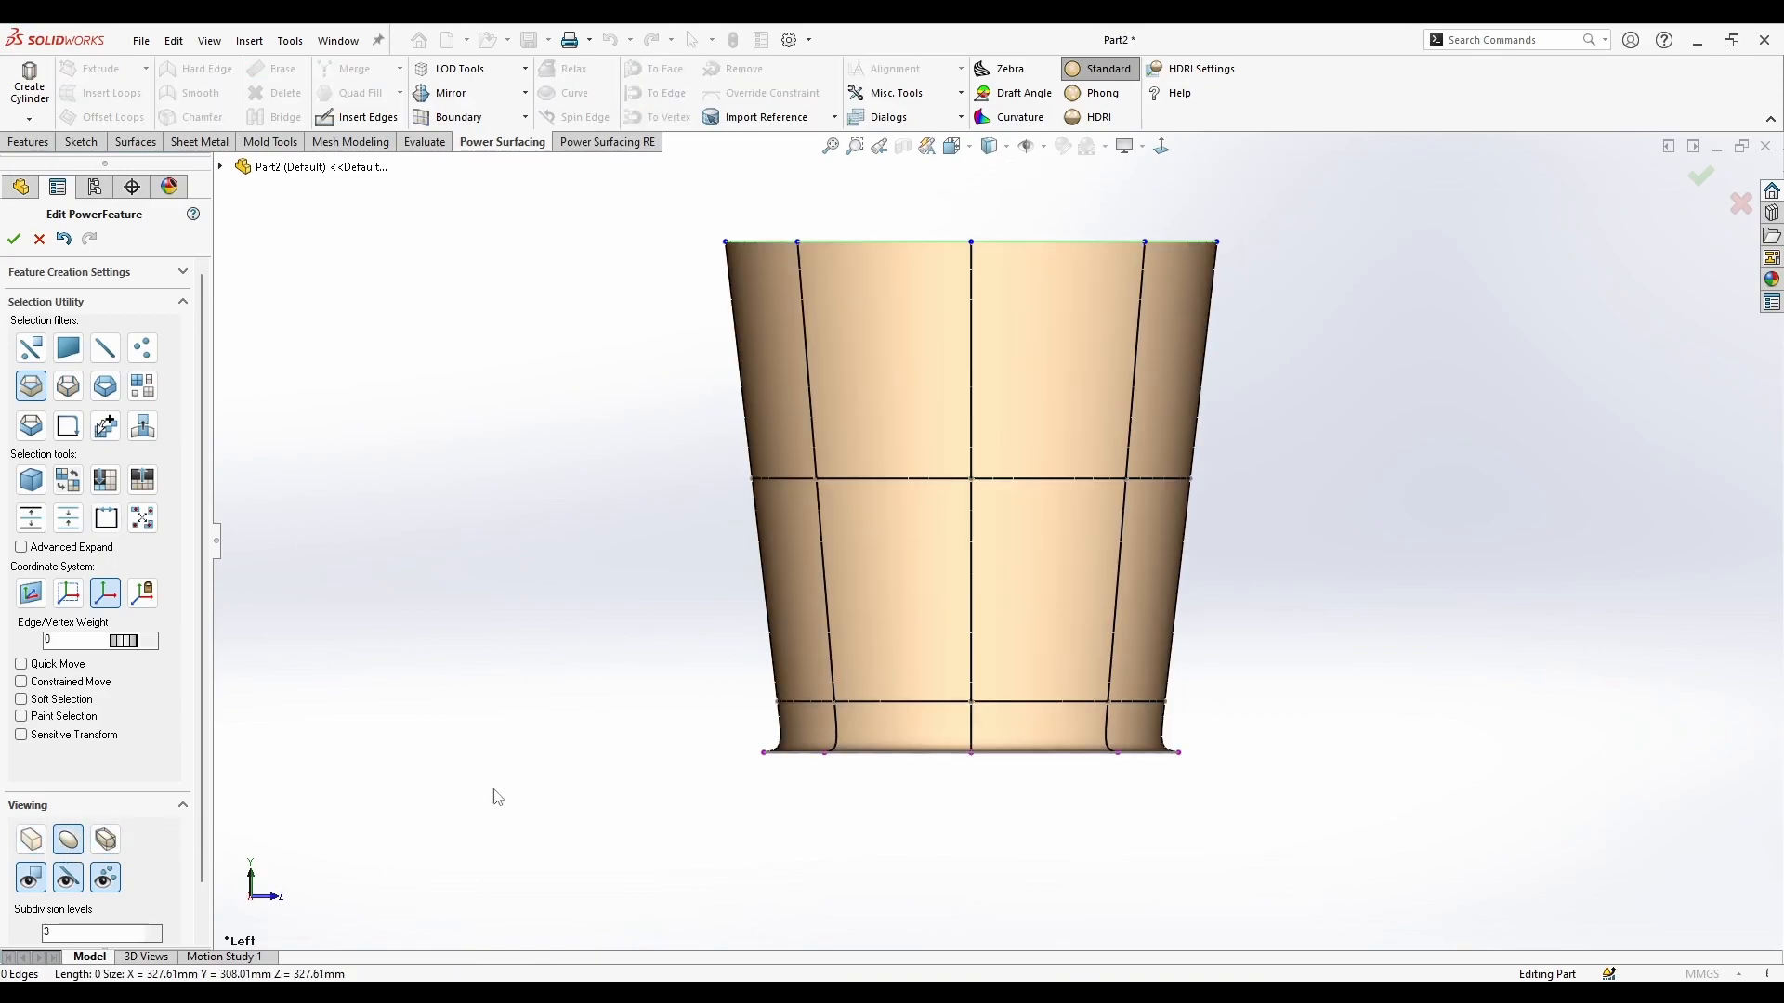
Step: Widen the edge loop just above the base to about 270 mm across in the control cage to straighten the lower wall
scroll(834, 778, "down", 1)
left_click(31, 839)
scroll(887, 727, "down", 3)
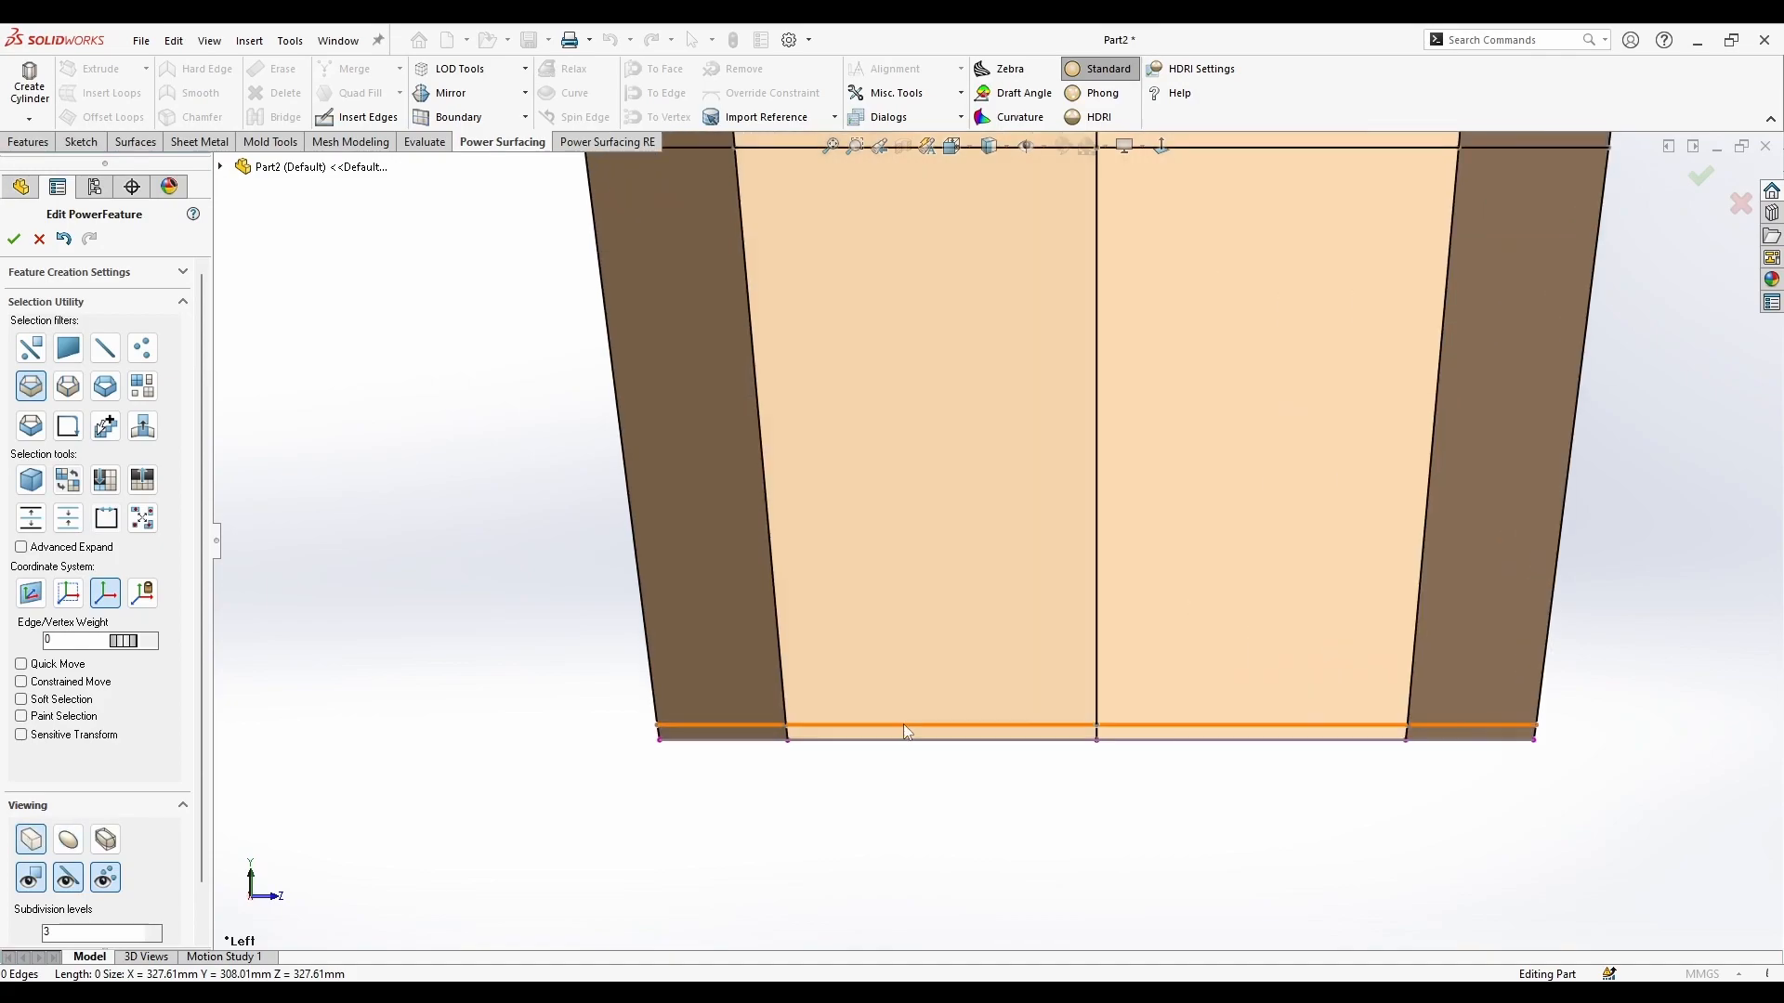
left_click(908, 725)
left_click_drag(1093, 736, 1119, 734)
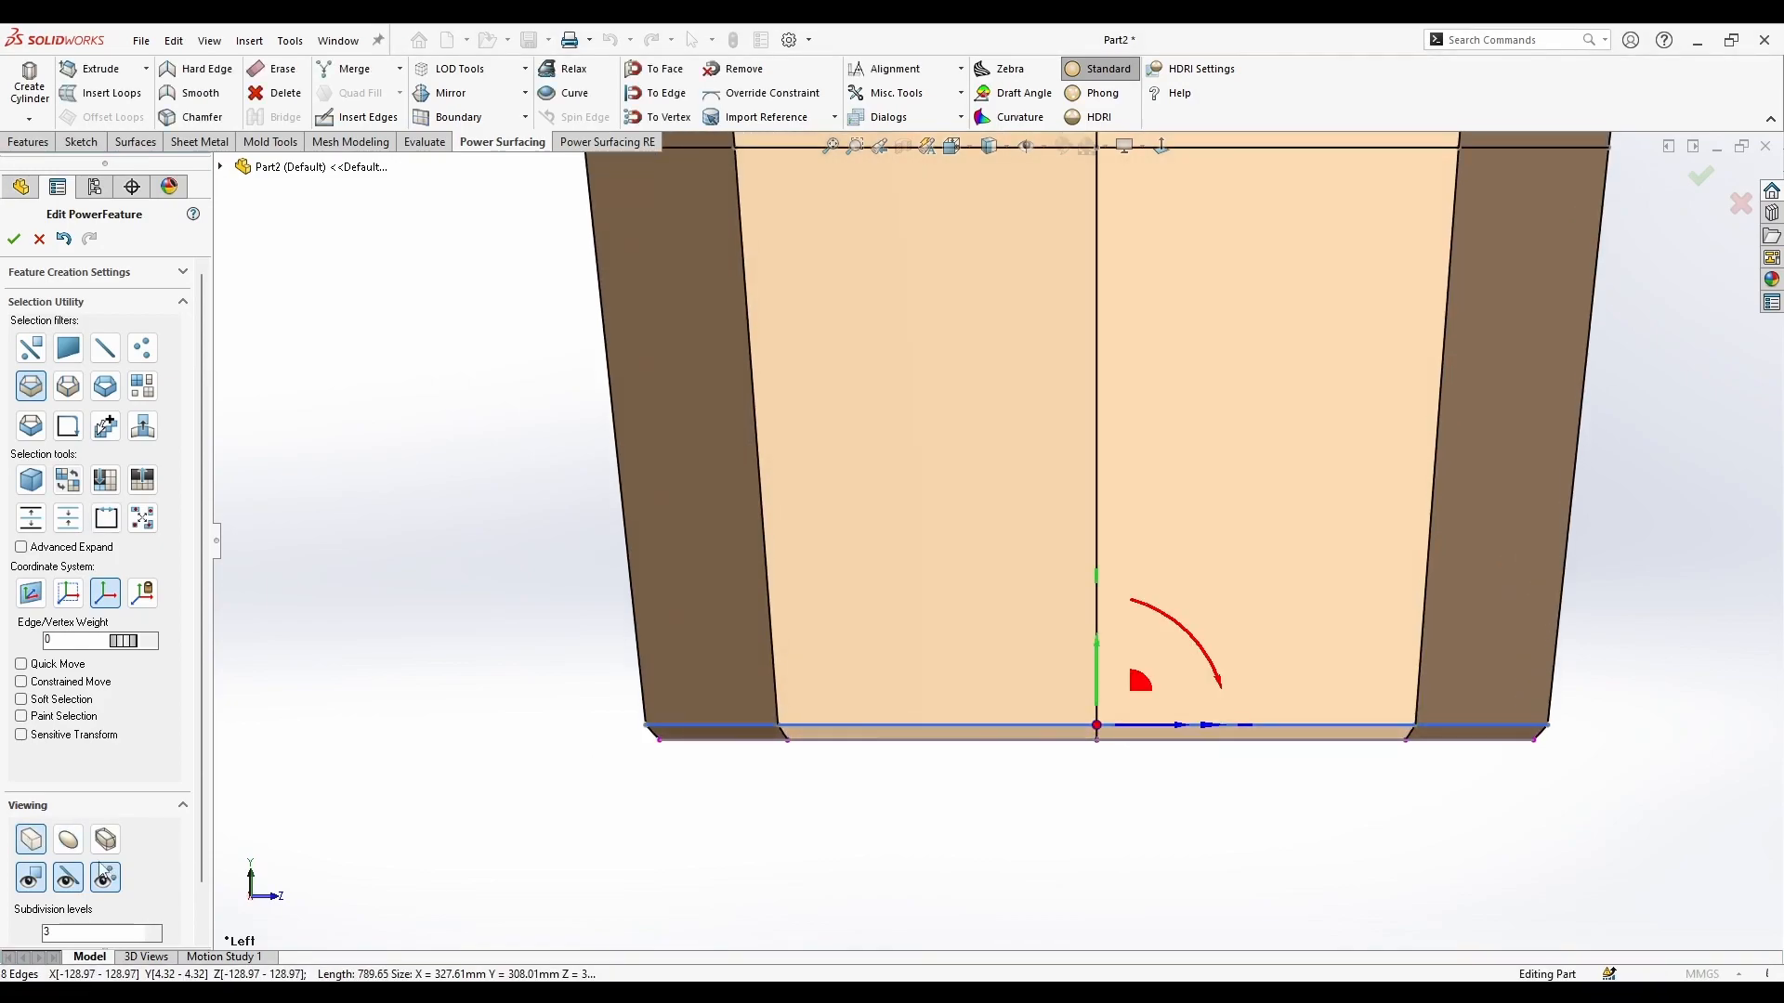
left_click(68, 839)
scroll(1038, 780, "up", 3)
left_click_drag(1052, 650, 1059, 640)
mouse_move(1059, 642)
middle_mouse_down()
mouse_move(1059, 728)
mouse_move(1059, 664)
middle_mouse_up()
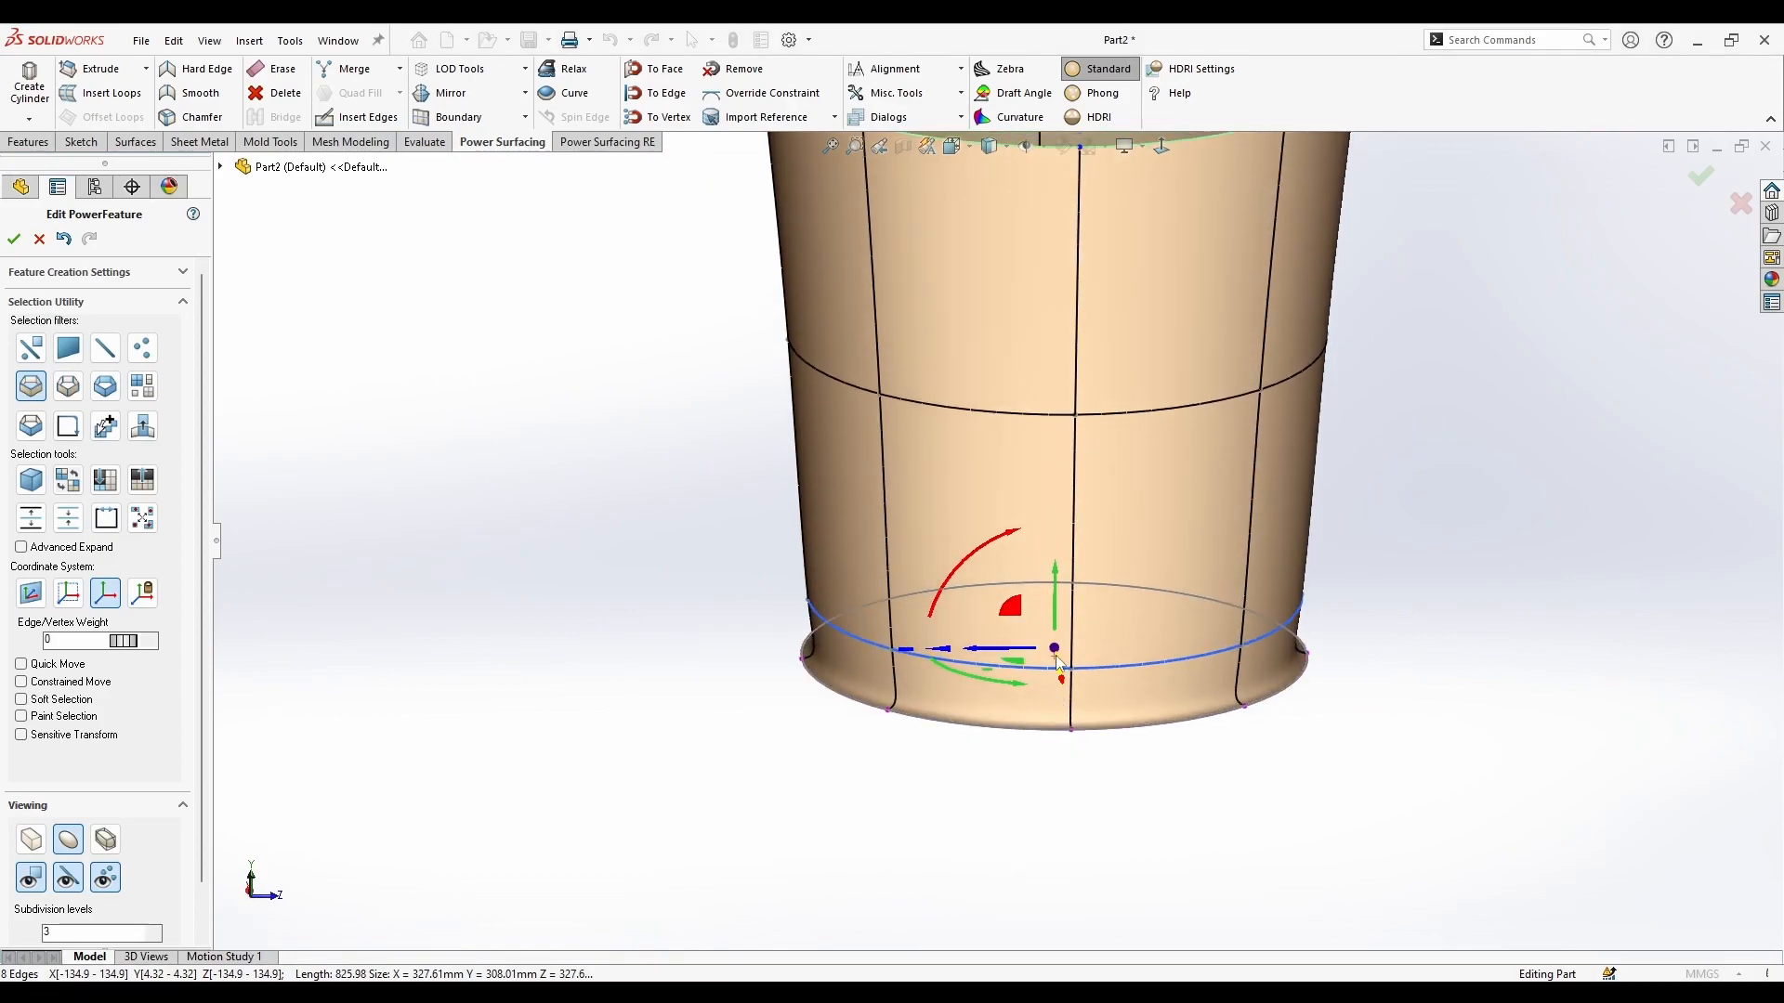
Step: Select the two wall face rings above the base and scale them up to about 347 mm across
scroll(1235, 697, "up", 5)
left_click(1266, 585)
middle_click_drag(1266, 585, 1271, 687)
right_click(1213, 597)
left_click(1470, 578)
left_click(1147, 572)
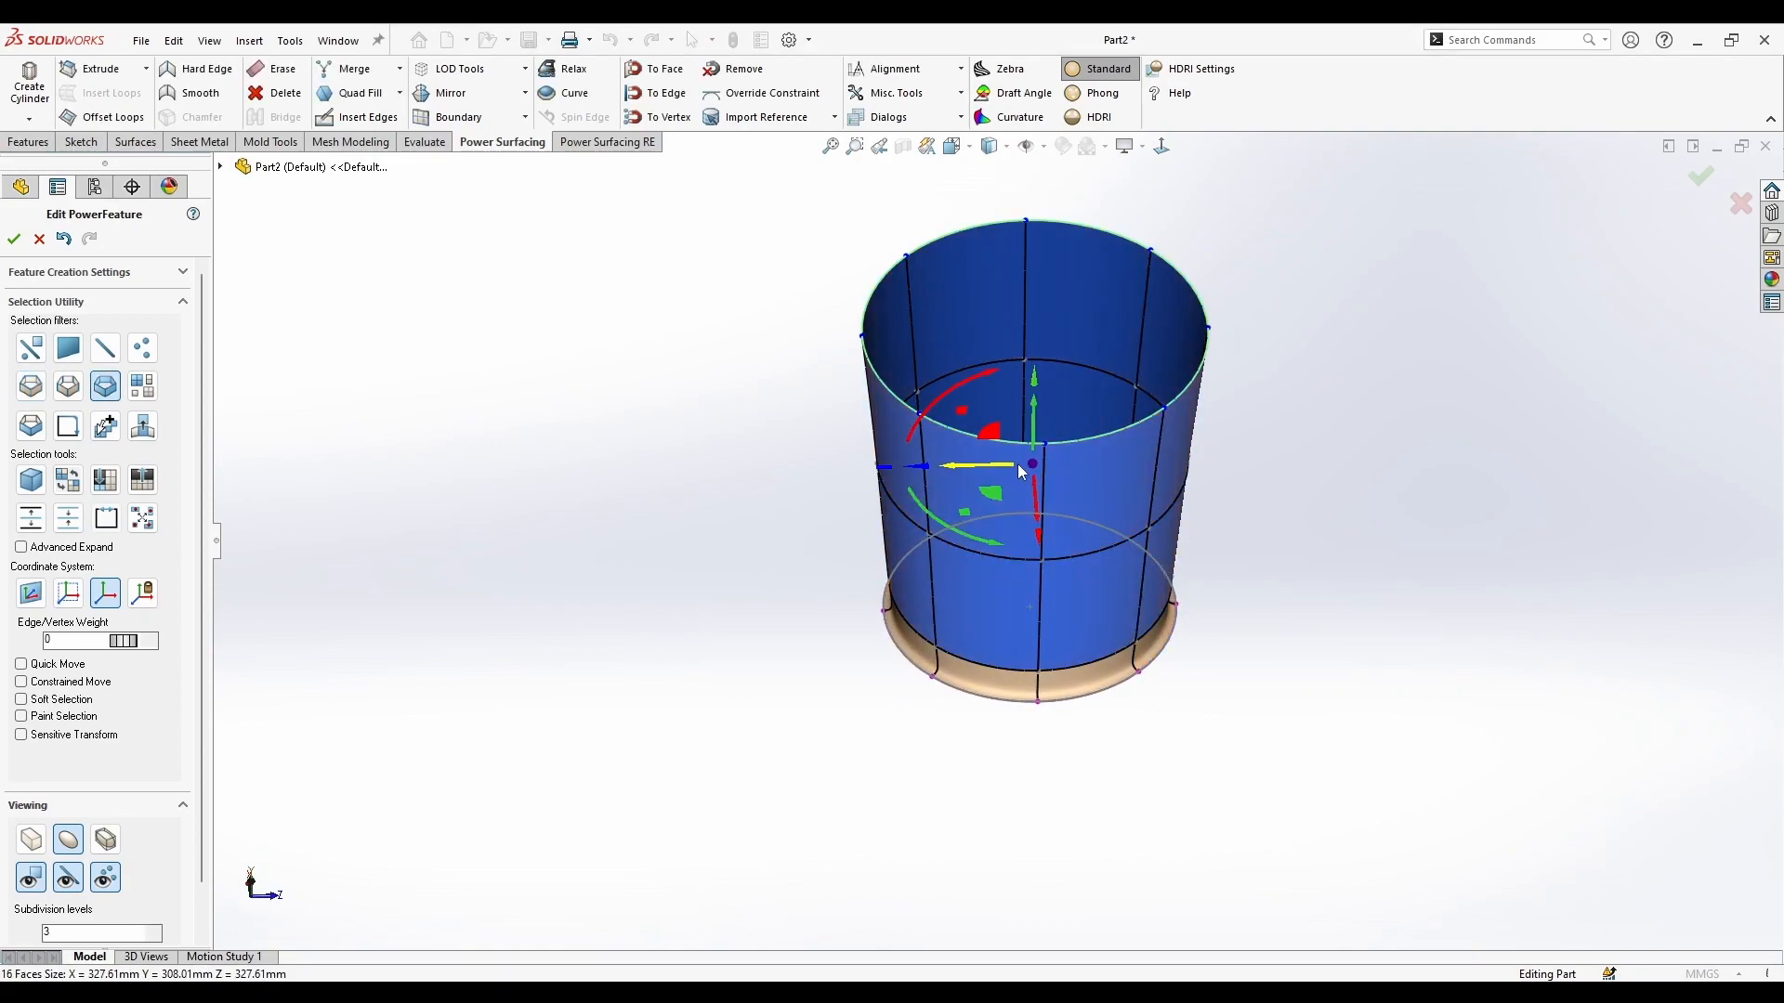
left_click_drag(1033, 465, 1042, 459)
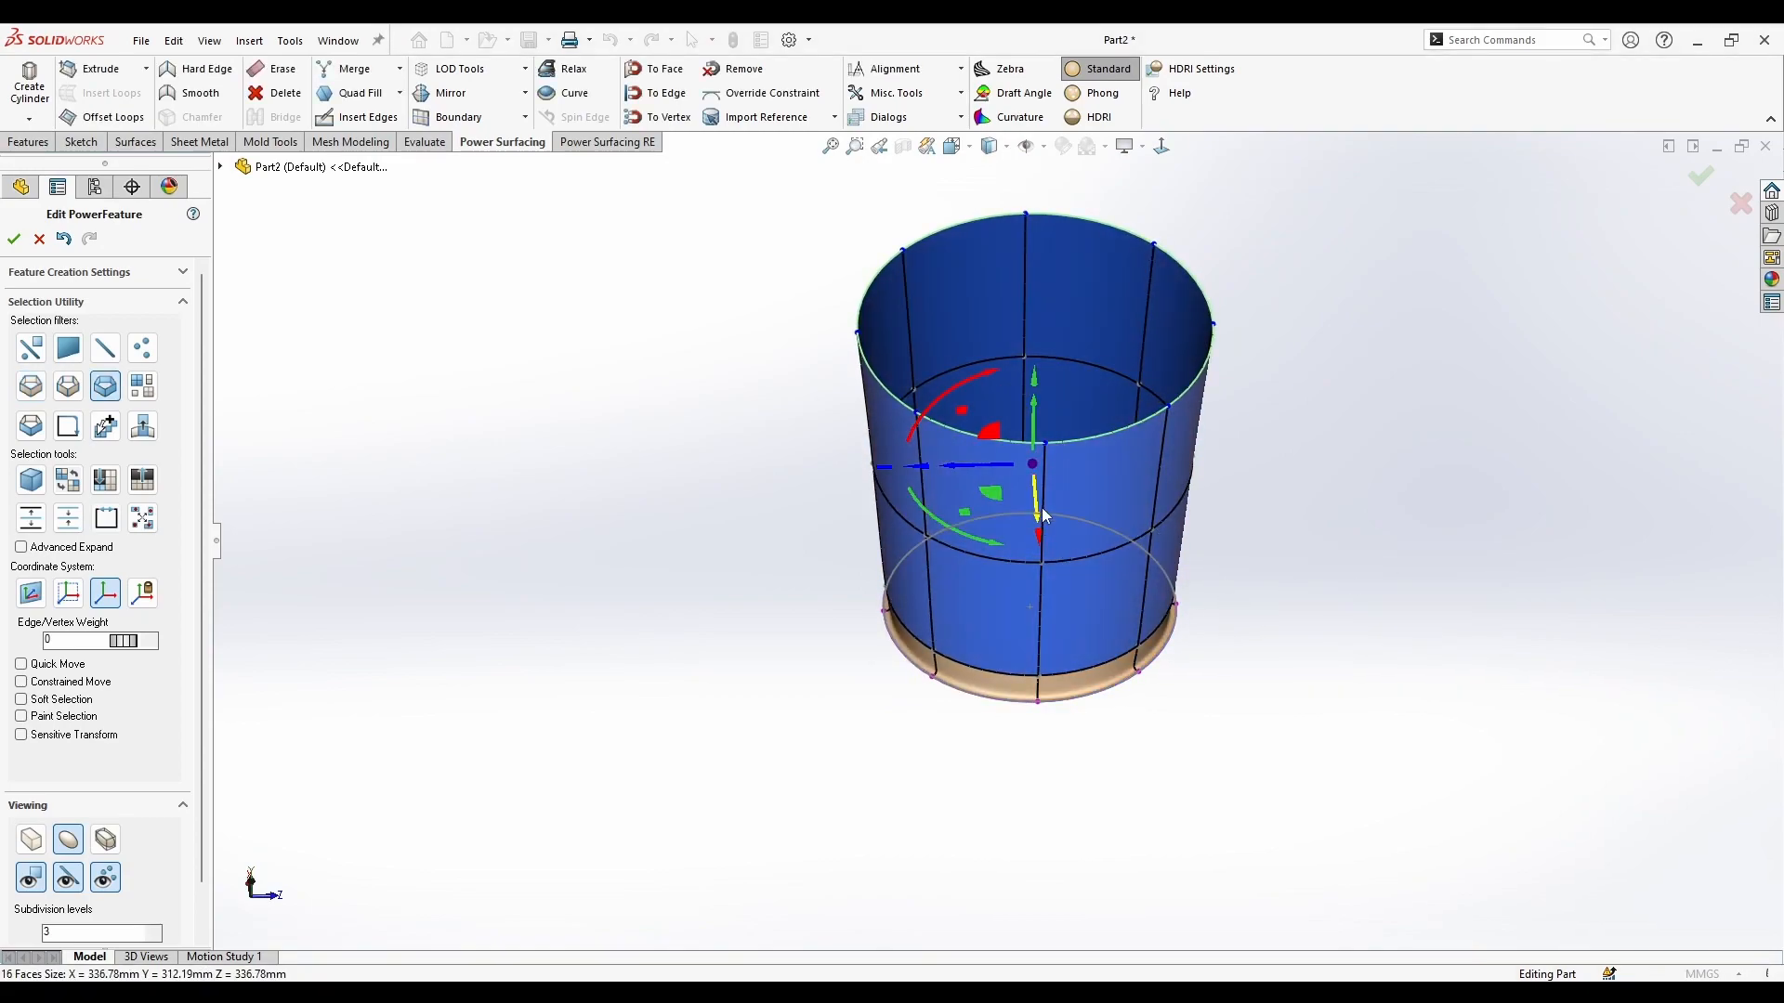
left_click(1261, 633)
middle_click_drag(1260, 632, 1226, 423)
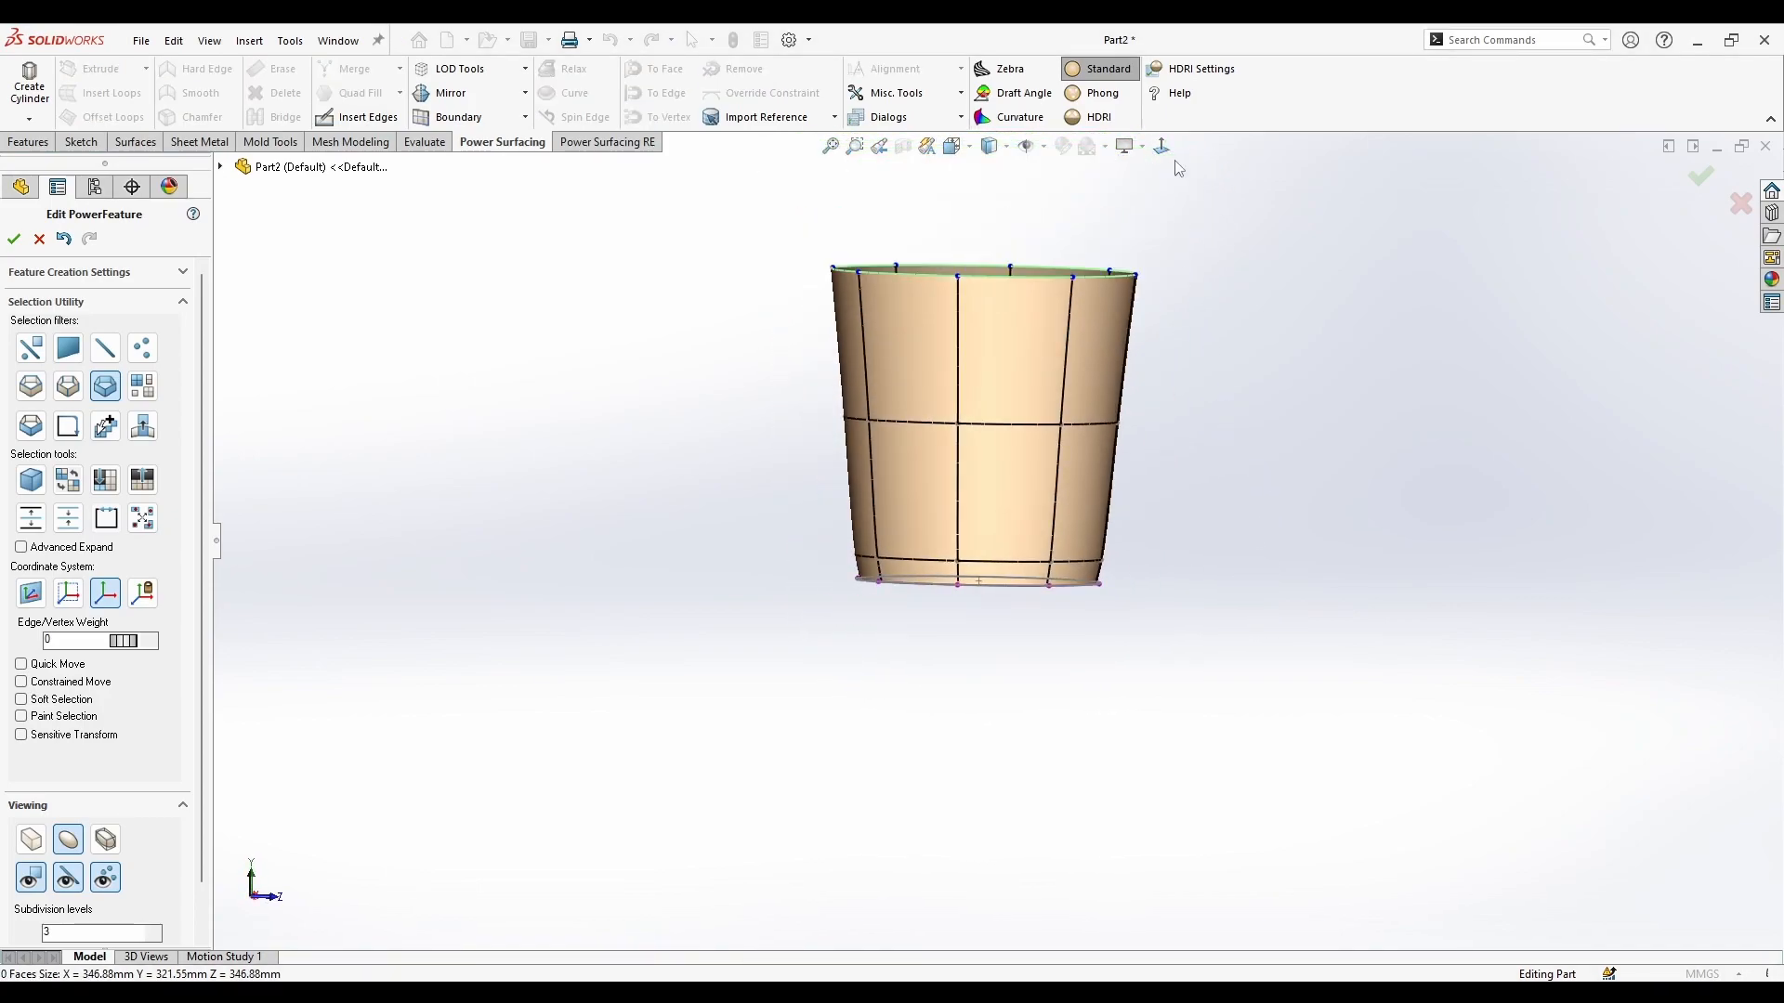
Step: Select the lowest wall edge loop just above the base and scale it down to about 262 mm across
left_click(1161, 148)
right_click(929, 561)
left_click(1091, 522)
left_click(1040, 555)
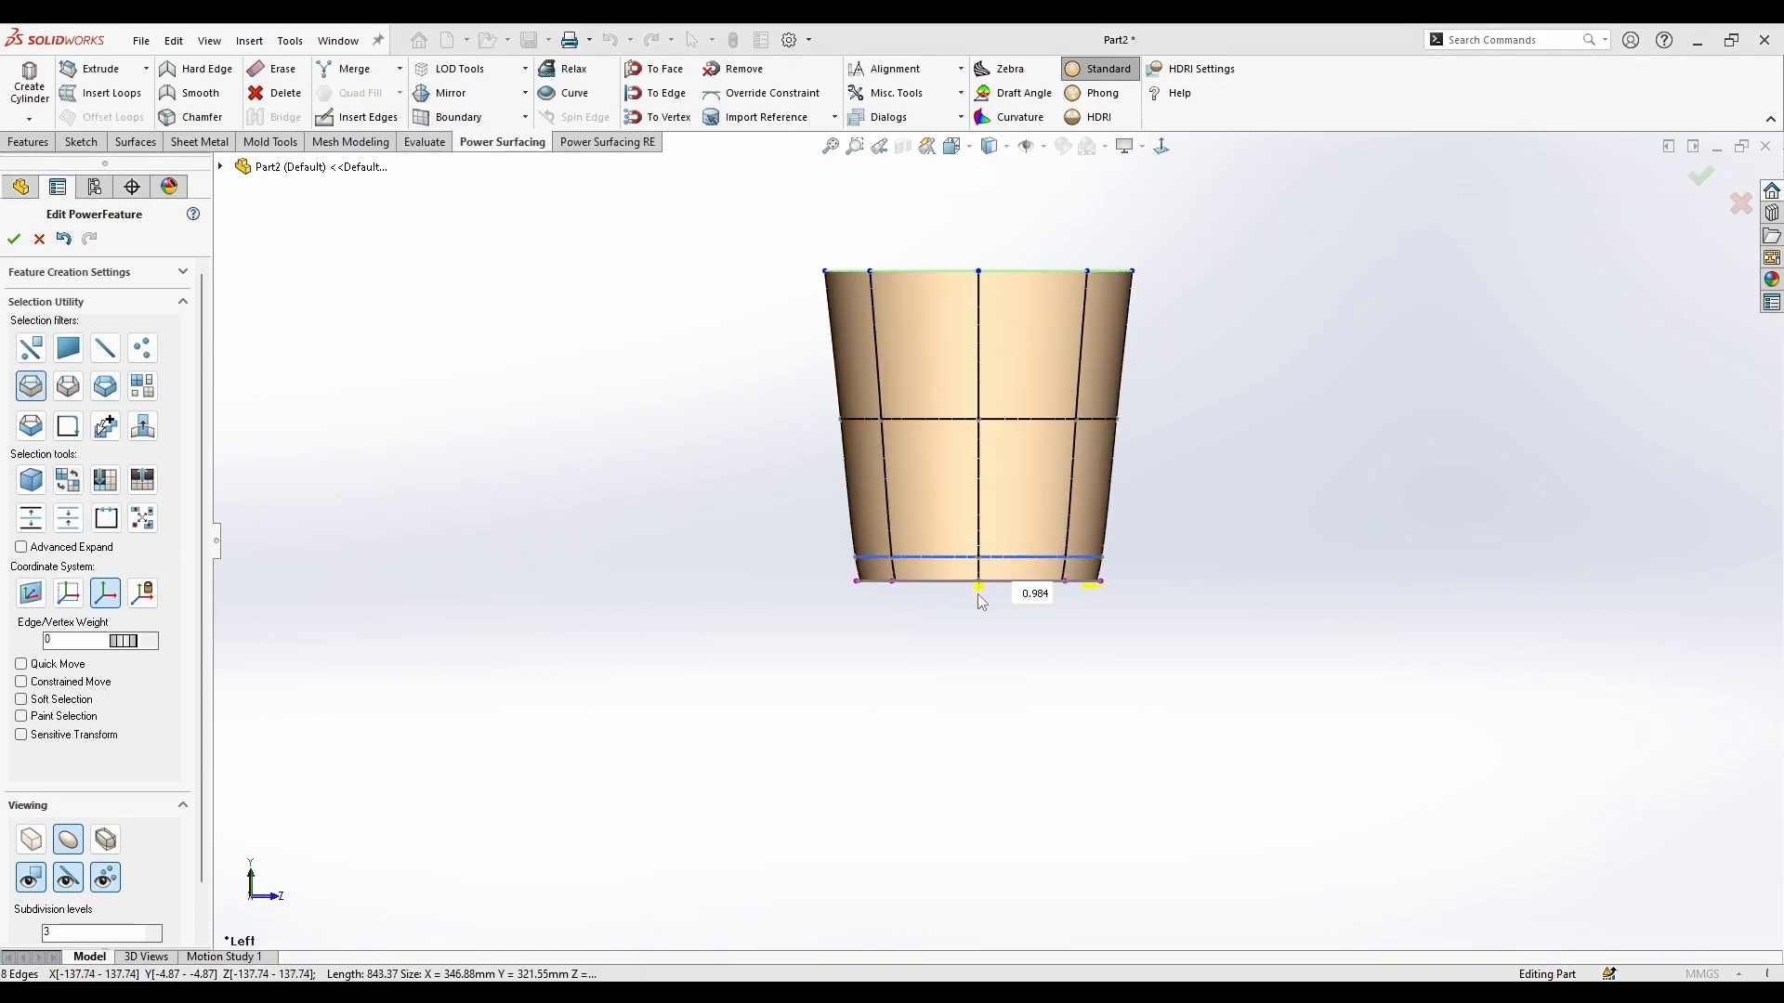
left_click_drag(977, 591, 978, 609)
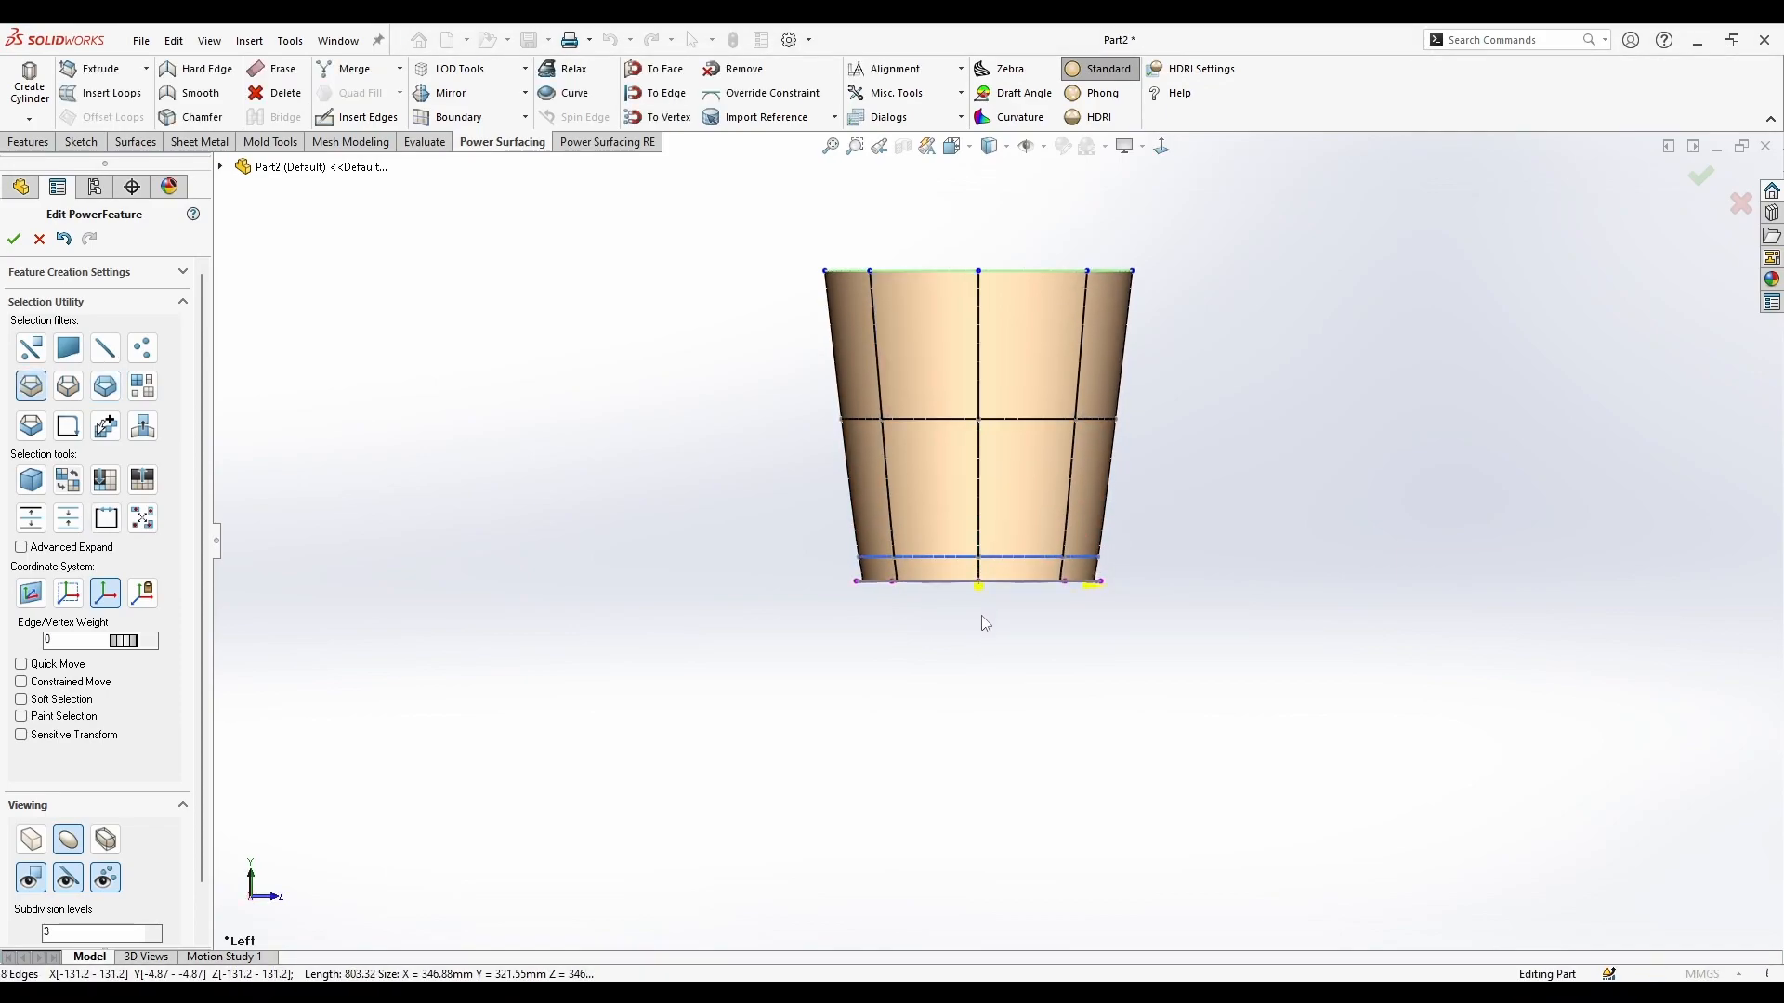
left_click(992, 673)
Step: Select the rim edge loop and widen it to about 361 mm across
scroll(1006, 358, "down", 2)
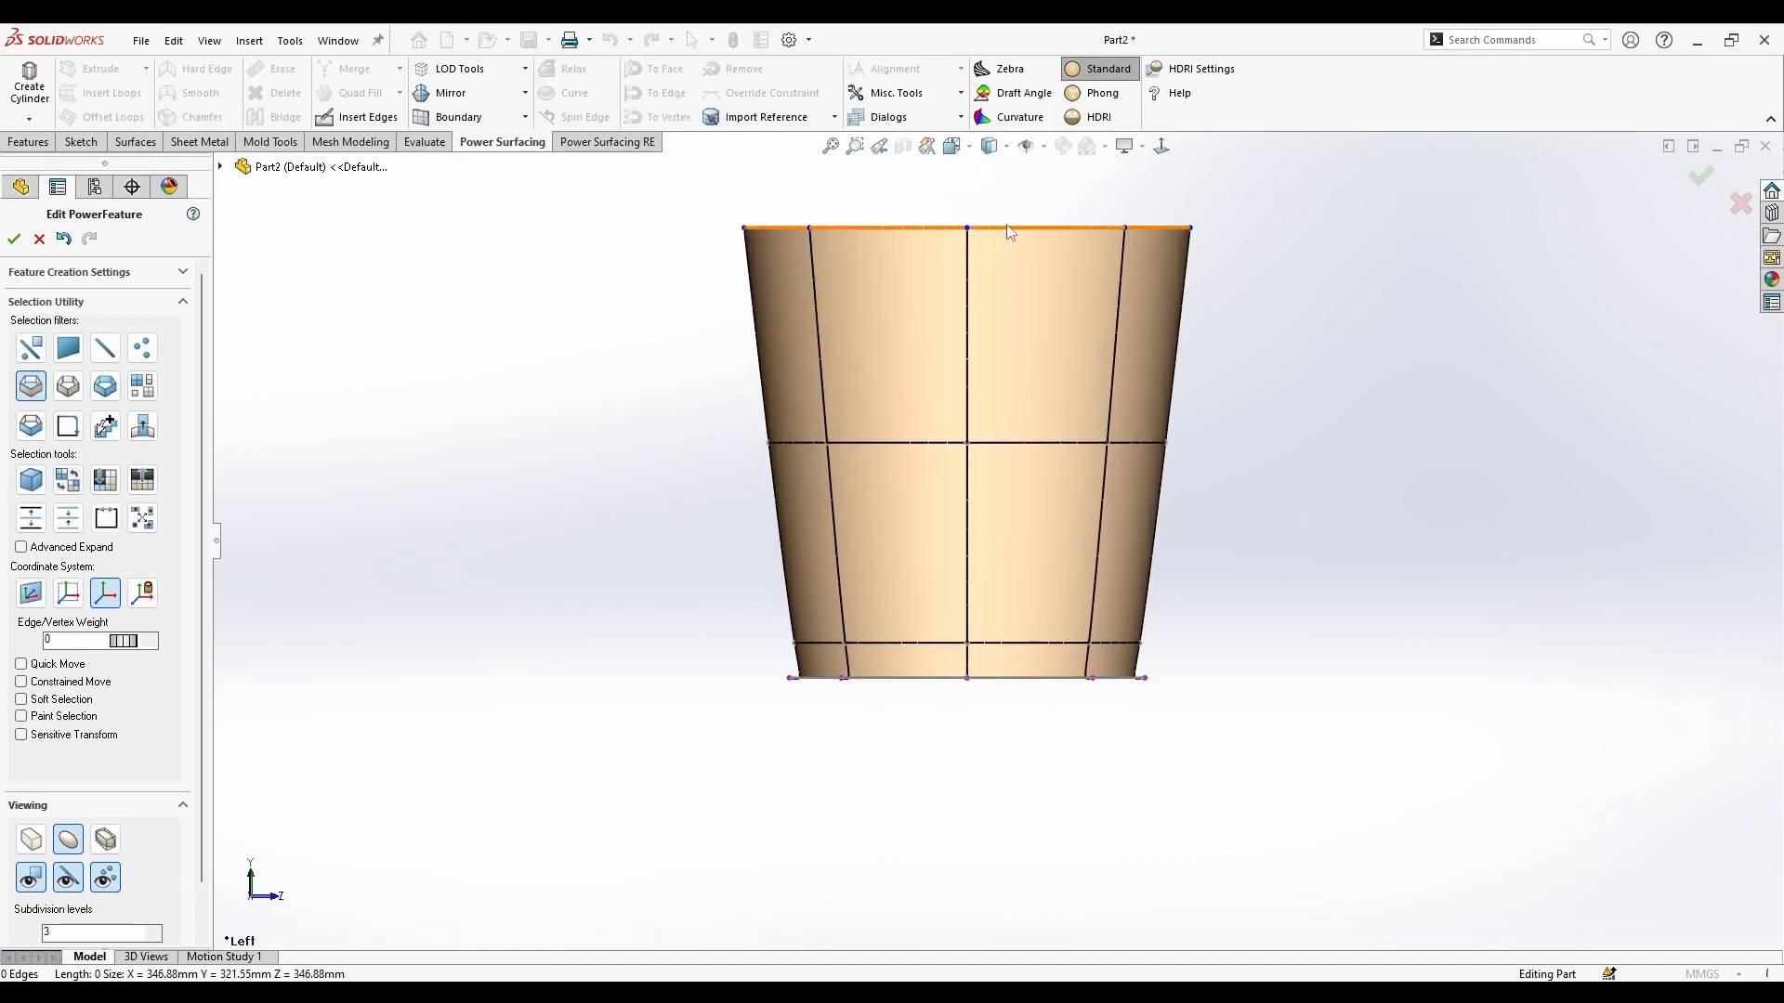
left_click(968, 230)
left_click(1183, 409)
scroll(1283, 426, "up", 1)
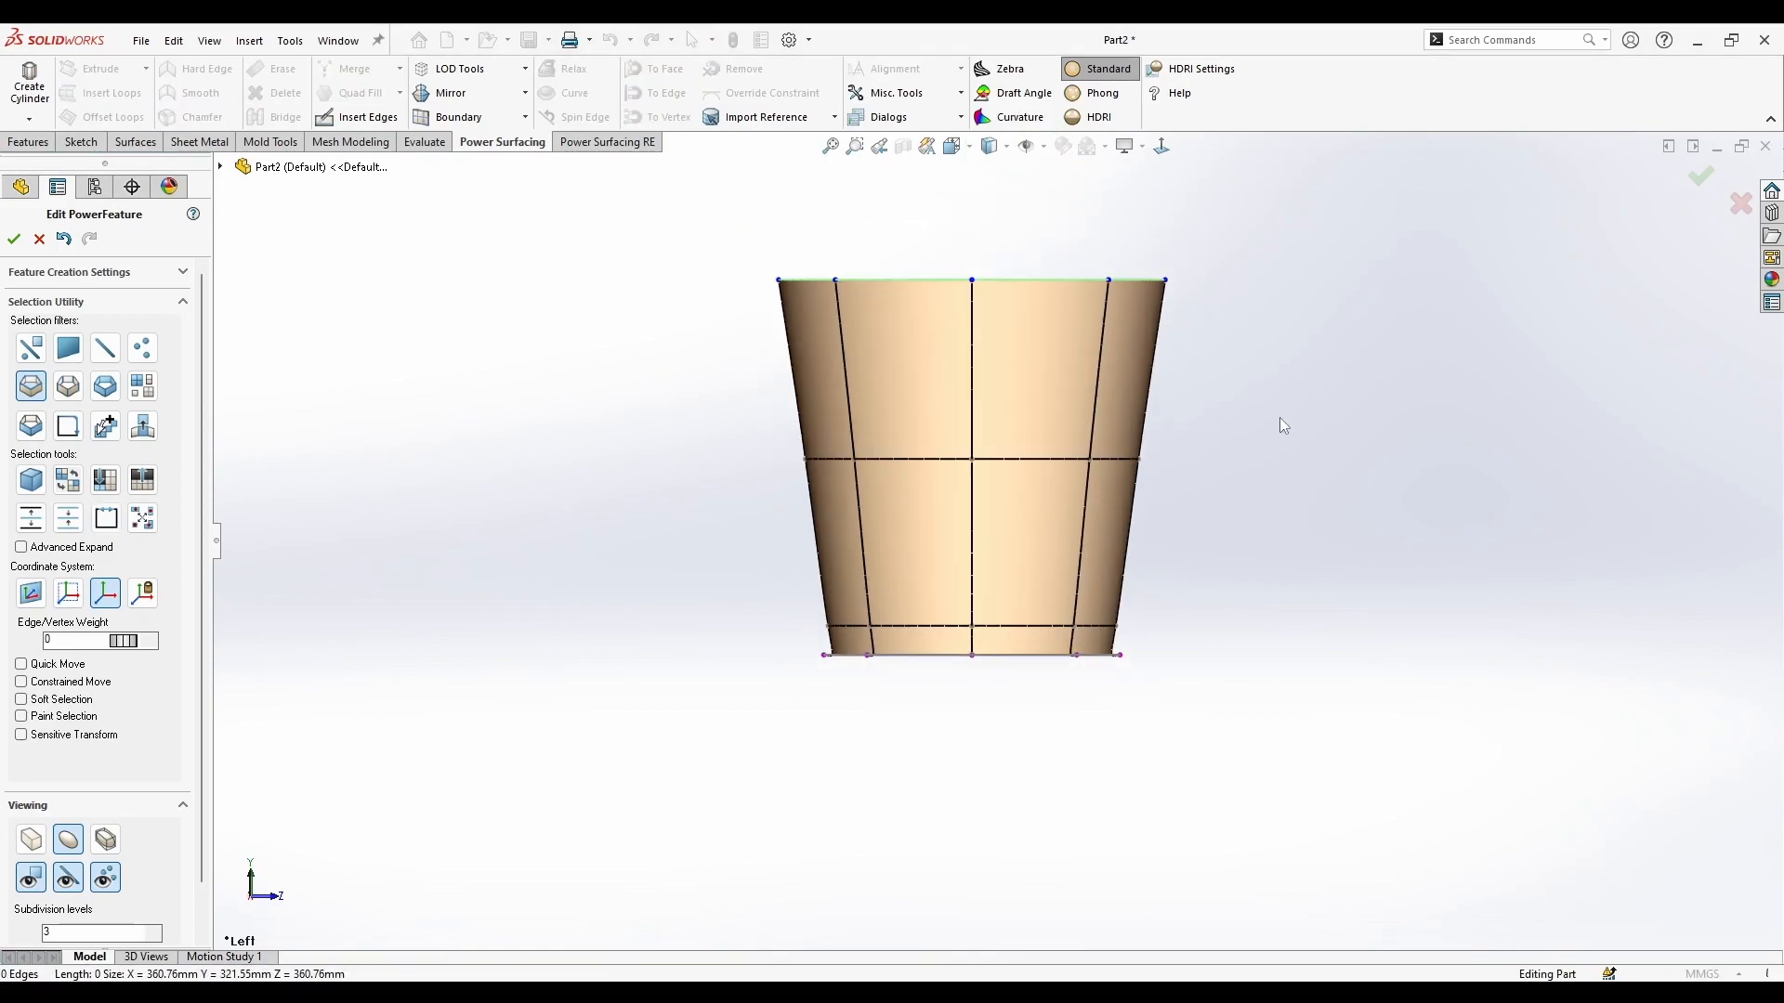
scroll(1088, 377, "down", 1)
key("Escape")
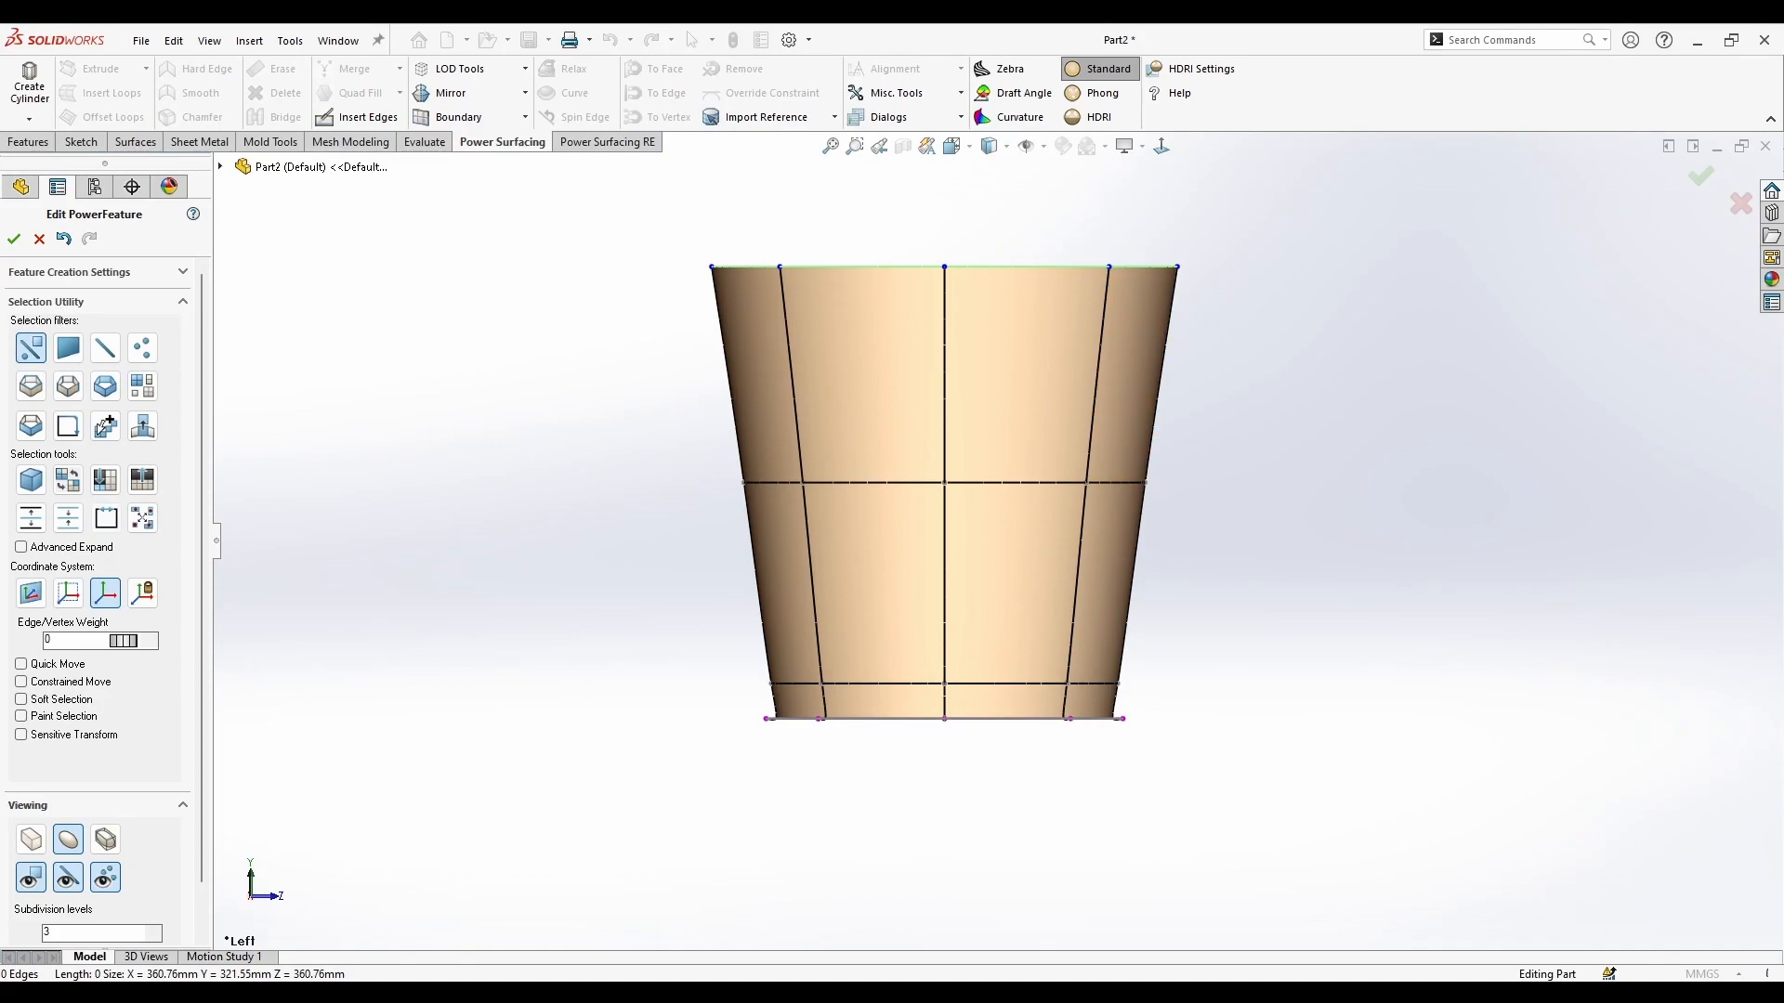
Step: Check the reference photo and insert two closely spaced edge loops just below the rim in the control cage
key("alt+Tab")
key("alt+Tab")
scroll(942, 346, "down", 4)
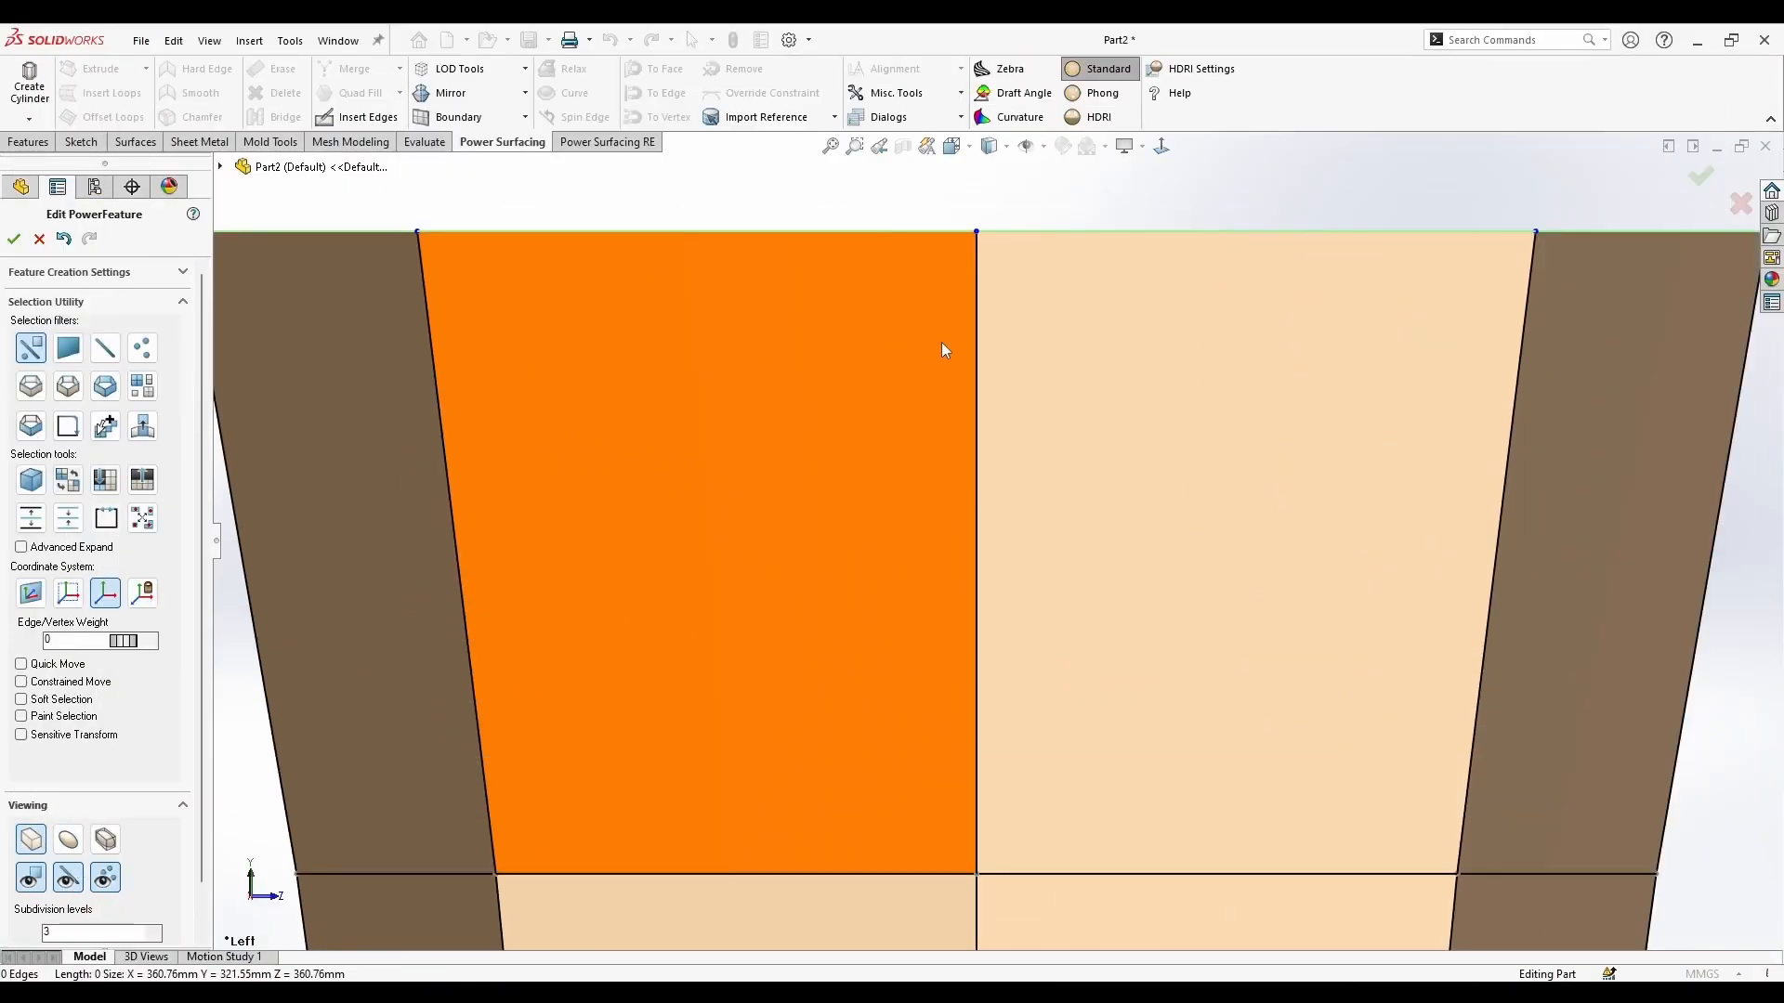
left_click(971, 287)
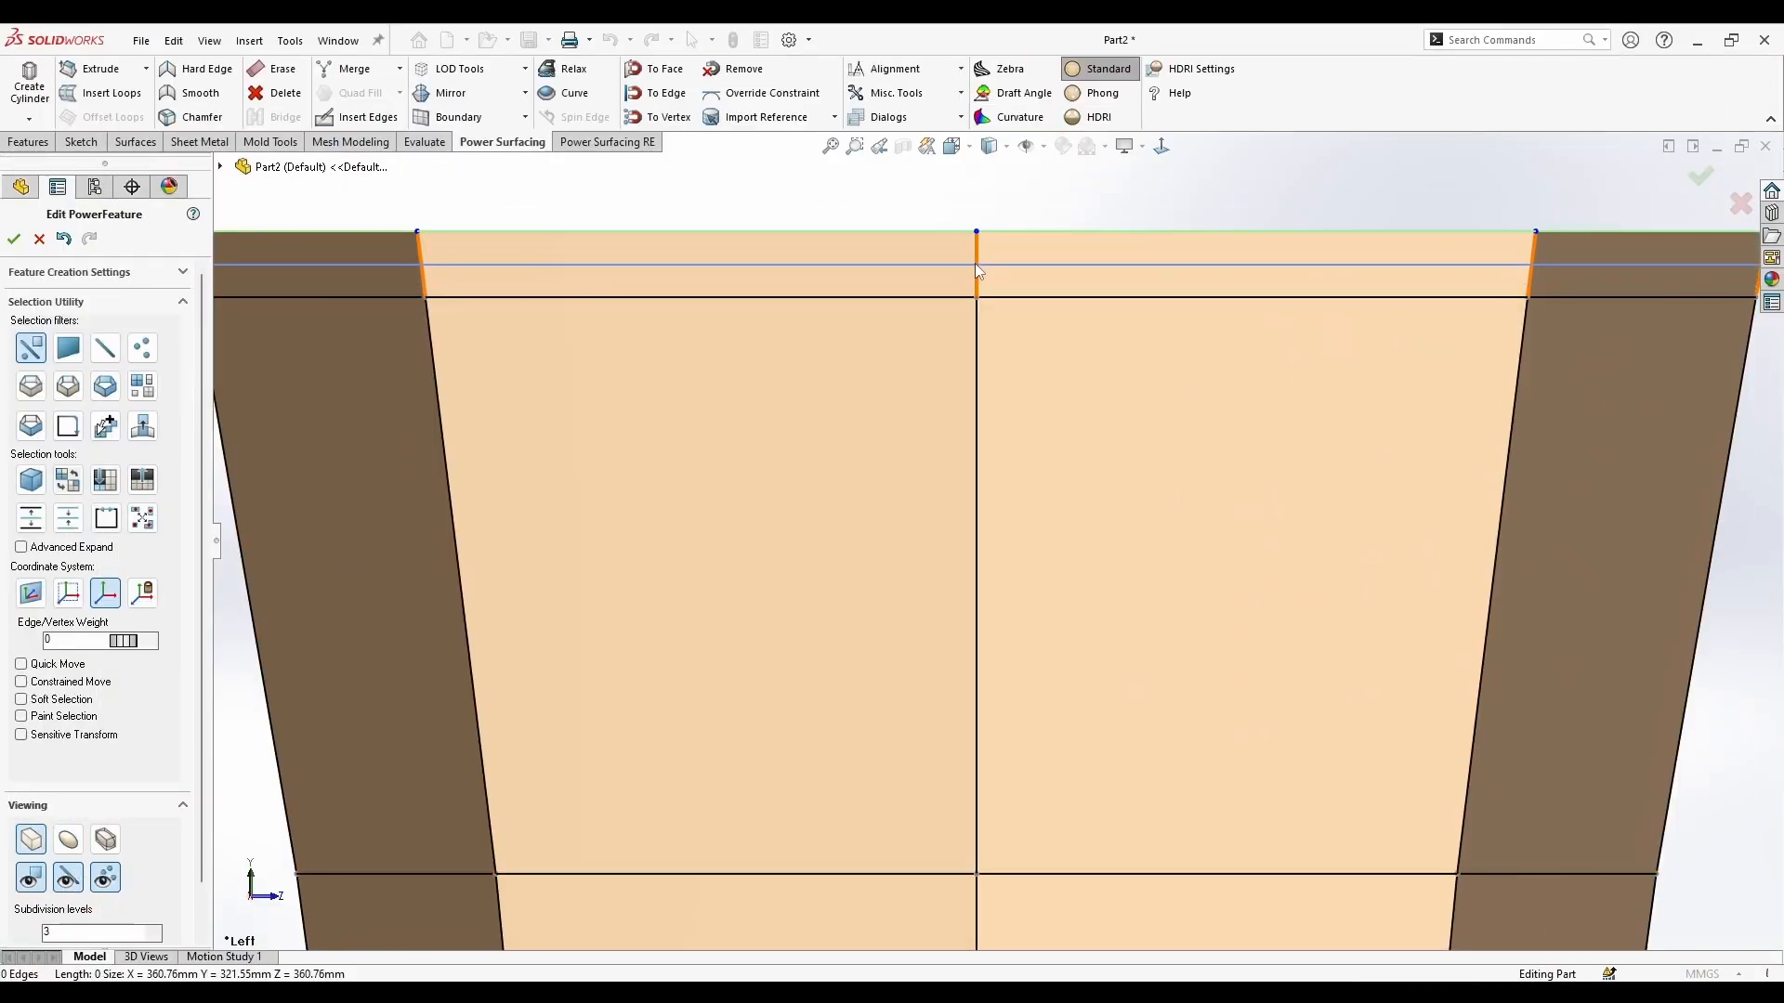
left_click(980, 254)
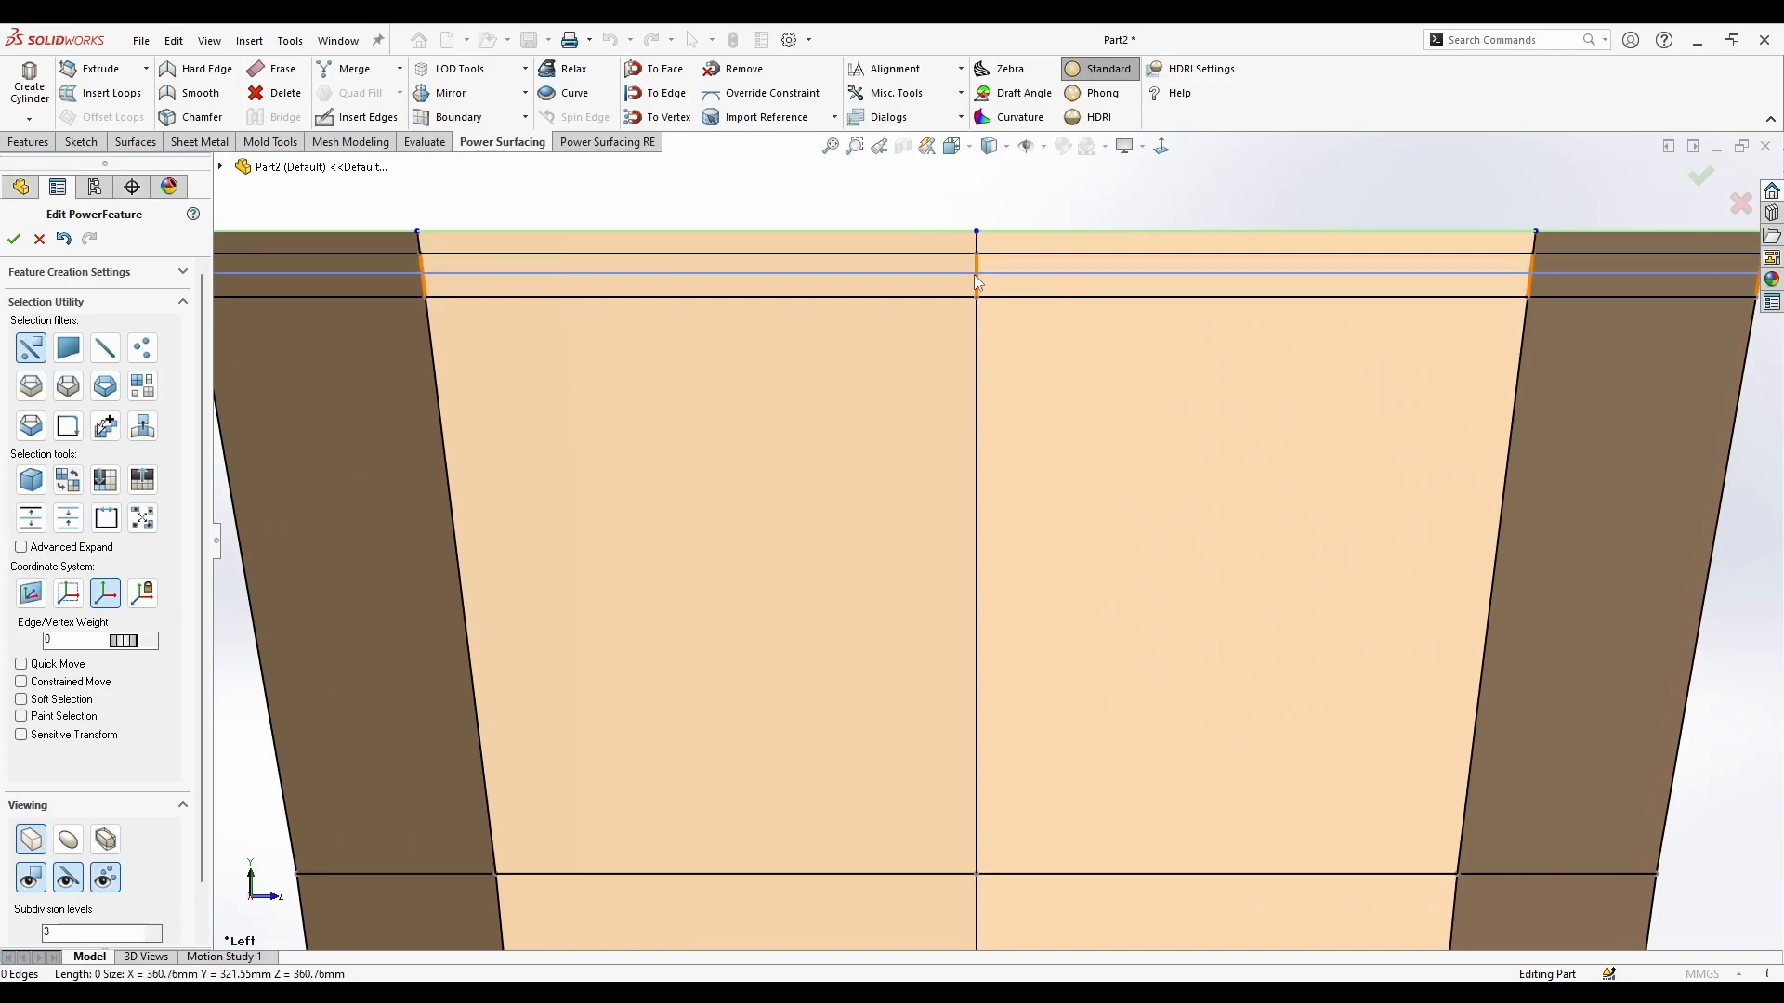
key("Escape")
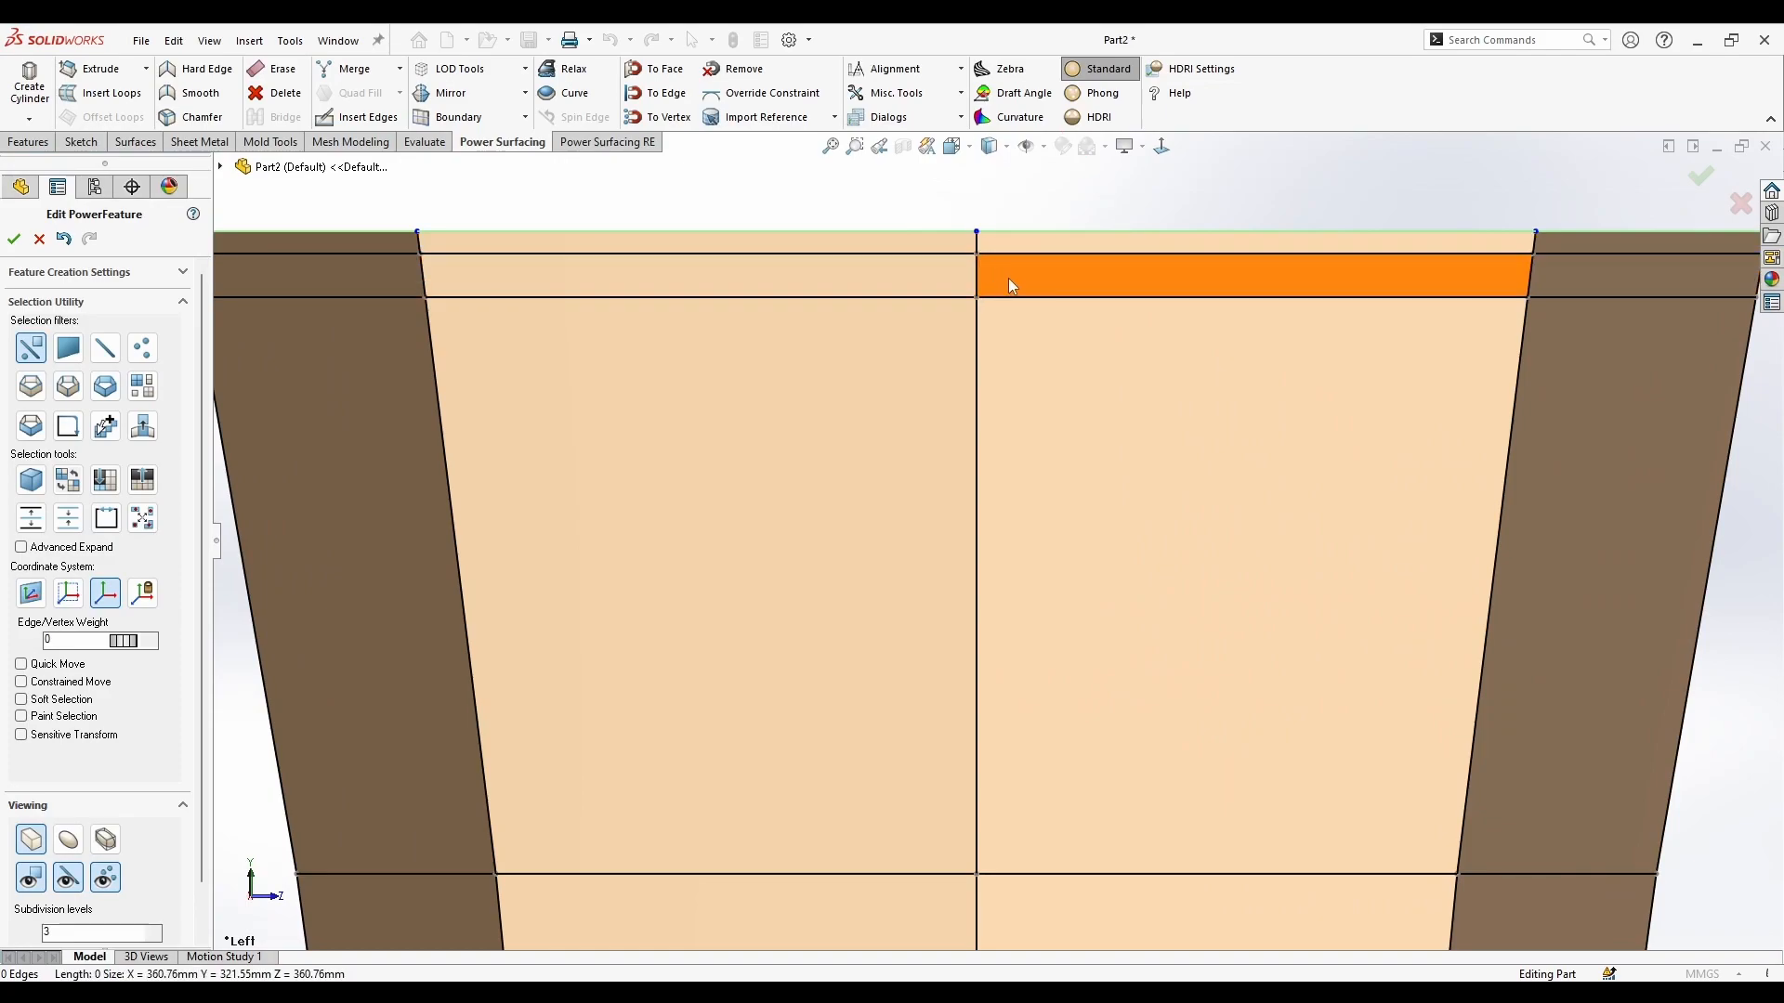
Step: Set the edge weight of the upper inserted loop to 45 and scale it outward to about 381 mm across
right_click(1011, 279)
left_click(1185, 246)
left_click(1163, 254)
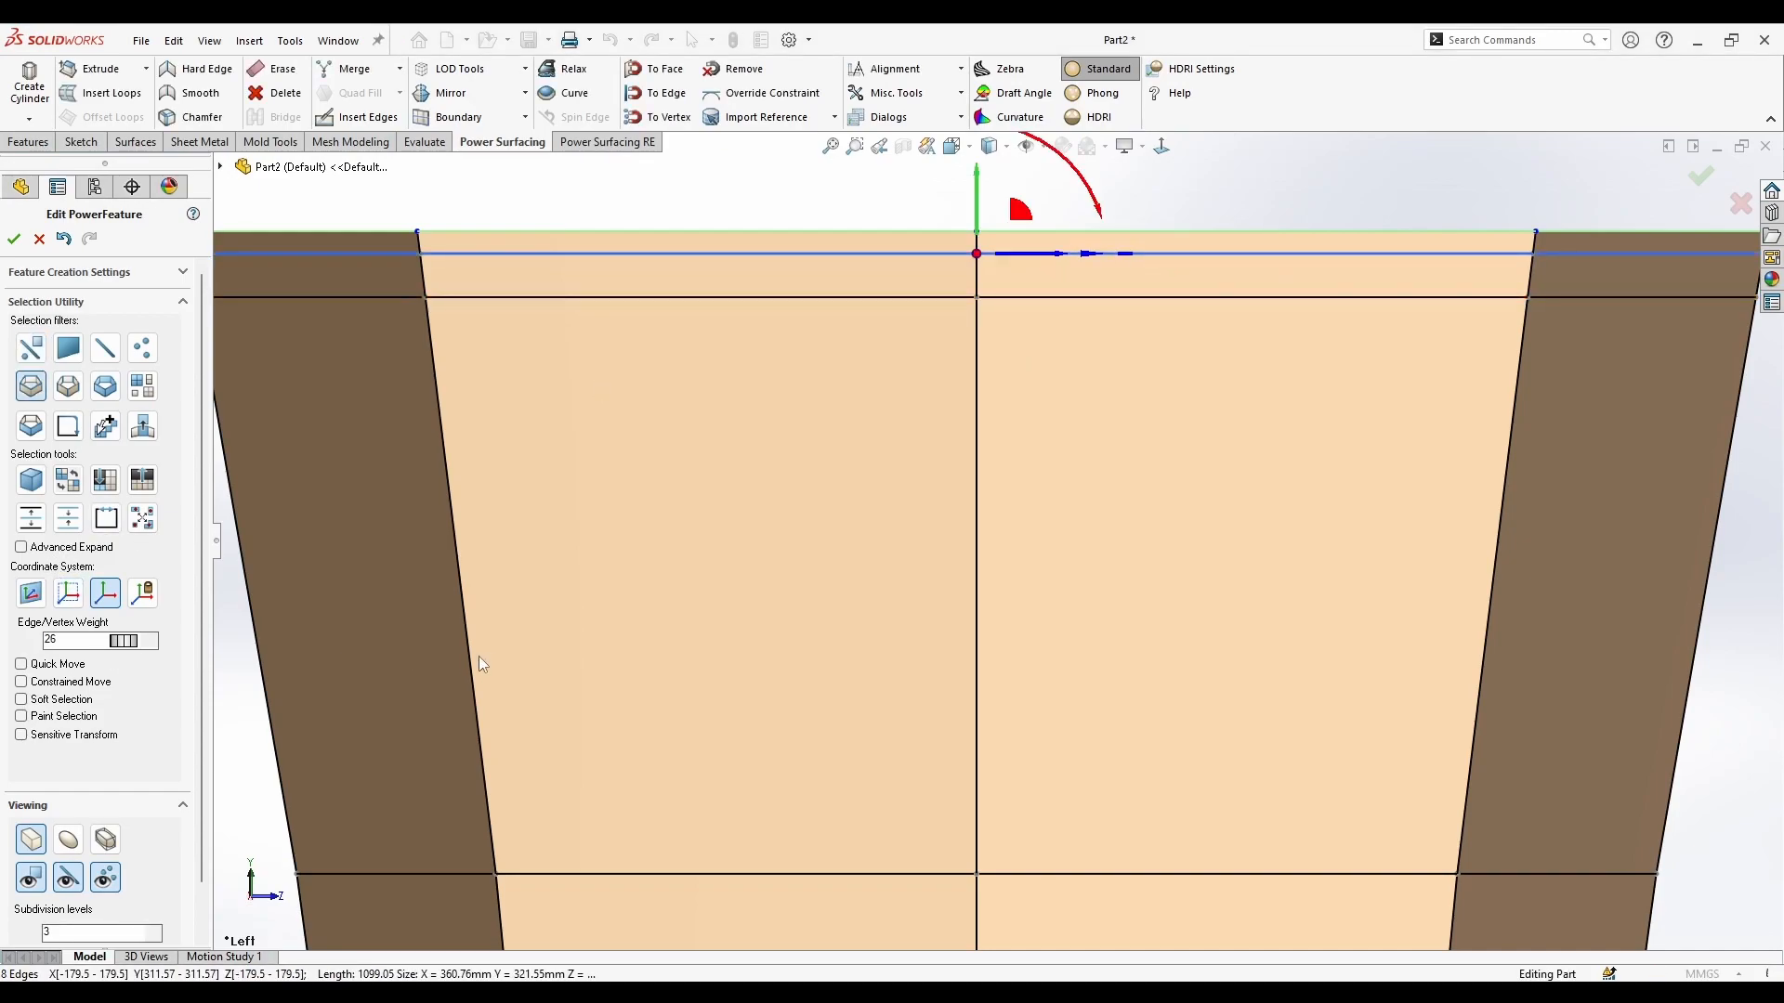
left_click_drag(976, 256, 984, 230)
scroll(967, 379, "up", 2)
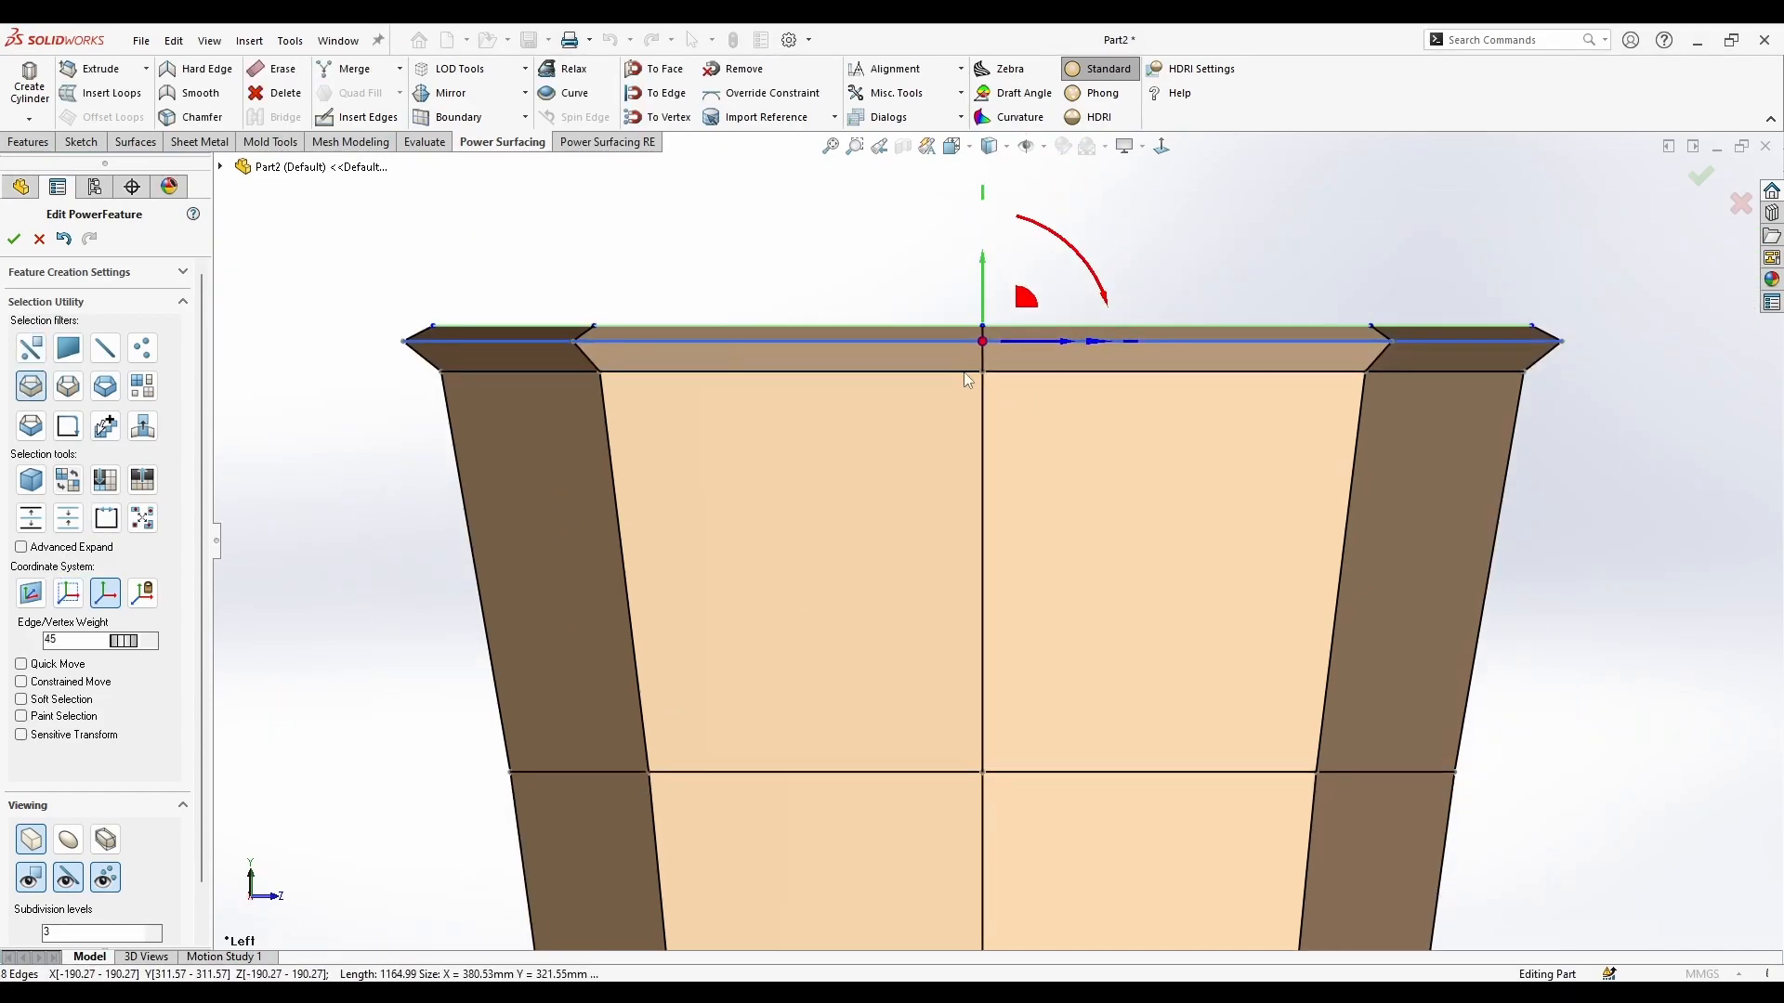
key("Escape")
Step: Set the edge weight of the lower inserted loop to 43, narrow it to about 352 mm and raise it slightly
left_click(517, 372)
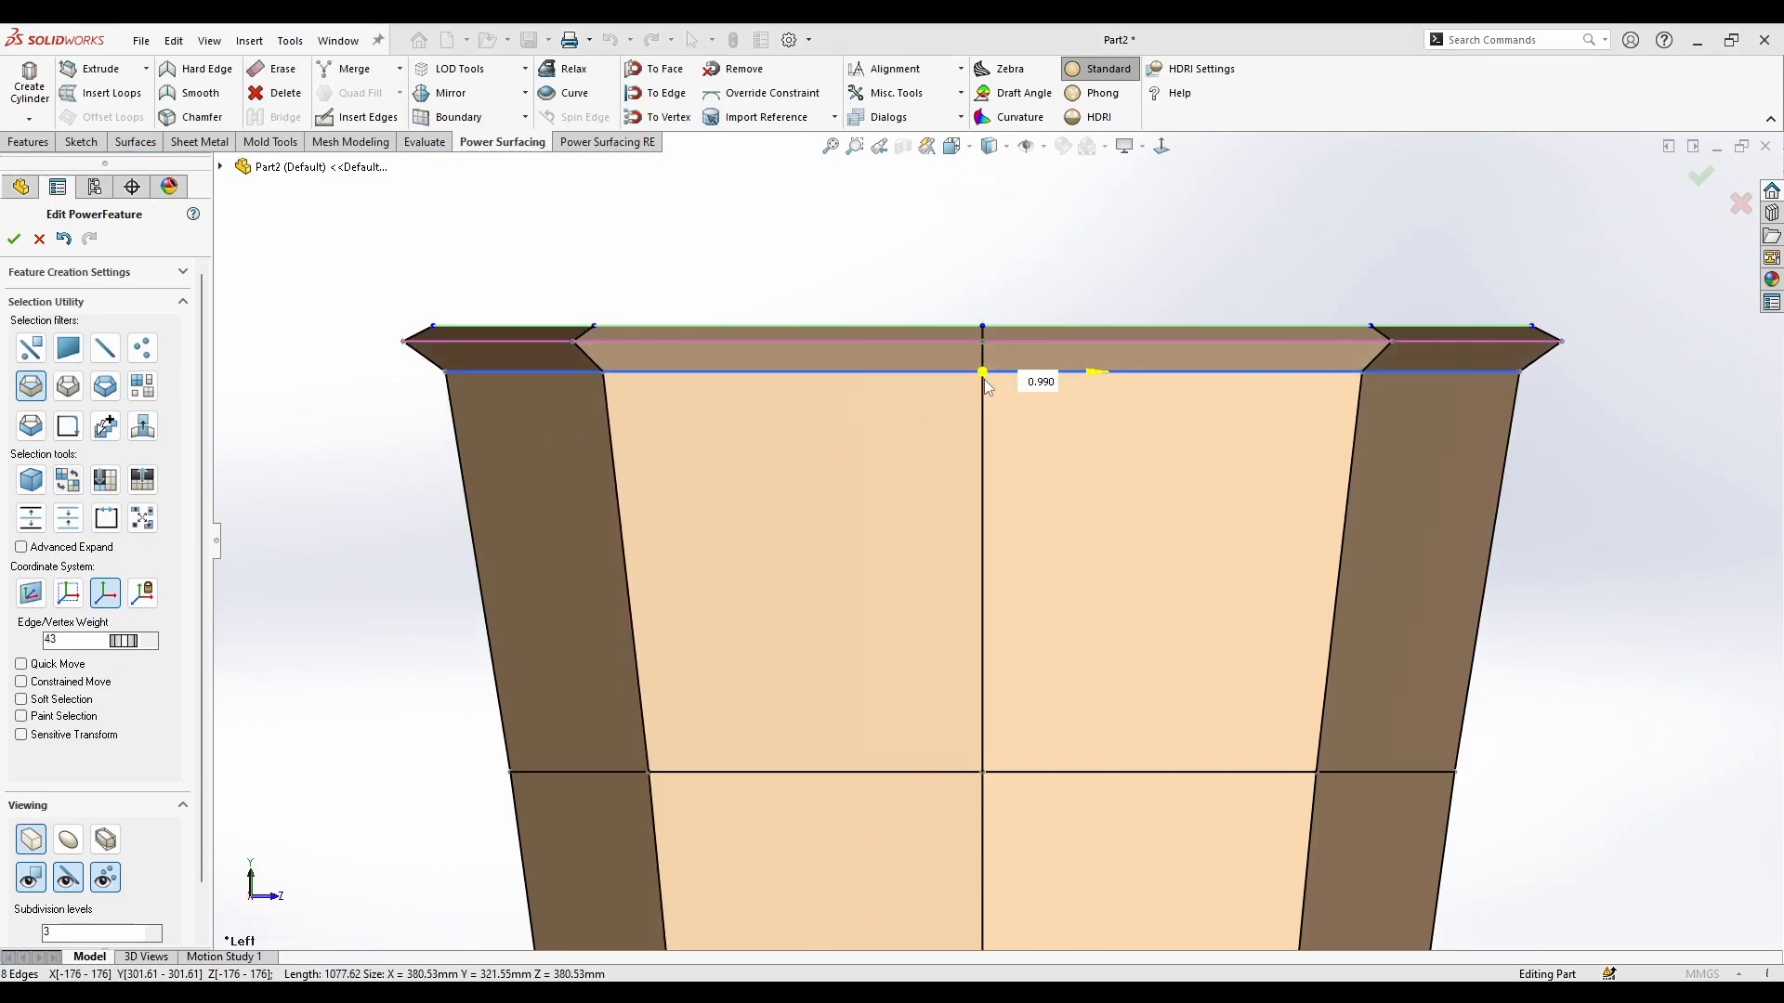
mouse_move(984, 372)
left_mouse_down()
mouse_move(987, 324)
mouse_move(966, 353)
left_mouse_up()
key("Escape")
Step: Narrow the flared rim loop to about 377 mm across and set its edge weight to 10 on the smooth surface
left_click(874, 344)
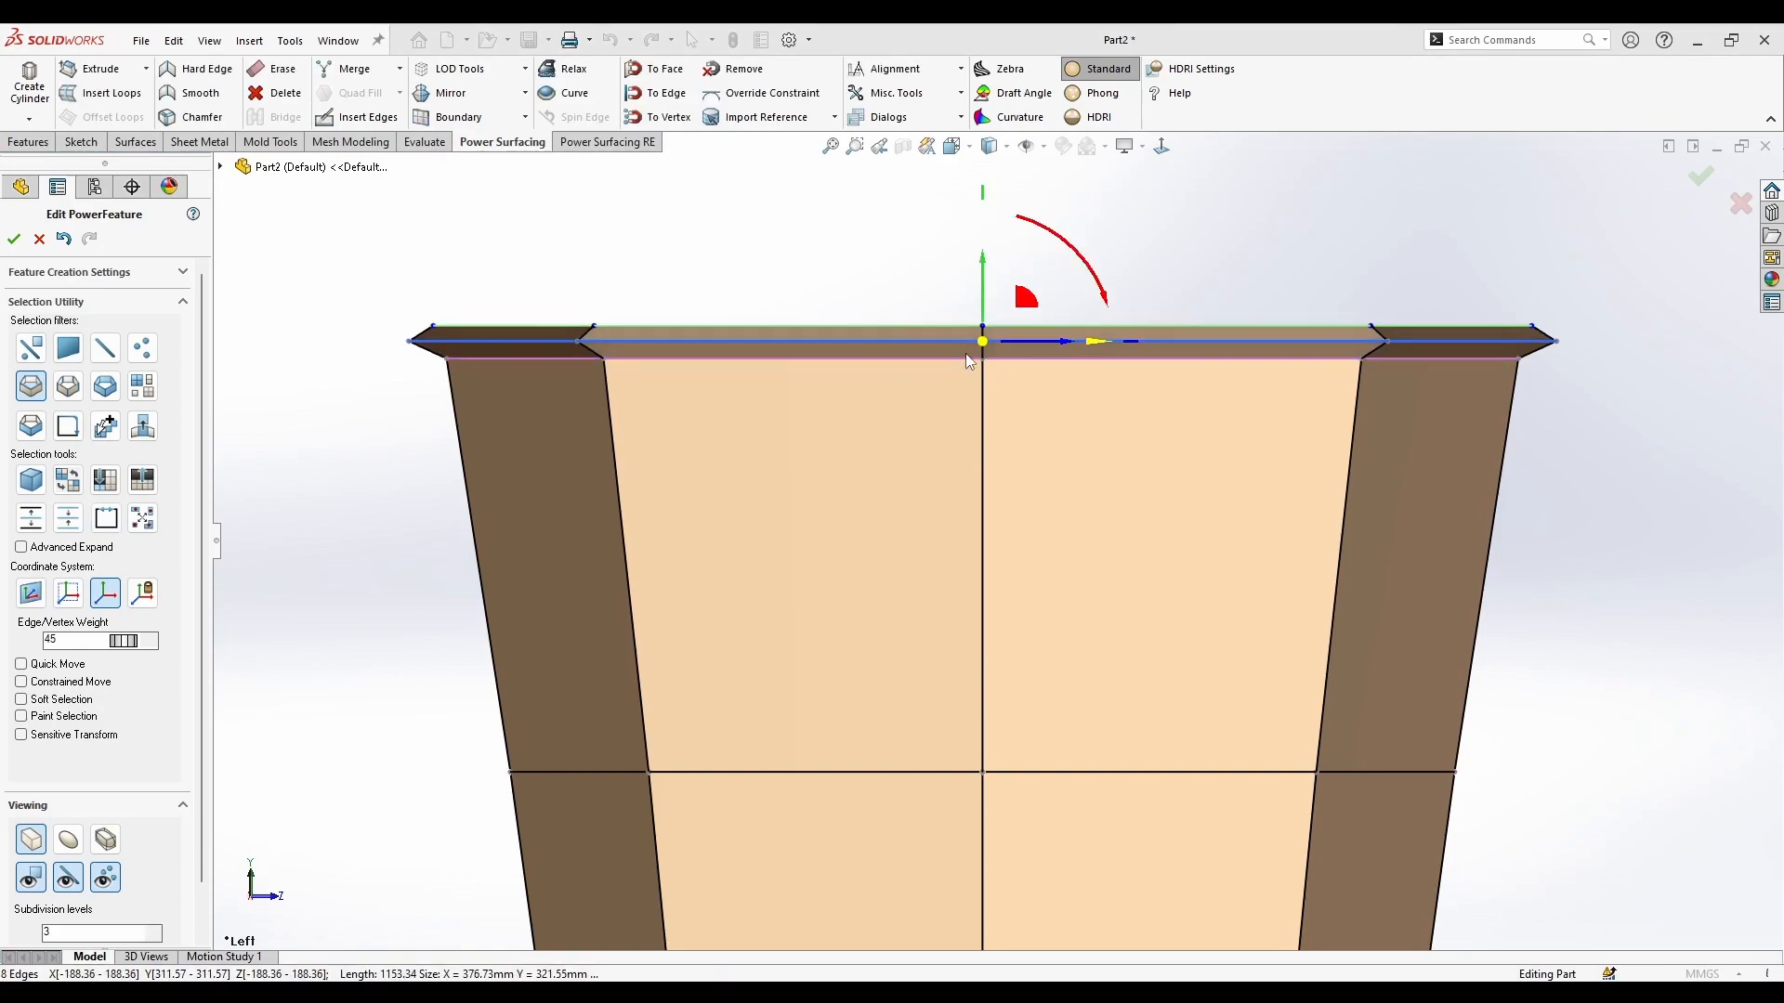
left_click(68, 839)
middle_click_drag(546, 517, 918, 587)
scroll(61, 620, "down", 1)
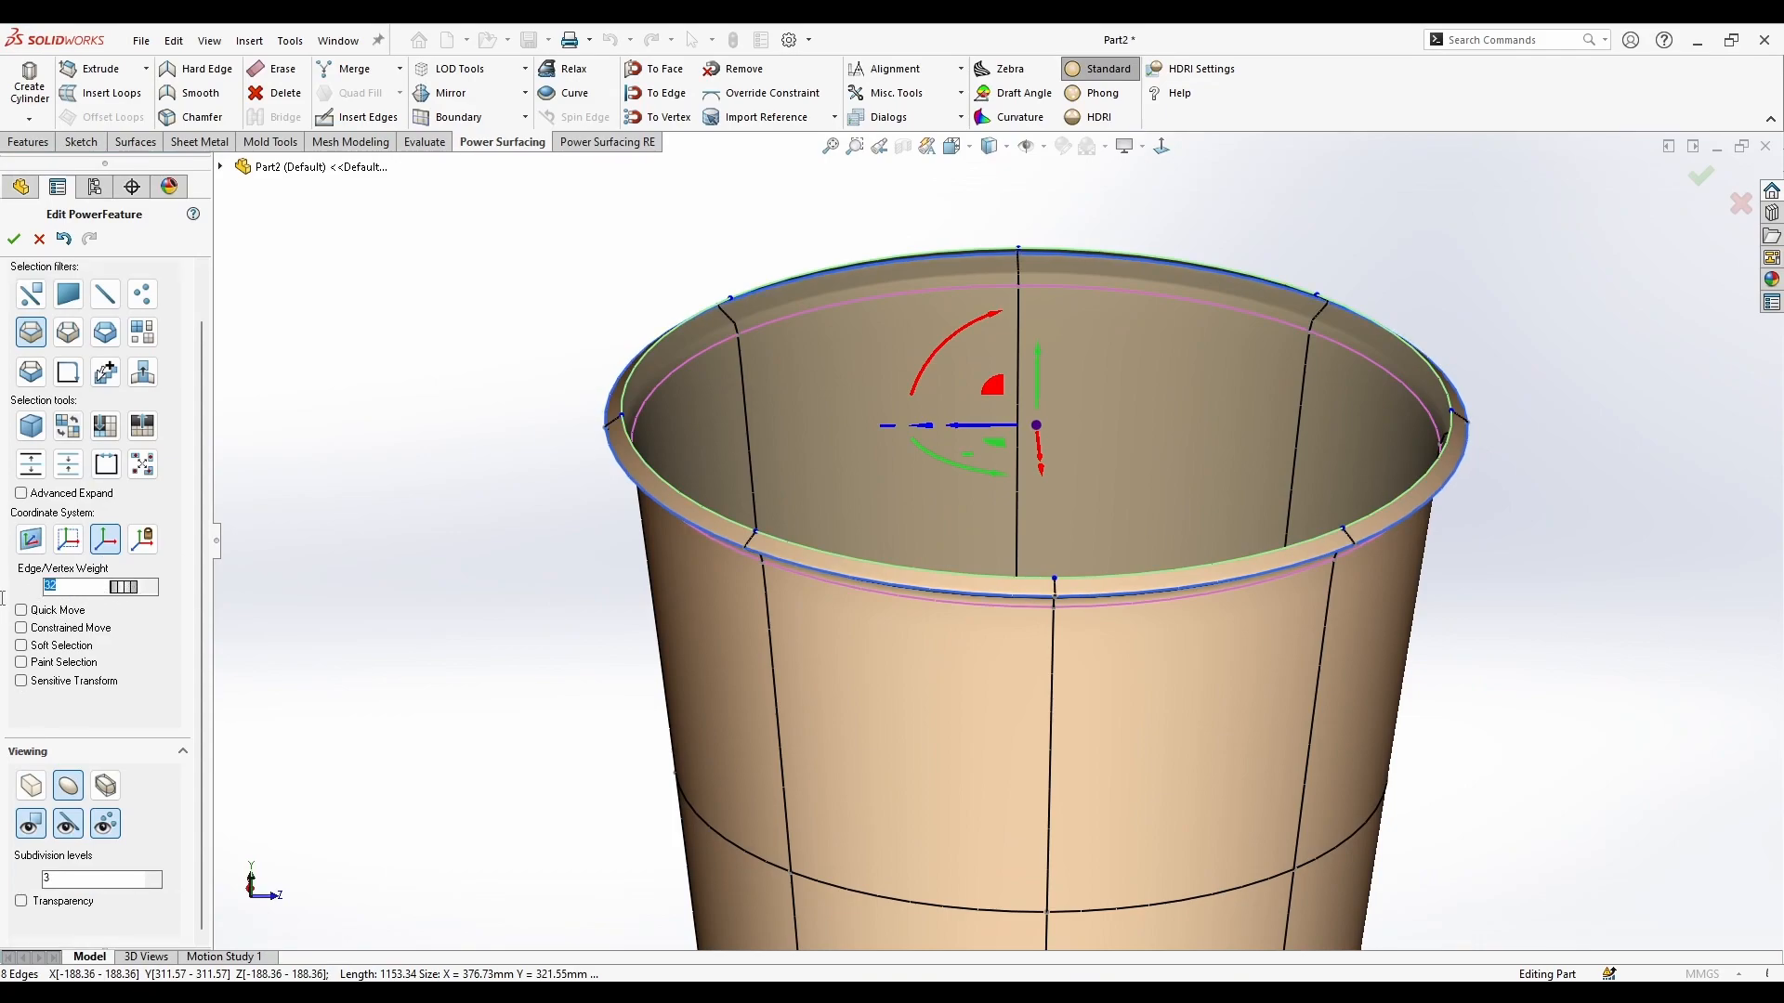
left_click_drag(129, 590, 147, 603)
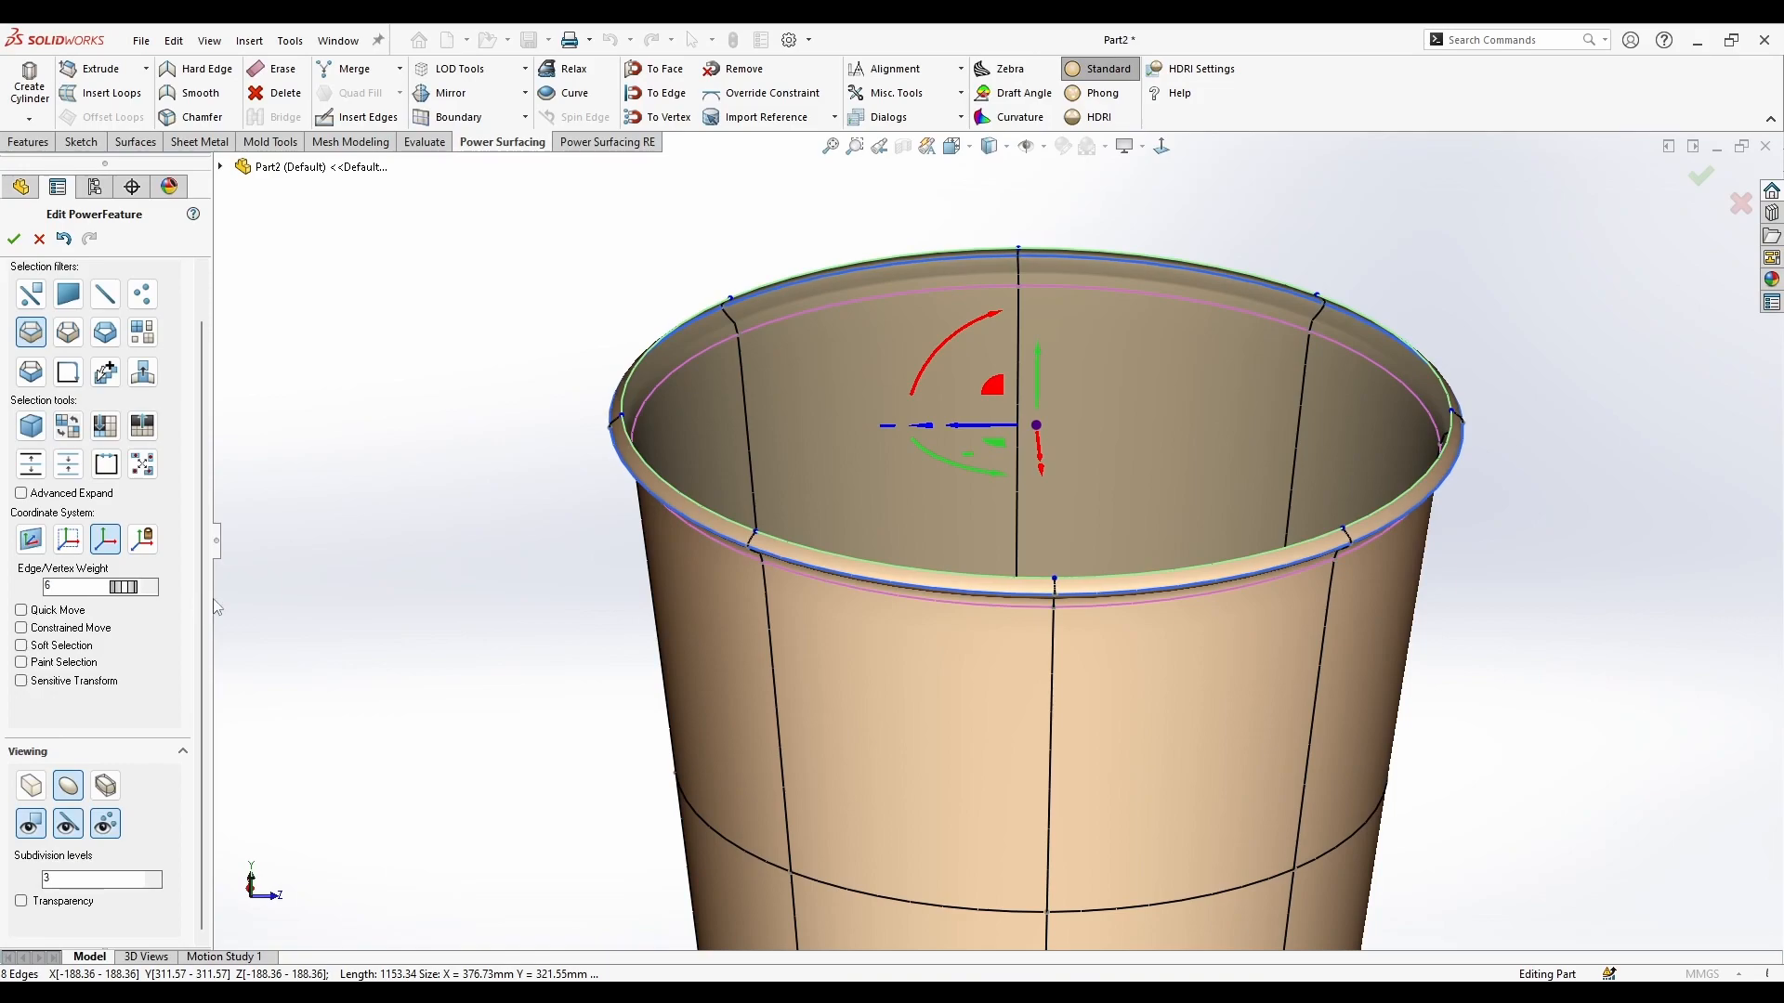
scroll(1120, 594, "down", 1)
middle_click_drag(1120, 594, 1139, 390)
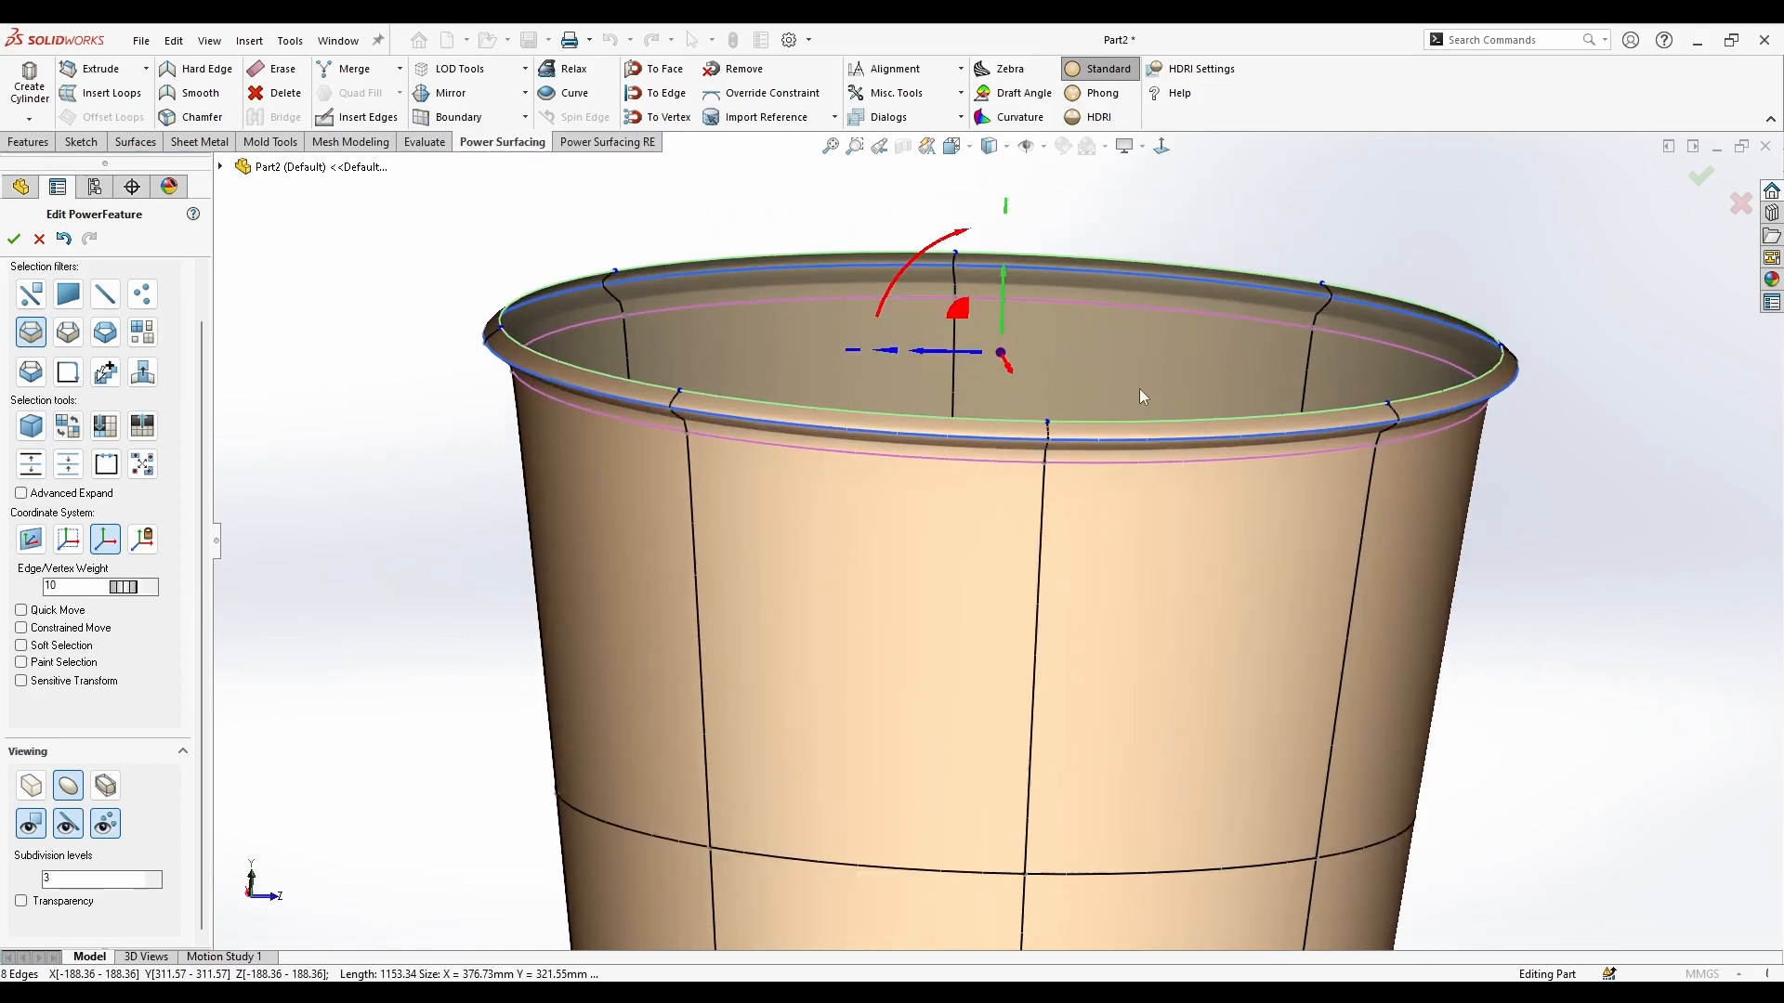
Step: Move the edge loop beneath the rim lip down to a height of about 302 mm
left_click(1007, 461)
middle_click_drag(1007, 461, 983, 464)
left_click_drag(985, 325, 986, 336)
left_click(1148, 994)
left_click(1147, 994)
scroll(964, 457, "down", 3)
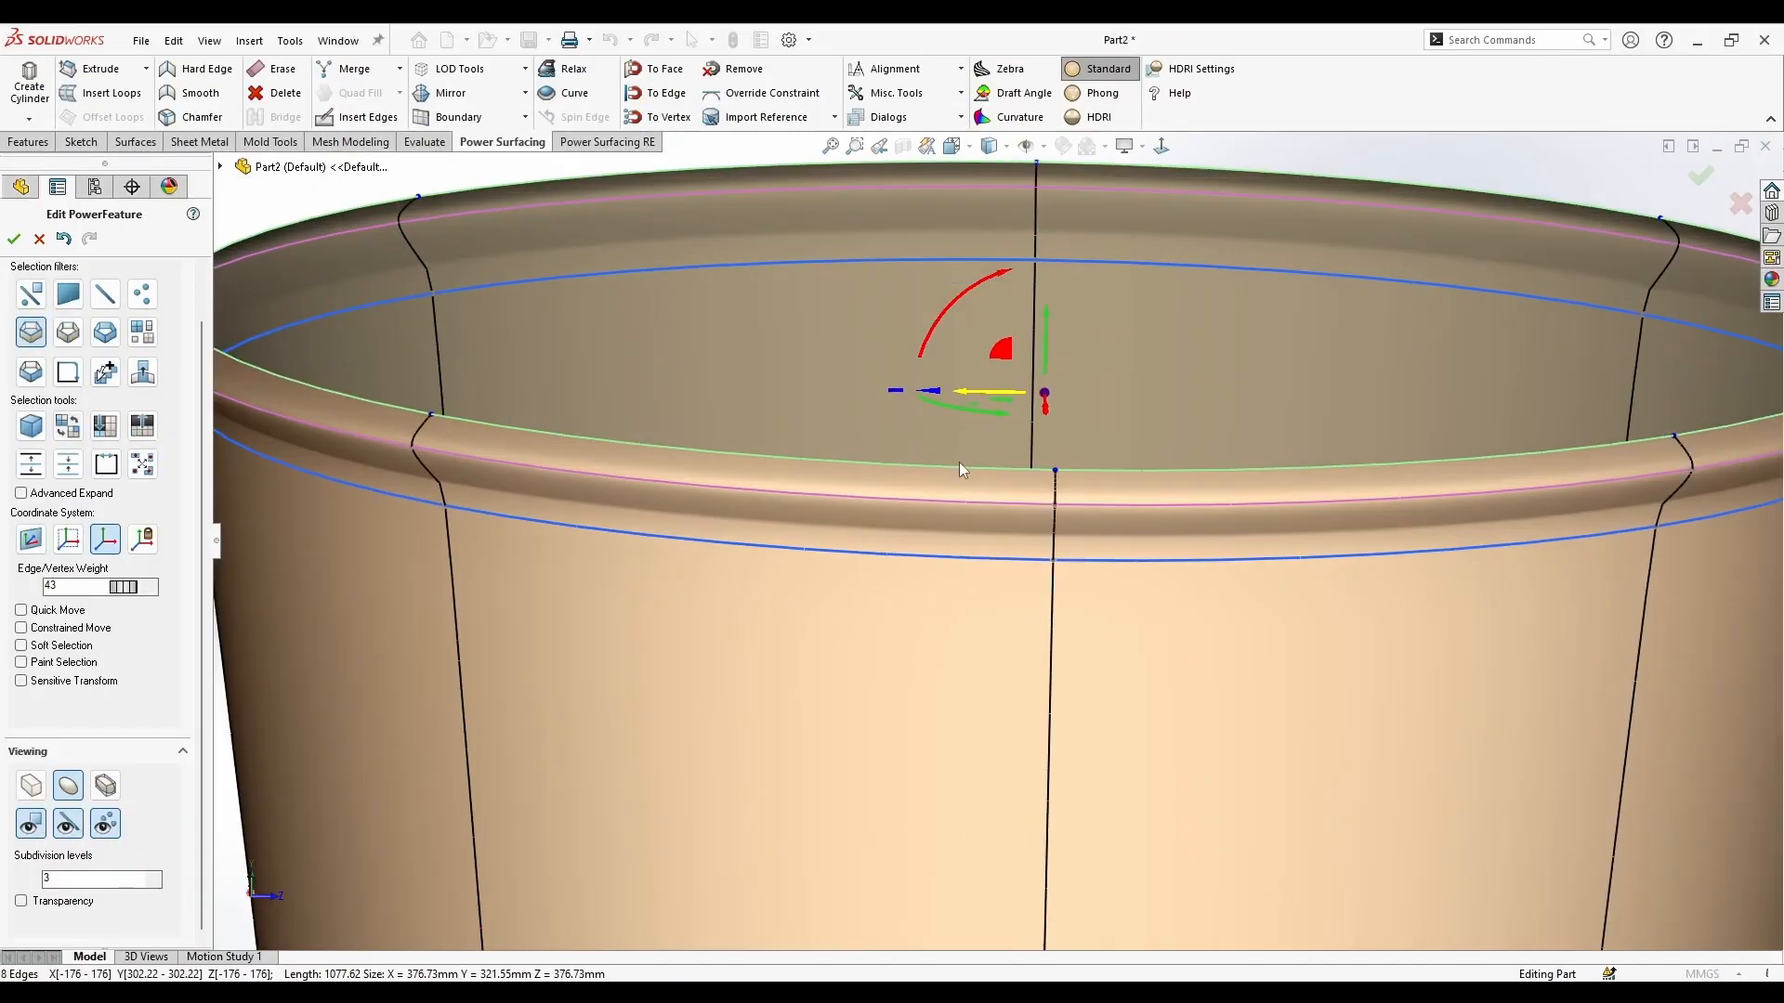
Step: Insert an edge loop between the rim and the flared loop, then try moving it down and undo the move
left_click(30, 786)
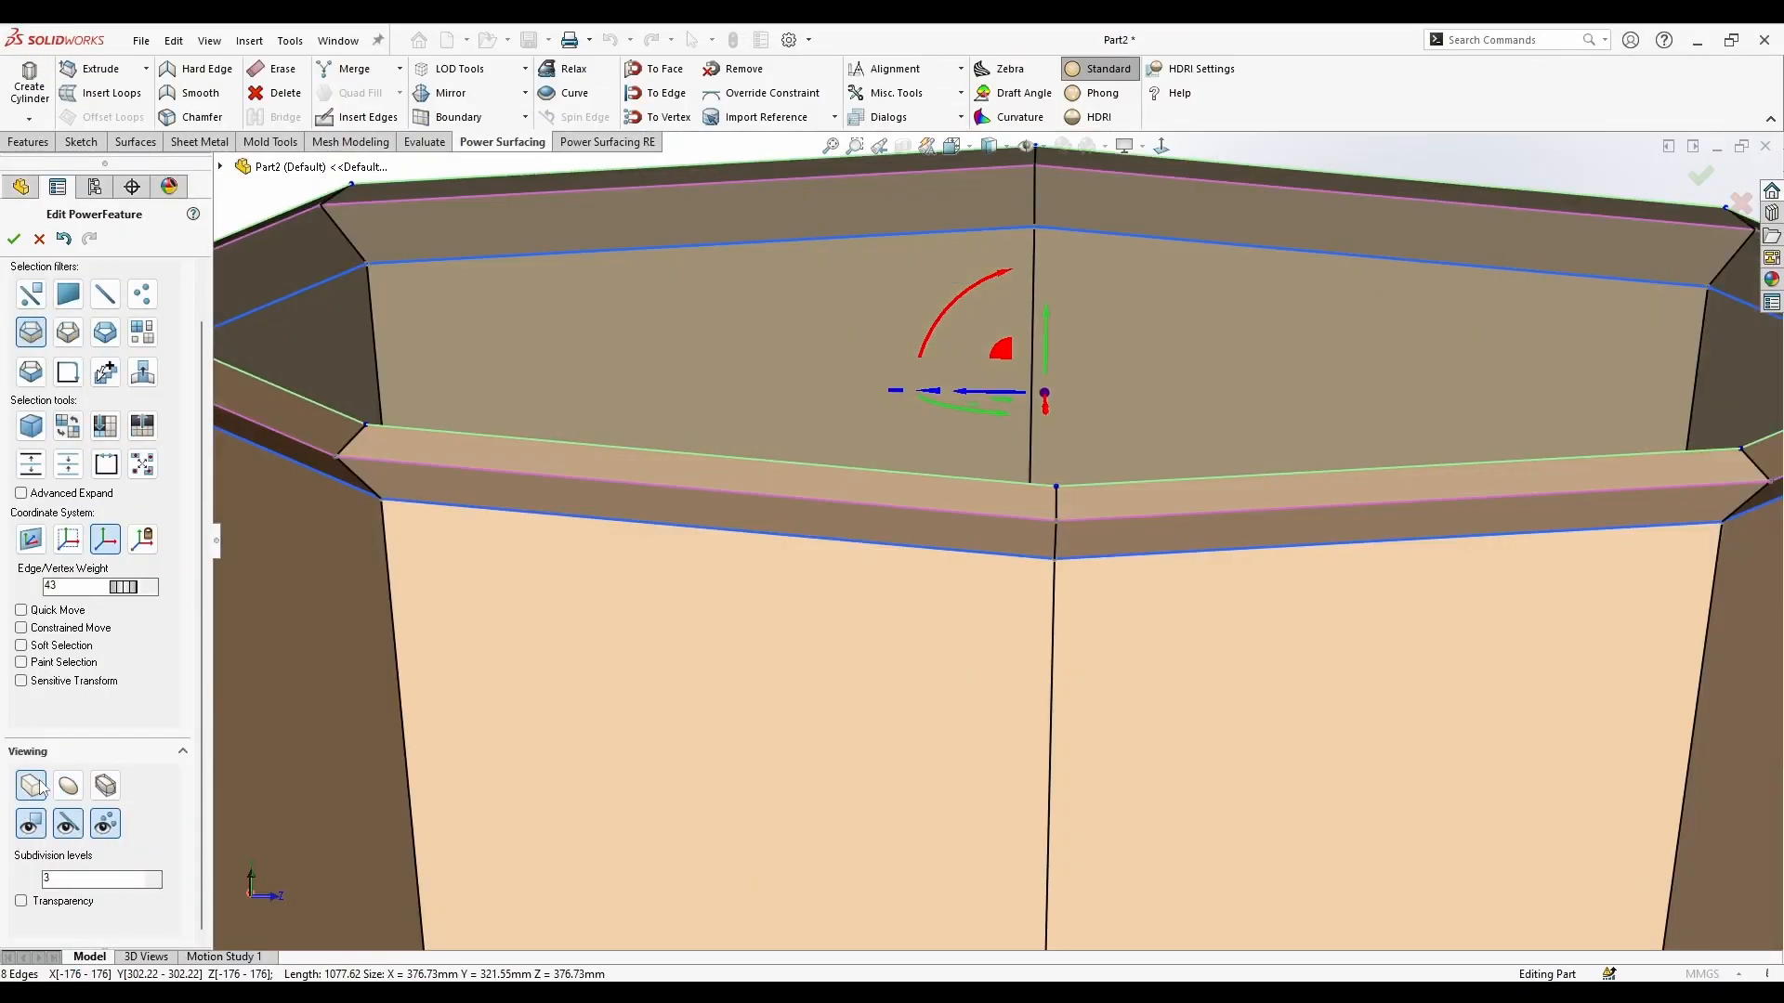
left_click(1063, 500)
scroll(1063, 500, "up", 3)
mouse_move(1024, 365)
left_mouse_down()
mouse_move(1038, 391)
mouse_move(1025, 378)
left_mouse_up()
key("ctrl+z")
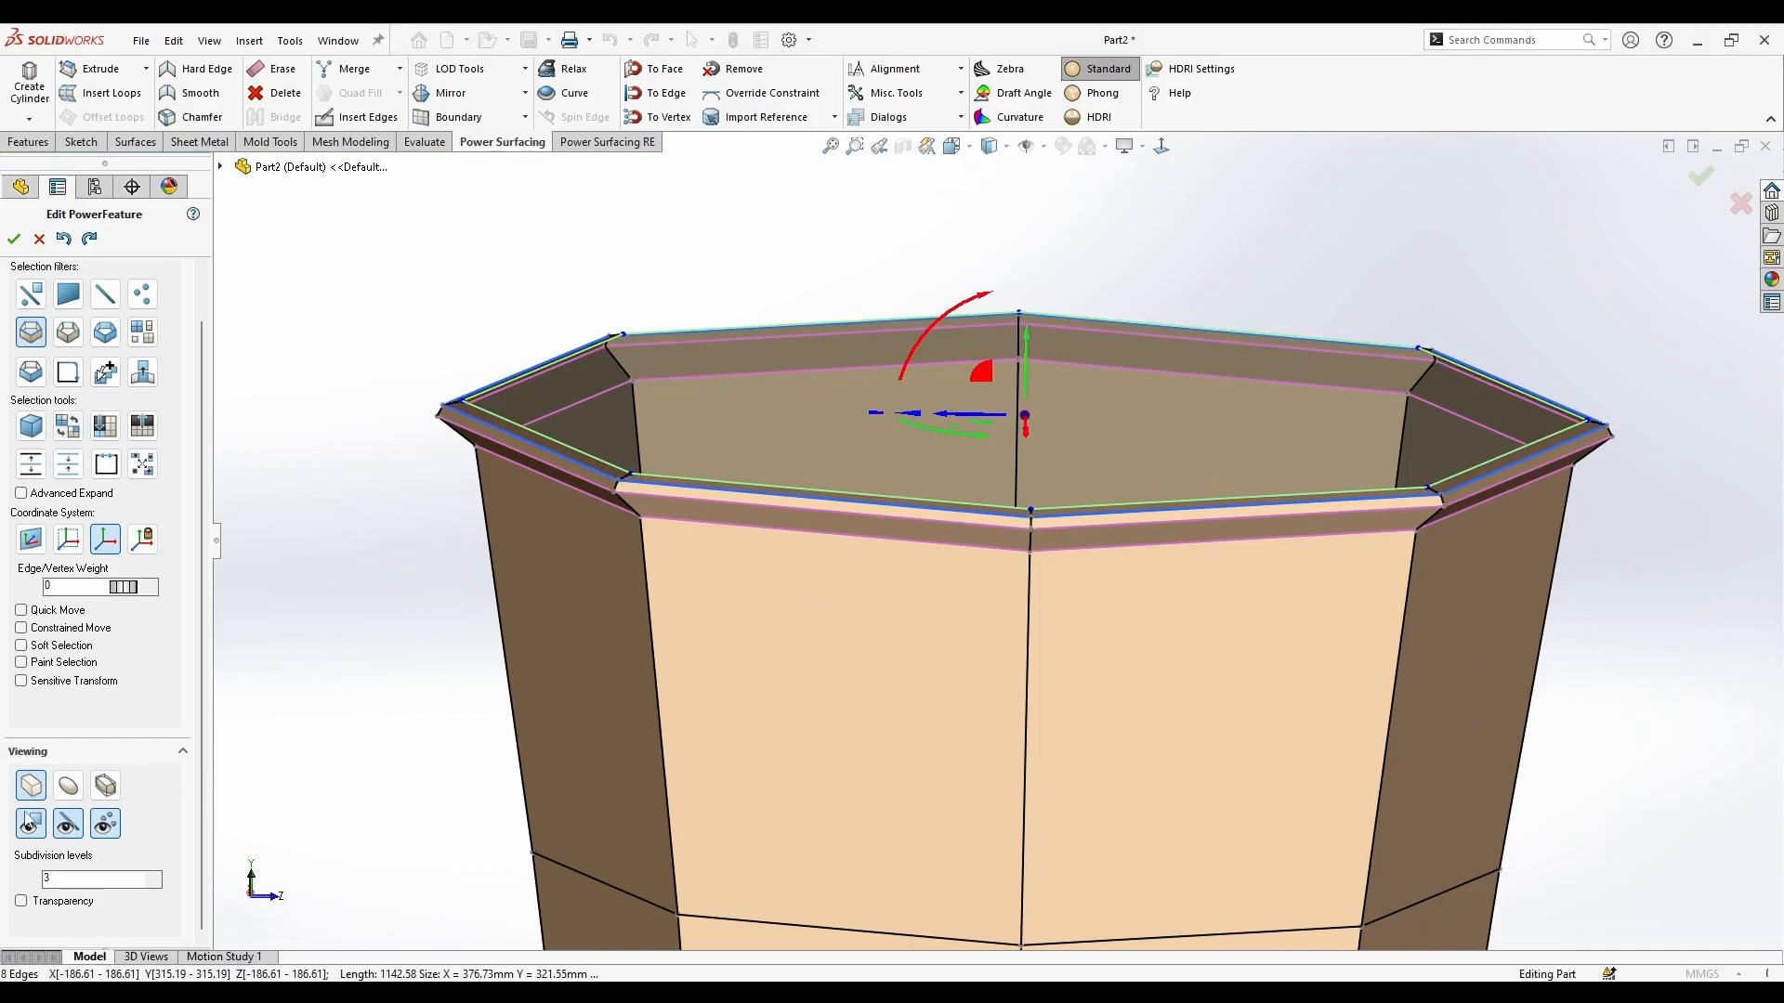
Step: Move the flared rim loop slightly down in the side view of the smooth surface to deepen the lip
left_click(67, 786)
middle_click_drag(464, 669, 530, 670)
scroll(989, 647, "up", 4)
key("ctrl+3")
scroll(1077, 525, "down", 2)
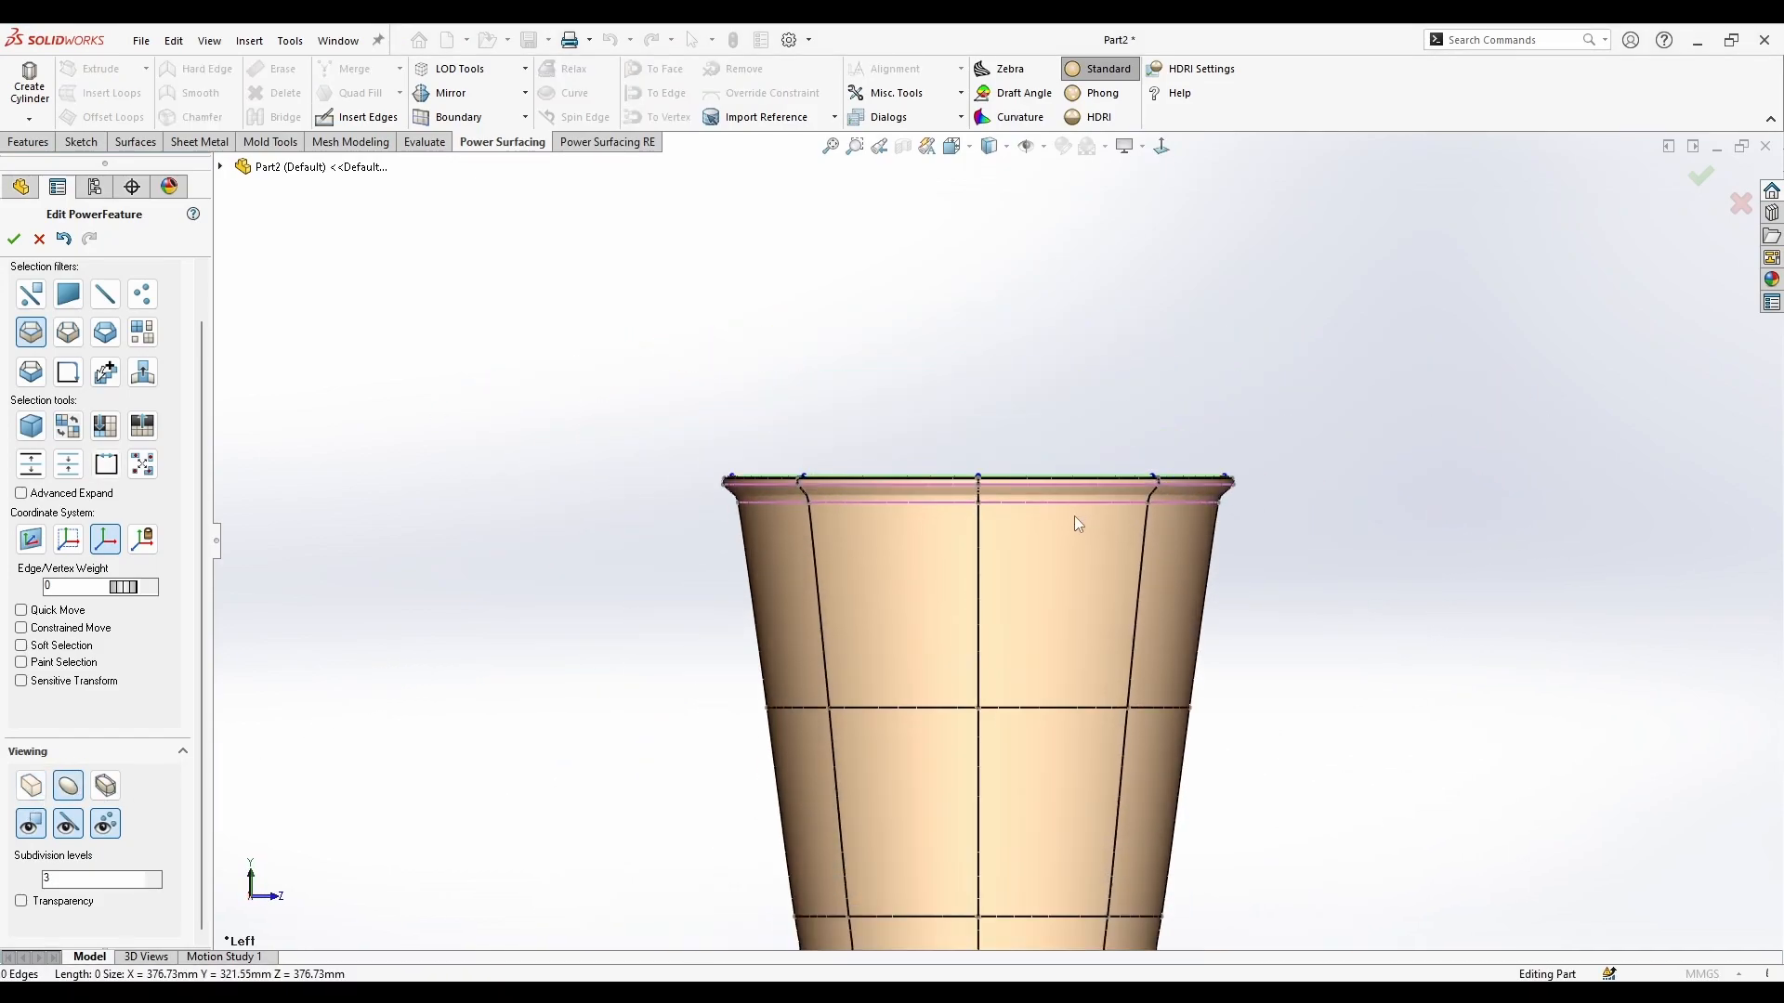
scroll(1028, 520, "down", 3)
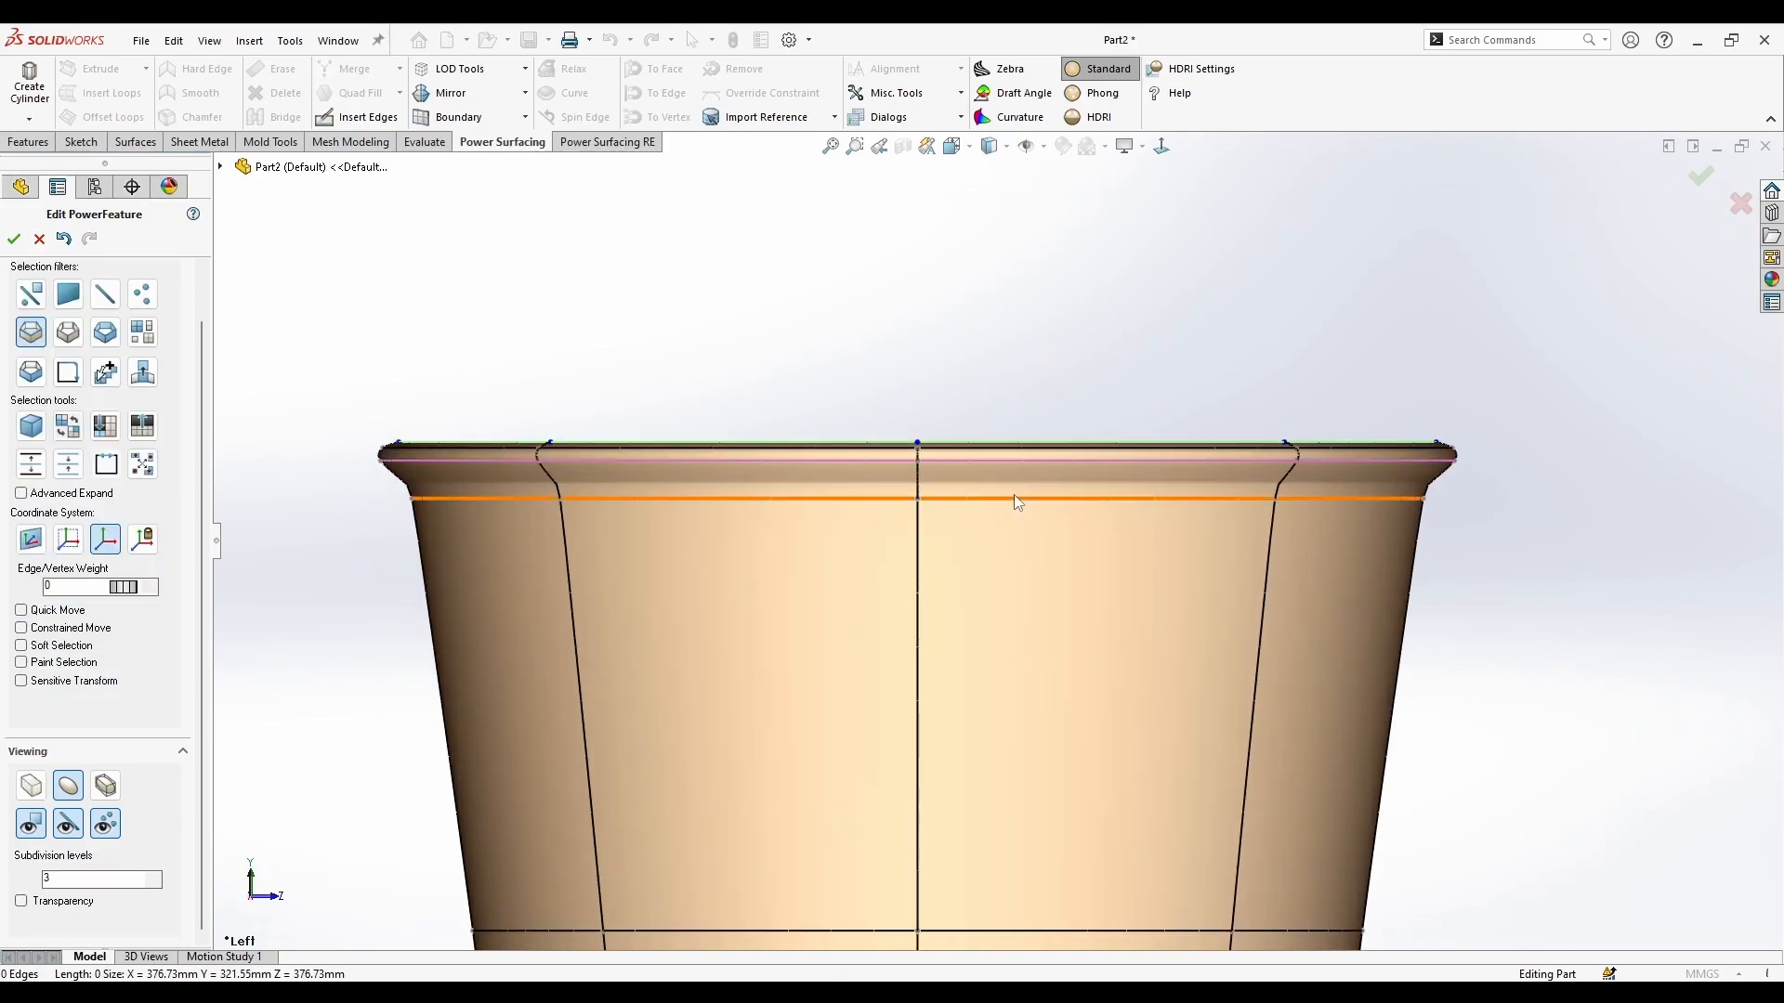
left_click(991, 461)
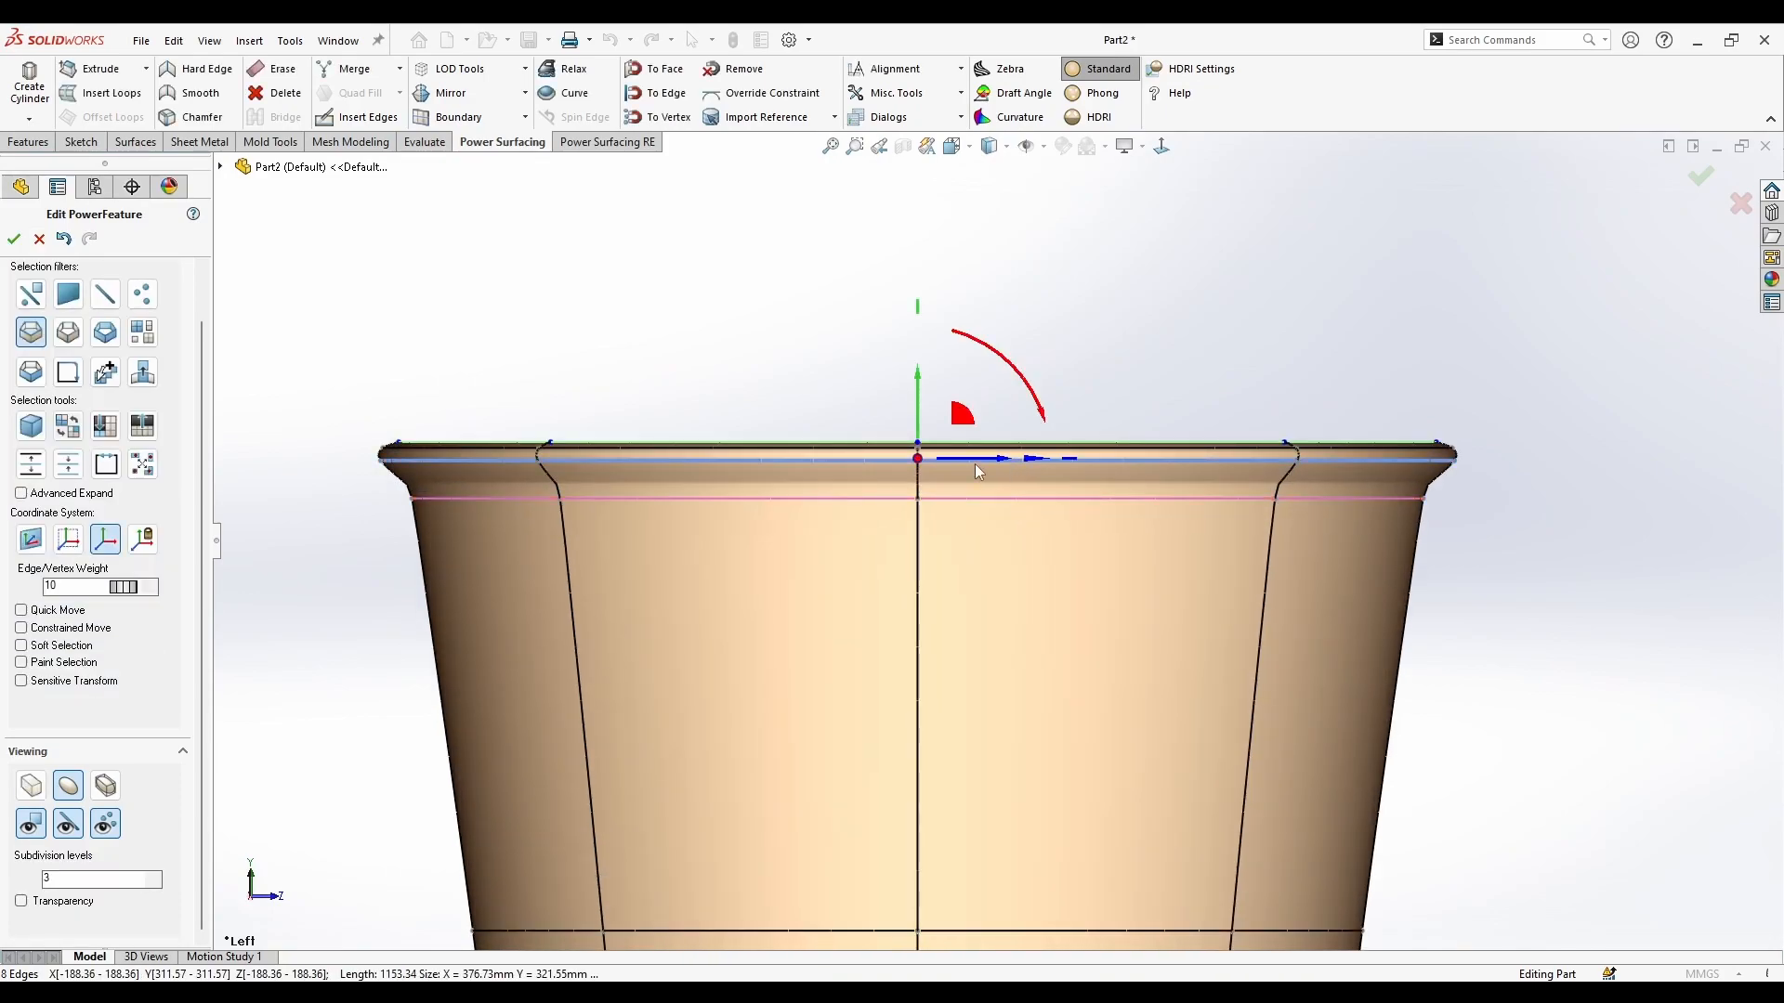
left_click_drag(914, 416, 918, 438)
left_click(966, 503)
scroll(1384, 713, "up", 4)
left_click(1391, 716)
key("f")
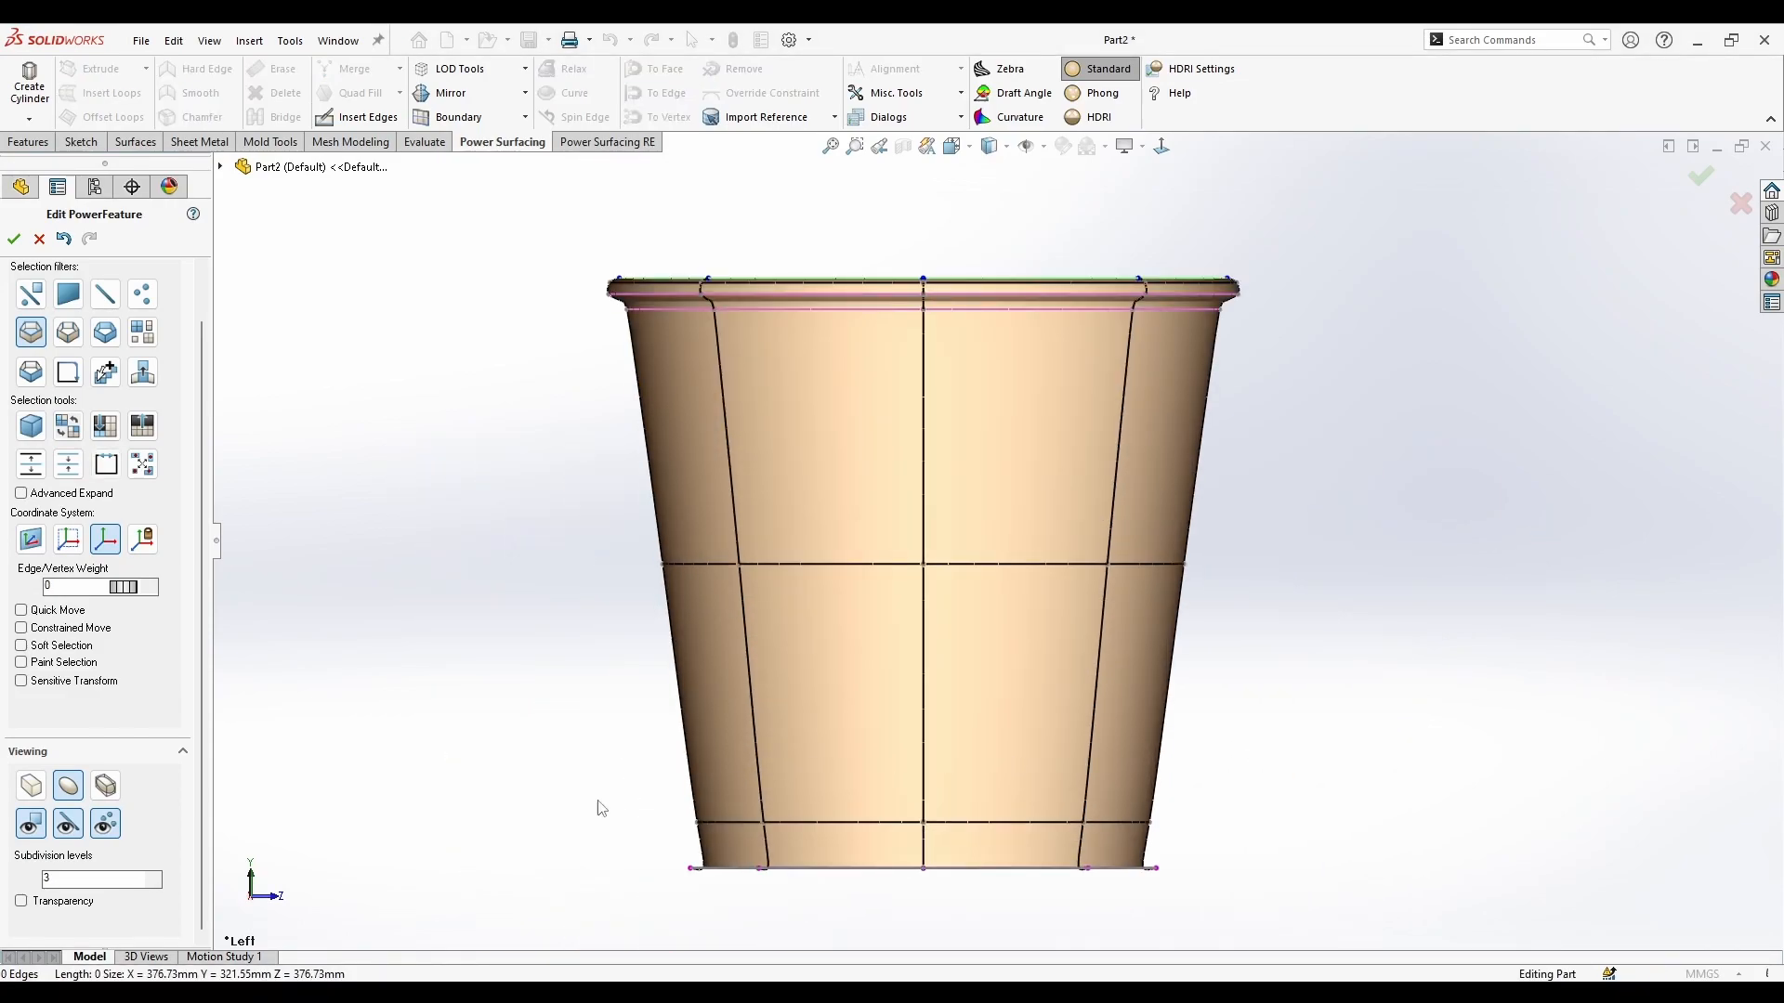
Step: Check the base groove in the reference photo and insert three edge loops above the base in the control cage
left_click(43, 794)
key("alt+Tab")
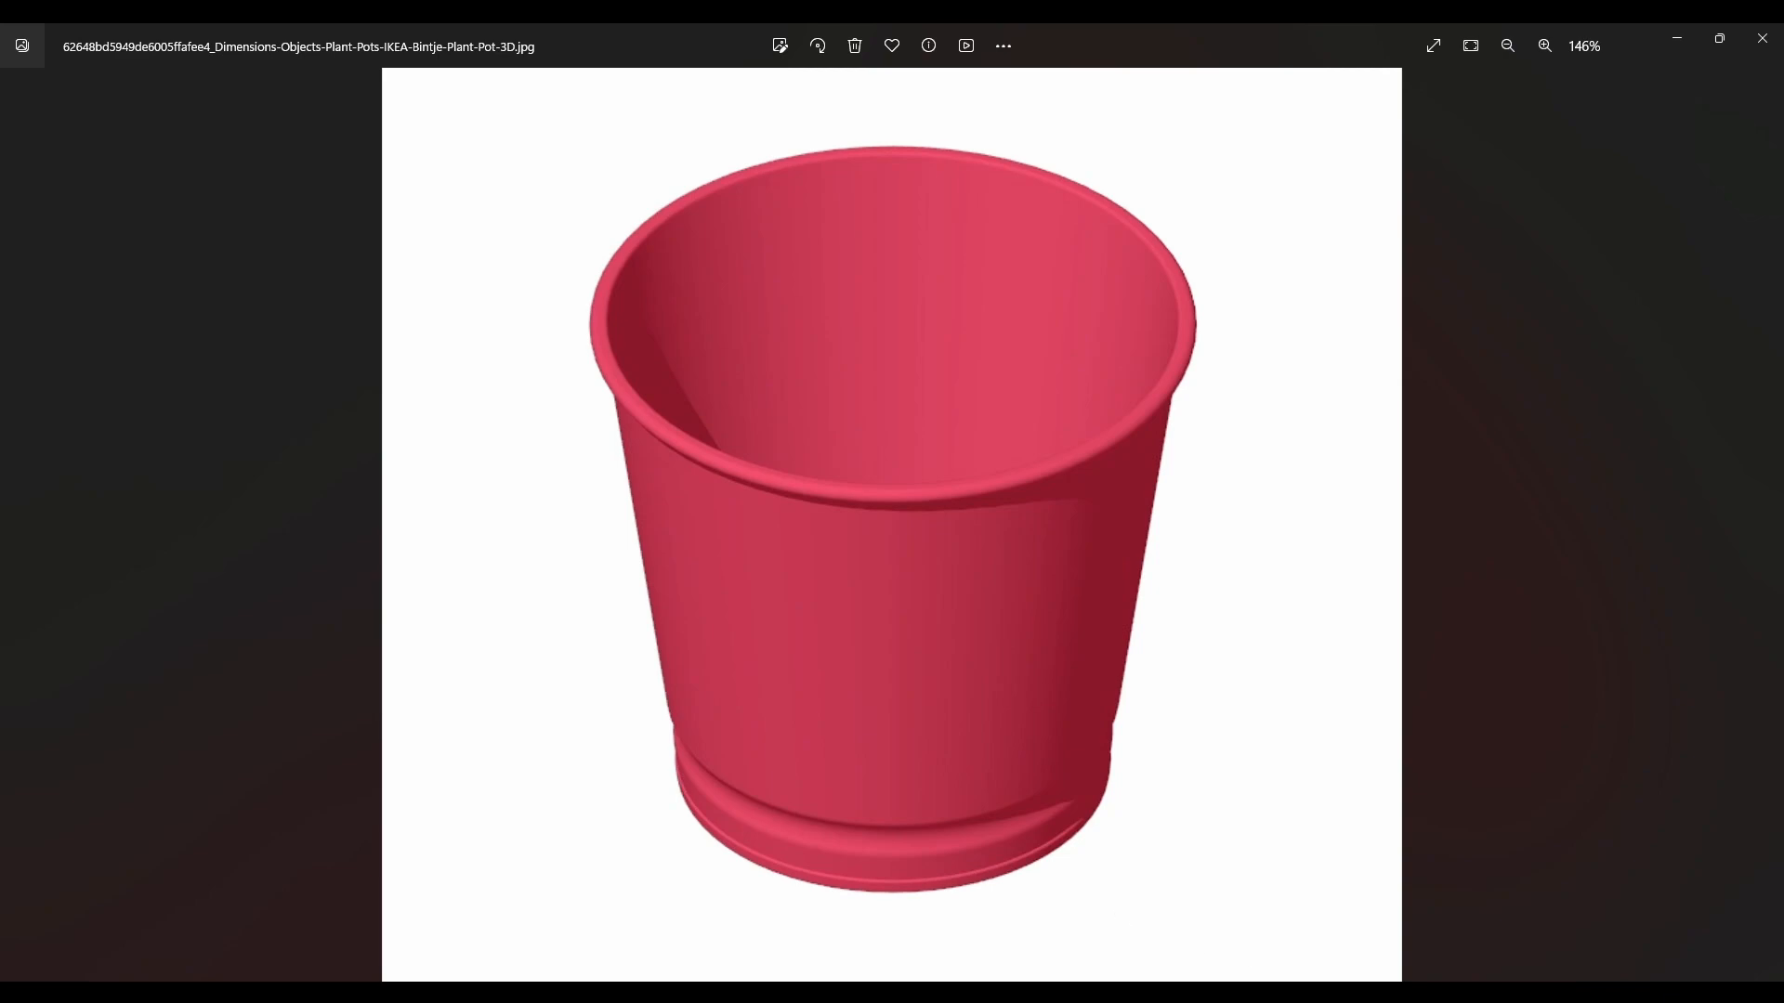
key("alt+Tab")
scroll(883, 822, "down", 2)
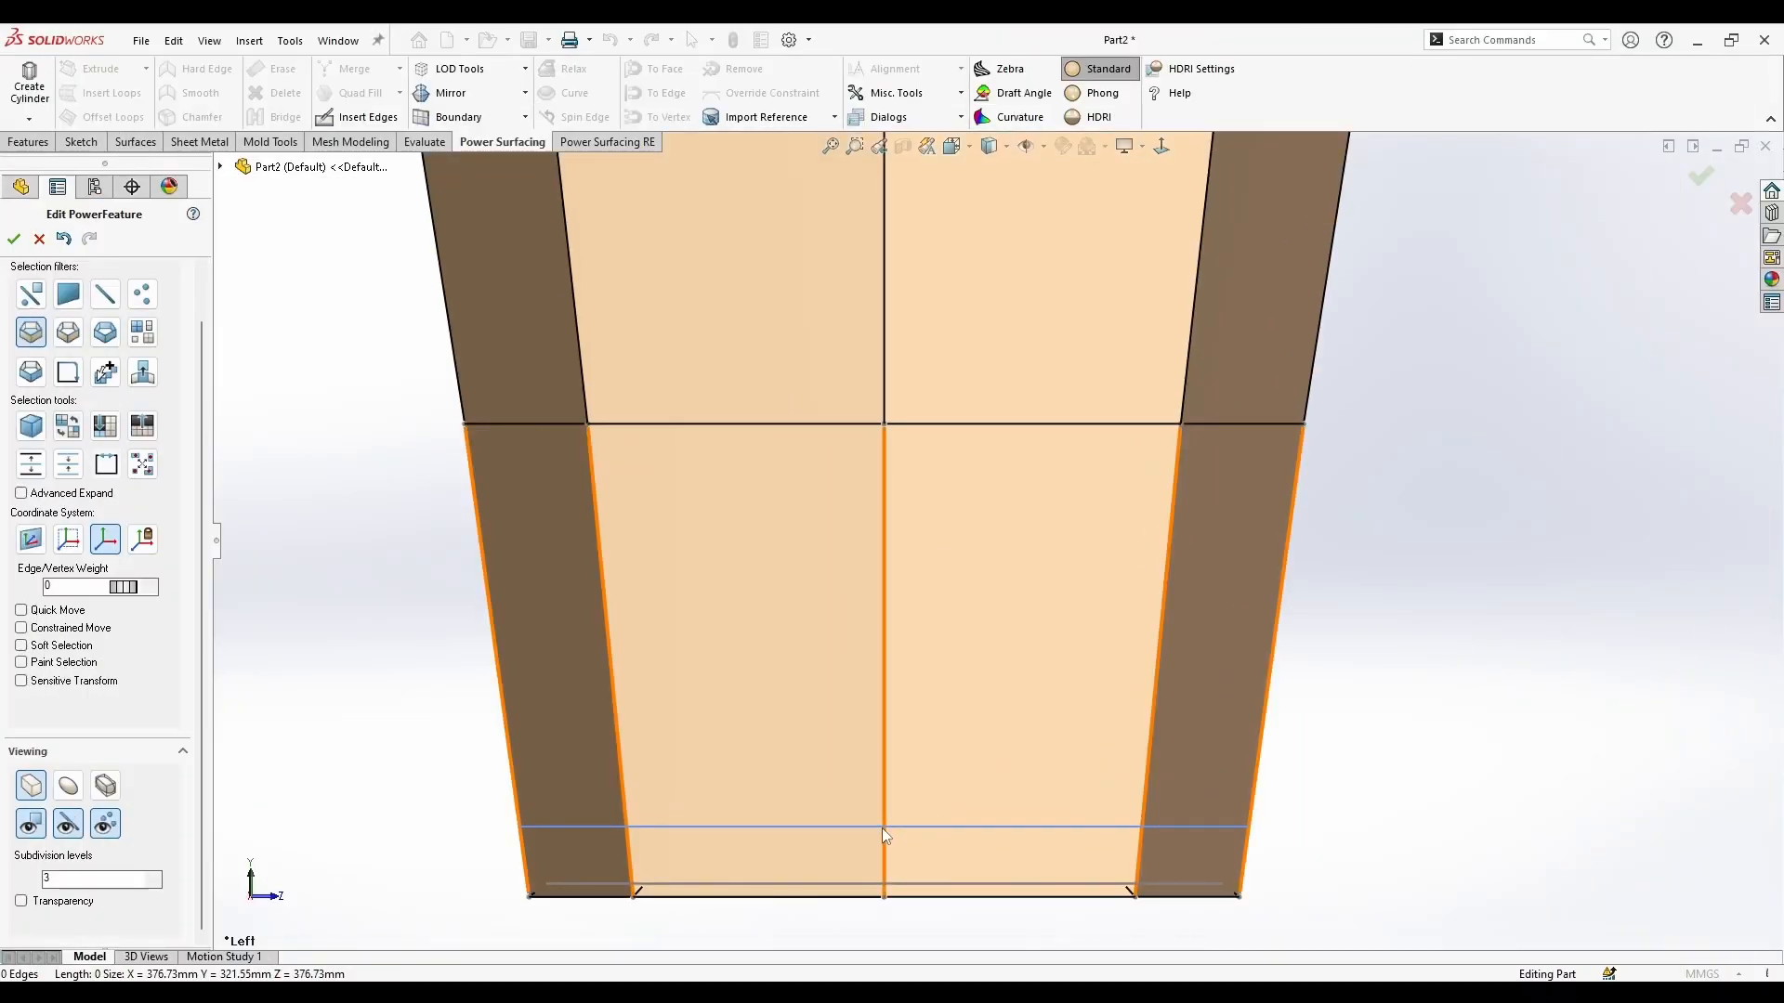
left_click(883, 827)
left_click(884, 785)
left_click(883, 744)
Step: Select the upper and lower of the three inserted loops and set their edge weight to about 55
left_click(974, 745)
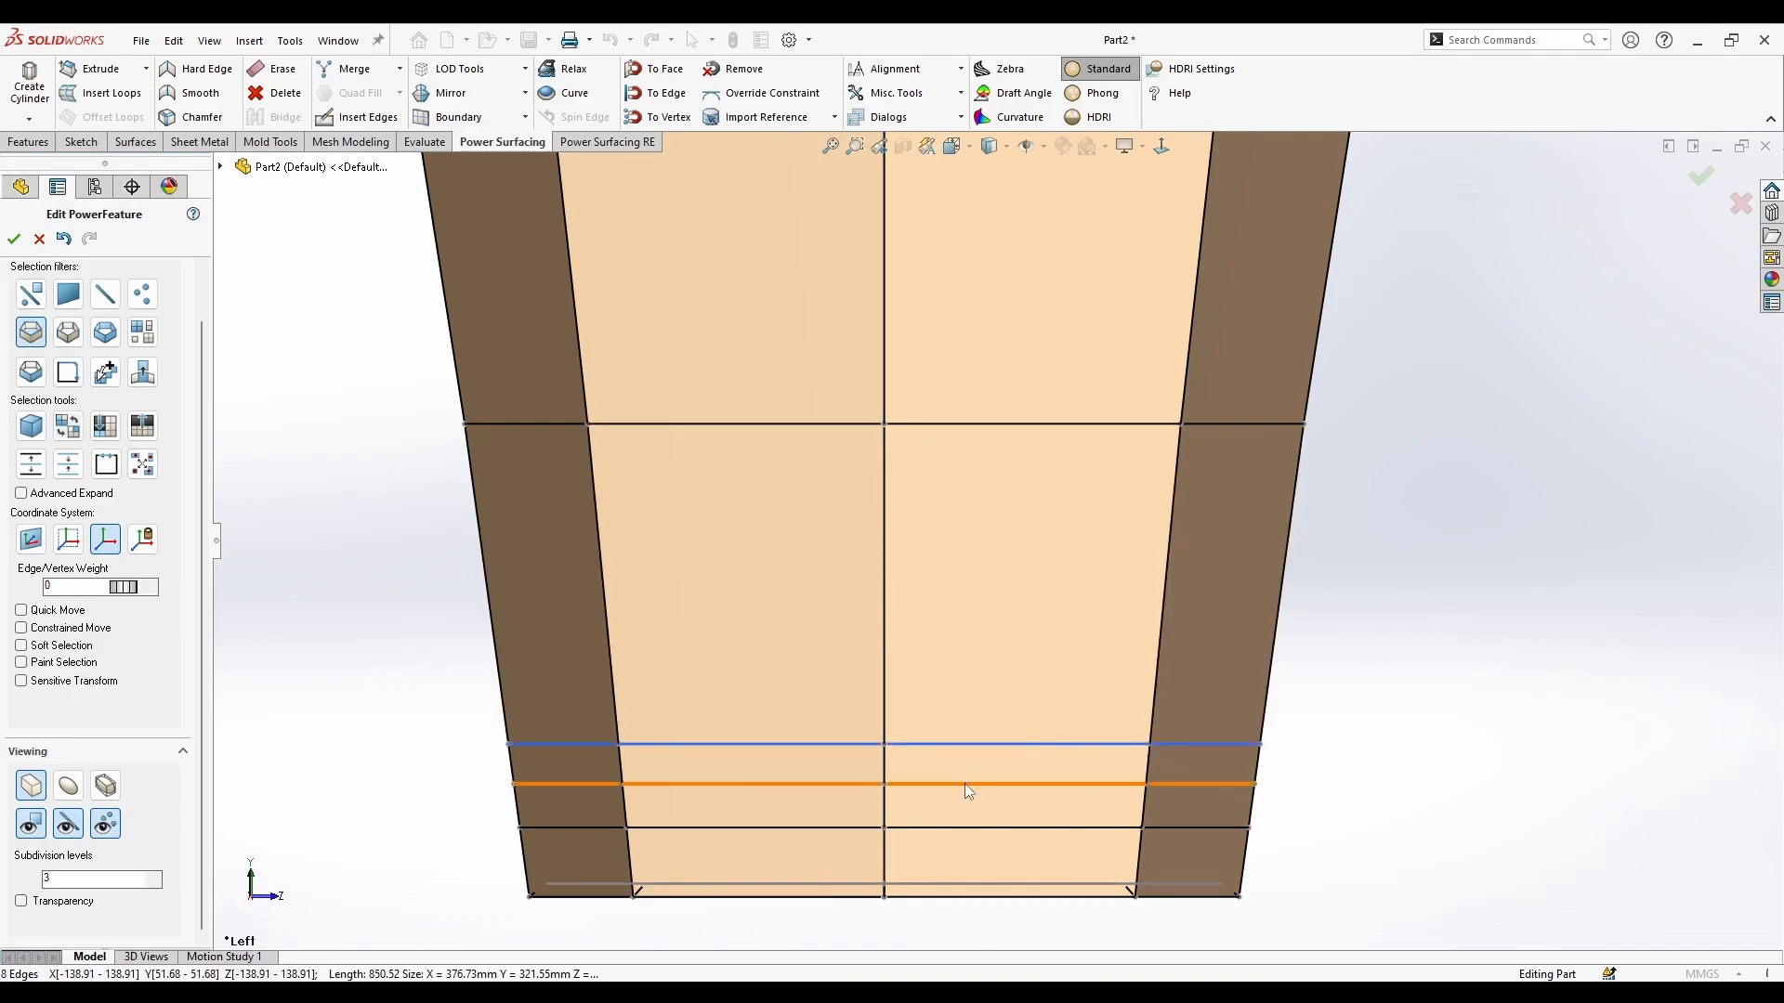
left_click(950, 825)
left_click(748, 763, "ctrl")
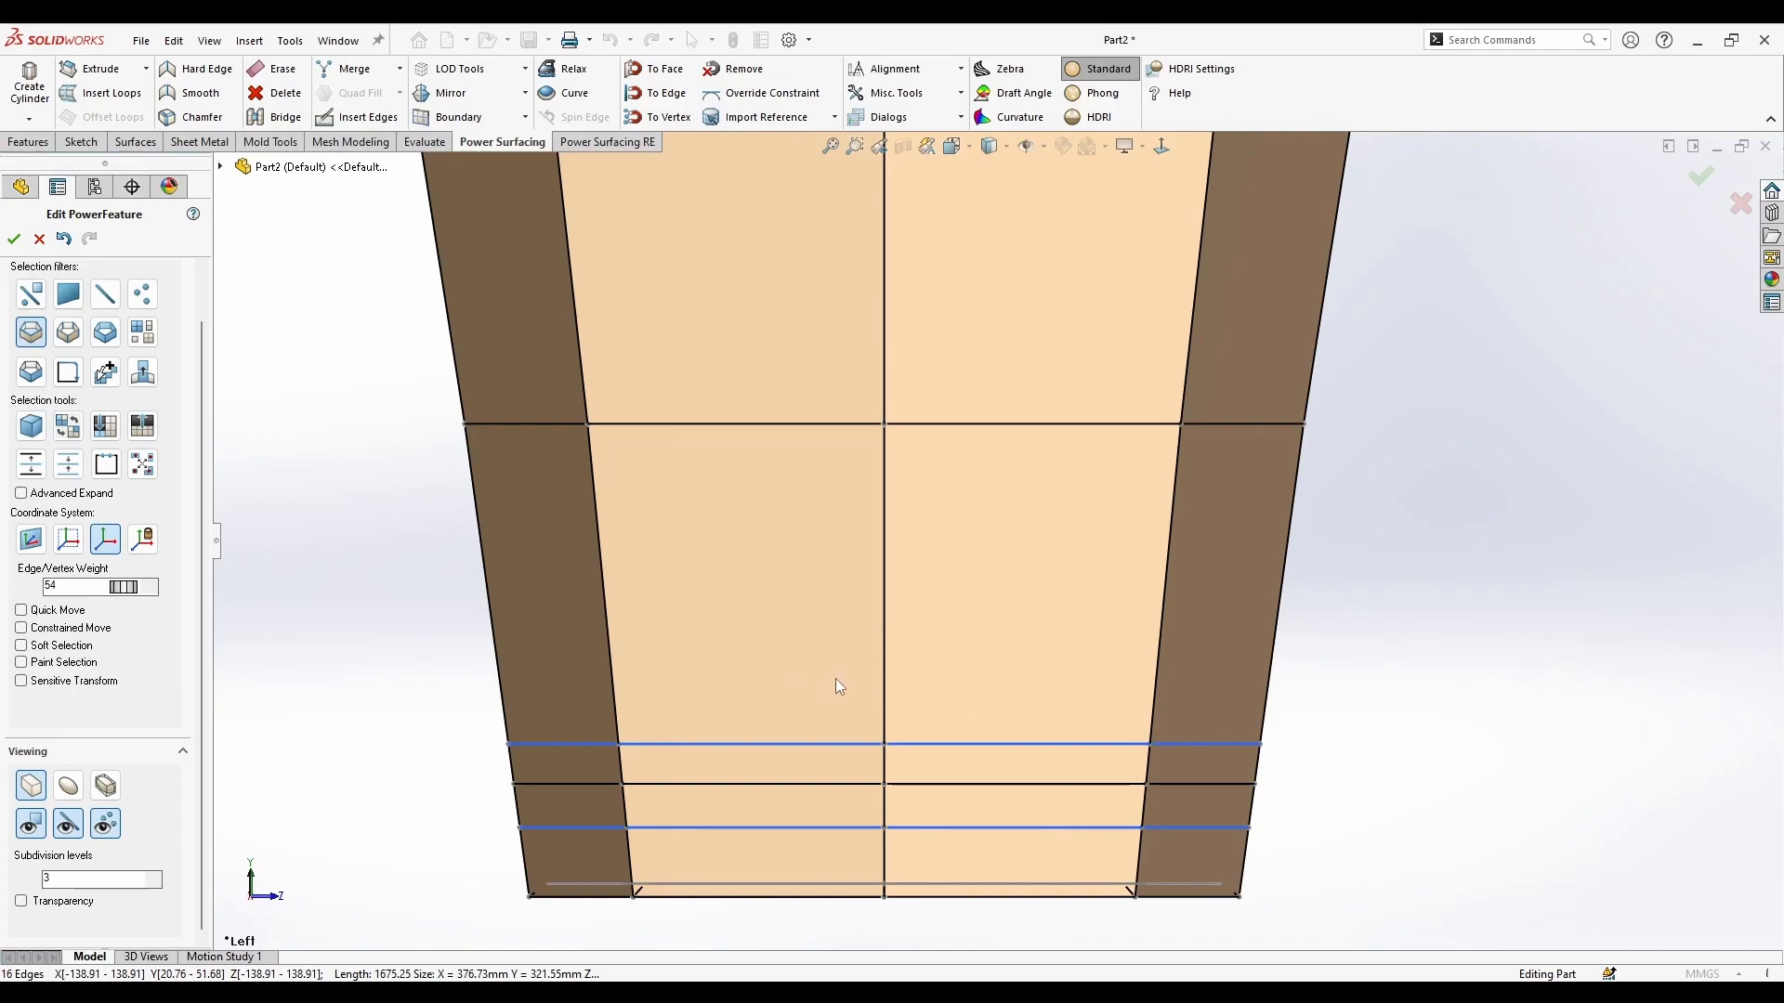
Step: Scale the middle inserted loop inward to about 264 mm across to form the groove and show the smooth surface
left_click(1013, 785)
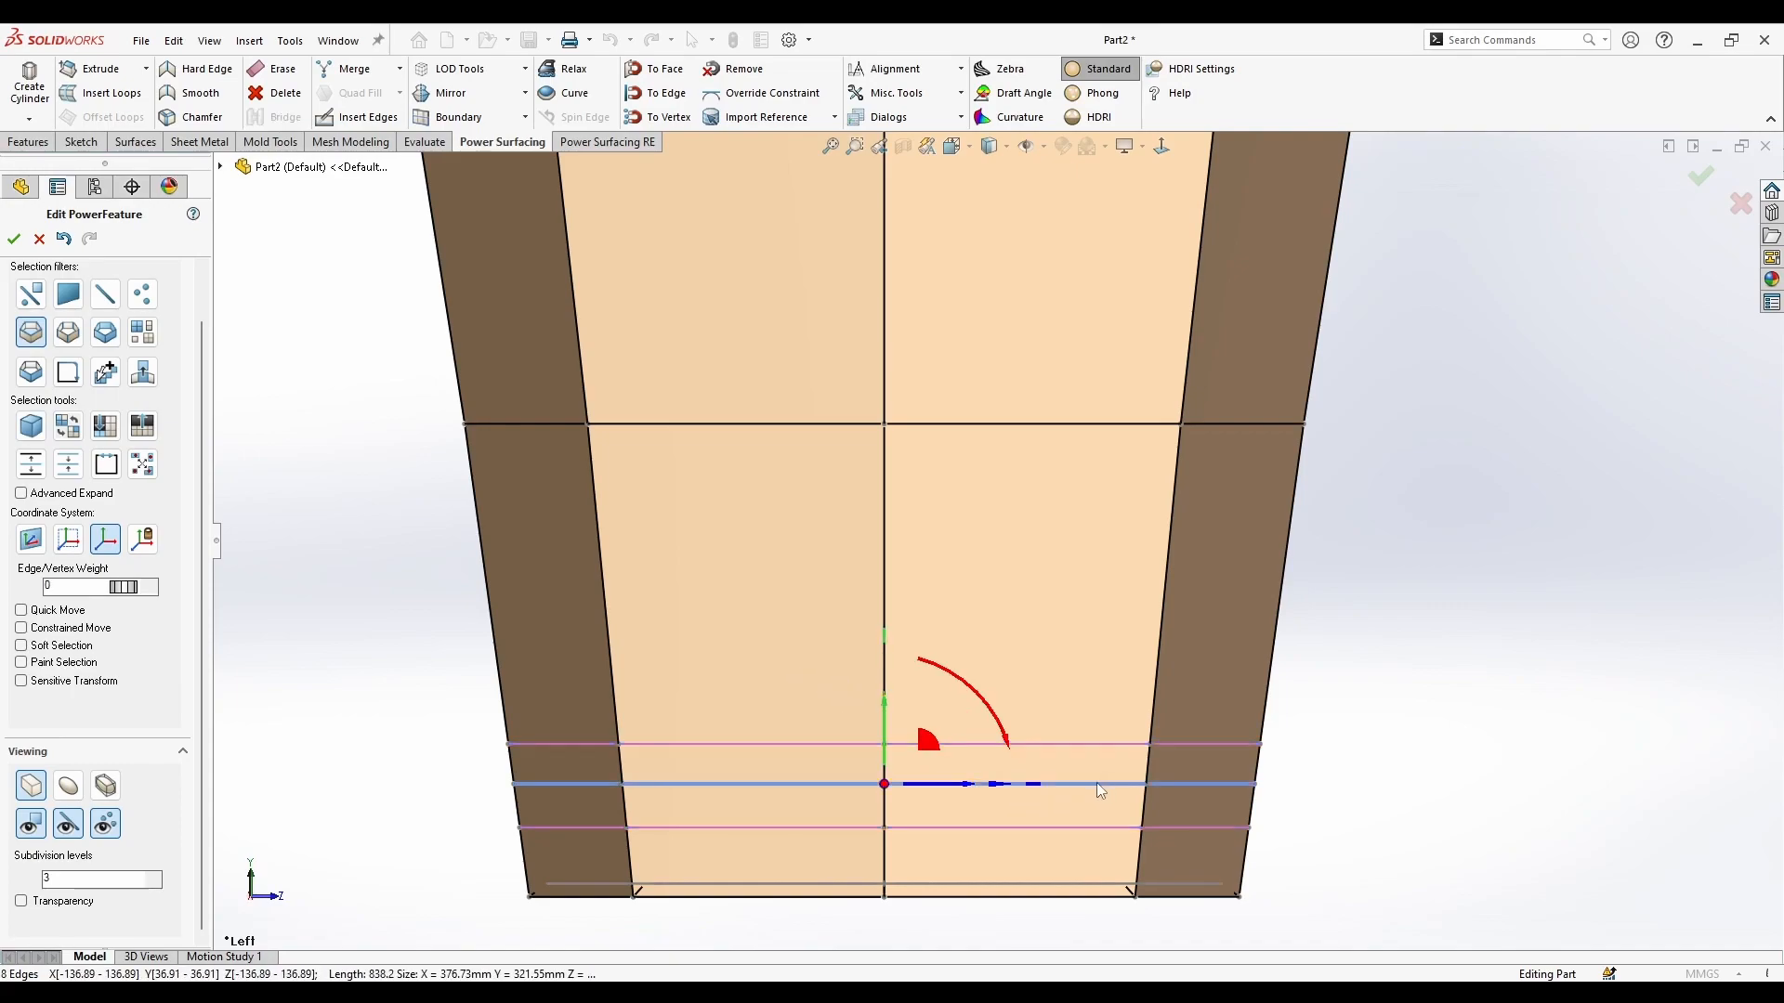
left_click_drag(884, 786, 886, 805)
key("alt+Tab")
key("alt+Tab")
left_click(67, 788)
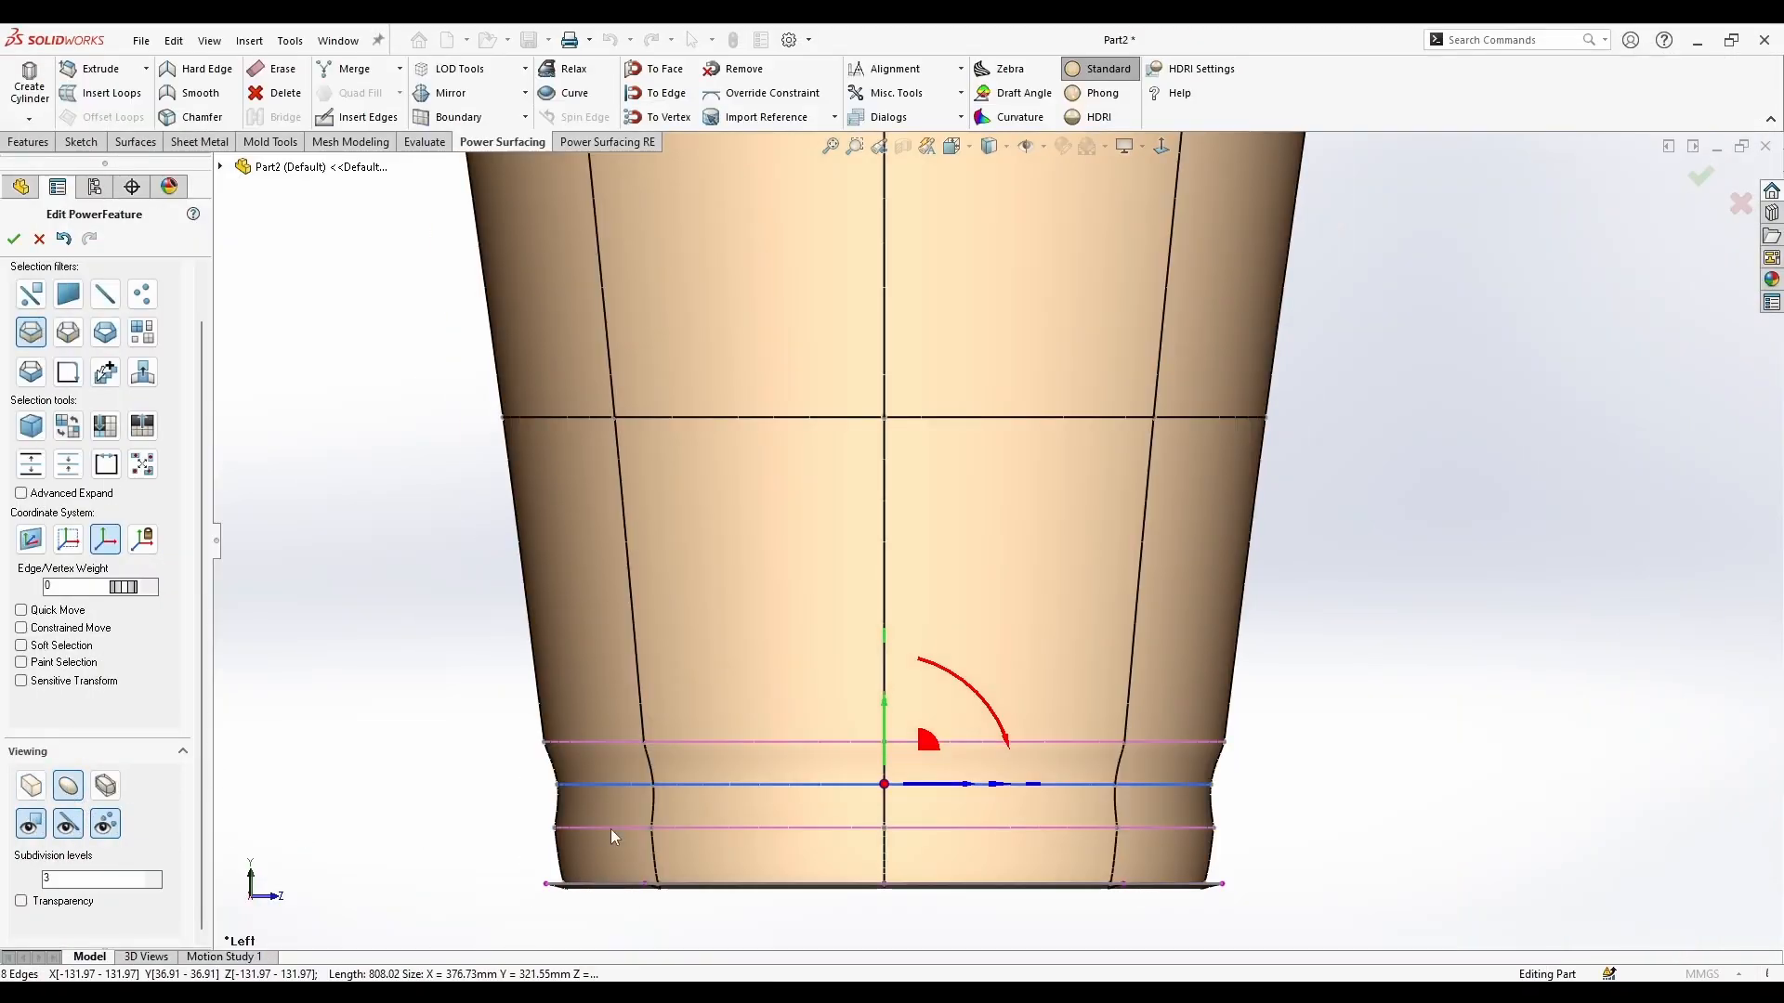
Step: Narrow the groove's middle edge loop further and inspect the groove from an angle
mouse_move(871, 789)
left_mouse_down()
mouse_move(864, 810)
mouse_move(881, 800)
left_mouse_up()
scroll(1267, 766, "up", 1)
left_click(1268, 764)
scroll(1279, 746, "up", 2)
middle_click_drag(1279, 746, 1169, 807)
scroll(1006, 657, "down", 1)
scroll(1006, 656, "down", 1)
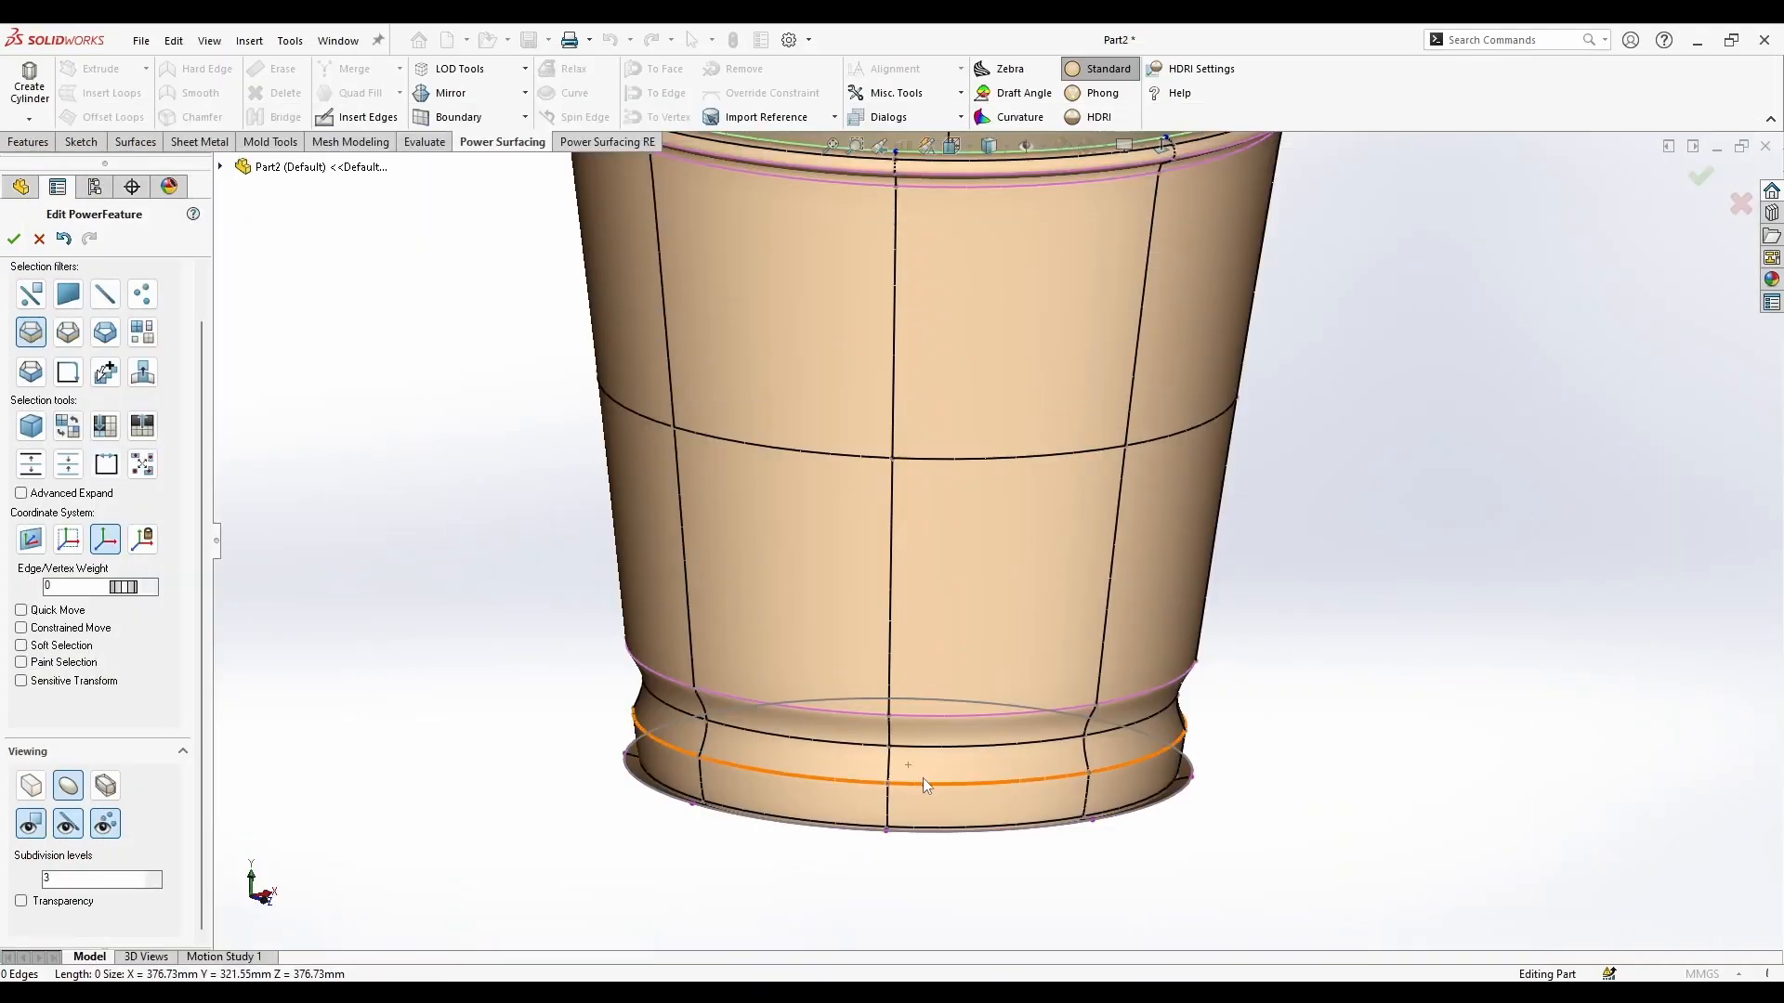
Step: Select the groove's lower edge loop and move it up closer to the middle loop in the front view
left_click(924, 779)
left_click(1220, 202)
left_click(1162, 146)
double_click(952, 718)
scroll(953, 718, "down", 2)
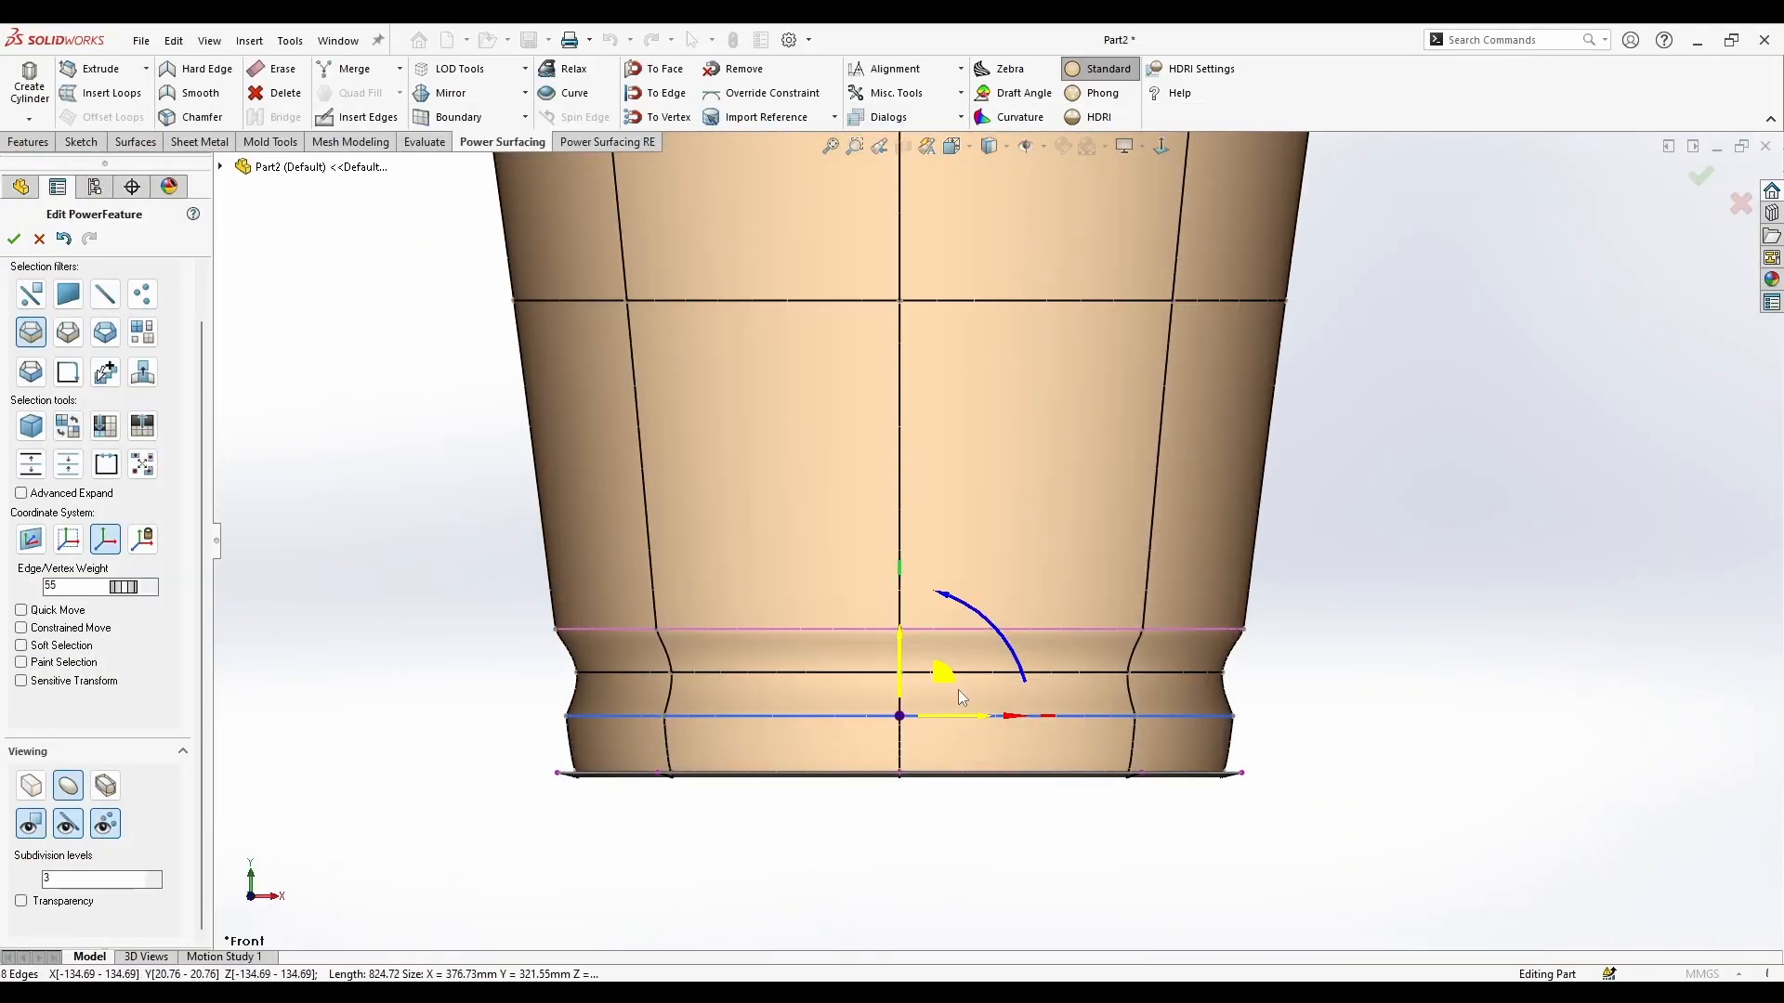
left_click_drag(887, 659, 877, 594)
Step: Select the groove's upper edge loop and move it down closer to the middle loop
double_click(941, 611)
double_click(1221, 661)
left_click(1375, 864)
Step: Widen the groove's middle edge loop to about 260 mm across, comparing the groove with the reference photo
key("alt+Tab")
key("alt+Tab")
double_click(987, 662)
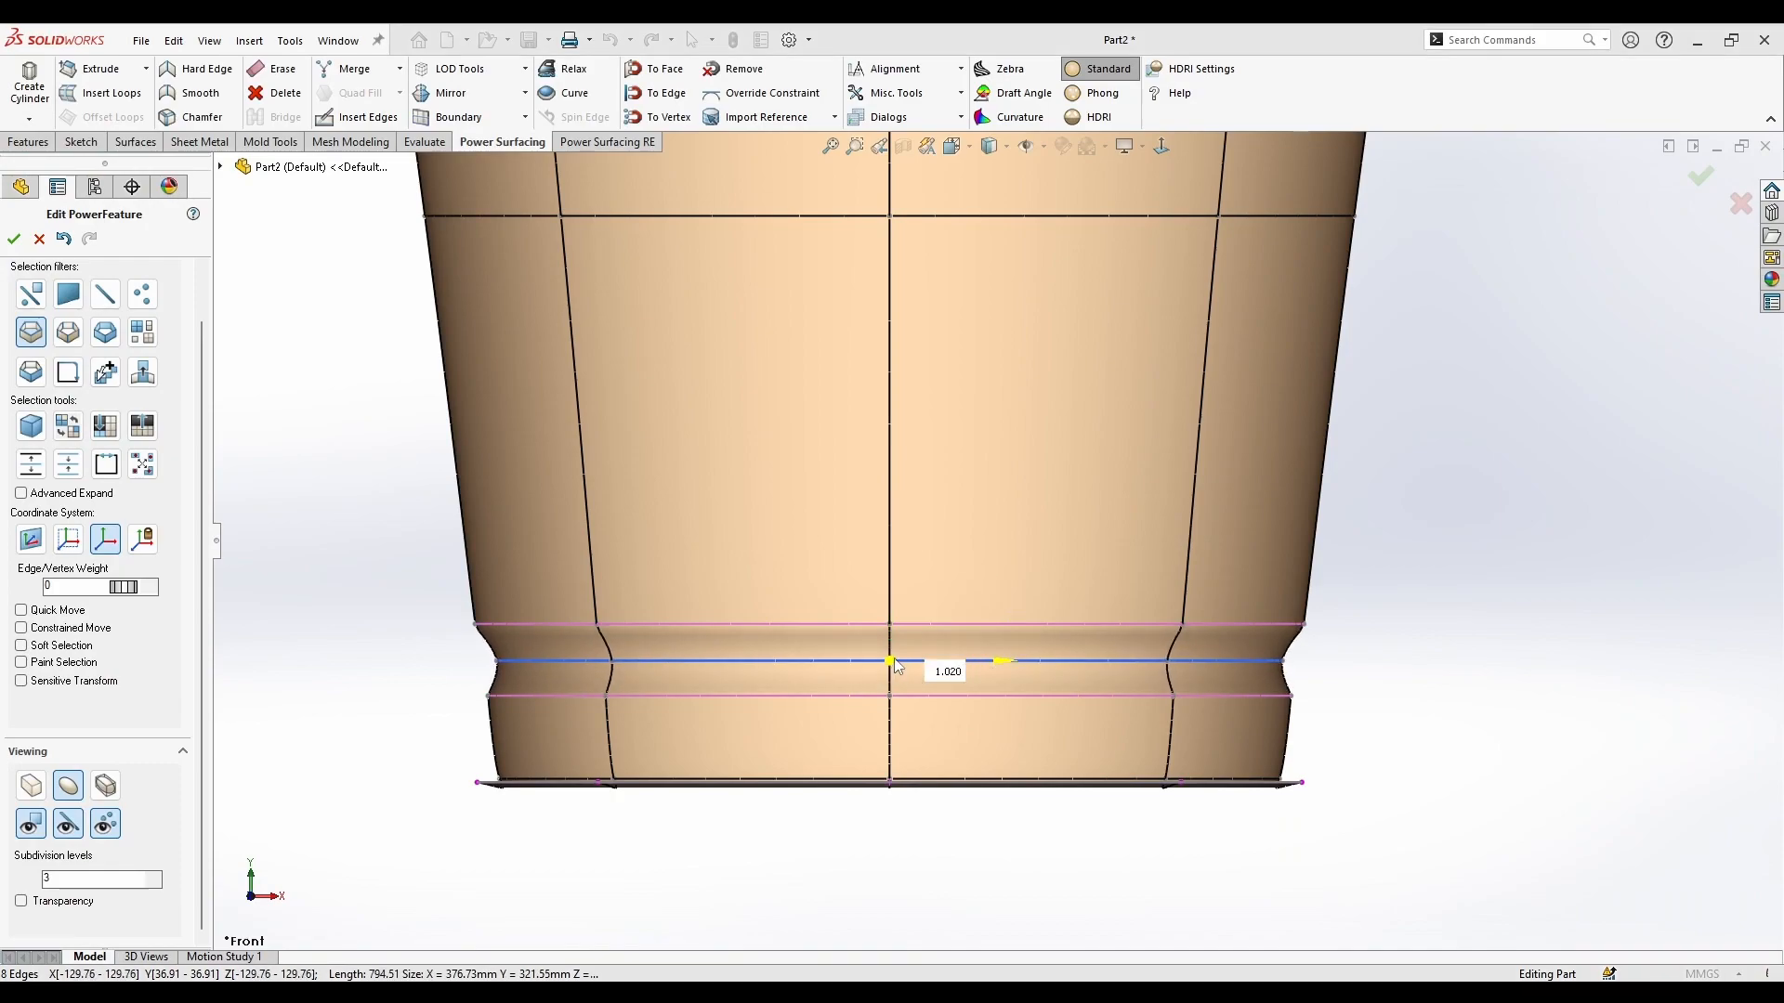
left_click(1393, 748)
key("alt+Tab")
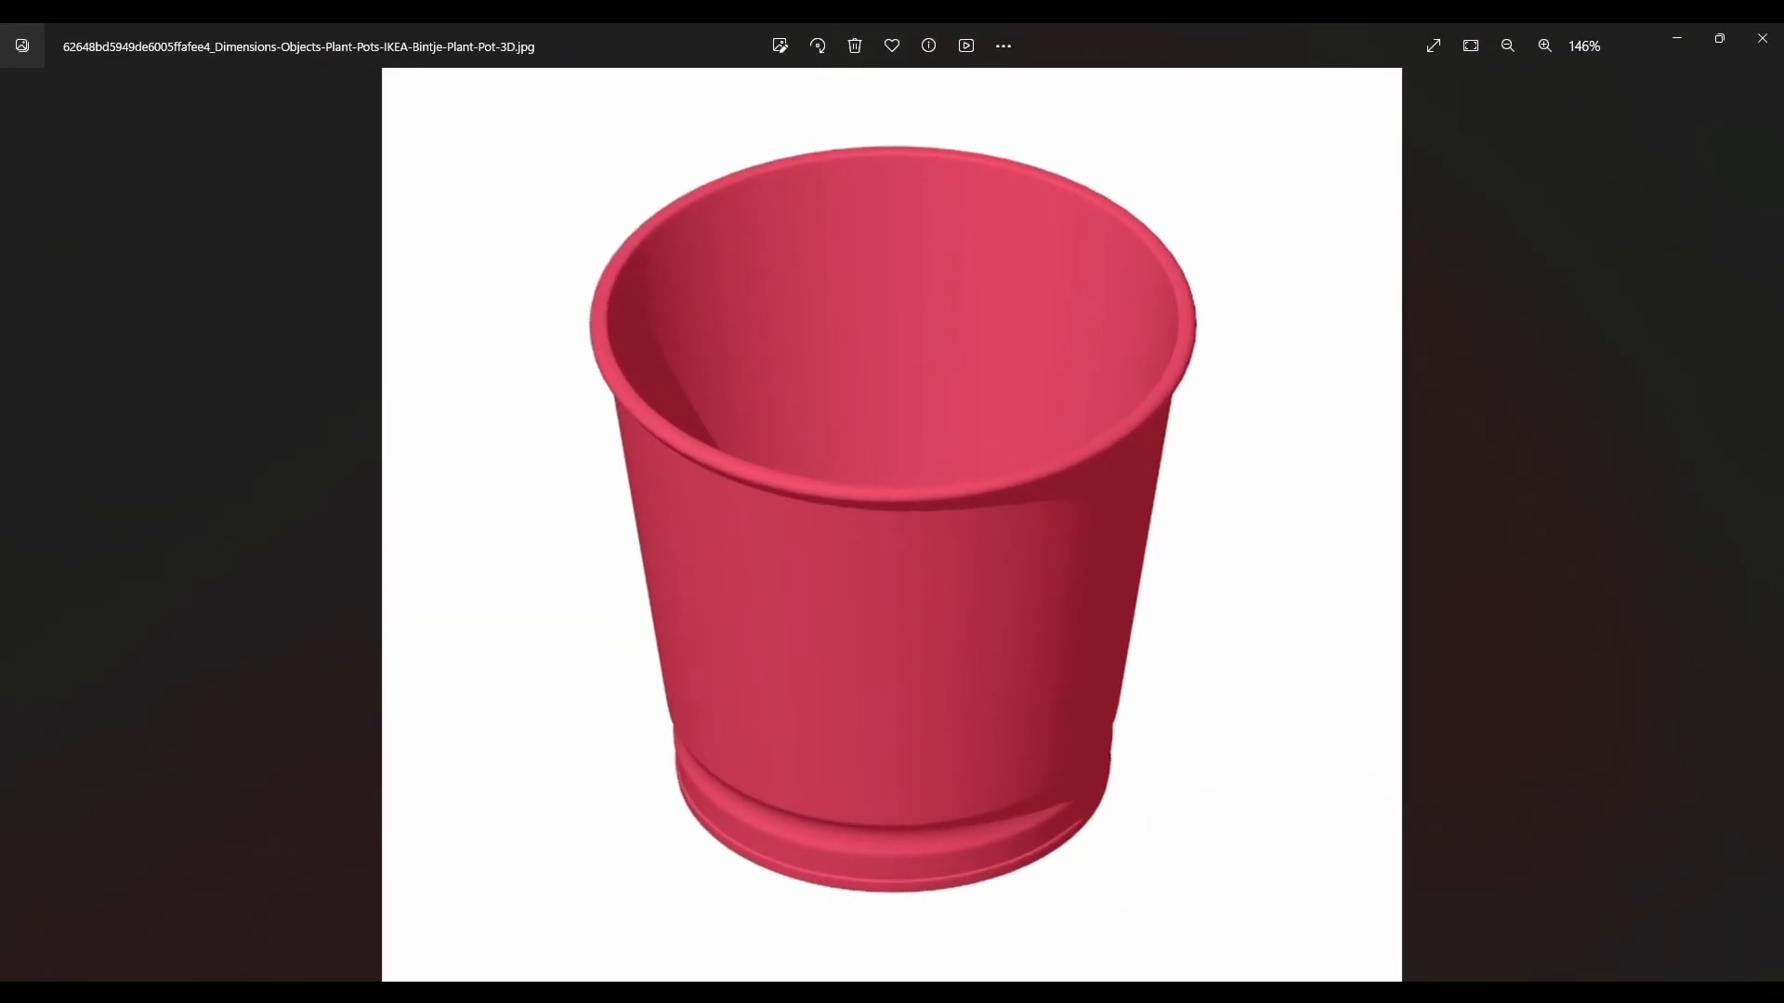
key("alt+Tab")
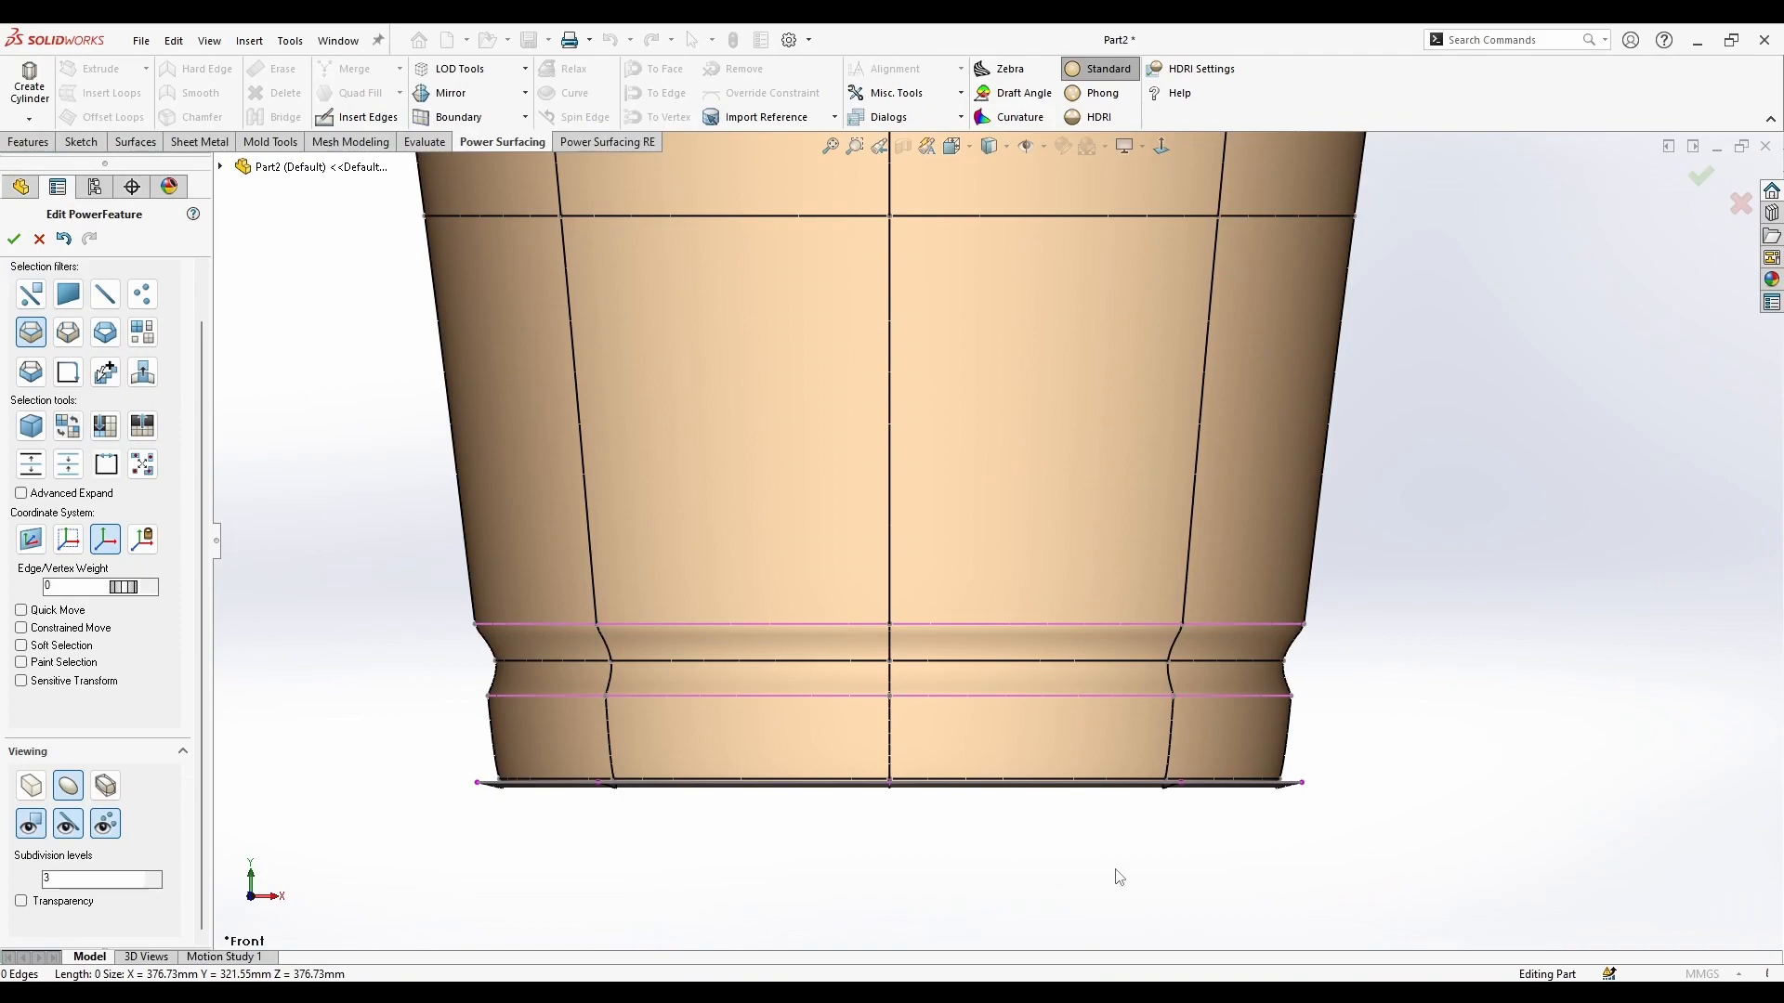
scroll(952, 617, "up", 5)
scroll(1097, 615, "down", 3)
key("alt+Tab")
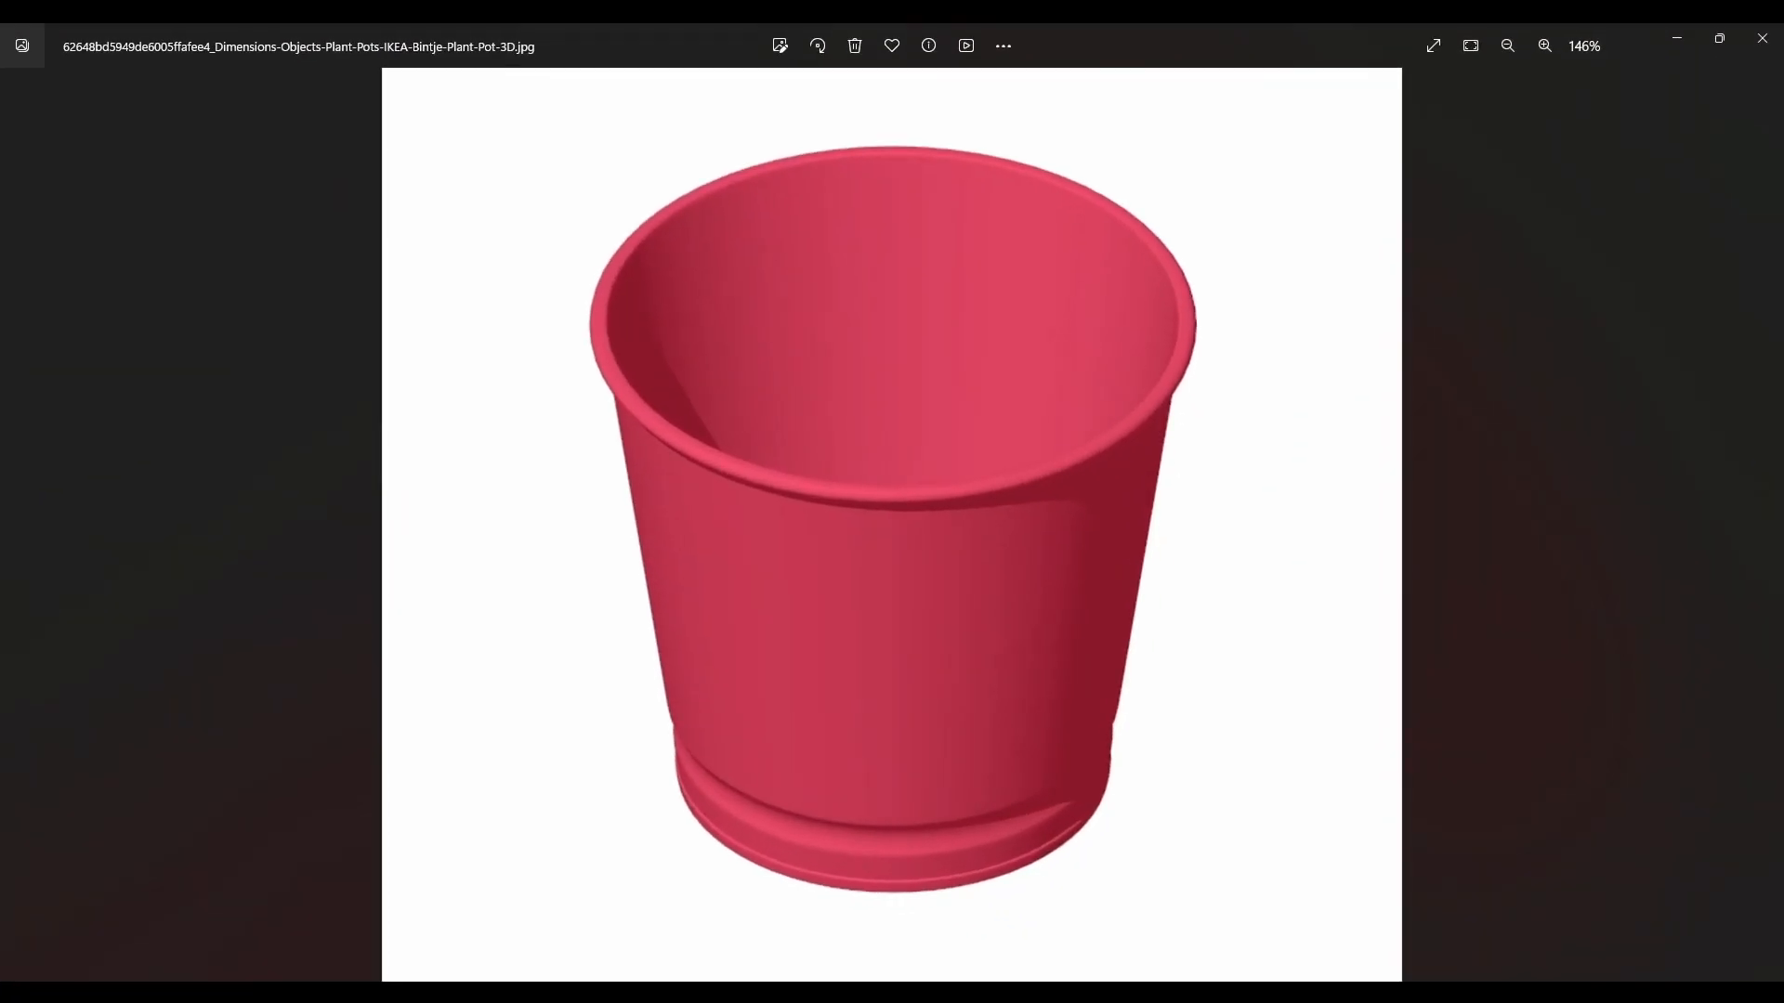
Step: Return to SOLIDWORKS and insert three closely spaced edge loops with edge weight 63 just above the pot's base in box display
key("alt+Tab")
scroll(911, 652, "down", 3)
left_click(44, 786)
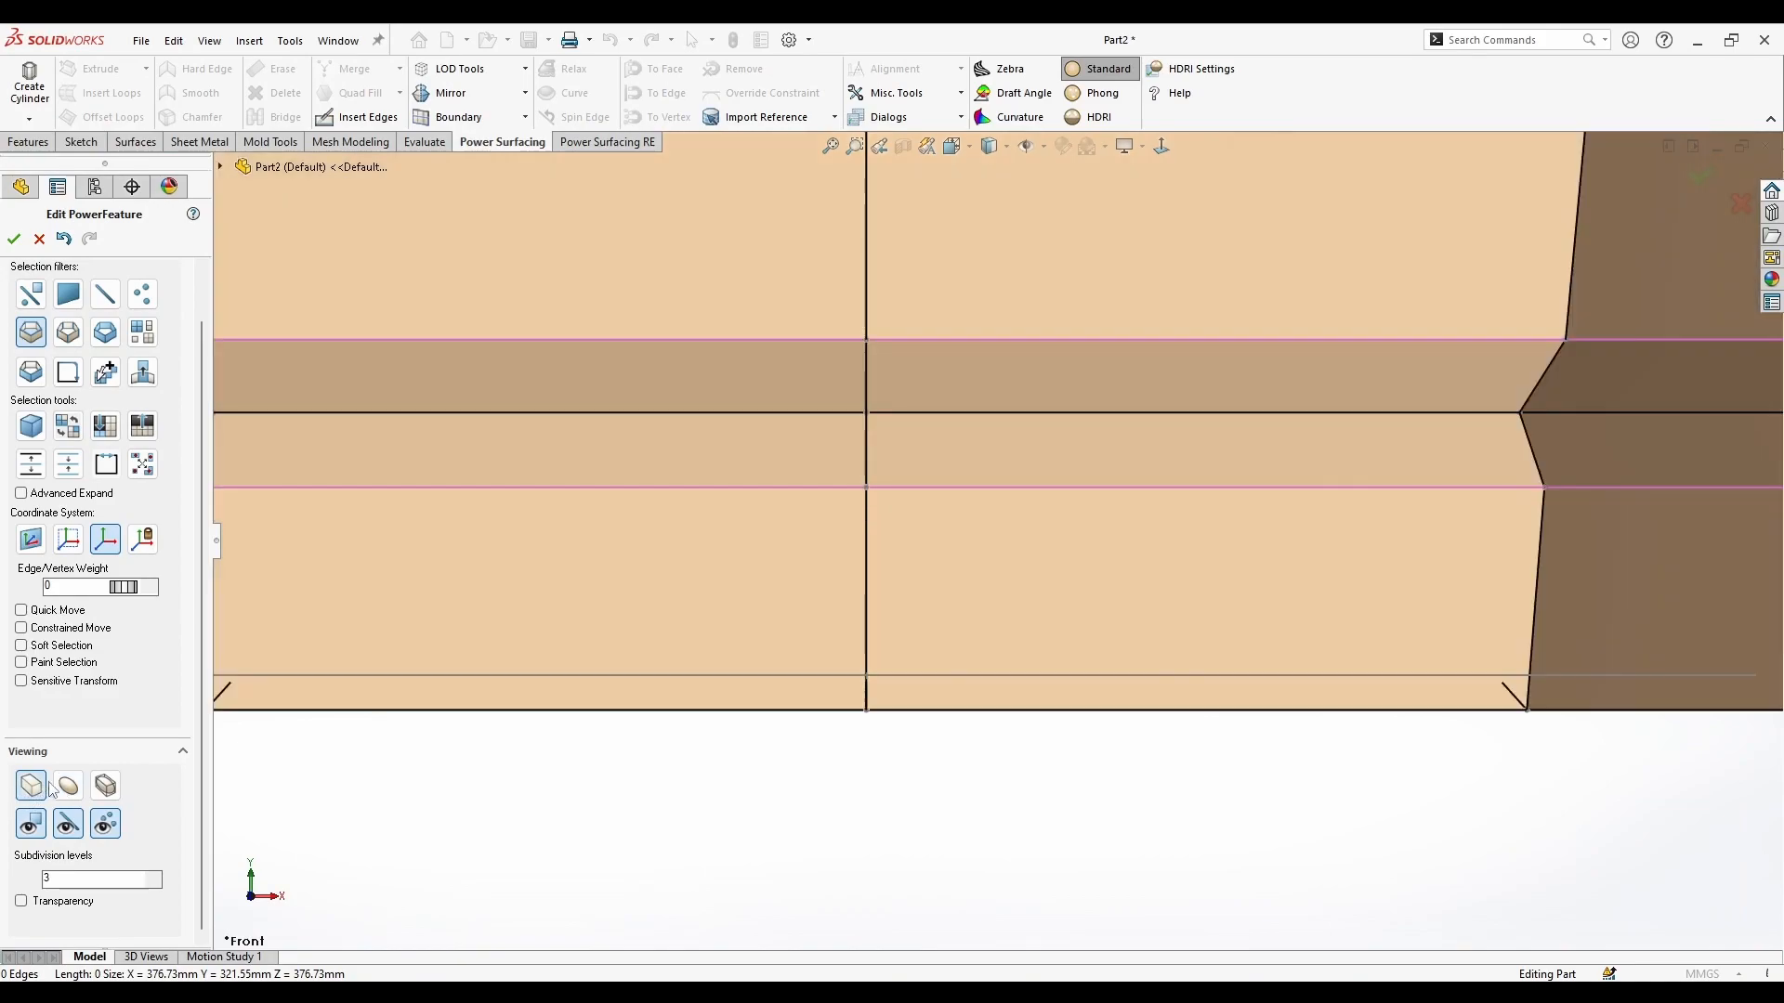
left_click(866, 653)
left_click_drag(866, 648, 866, 640)
left_click(933, 641)
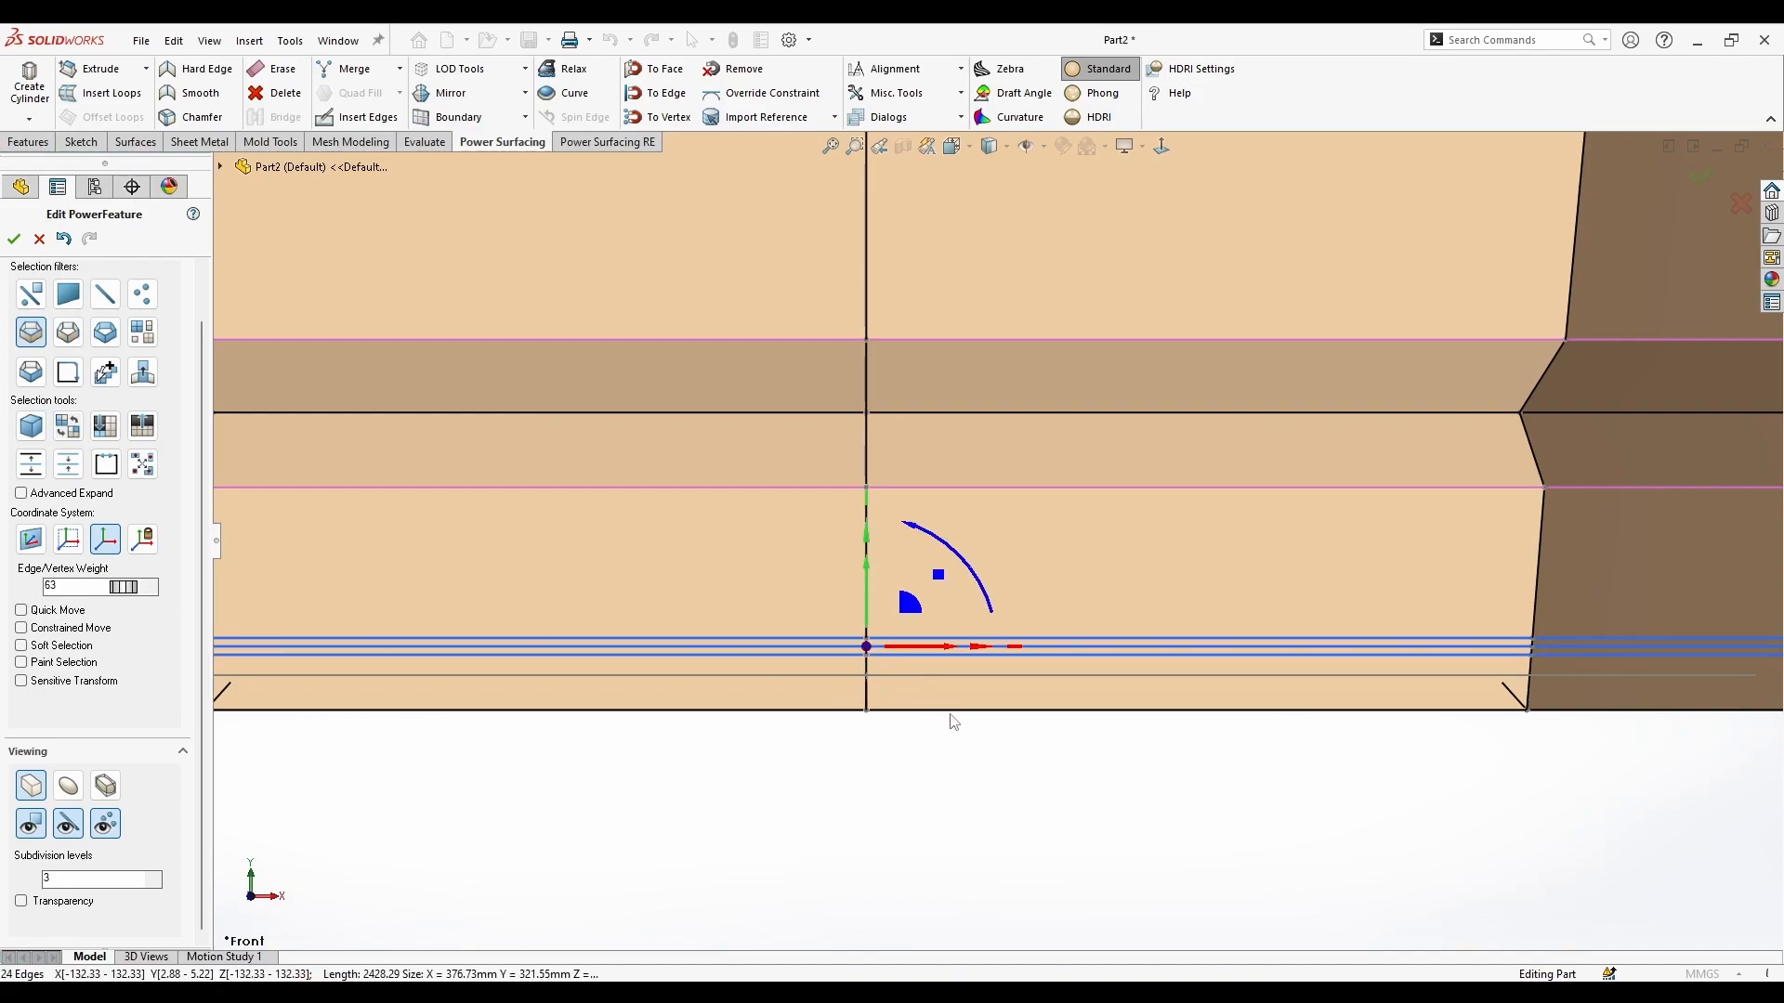
Step: Select the middle one of the three new base loops and narrow it to about 260 mm across, forming a fine groove
left_click(954, 720)
left_click(910, 652)
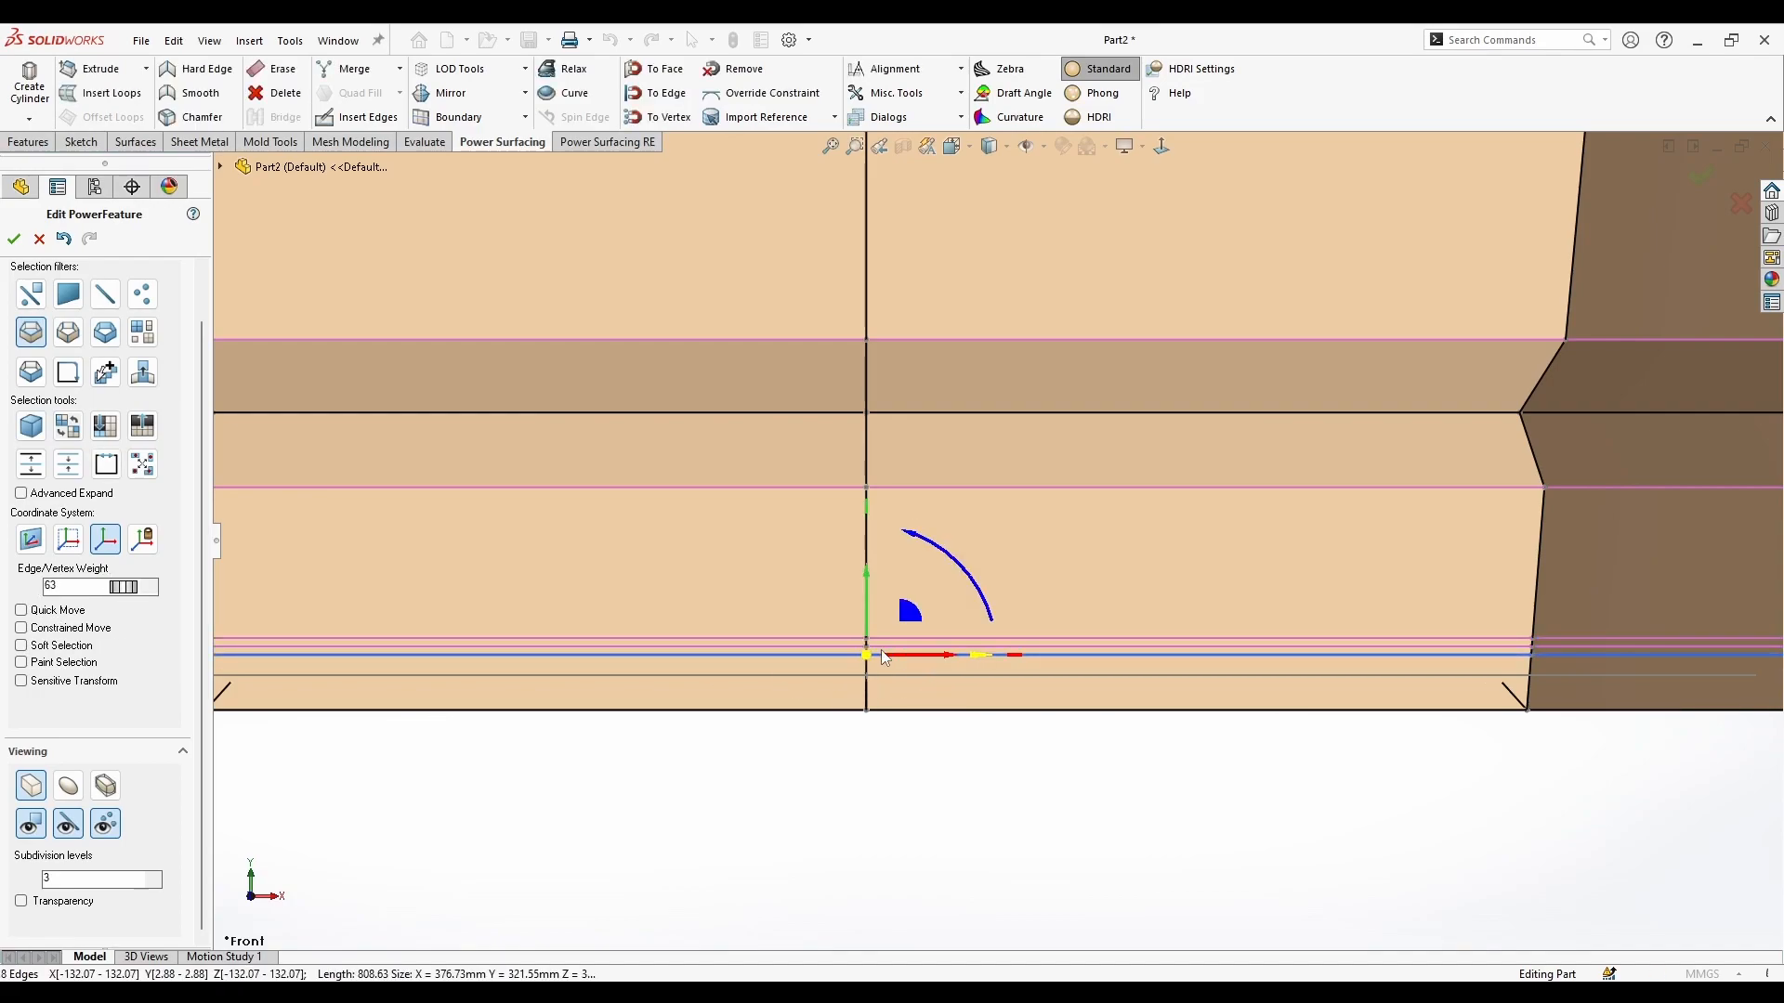
scroll(836, 648, "down", 3)
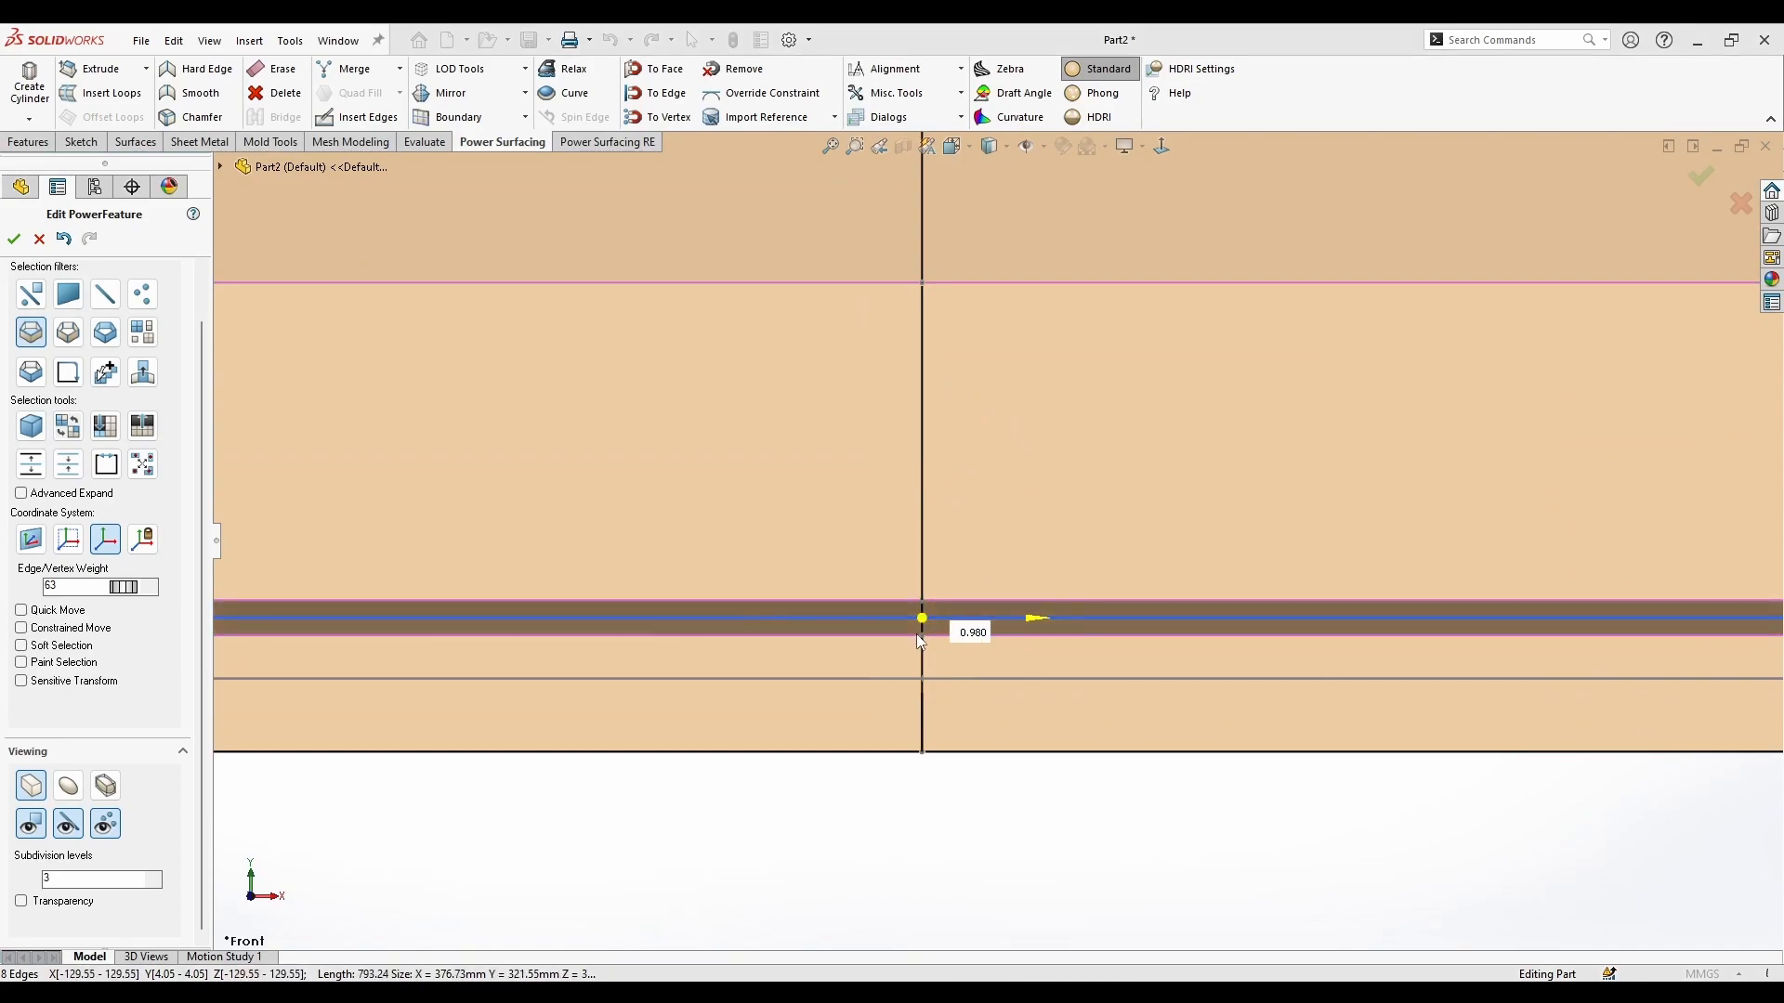
scroll(836, 645, "up", 3)
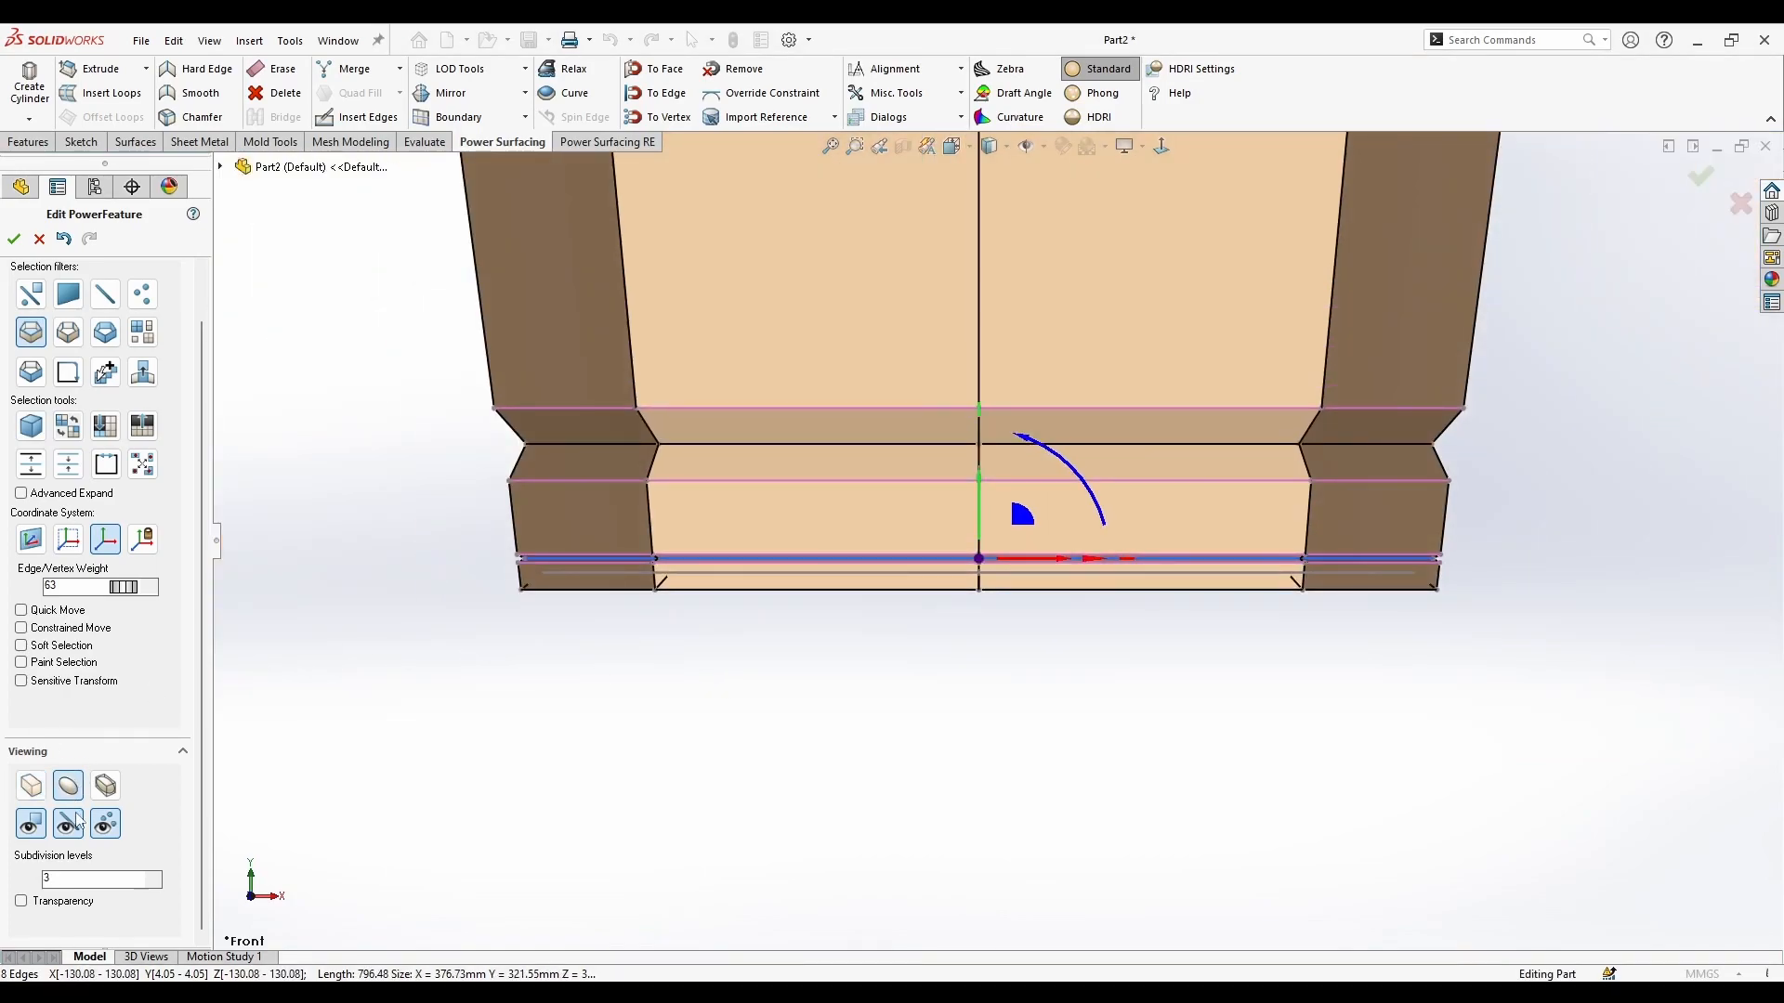
Step: Raise the fine groove's edge loop slightly, checking the base in smooth display with edges and vertices hidden
left_click(68, 823)
left_click(105, 823)
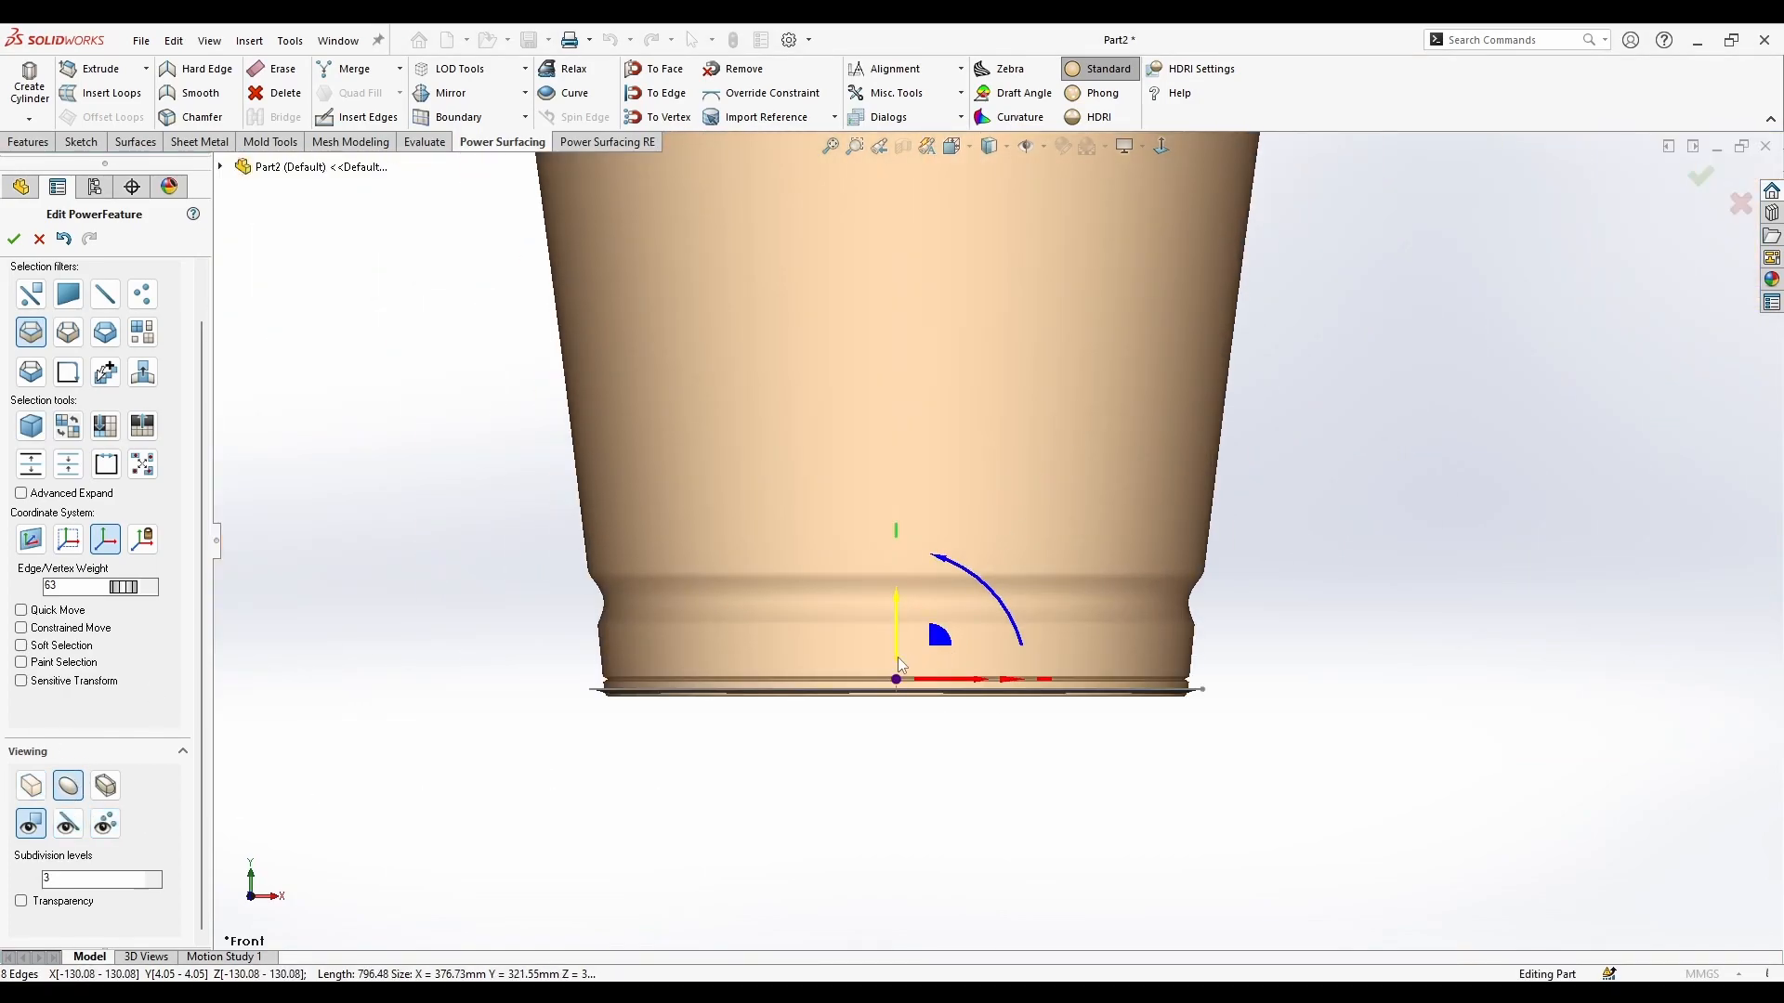
scroll(898, 658, "up", 2)
scroll(892, 656, "down", 5)
middle_click_drag(961, 609, 880, 662)
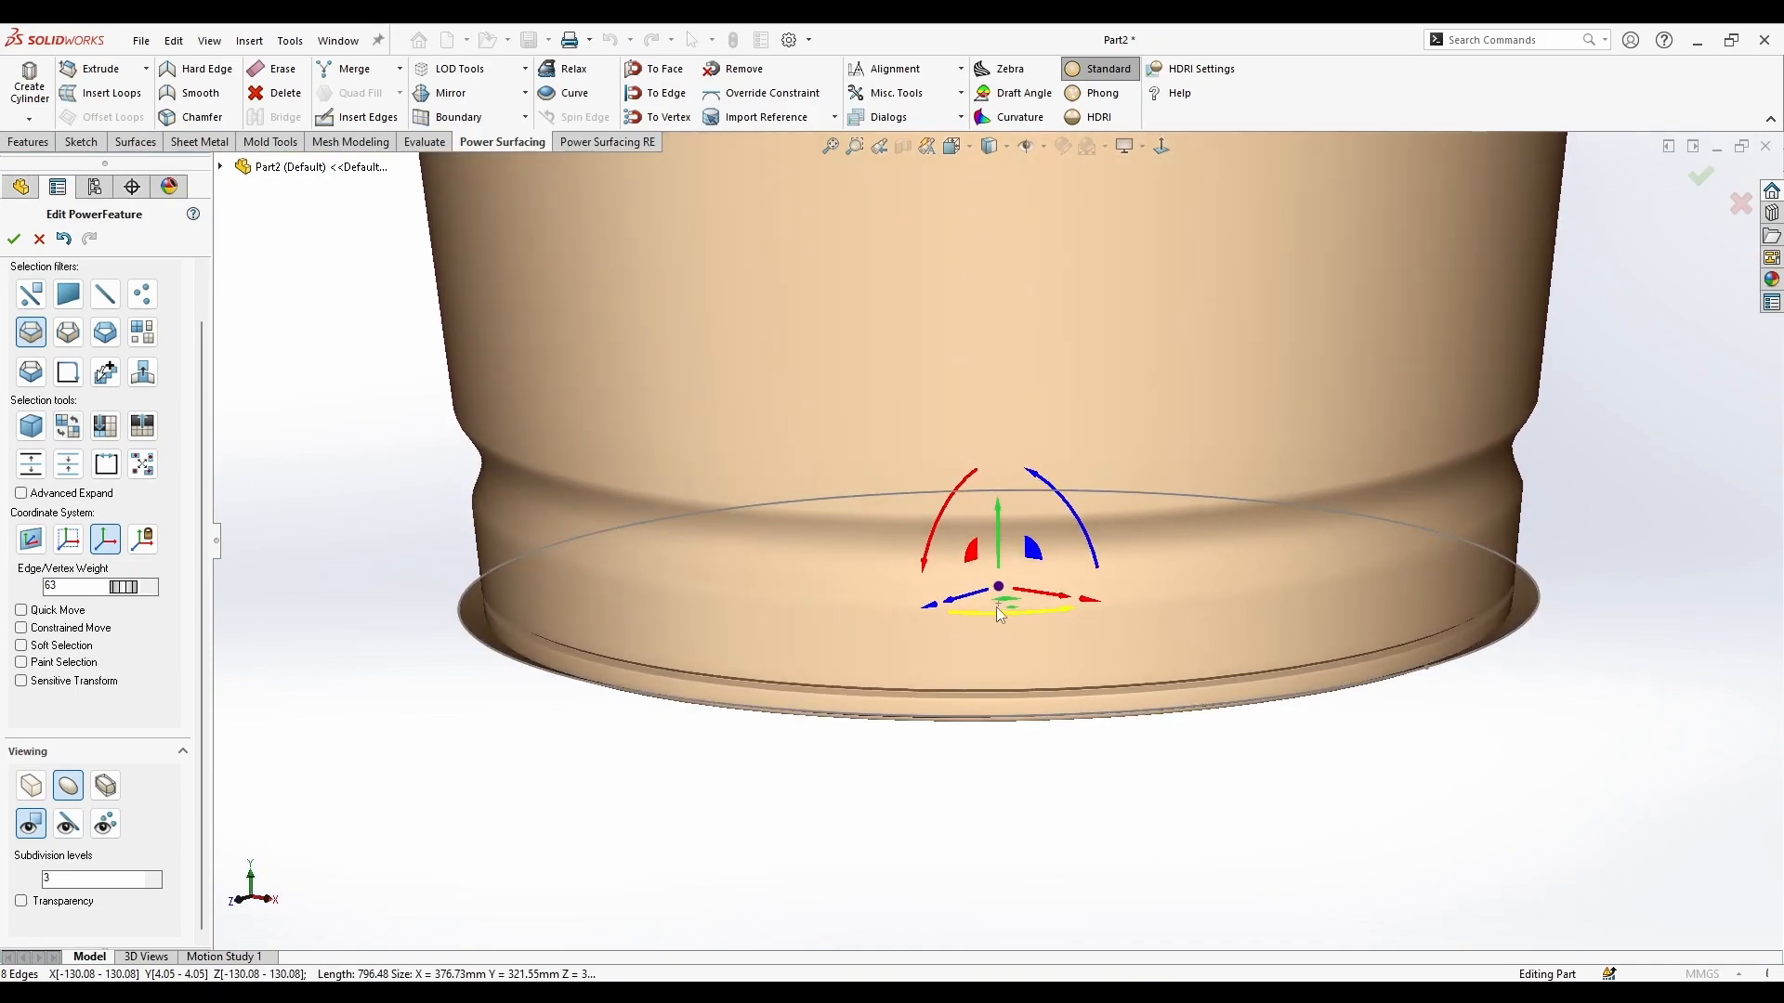
left_click_drag(1003, 590, 999, 534)
left_click(68, 825)
double_click(849, 681)
left_click(58, 829)
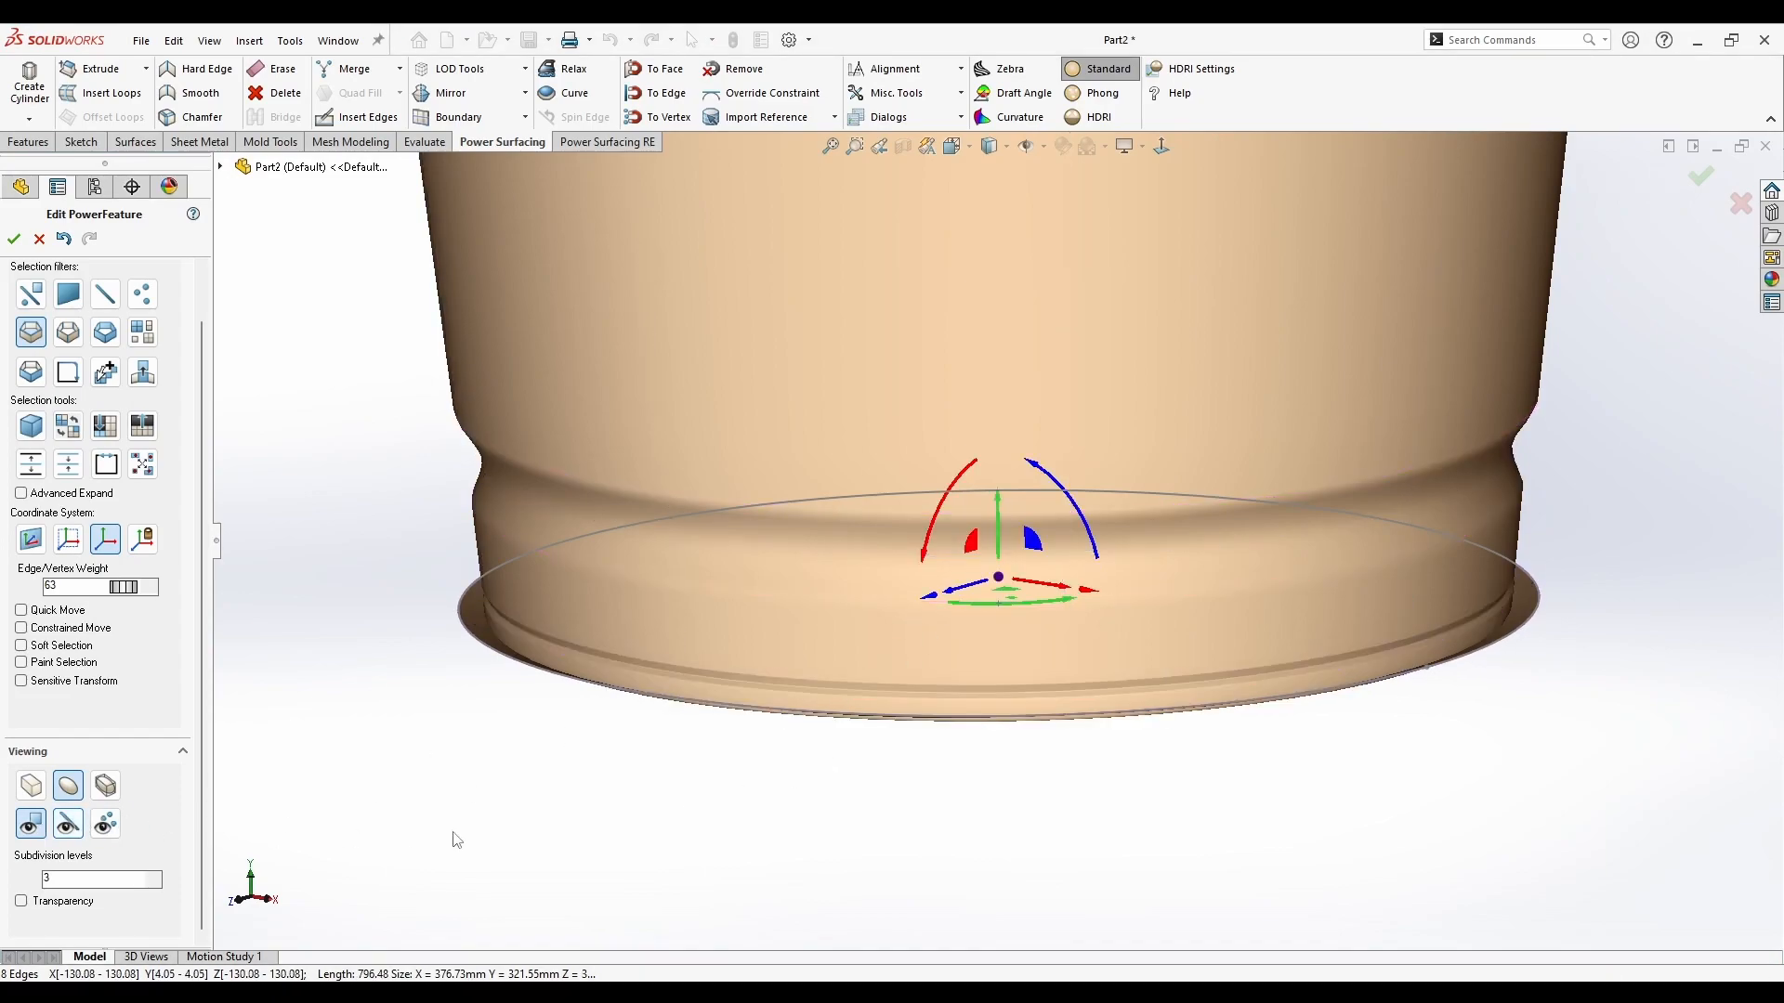
Step: Compare the pot with the reference photo and scale the whole cage vertically to about 300 mm high in the right view
scroll(928, 685, "up", 5)
middle_click_drag(979, 641, 987, 347)
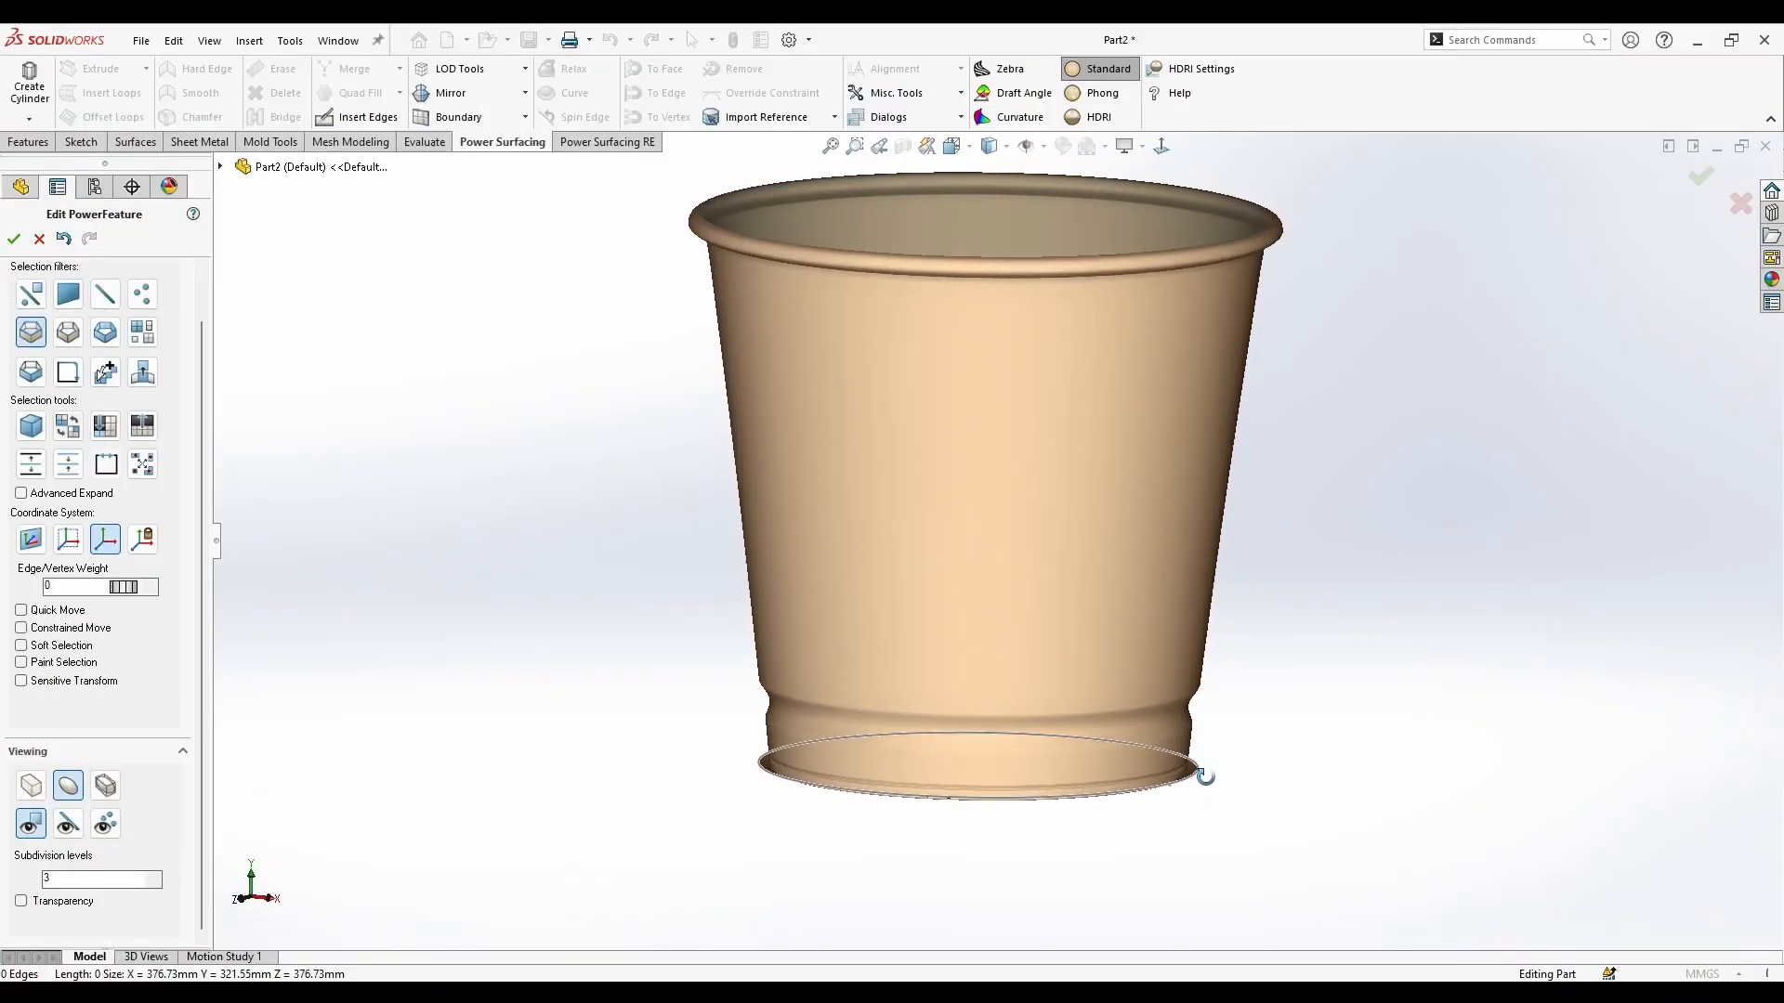
middle_click_drag(1202, 768, 1191, 788)
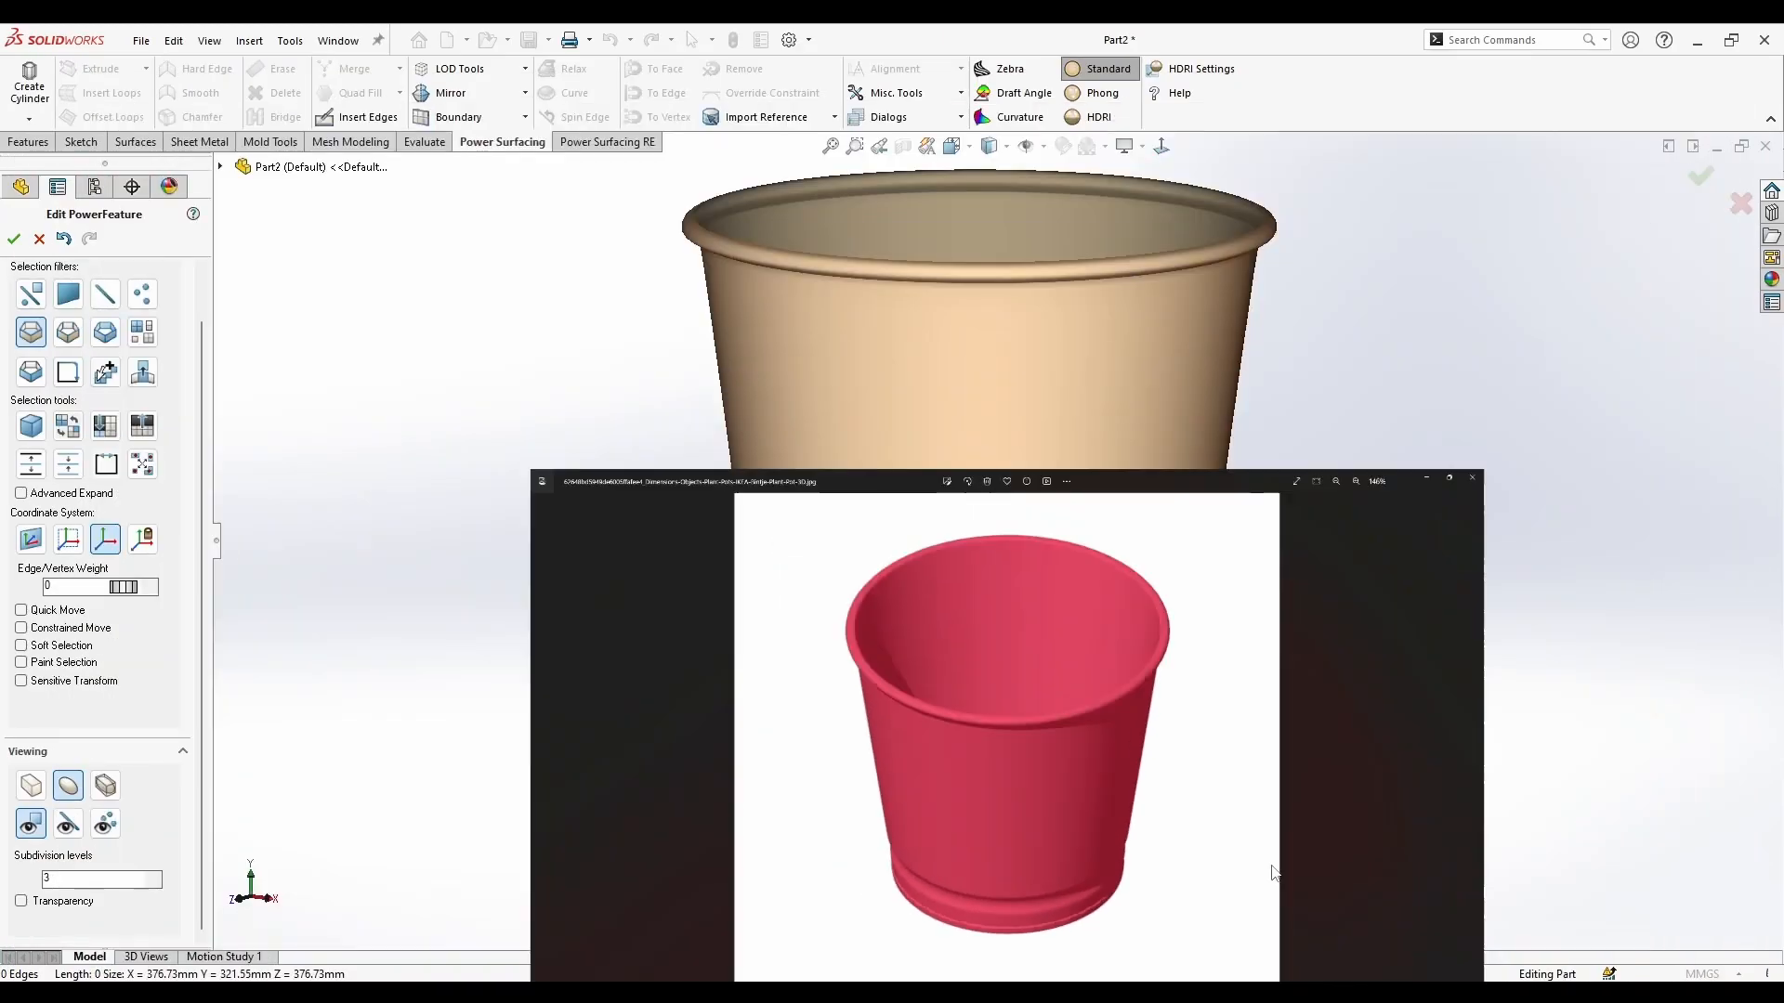
middle_click_drag(1264, 817, 1022, 817)
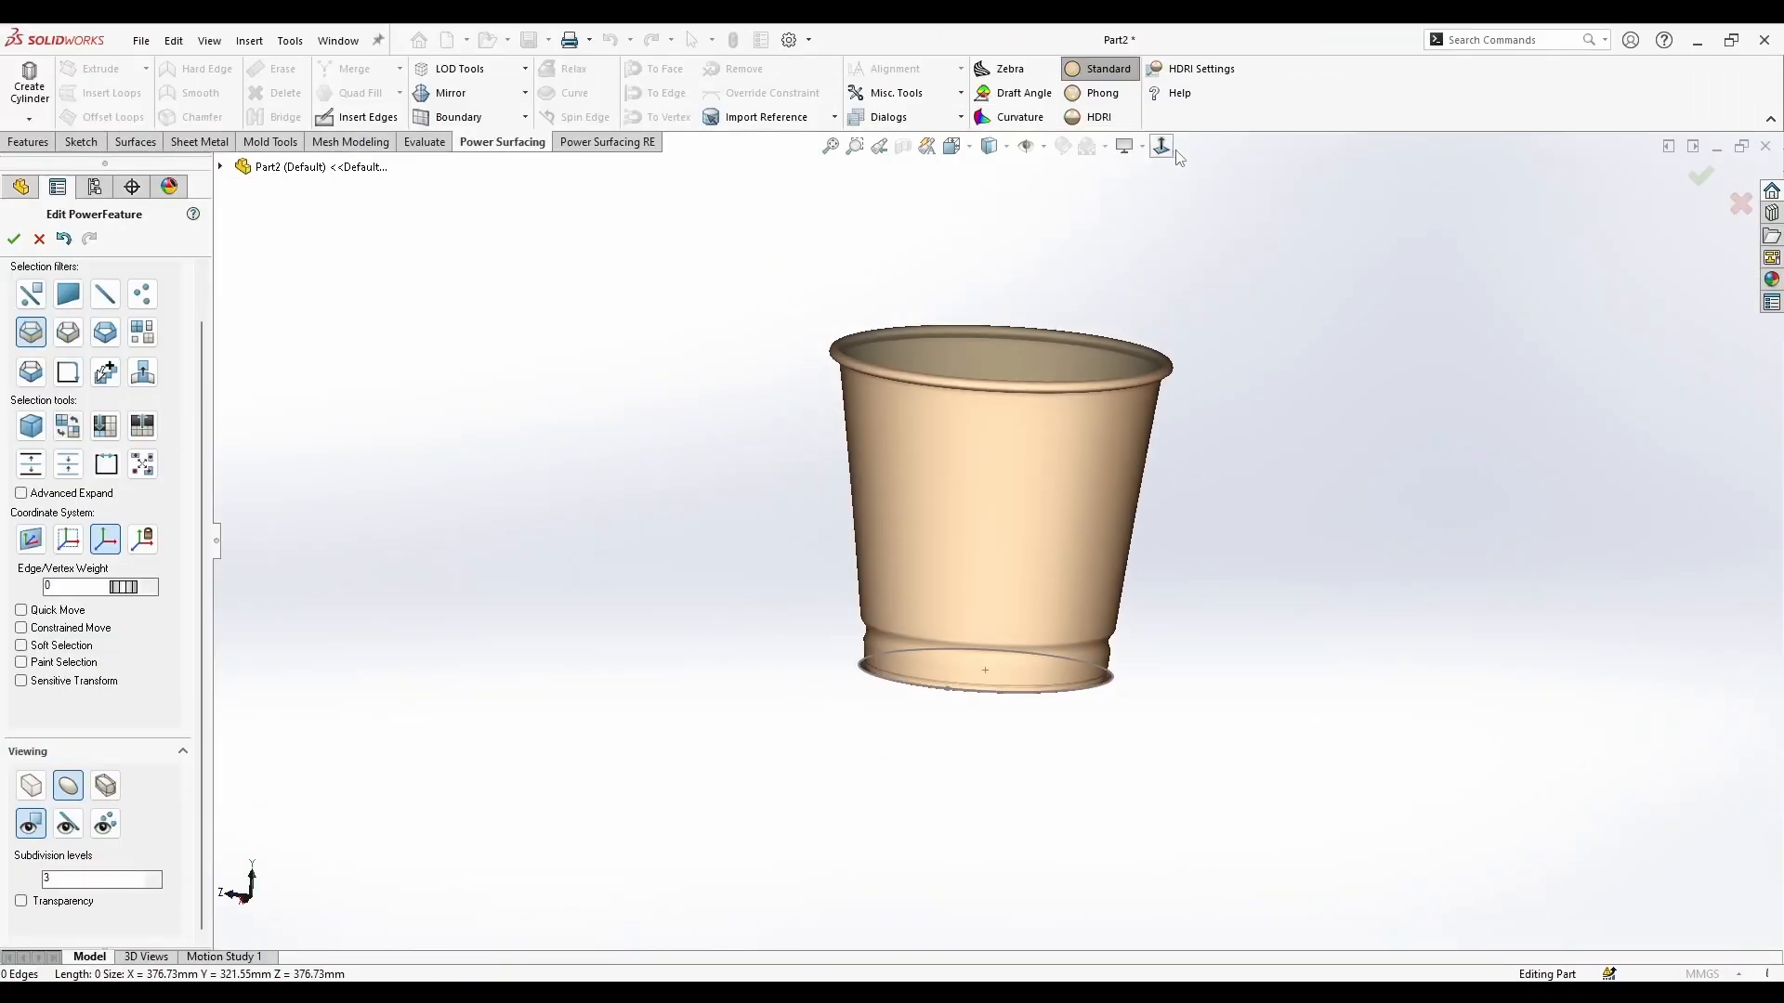
left_click(1155, 149)
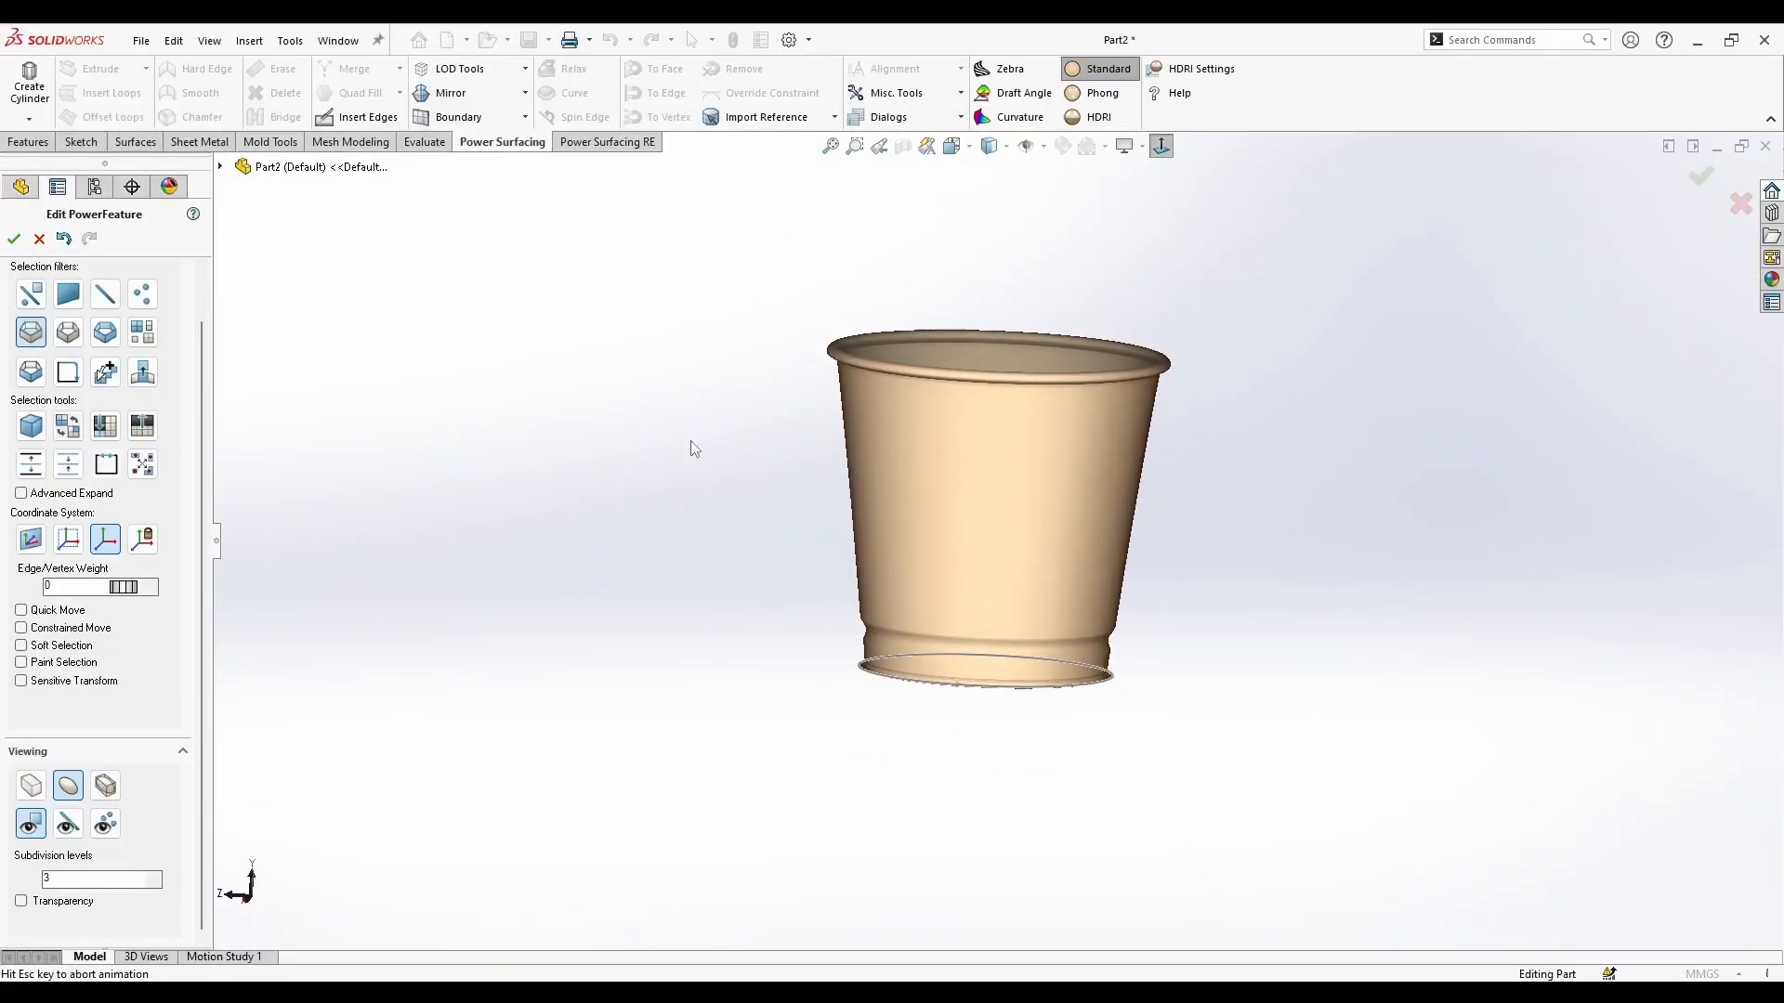
left_click(32, 787)
key("ctrl+a")
scroll(1189, 428, "down", 3)
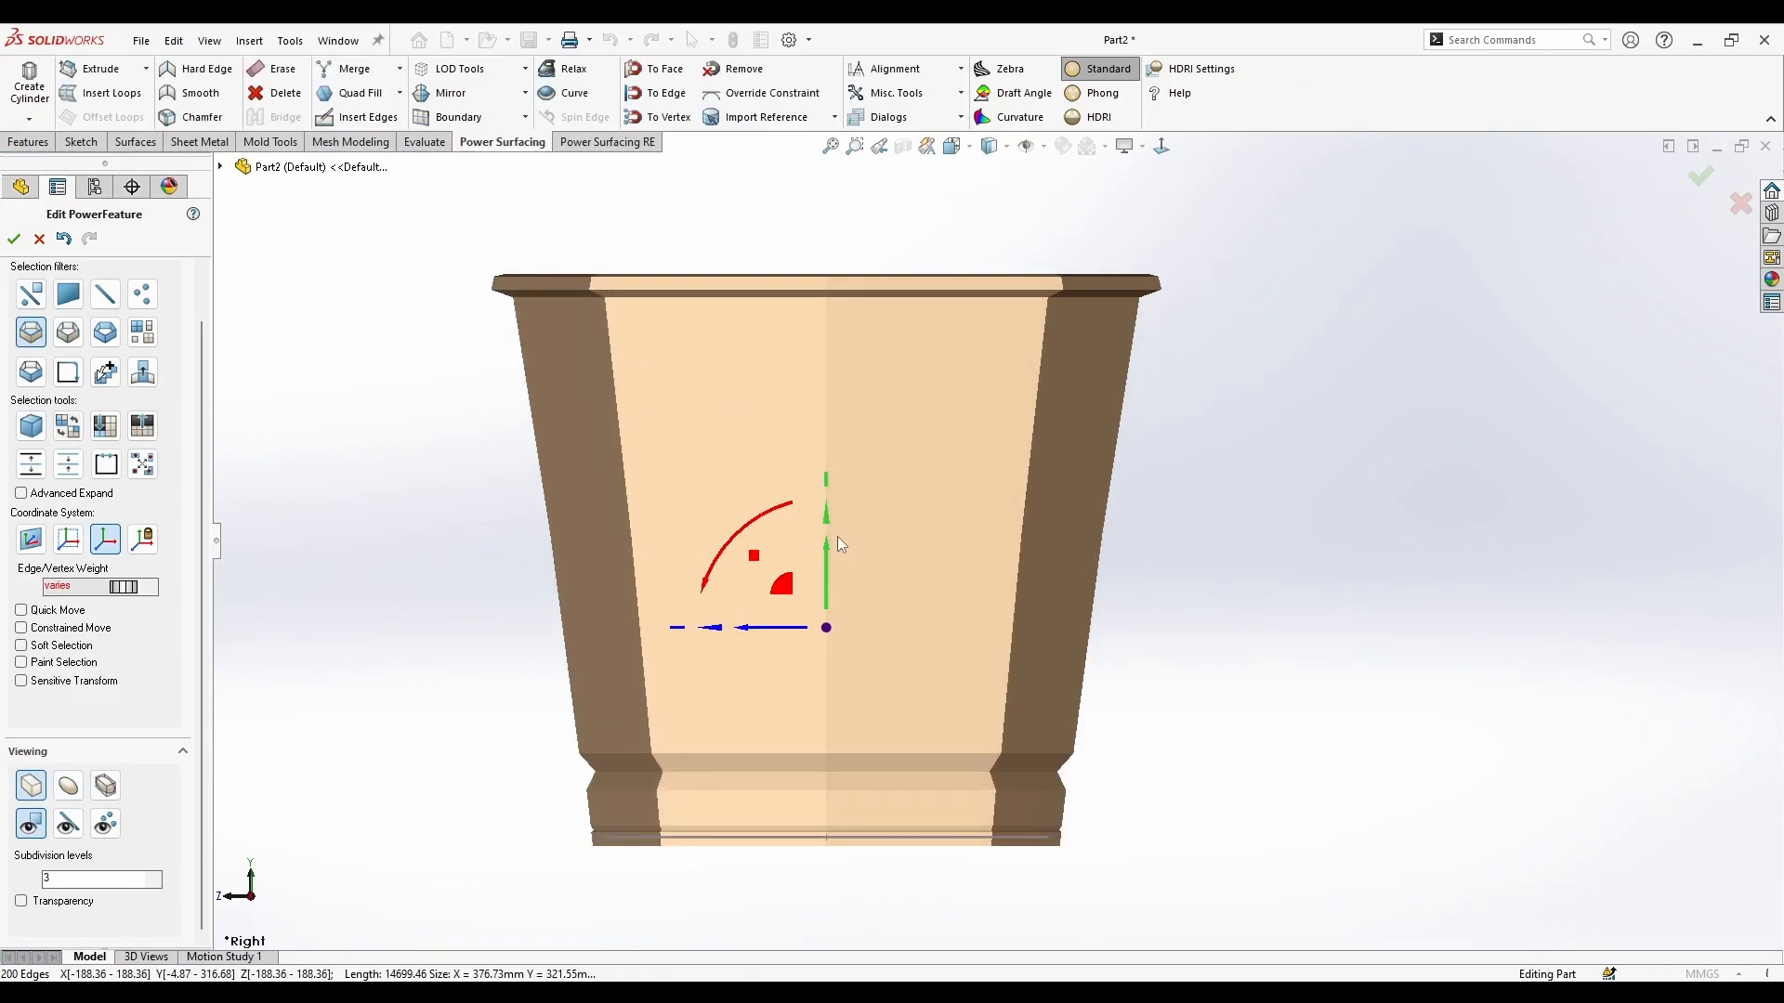
left_click(1140, 758)
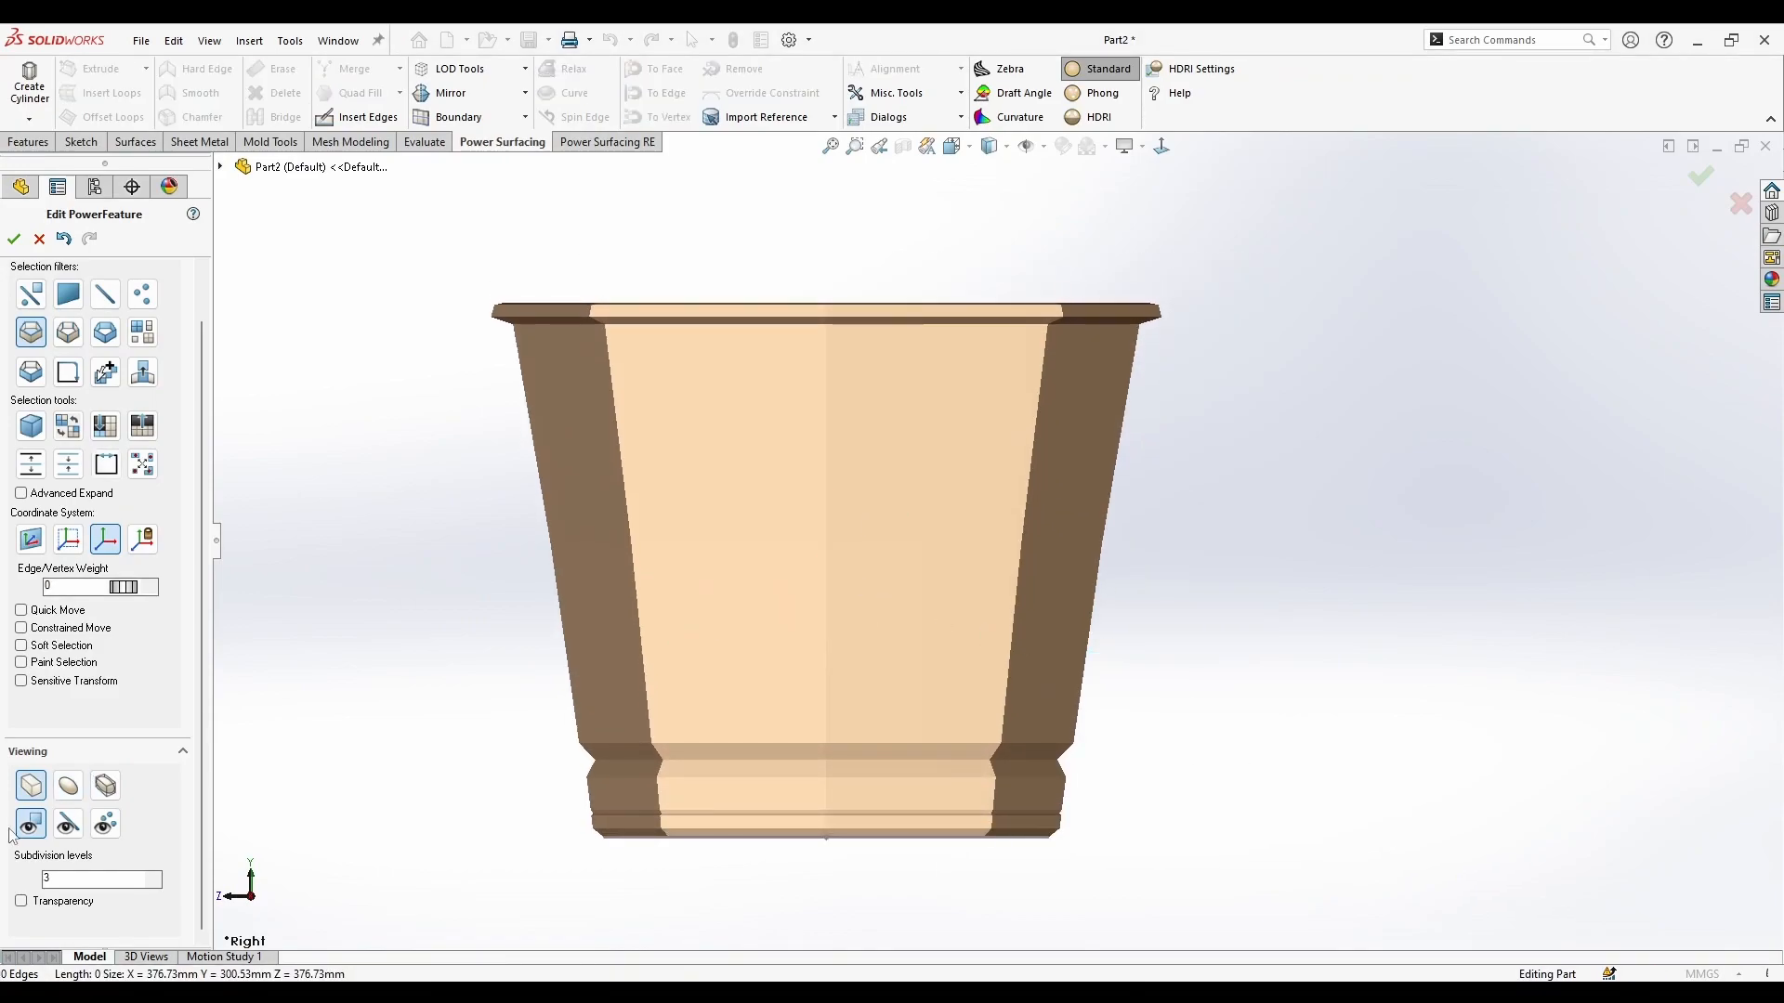
left_click(67, 789)
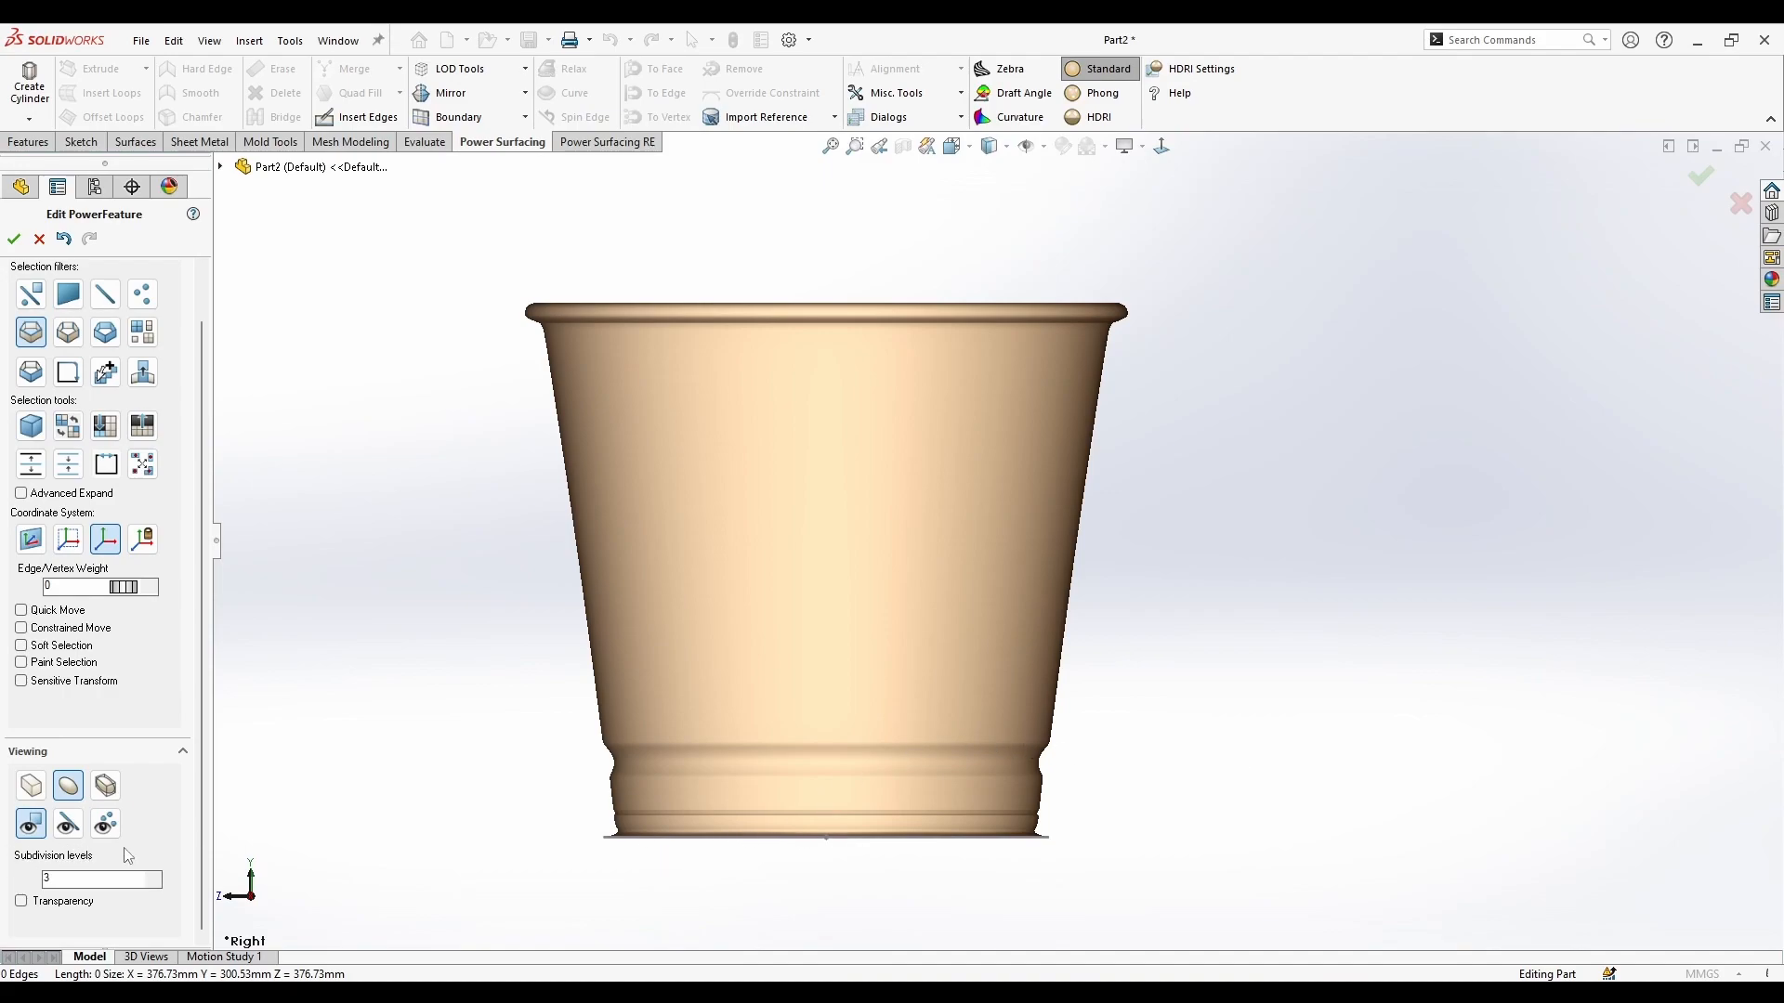
Step: Select the pot's bottom edge loop with edges displayed and override its constraint with tangency type No Tangency
left_click(74, 831)
scroll(856, 875, "down", 1)
middle_click_drag(857, 875, 847, 966)
scroll(909, 895, "down", 3)
double_click(973, 868)
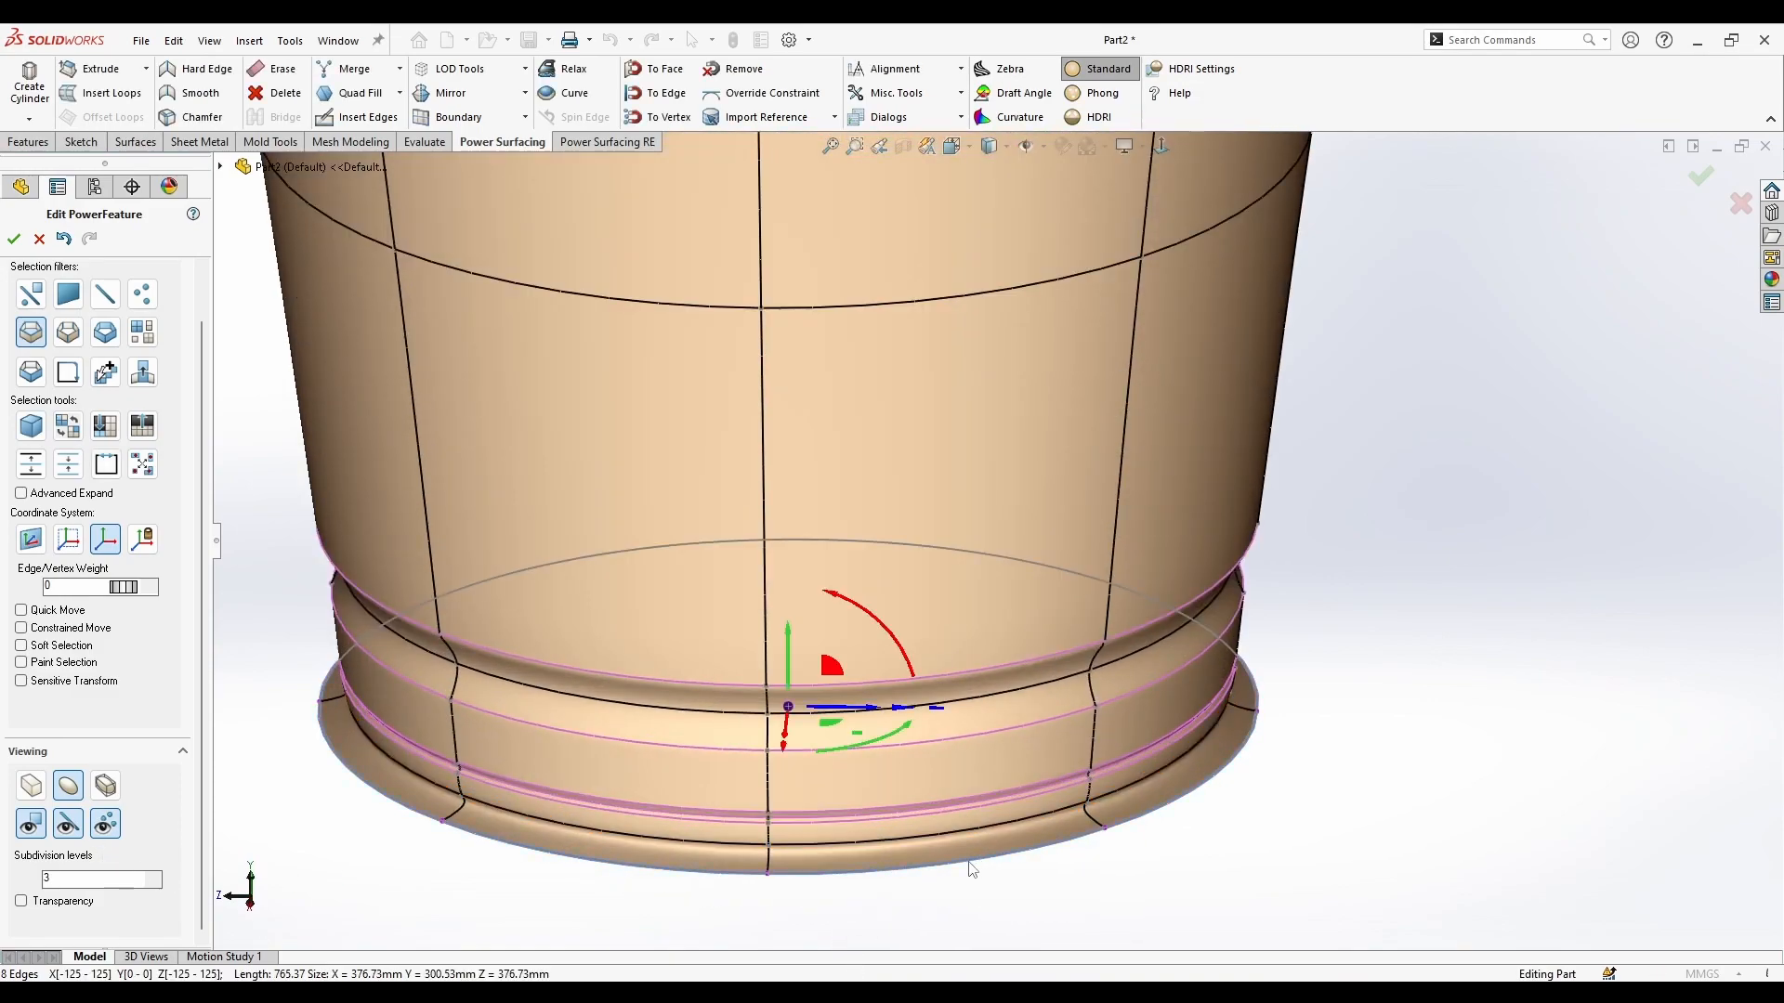
left_click(761, 96)
left_click(100, 373)
left_click(102, 389)
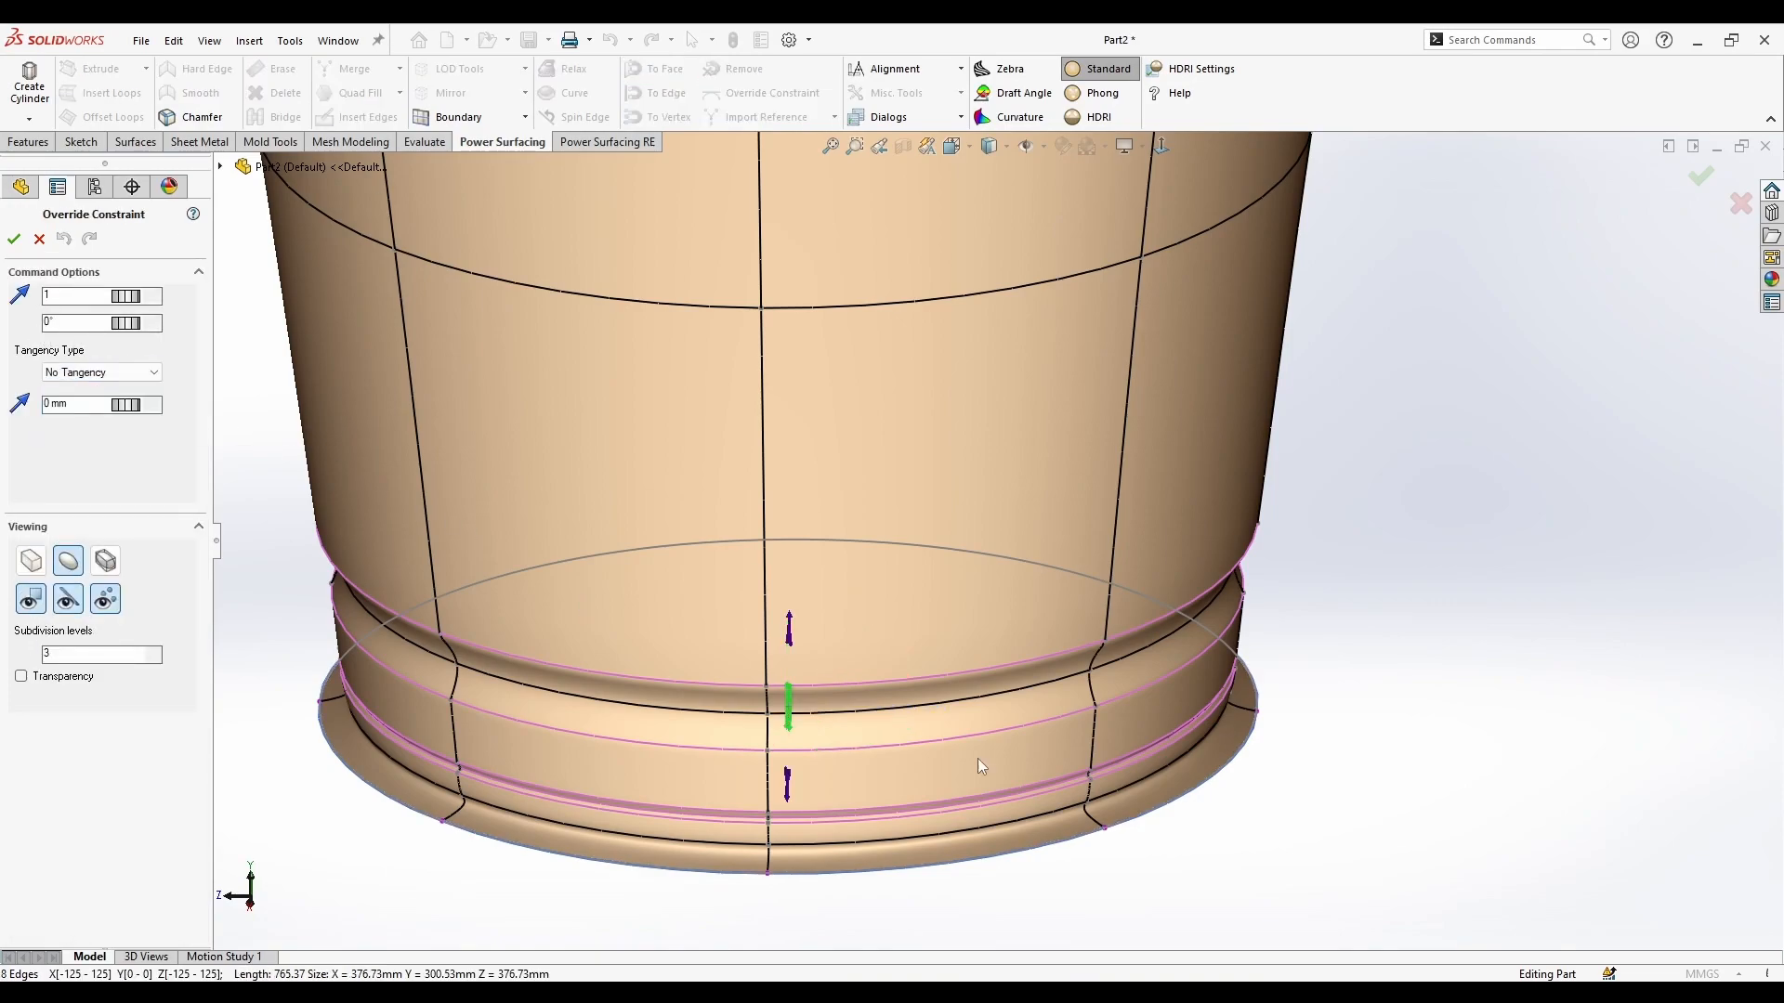
left_click(13, 240)
Step: Try moving the edge loop just above the pot's bottom edge vertically, and undo the moves
left_click(1029, 853)
double_click(1028, 848)
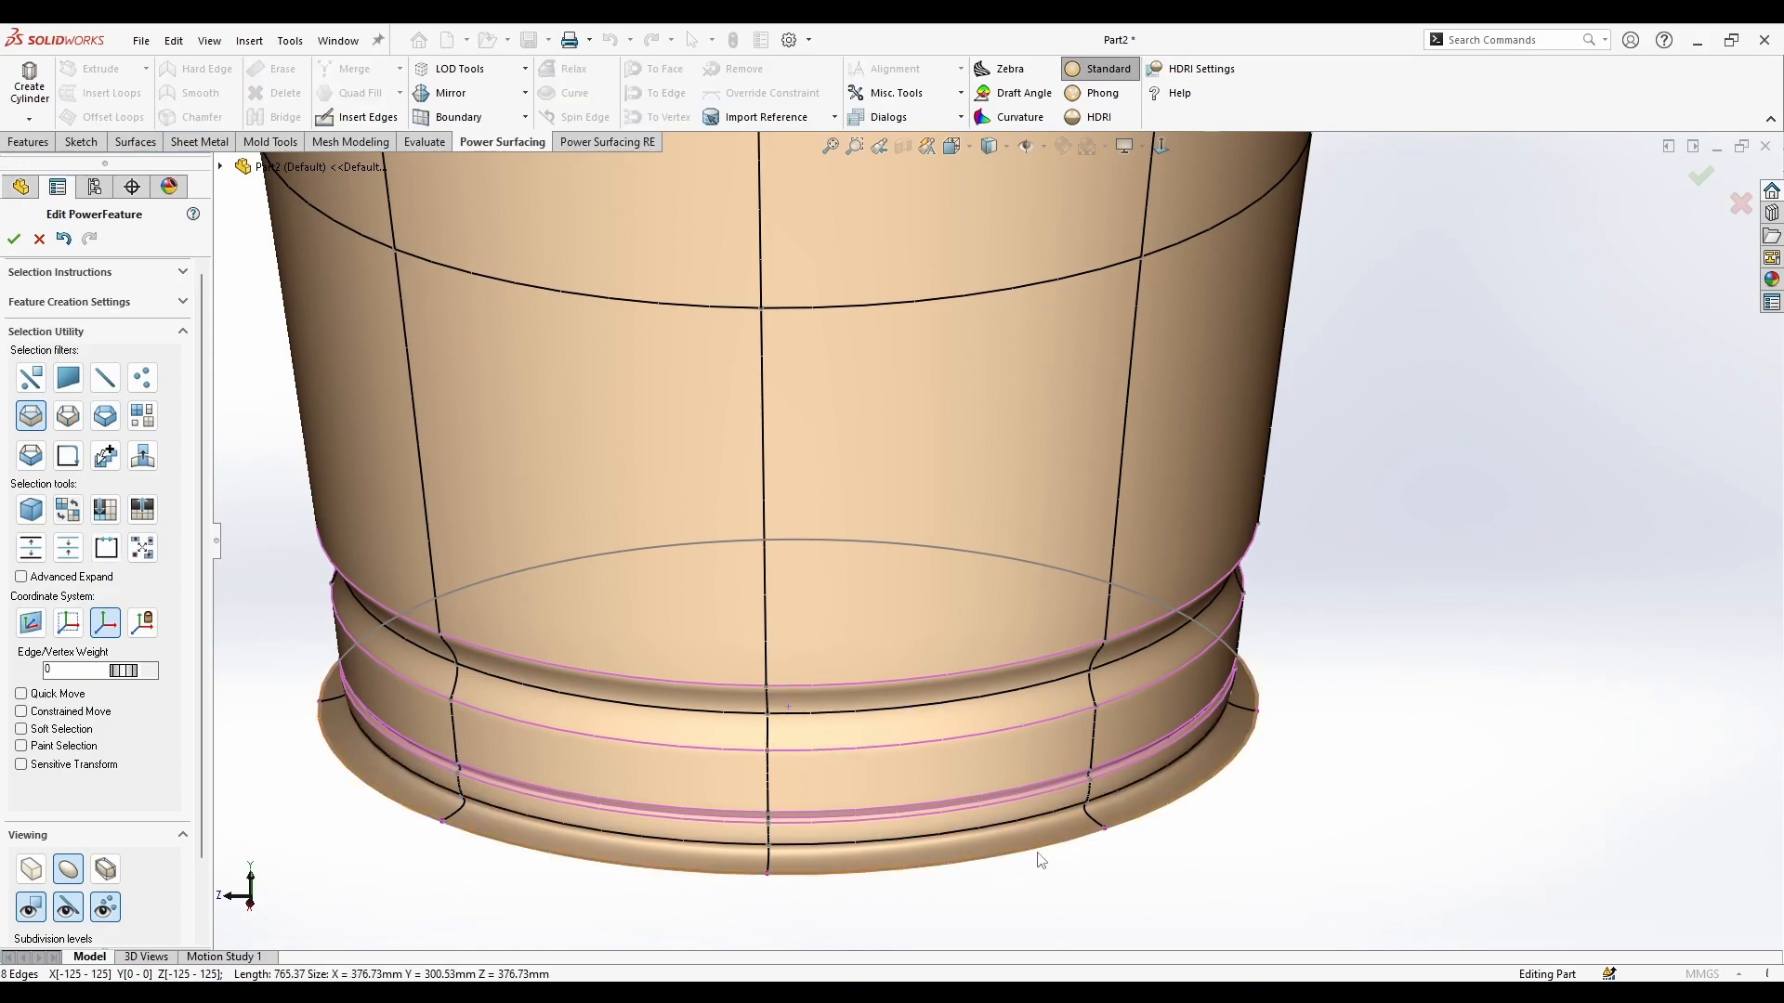
middle_click_drag(818, 711, 979, 764)
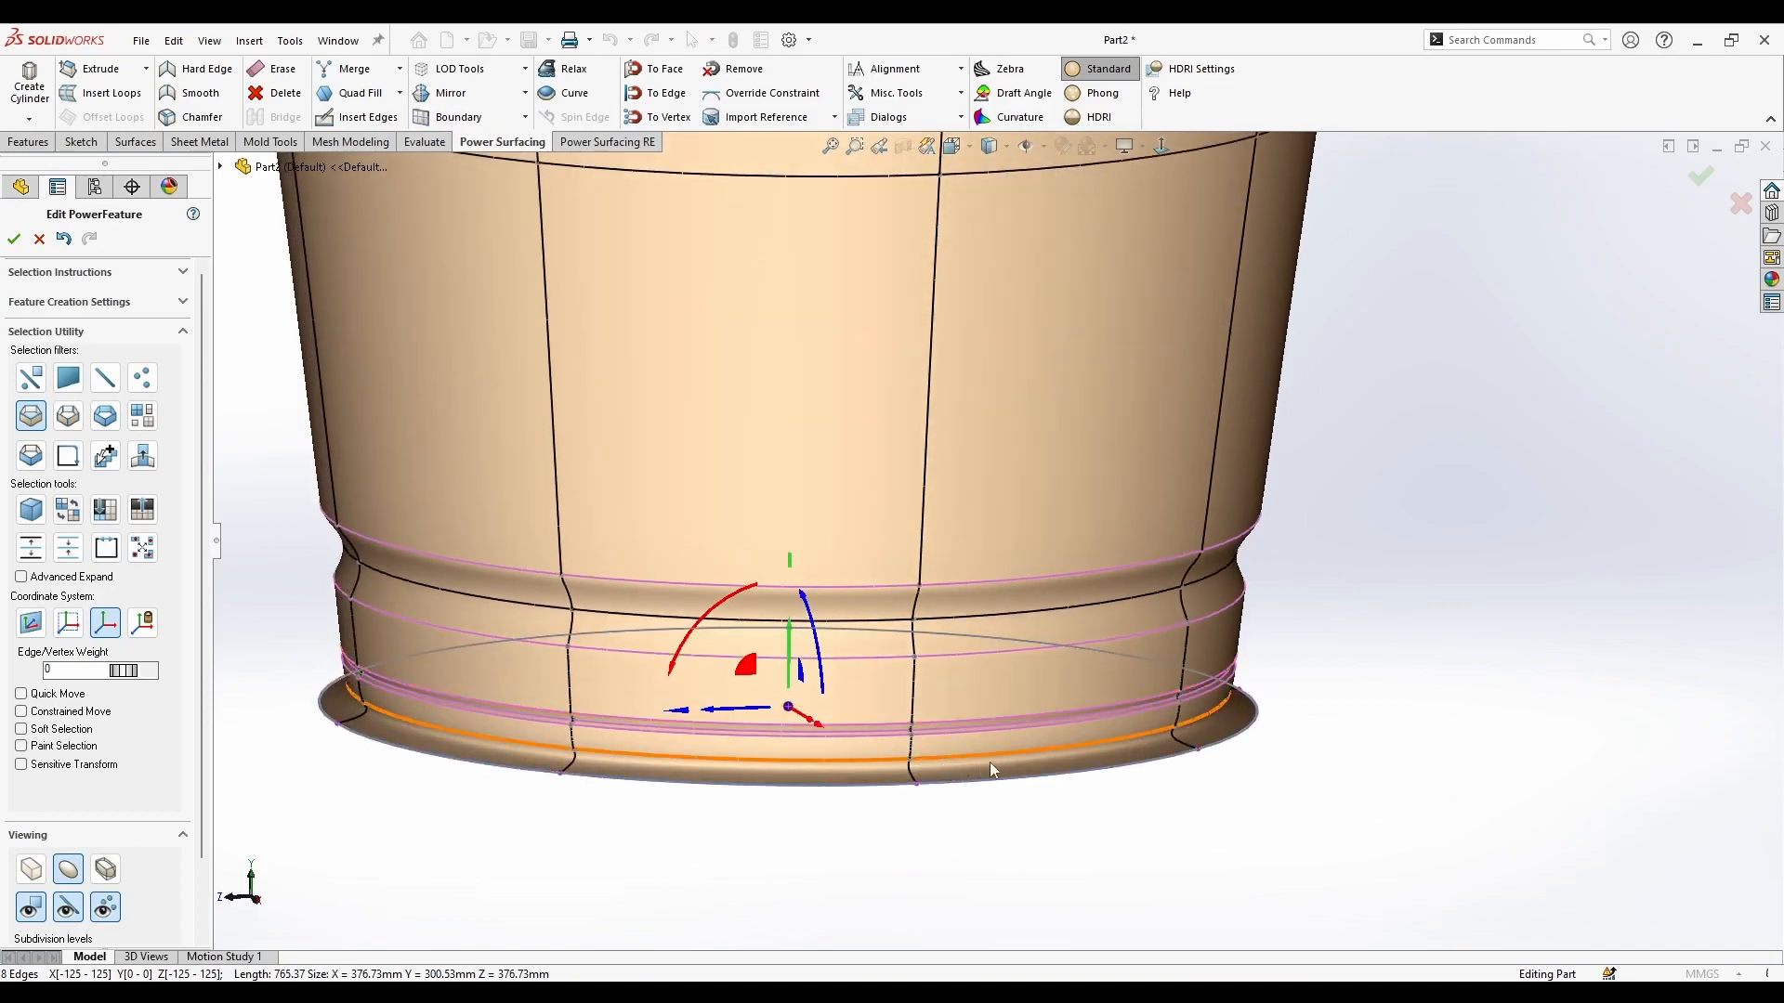
left_click_drag(761, 687, 791, 670)
middle_click_drag(966, 815, 786, 750)
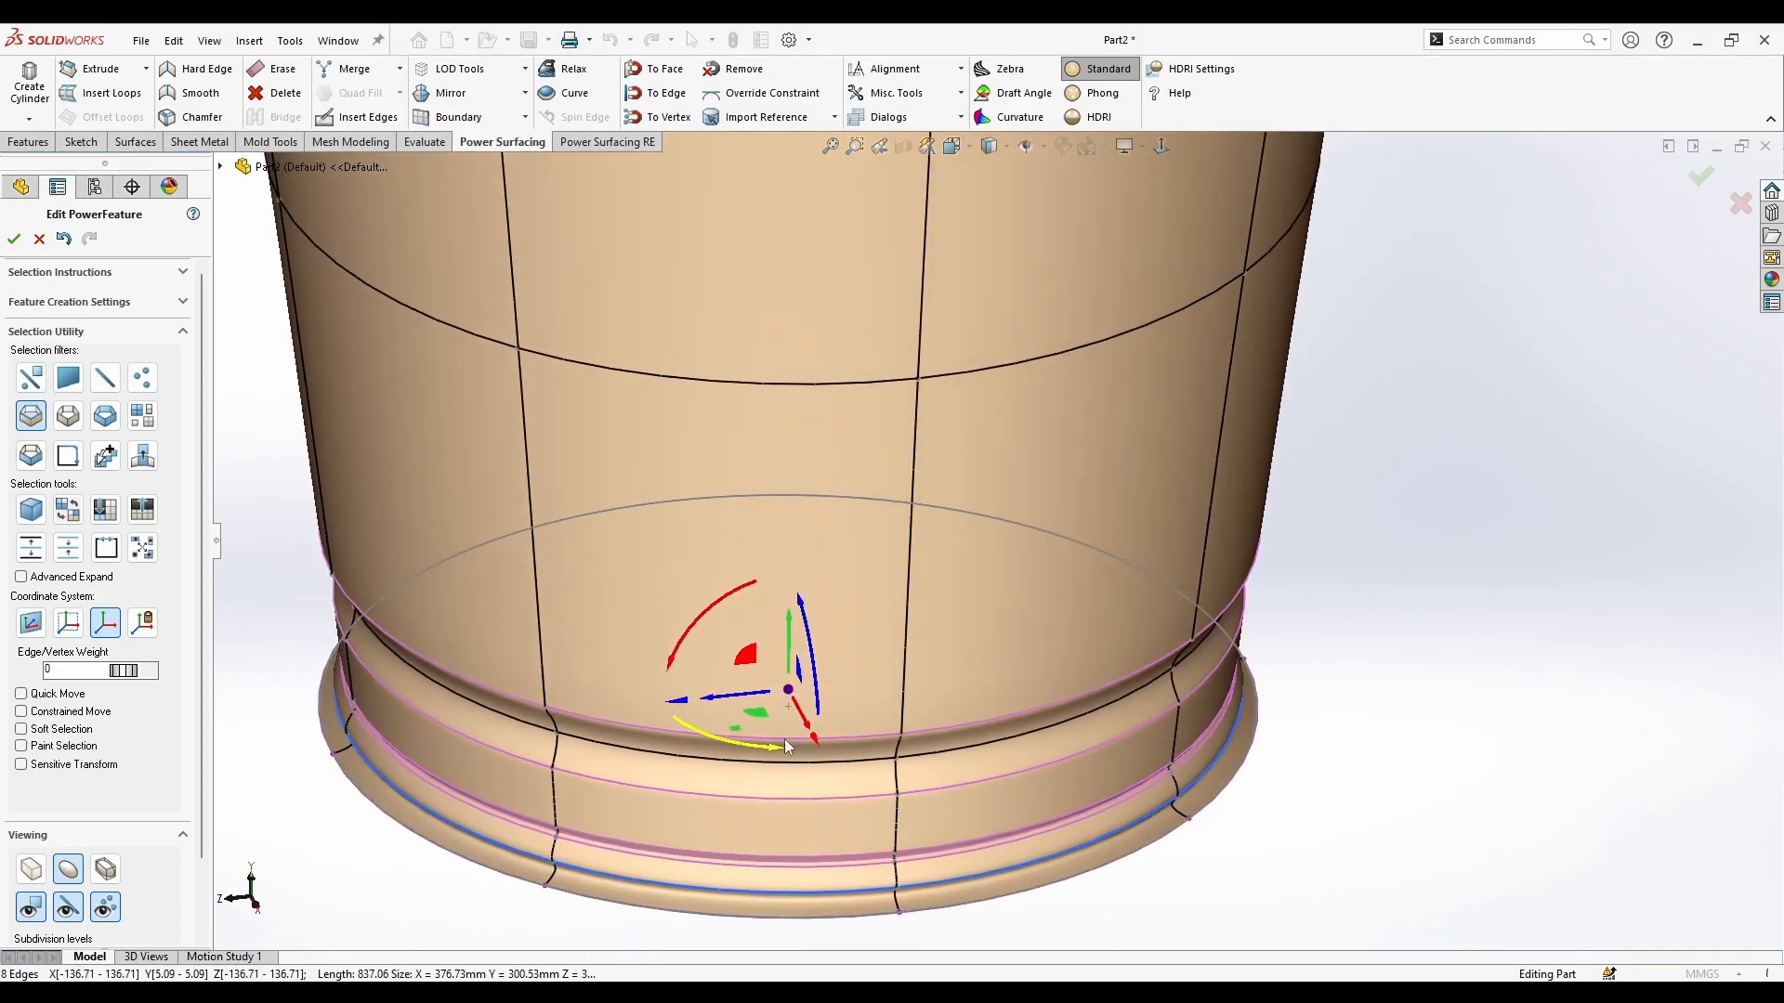
left_click_drag(786, 692, 784, 716)
middle_click_drag(1013, 808, 1092, 728)
key("ctrl+z")
key("ctrl+z")
Step: Check the whole pot from the right and at an angle, and accept the PowerFeature edit
left_click(1456, 807)
scroll(1300, 701, "up", 5)
middle_click_drag(1294, 697, 1154, 600)
key("ctrl+4")
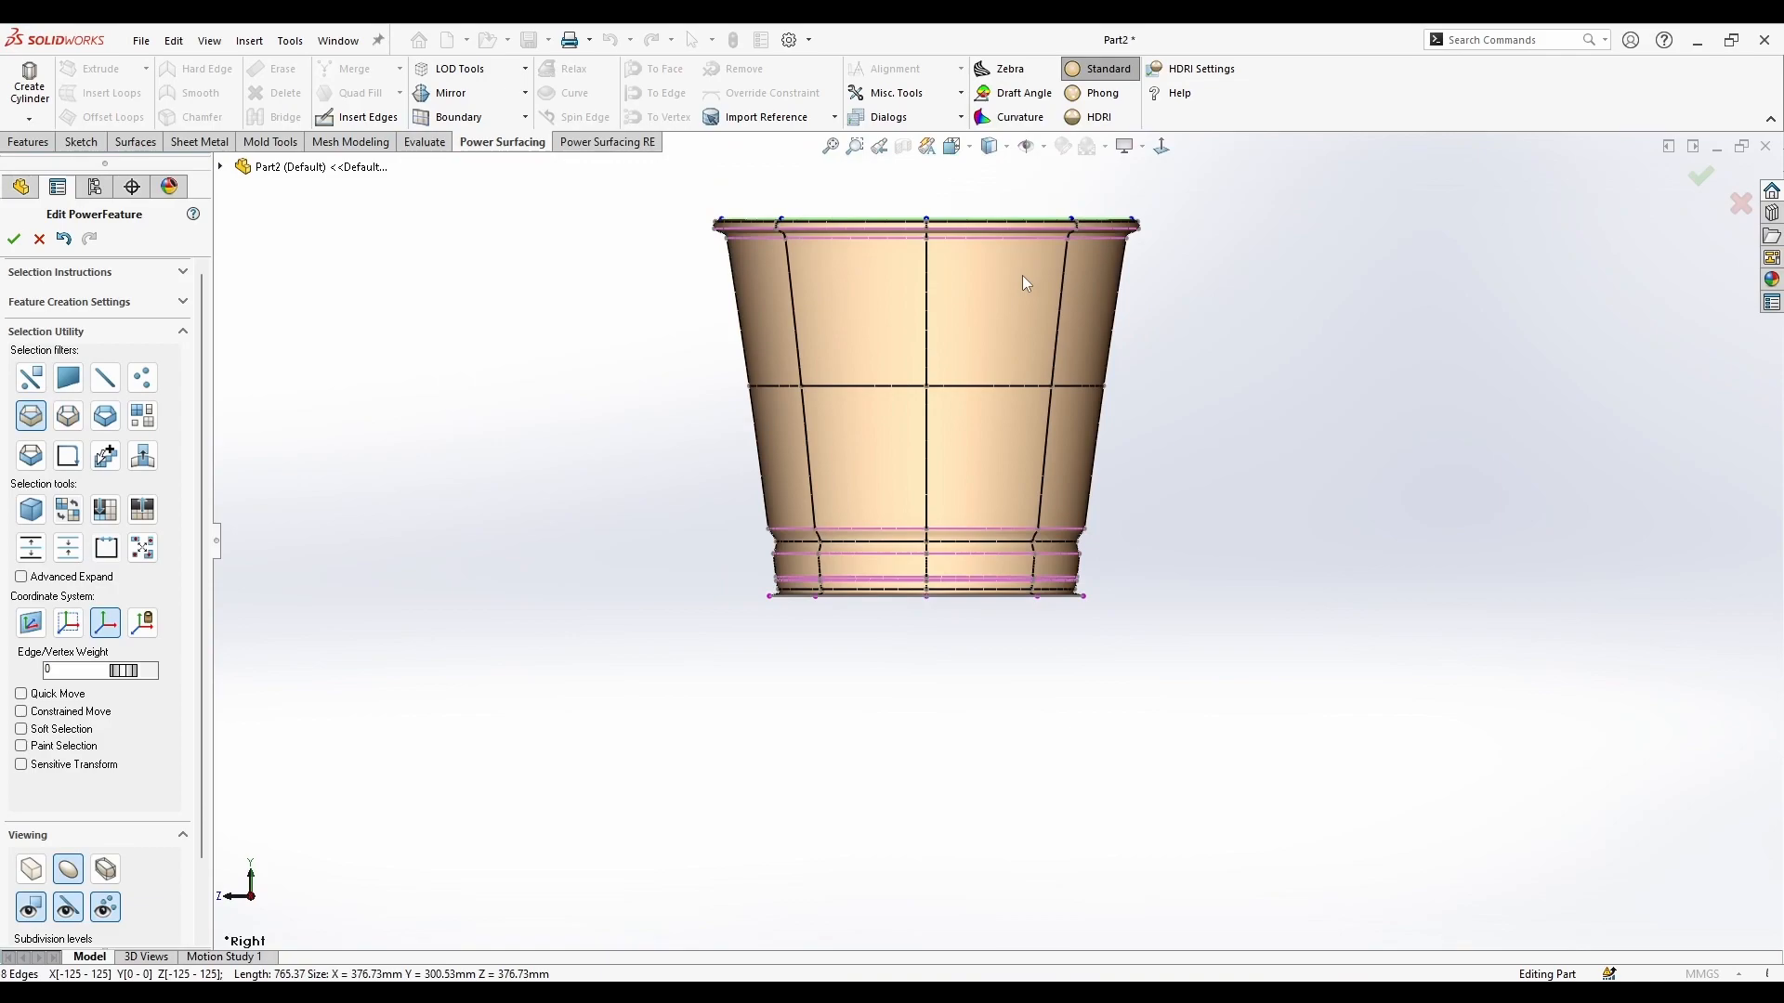
middle_click_drag(1044, 308, 1099, 855)
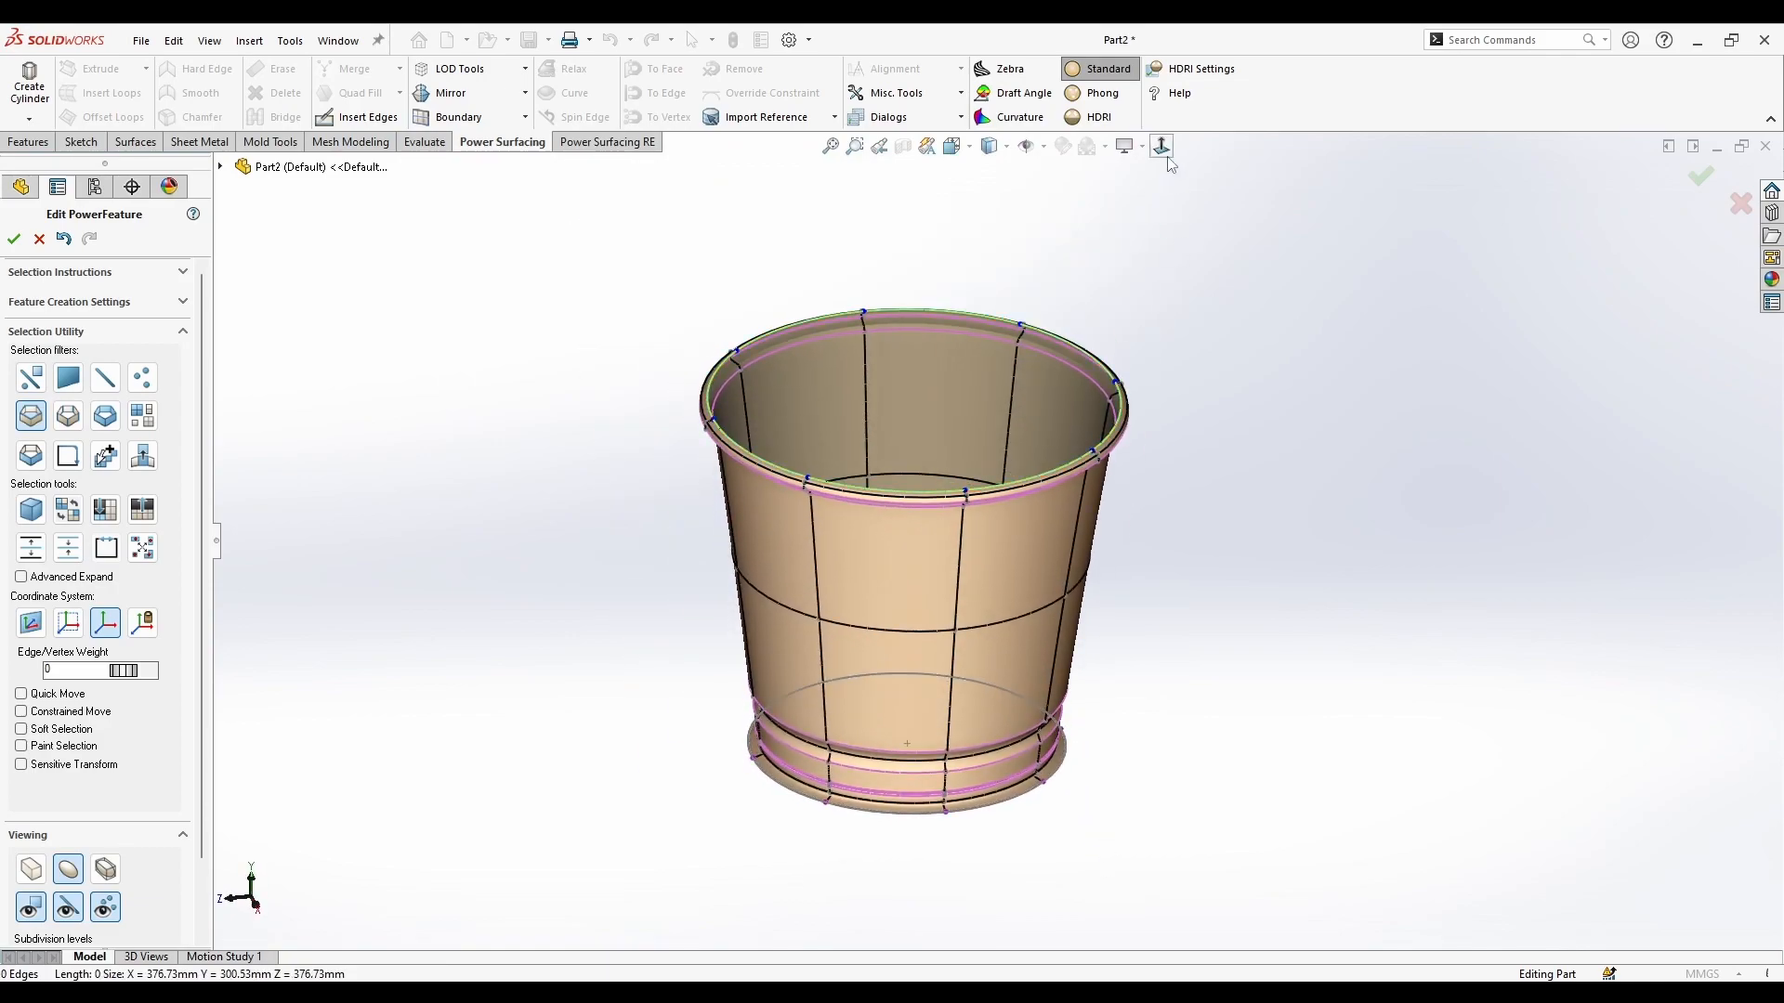
left_click(1699, 182)
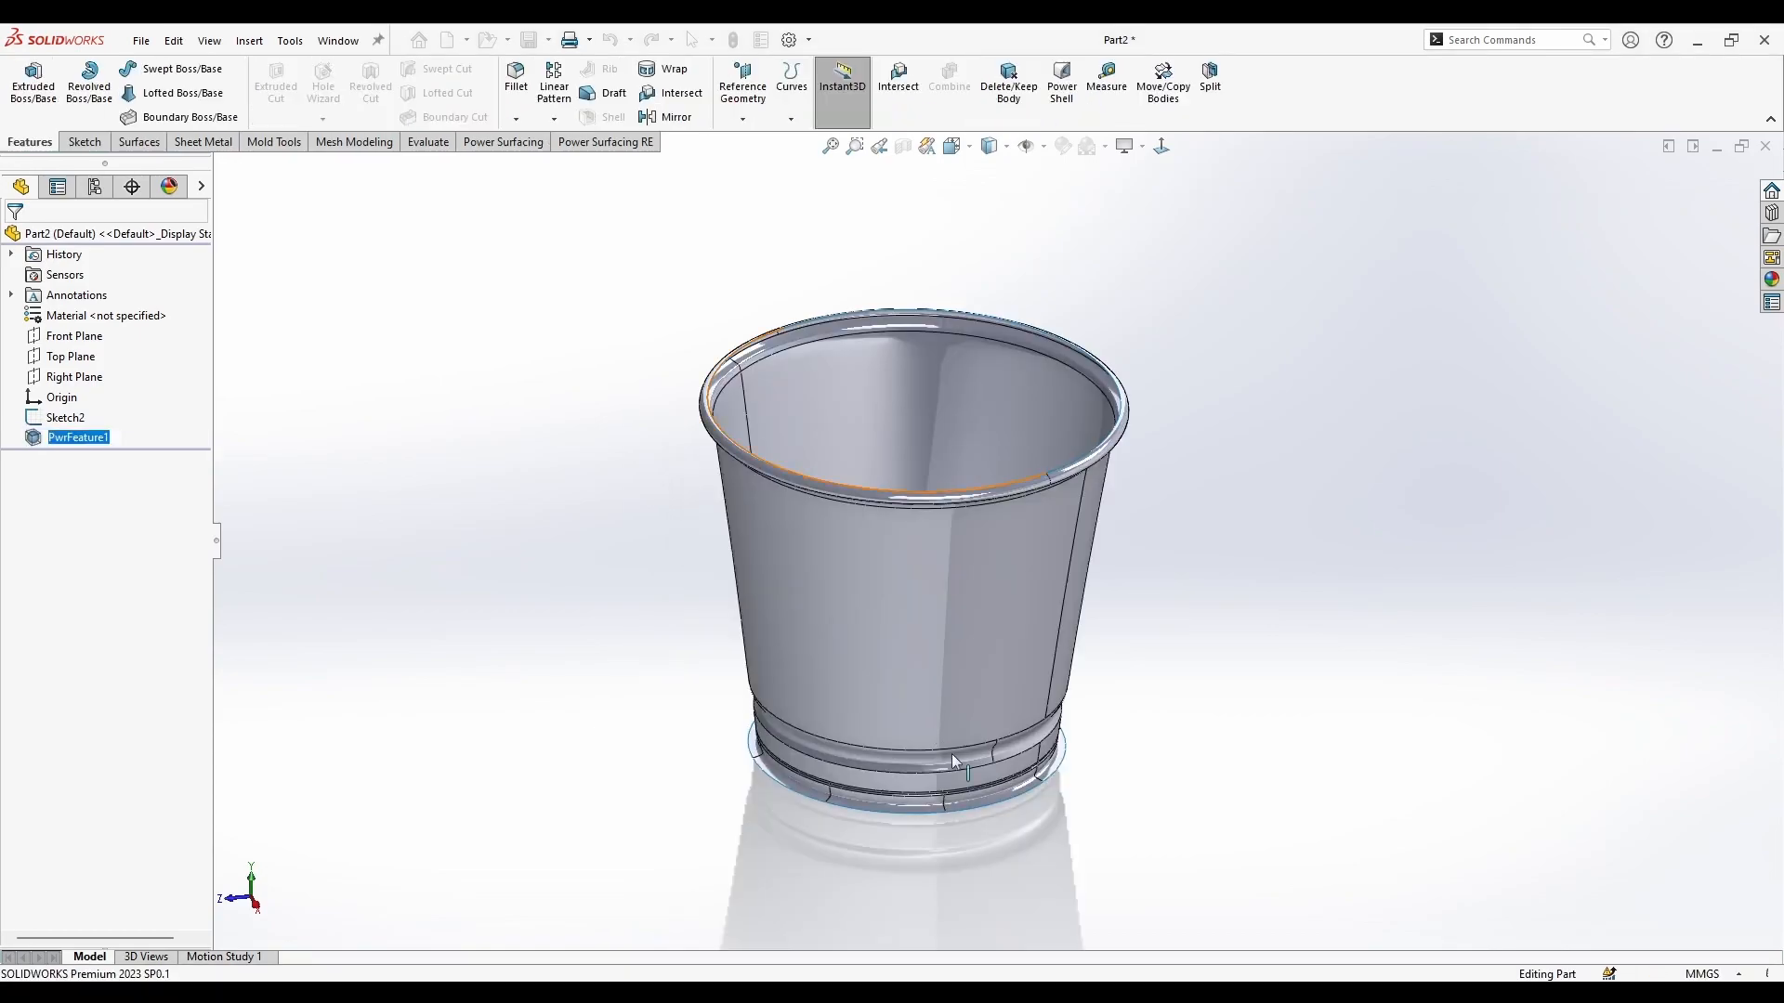
Step: Close the pot's open base with a Filled Surface bounded by its eight outer bottom edges, using Contact edge settings
middle_click_drag(970, 666, 1044, 605)
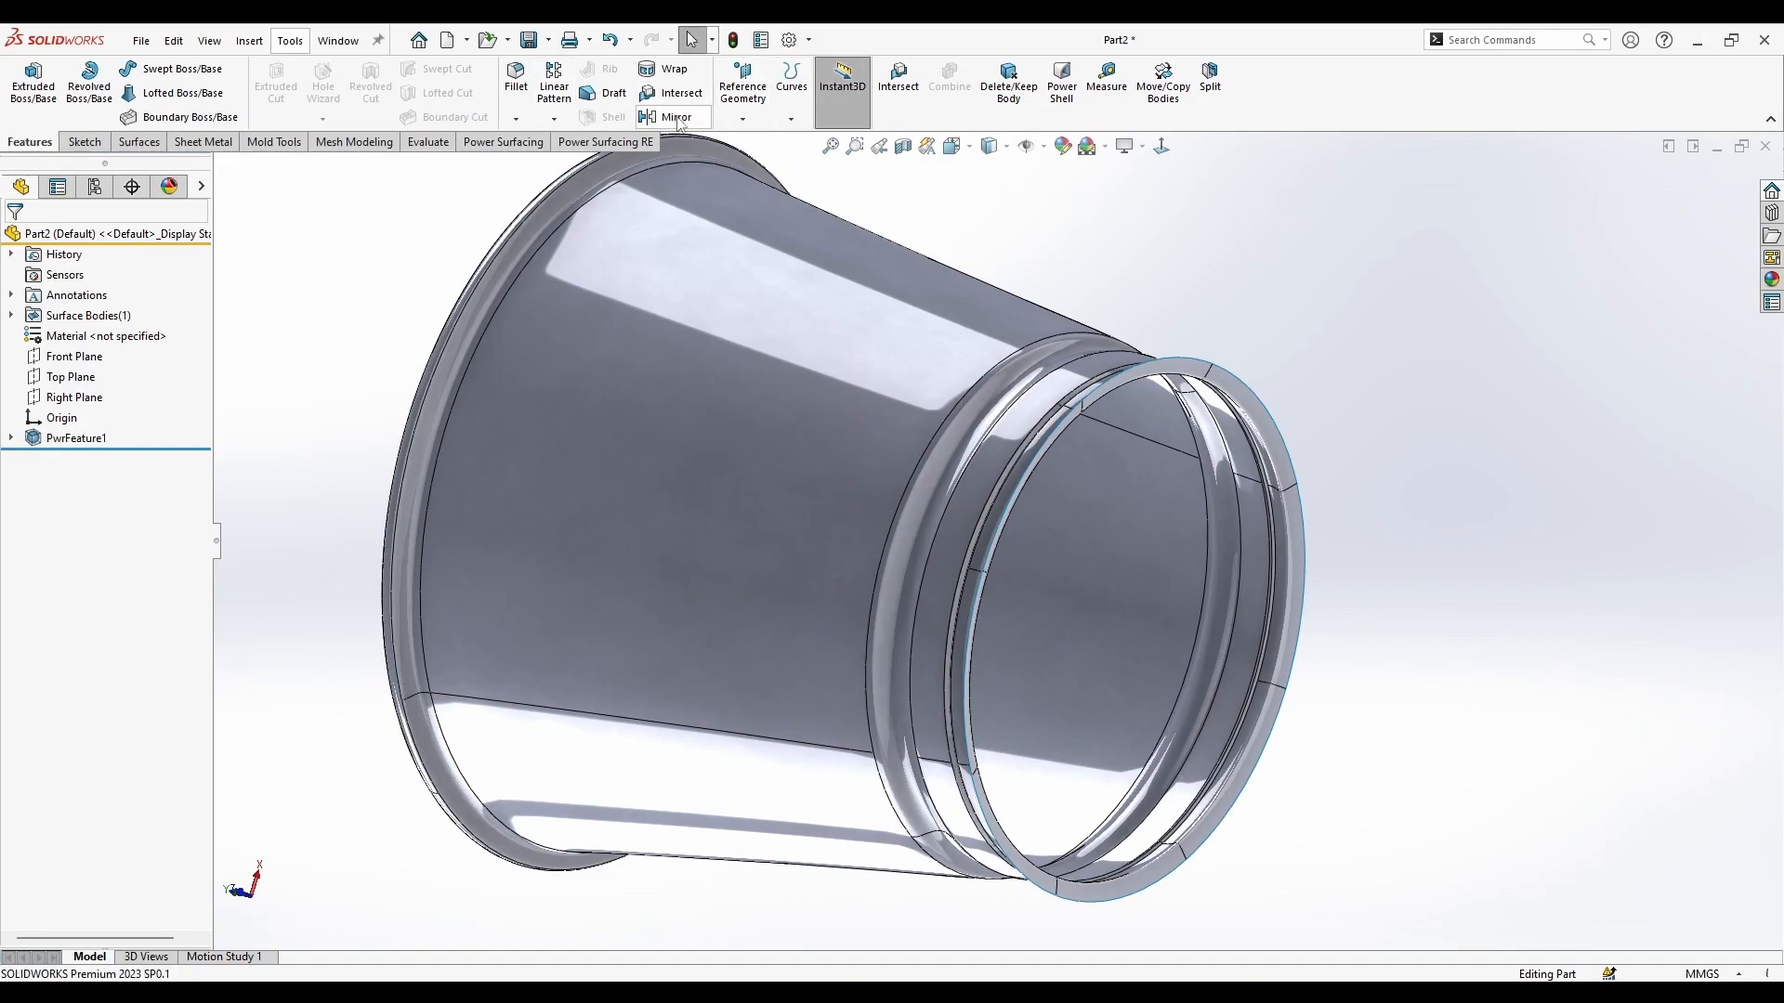
left_click(144, 143)
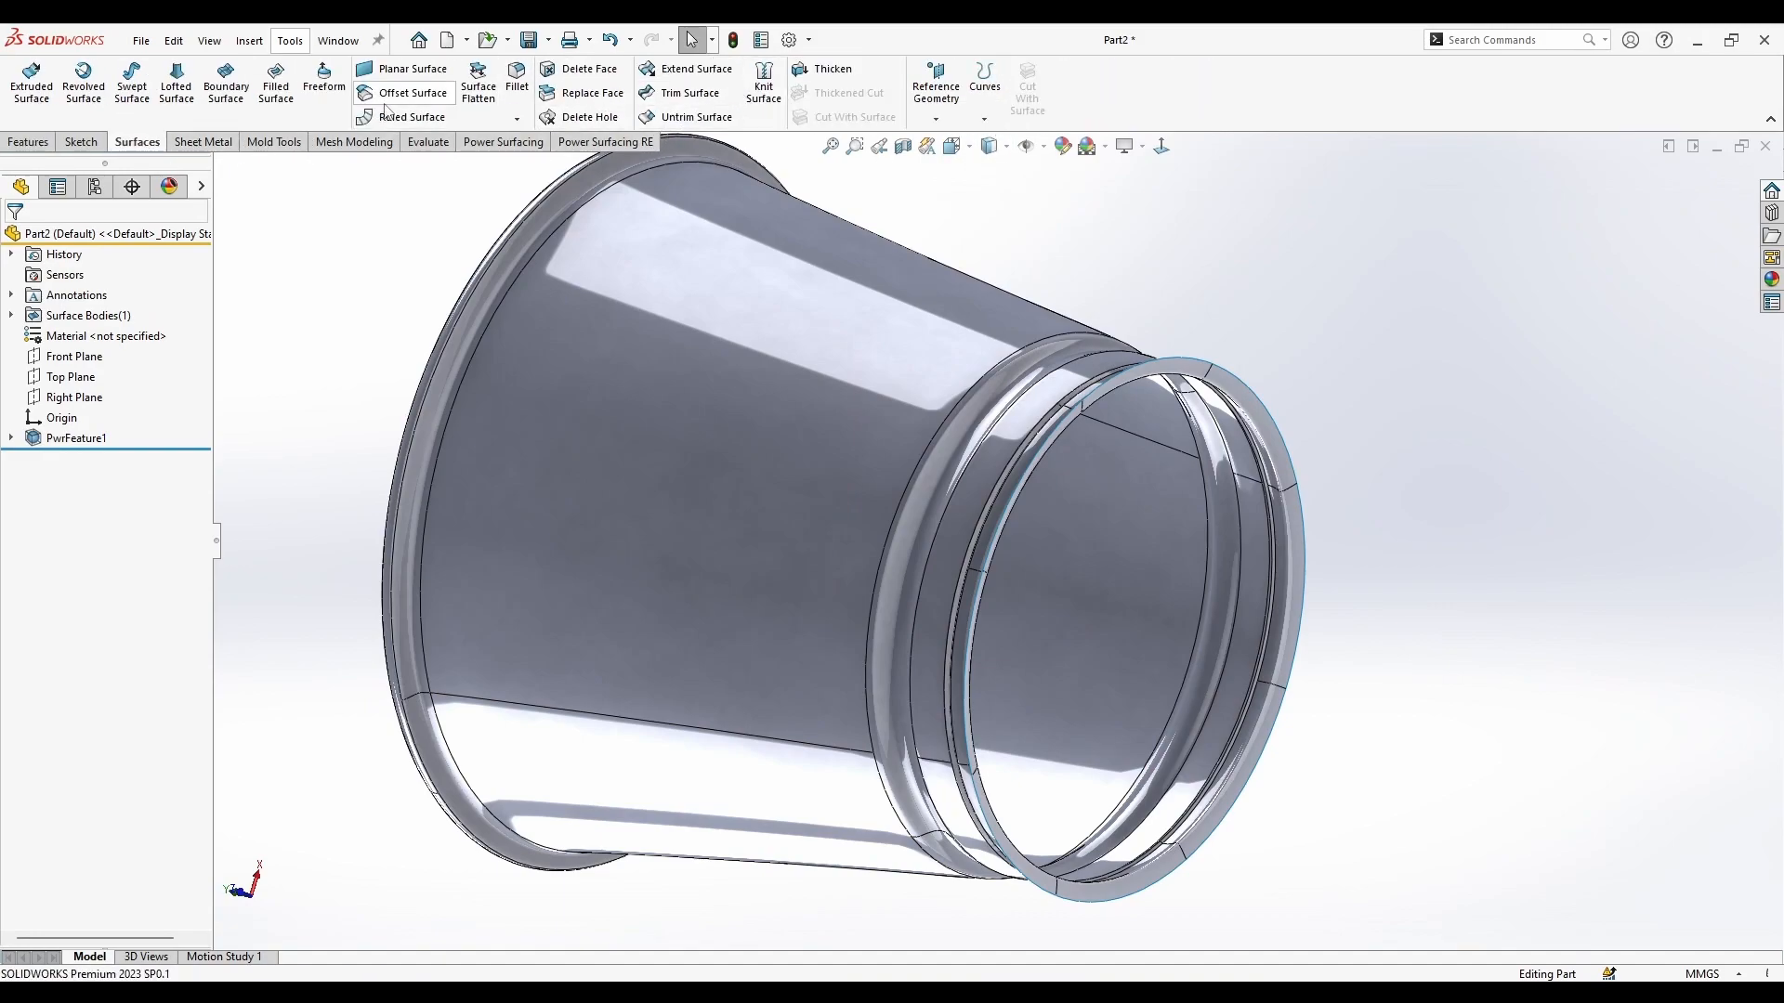
left_click(276, 89)
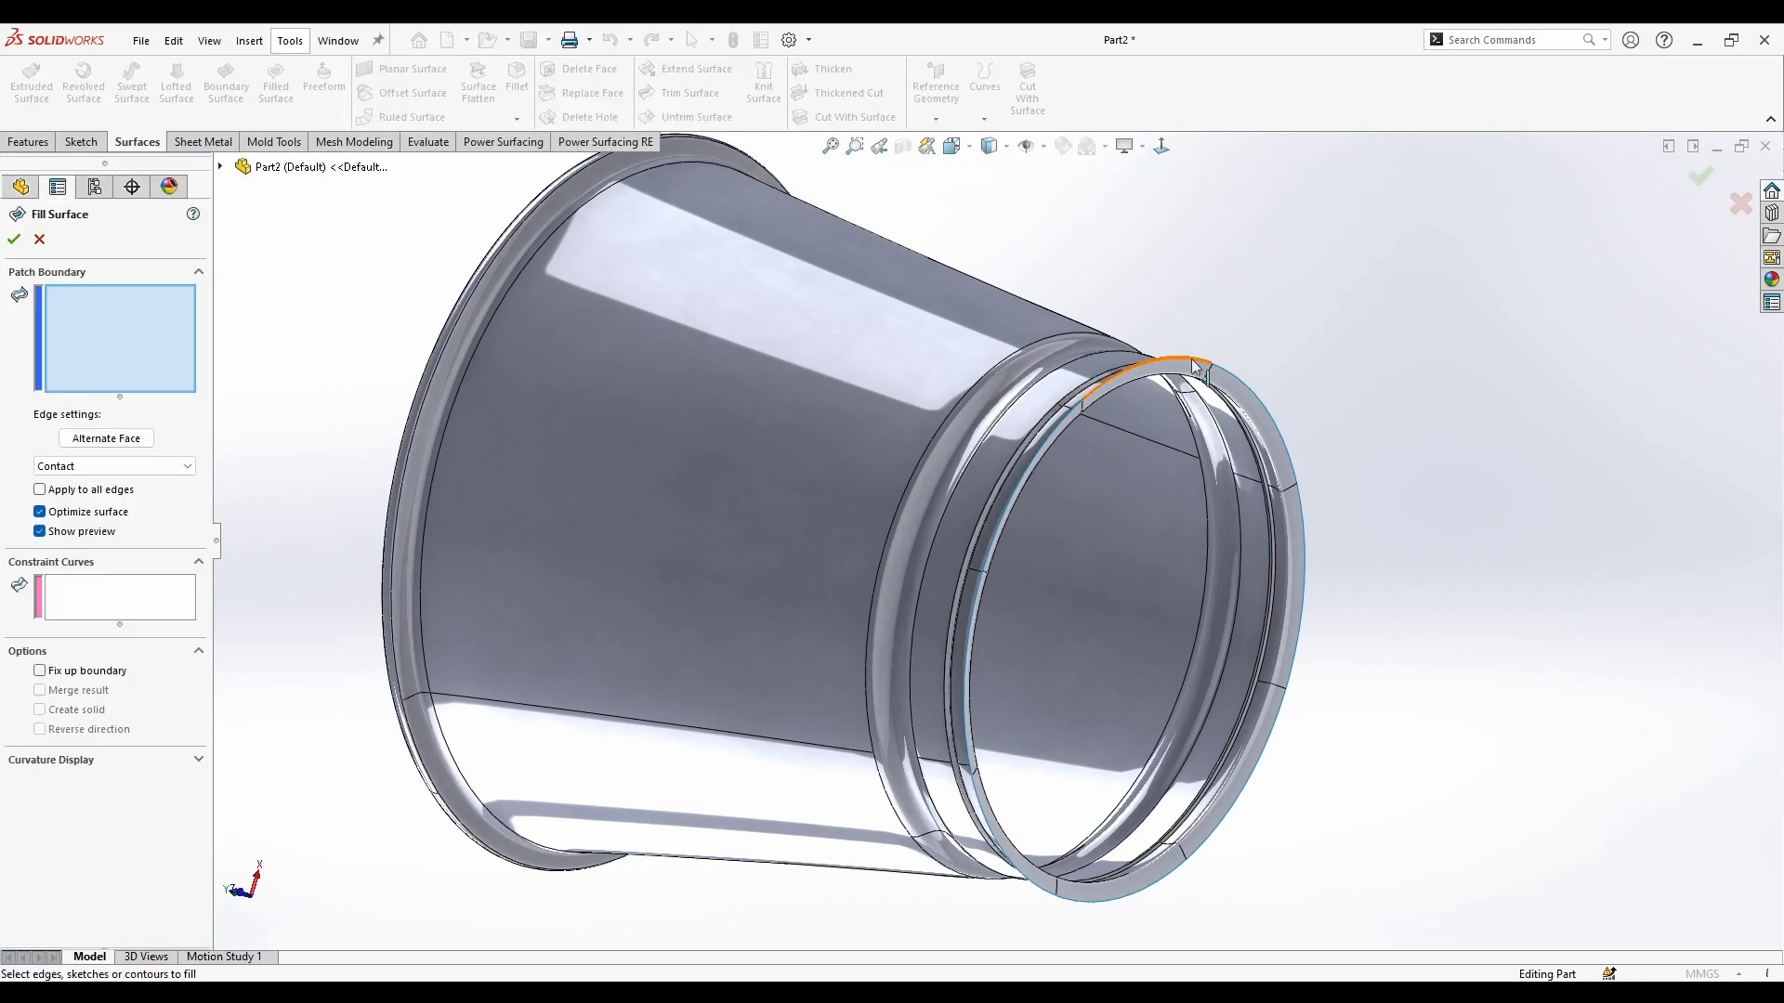
left_click(1185, 365)
left_click(1268, 441)
left_click(1306, 558)
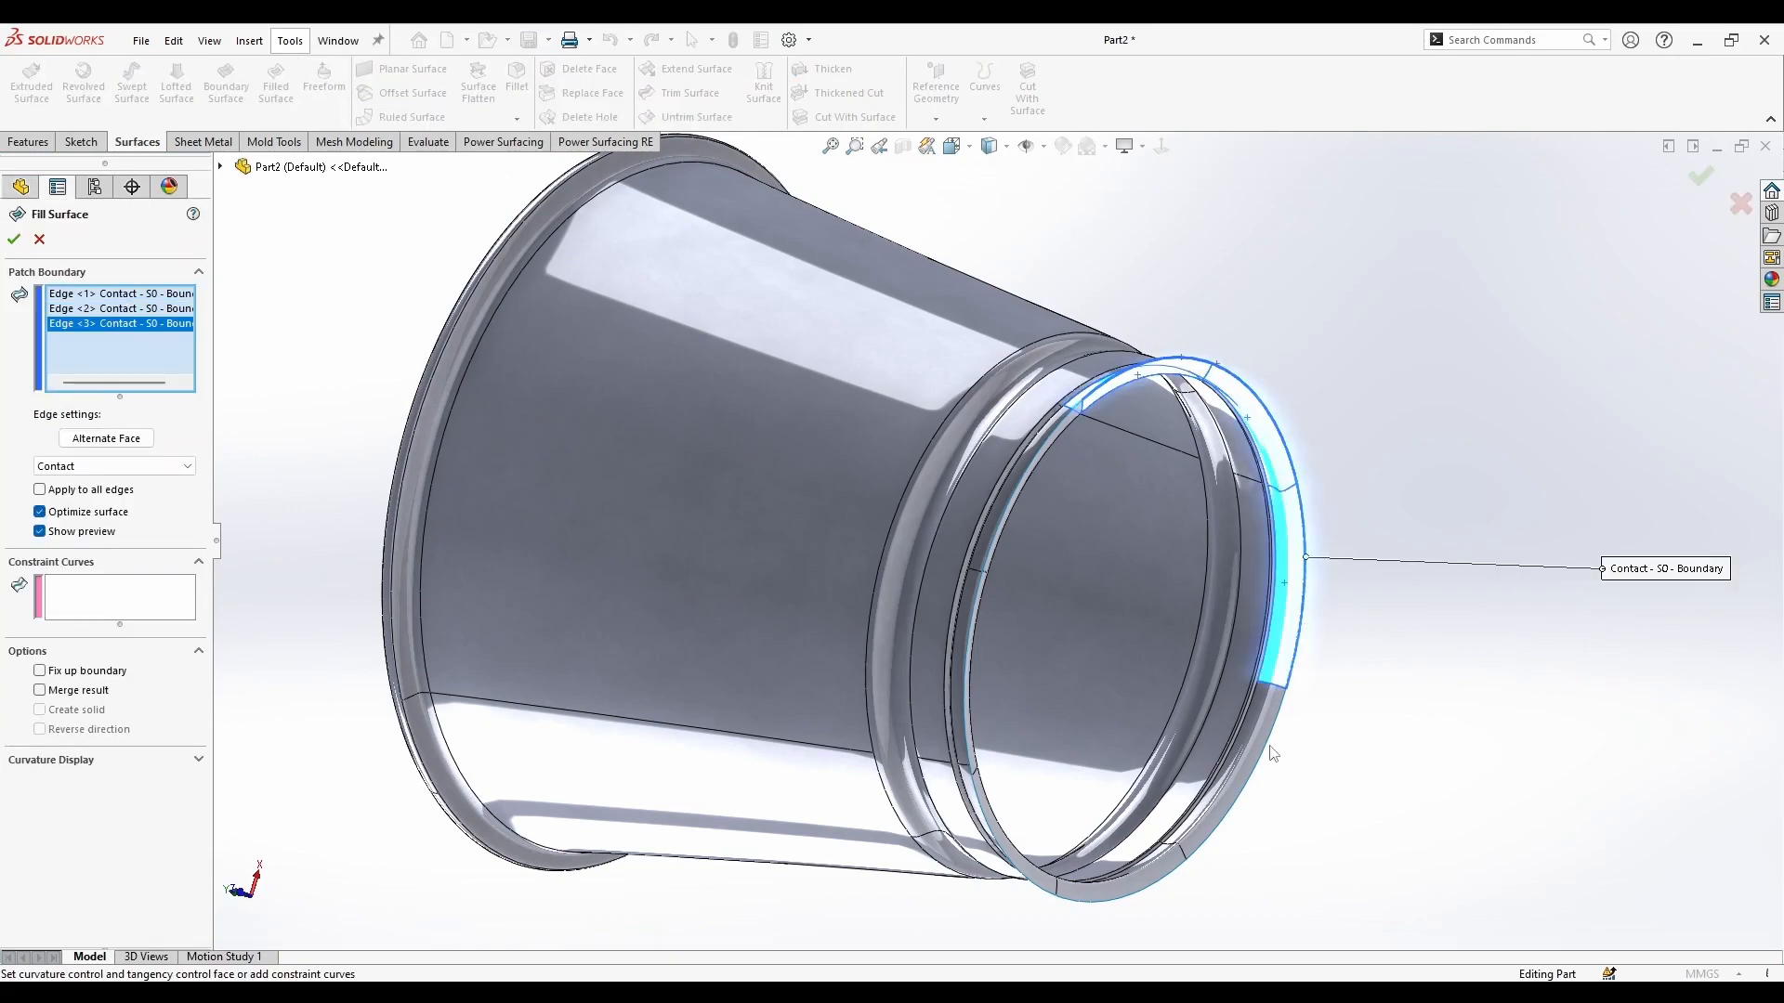
left_click(1273, 754)
scroll(1161, 817, "down", 5)
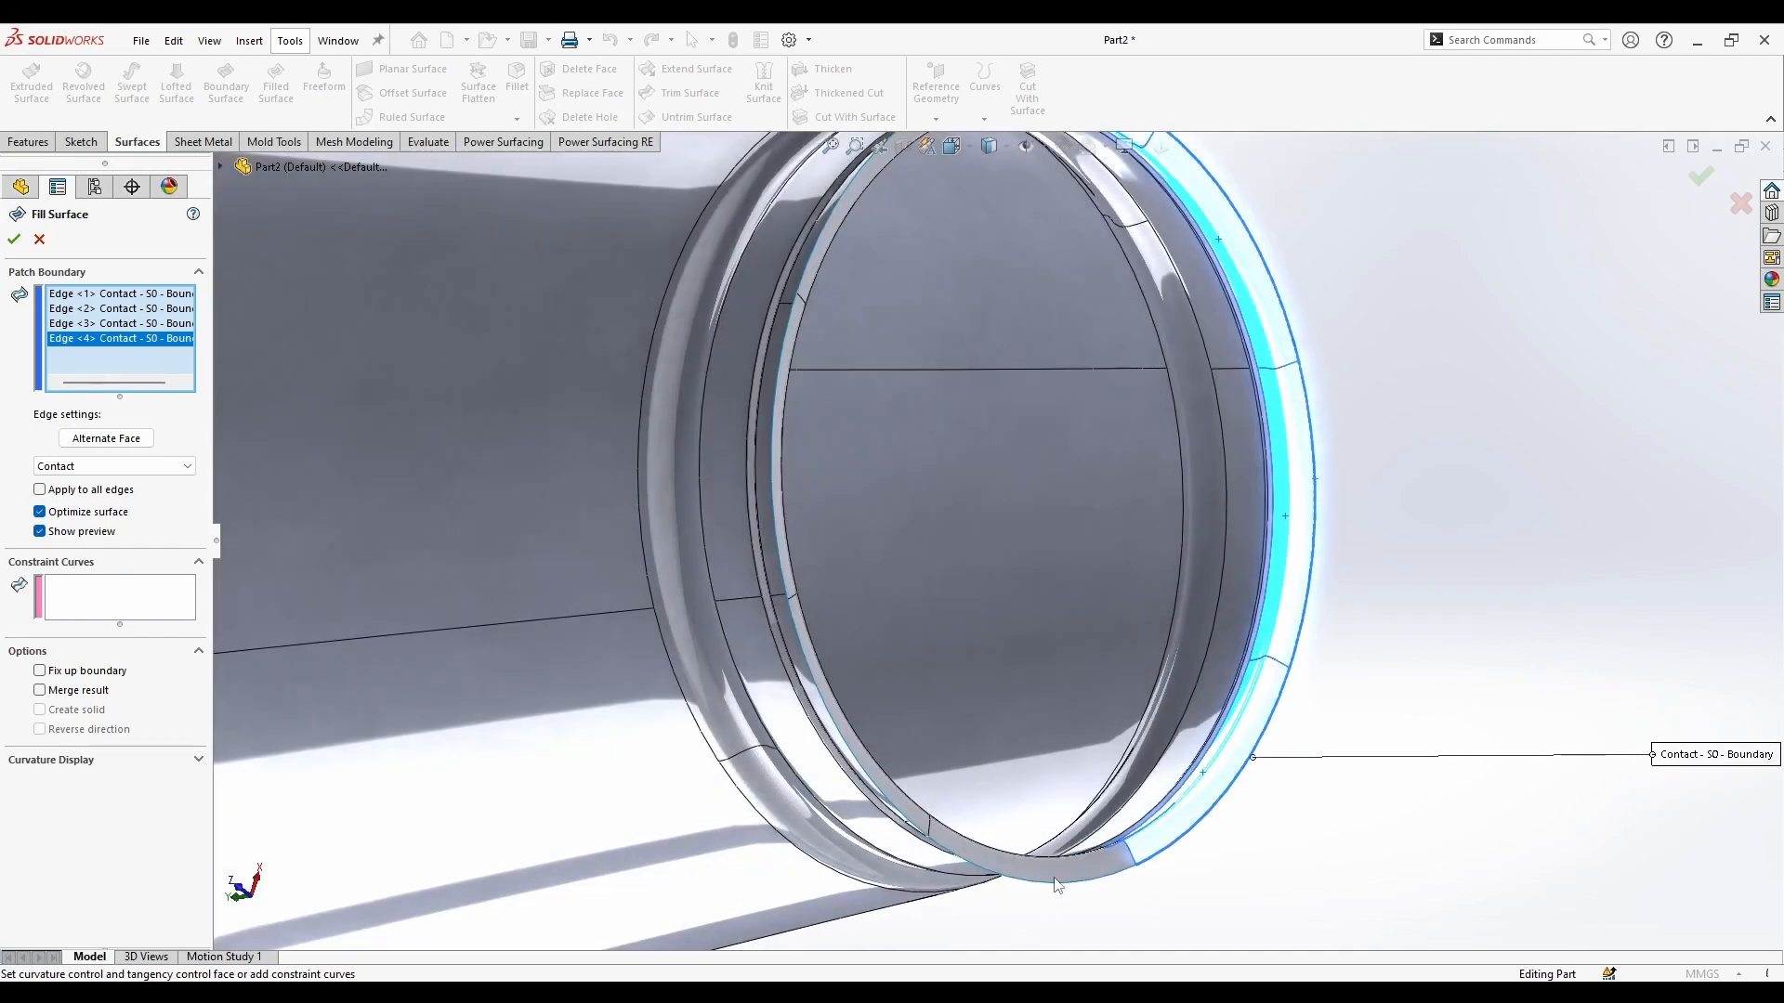
left_click(929, 822)
left_click(886, 793)
left_click(781, 563)
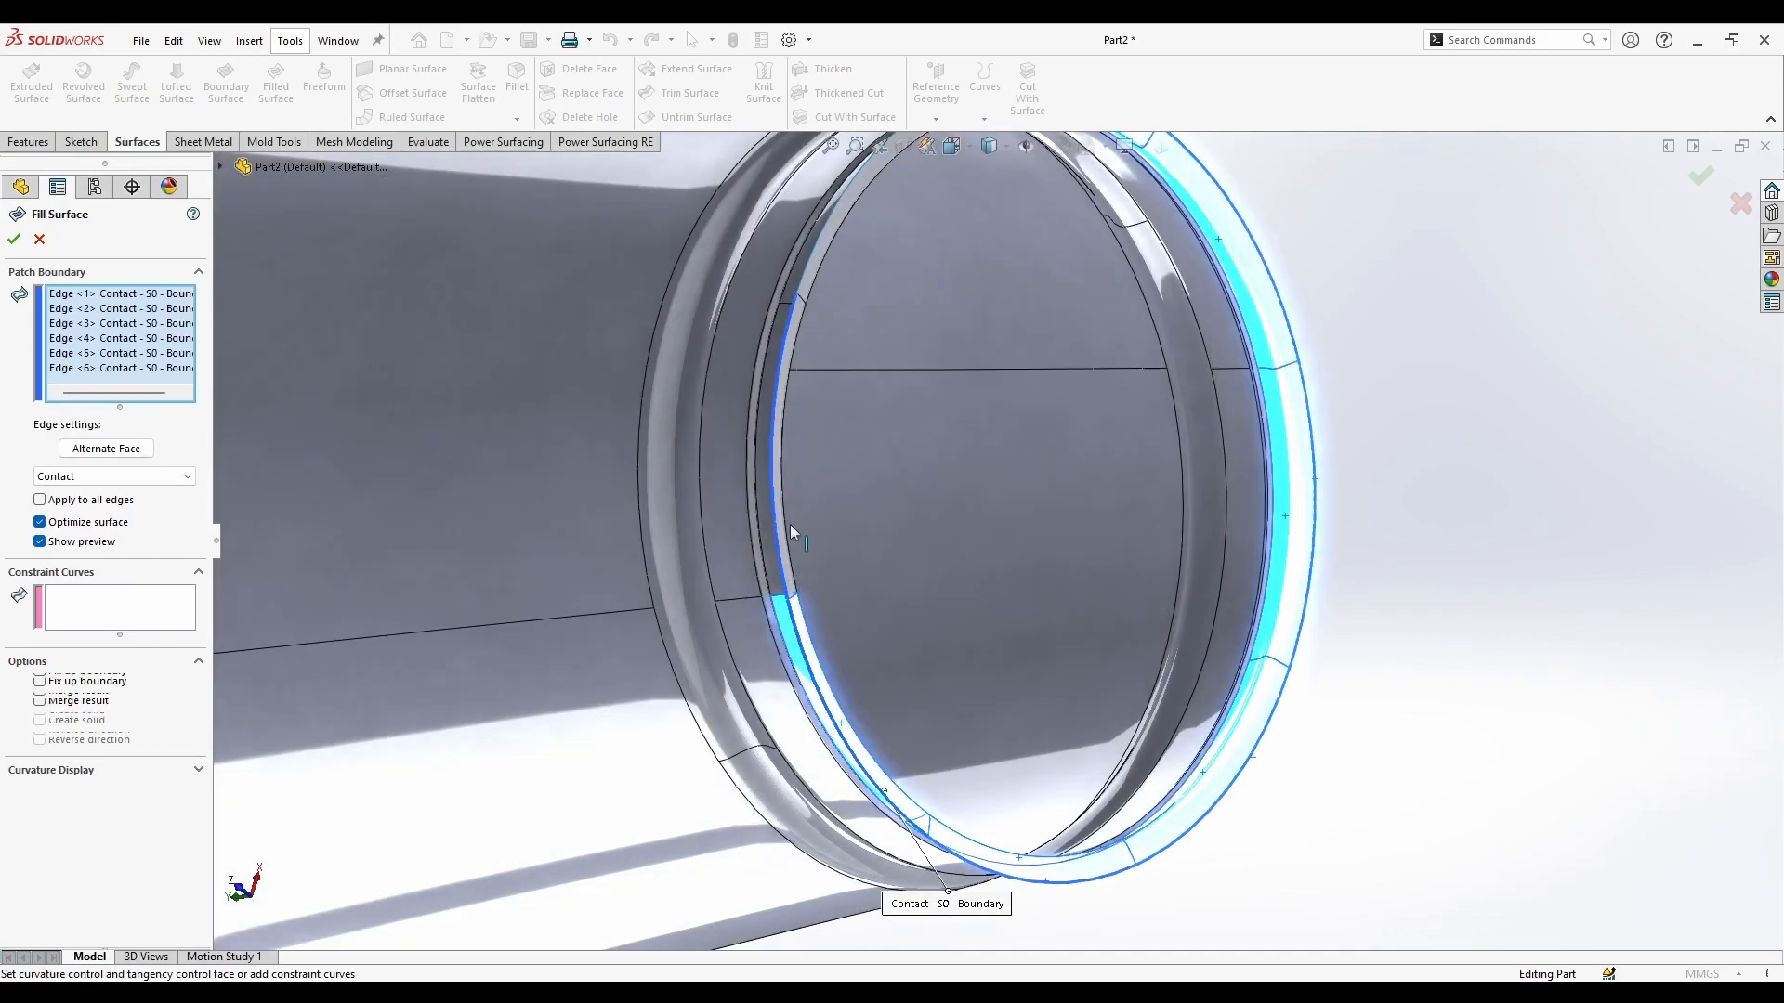
left_click(809, 256)
scroll(851, 275, "up", 8)
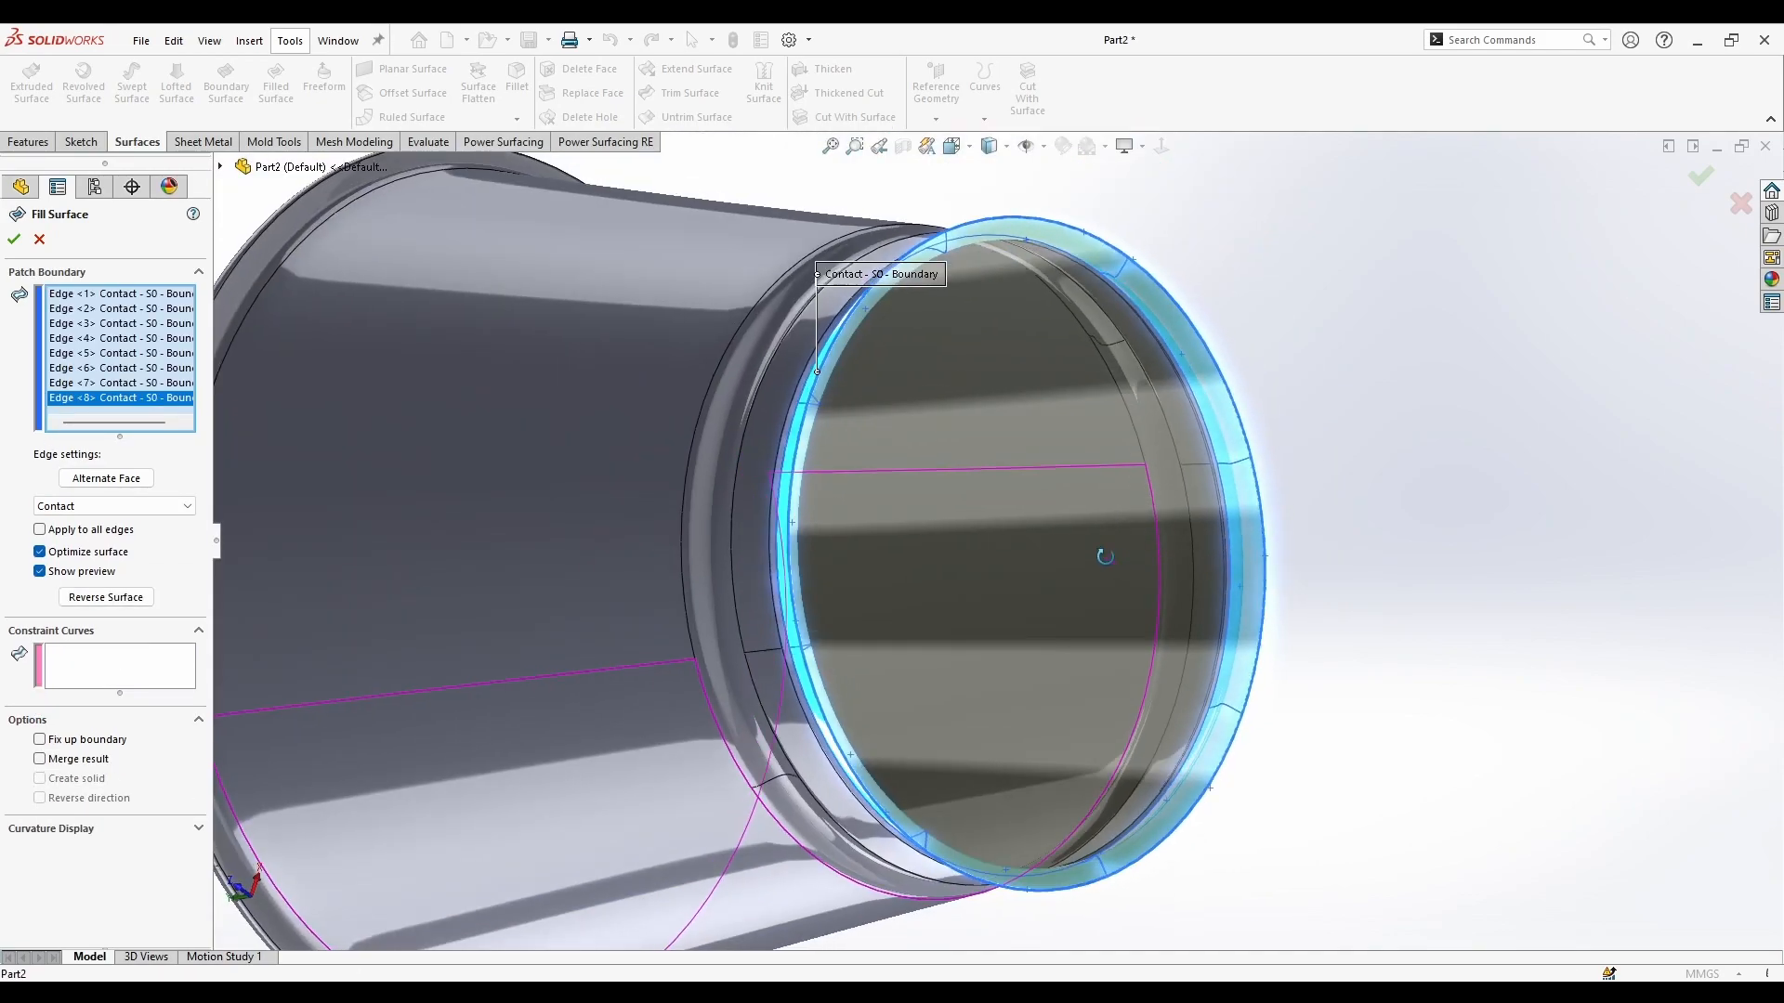
scroll(648, 557, "down", 2)
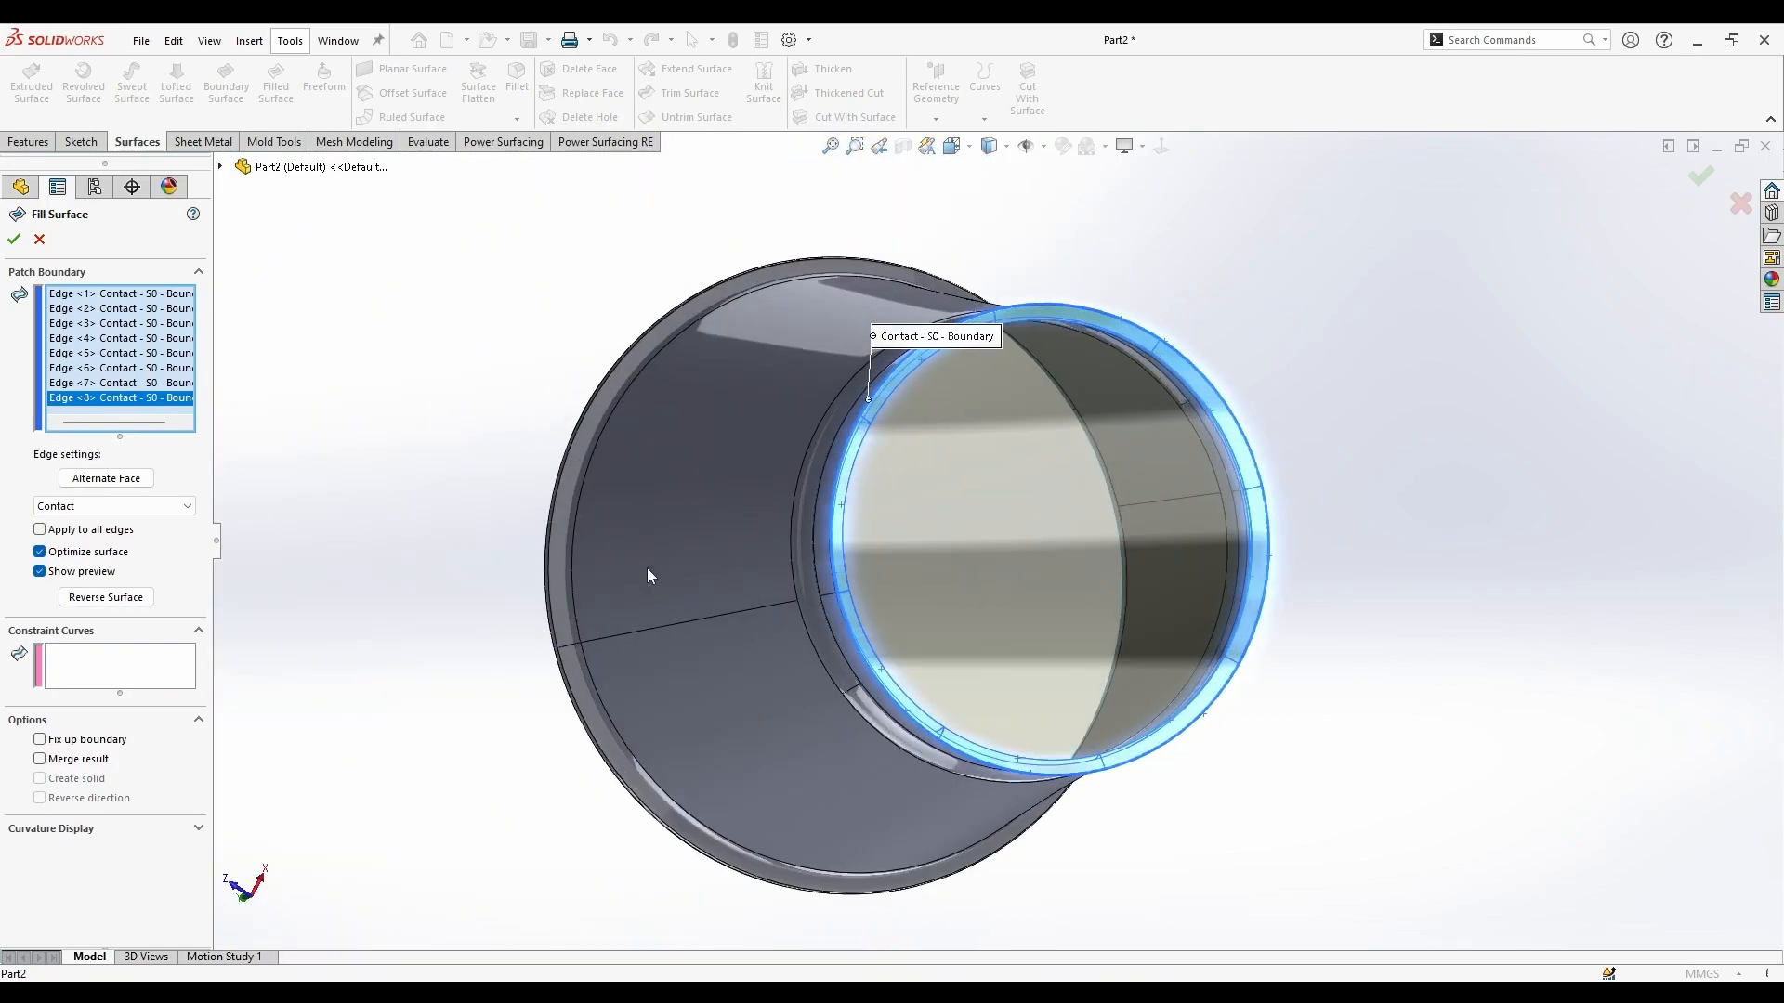
left_click(13, 240)
Step: Knit the filled base surface and the pot surface together with merged entities and a 0.10 mm tolerance, and inspect the pot's interior
middle_click_drag(1353, 298, 1102, 347)
scroll(1102, 347, "up", 2)
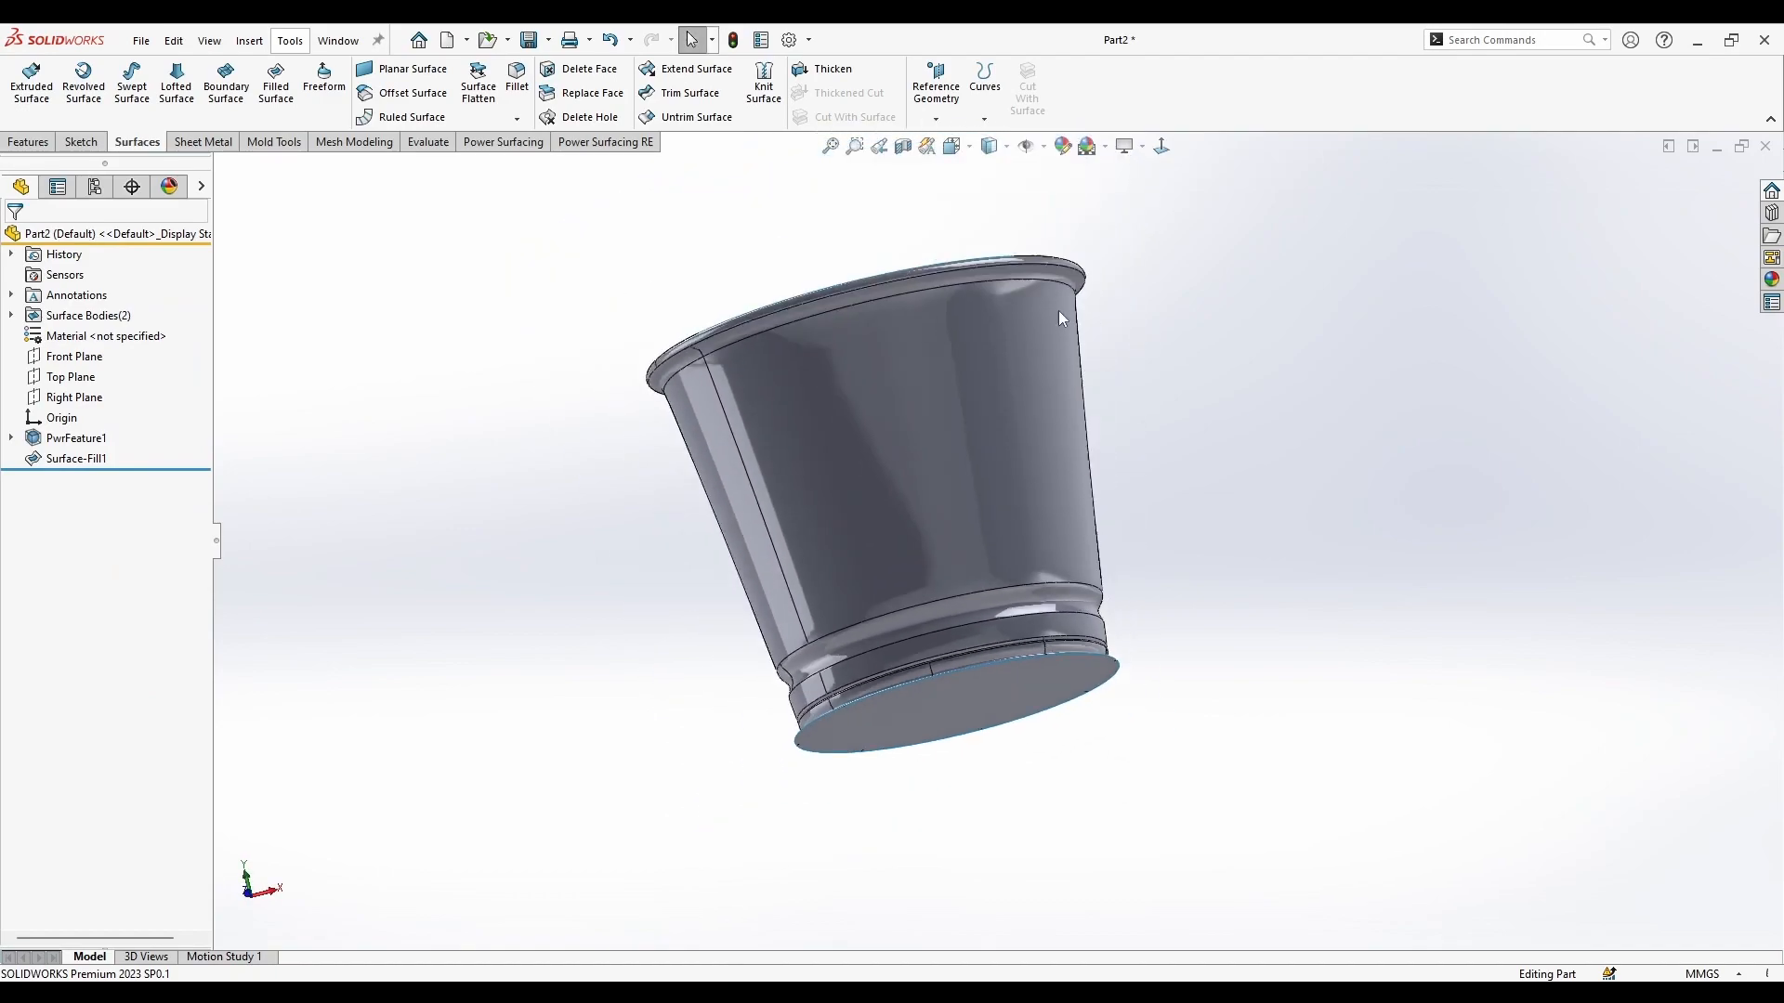
left_click(762, 84)
scroll(1097, 519, "down", 2)
left_click(972, 683)
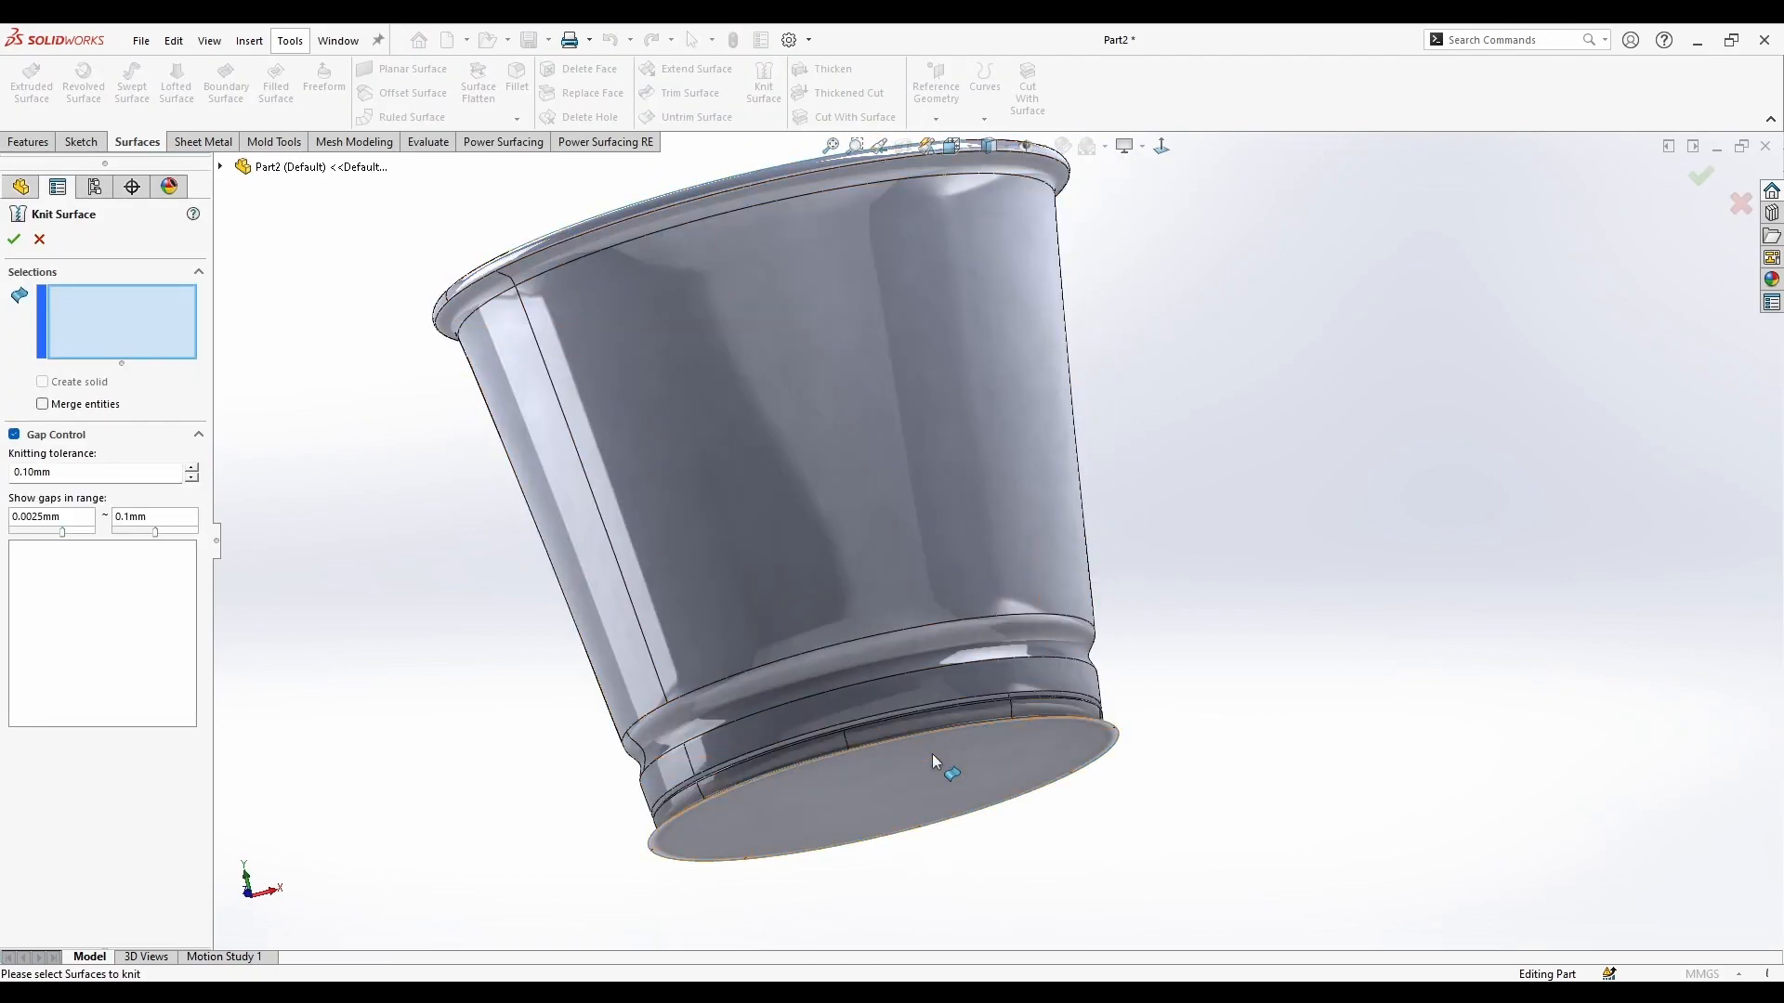
left_click(933, 755)
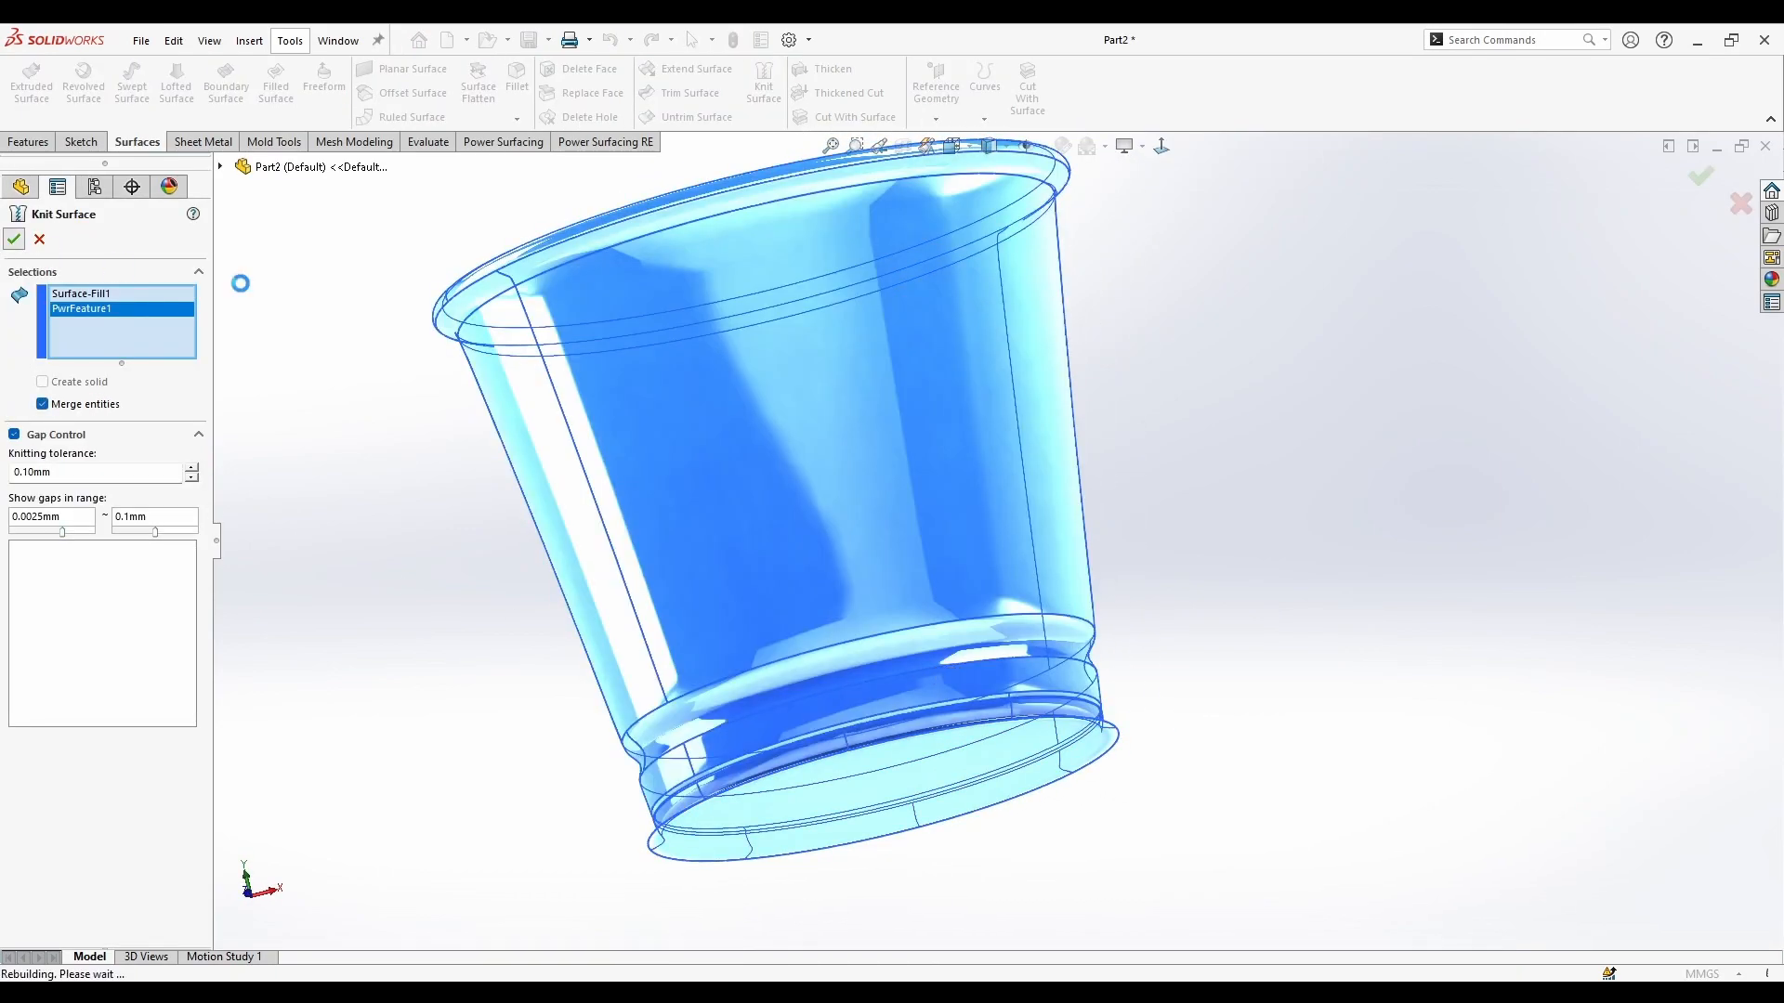
middle_click_drag(1254, 437, 1093, 745)
scroll(915, 576, "down", 3)
scroll(988, 613, "up", 4)
middle_click_drag(967, 720, 1097, 289)
scroll(989, 611, "up", 3)
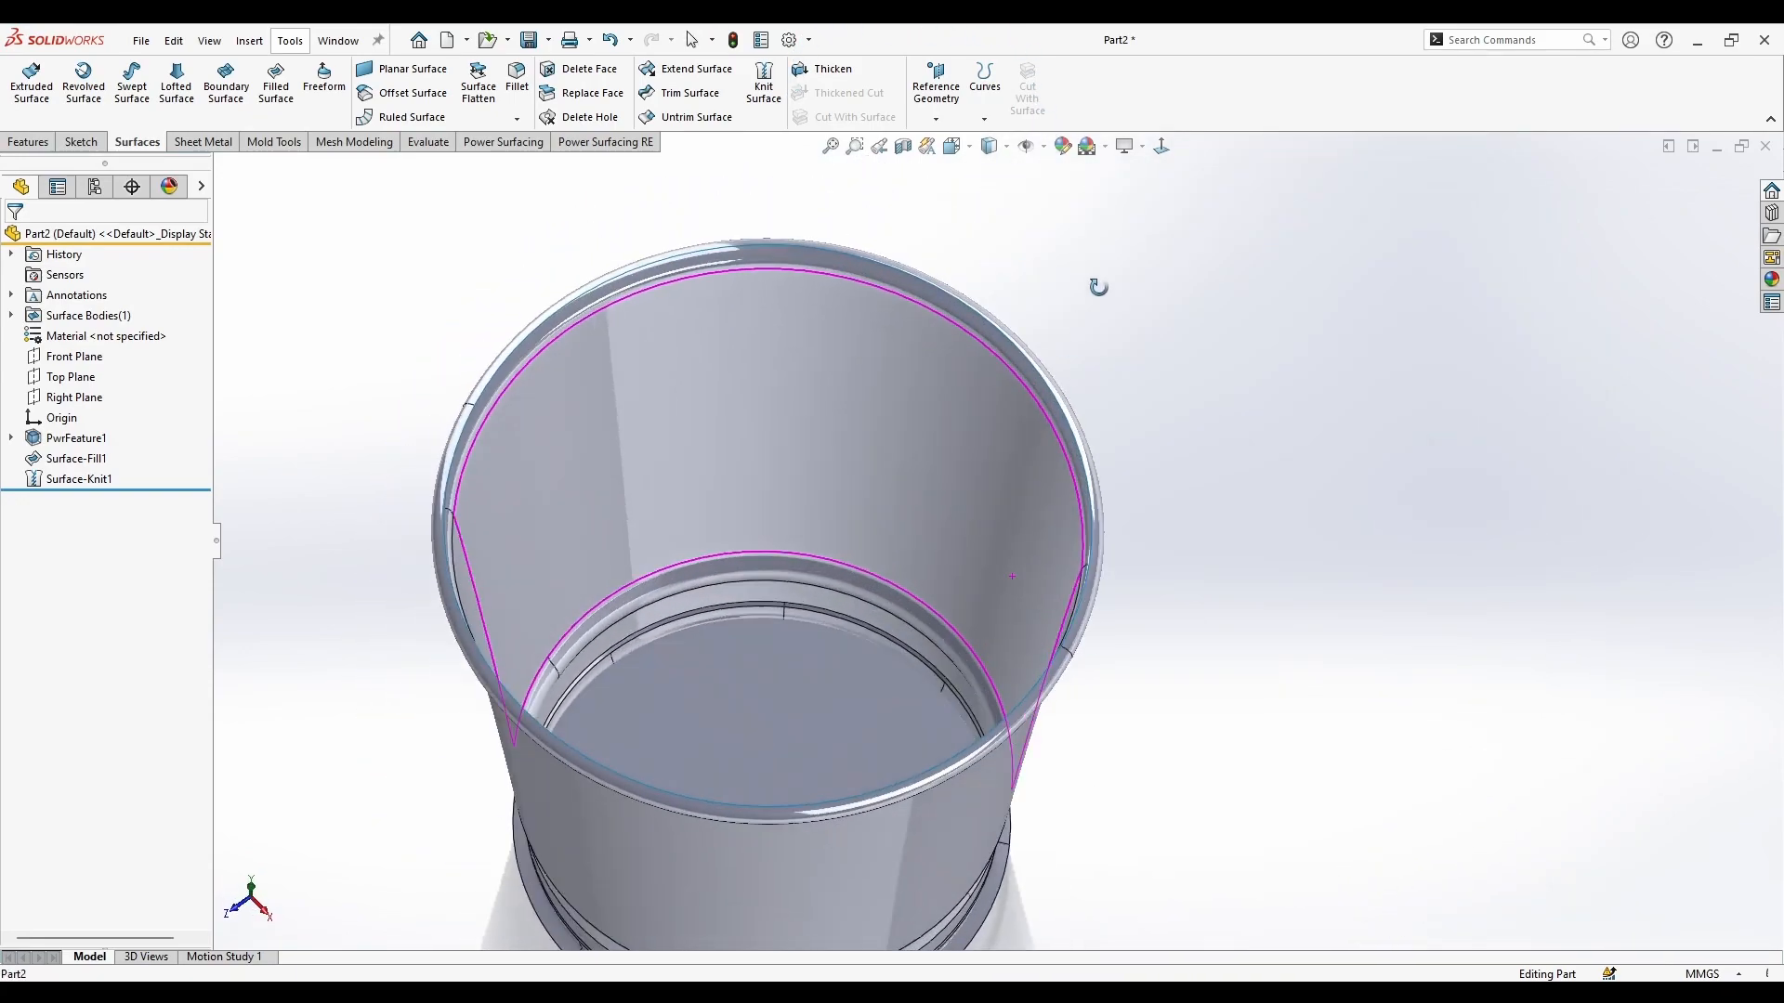
Step: Open the pot's PowerFeature for editing and select the complete edge loop along the pot's bottom edge
scroll(984, 483, "up", 4)
scroll(923, 595, "down", 6)
middle_click_drag(1020, 587, 648, 677)
right_click(560, 717)
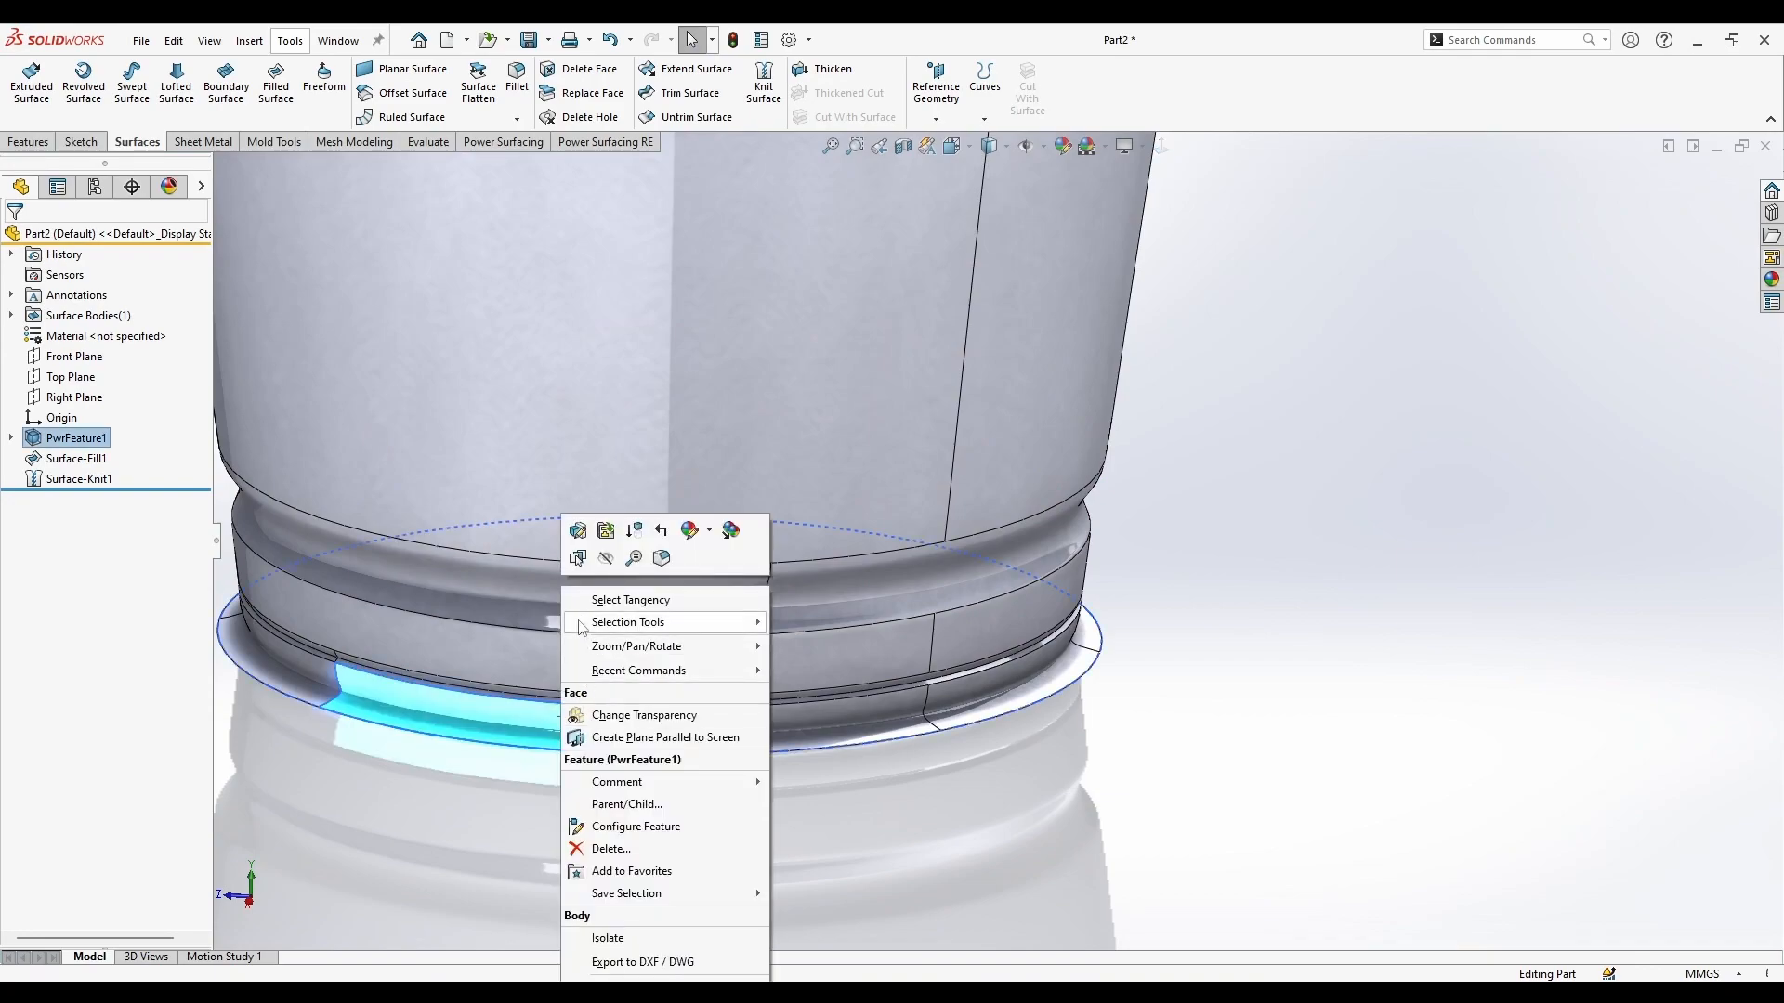
left_click(577, 531)
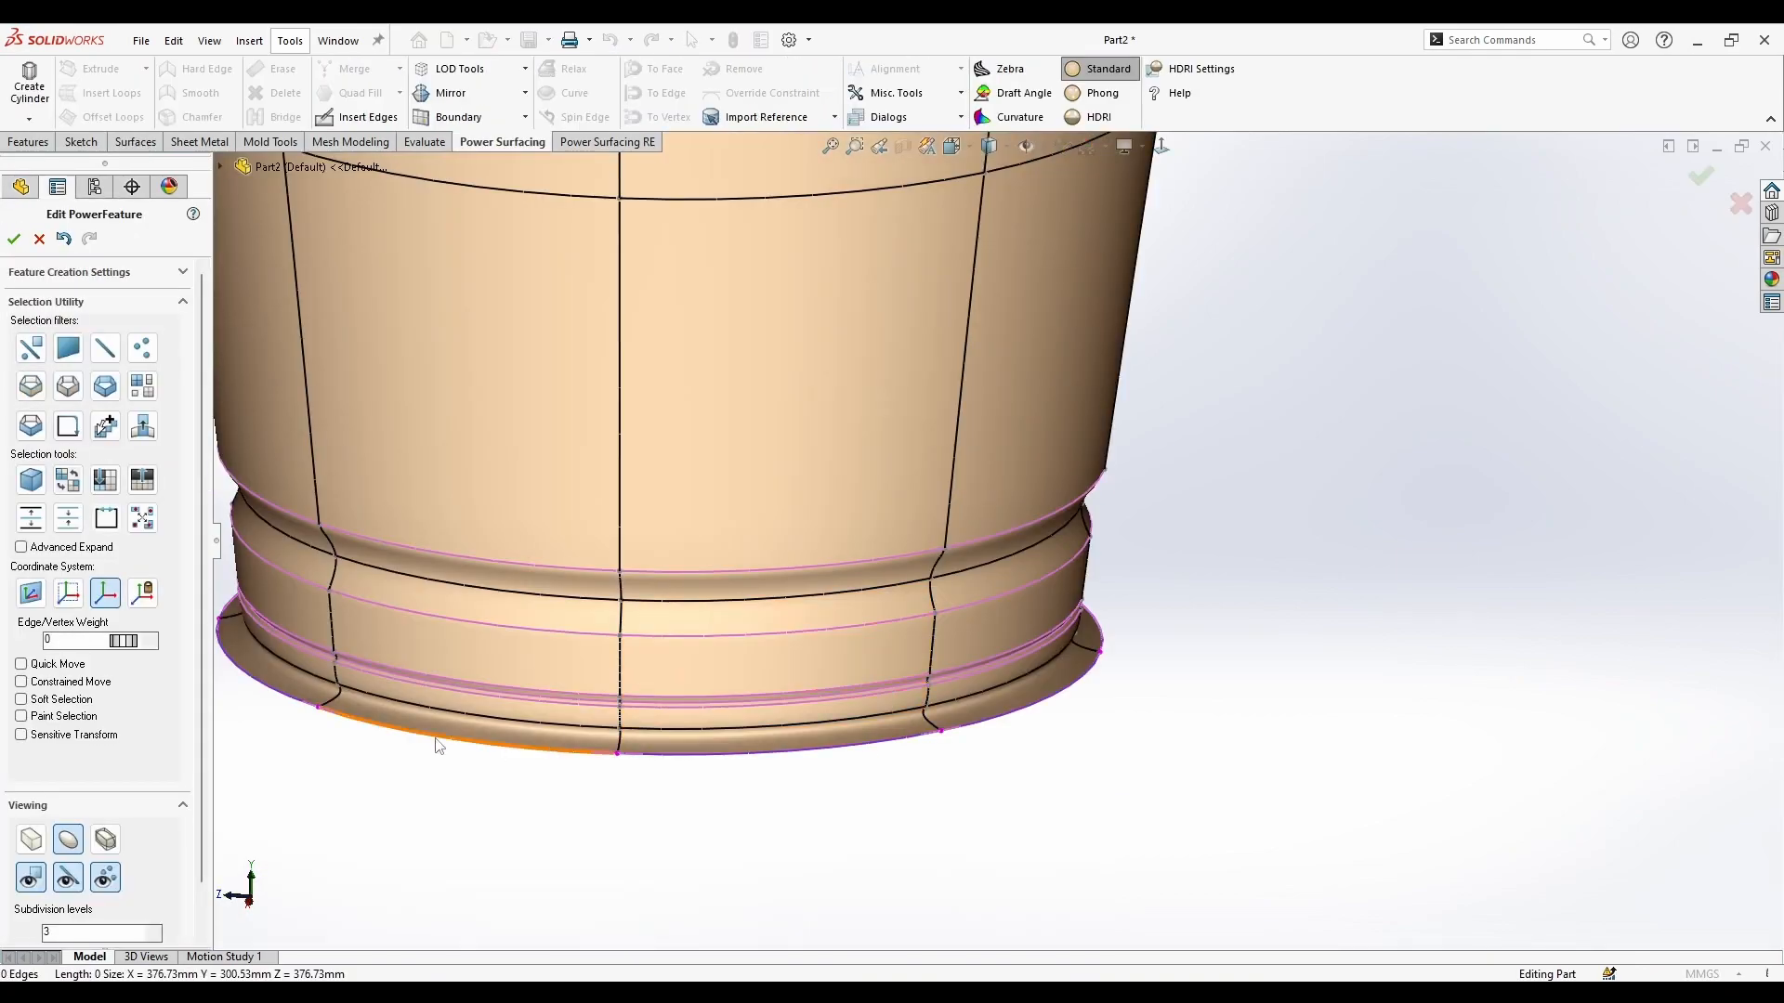
scroll(499, 753, "down", 3)
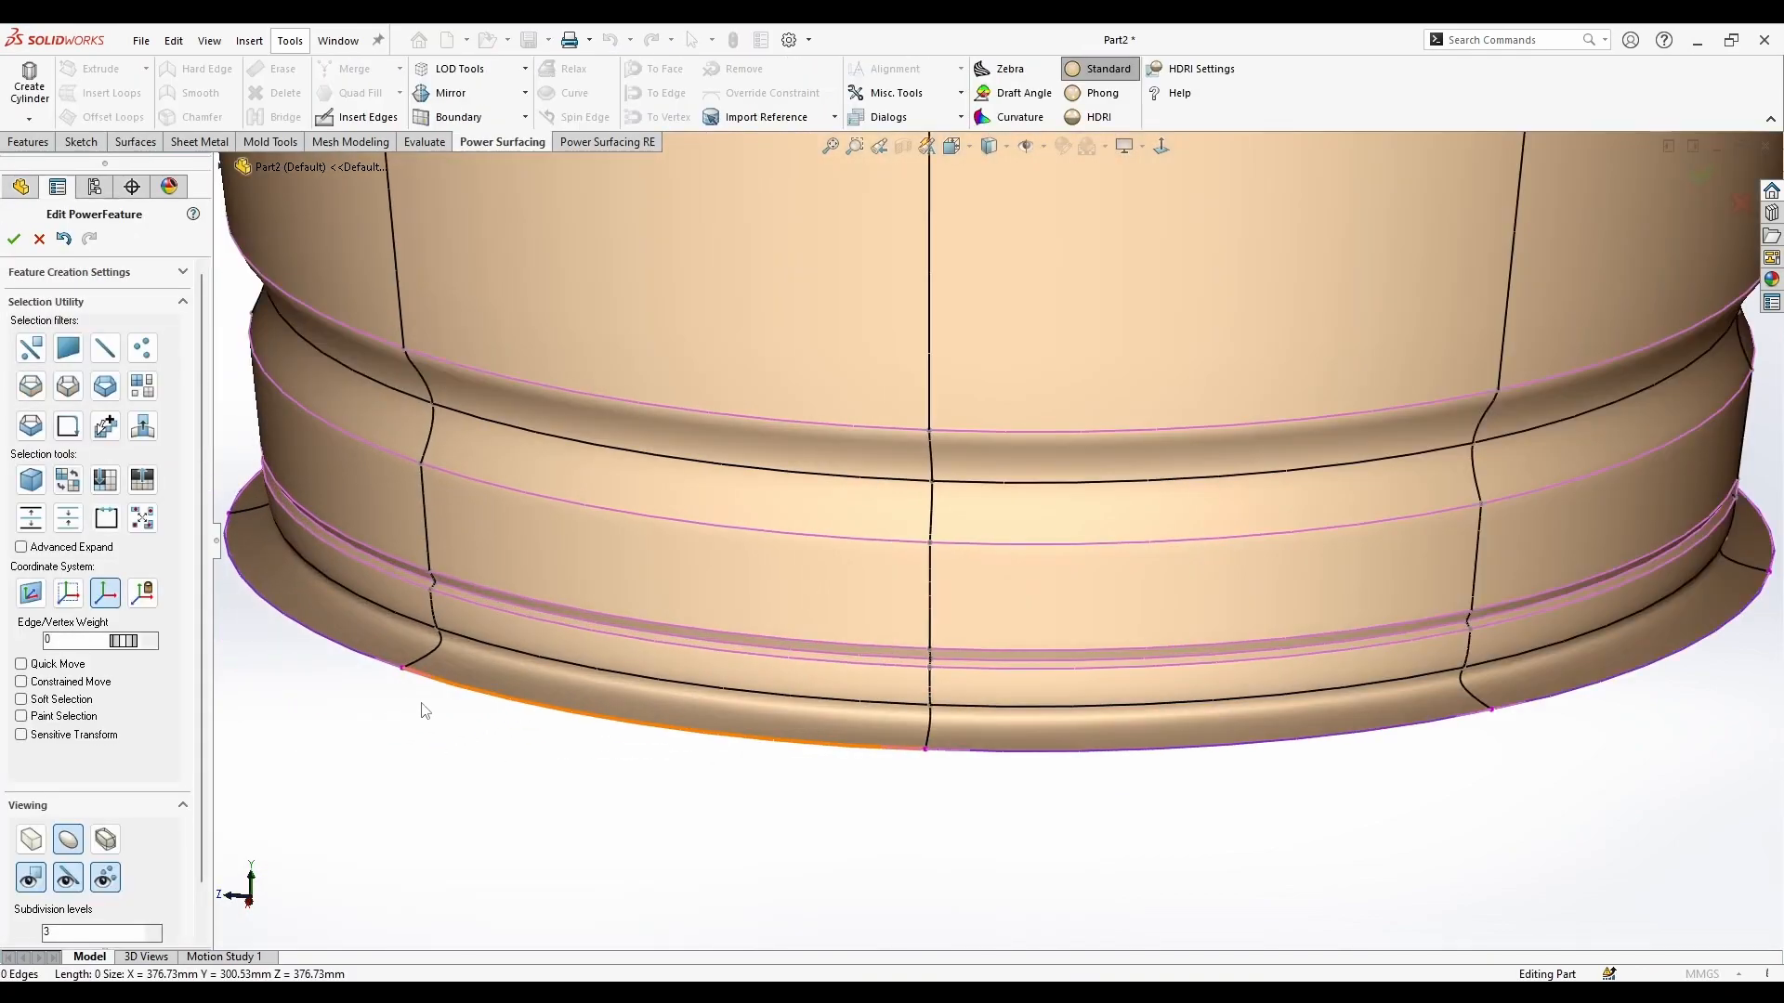
left_click(475, 695)
left_click(637, 643)
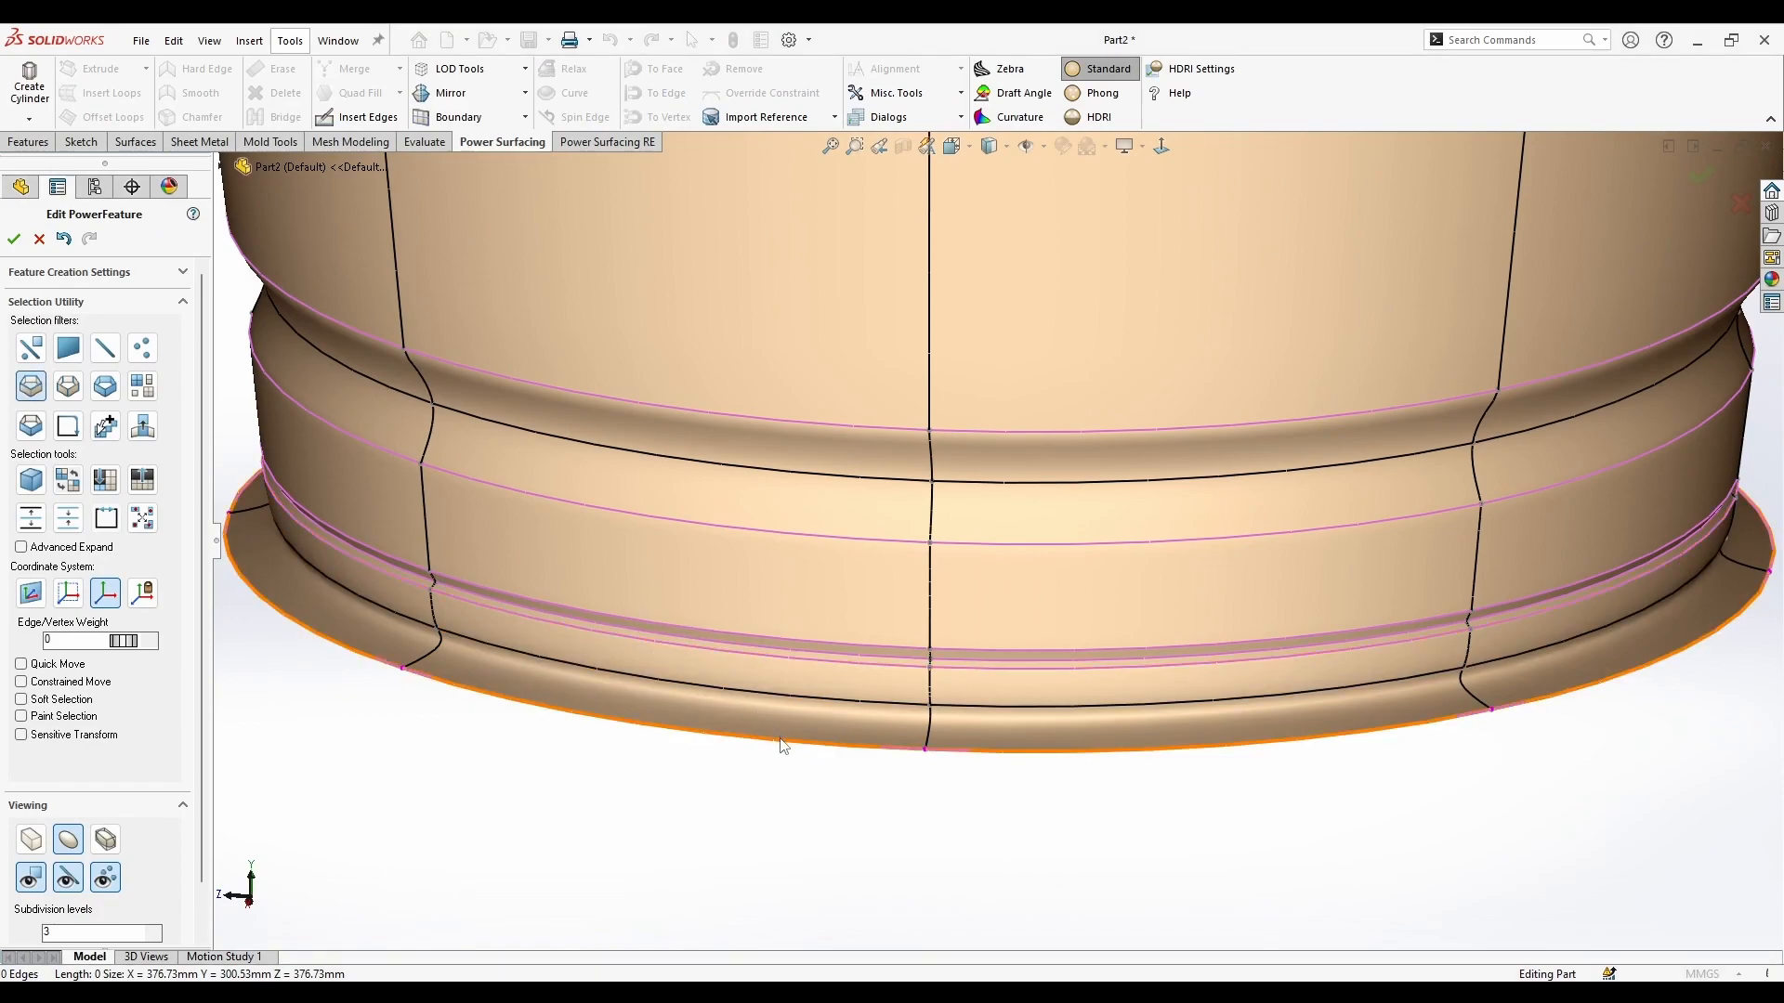
middle_click_drag(783, 746, 886, 605)
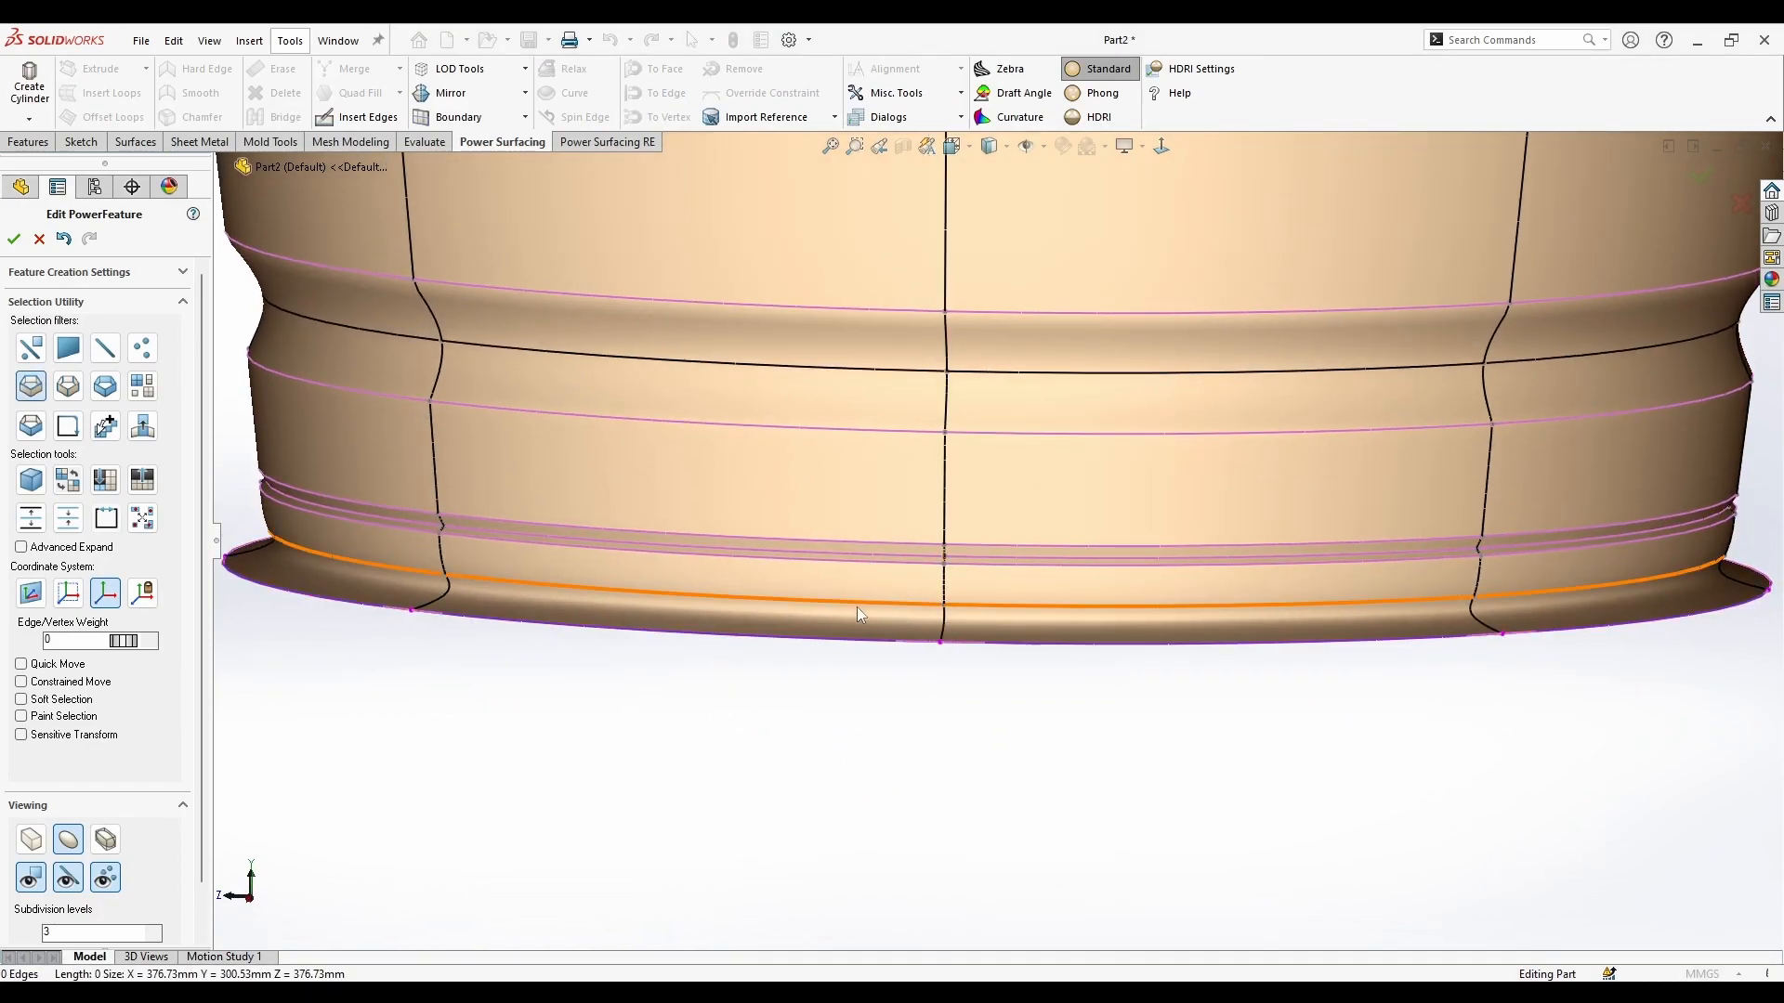
left_click(744, 648)
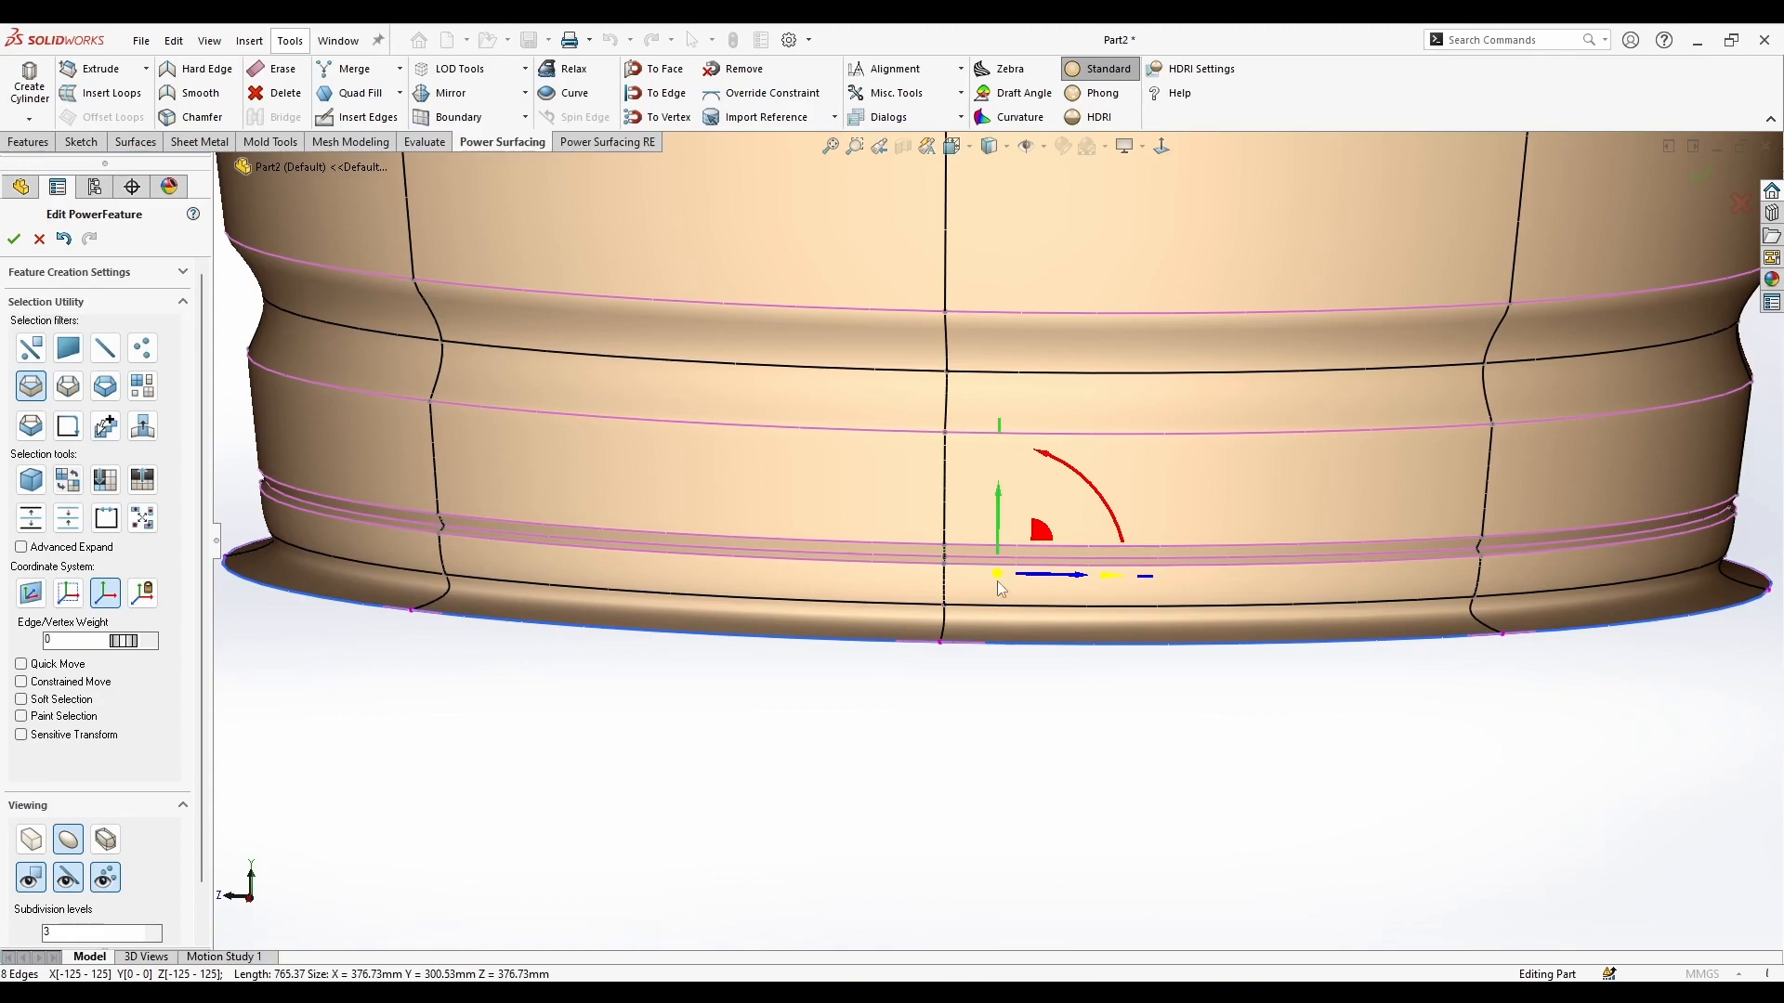
middle_click_drag(702, 650, 710, 722)
scroll(711, 723, "up", 2)
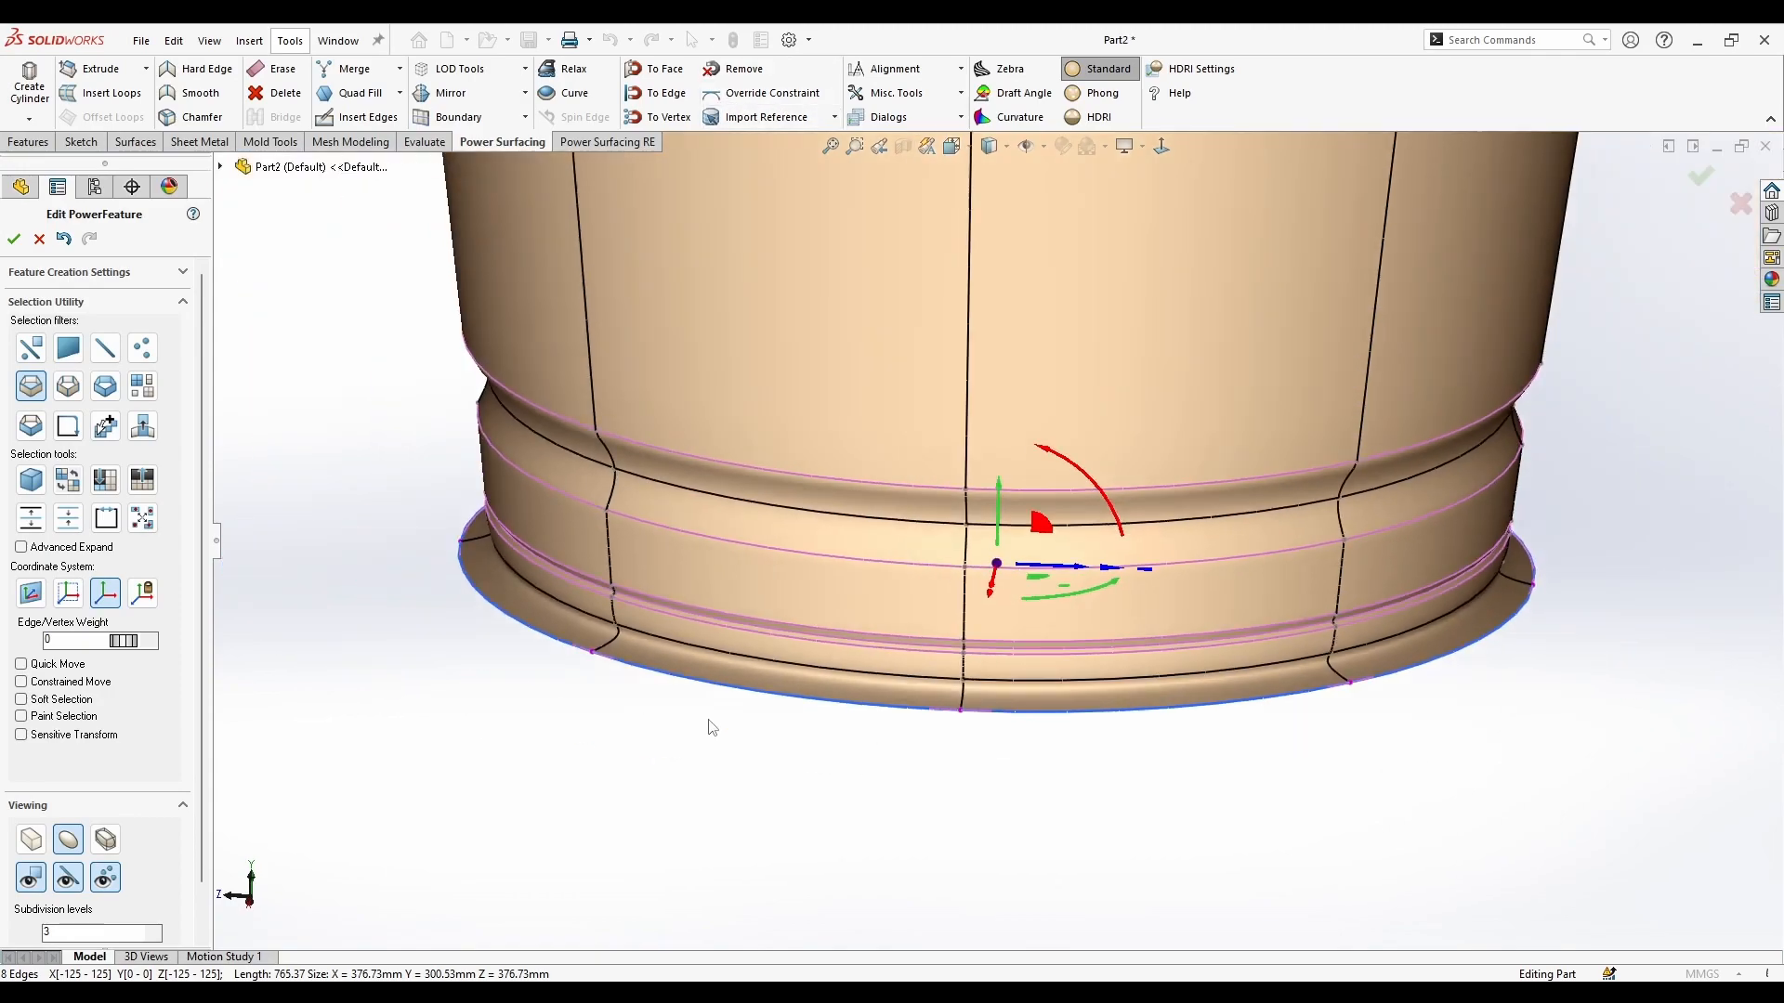
Step: Try removing all constraints from the pot's bottom edge loop, and undo the removal
left_click(547, 713)
double_click(667, 659)
right_click(797, 628)
left_click(821, 652)
left_click(767, 695)
left_click(833, 119)
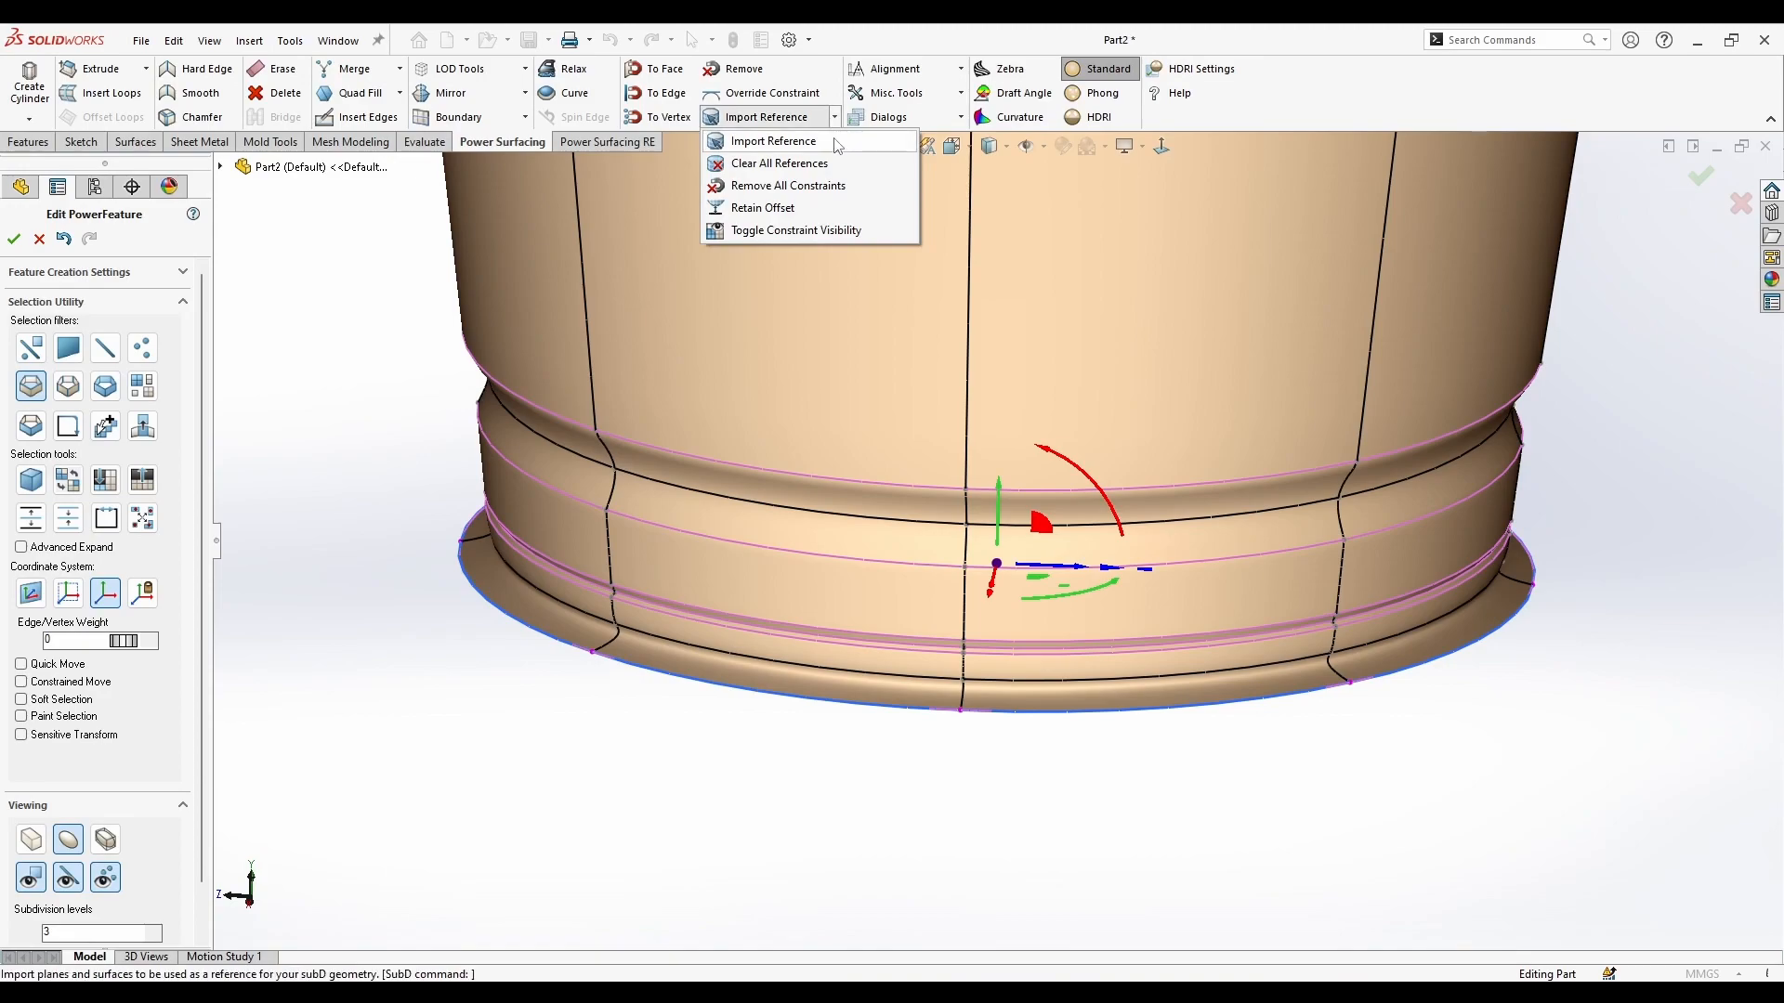
left_click(828, 186)
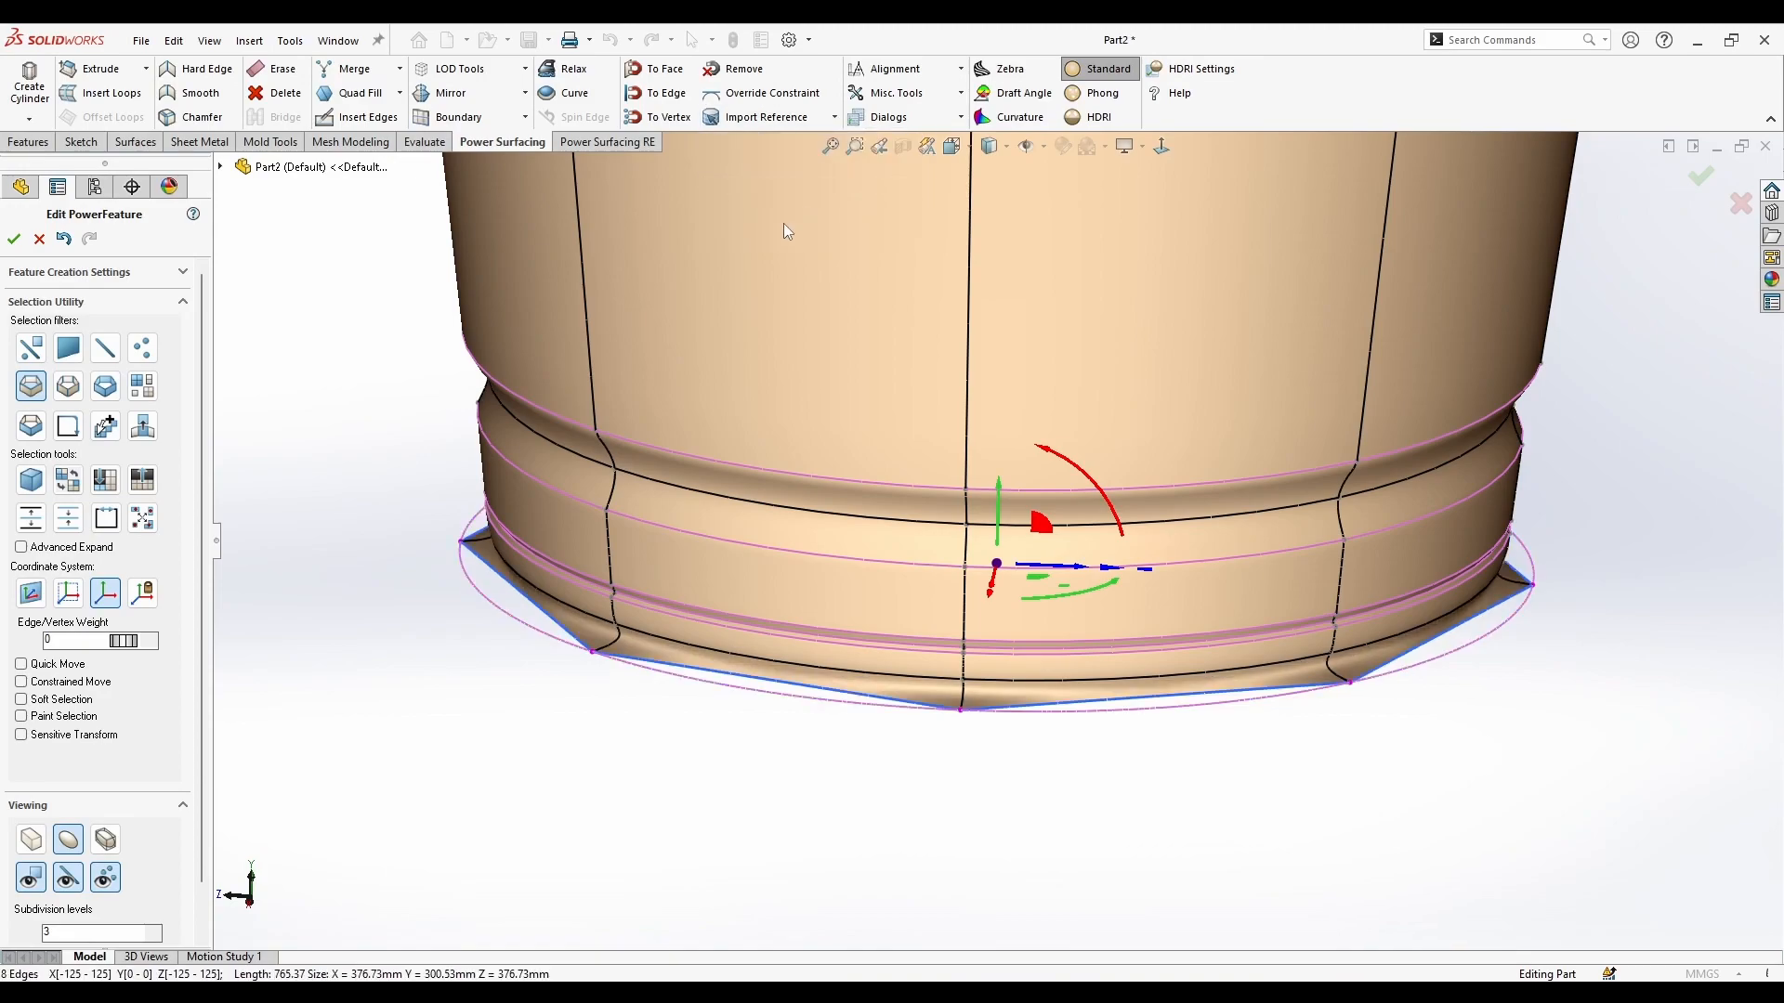
key("ctrl+z")
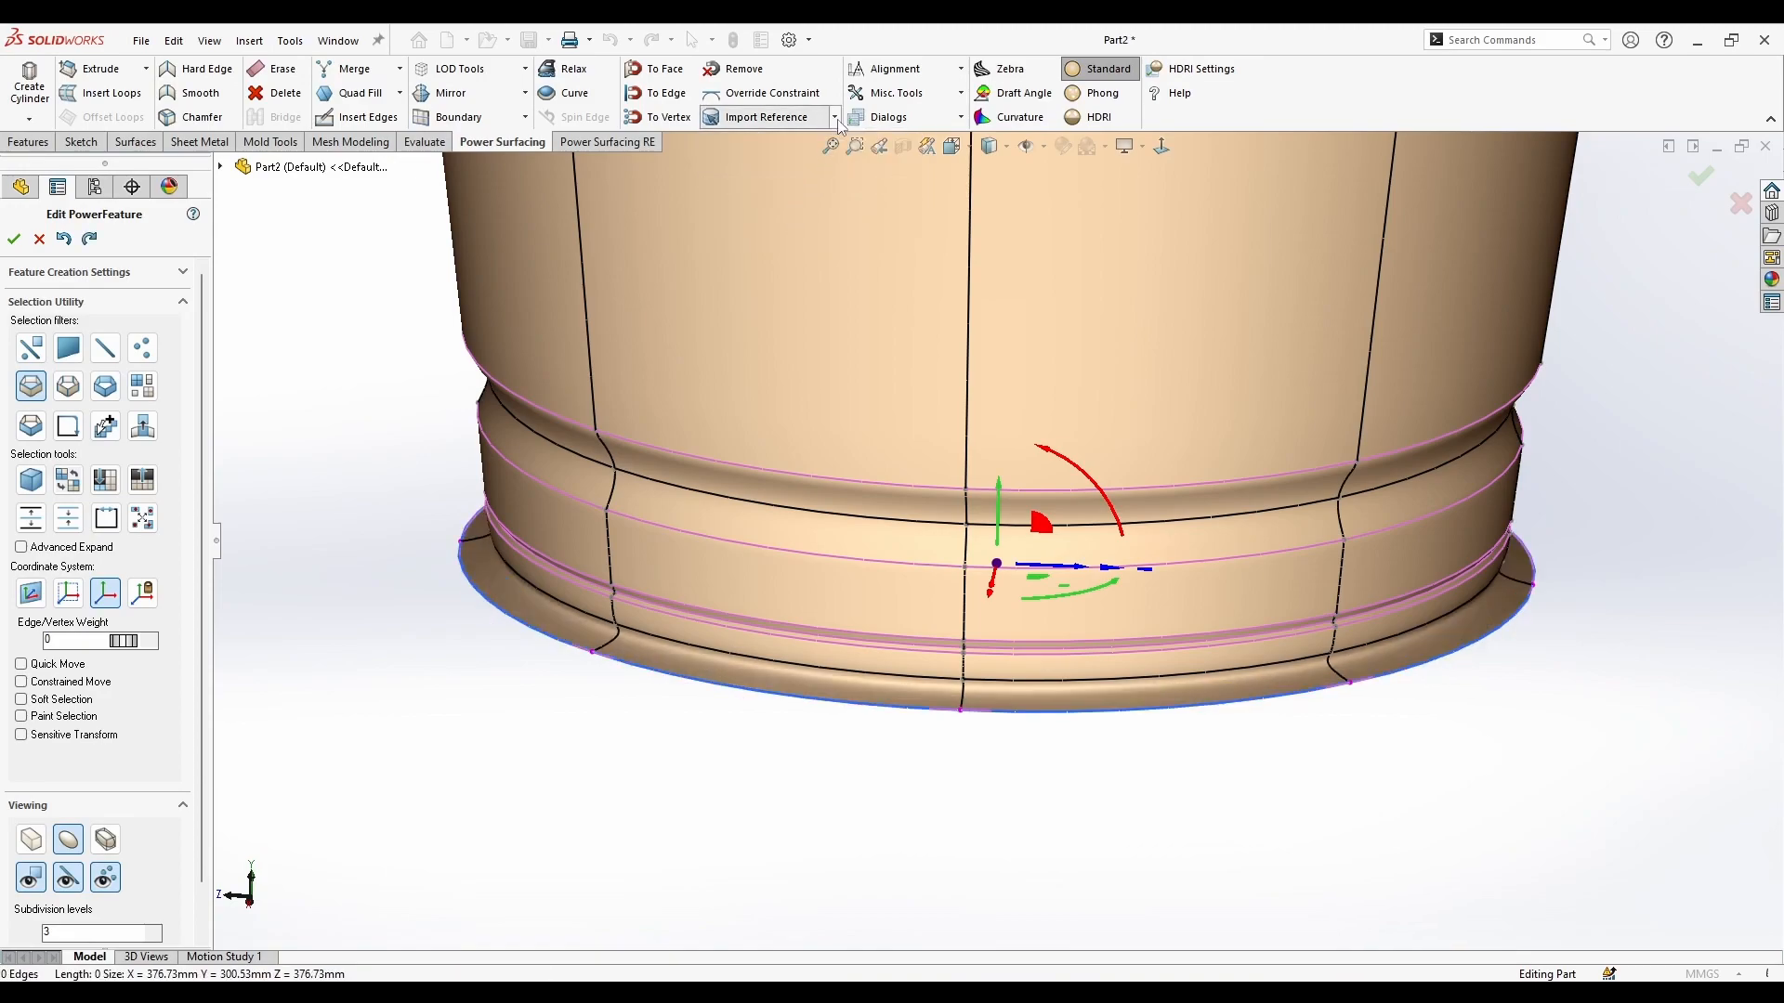
Step: Remove the bottom edge loop's constraints and clear all imported references from the pot
left_click(835, 119)
left_click(823, 184)
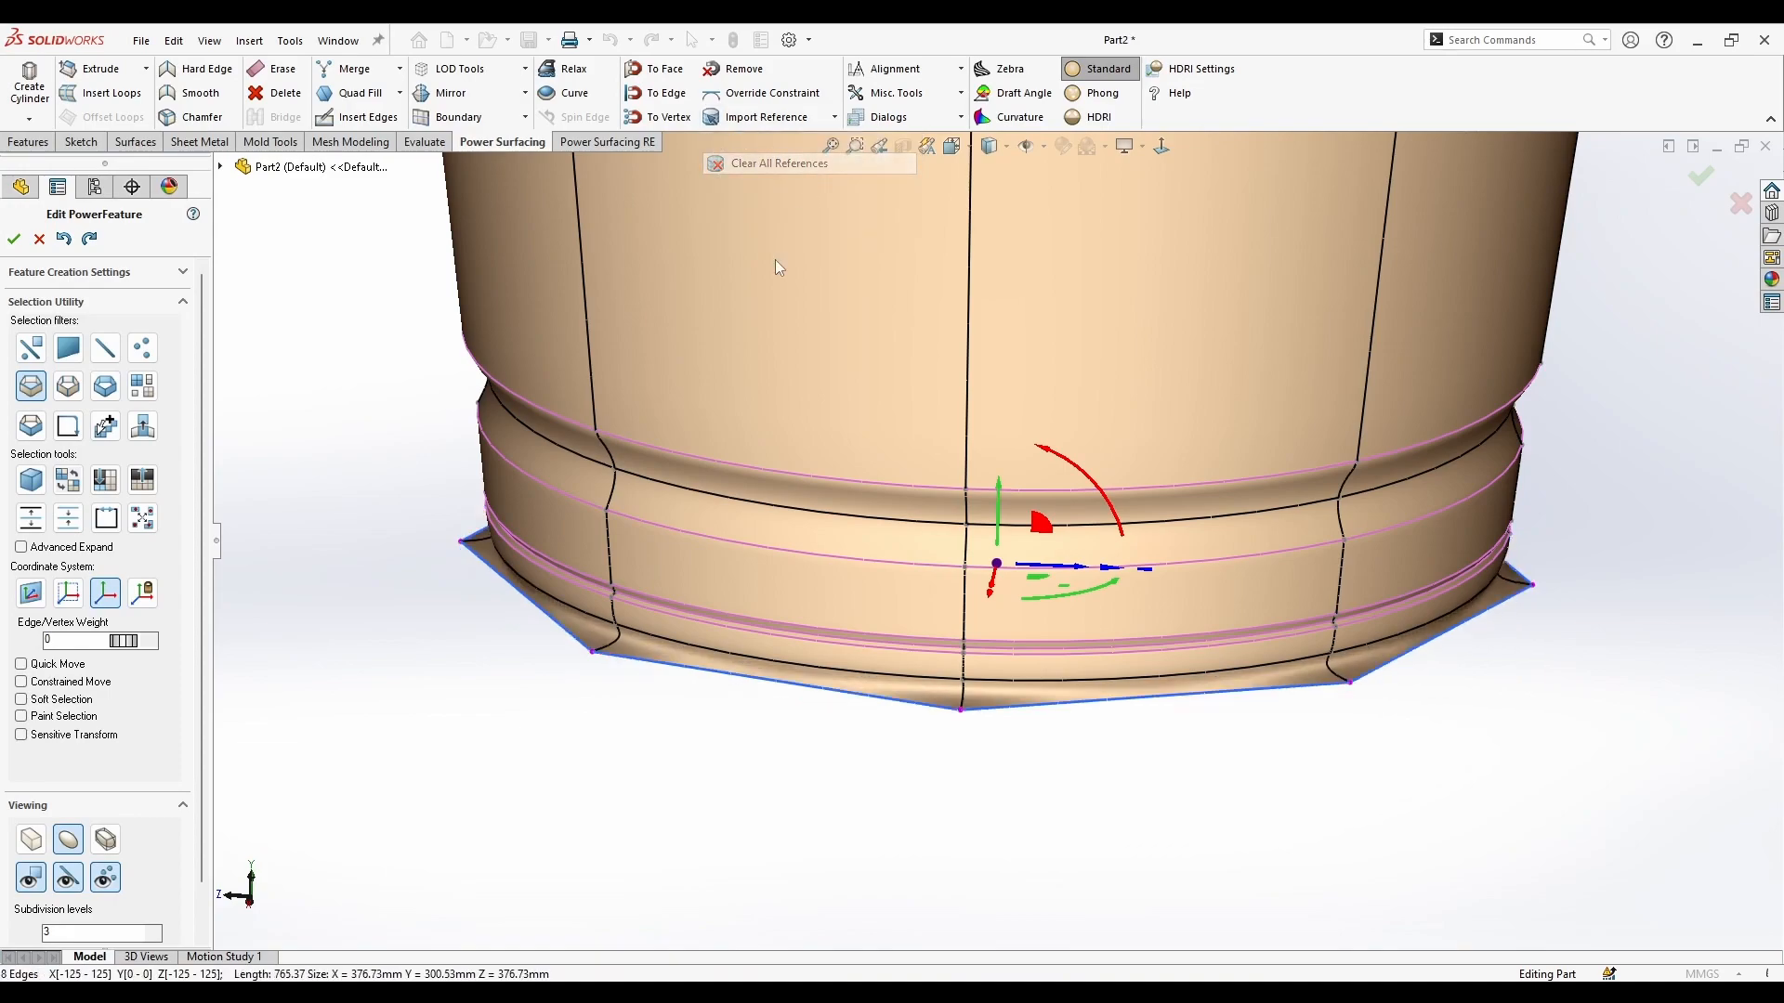
middle_click_drag(703, 547, 863, 763)
Step: Smooth the eight corner vertices around the pot's bottom edge to round the base outline
right_click(672, 791)
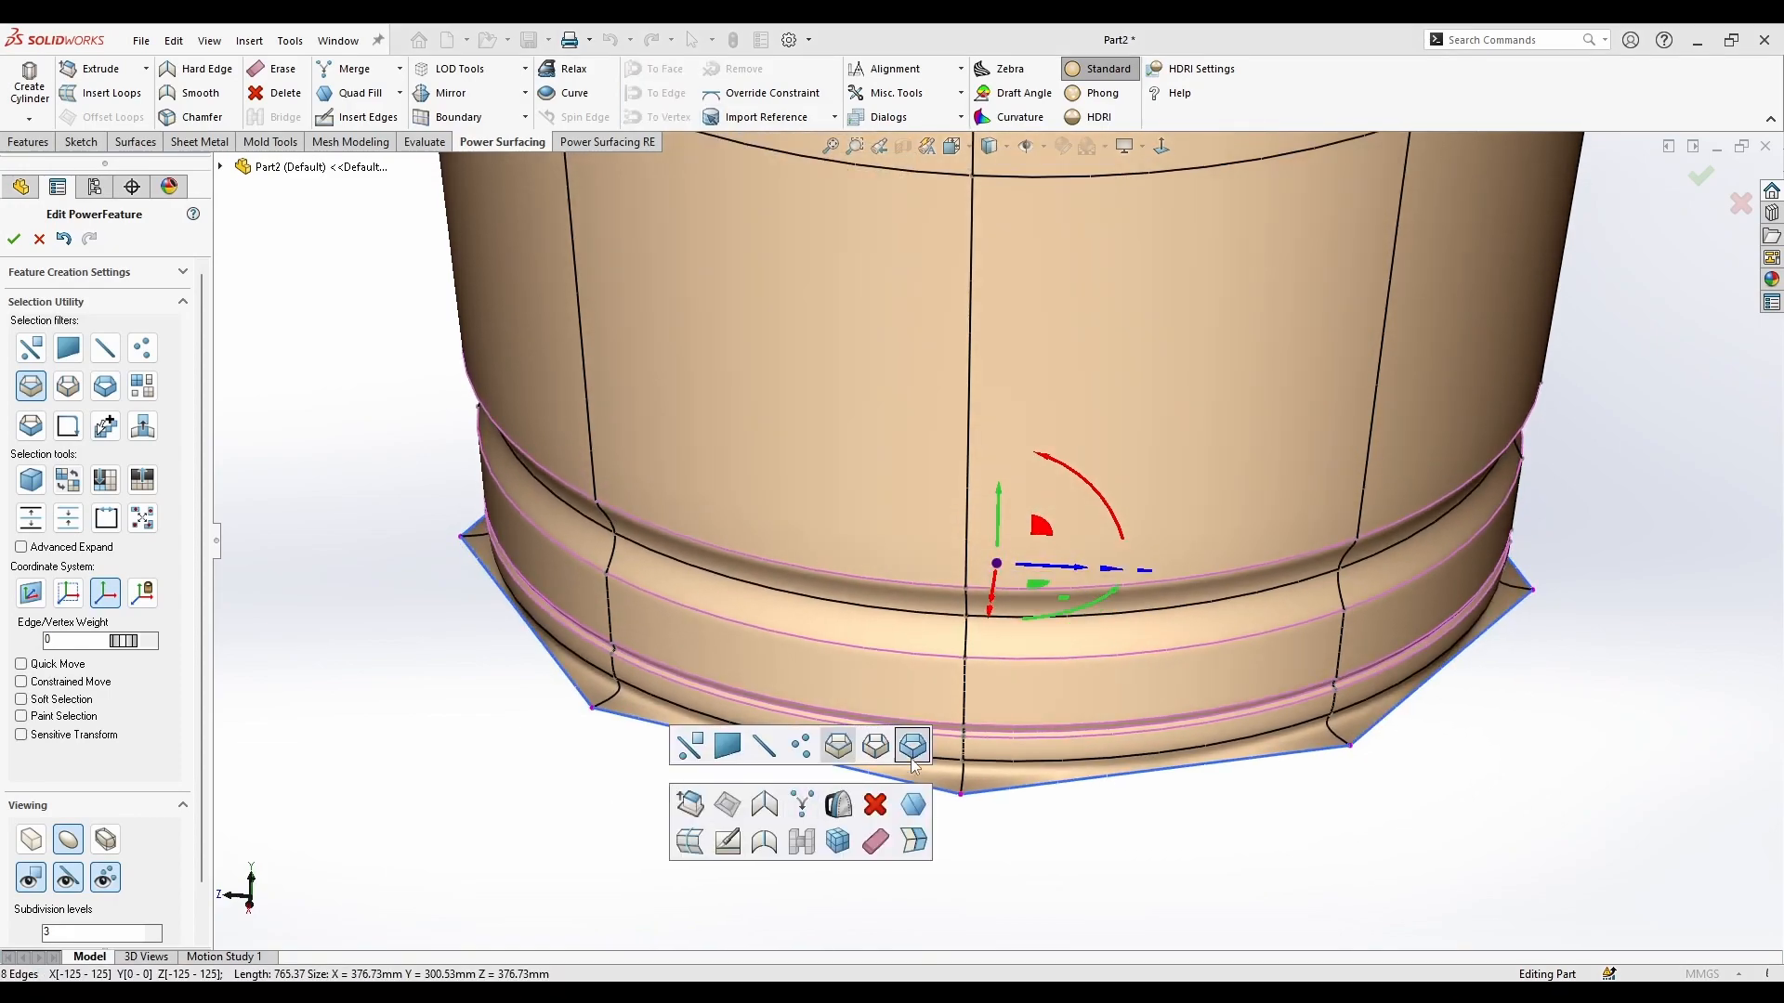
left_click(855, 754)
right_click(958, 819)
left_click(979, 744)
left_click(1547, 616)
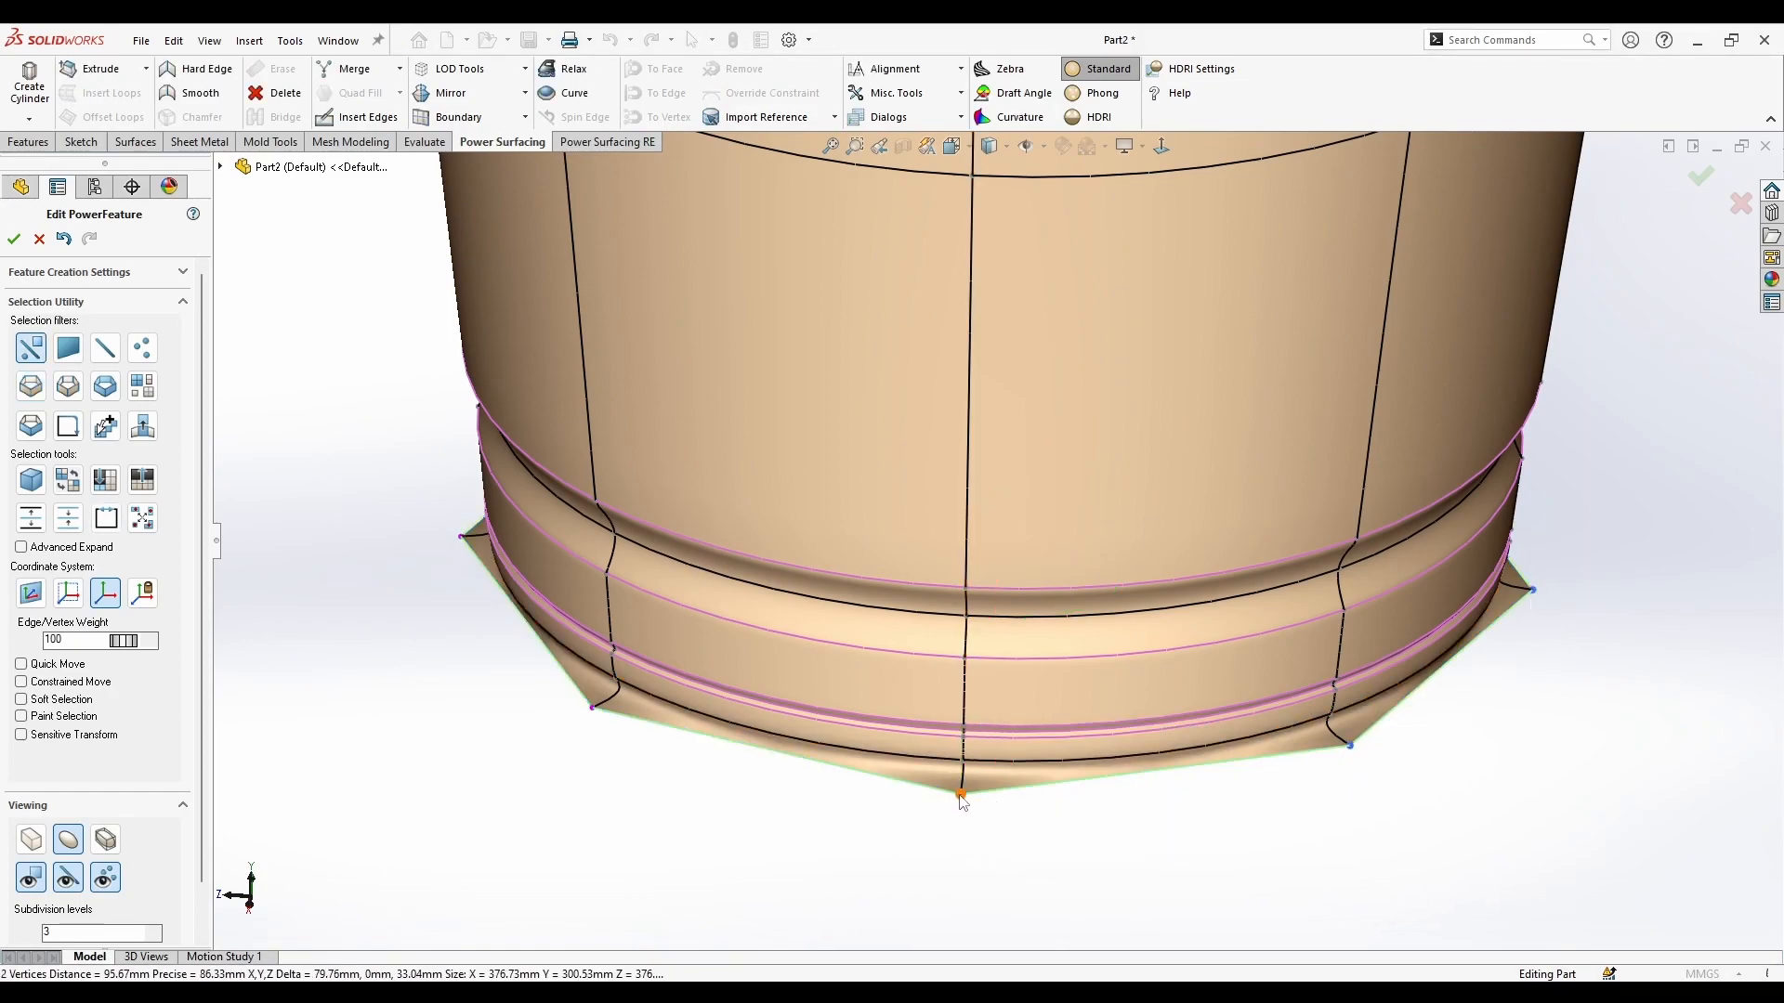
left_click(459, 538, "ctrl")
middle_click_drag(464, 536, 892, 595)
scroll(892, 595, "up", 3)
scroll(667, 742, "down", 2)
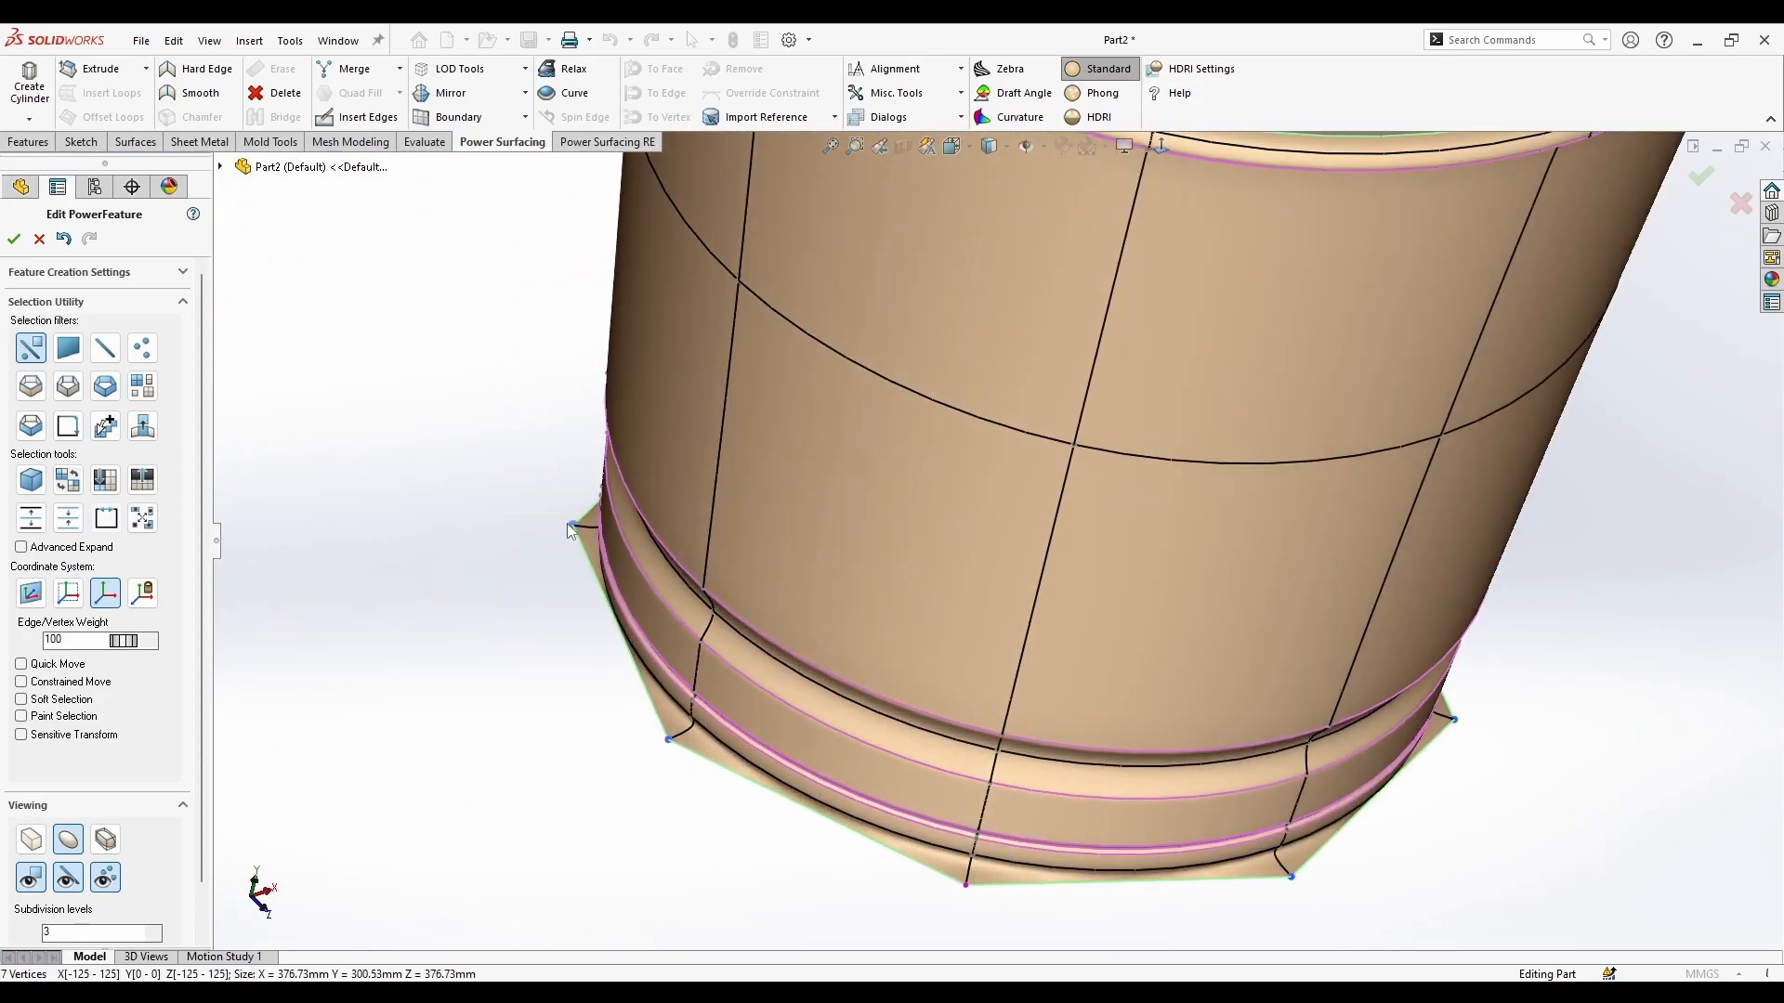
middle_click_drag(611, 669, 836, 720)
right_click(878, 817)
left_click(972, 828)
left_click(1069, 844)
Step: Check the pot's base from underneath and accept the PowerFeature edit
middle_click_drag(1106, 840, 1210, 608)
middle_click_drag(1050, 680, 1255, 339)
left_click(1693, 183)
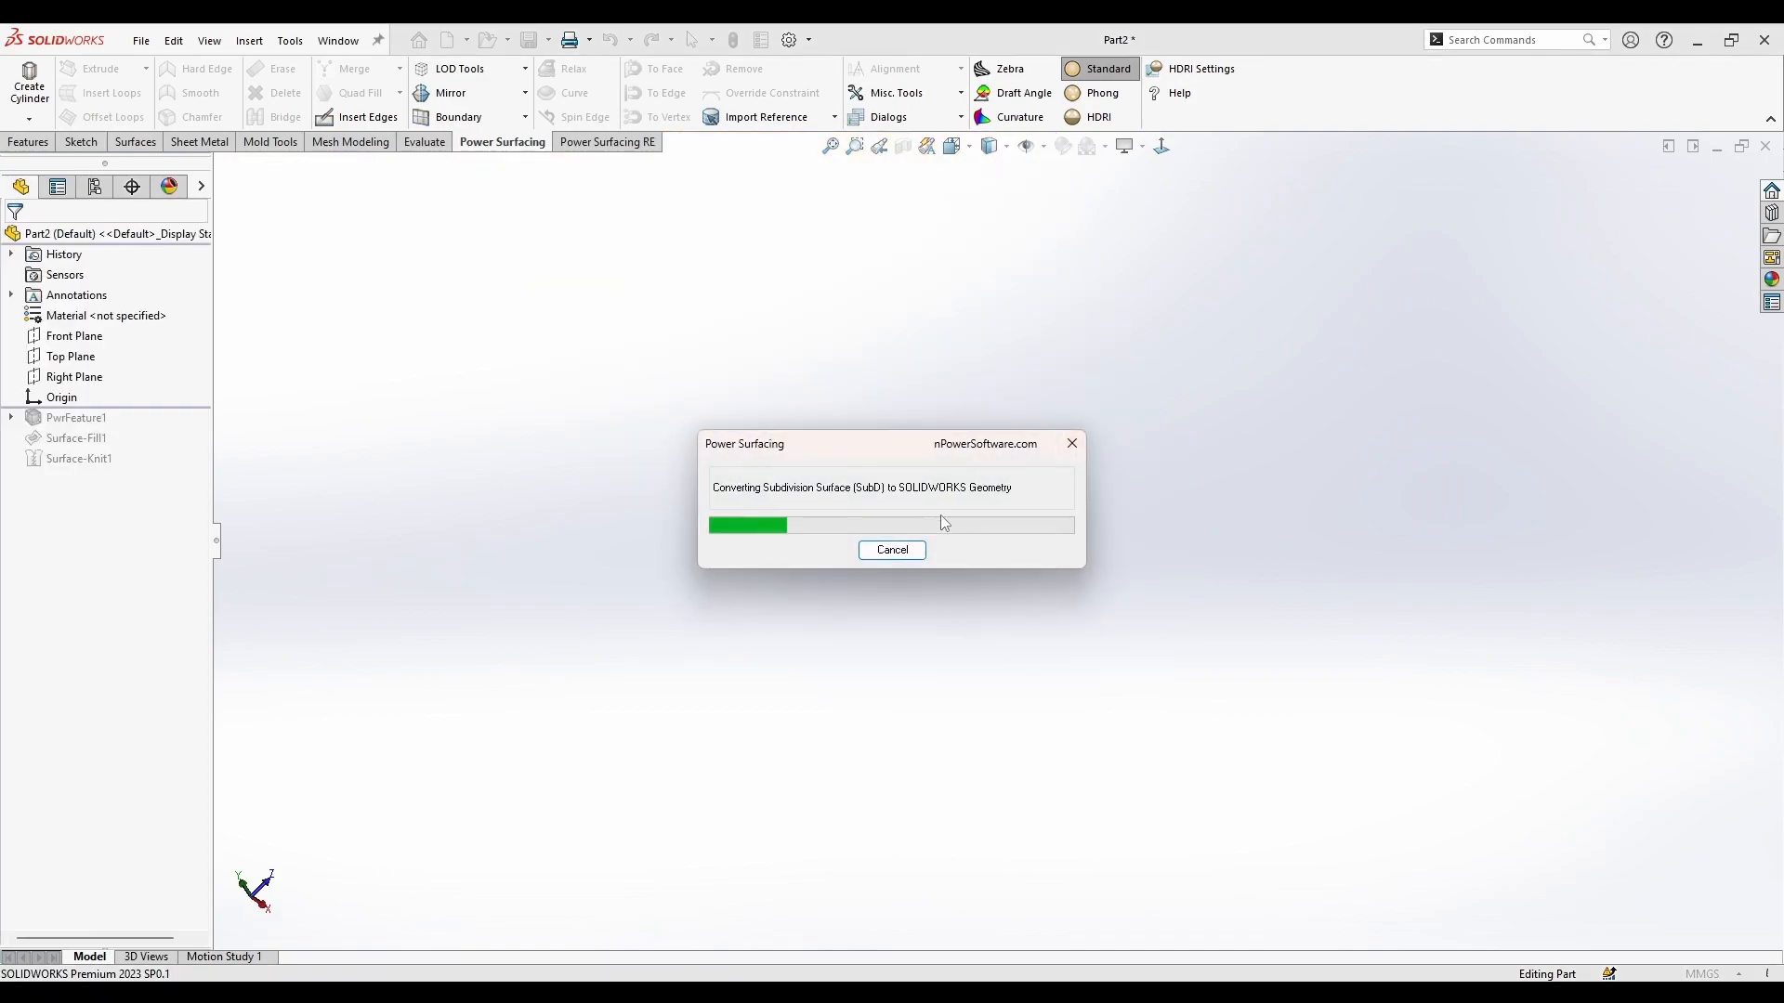
scroll(1063, 454, "down", 2)
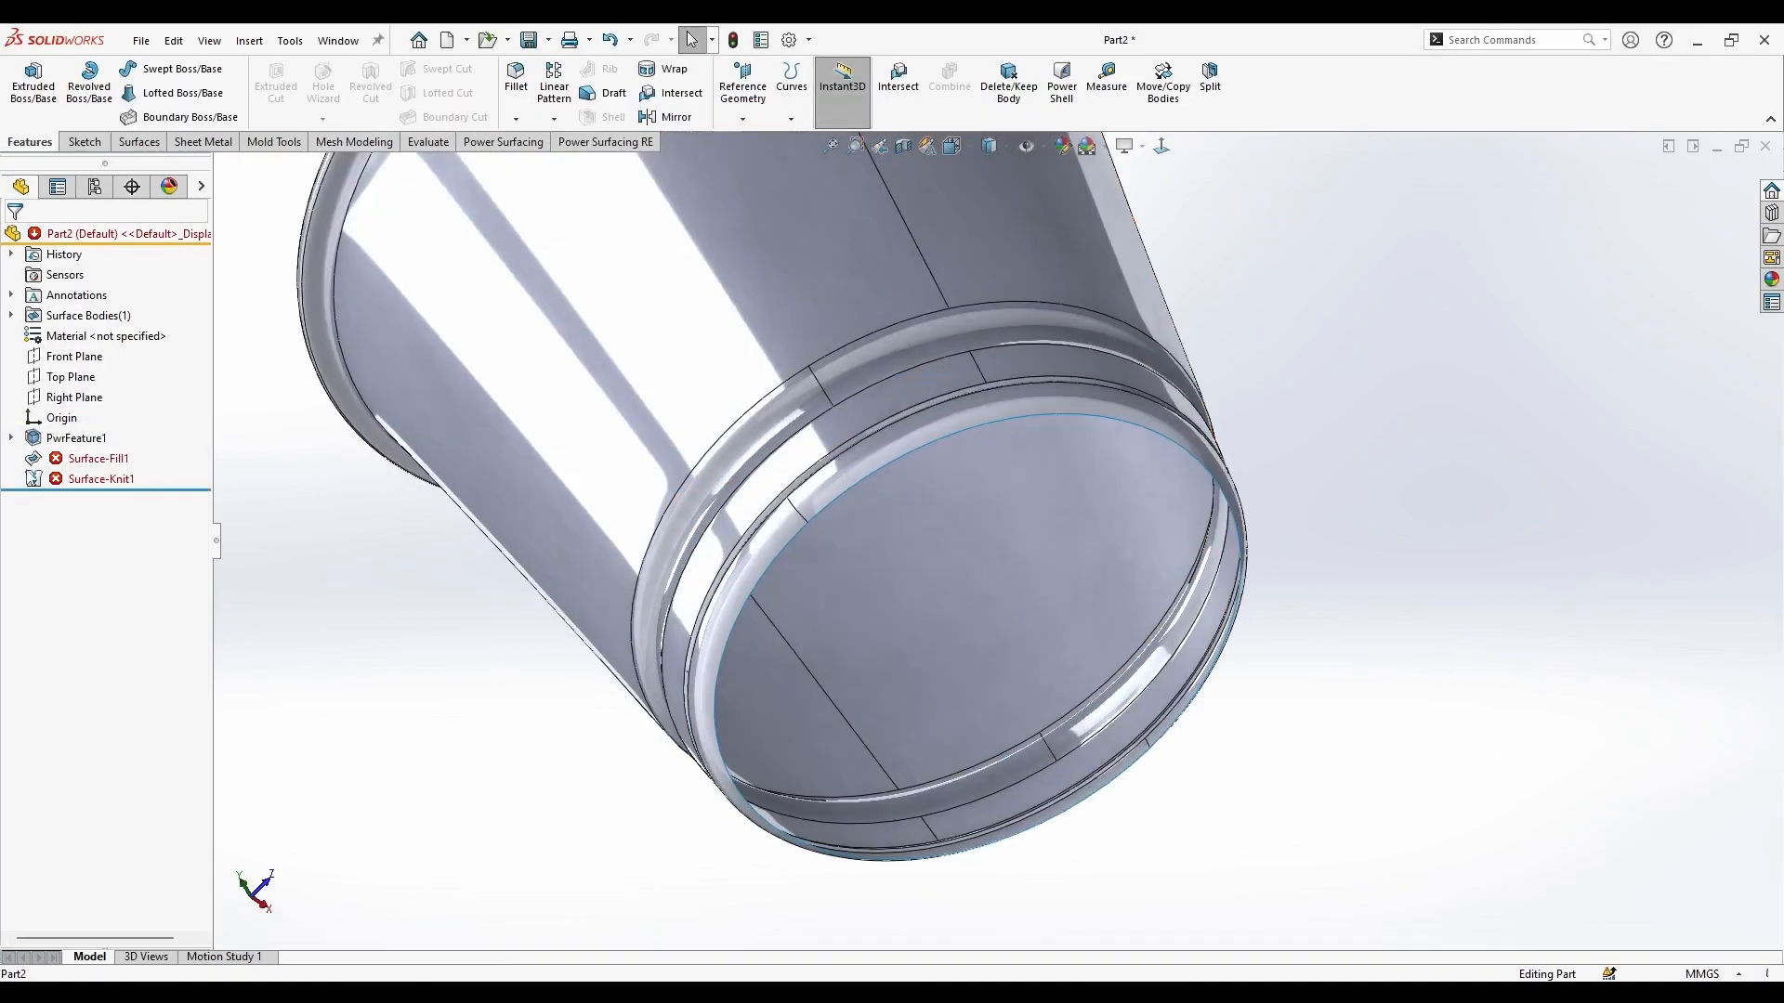
Step: Repair the failed base fill by selecting the pot's two bottom edges as patch boundary with Contact edge settings
right_click(68, 460)
left_click(89, 346)
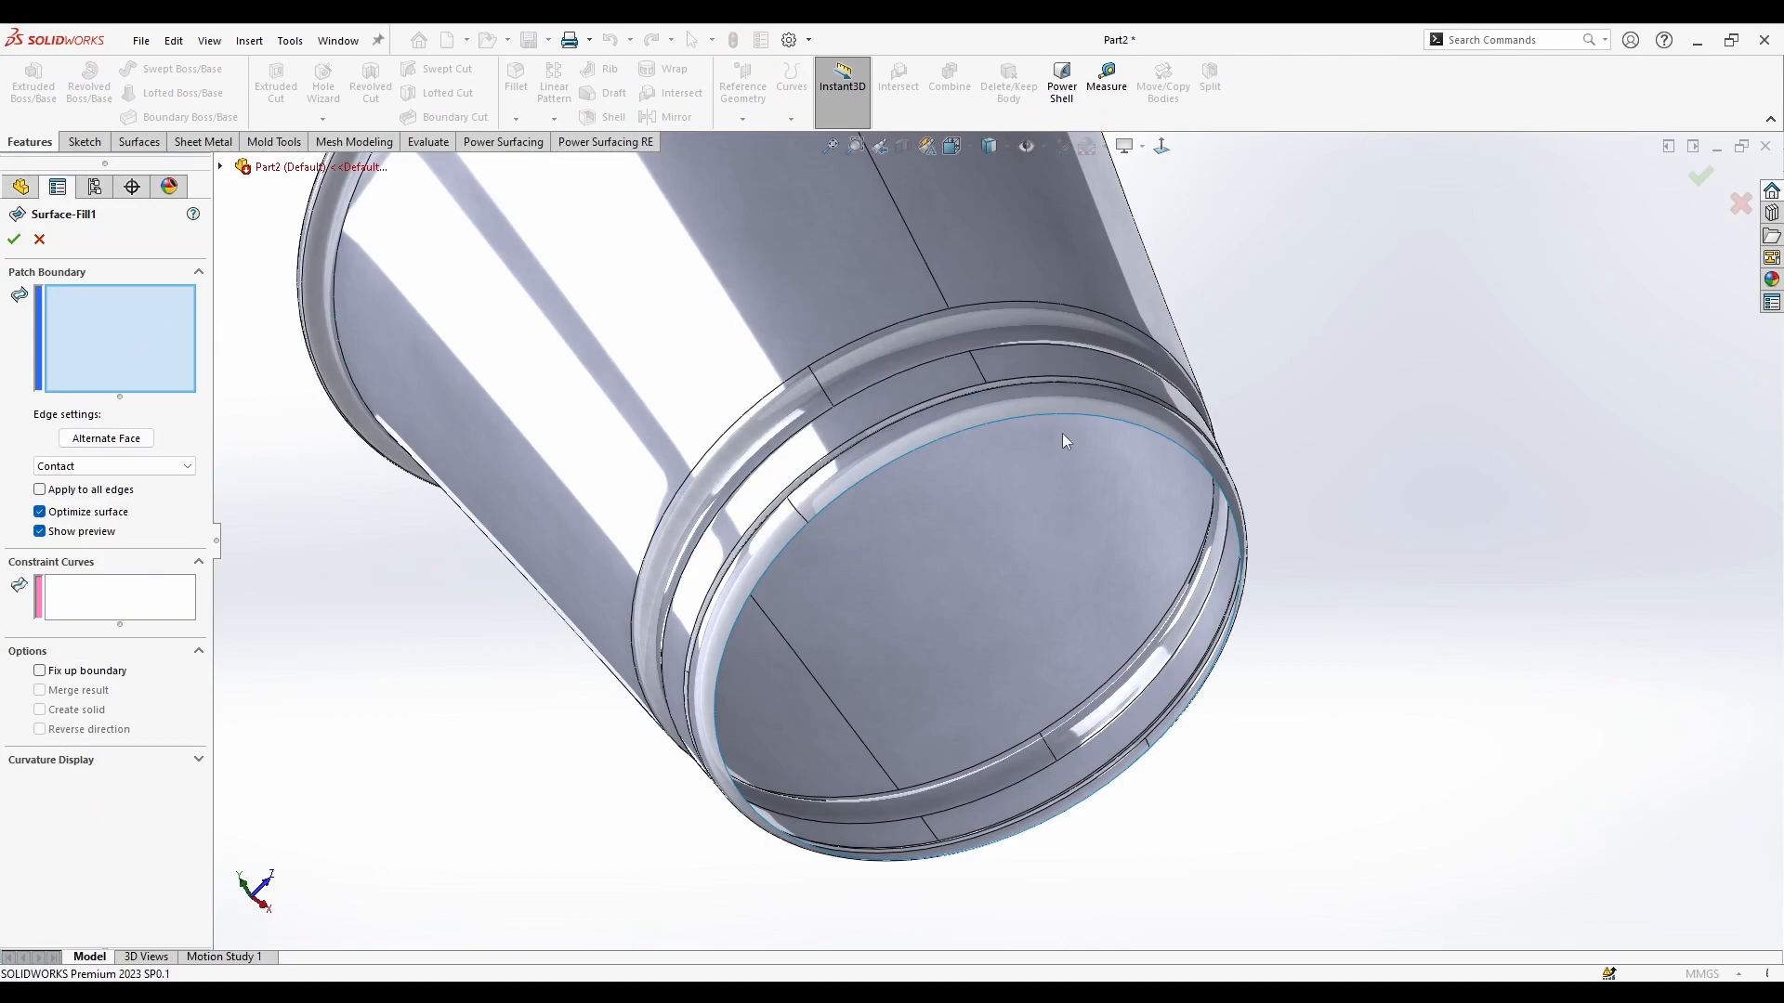
left_click(1030, 414)
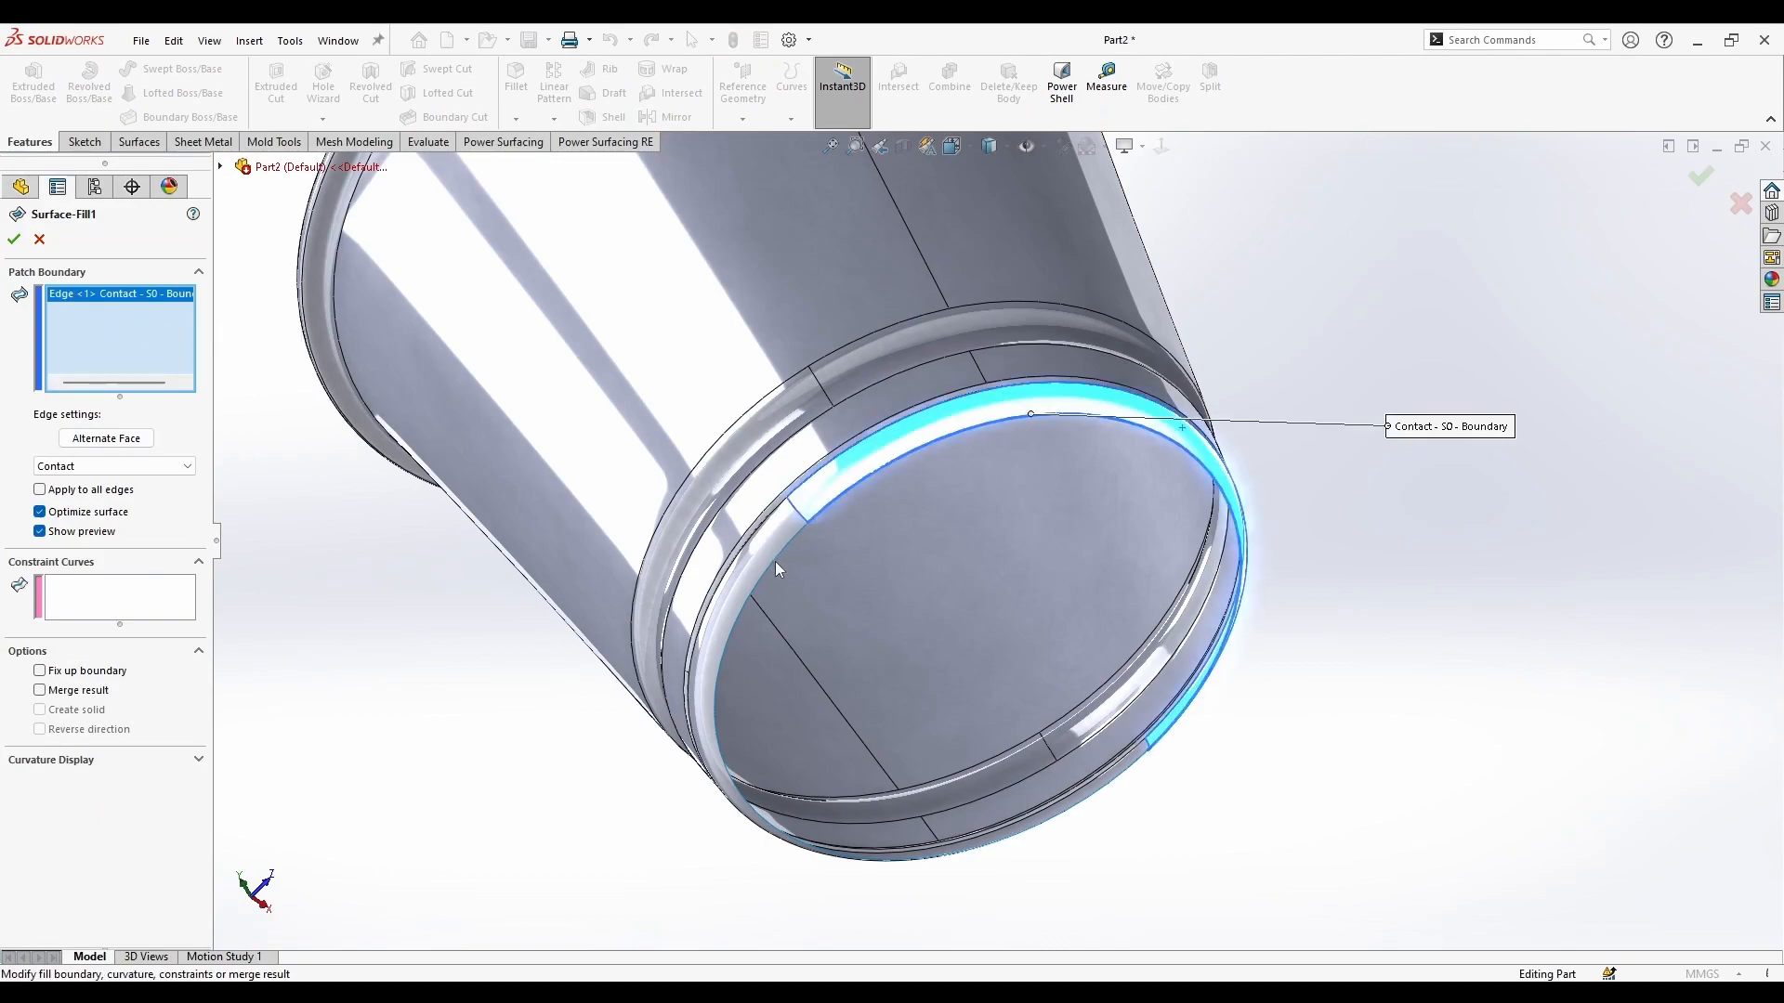
left_click(769, 561)
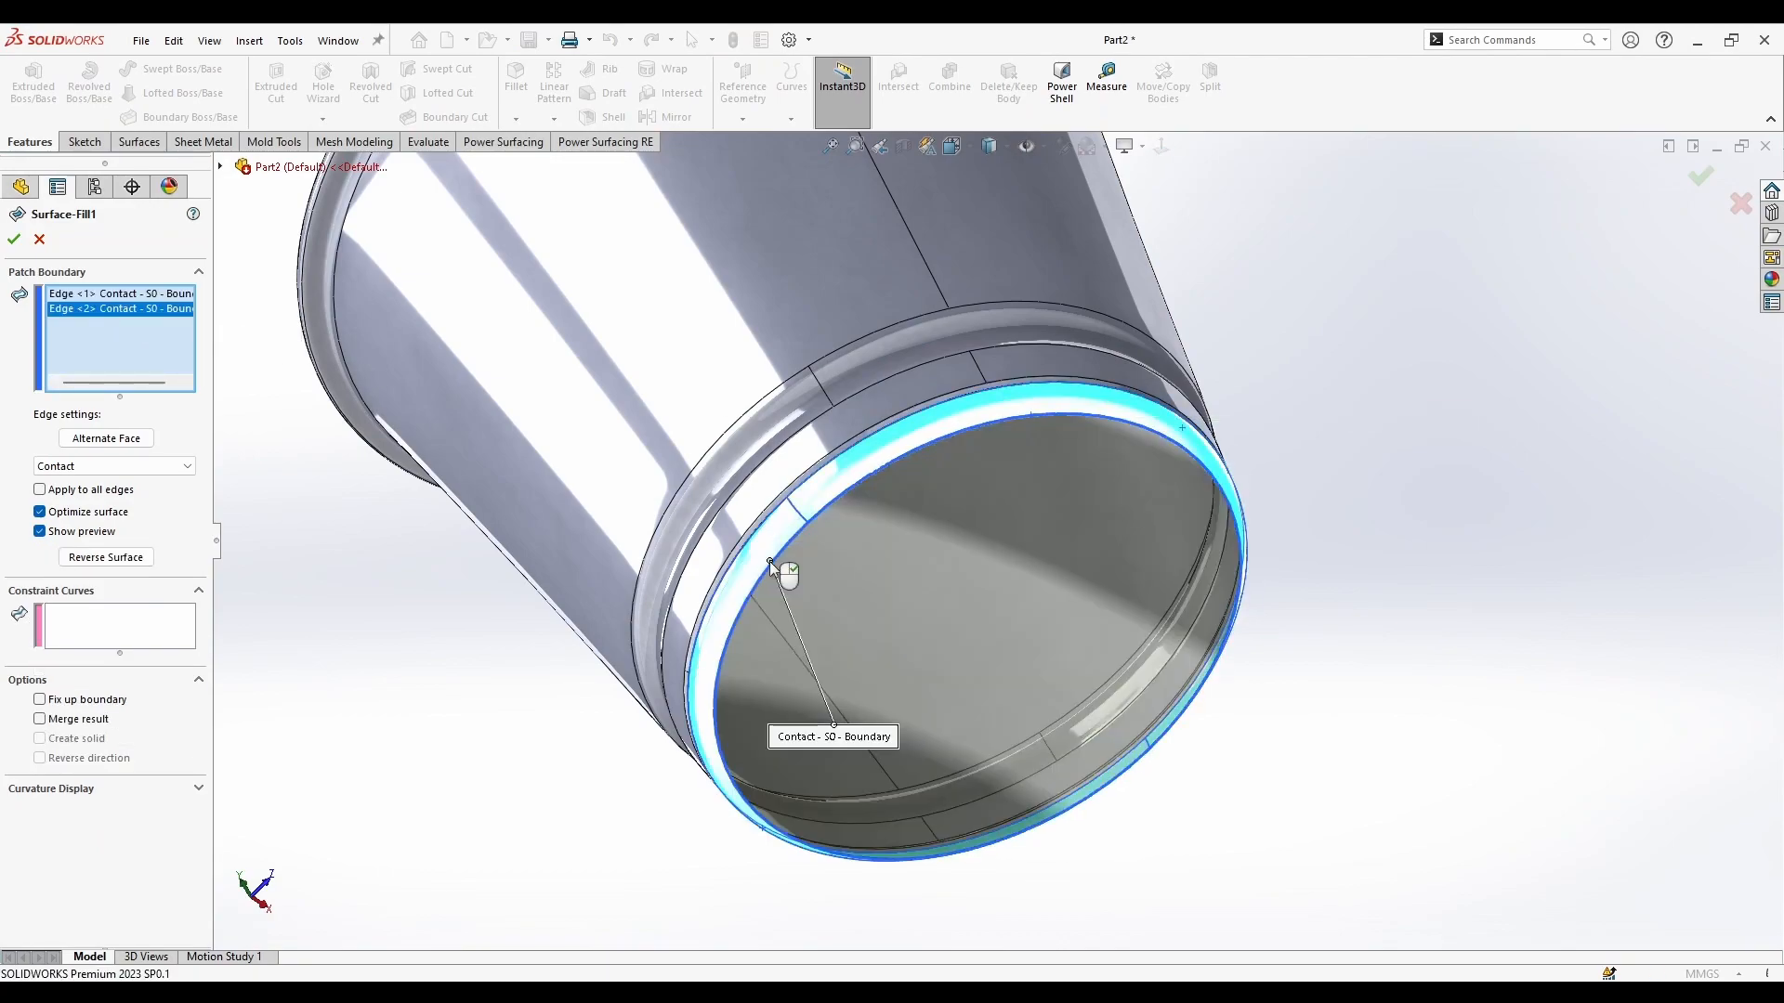
left_click(14, 244)
Step: Thicken the knitted pot surface outward by 2 mm
middle_click_drag(1282, 366, 1039, 446)
middle_click_drag(1023, 251, 1003, 548)
scroll(990, 579, "down", 3)
scroll(1003, 548, "up", 1)
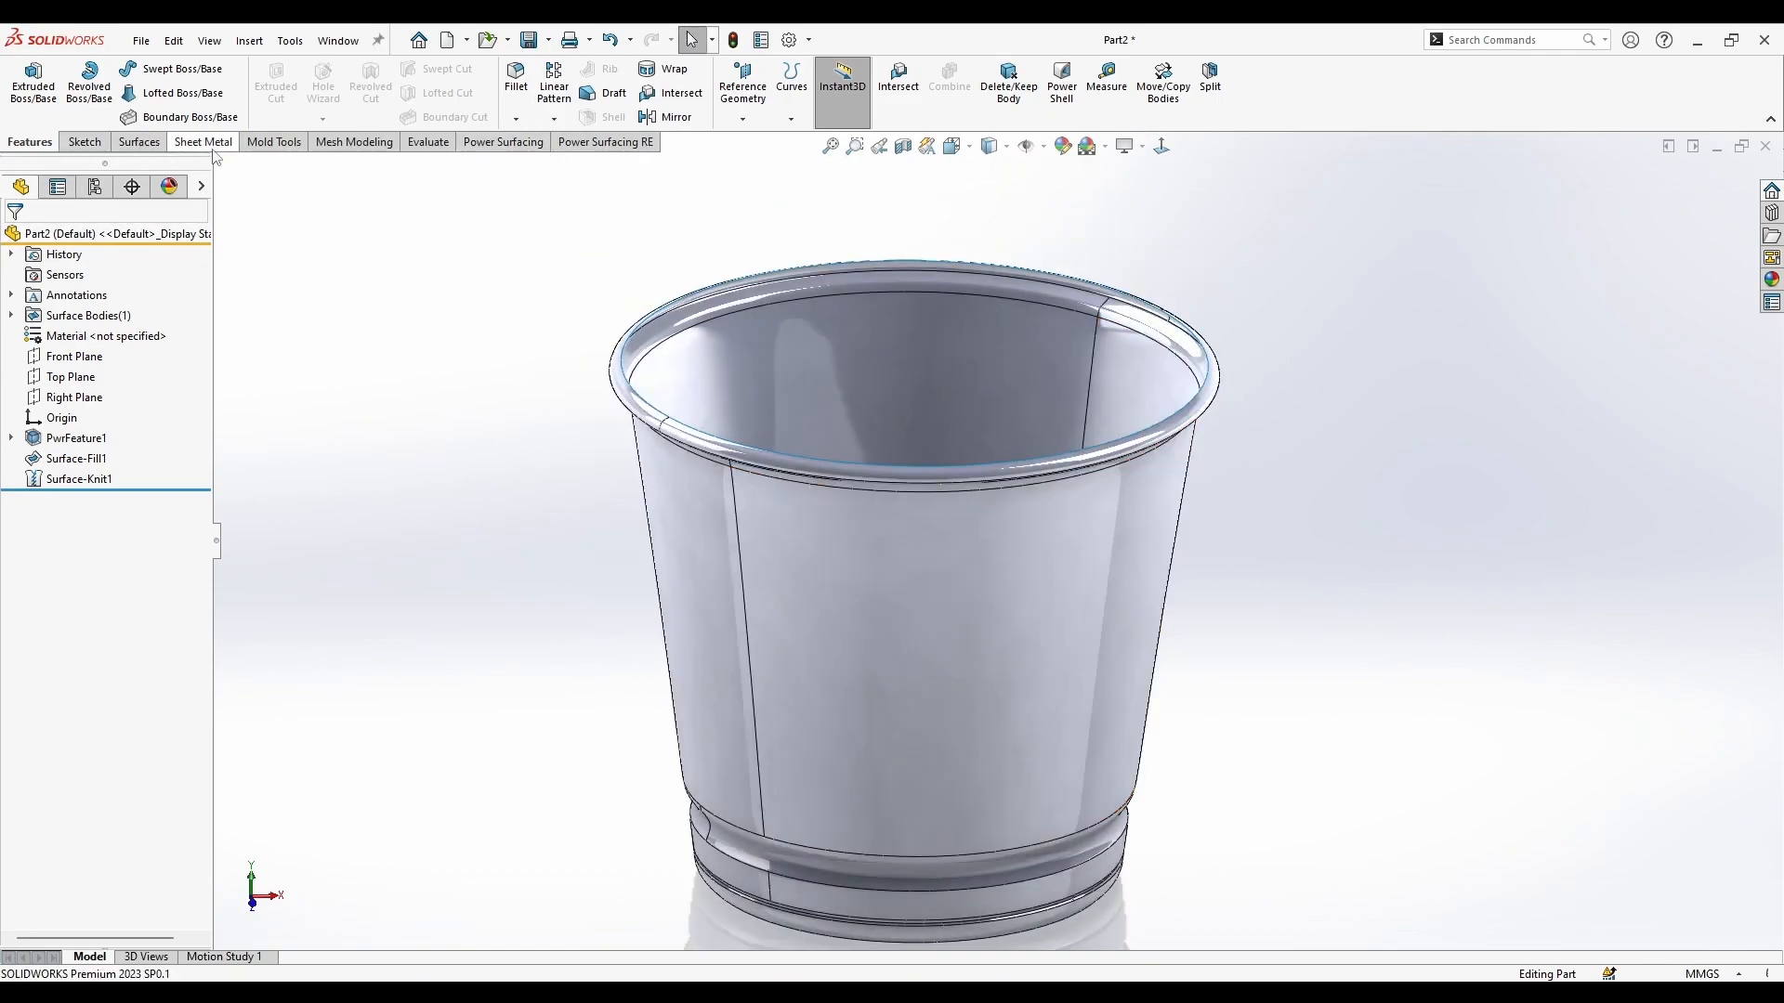
left_click(127, 144)
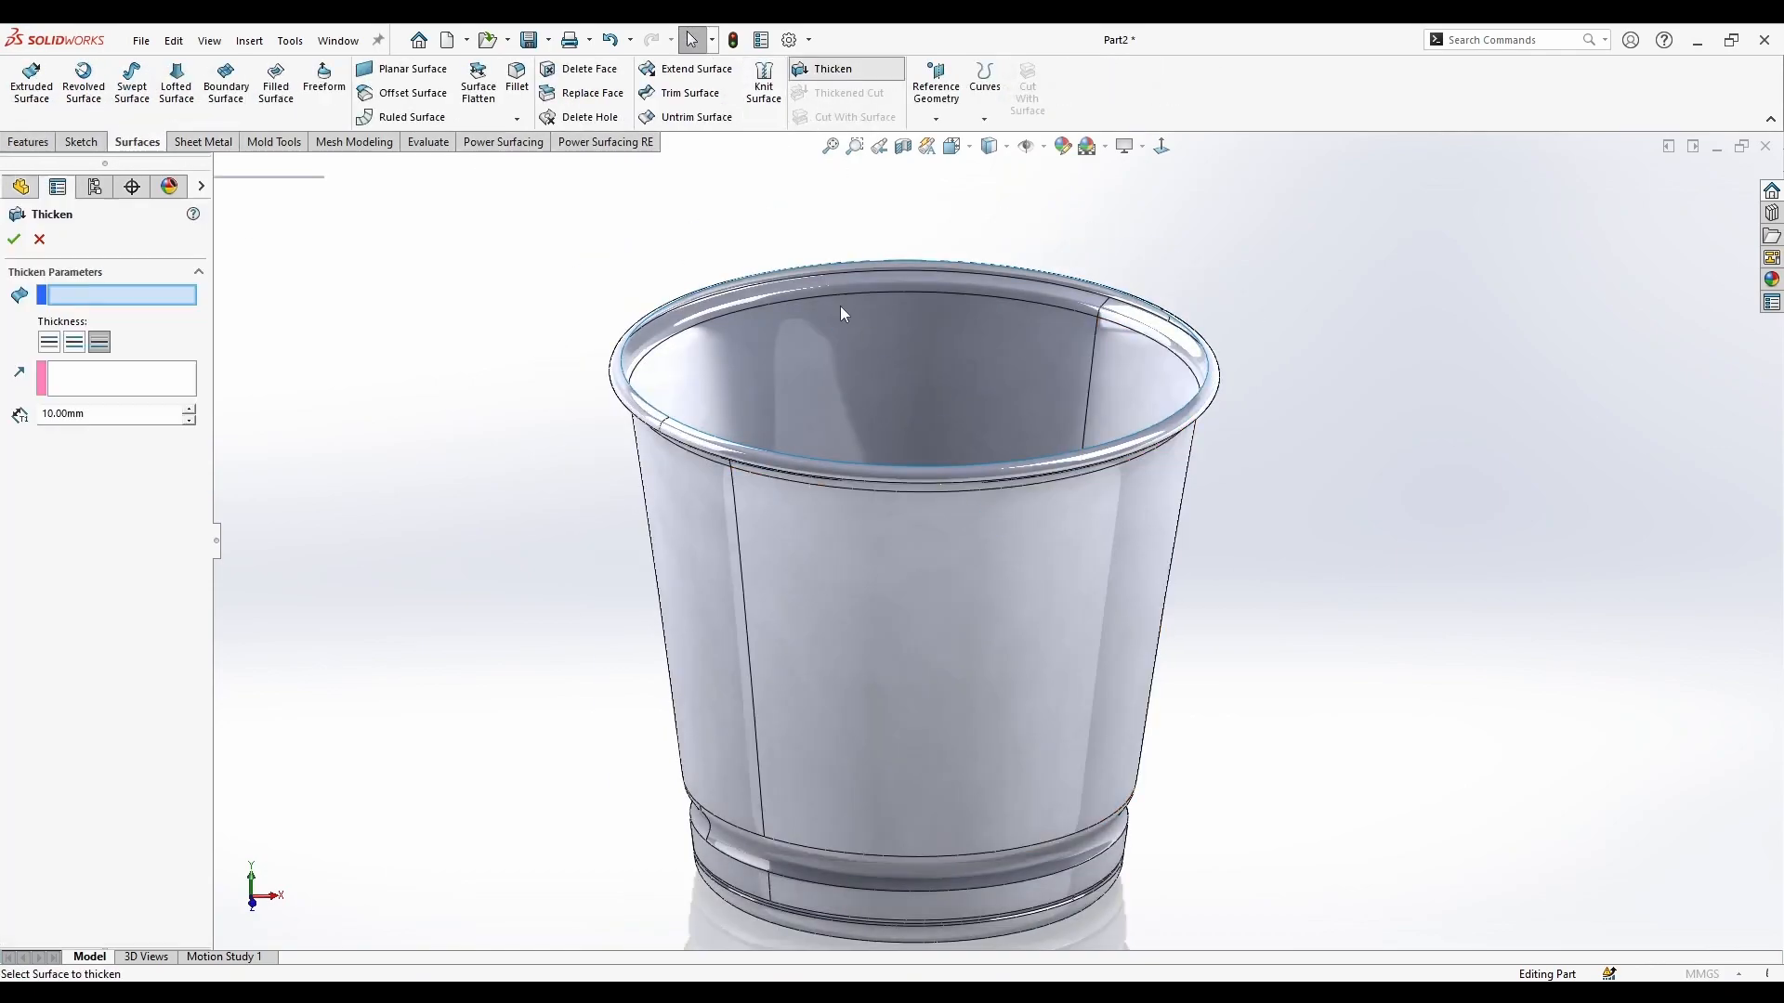
left_click(833, 595)
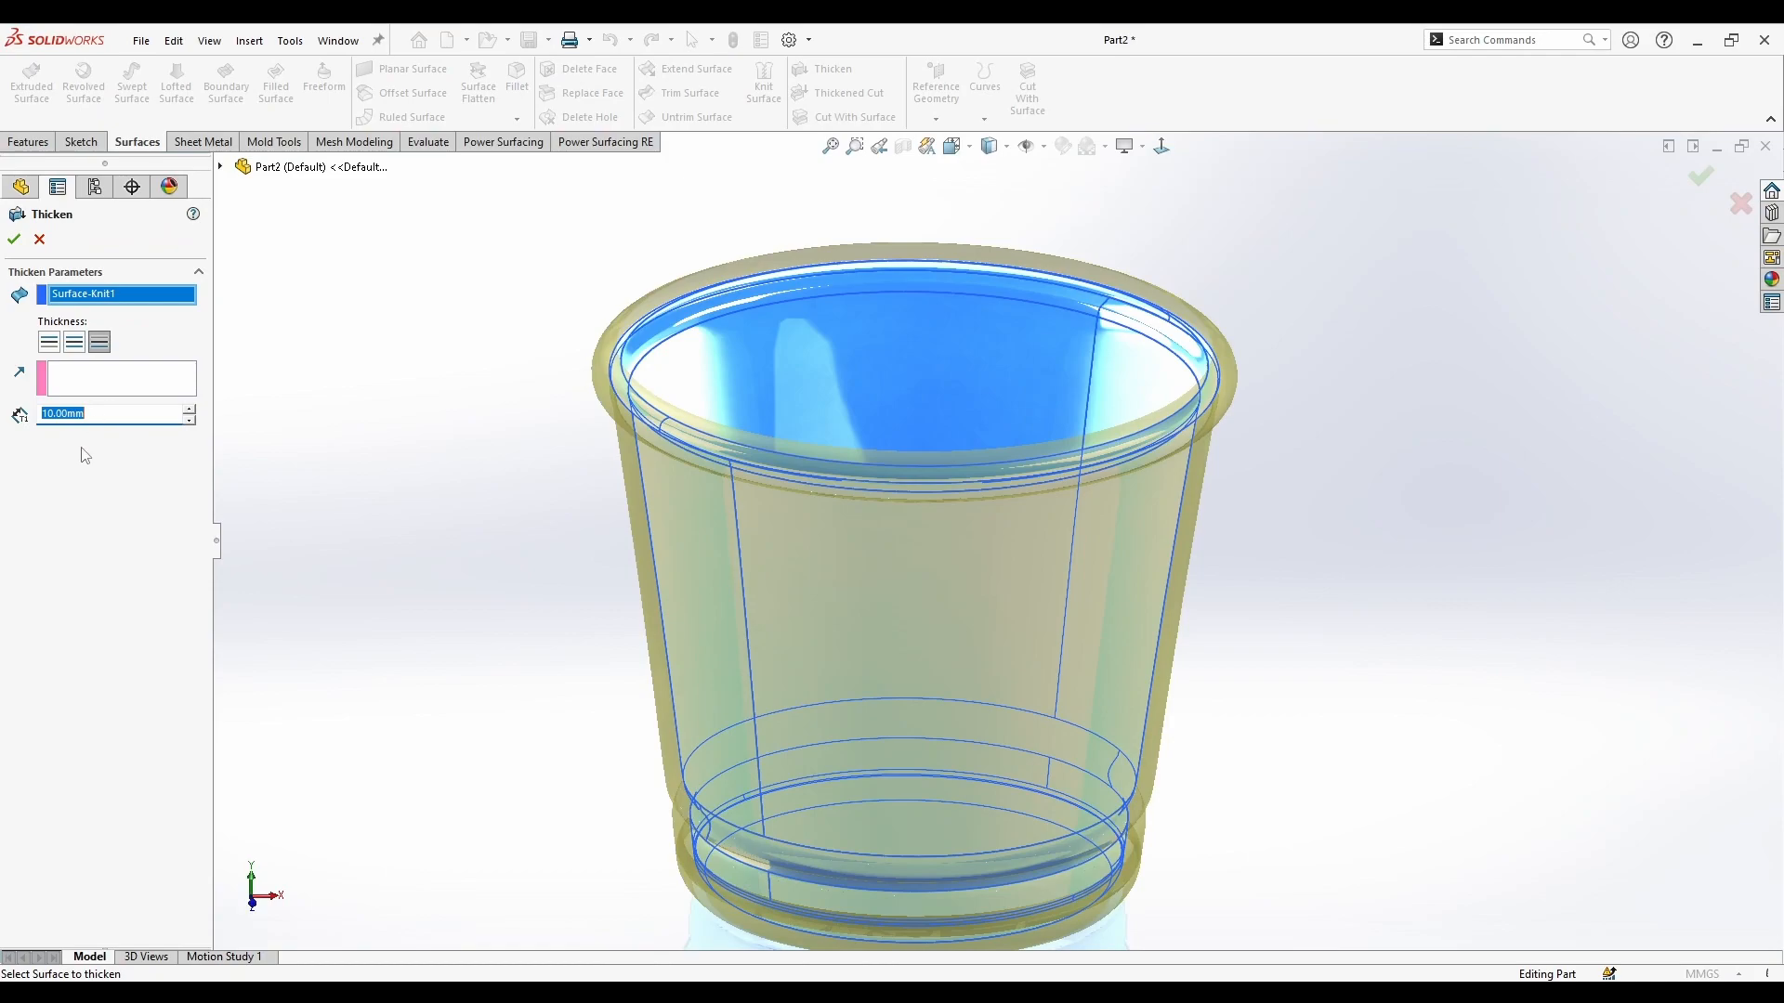
type("2")
key("Return")
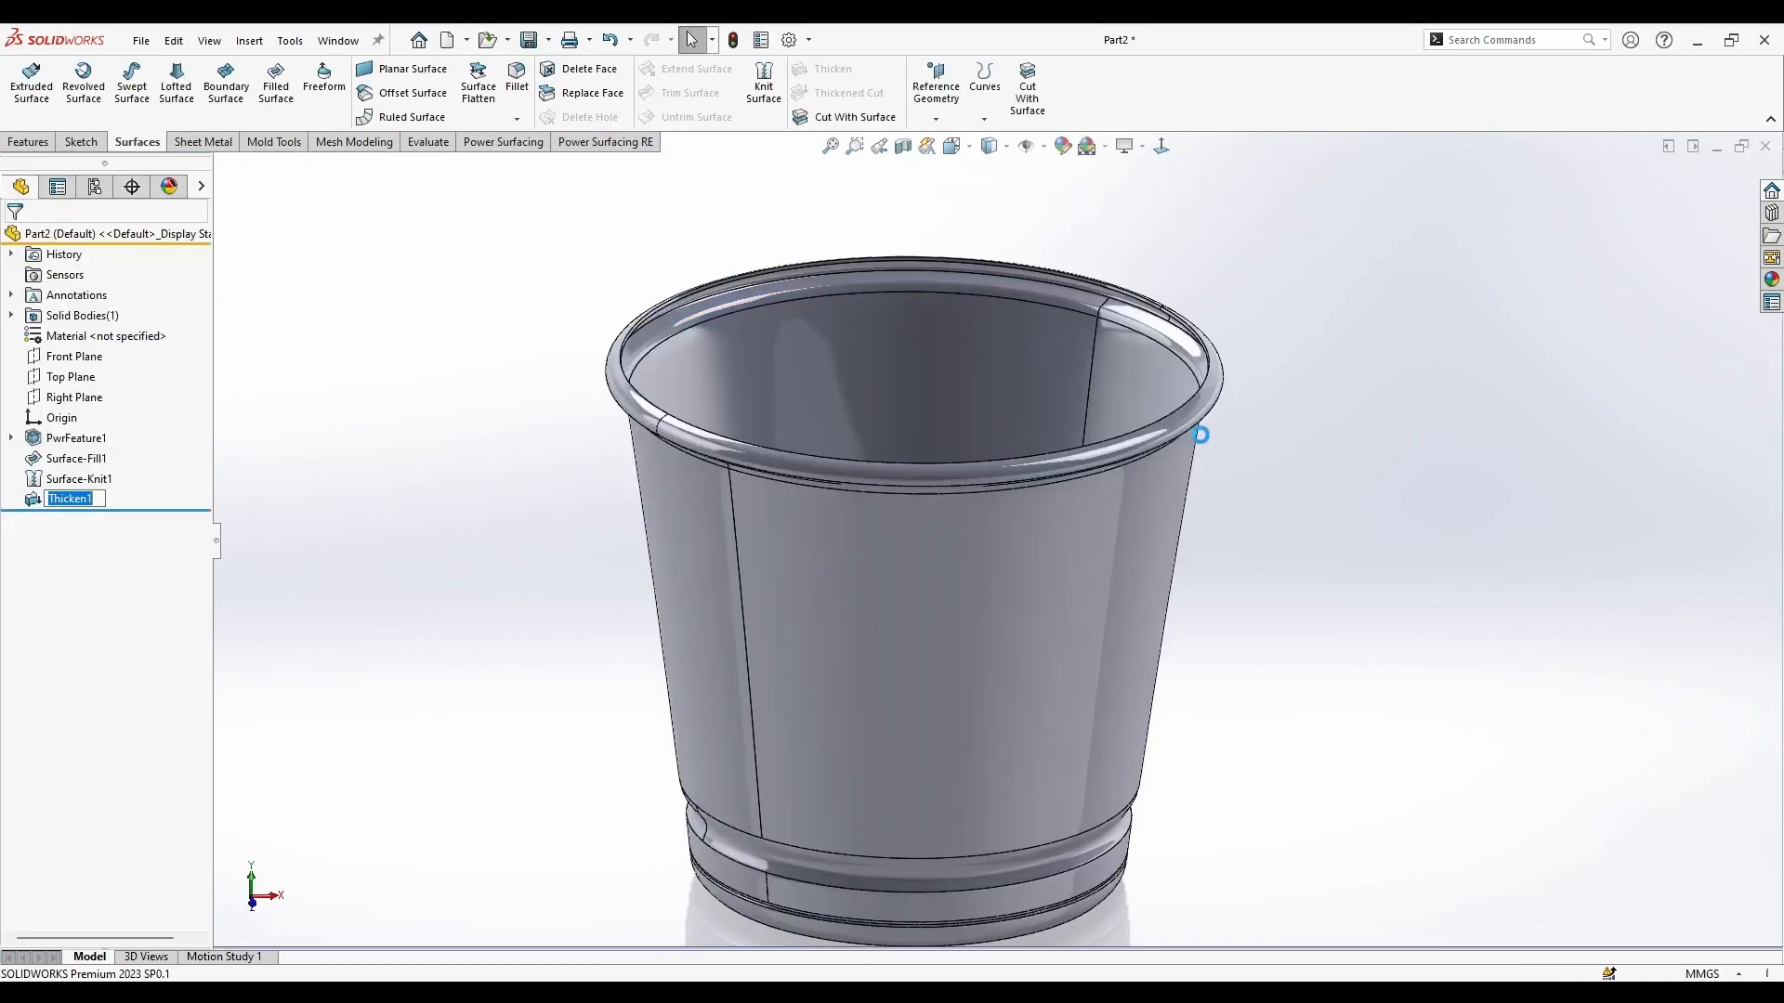
Step: Inspect the pot's wall and base in a Front Plane section view, shift the plane to 161 mm, and cancel the section
middle_click_drag(1307, 572, 1324, 670)
scroll(1322, 670, "up", 1)
scroll(1308, 671, "down", 1)
middle_click_drag(750, 549, 939, 521, "ctrl")
left_click(906, 148)
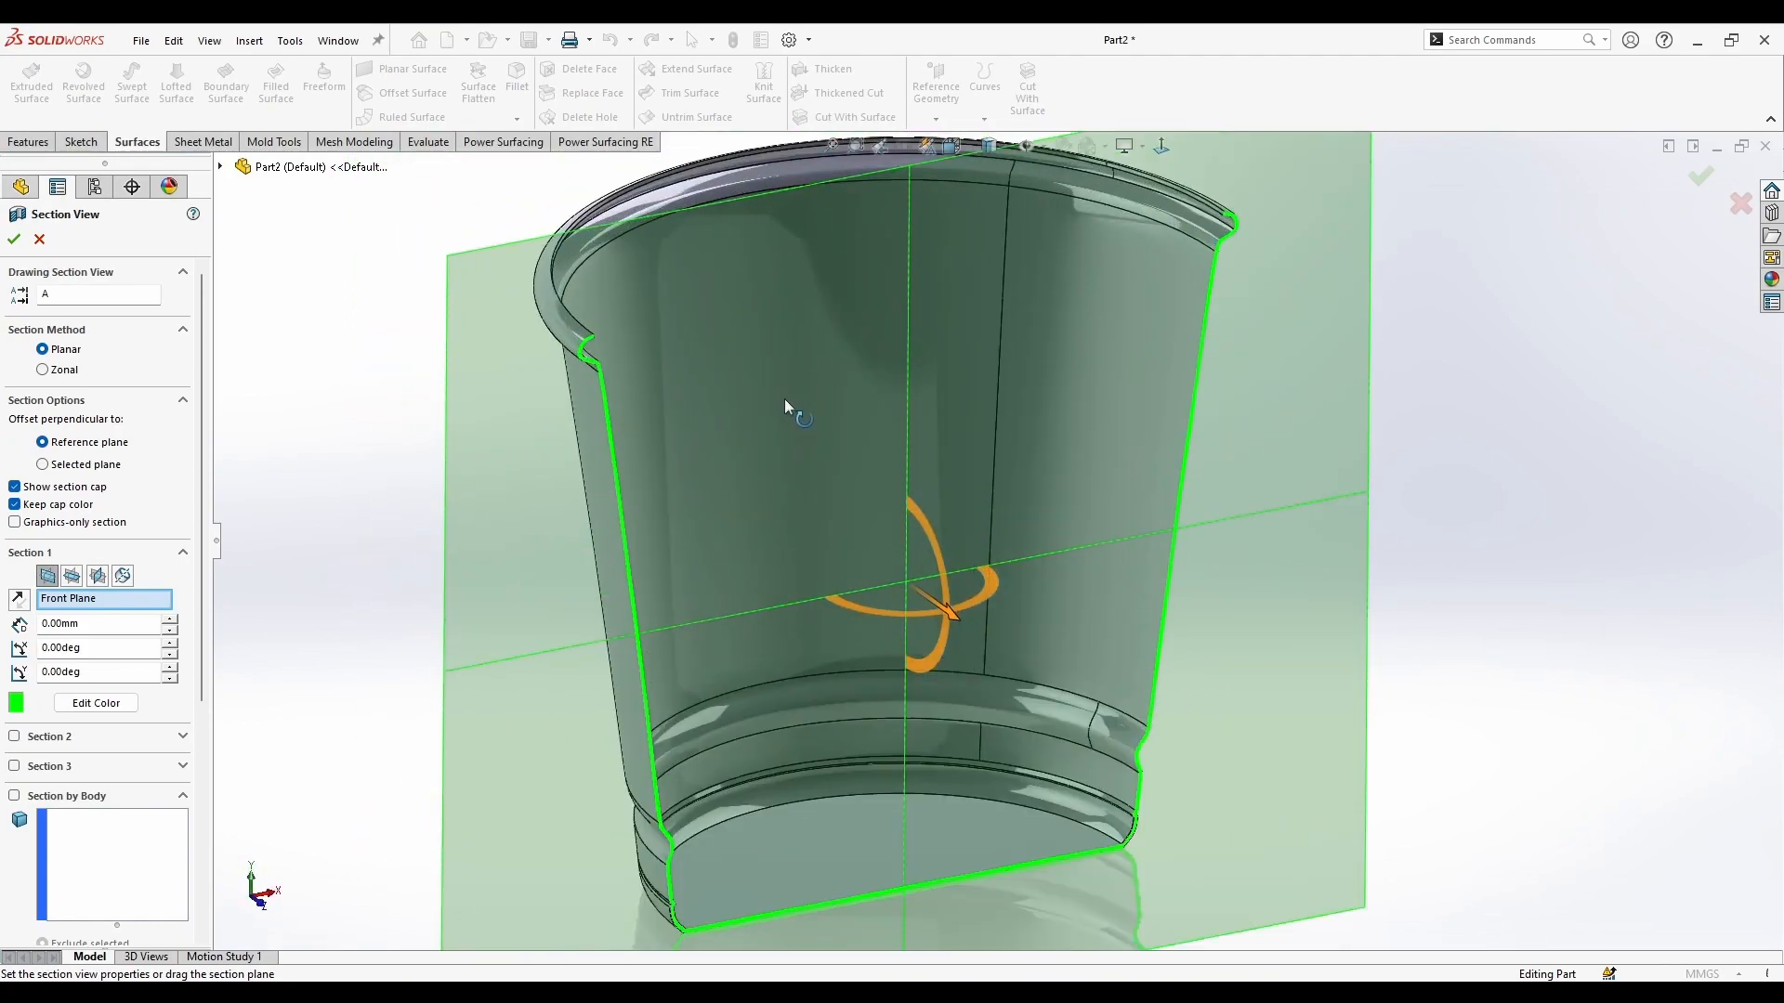
middle_click_drag(784, 399, 920, 530)
left_click_drag(1001, 628, 1230, 706)
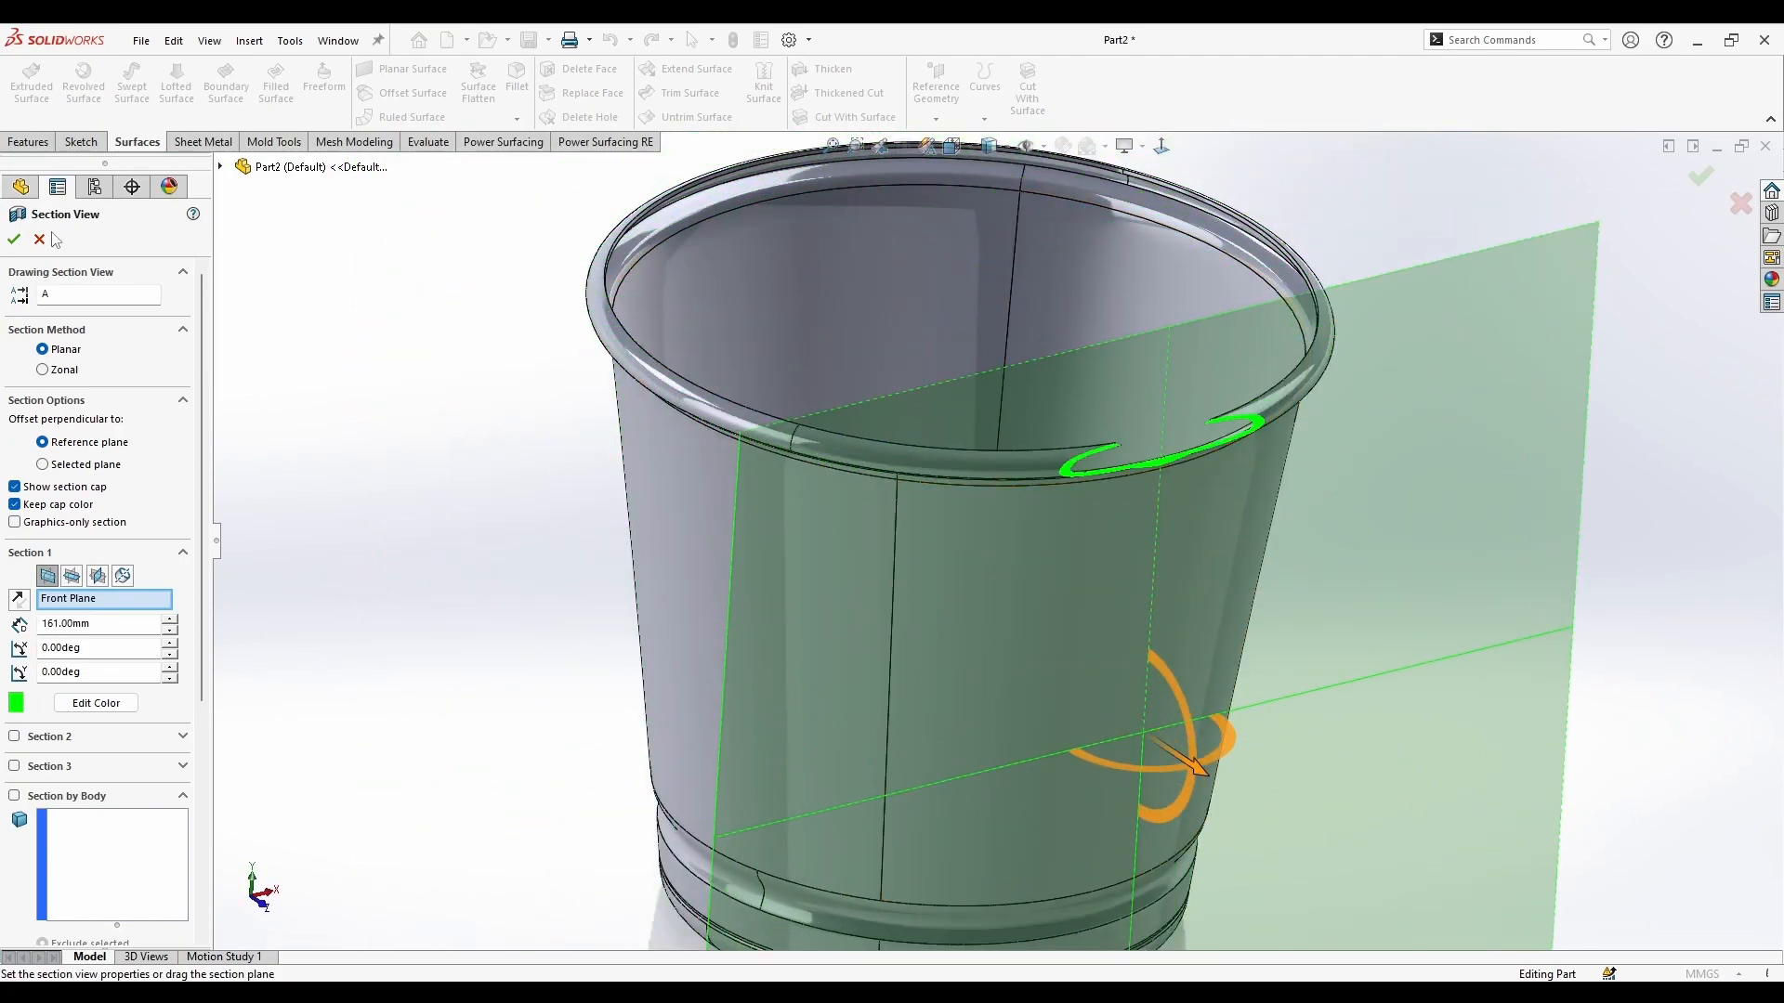
left_click(40, 239)
Step: Apply the red High Gloss plastic appearance to the pot
scroll(520, 533, "up", 1)
scroll(521, 533, "up", 1)
right_click(1120, 694)
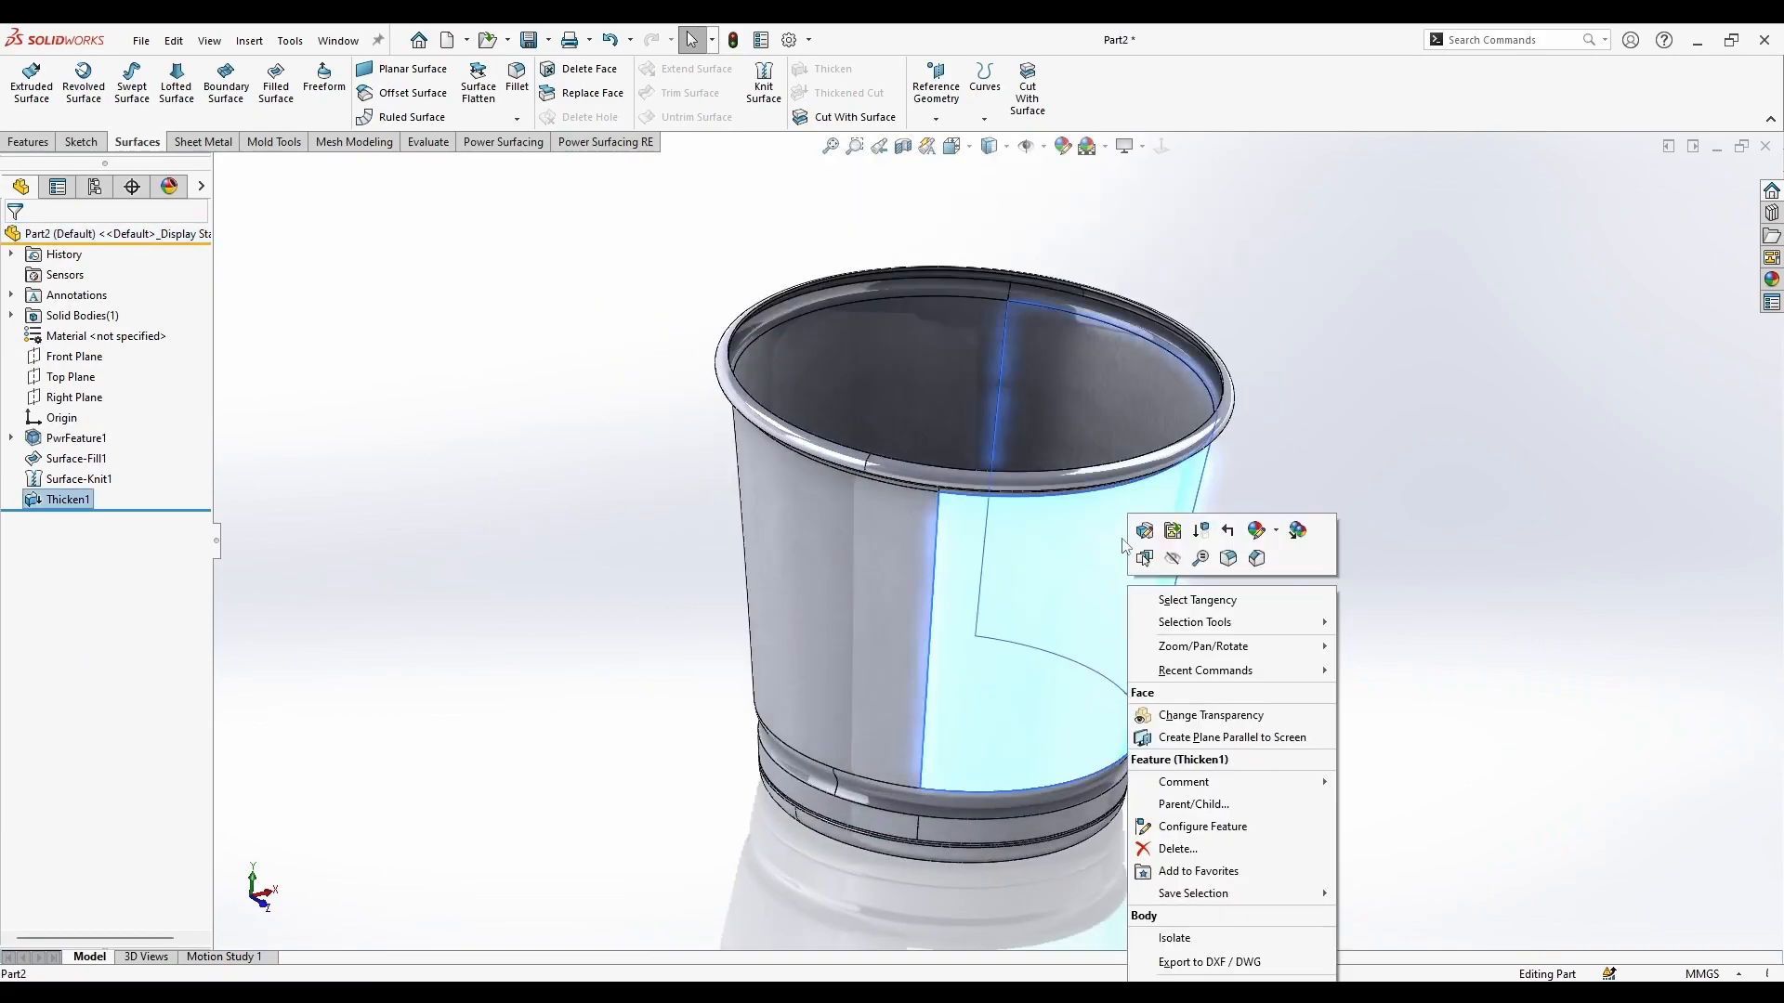
left_click(576, 641)
middle_click_drag(577, 641, 557, 606)
left_click(1770, 280)
left_click(1475, 203)
left_click(1495, 222)
left_click(1553, 225)
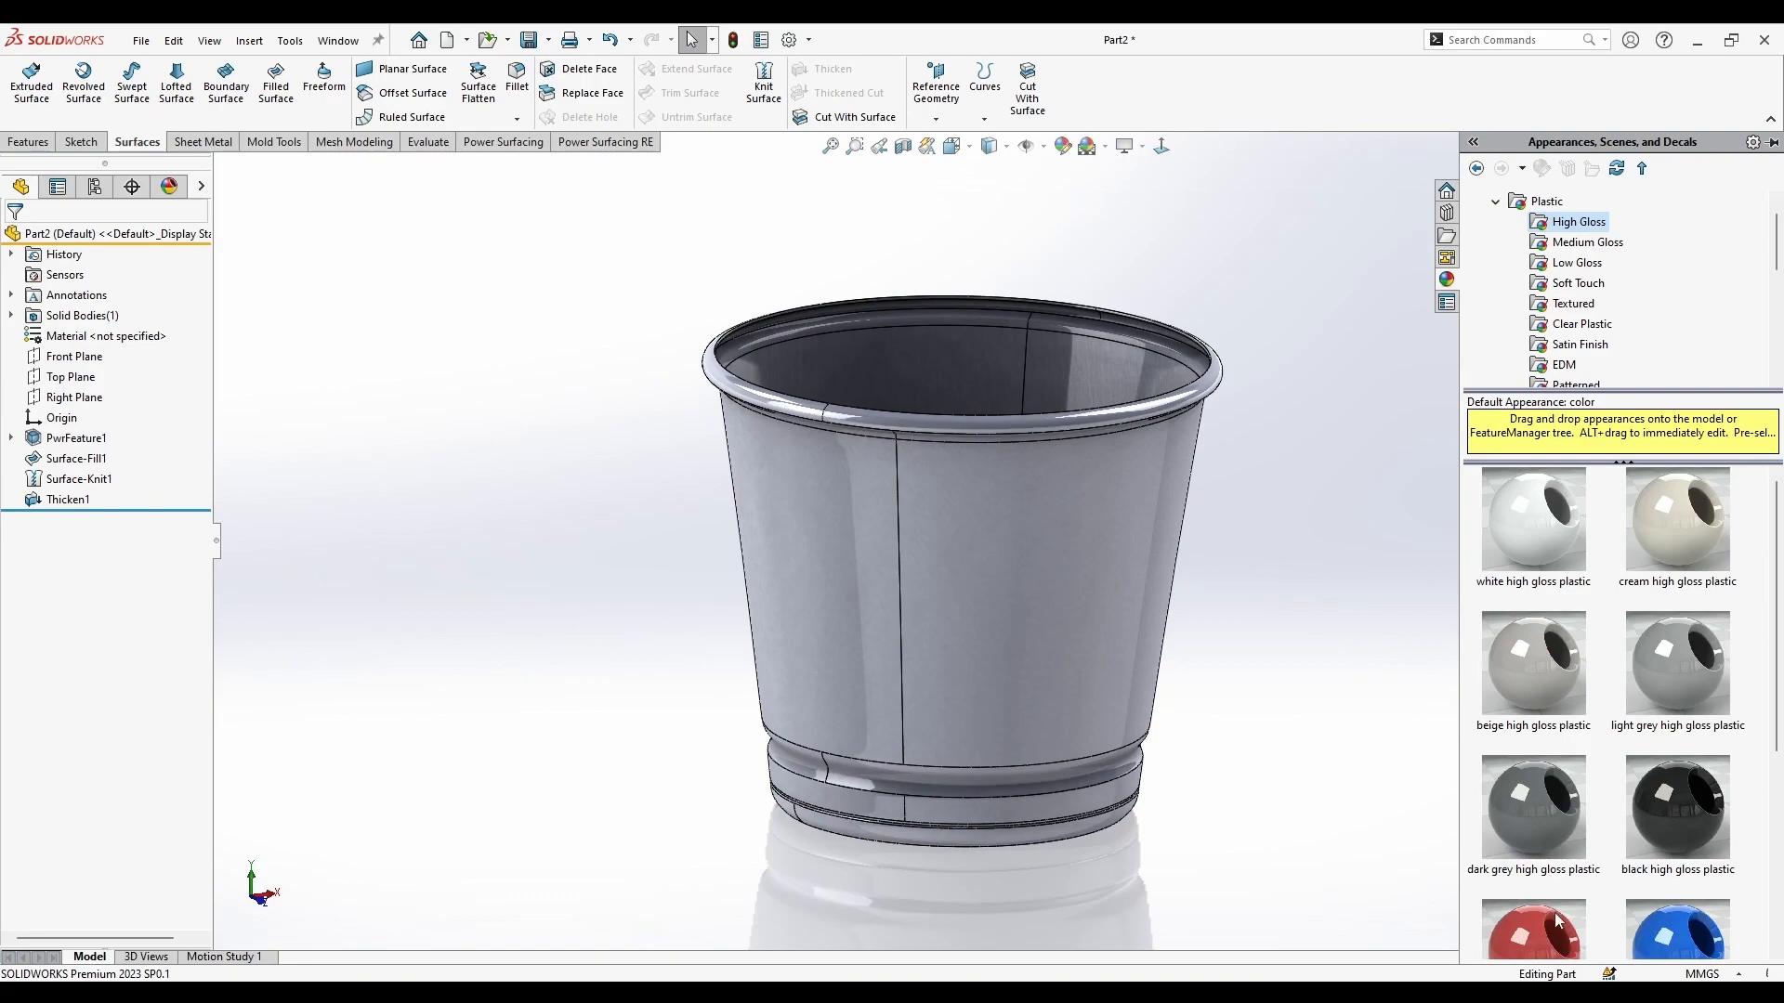
left_click_drag(1557, 918, 1064, 581)
left_click(1049, 582)
middle_click_drag(1246, 605, 976, 525)
right_click(929, 574)
left_click(952, 529)
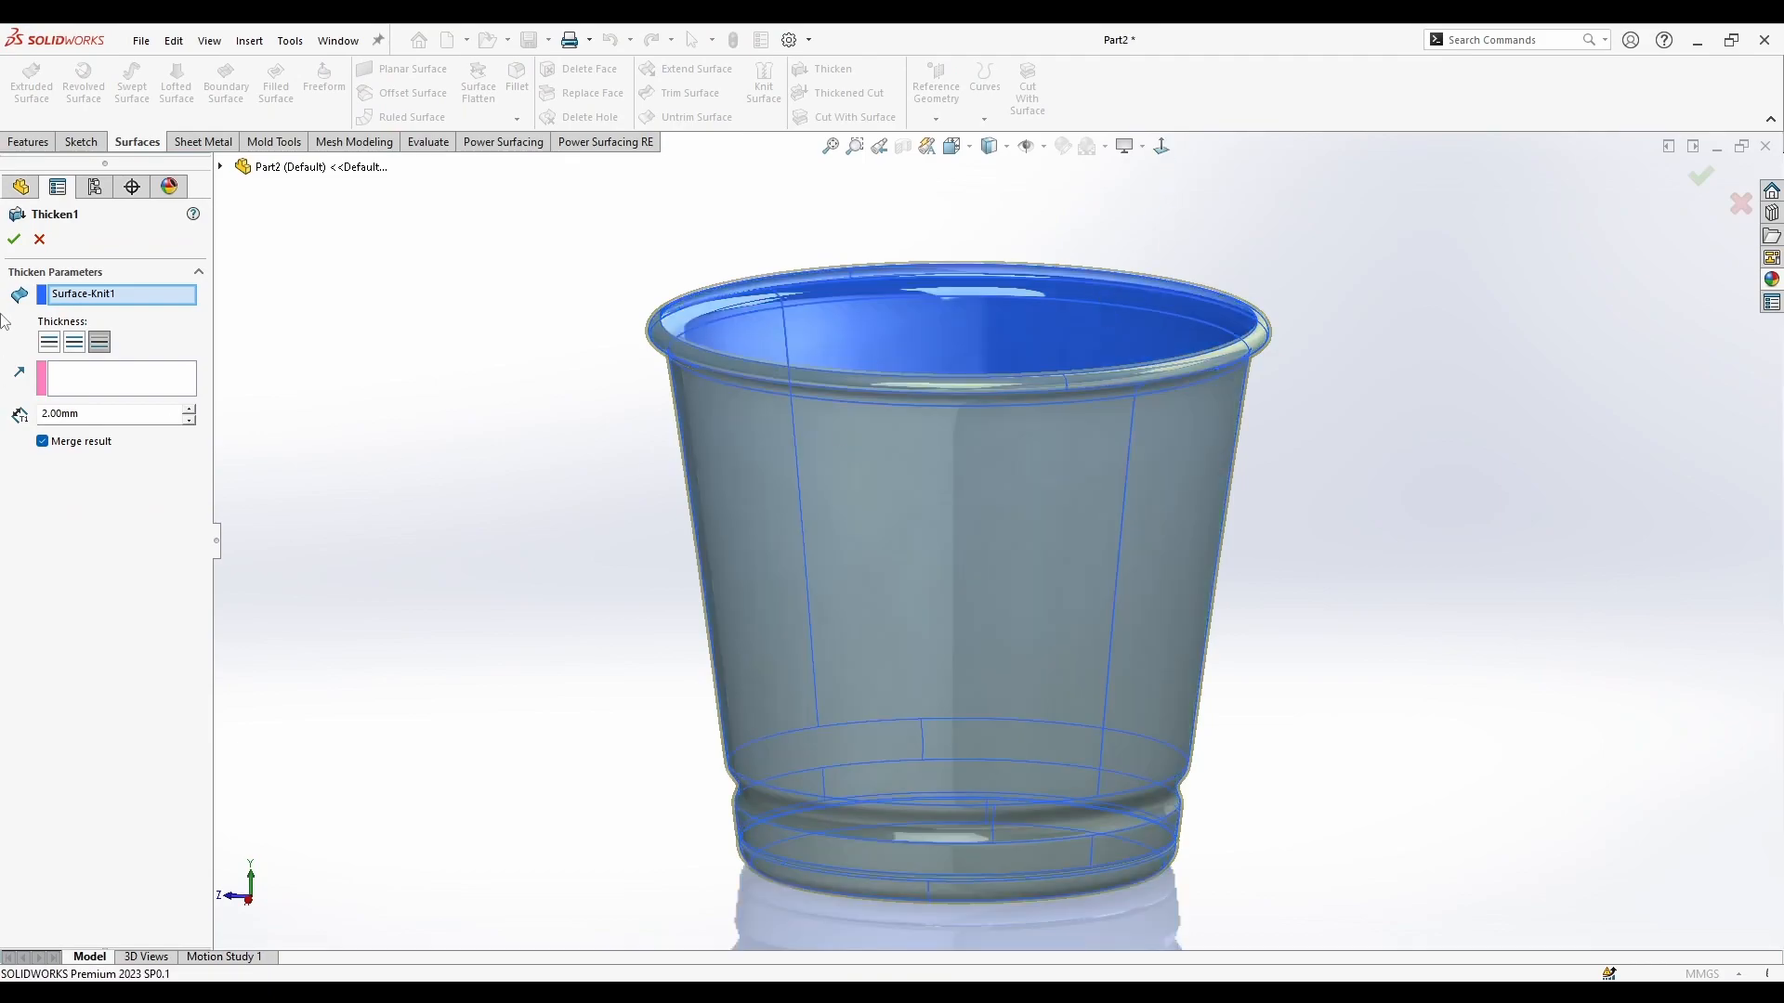
left_click(39, 241)
Step: Reopen the pot's PowerFeature for editing and view the pot straight from the side
right_click(84, 436)
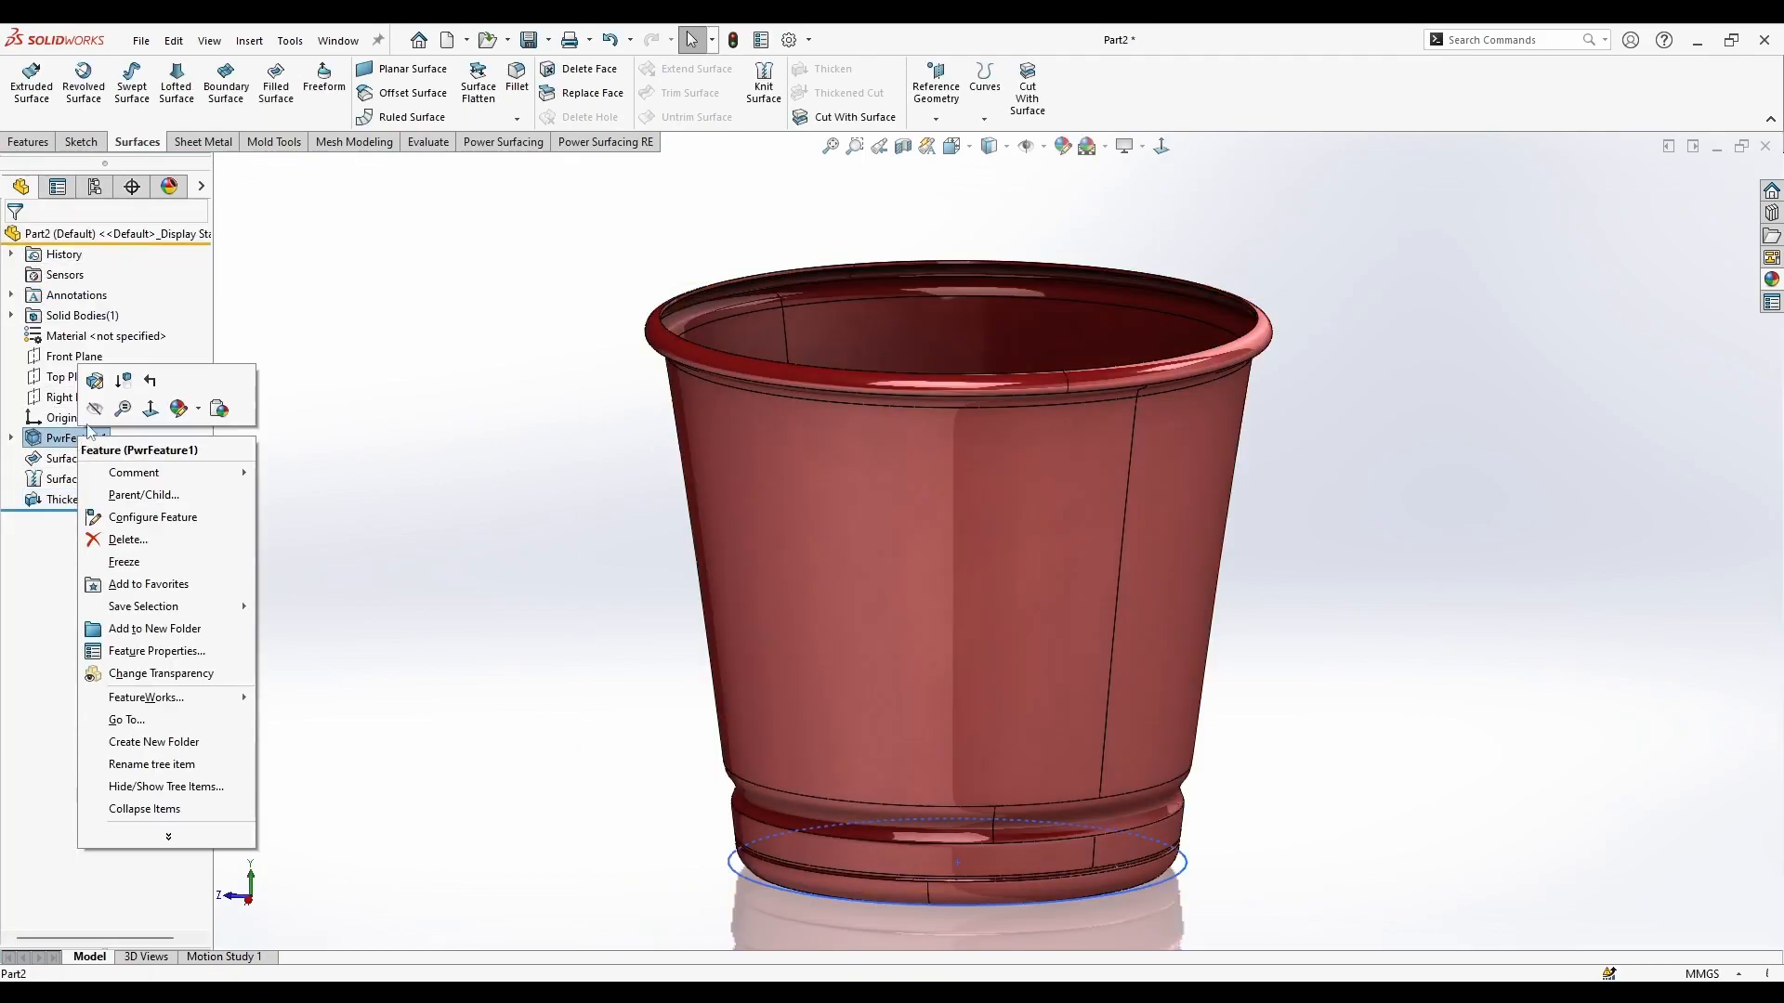
left_click(109, 382)
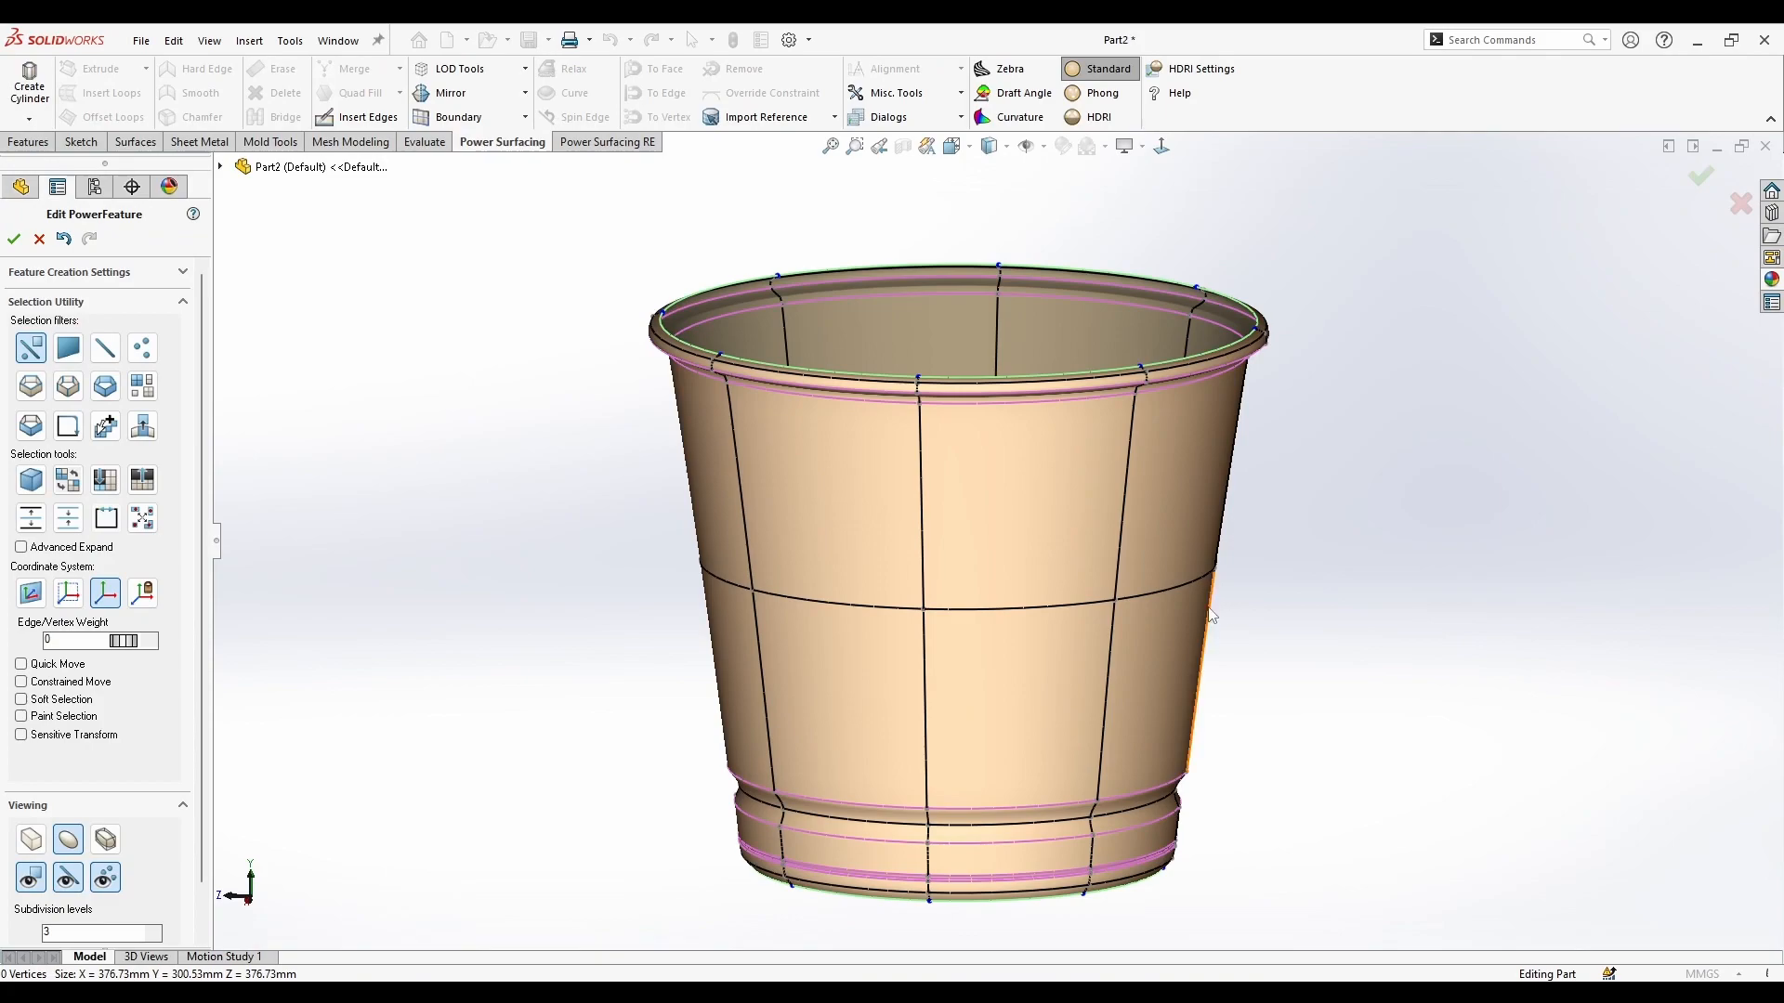
middle_click_drag(1009, 617, 1100, 662)
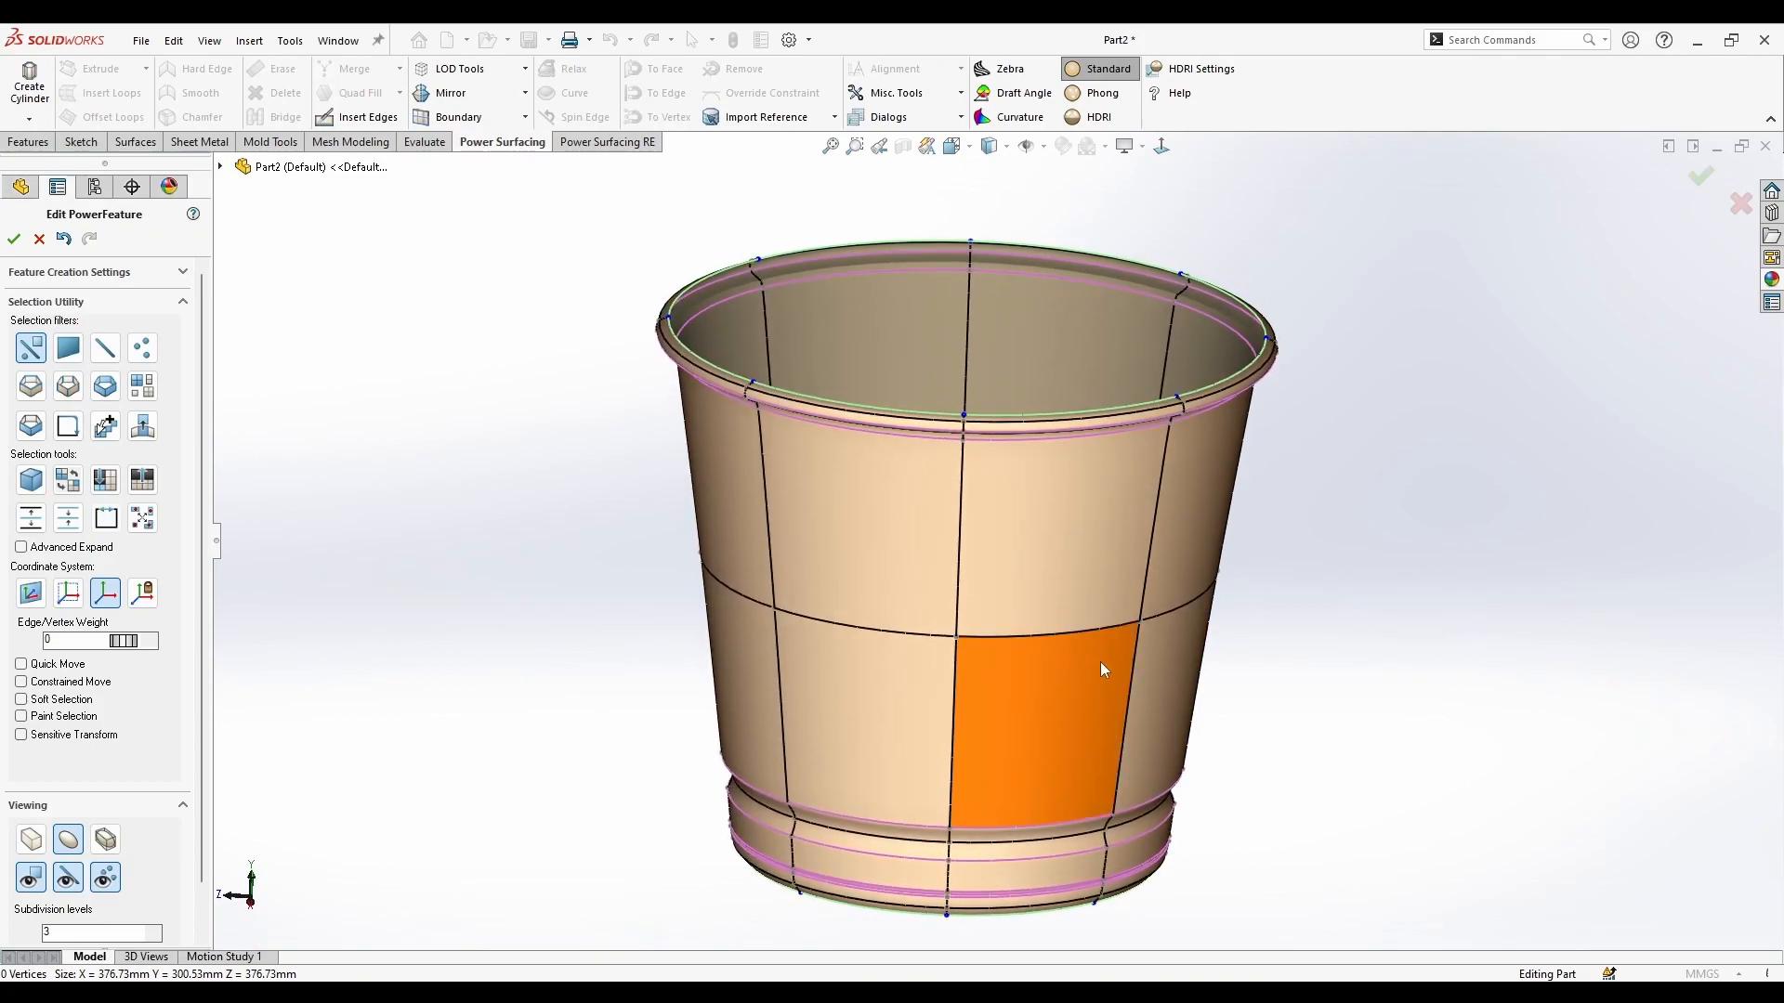
middle_click_drag(1308, 654, 1160, 209)
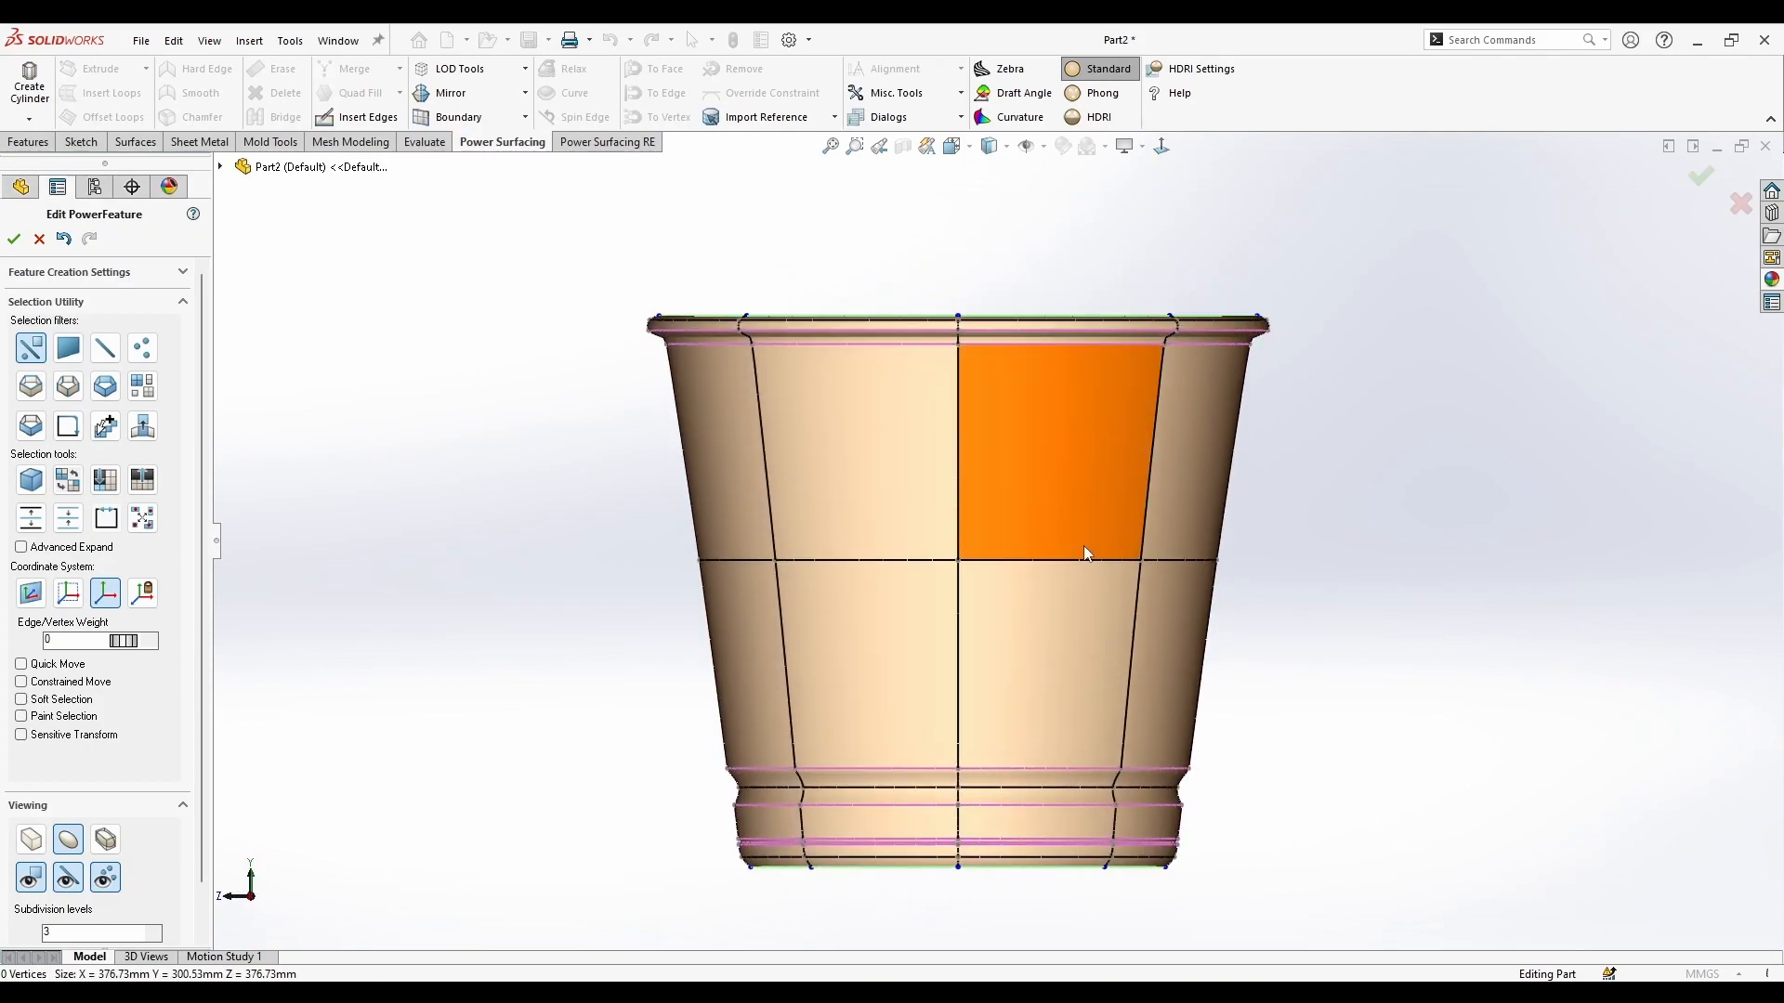
Step: Try scaling the edge loop at the pot's mid-height inward, and undo the change
scroll(1095, 539, "up", 1)
left_click(1042, 556)
right_click(1043, 530)
left_click(1211, 518)
left_click(1018, 558)
left_click_drag(965, 559, 971, 565)
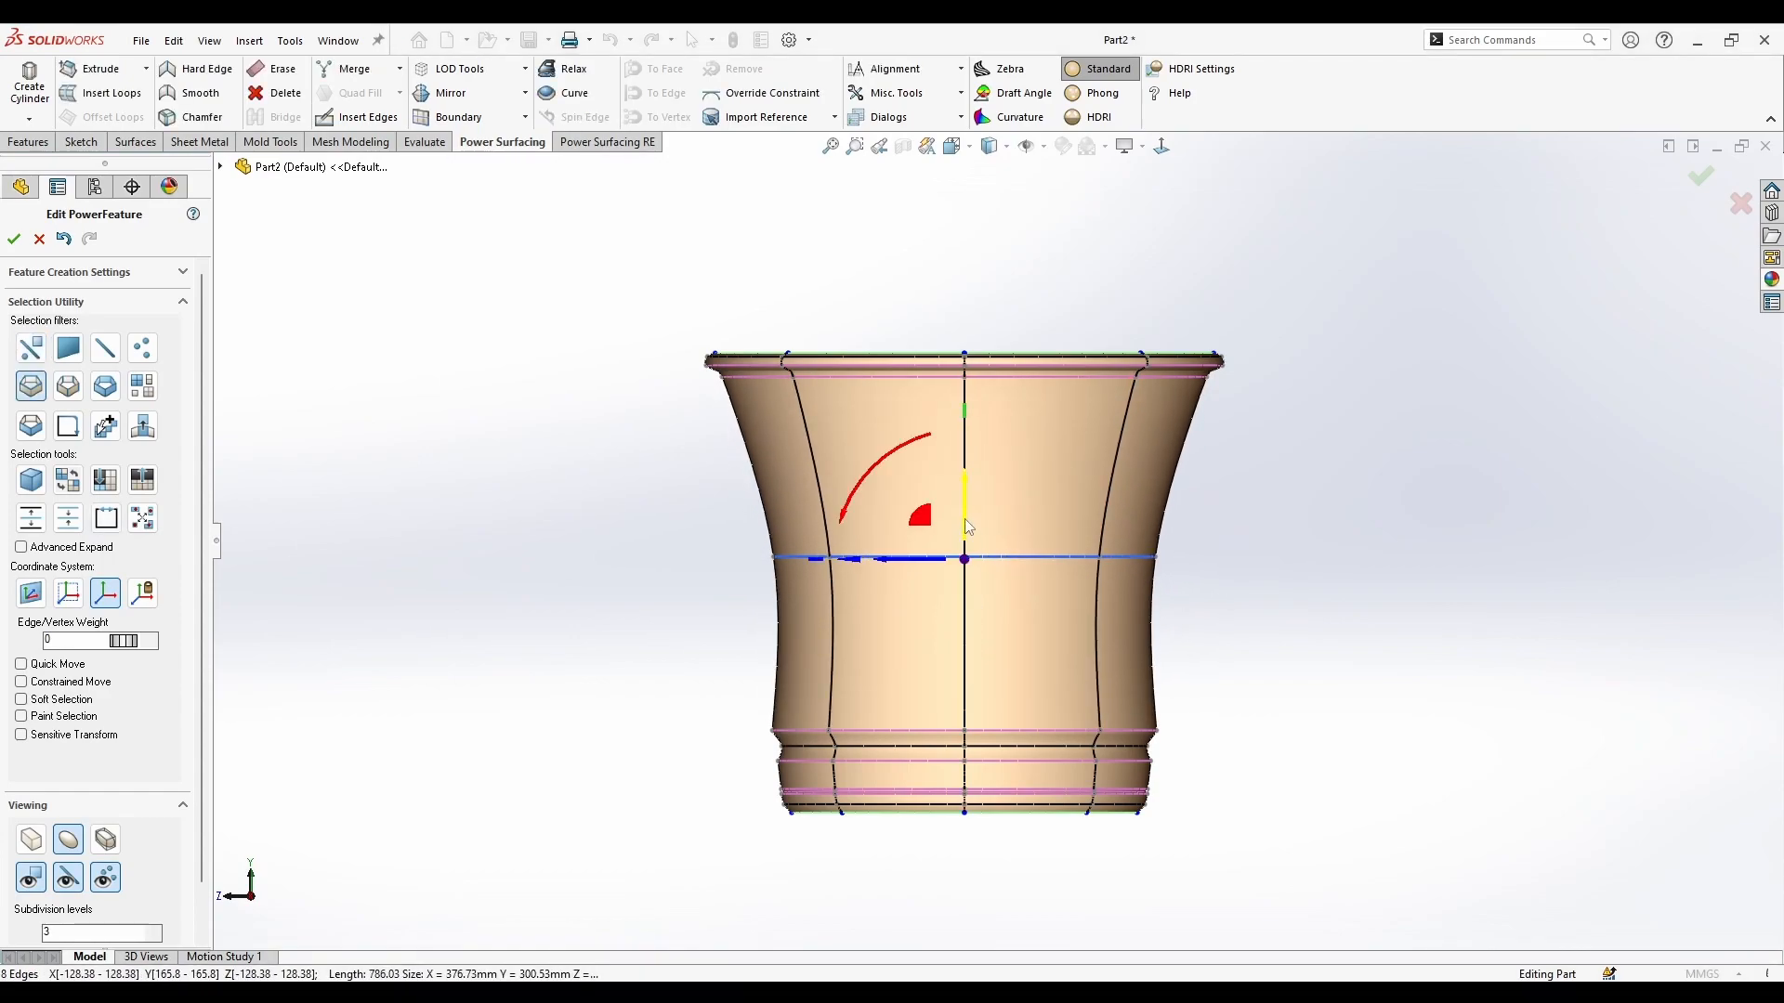
key("ctrl+z")
Step: Select the whole pot mesh and place a copy beside the original in the positive Z direction
left_click(142, 385)
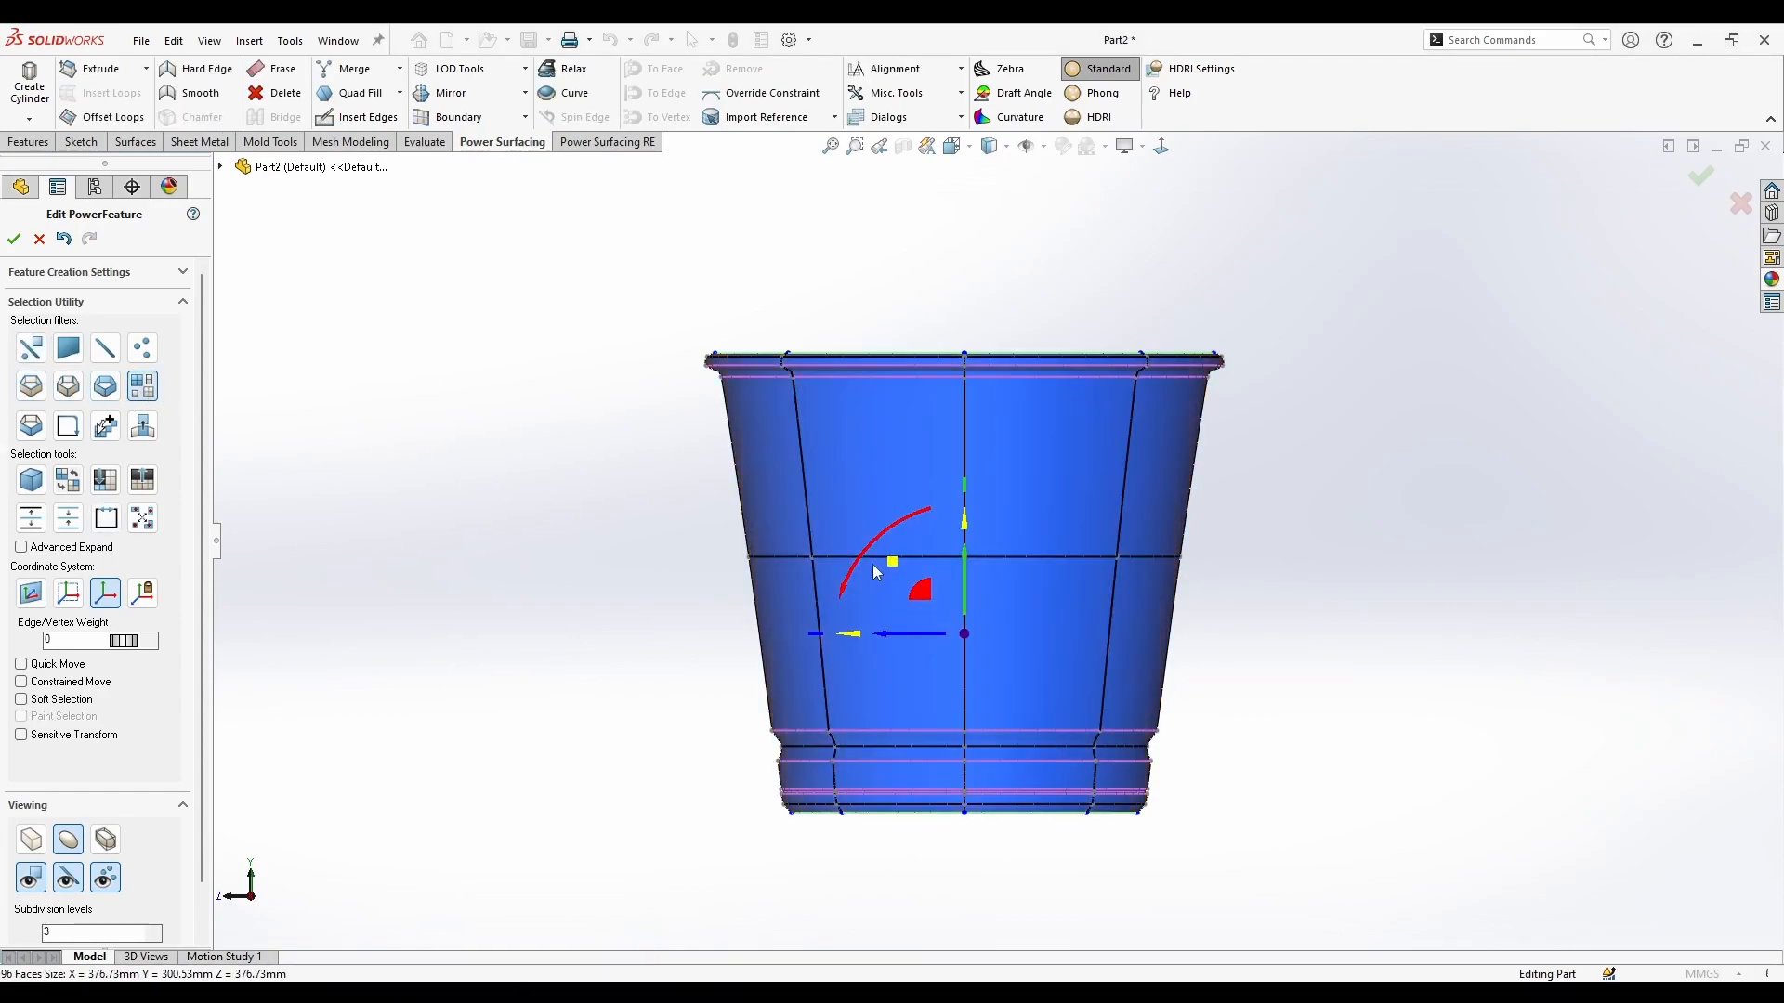
left_click(149, 429)
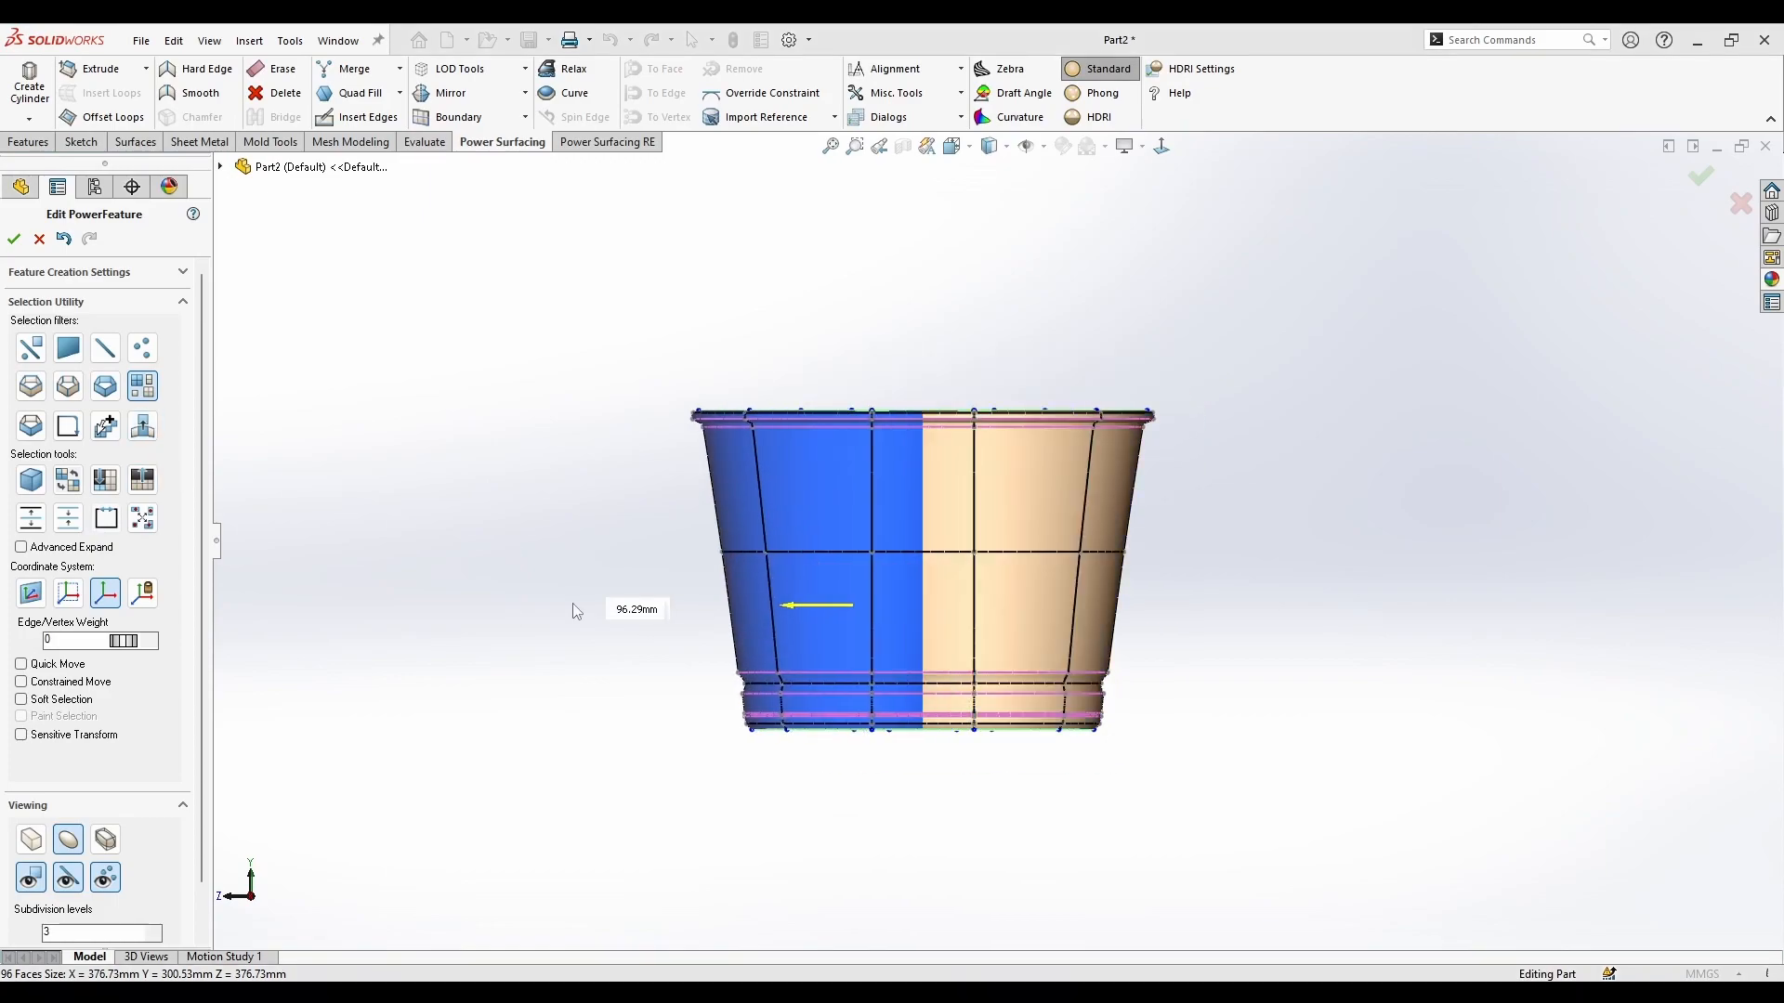
scroll(453, 587, "down", 2)
scroll(454, 587, "up", 2)
scroll(1463, 504, "down", 3)
scroll(1463, 504, "up", 1)
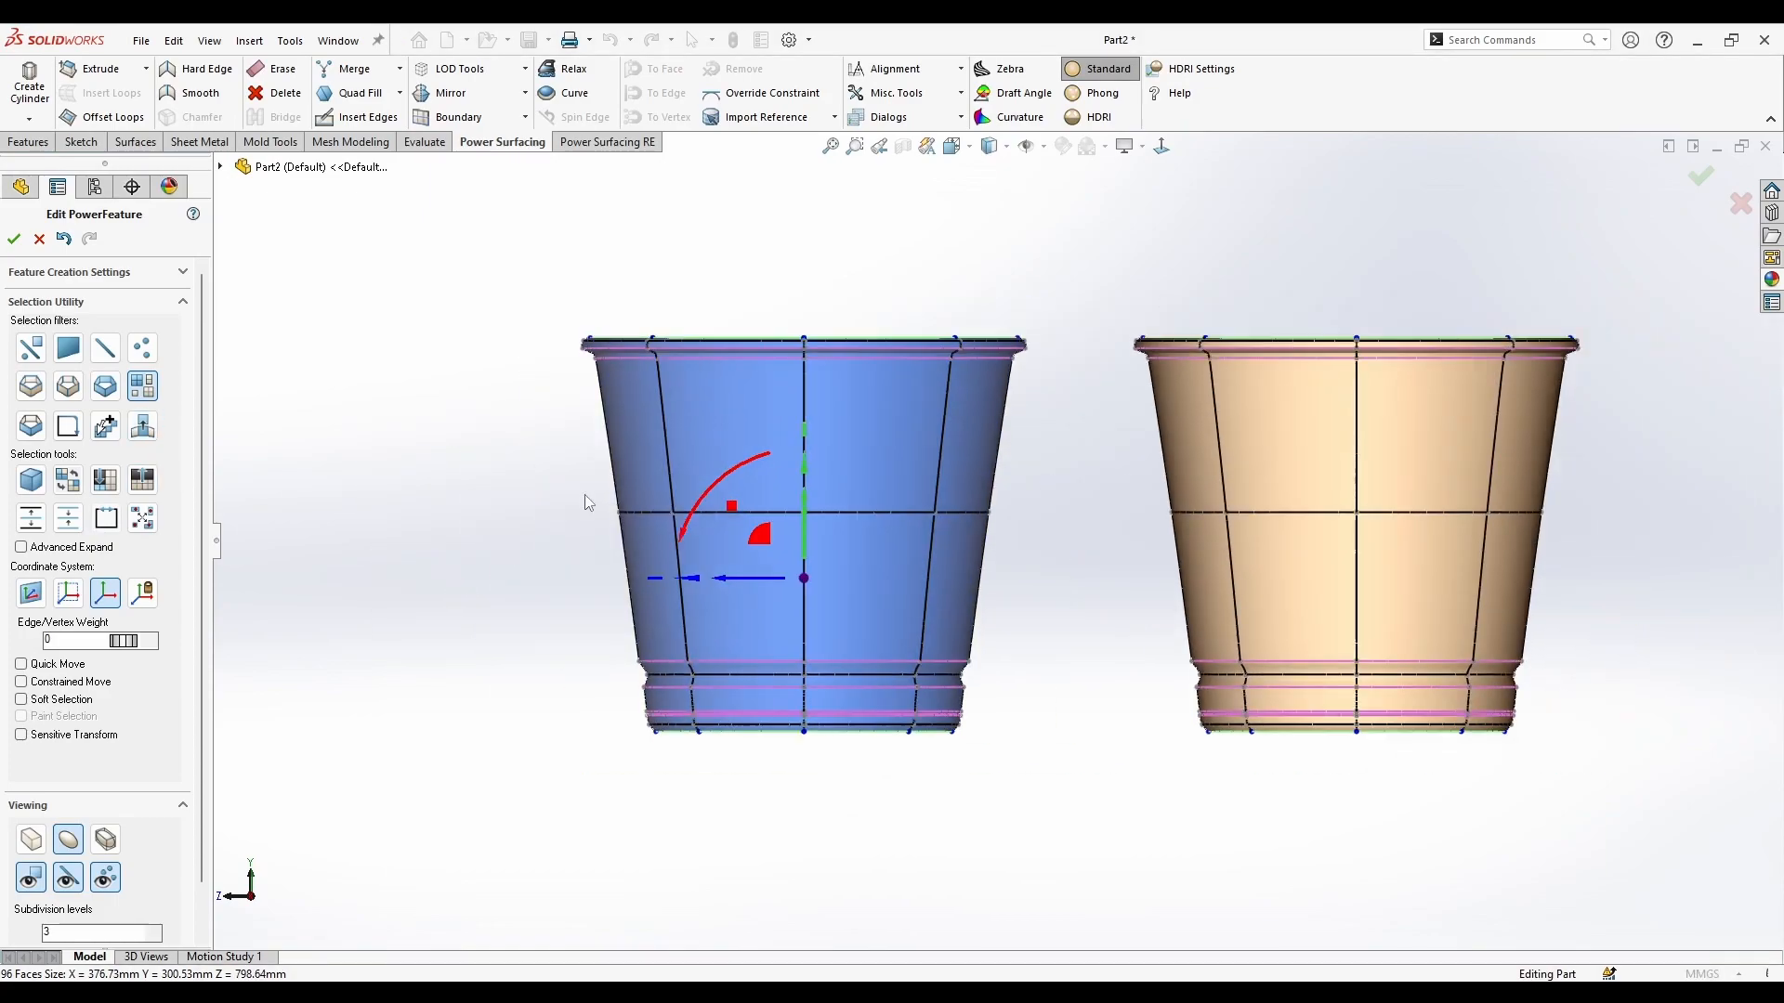
scroll(558, 502, "down", 1)
Step: Scale the copied pot's mid-height edge loop inward to form a waist, and raise the loop slightly
right_click(602, 499)
left_click(784, 468)
left_click(957, 518)
left_click_drag(869, 522, 844, 654)
mouse_move(870, 454)
left_mouse_down()
mouse_move(890, 398)
mouse_move(888, 430)
left_mouse_up()
scroll(995, 541, "up", 5)
left_click(1077, 648)
scroll(980, 571, "down", 4)
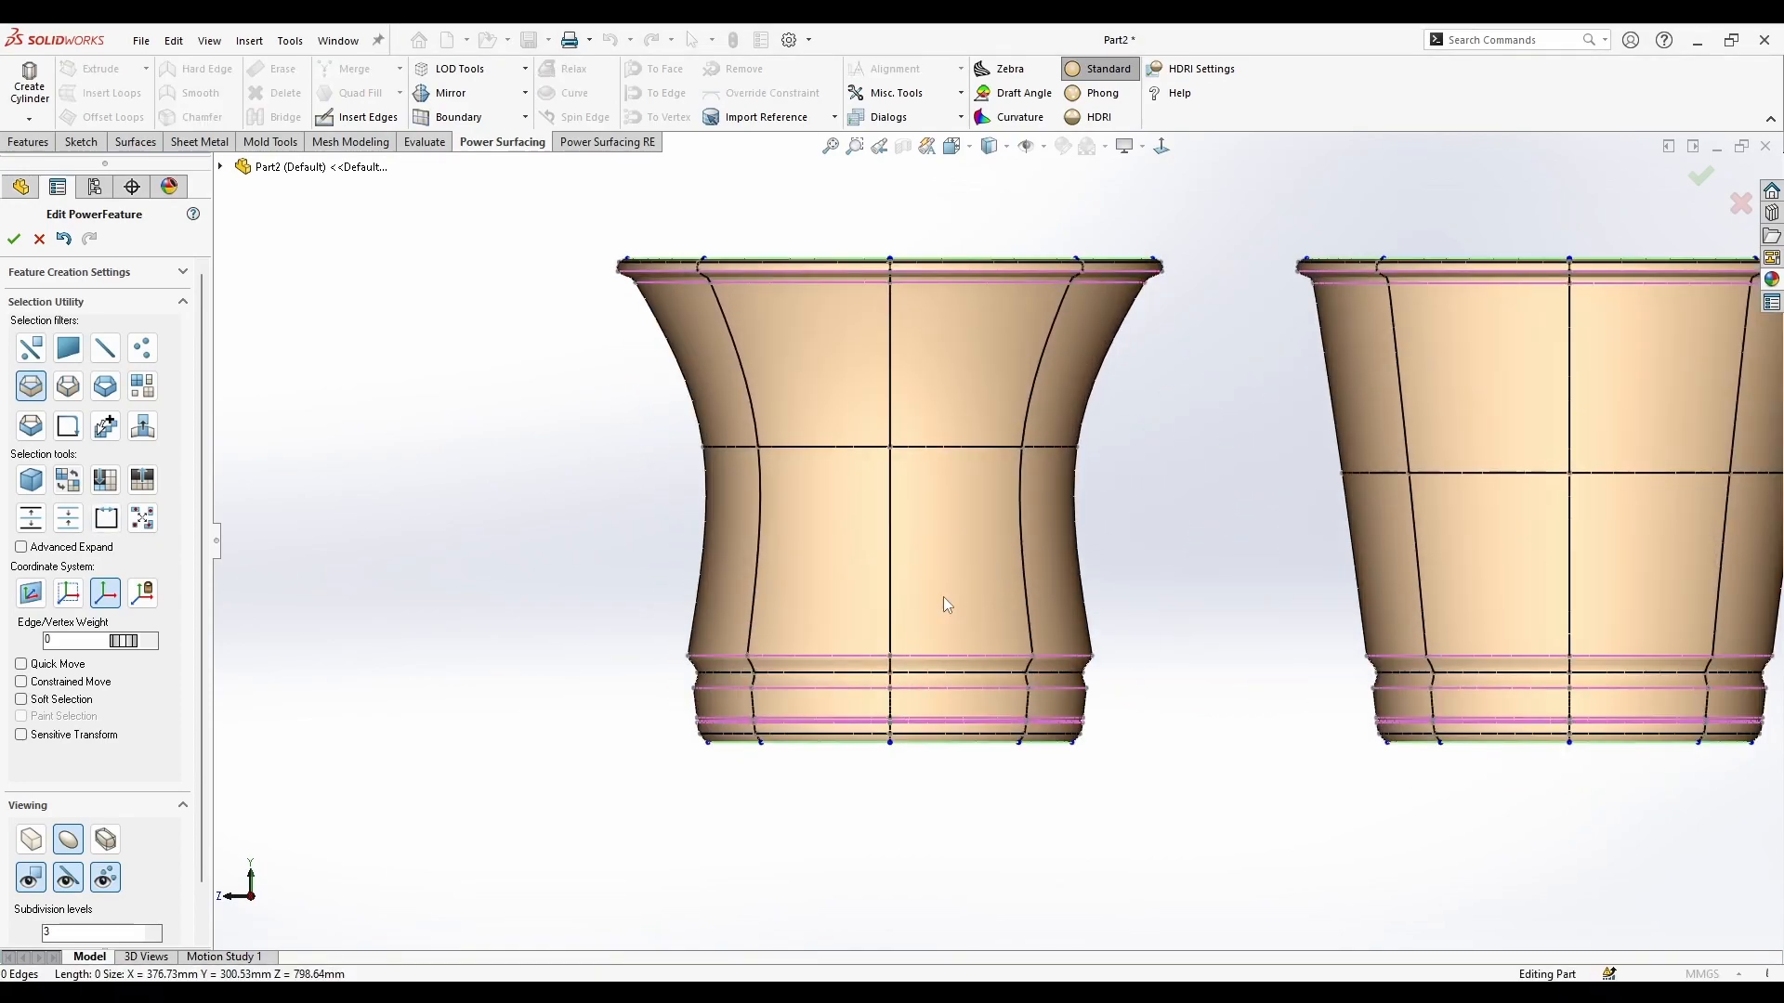
Step: Insert an edge loop around the copy's lower body, scale it outward into a bulge, and raise it slightly
left_click(895, 593)
left_click_drag(891, 591, 907, 488)
mouse_move(890, 559)
left_mouse_down()
mouse_move(927, 521)
mouse_move(888, 529)
left_mouse_up()
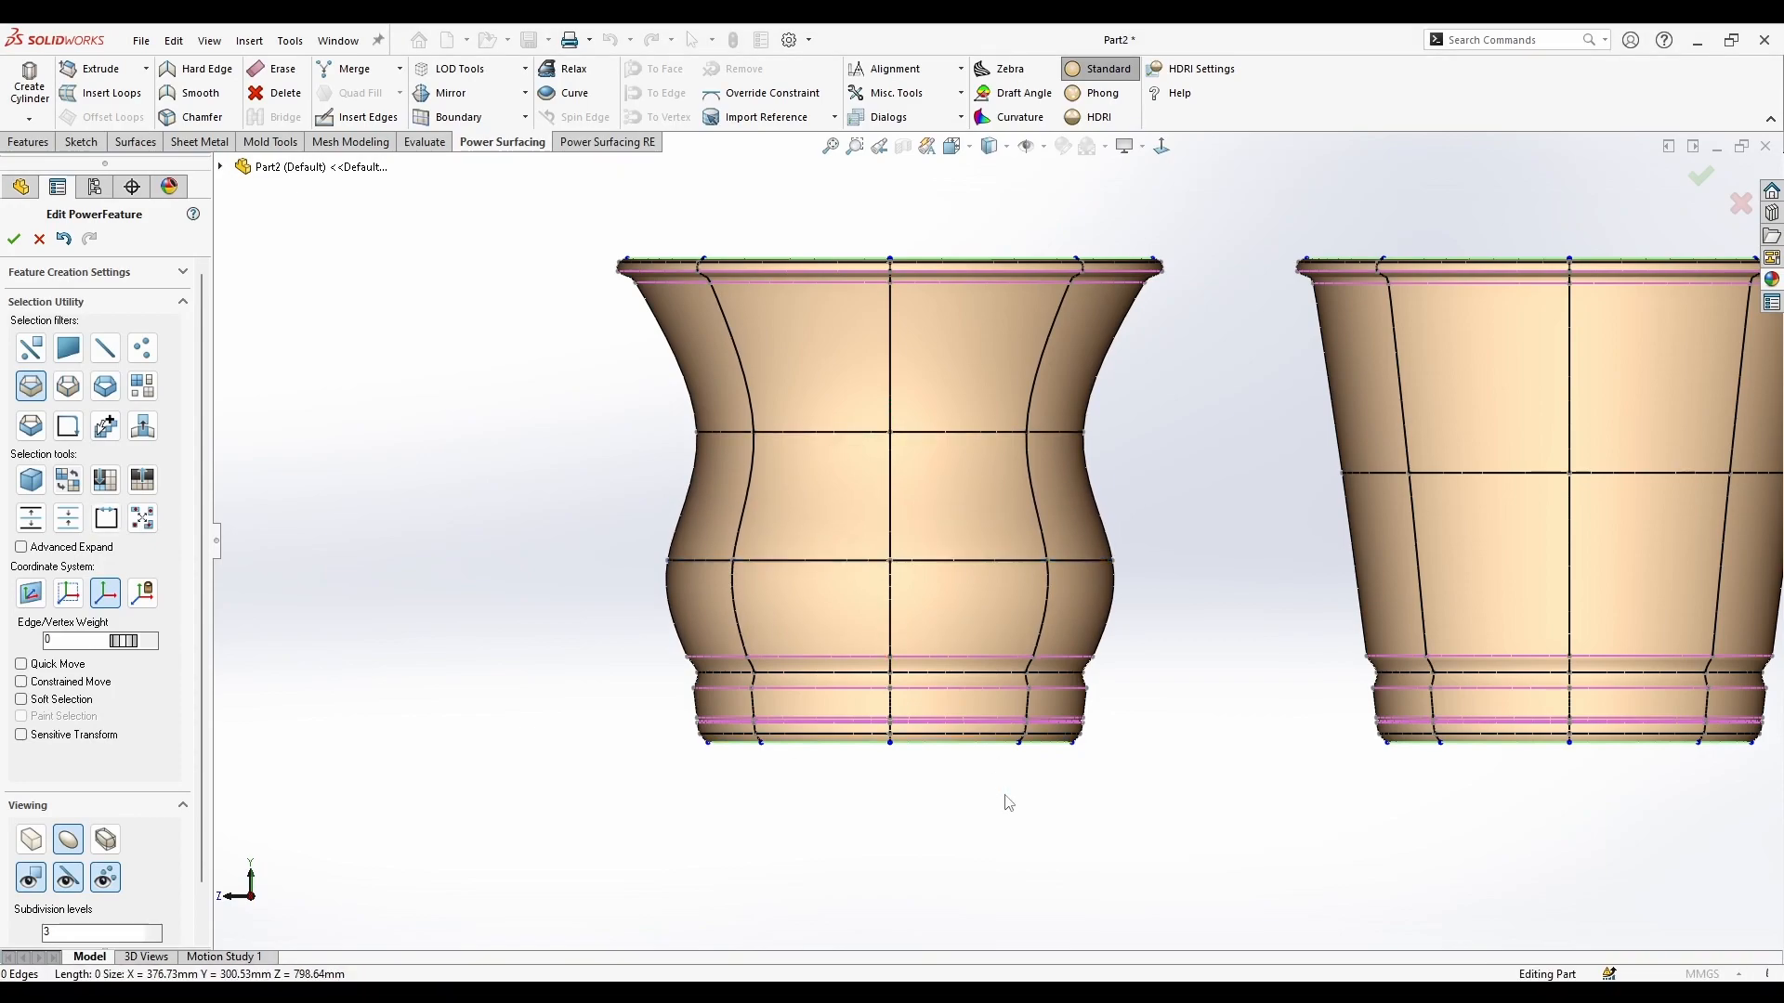
left_click(1003, 790)
Step: Select the face loop of the waisted pot's base band and scale it outward with Soft Selection set to 12
right_click(1004, 790)
left_click(1249, 754)
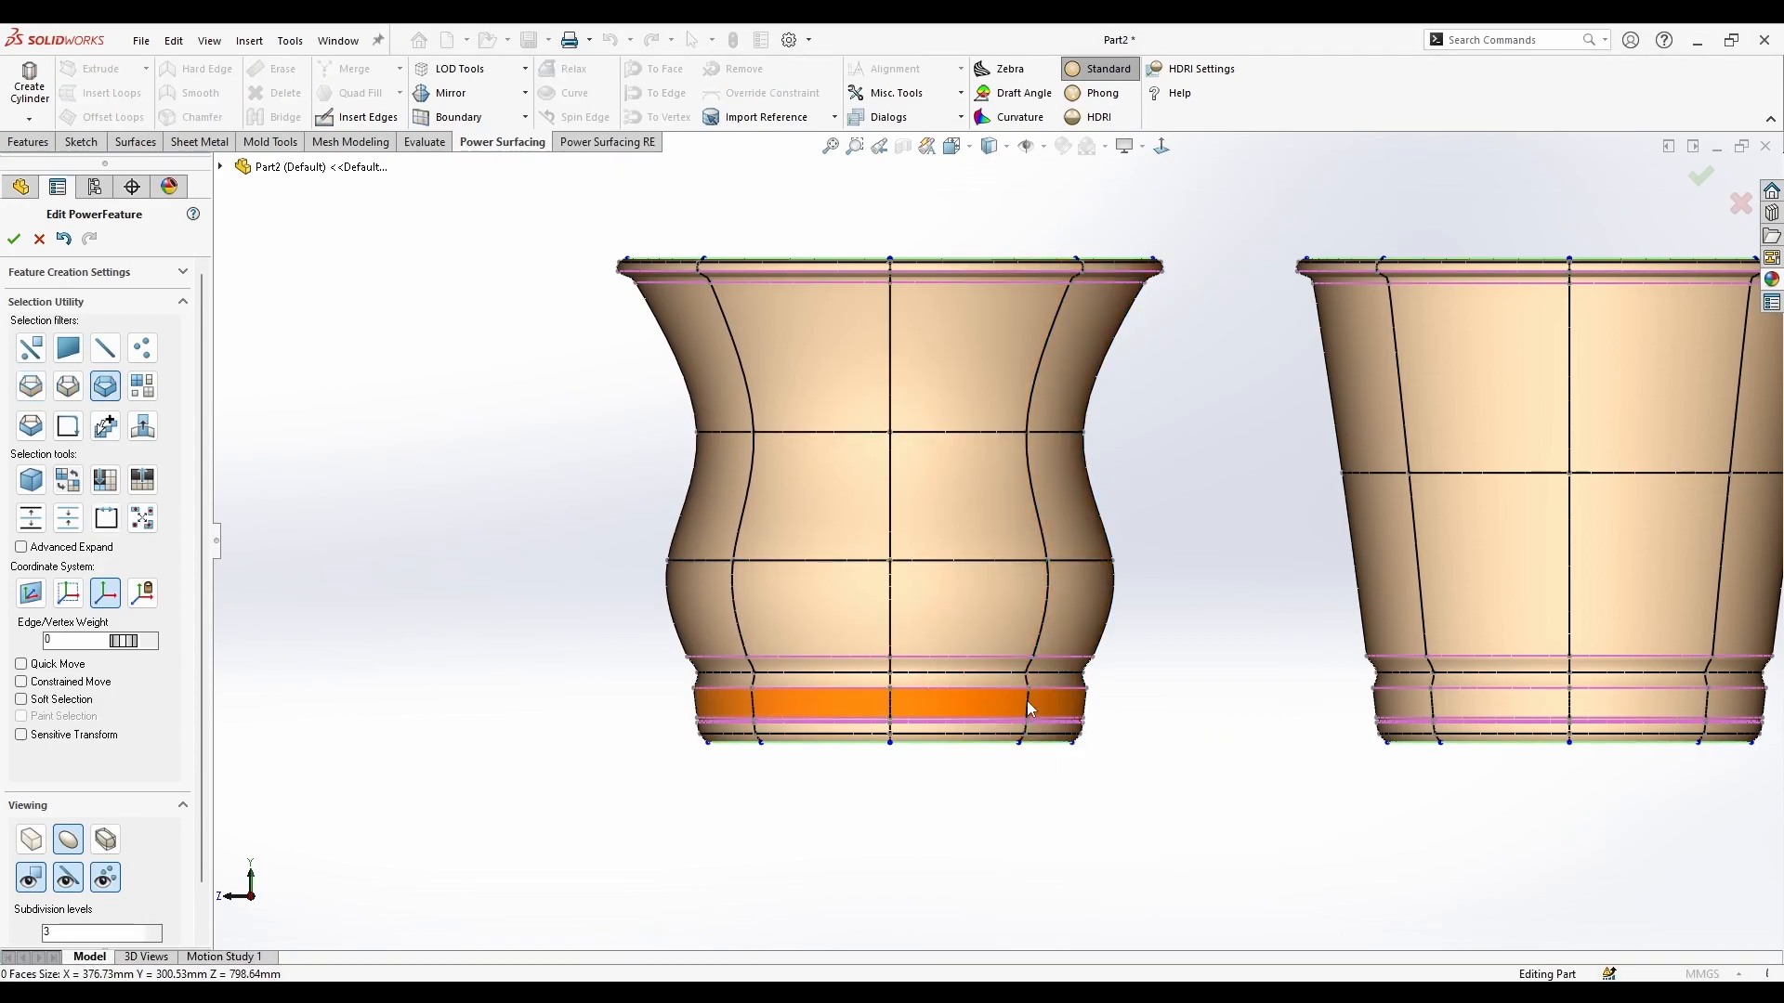
left_click(1029, 709)
scroll(1020, 699, "down", 3)
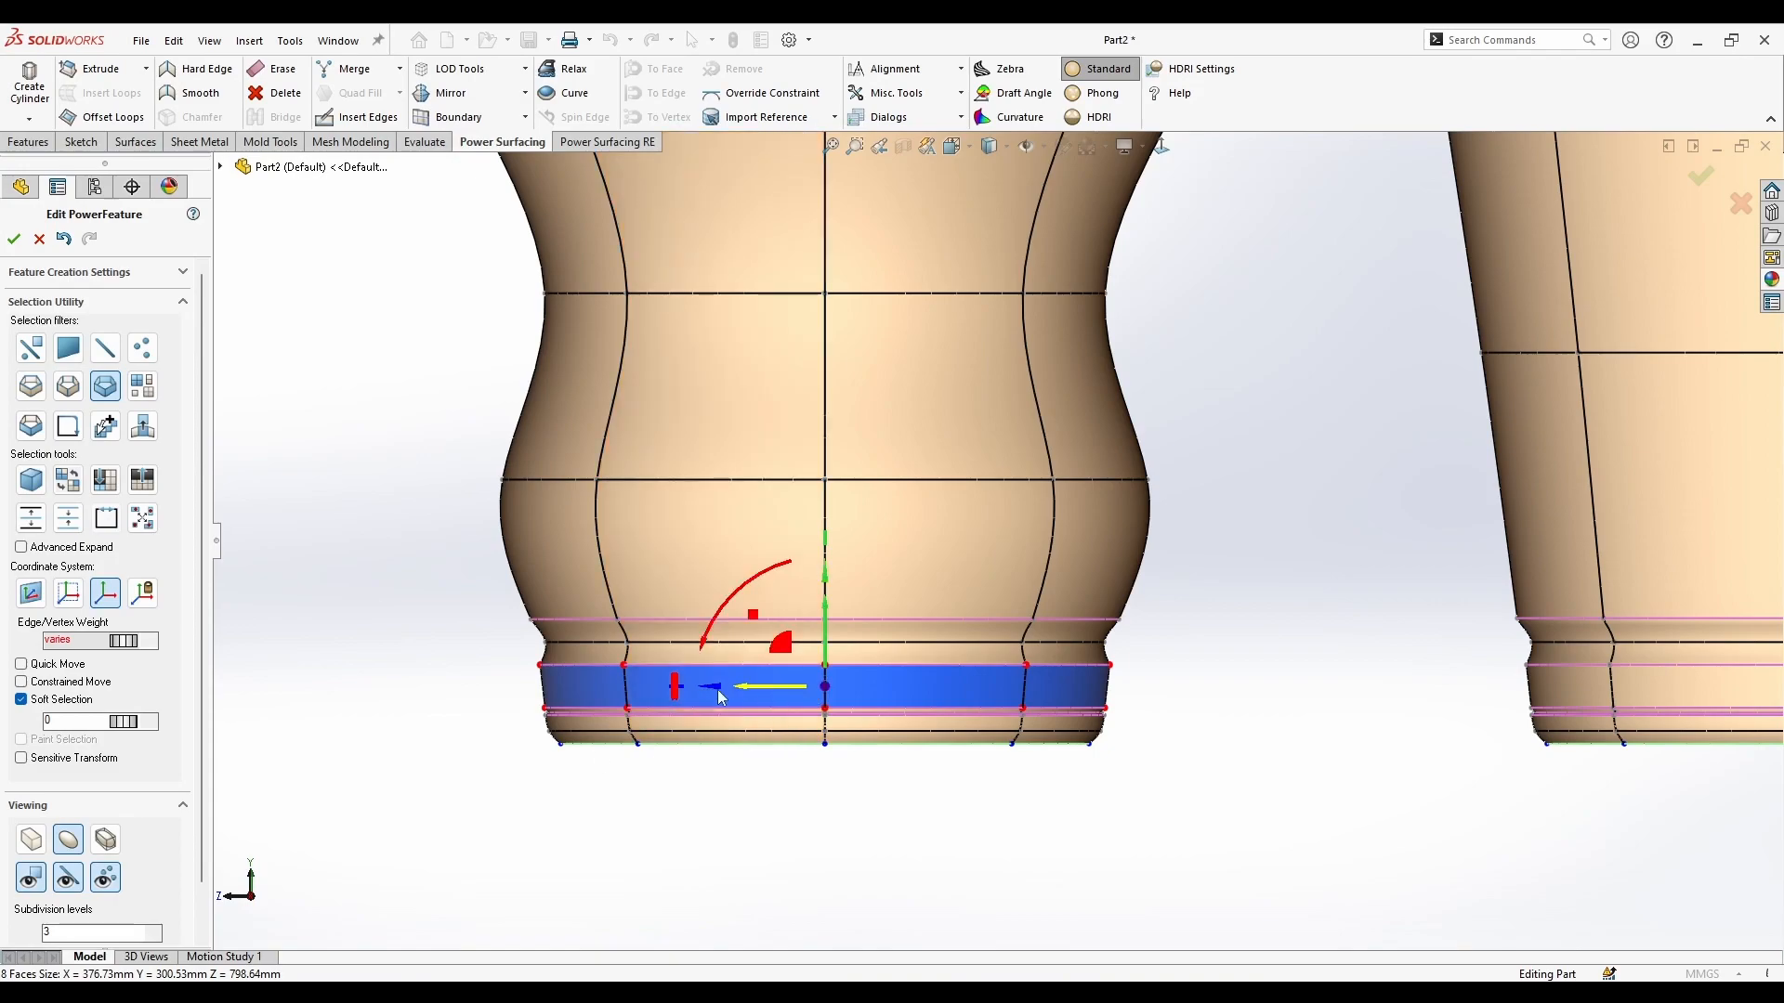
left_click_drag(832, 691, 850, 645)
key("ctrl+z")
scroll(1013, 557, "up", 4)
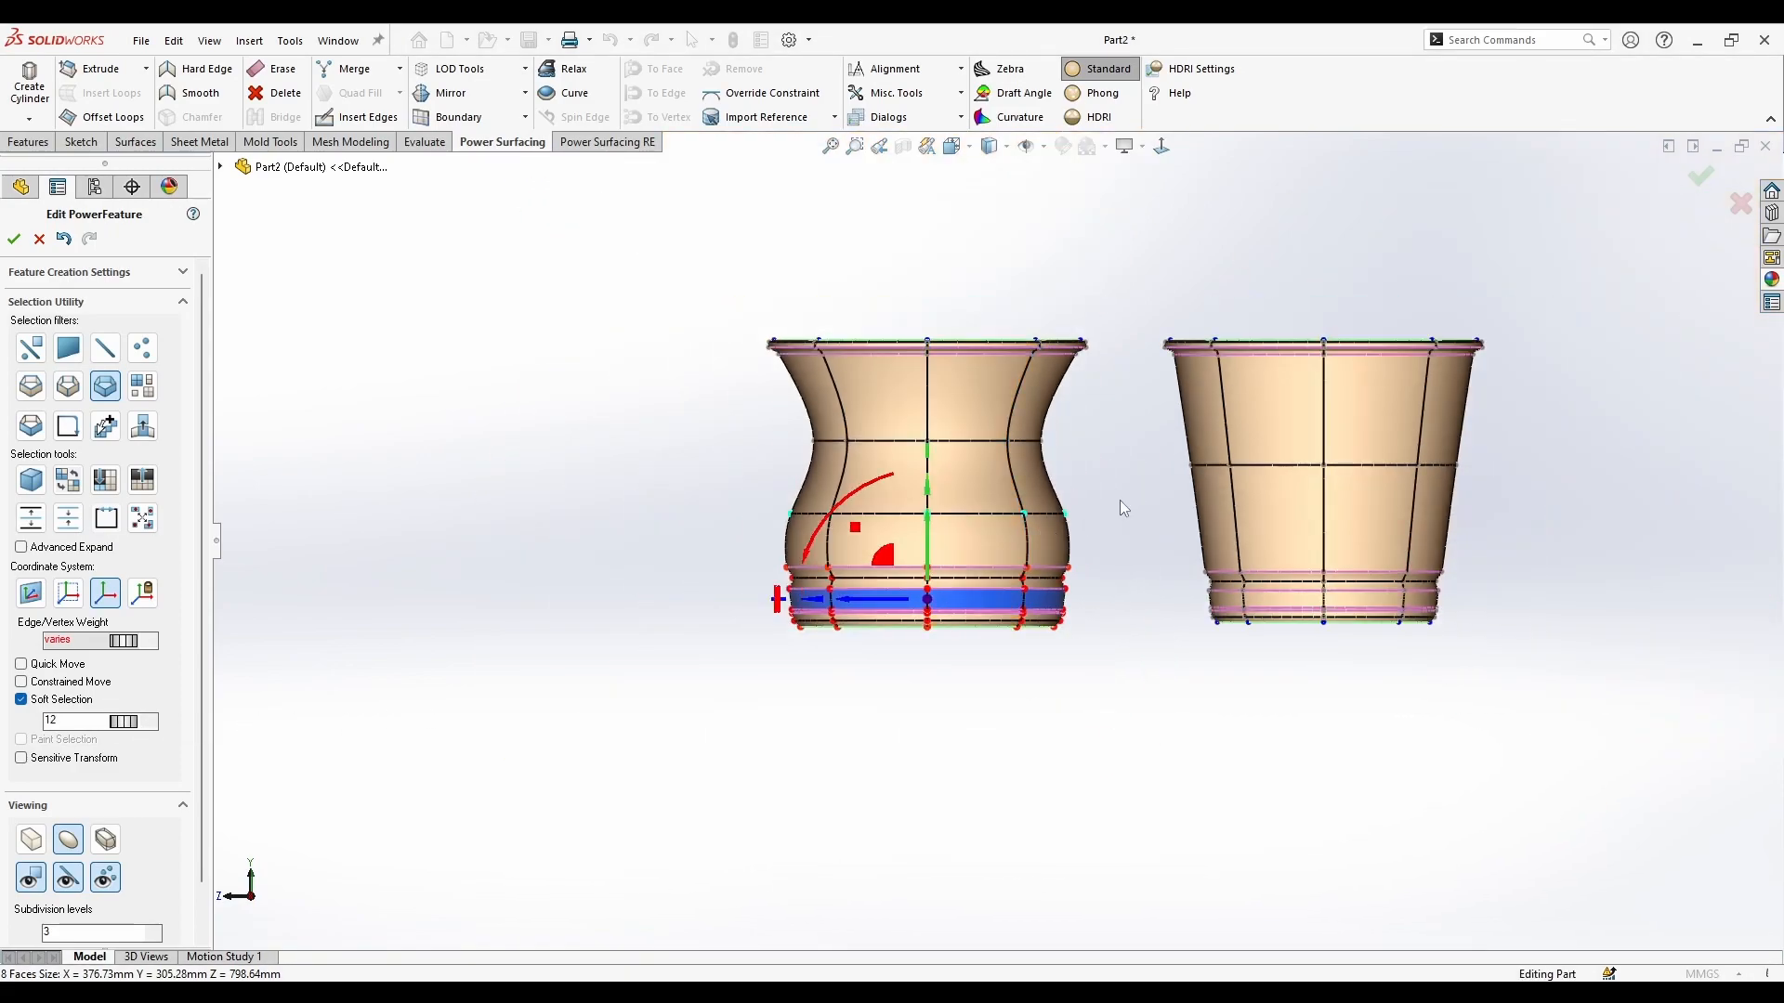
scroll(1039, 497, "down", 2)
key("Escape")
Step: Compare the waisted pot with the original from several angles and return to the straight side view
scroll(891, 383, "down", 1)
right_click(891, 383)
left_click(924, 351)
scroll(790, 464, "up", 2)
middle_click_drag(626, 467, 861, 366)
scroll(1027, 567, "down", 2)
mouse_move(1019, 548)
middle_mouse_down()
mouse_move(1033, 488)
mouse_move(1037, 534)
middle_mouse_up()
middle_click_drag(1090, 422, 1098, 492)
scroll(1098, 488, "up", 3)
left_click(1161, 150)
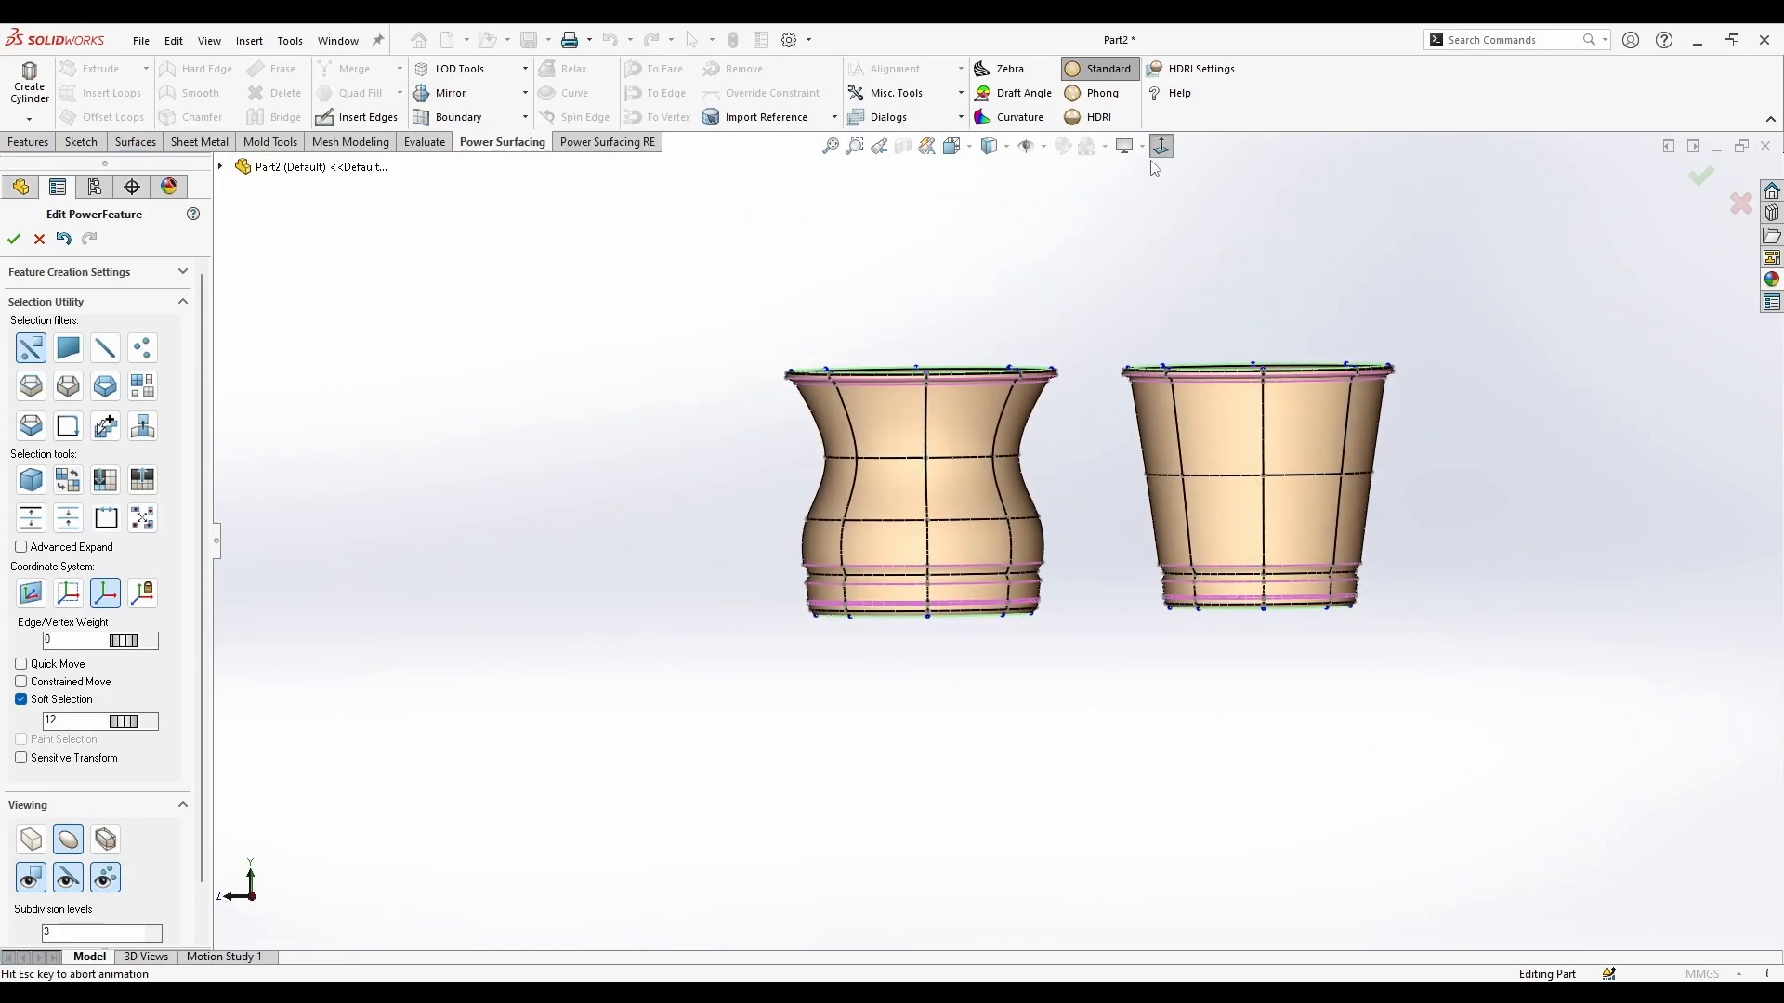
Step: Select the entire waisted pot mesh and place a copy of it farther along the positive Z direction
left_click(143, 385)
left_click(909, 430)
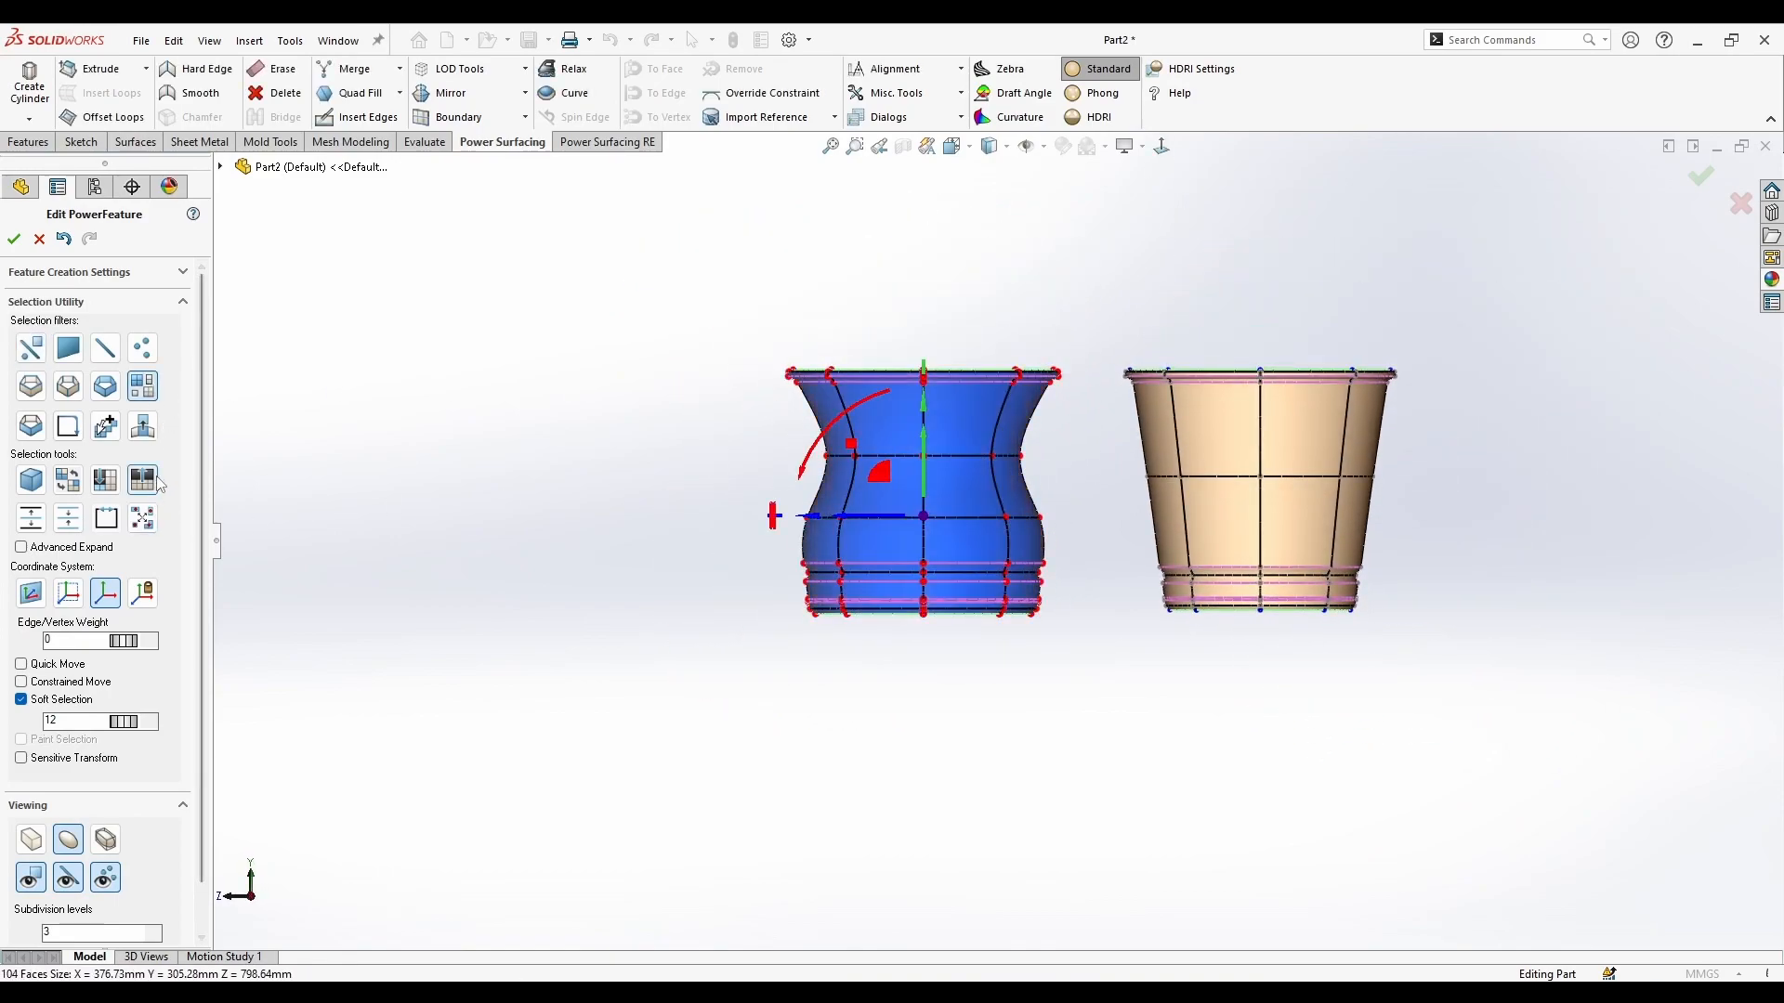
left_click_drag(853, 516, 665, 547)
key("ctrl+z")
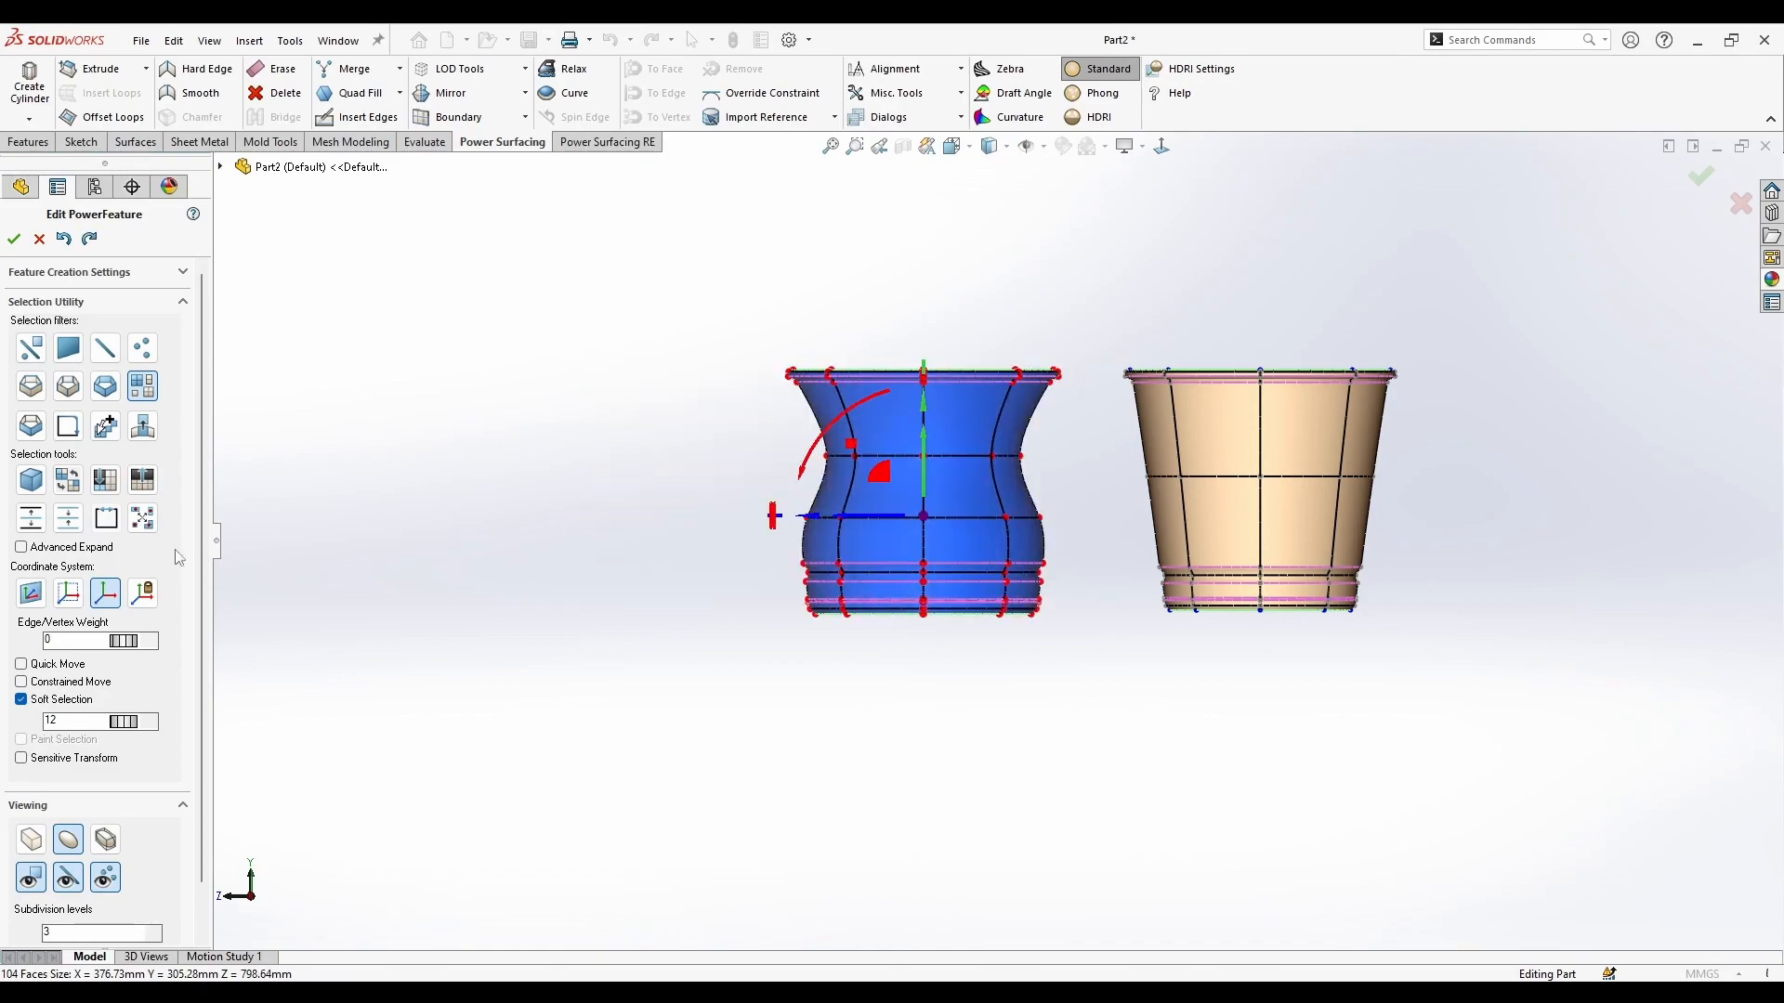
left_click_drag(893, 521, 516, 548)
scroll(444, 540, "up", 2)
scroll(595, 501, "down", 5)
scroll(1074, 497, "down", 2)
Step: With Soft Selection off, scale the newest copy's waist edge loop outward and raise it toward the rim as a shoulder
key("s")
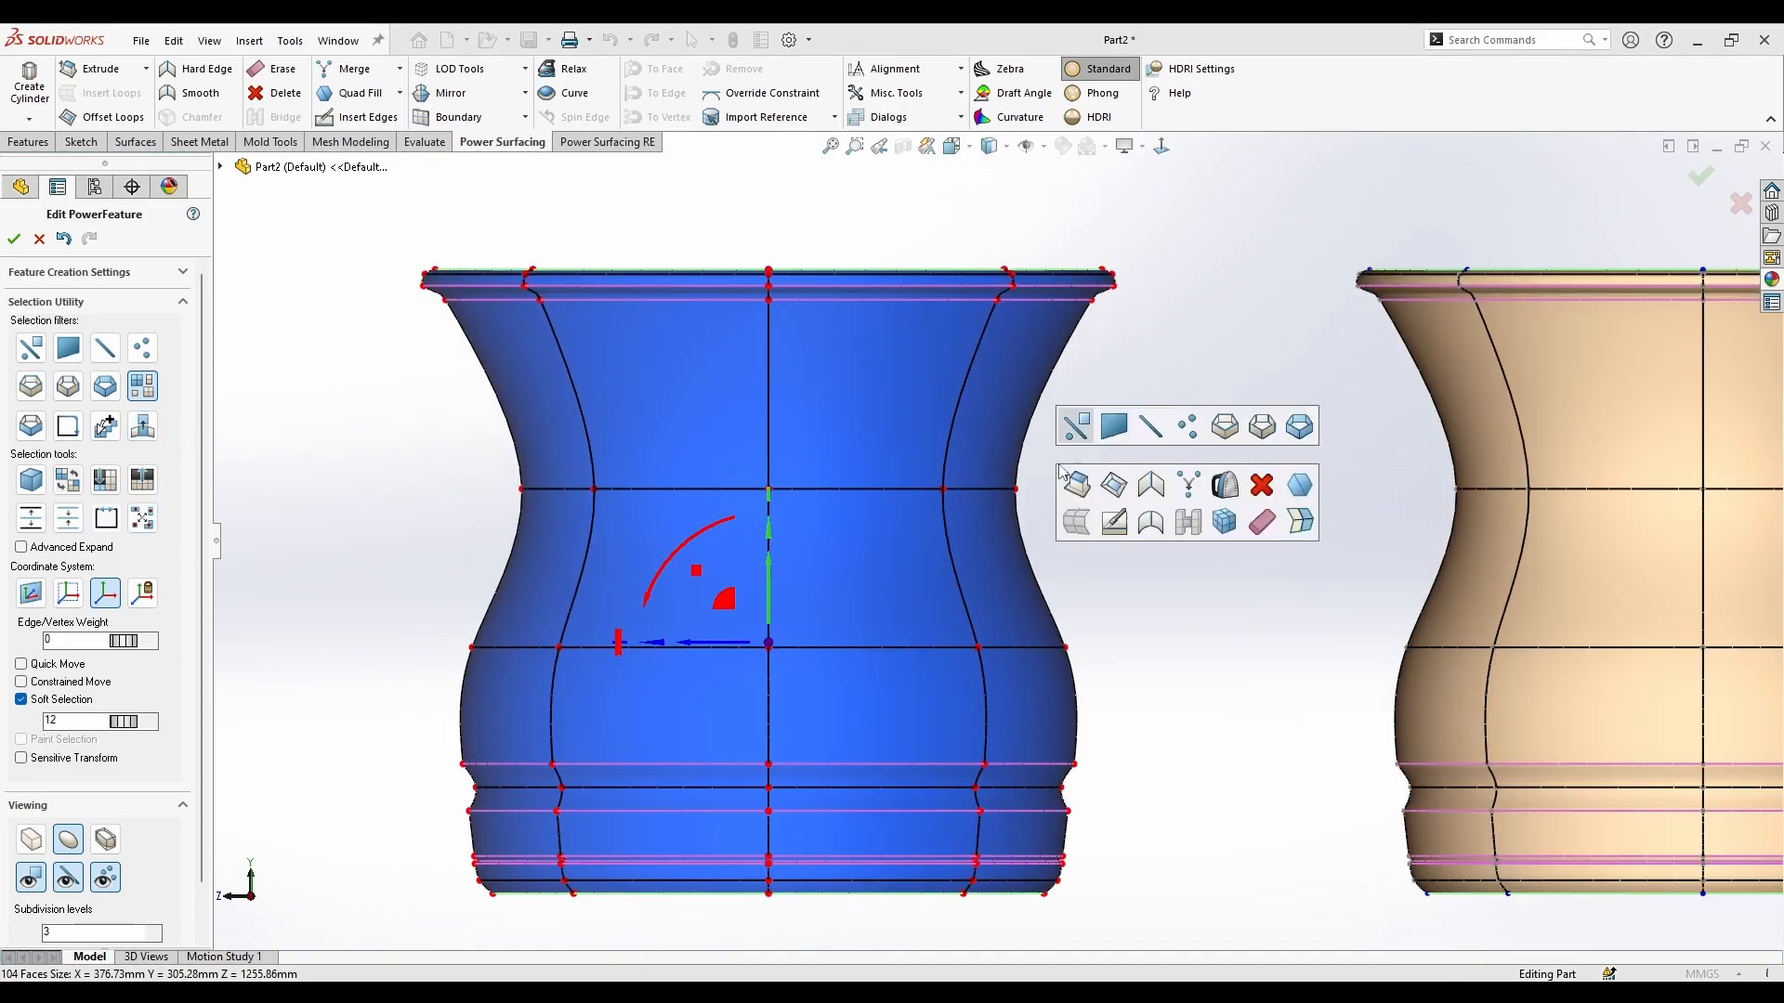
left_click(1225, 426)
left_click(877, 491)
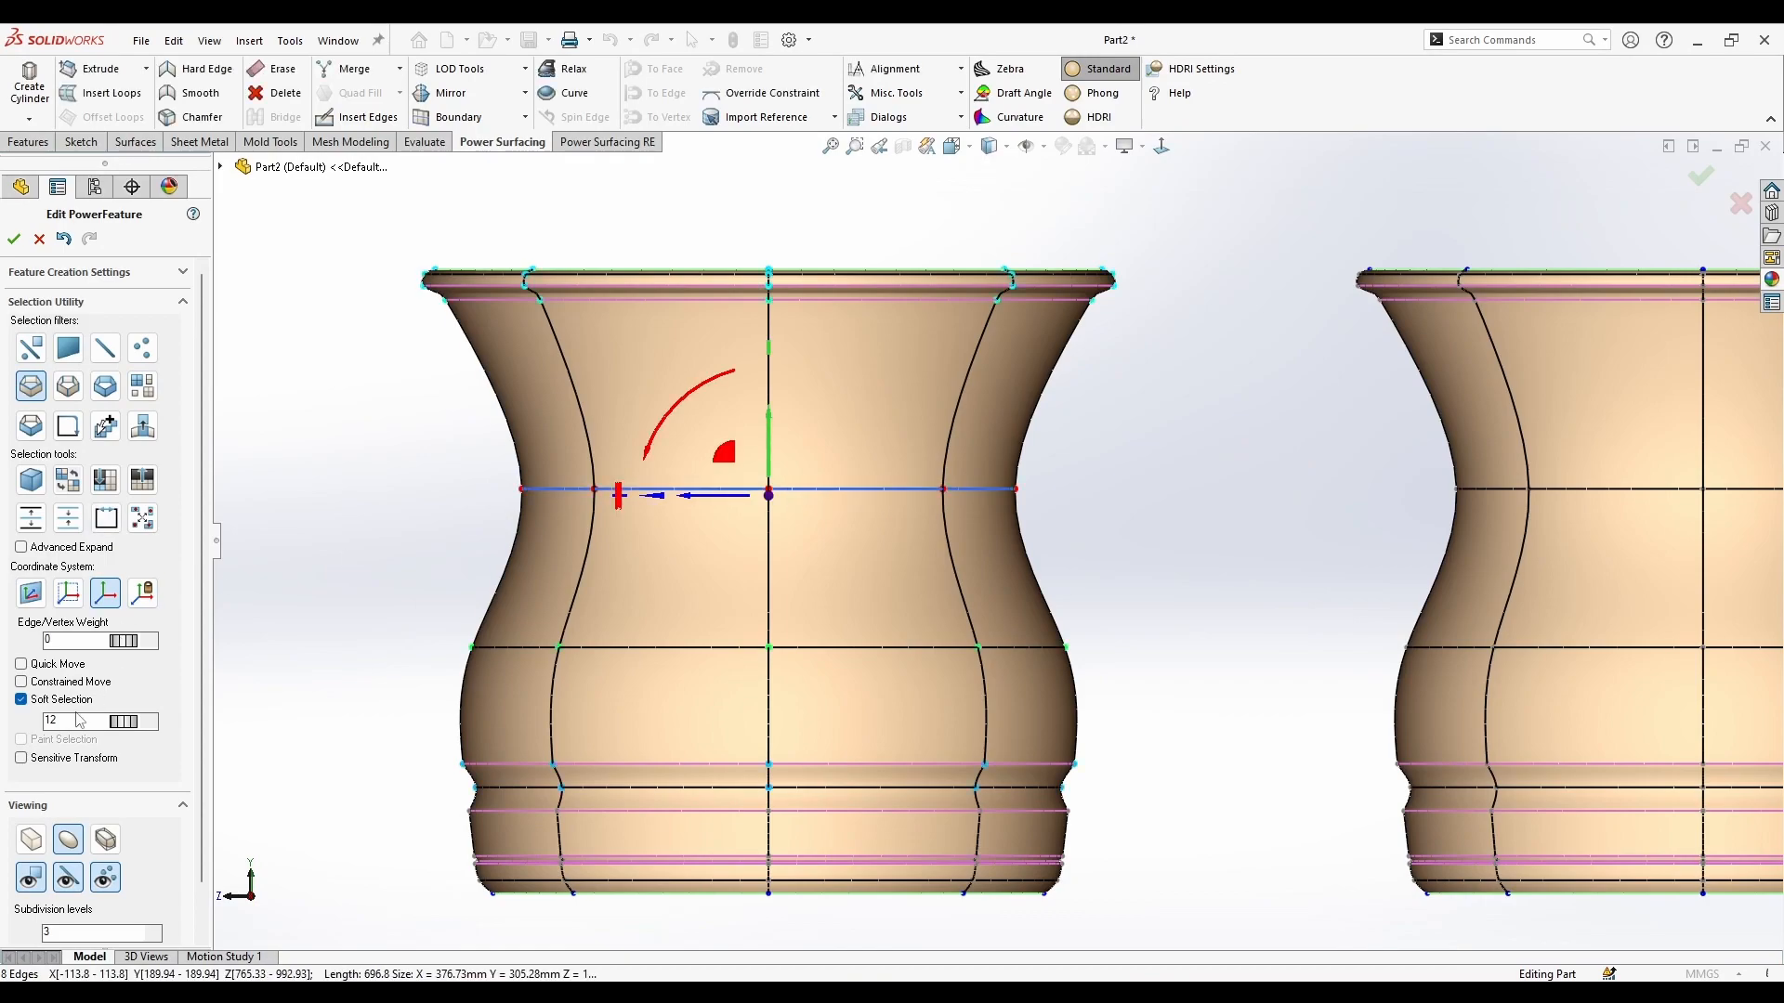
left_click_drag(766, 498, 907, 186)
left_click_drag(769, 444, 784, 310)
left_click(1034, 620)
Step: Lower the shouldered pot's second body edge loop toward the groove above the base
left_click(832, 622)
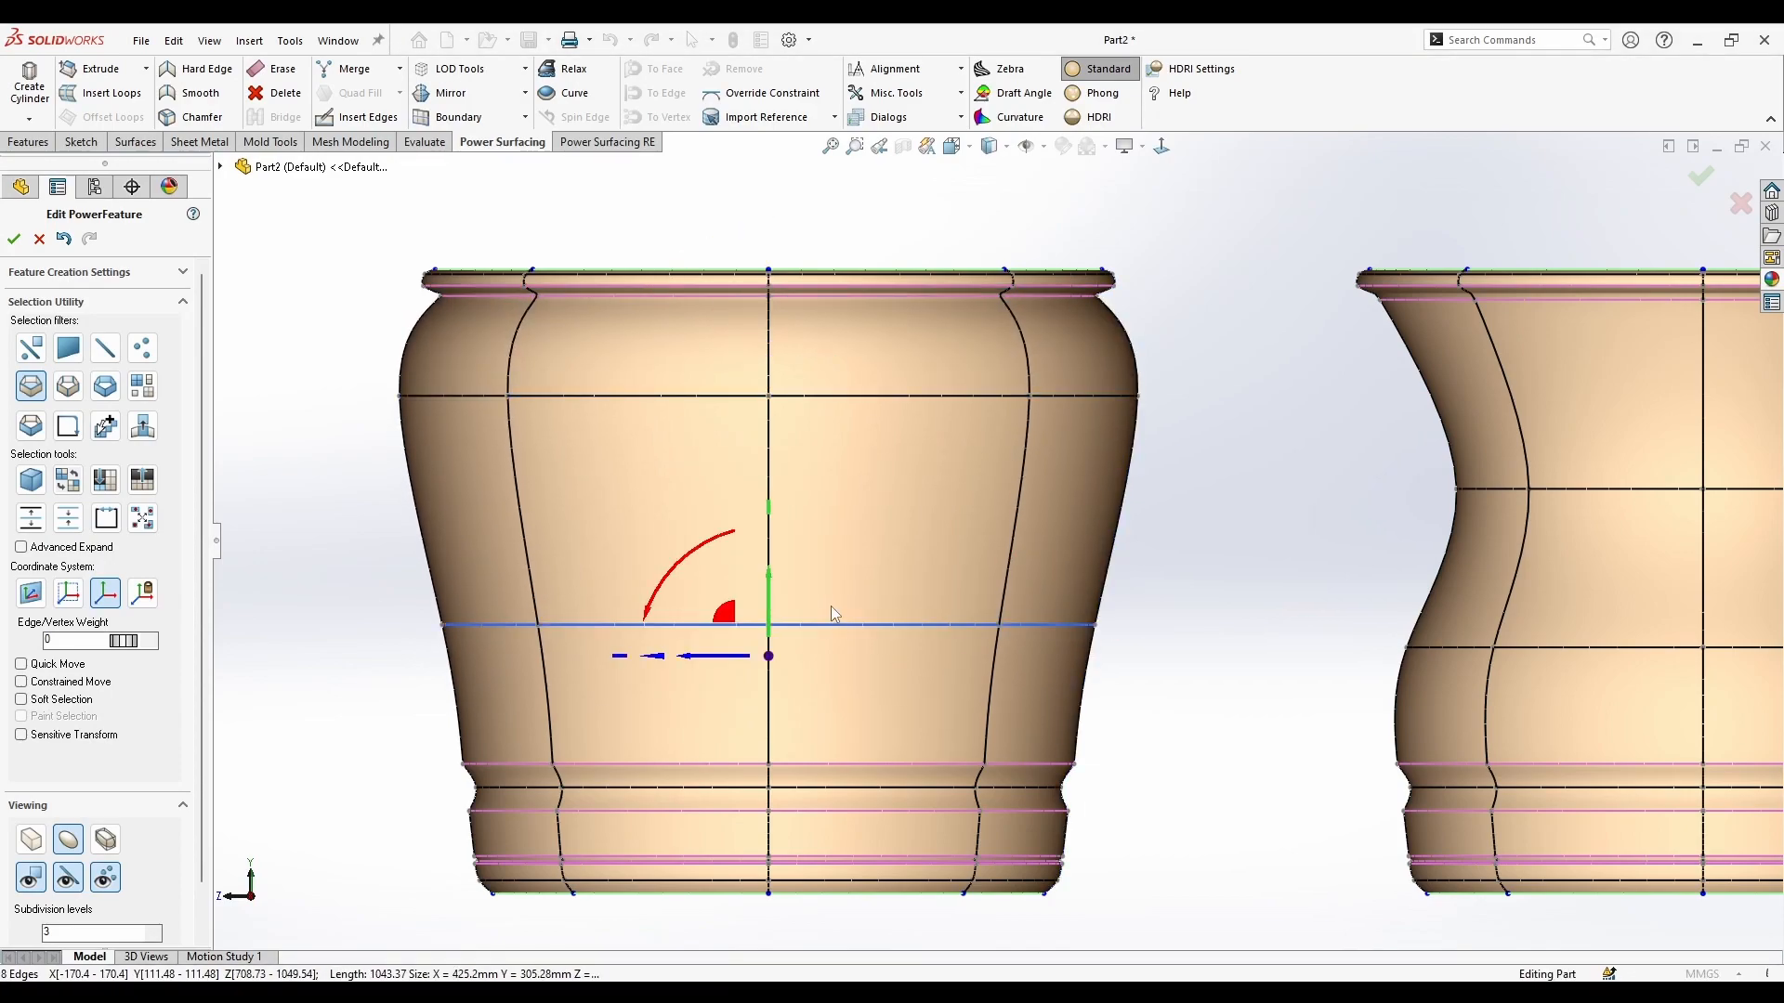
left_click_drag(784, 654, 788, 699)
left_click(1207, 687)
scroll(1208, 687, "up", 4)
scroll(896, 634, "down", 3)
Step: Raise the shouldered pot's groove edge loops to make the base band taller, and adjust the scale of the selected loop
left_click(878, 686)
left_click_drag(823, 651, 821, 600)
left_click(828, 721)
left_click(851, 698)
left_click(849, 727, "ctrl")
left_click_drag(820, 676, 814, 627)
left_click(878, 692)
left_click(862, 653)
left_click(890, 674)
left_click_drag(699, 673, 693, 673)
left_click(1036, 712)
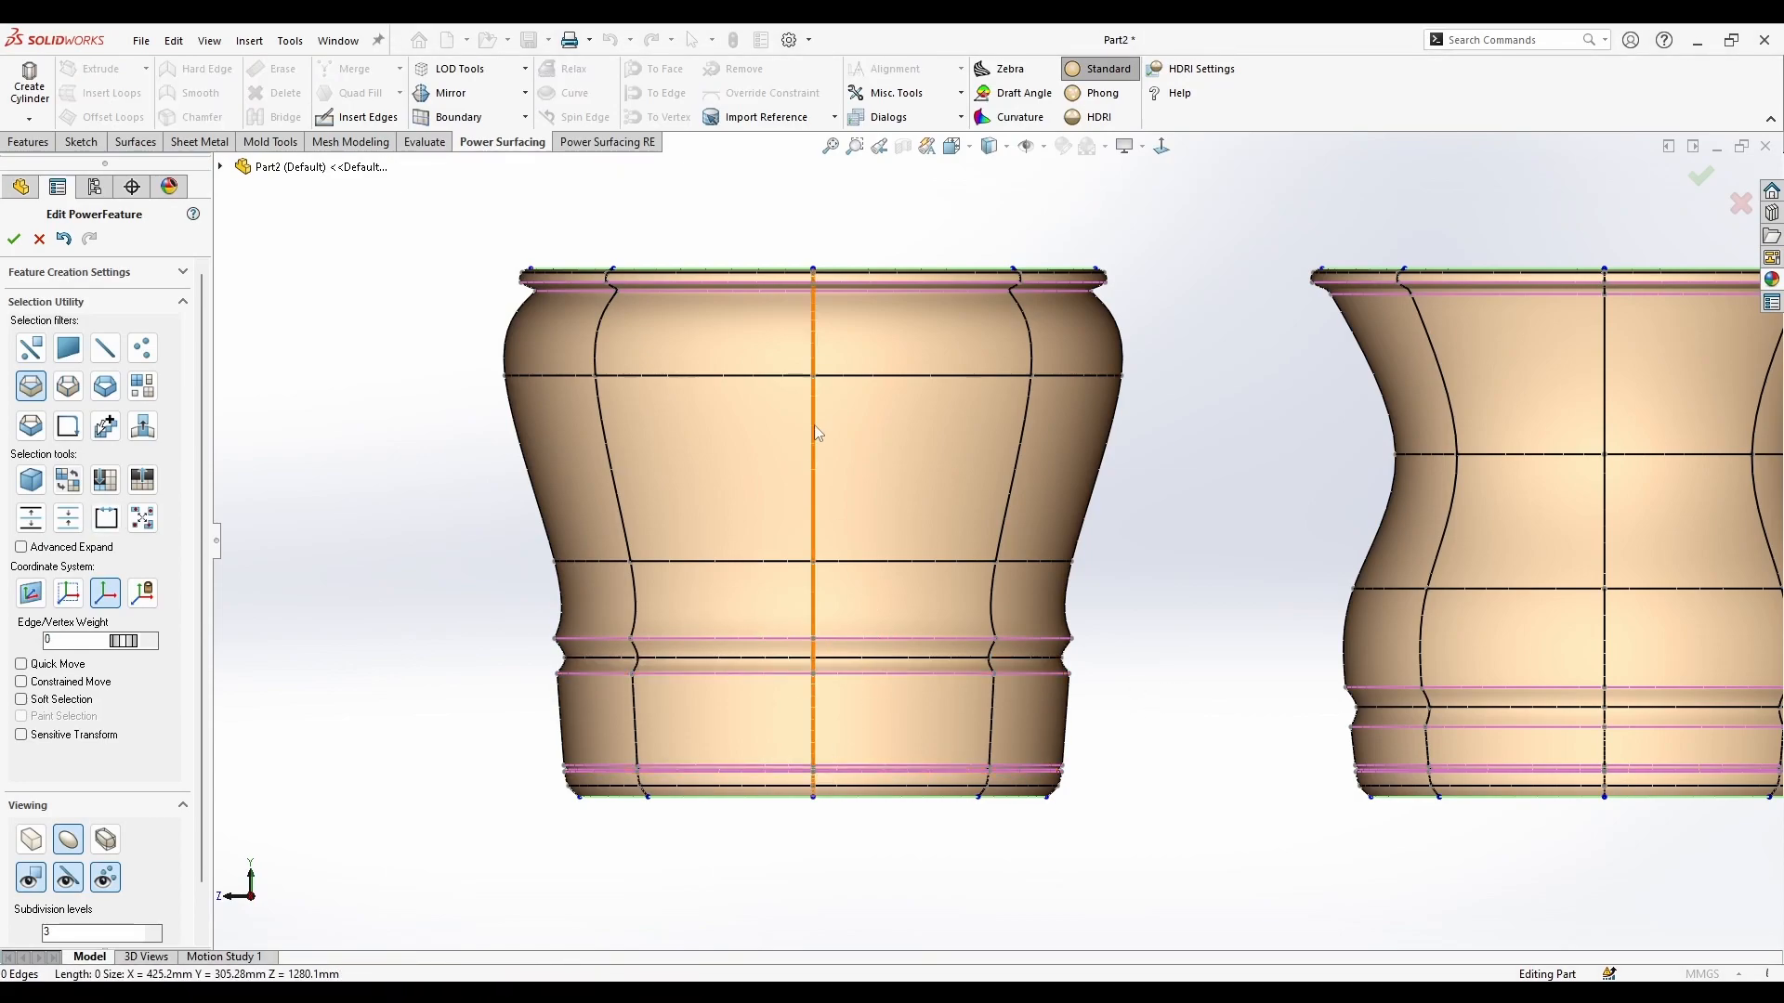
Step: Try inserting an edge loop below the shoulder, undo the insertion, and display the unsmoothed control mesh
scroll(814, 432, "down", 4)
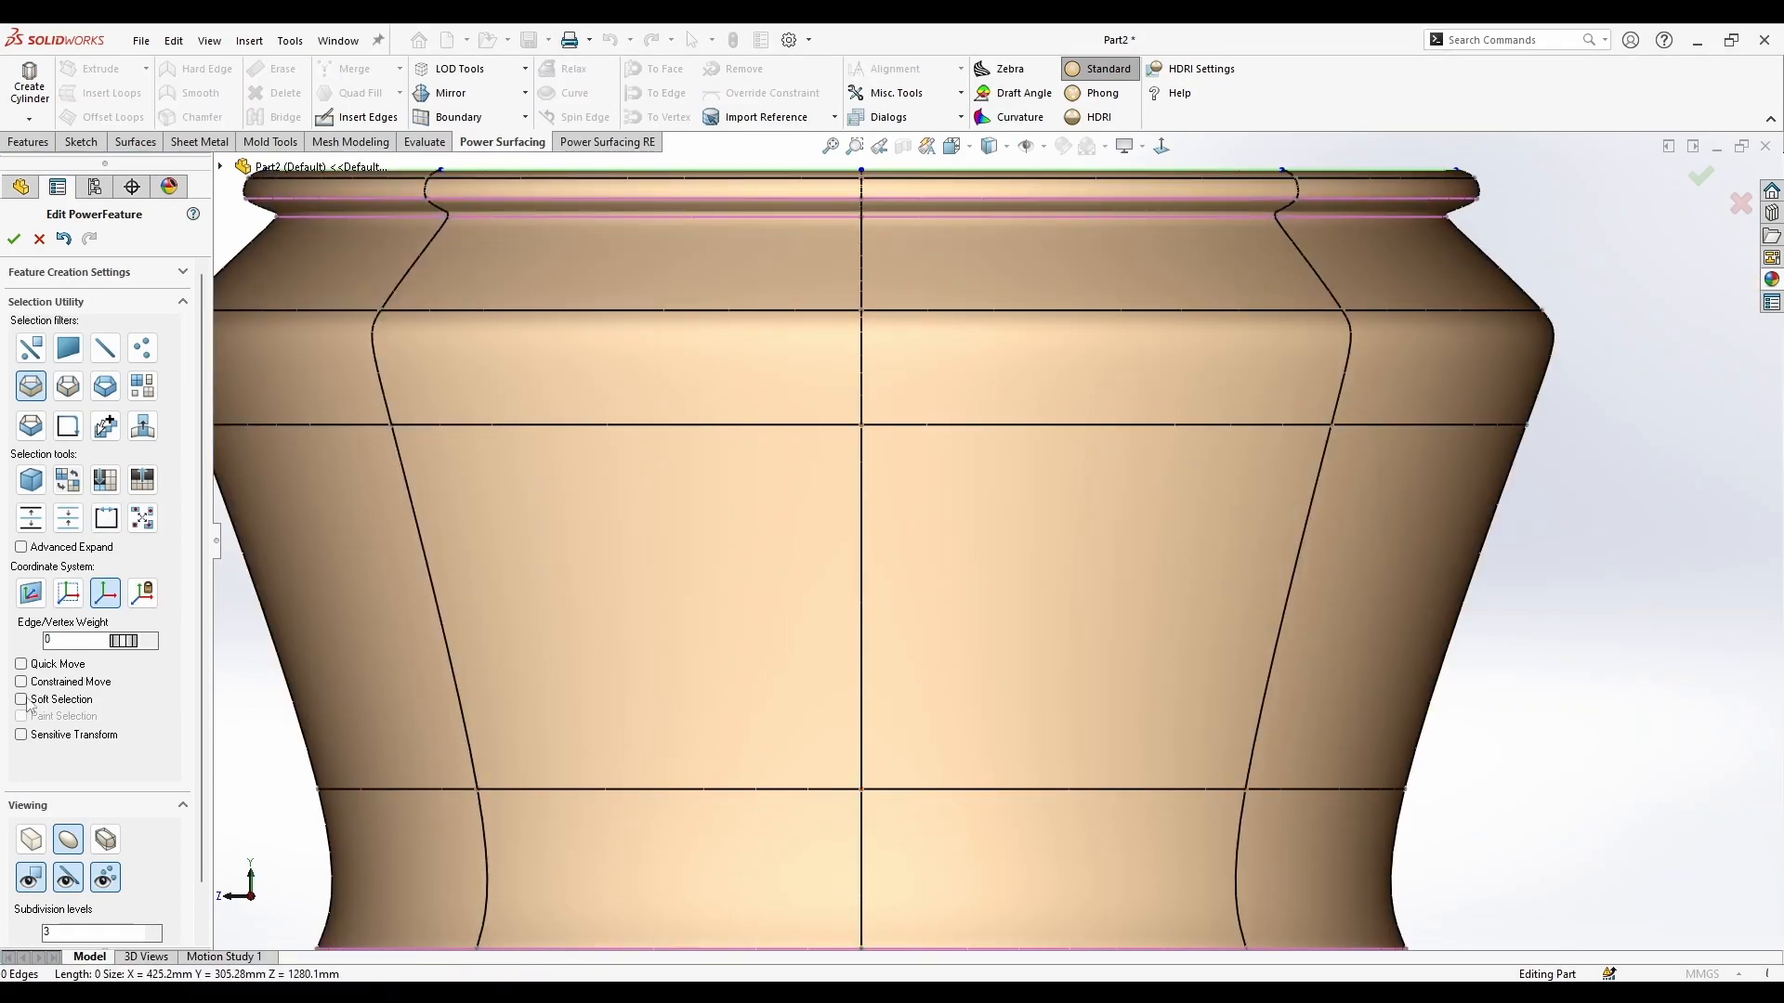
left_click(35, 842)
scroll(837, 660, "up", 3)
left_click(938, 634)
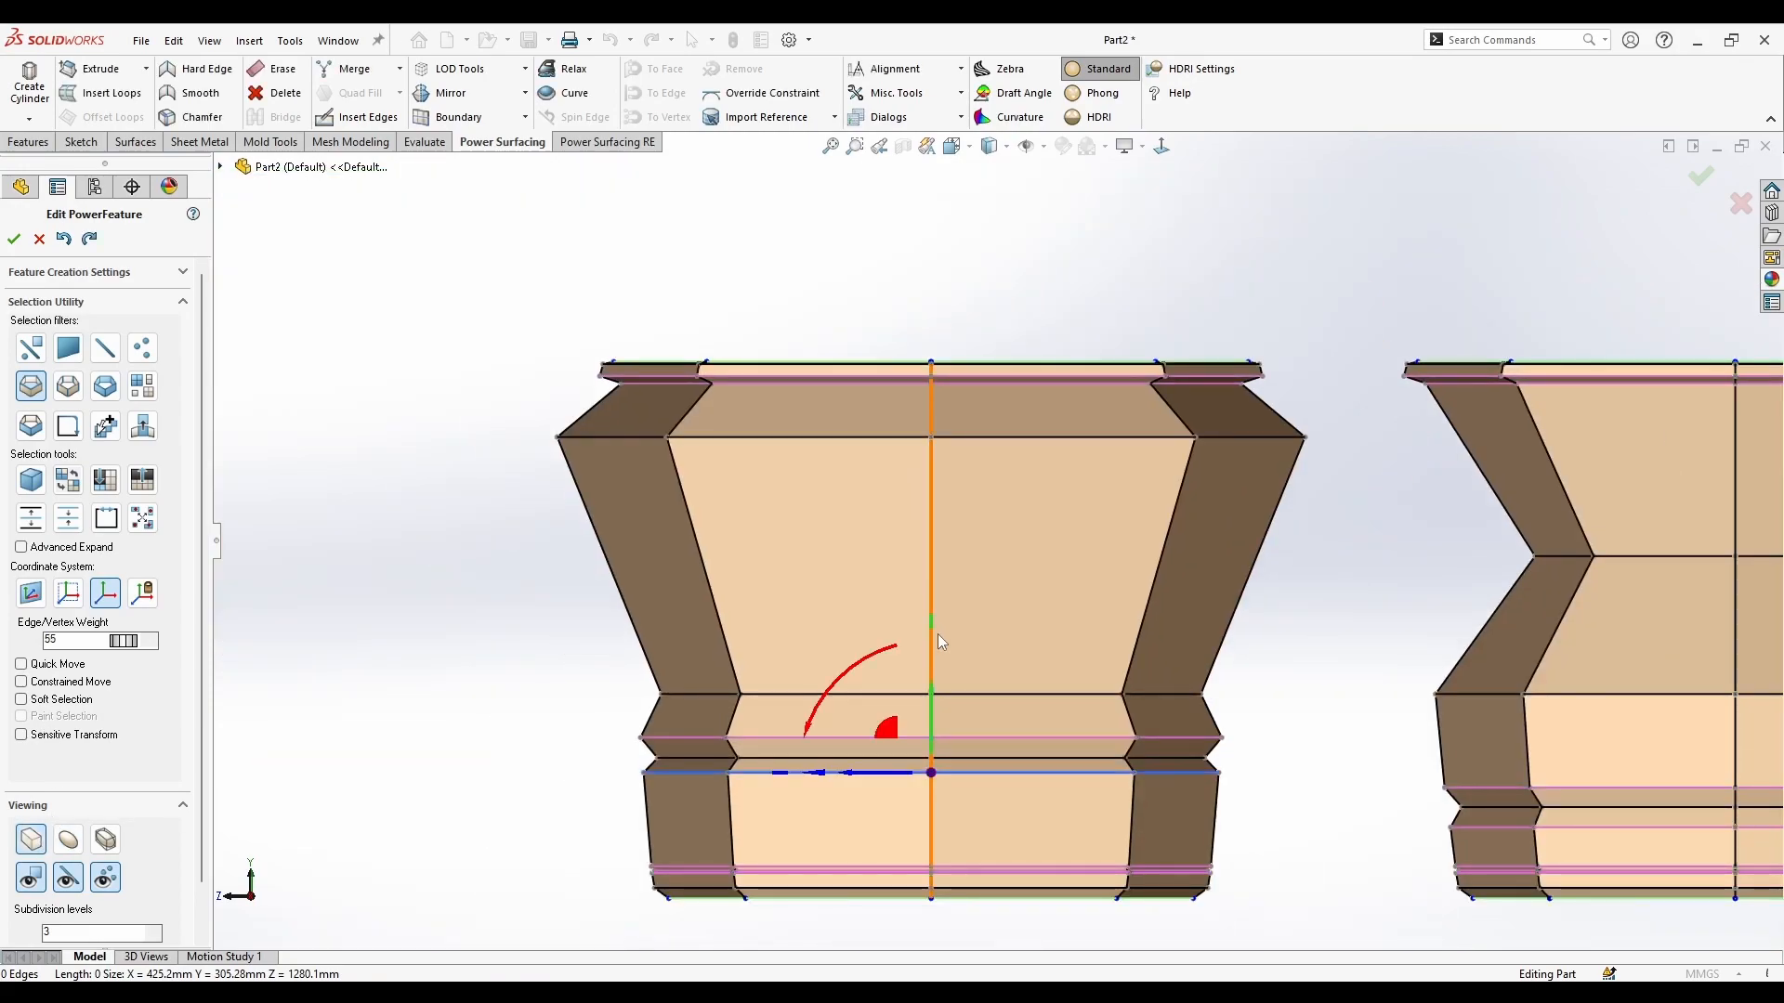
left_click(65, 244)
scroll(921, 515, "down", 2)
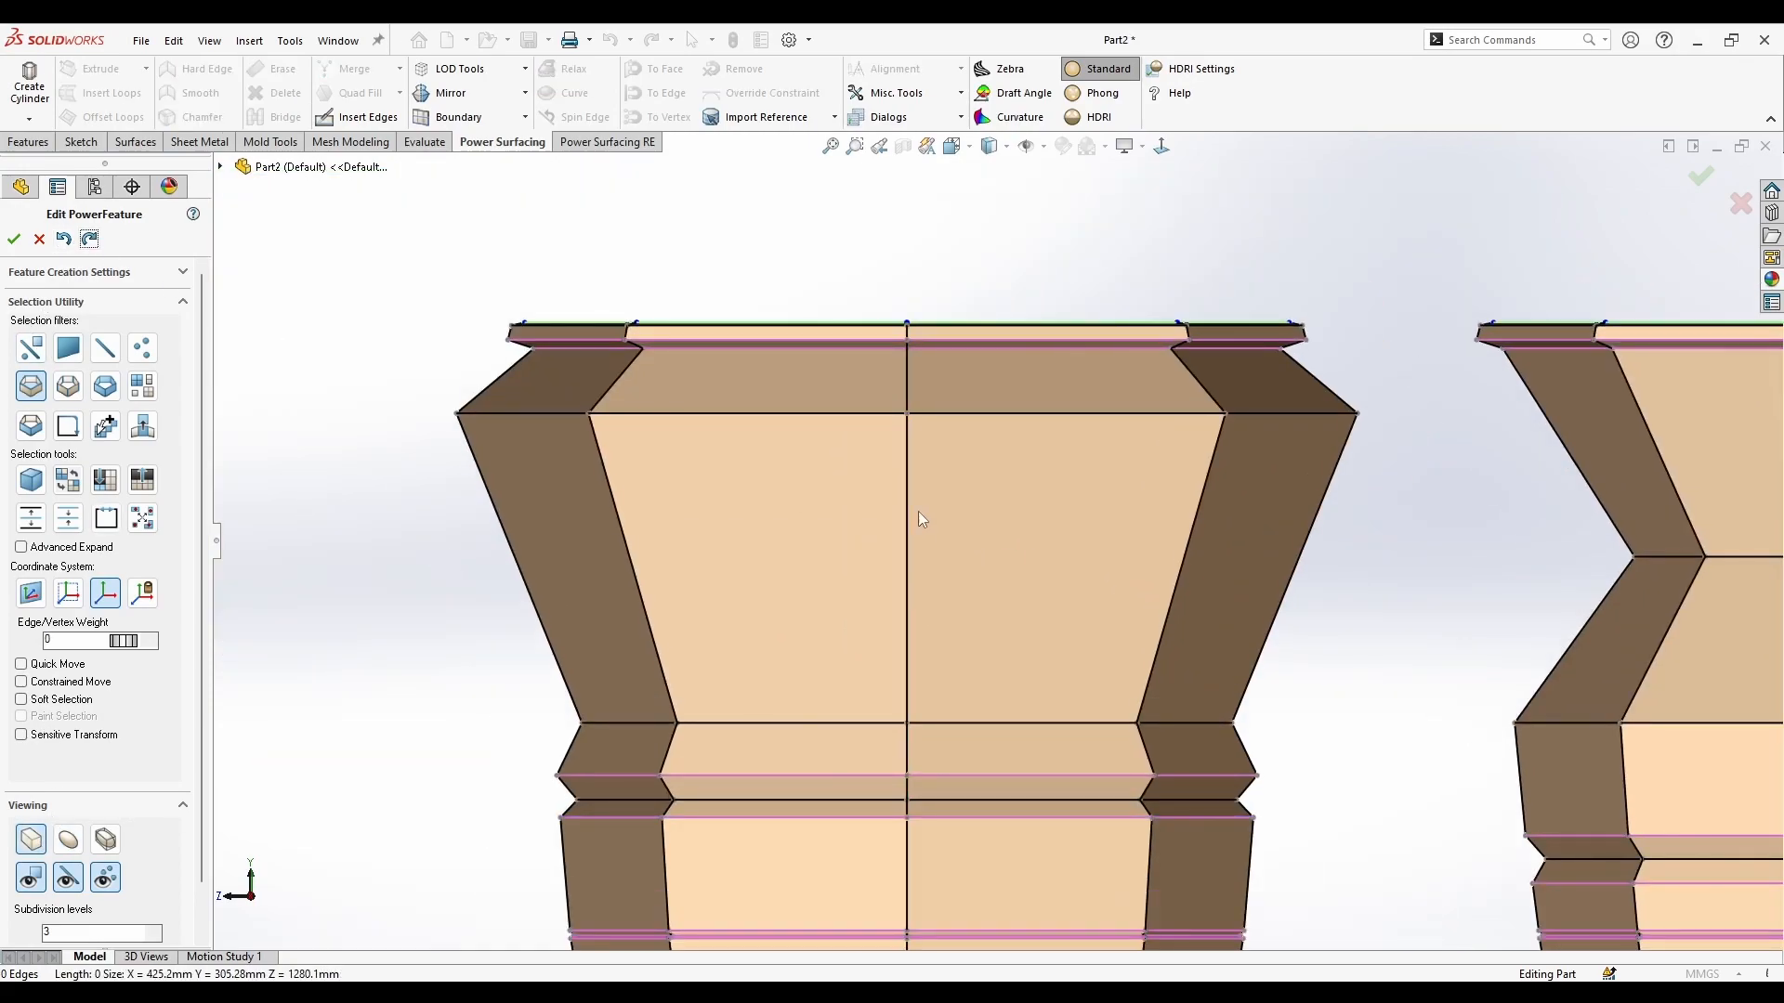
Step: Insert three closely spaced edge loops just below the pot's shoulder
left_click(910, 481)
left_click(907, 488)
left_click(907, 495)
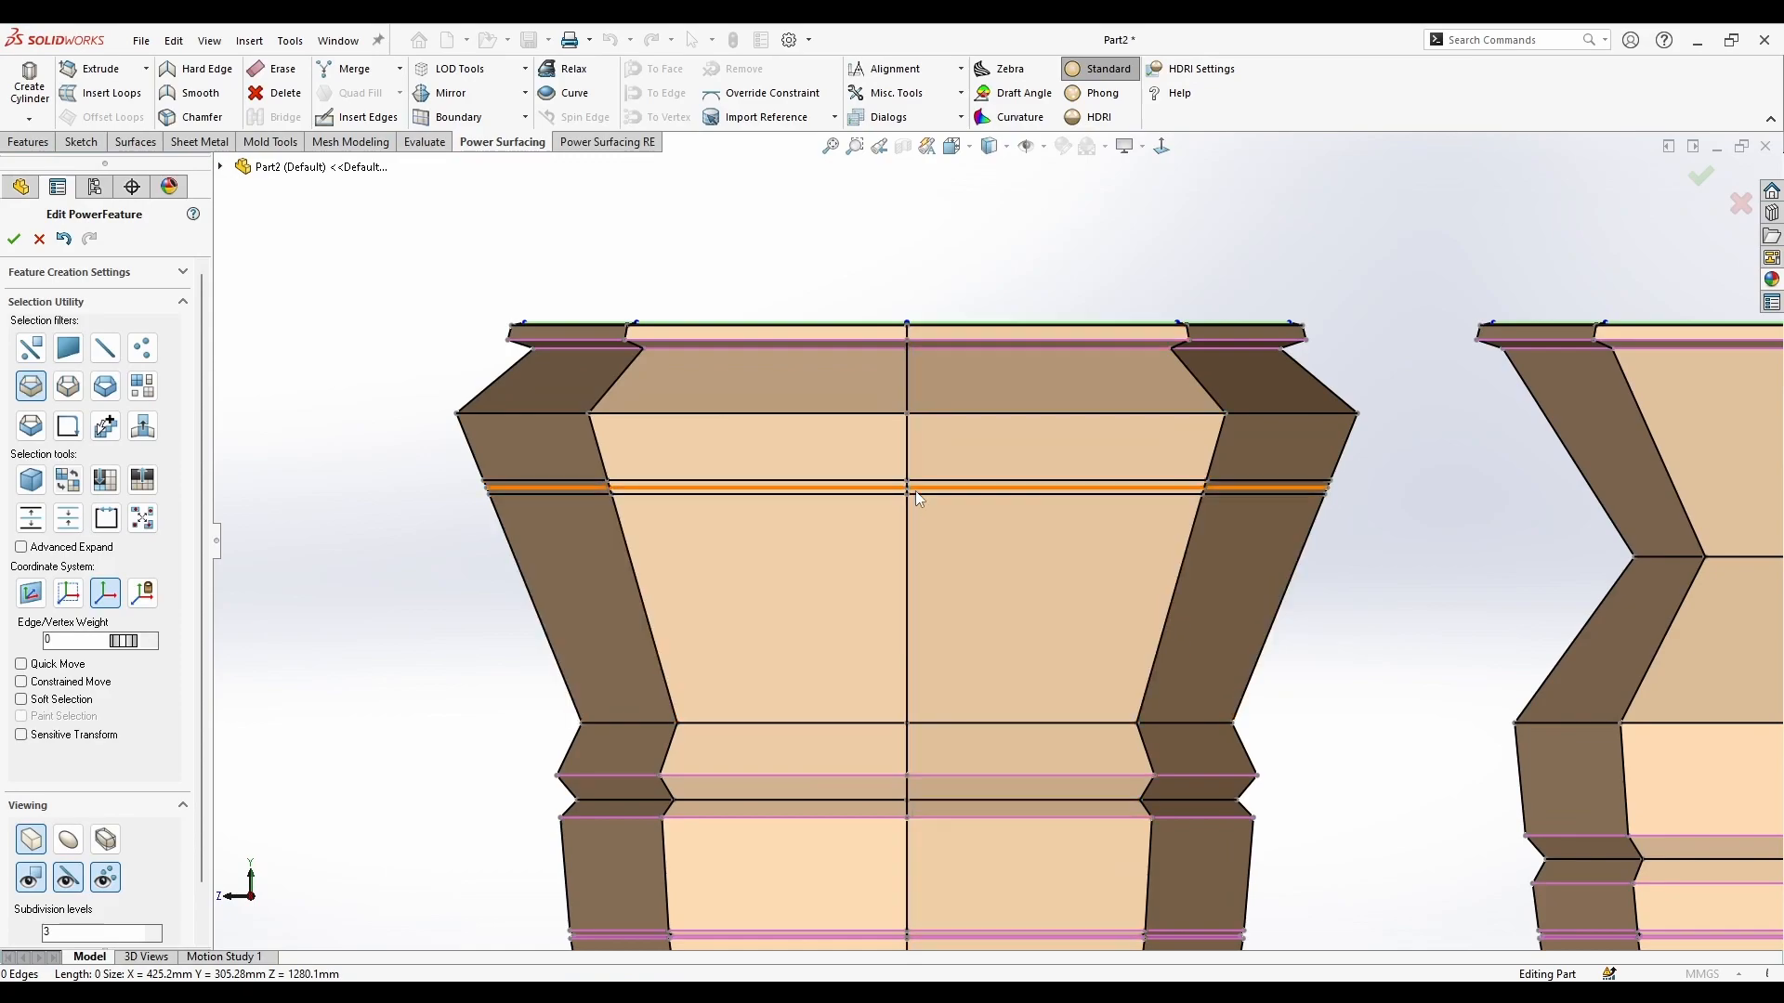
scroll(914, 487, "down", 3)
Step: Select the three new edge loops below the shoulder and set their edge weight to 51
right_click(916, 485)
left_click(1085, 453)
left_click(1055, 482)
left_click(1045, 493, "ctrl")
left_click(1034, 506, "ctrl")
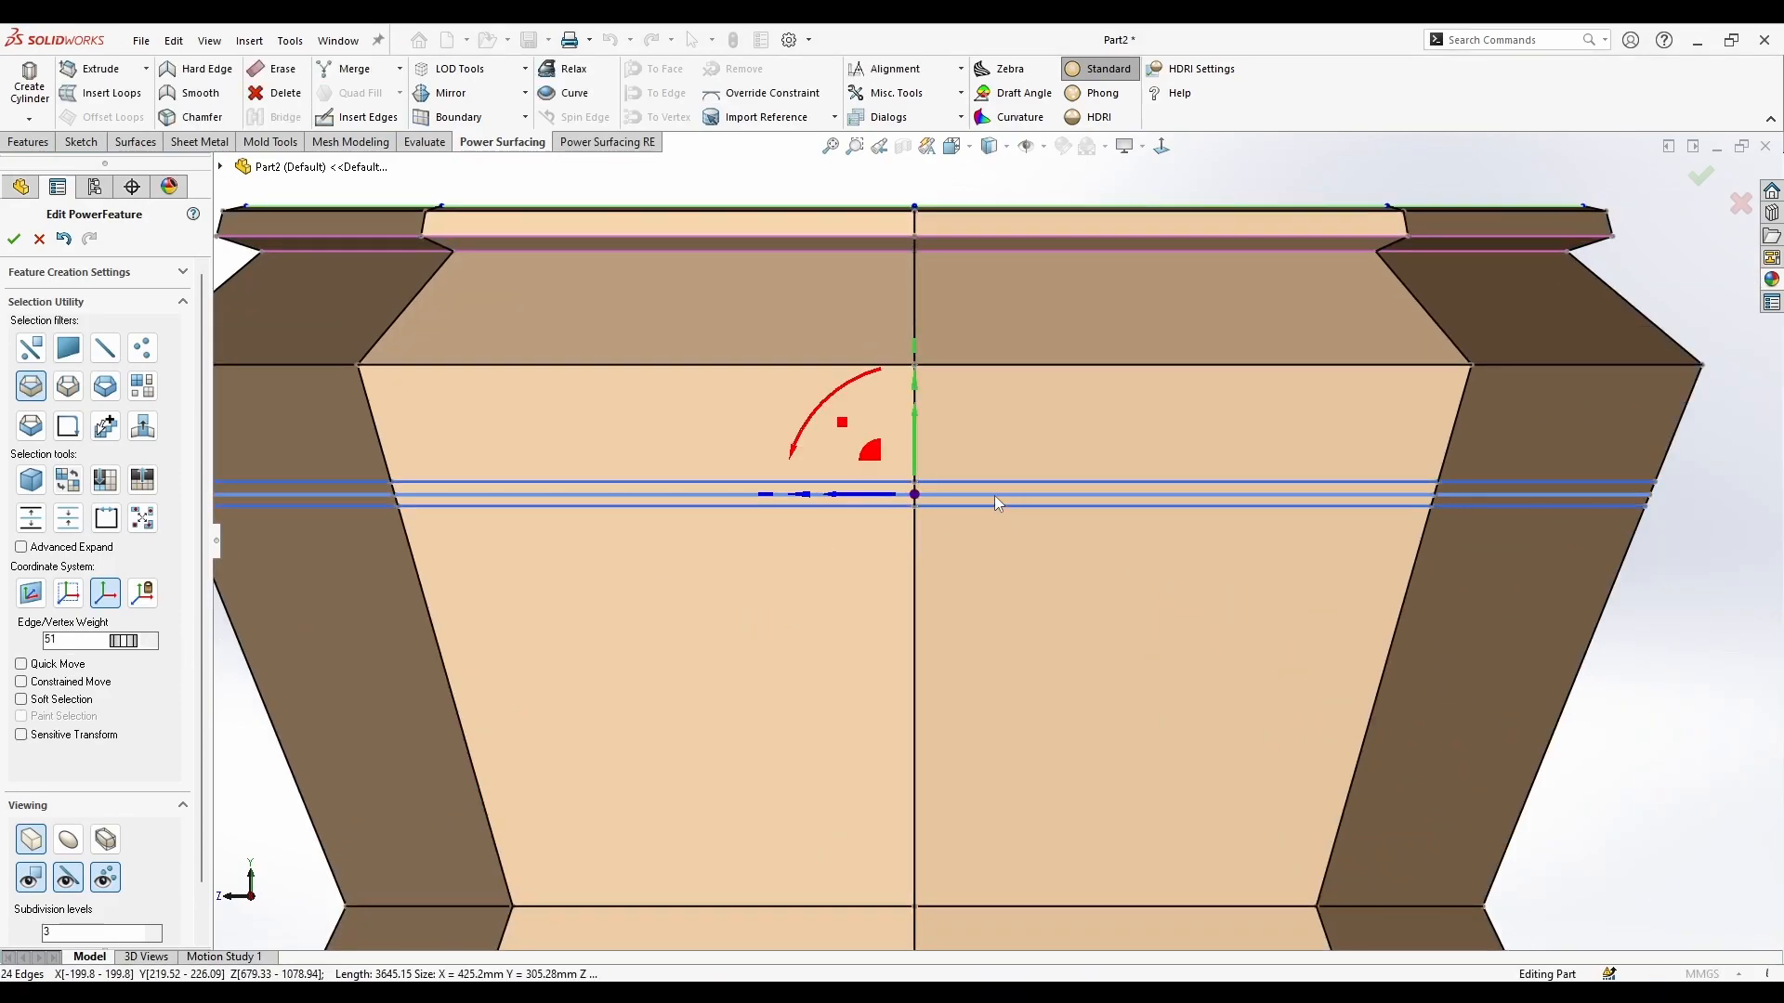
Step: Scale the middle of the three edge loops inward to form a fine groove, and return to the smooth display
scroll(996, 494, "up", 2)
left_click(926, 507)
left_click_drag(925, 516, 925, 519)
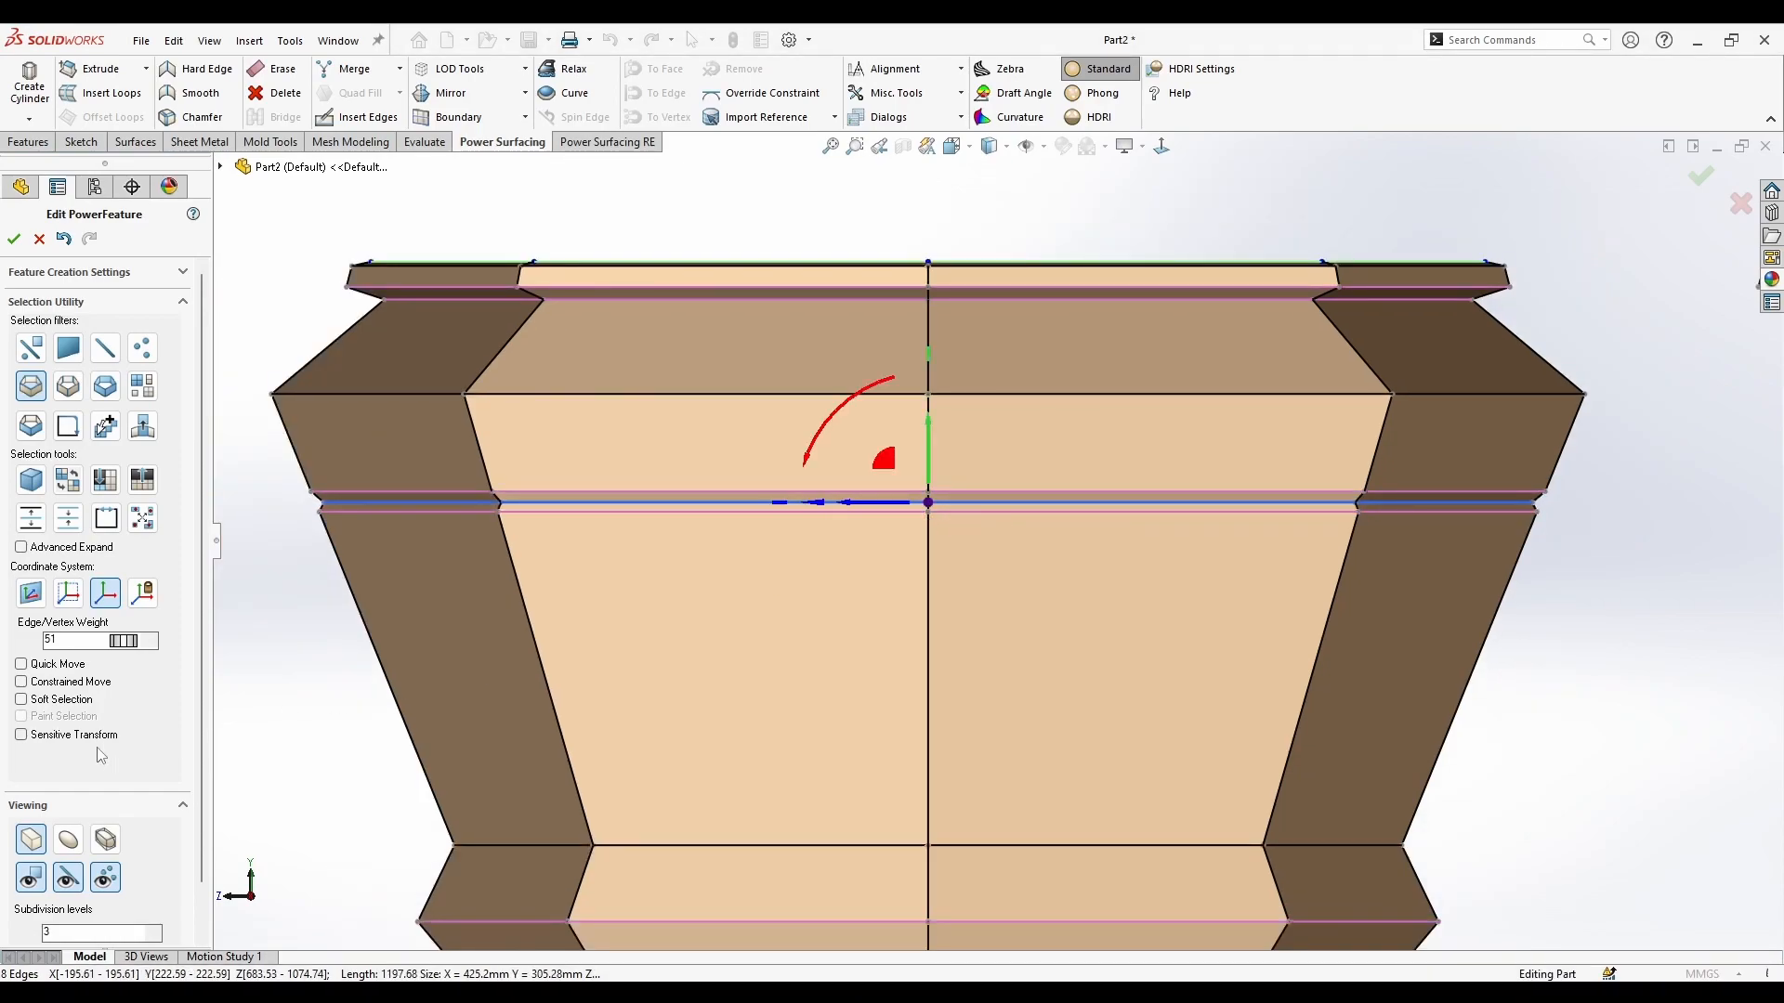
left_click(70, 841)
Step: Hide the mesh edges and vertices to check the grooved pot, show them again, and compare all three pots side by side
left_click(68, 877)
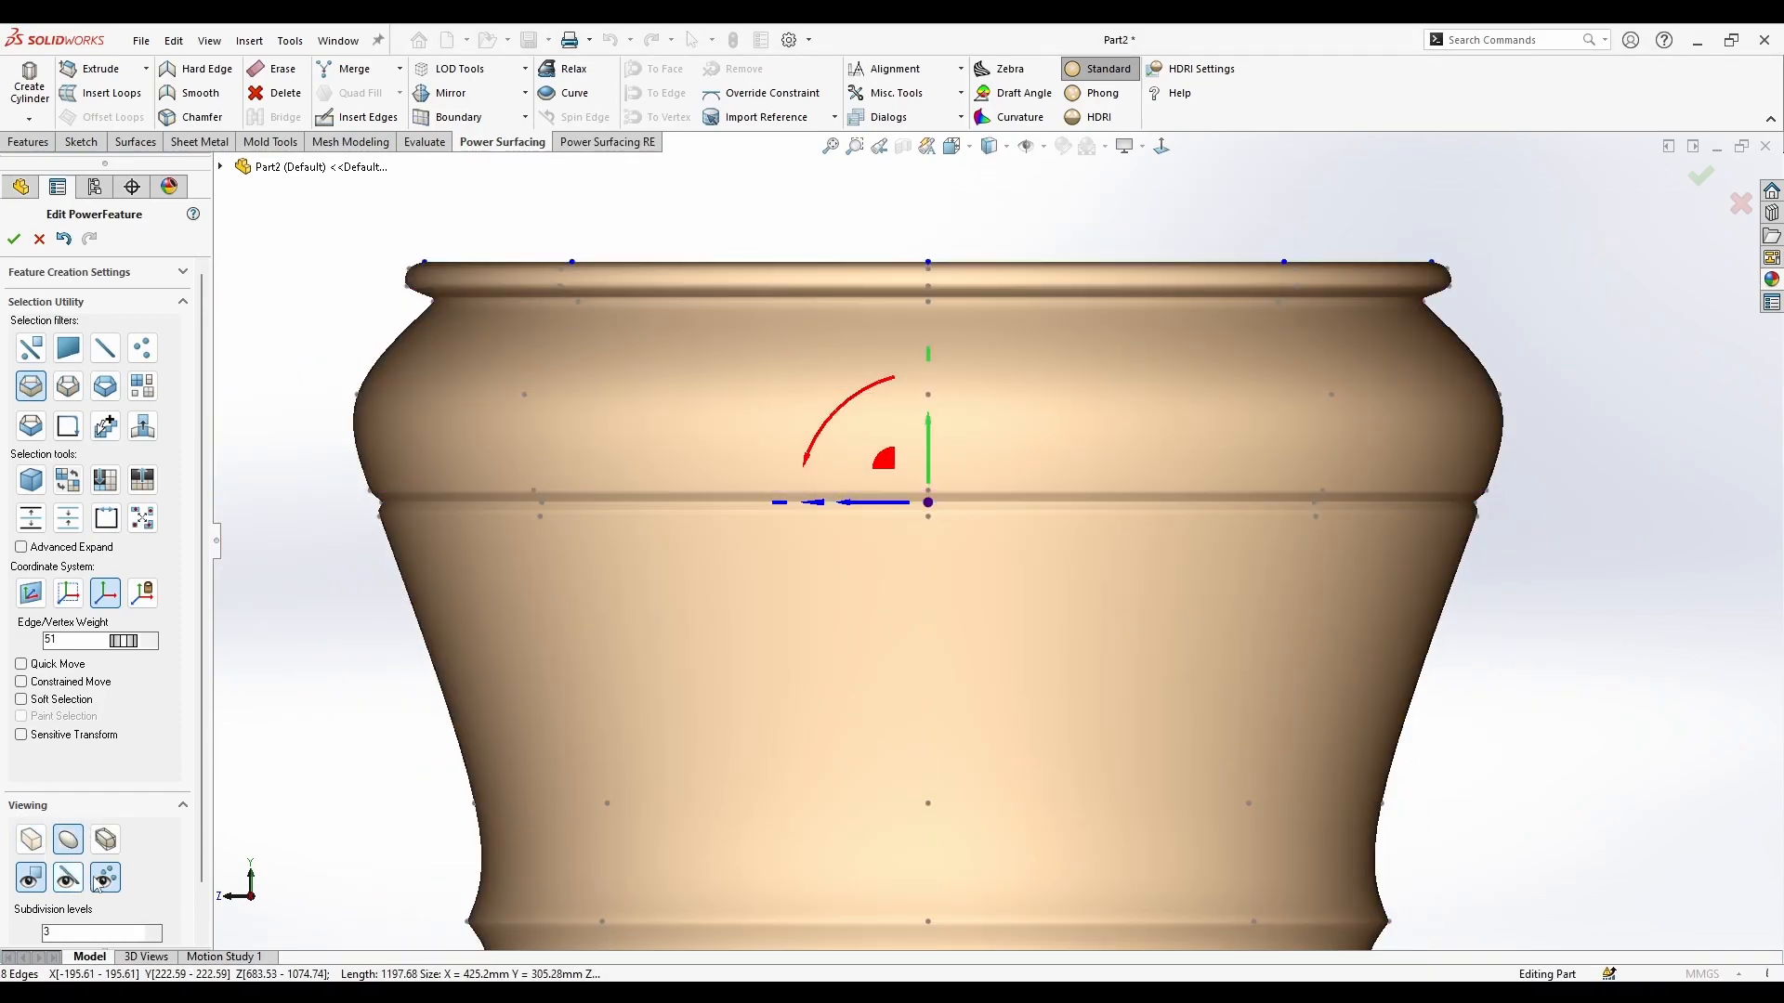
left_click(105, 877)
scroll(540, 753, "up", 5)
left_click(67, 877)
left_click(600, 760)
scroll(600, 760, "up", 3)
scroll(1263, 618, "down", 5)
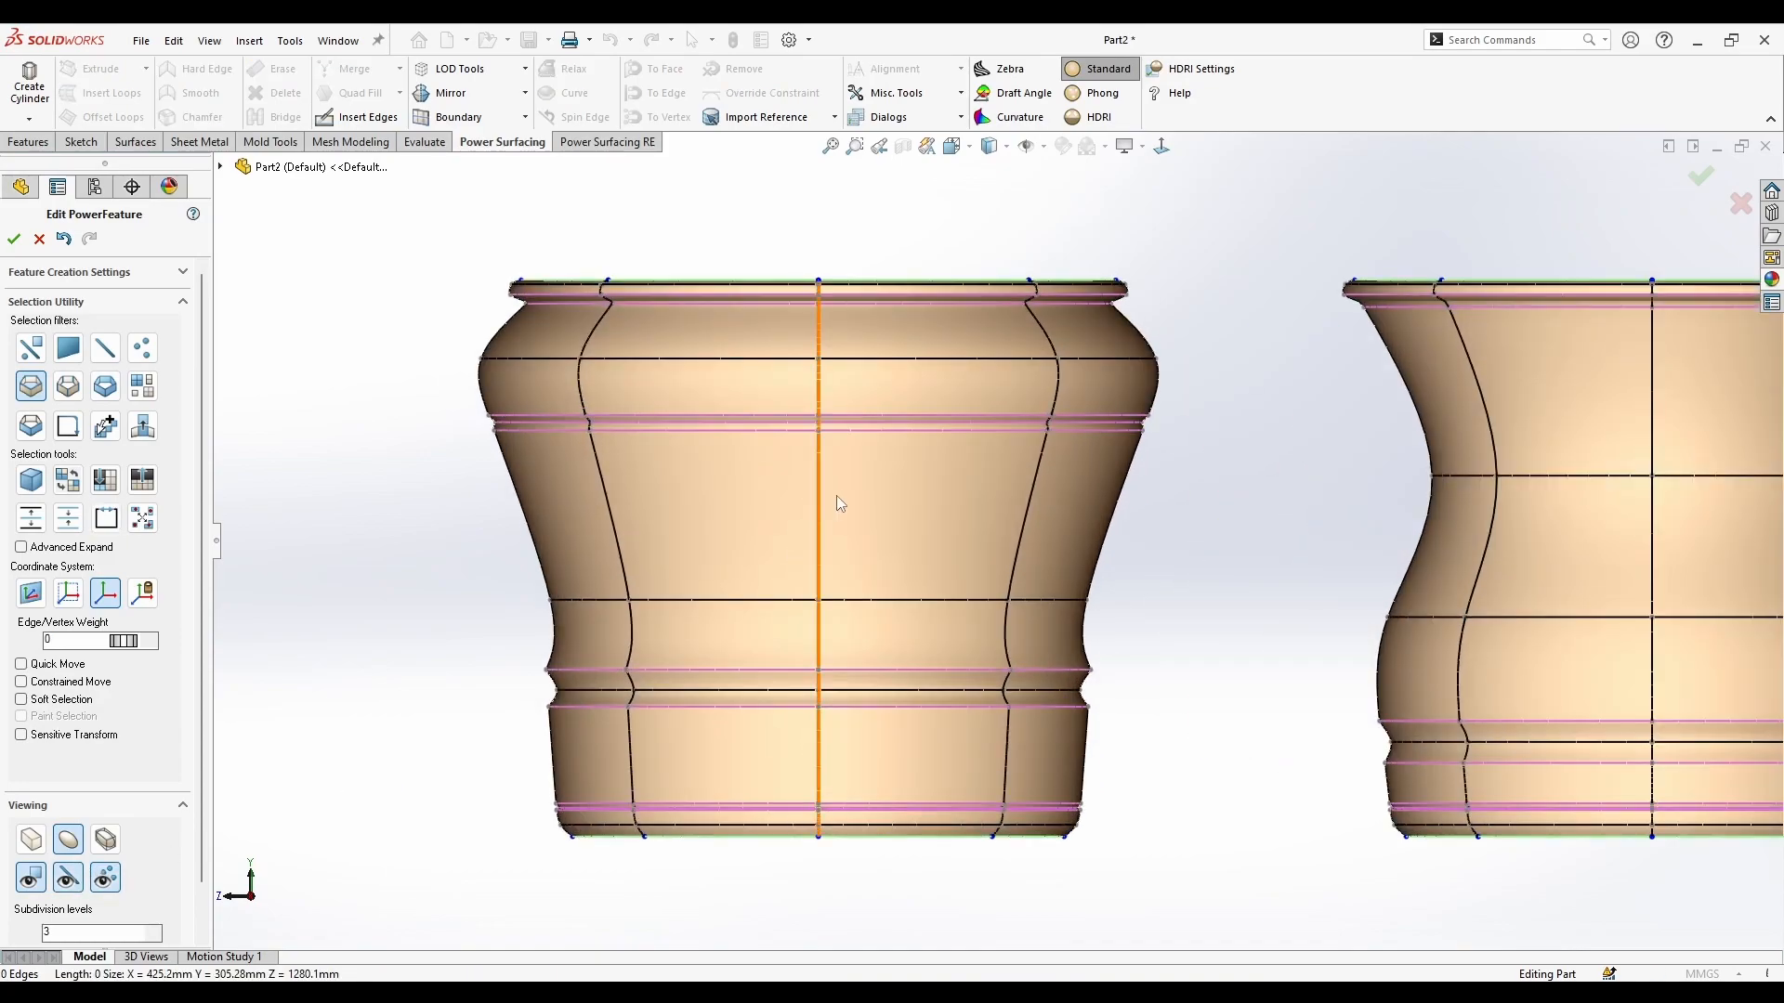
scroll(829, 502, "down", 2)
scroll(1302, 494, "up", 4)
scroll(1306, 499, "down", 2)
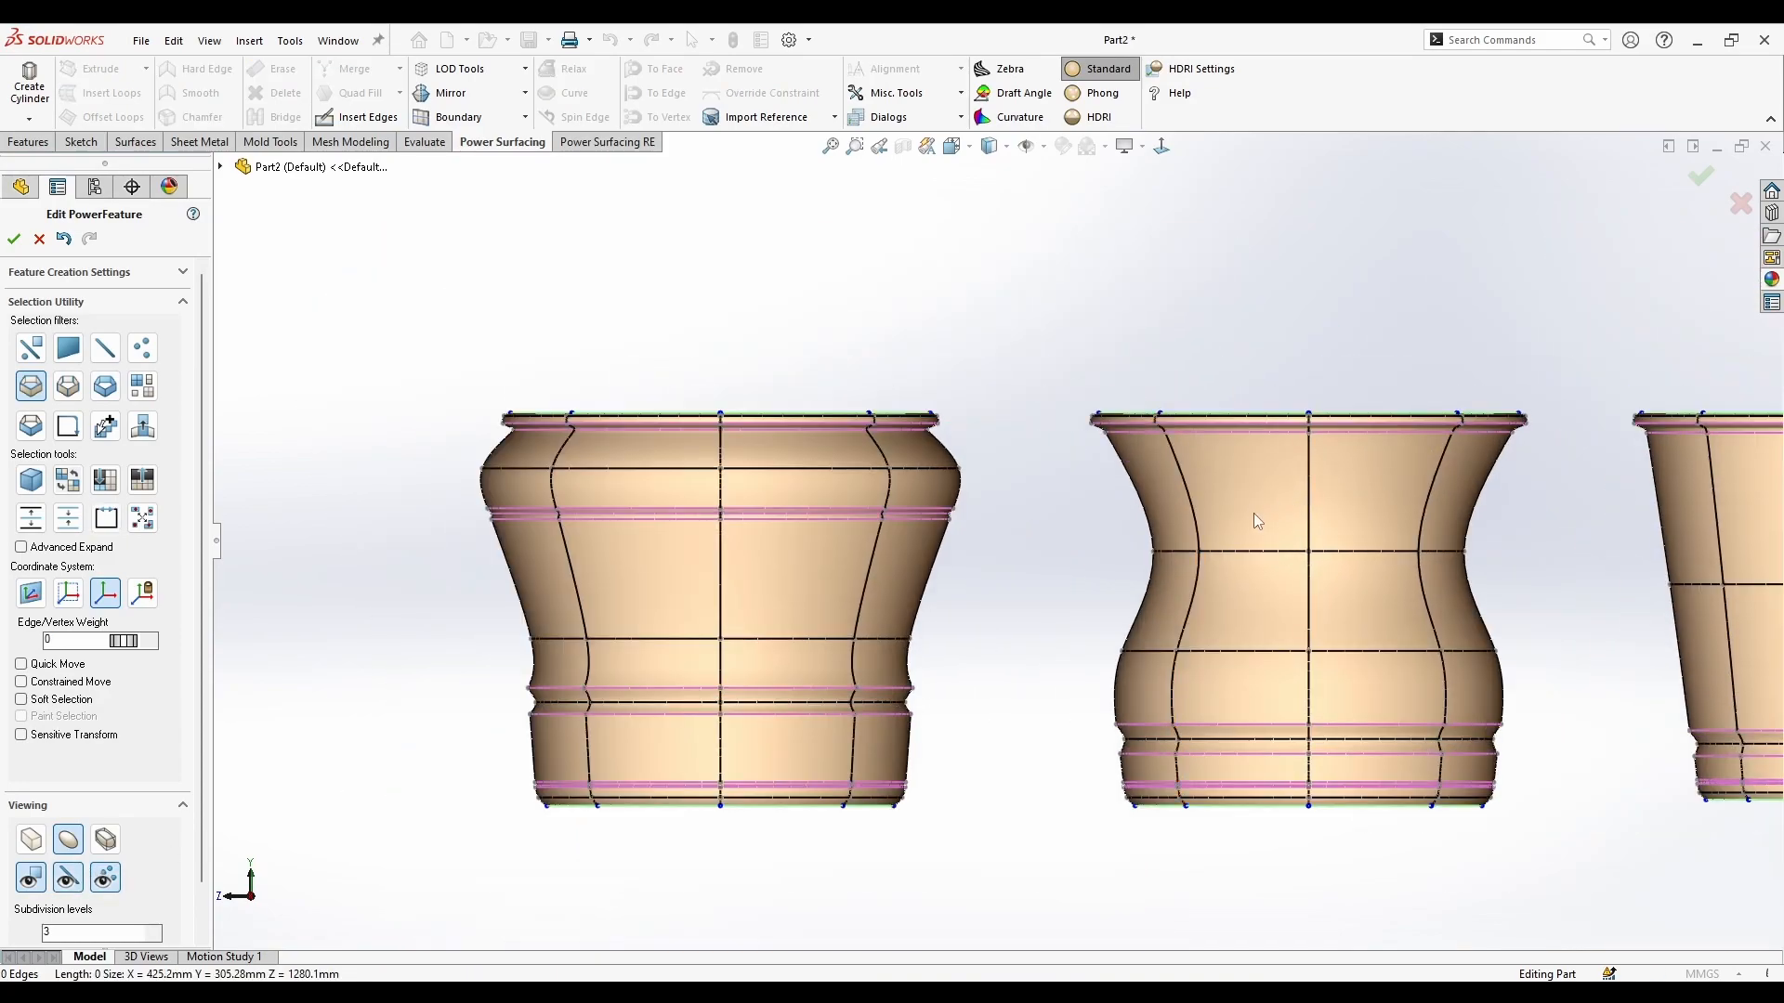
scroll(562, 329, "up", 4)
scroll(1208, 557, "down", 1)
middle_click_drag(1218, 558, 1031, 559, "ctrl")
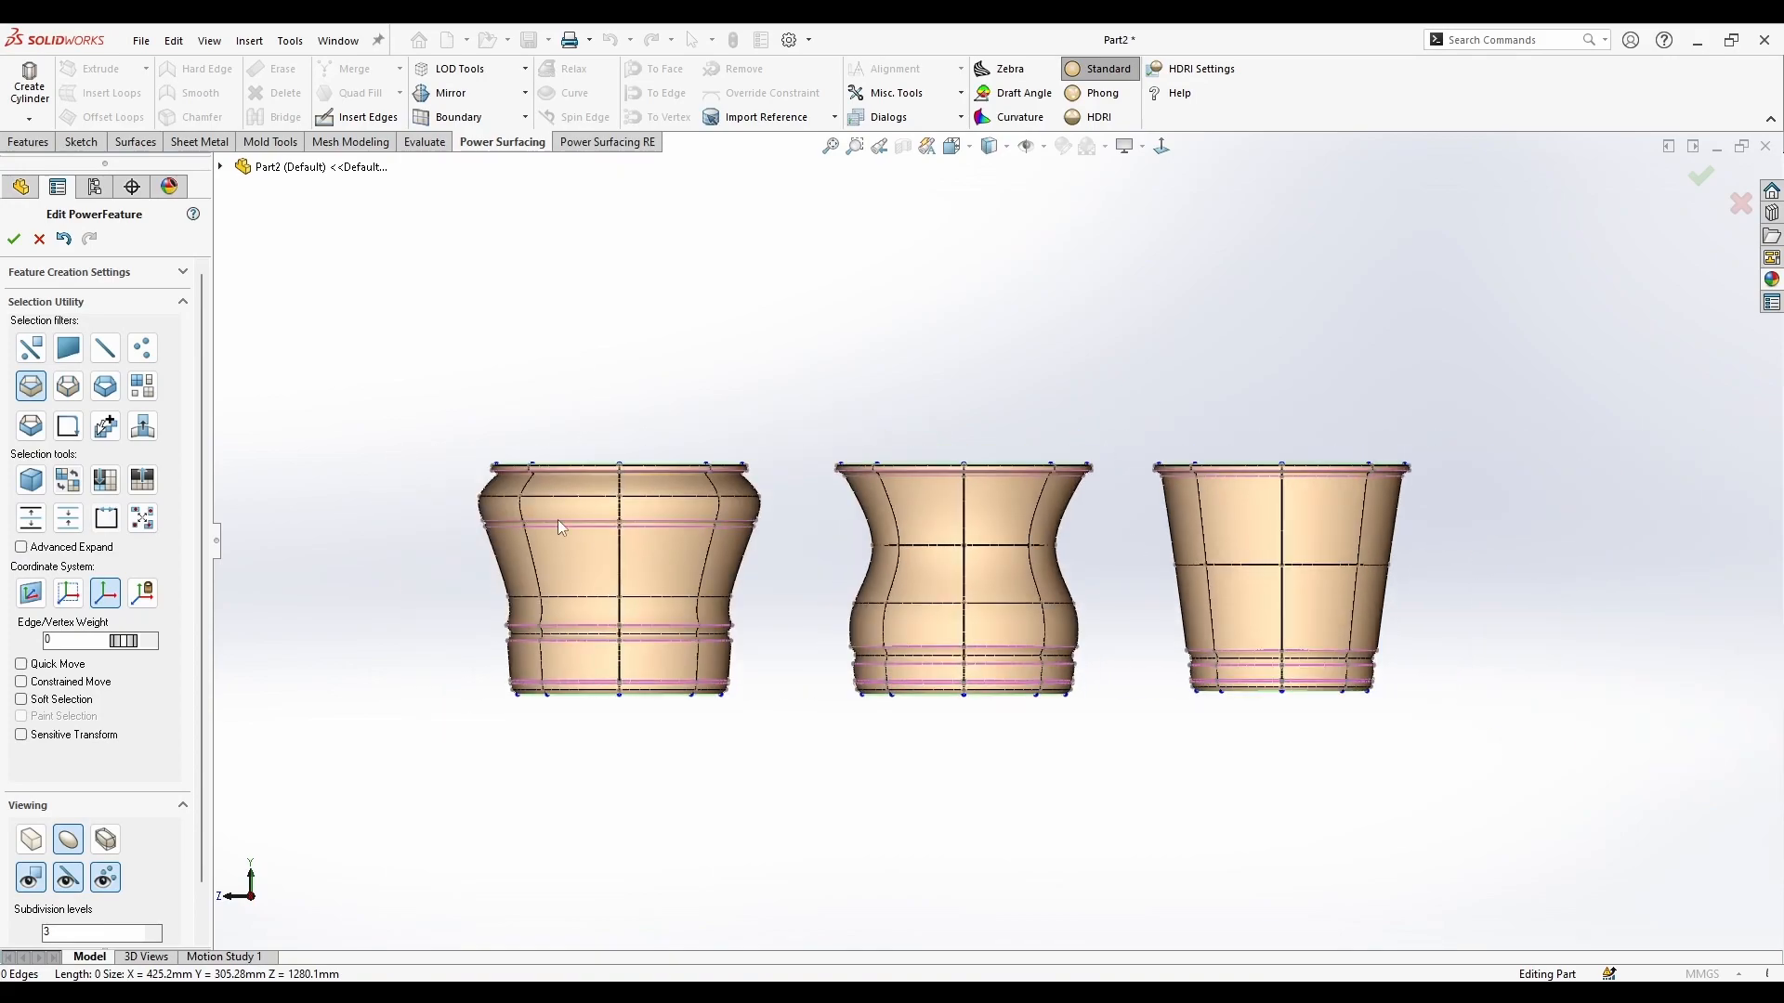
Step: Select the original straight-walled pot mesh and place a copy of it in the negative Z direction
left_click(142, 384)
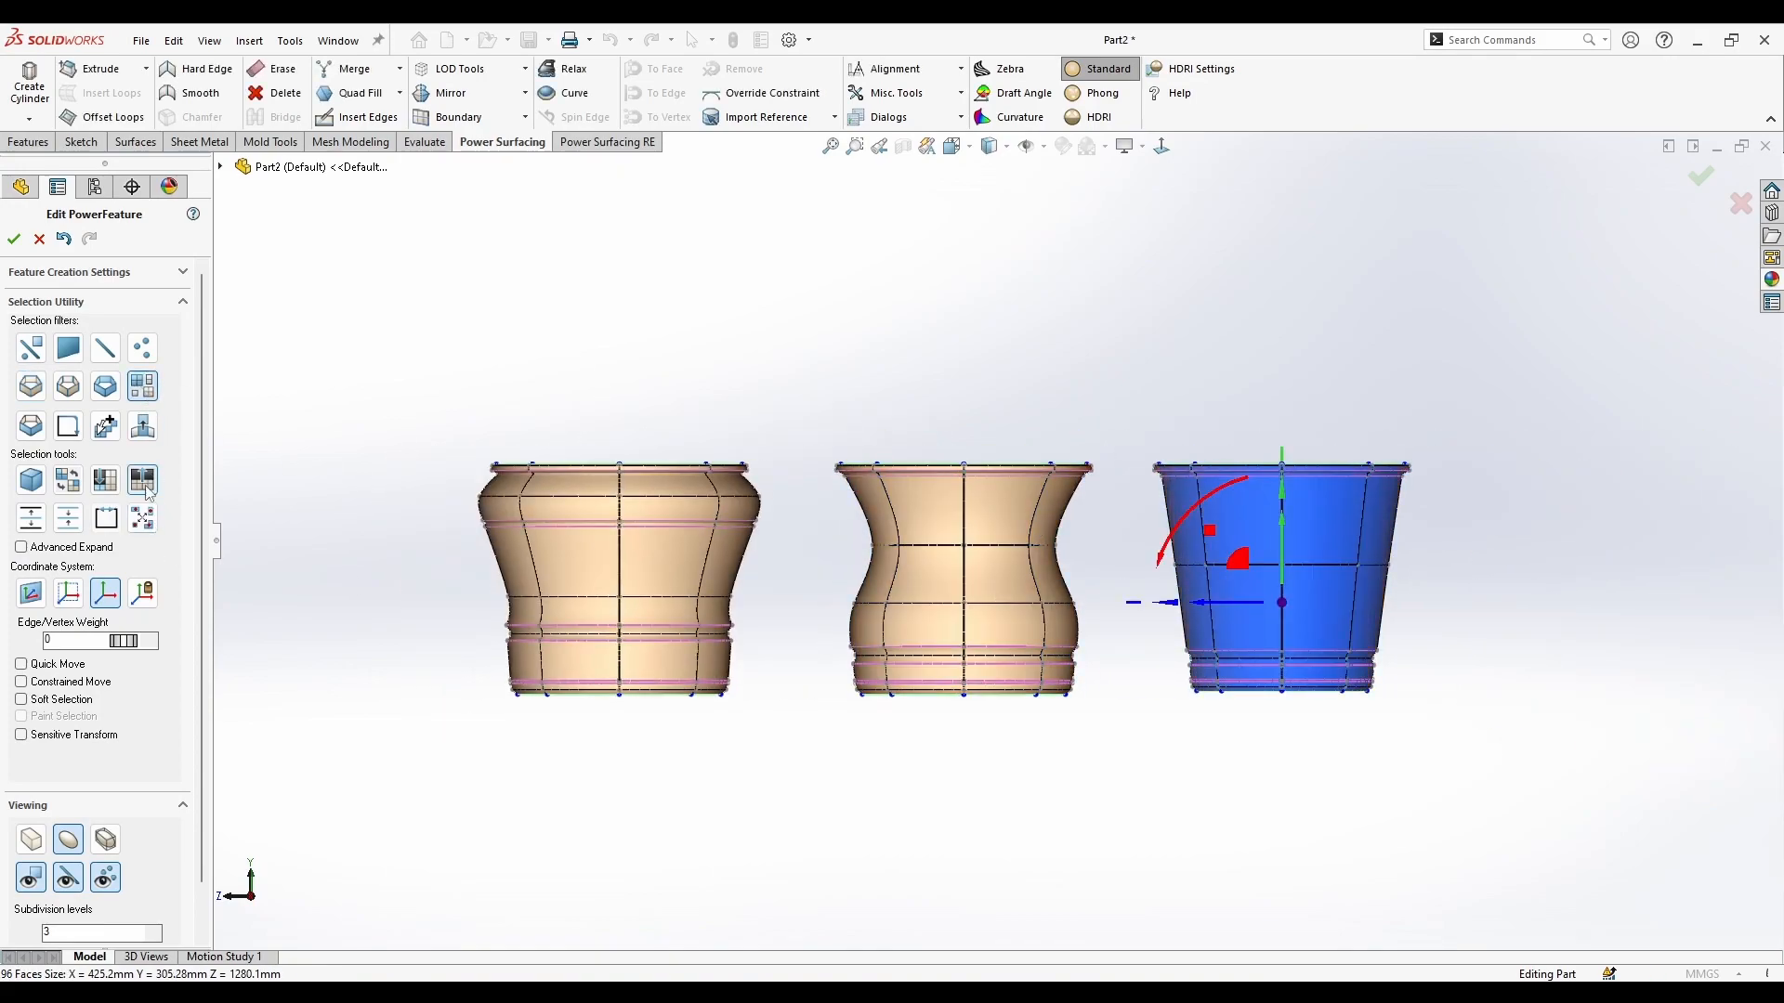
scroll(1207, 567, "up", 2)
scroll(1207, 567, "down", 2)
left_click_drag(1099, 599, 1380, 611)
scroll(1150, 539, "down", 1)
left_click_drag(1004, 569, 1038, 569)
Step: Select the whole rim area of the new straight-walled copy, raise it, and scale it narrower
right_click(1205, 527)
left_click(1369, 483)
scroll(1273, 467, "down", 2)
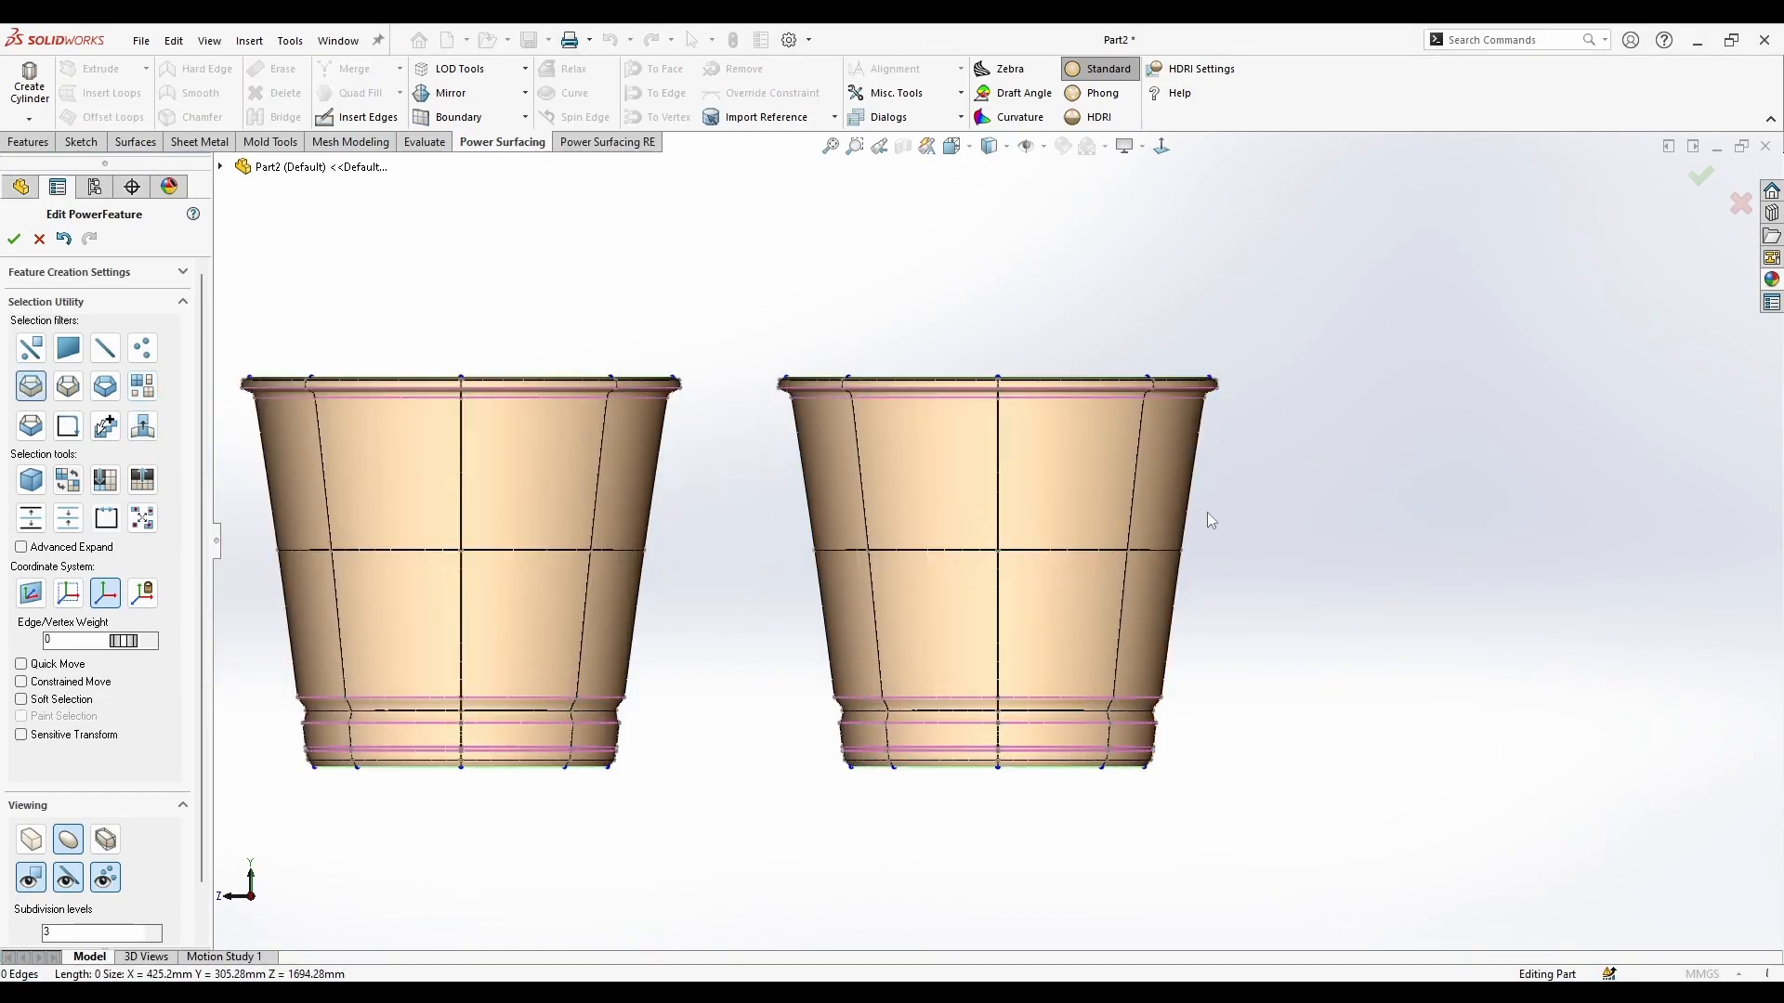
right_click(1043, 497)
left_click(1281, 451)
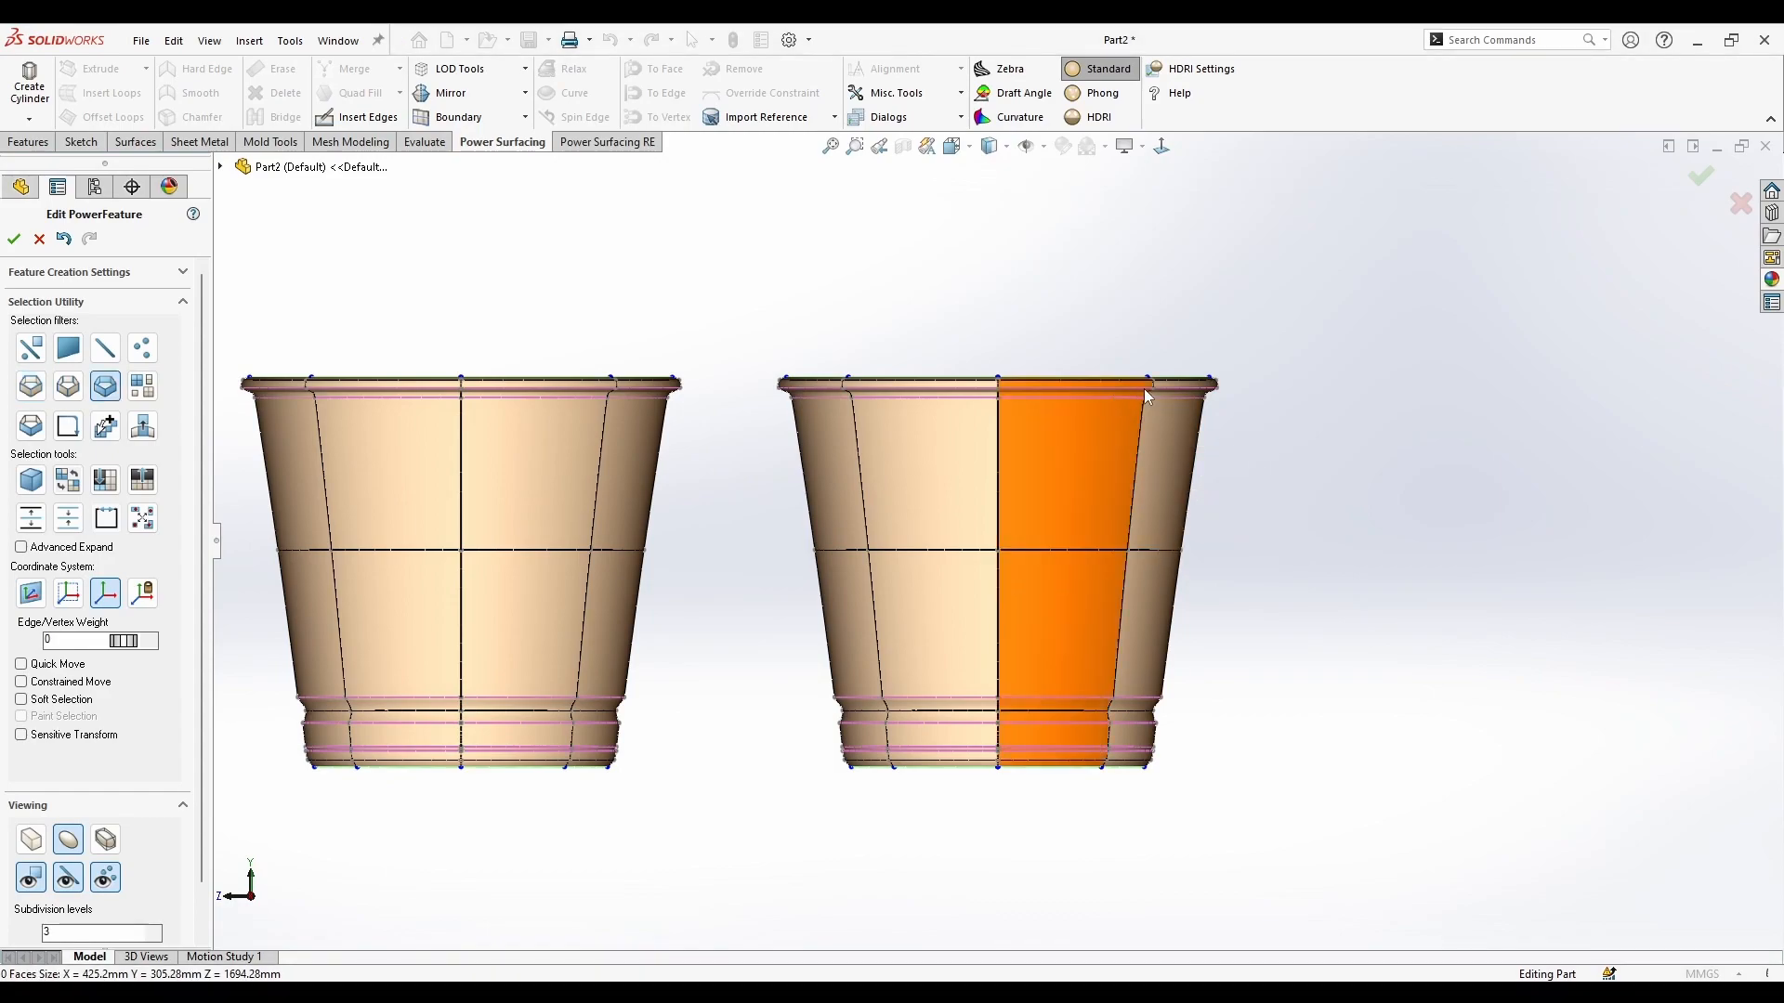
right_click(1186, 355)
left_click(1201, 322)
left_click_drag(1338, 287, 765, 434)
left_click_drag(994, 340, 999, 413)
Step: Raise the copy's mid-height edge loop to just below the rim and scale it outward into a rounded shoulder
right_click(1067, 544)
left_click(1235, 502)
left_click(1044, 536)
left_click_drag(999, 496, 1001, 291)
left_click_drag(999, 352, 1001, 310)
left_click(1044, 613)
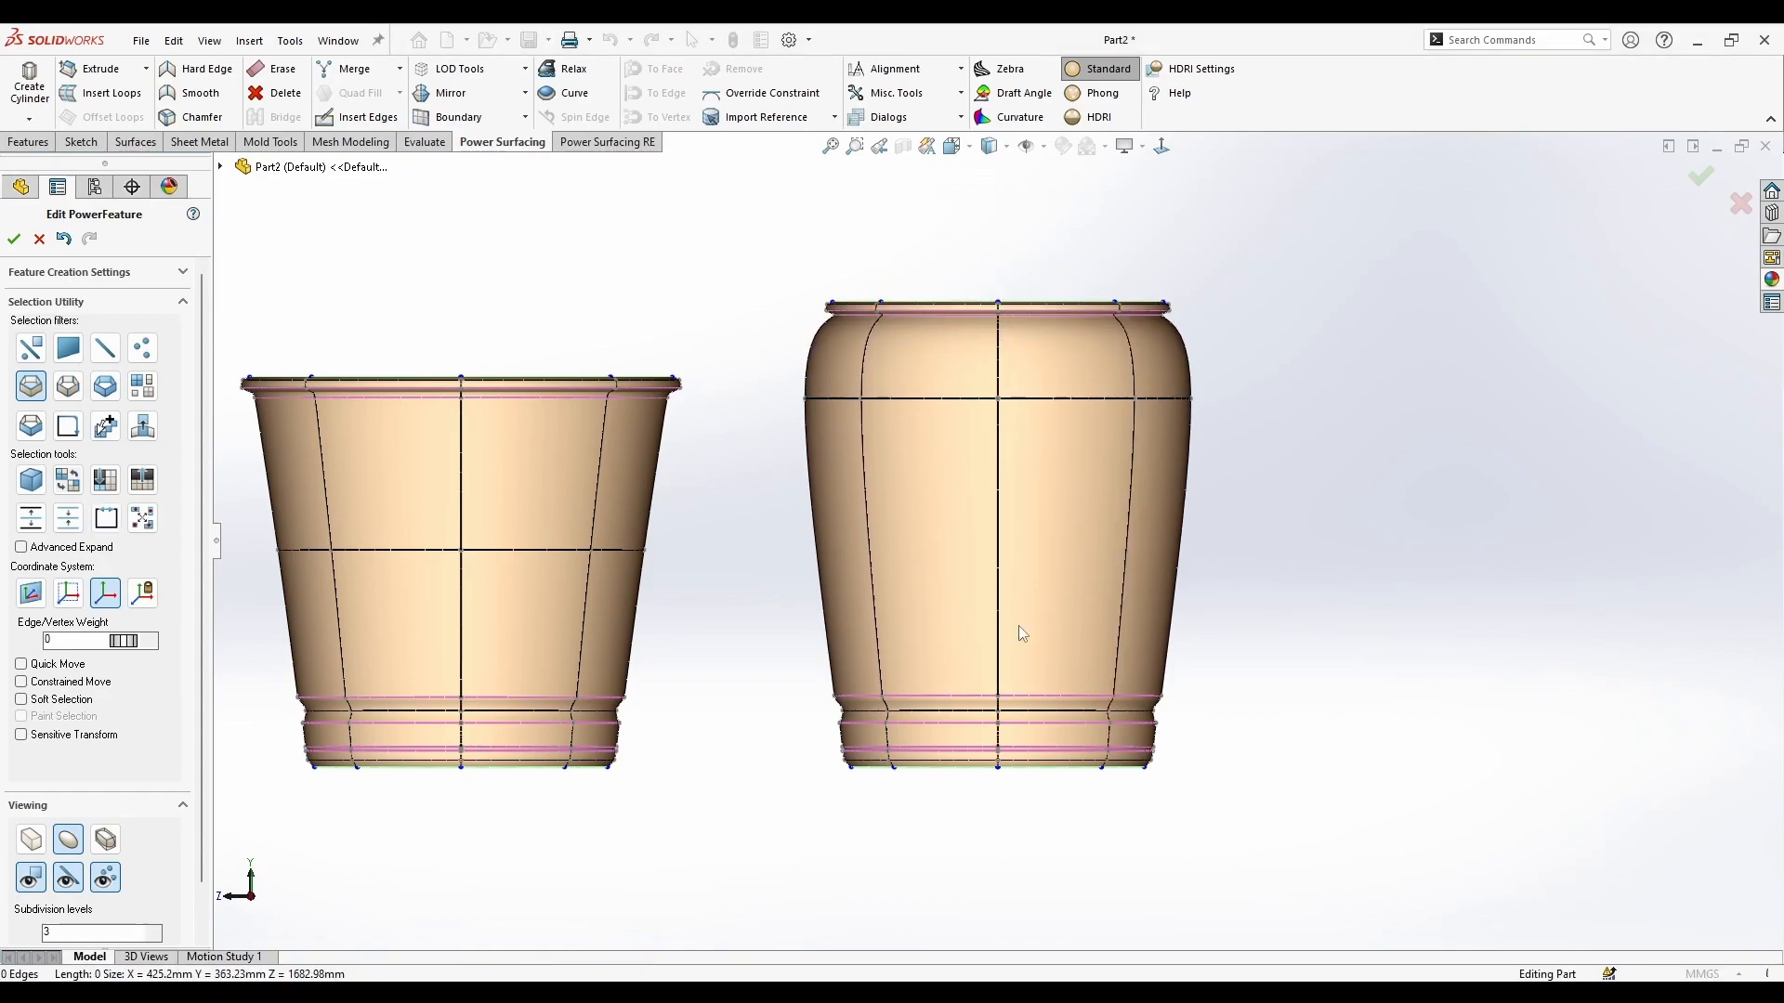
Step: Insert an edge loop in the lower body of the tall copy and scale it outward into a barrel shape
key("i")
left_click(1000, 653)
key("Escape")
left_click_drag(999, 643, 1030, 565)
scroll(1049, 524, "up", 3)
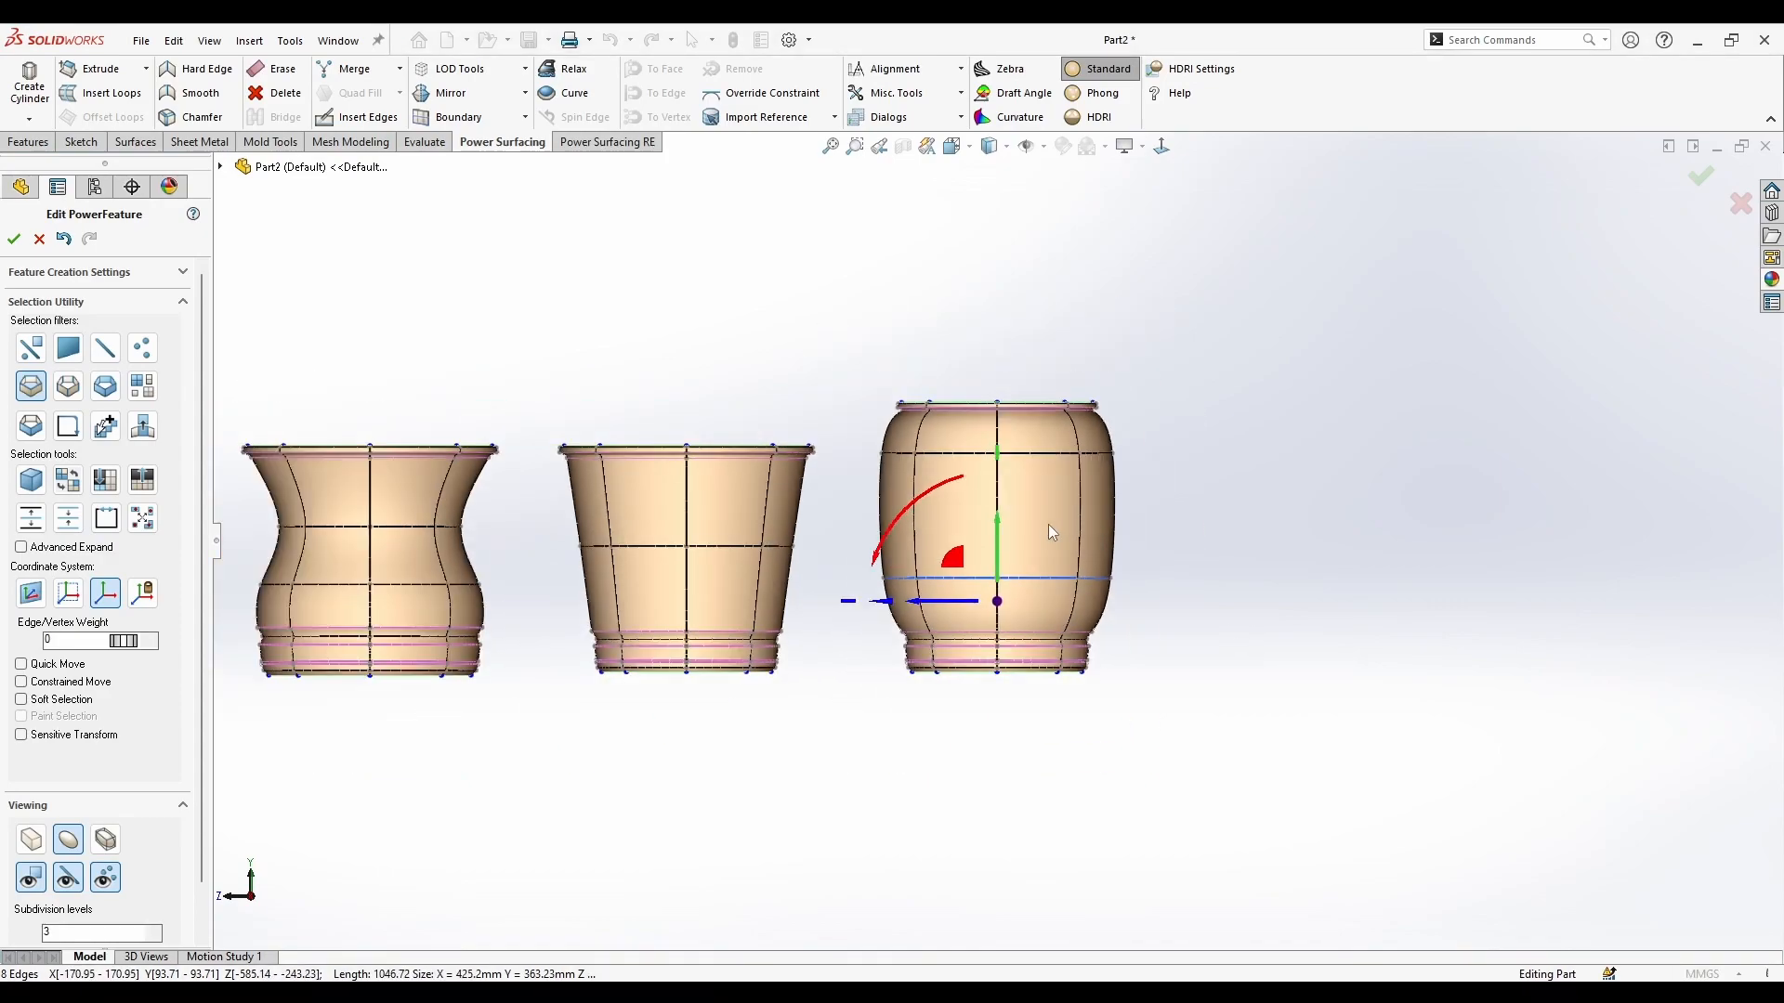
Step: Select the face loop of the barrel-shaped pot's base band, raise it toward the groove, and scale it slightly outward
scroll(973, 616, "down", 3)
right_click(1044, 719)
left_click(1282, 685)
left_click(1027, 697)
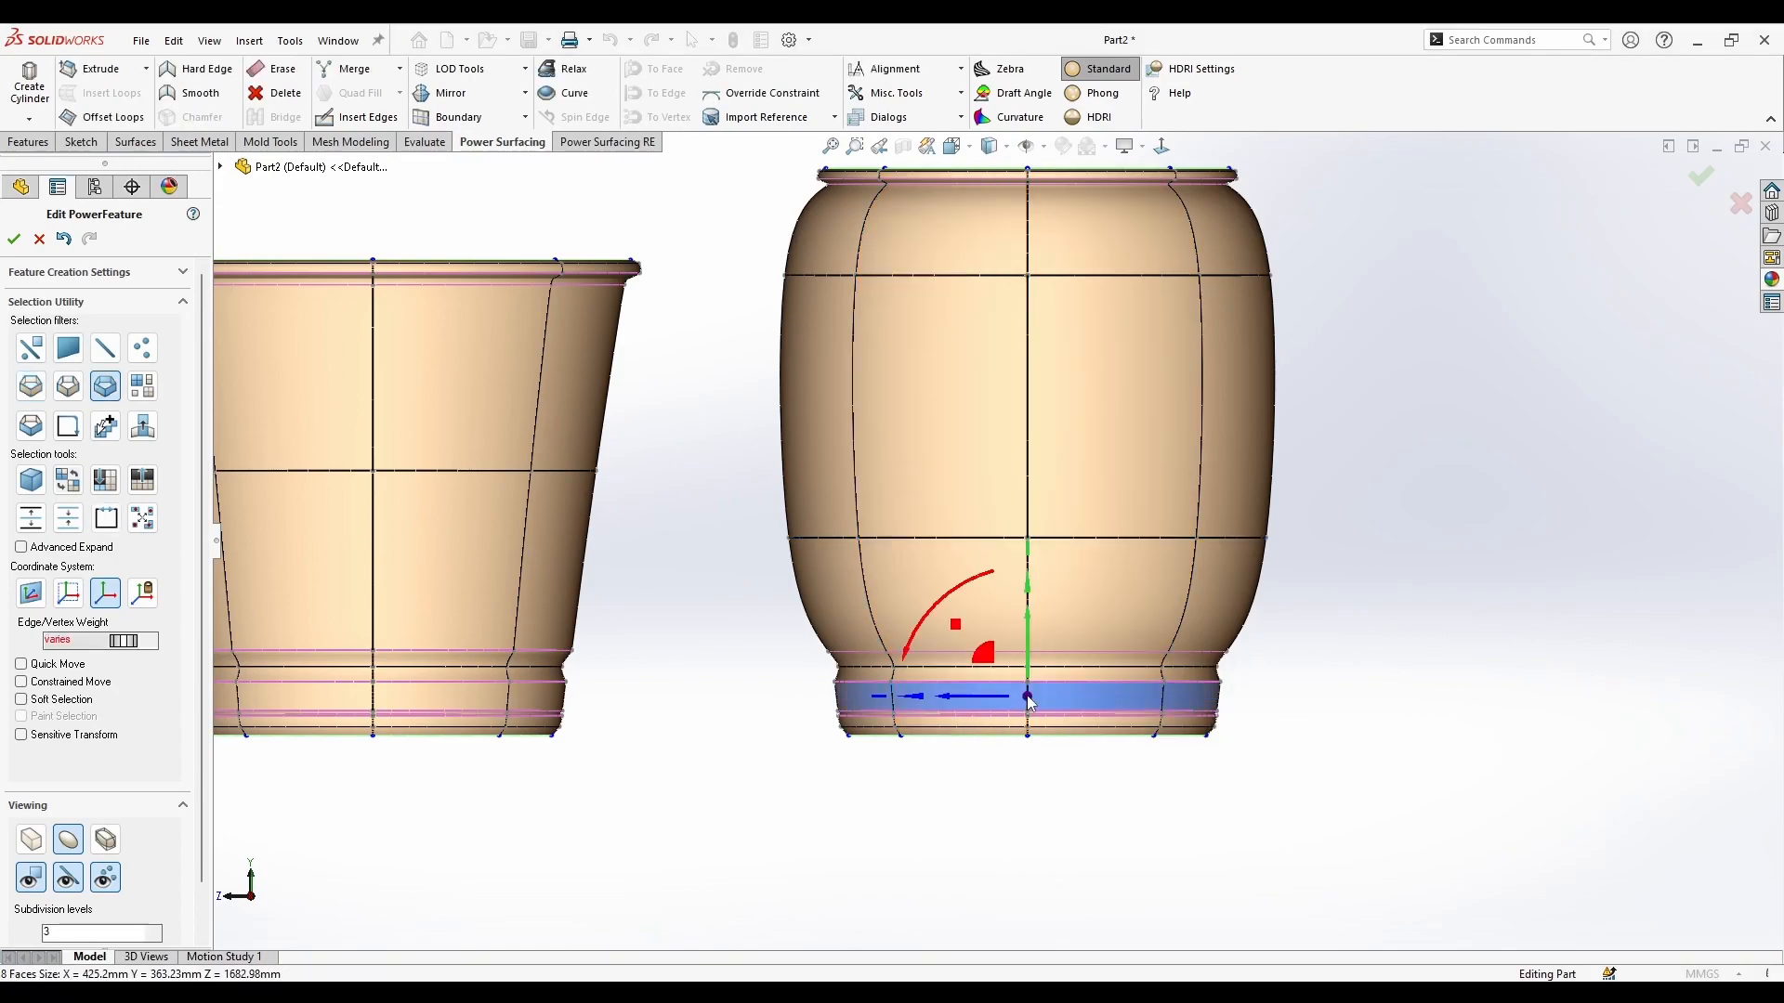
mouse_move(1027, 700)
left_mouse_down()
mouse_move(1047, 667)
mouse_move(1028, 686)
left_mouse_up()
scroll(1025, 678, "down", 3)
left_click(1390, 769)
Step: Try to select the face loop along the very bottom of the barrel-shaped pot's base
scroll(1347, 766, "up", 5)
scroll(1078, 630, "down", 7)
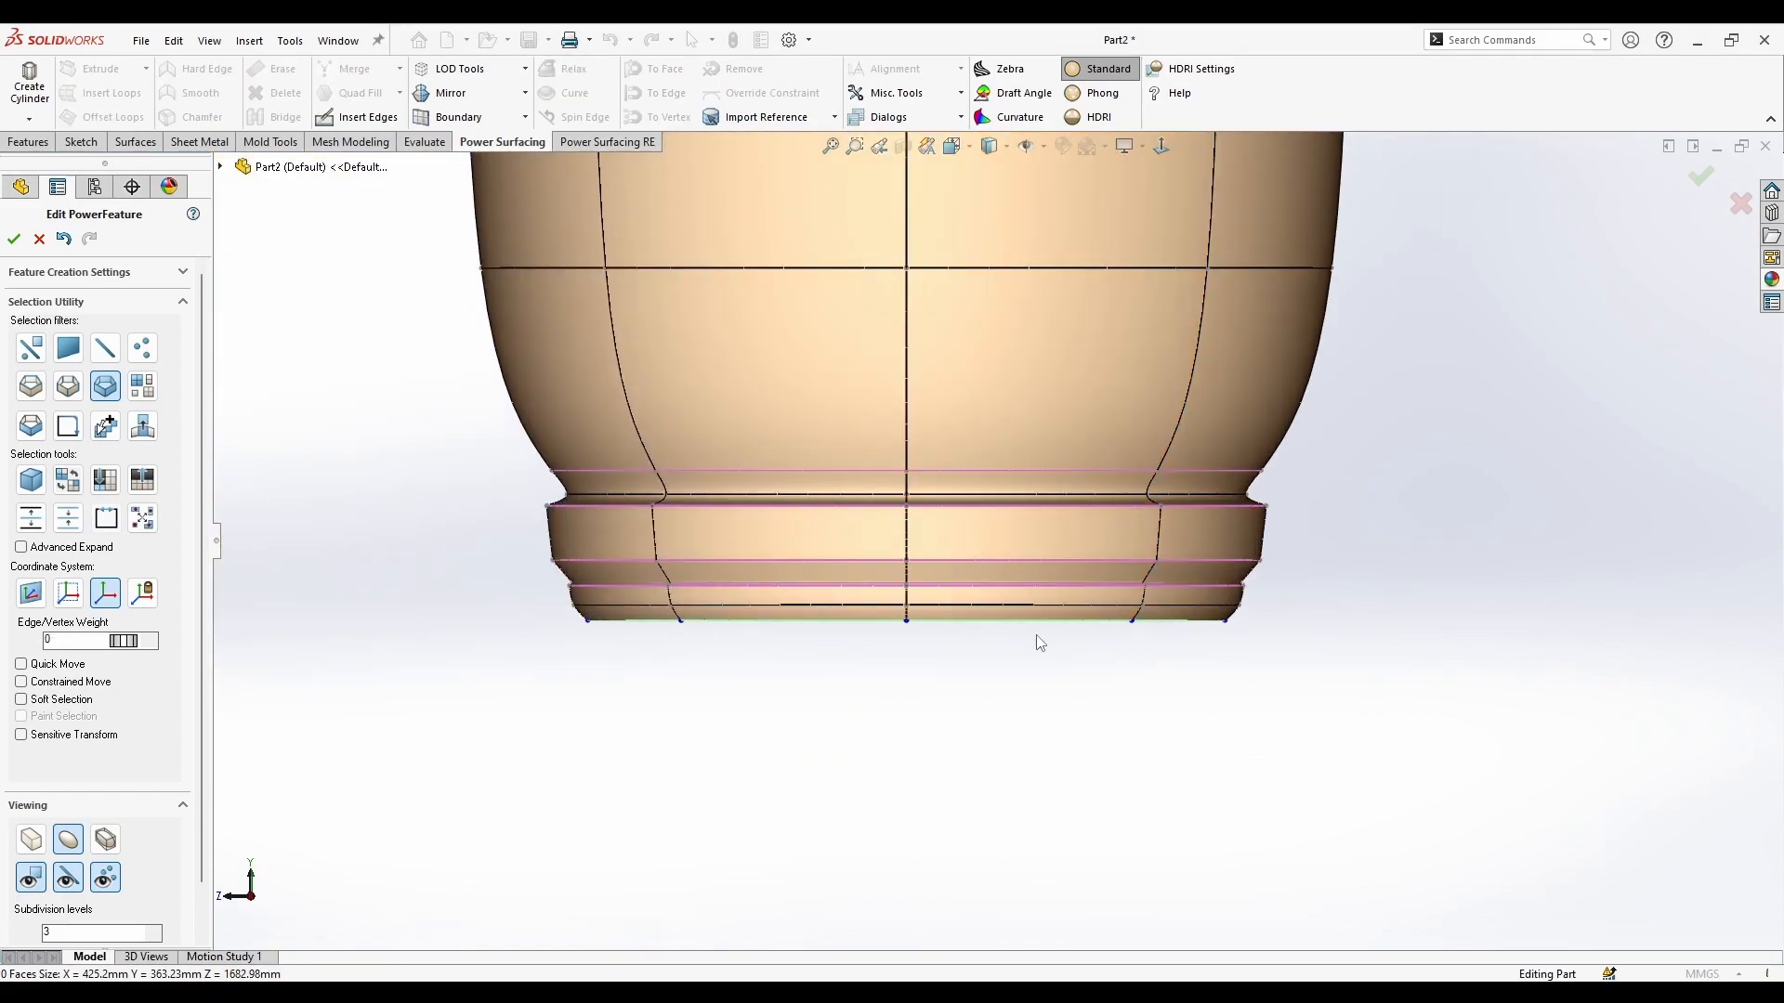
right_click(1124, 639)
left_click(1362, 596)
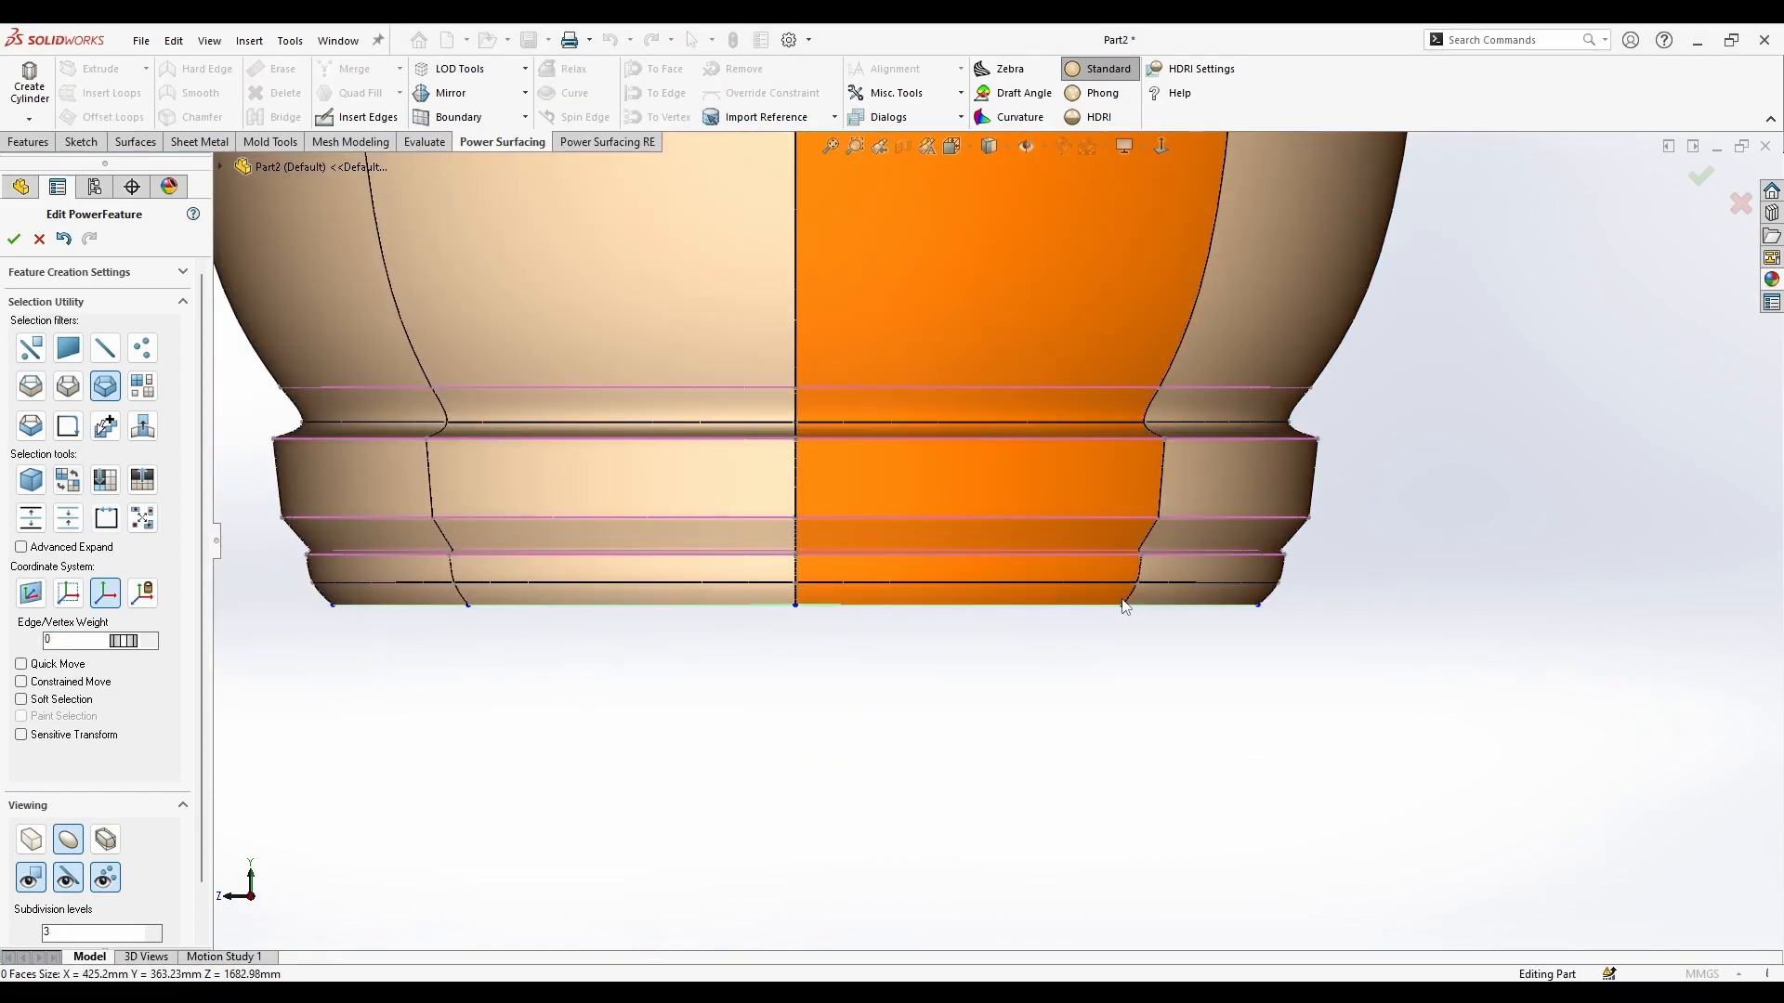
scroll(1131, 593, "down", 3)
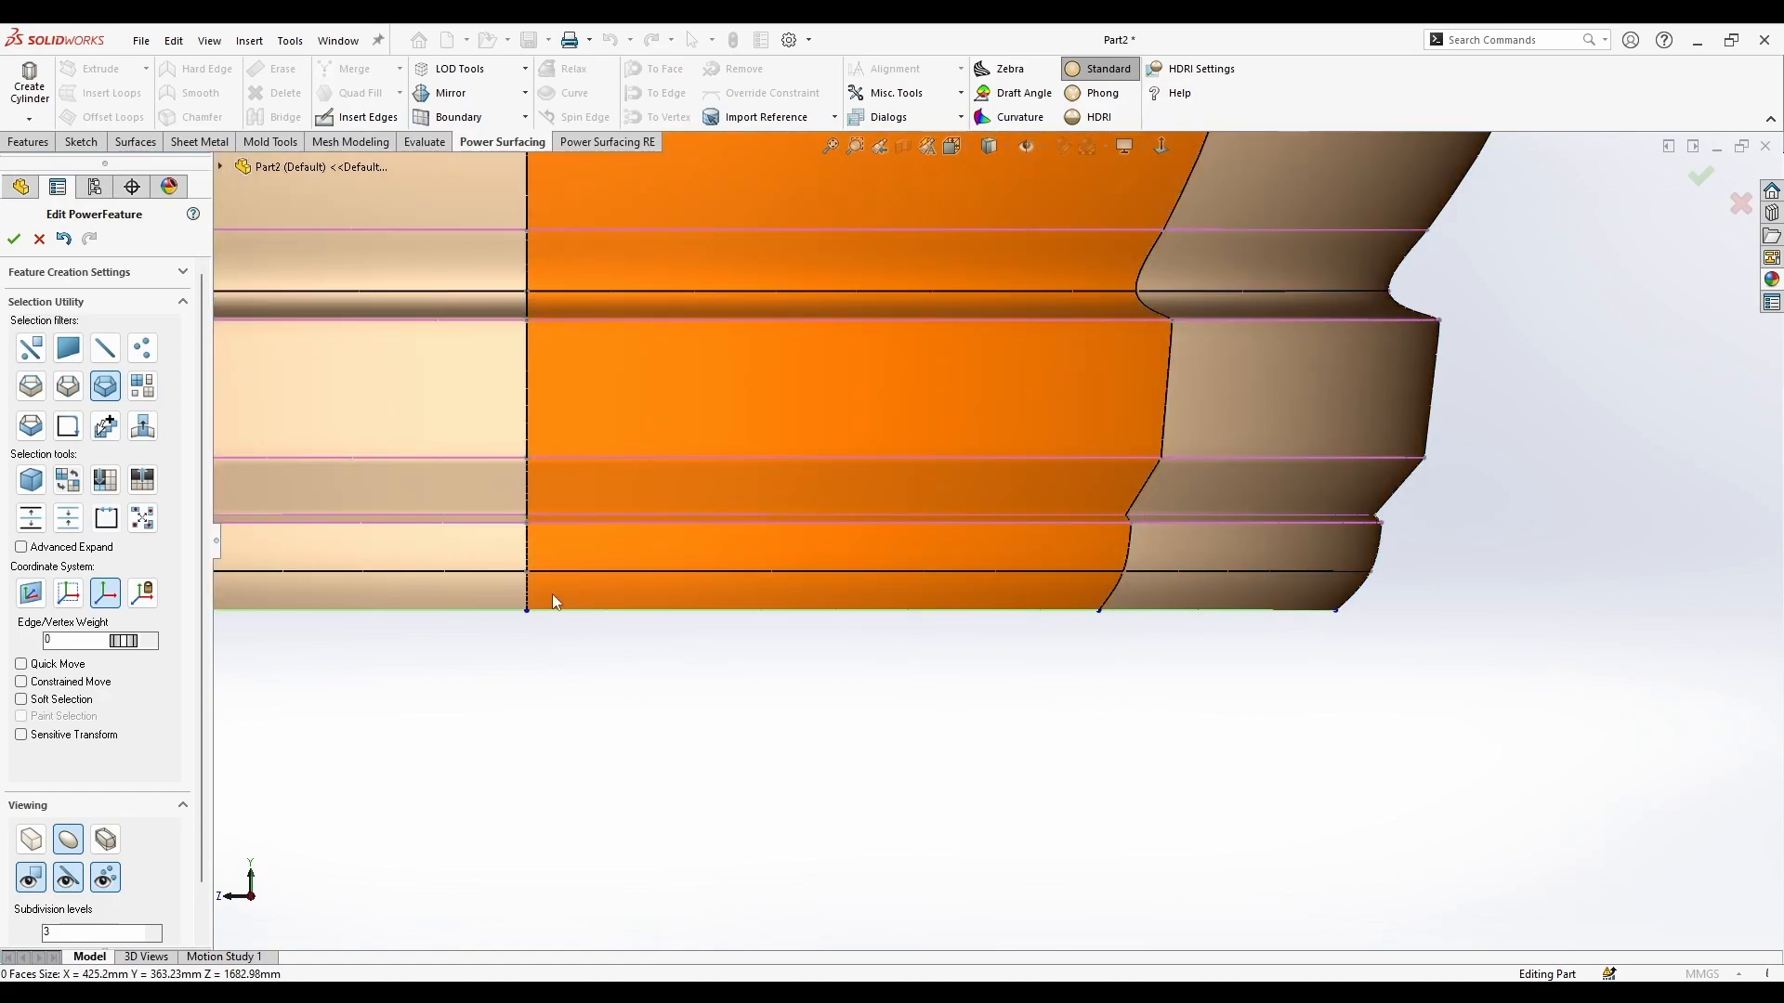
right_click(530, 591)
left_click(780, 548)
middle_click_drag(806, 582, 739, 625)
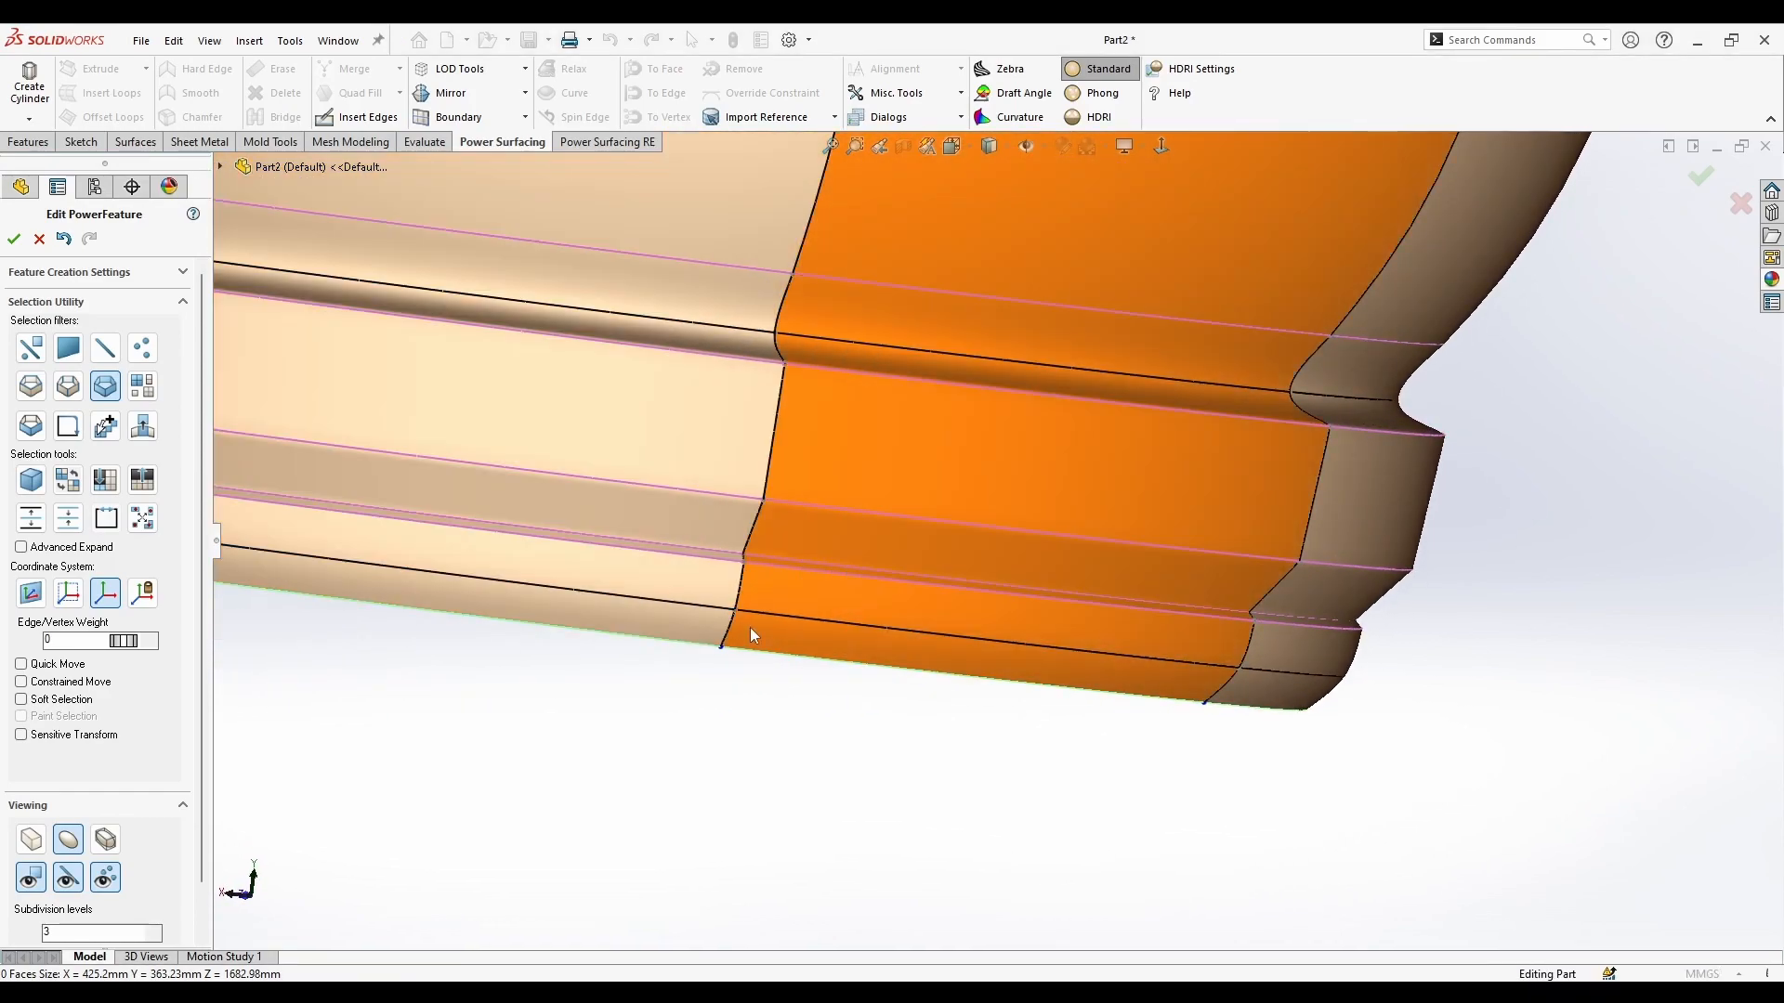
Step: Select the eight bottom-band faces of the barrel-shaped pot individually, scale them outward into a flared foot, and lower them
right_click(1254, 694)
left_click(1285, 648)
left_click(1195, 677)
left_click(1277, 691, "ctrl")
scroll(586, 630, "up", 3)
middle_click_drag(585, 629, 825, 624)
left_click(901, 591, "ctrl")
left_click(669, 565, "ctrl")
left_click(458, 543, "ctrl")
middle_click_drag(409, 559, 657, 645)
left_click_drag(777, 566, 843, 448)
middle_click_drag(842, 449, 713, 506)
left_click_drag(806, 500, 806, 514)
middle_click_drag(808, 660, 837, 676)
left_click_drag(815, 522, 815, 539)
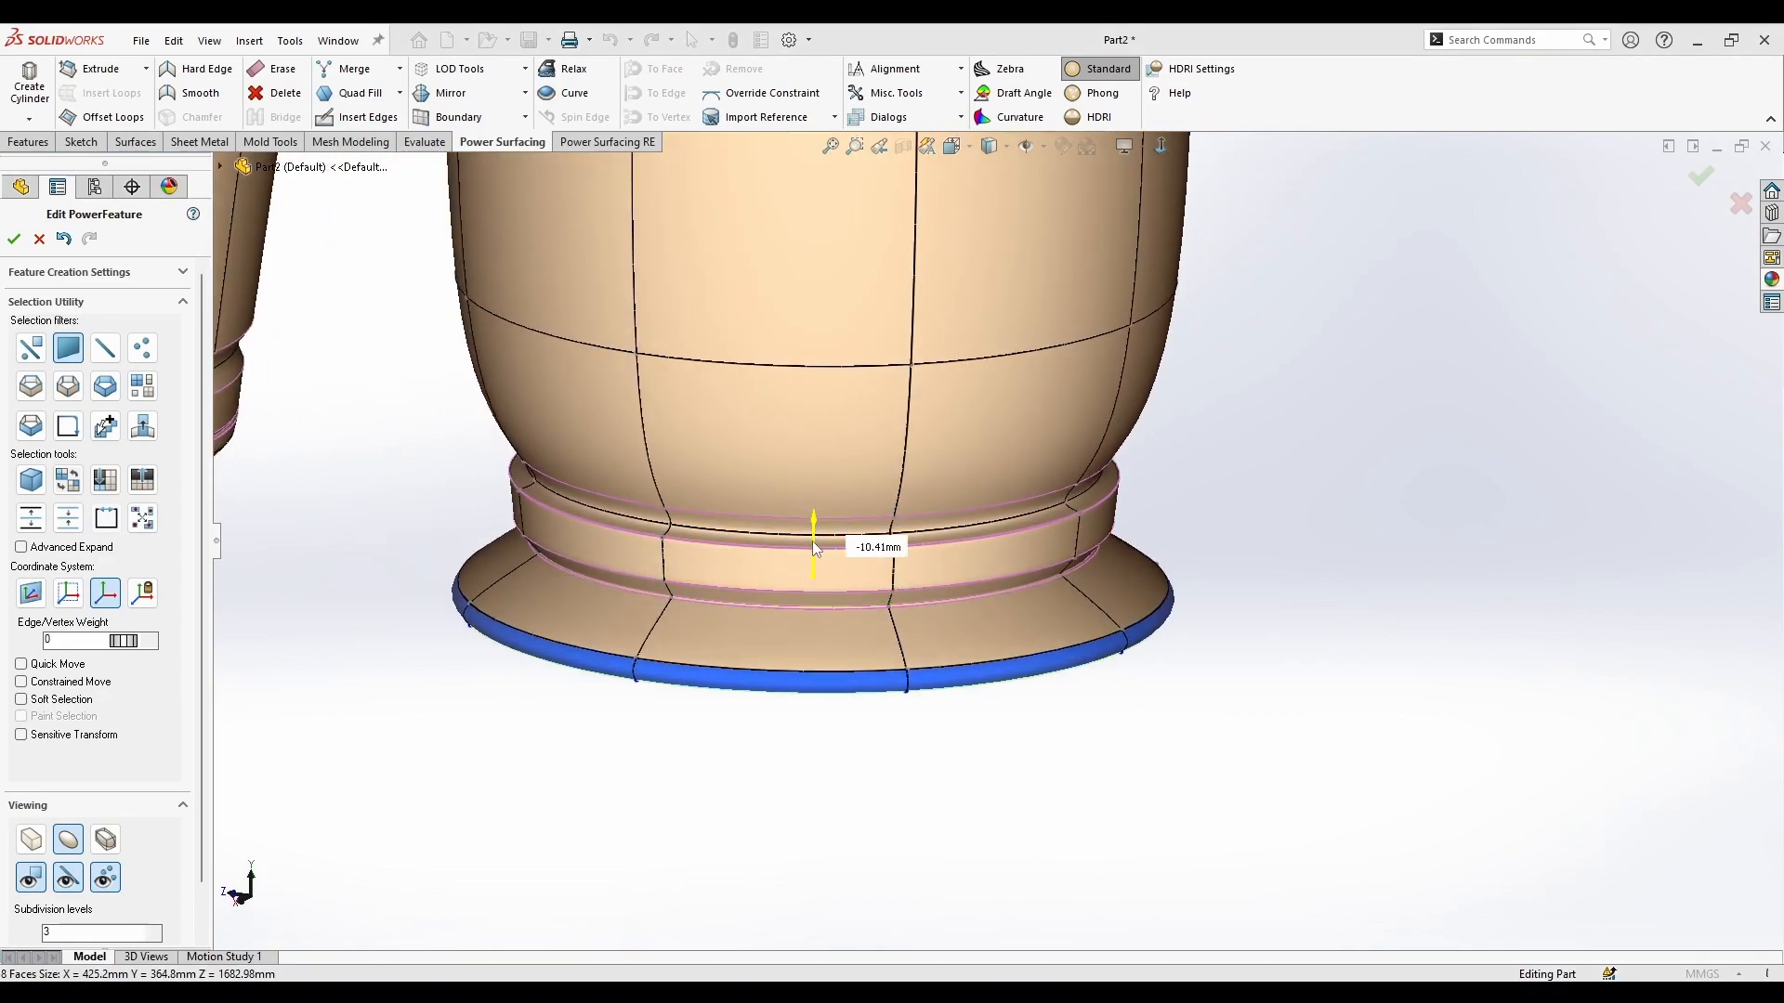
Step: Select the barrel-shaped pot's upper shoulder edge loop and sharpen it by setting its edge weight to 39
scroll(844, 784, "up", 4)
middle_click_drag(847, 786, 876, 836)
scroll(876, 836, "up", 1)
middle_click_drag(1192, 247, 1190, 221)
left_click(1162, 149)
scroll(958, 197, "down", 4)
right_click(958, 197)
left_click(1204, 169)
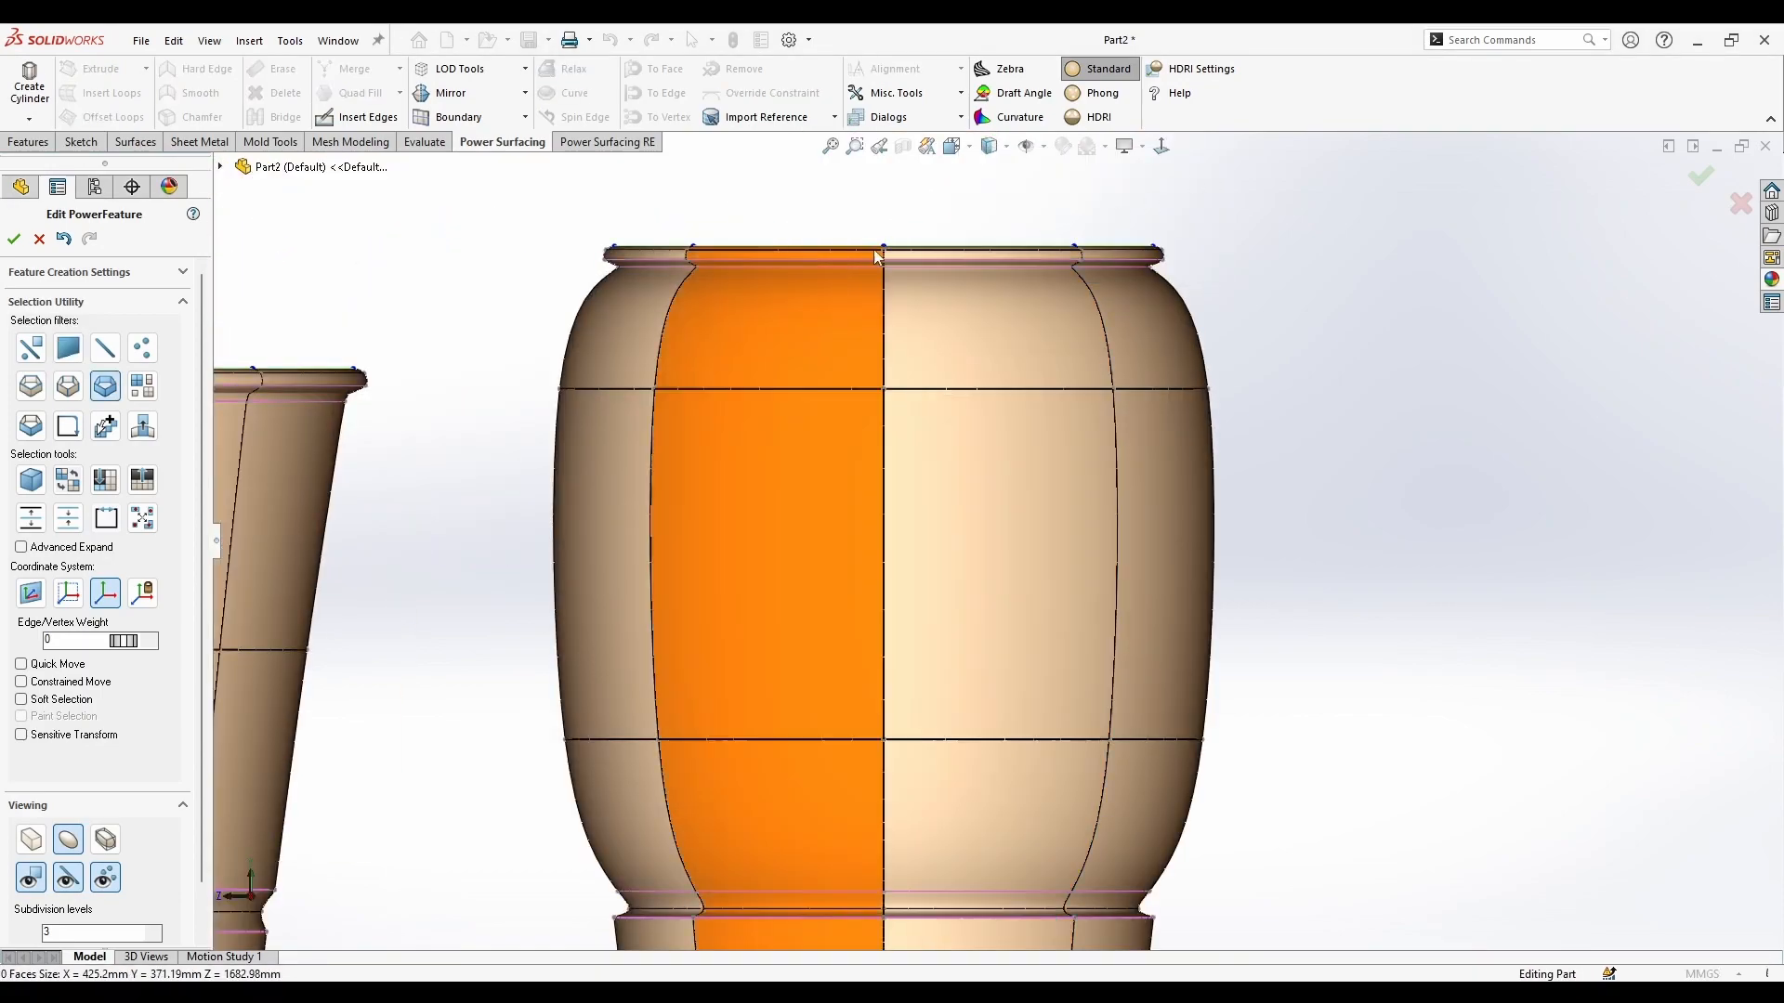
scroll(884, 256, "down", 1)
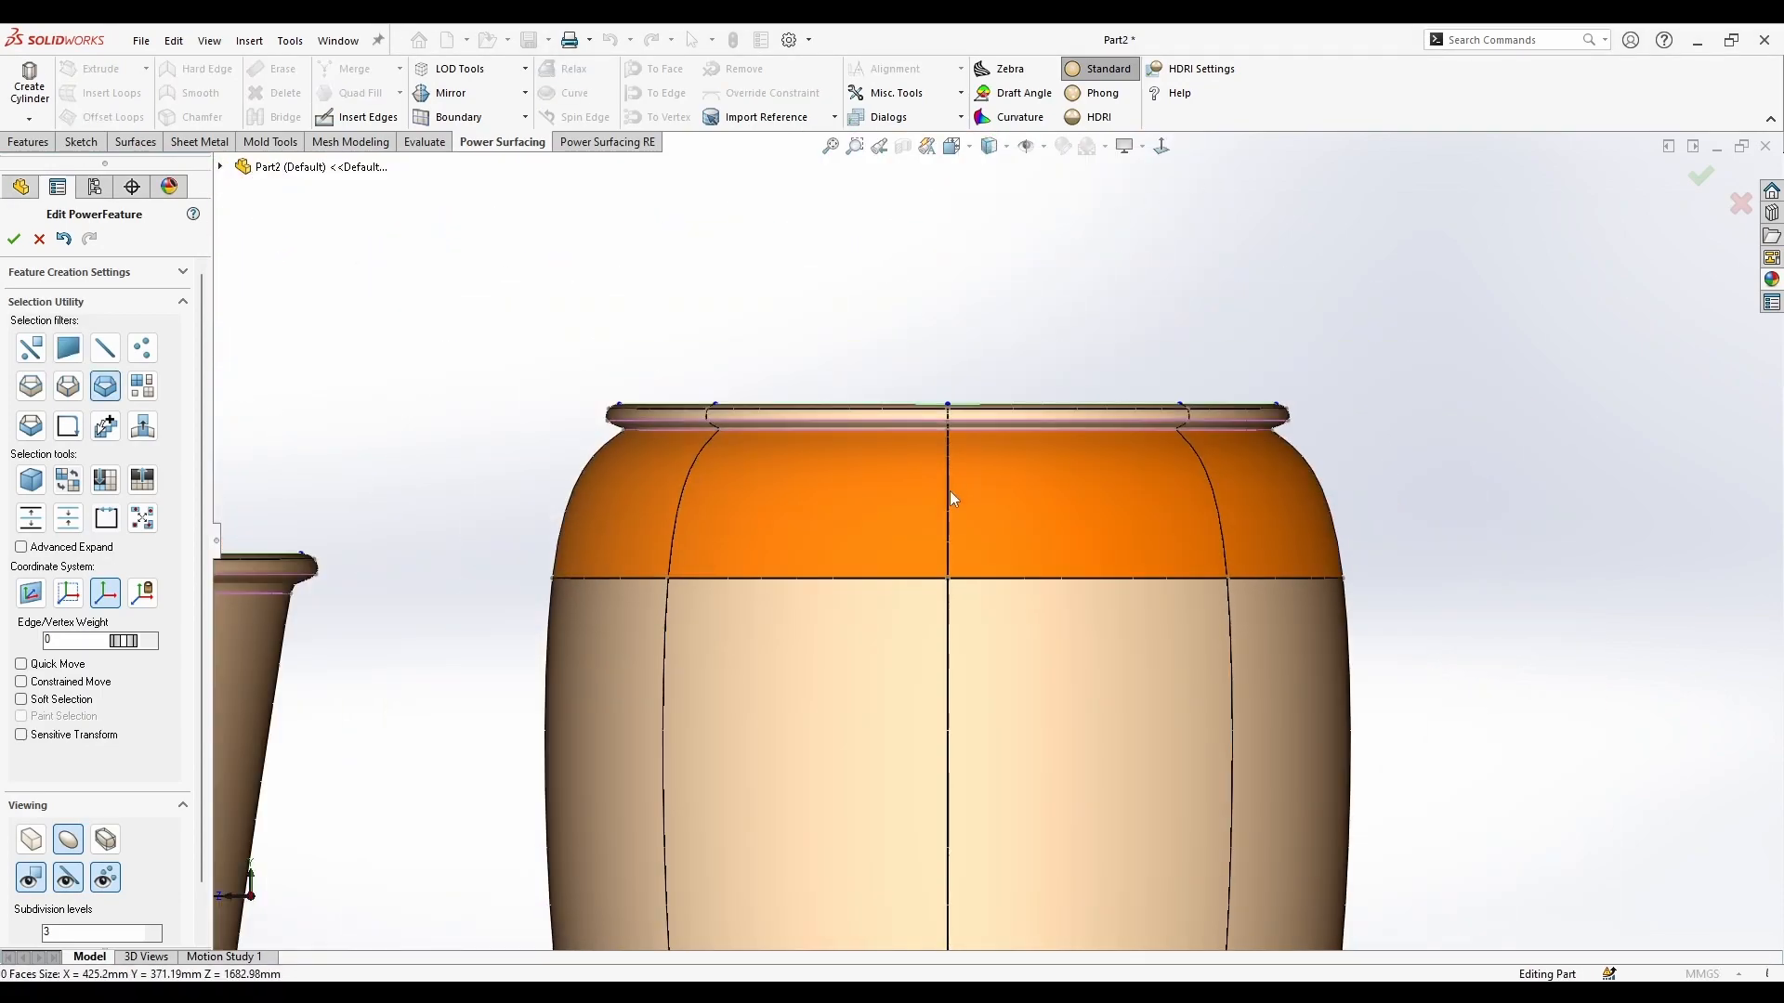
right_click(951, 496)
left_click(1156, 458)
right_click(1116, 463)
left_click(1283, 425)
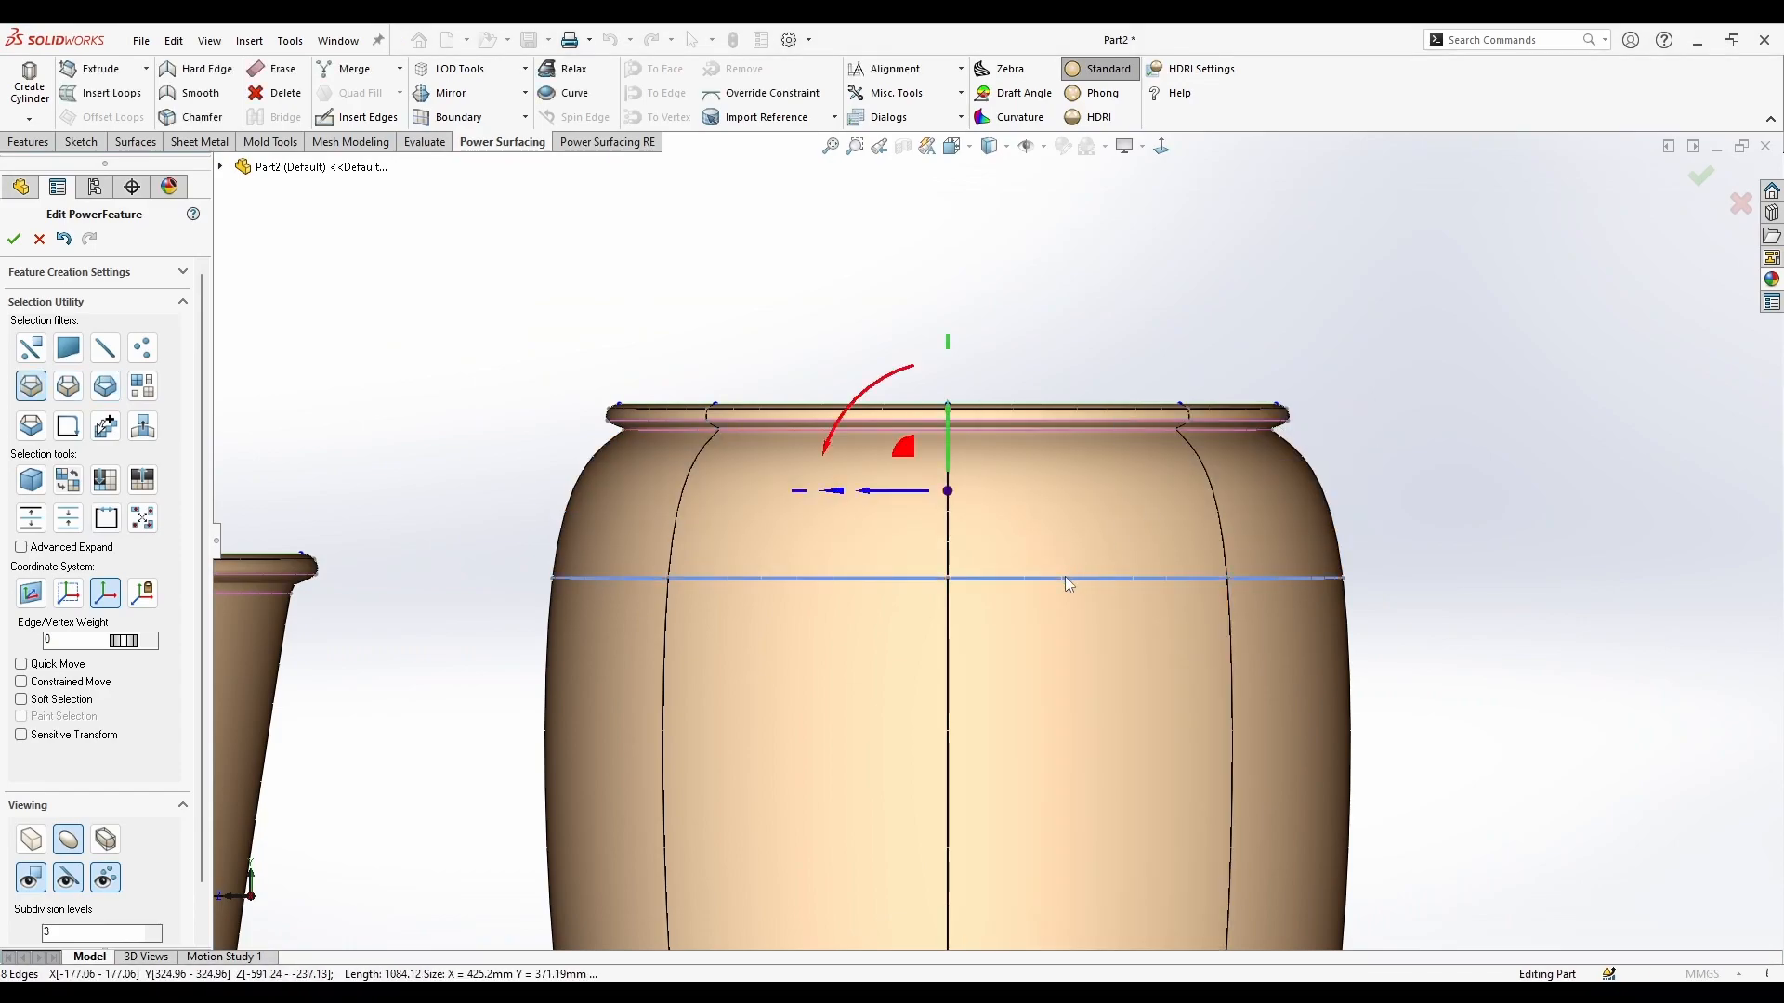
scroll(1073, 574, "up", 3)
left_click_drag(293, 658, 605, 702)
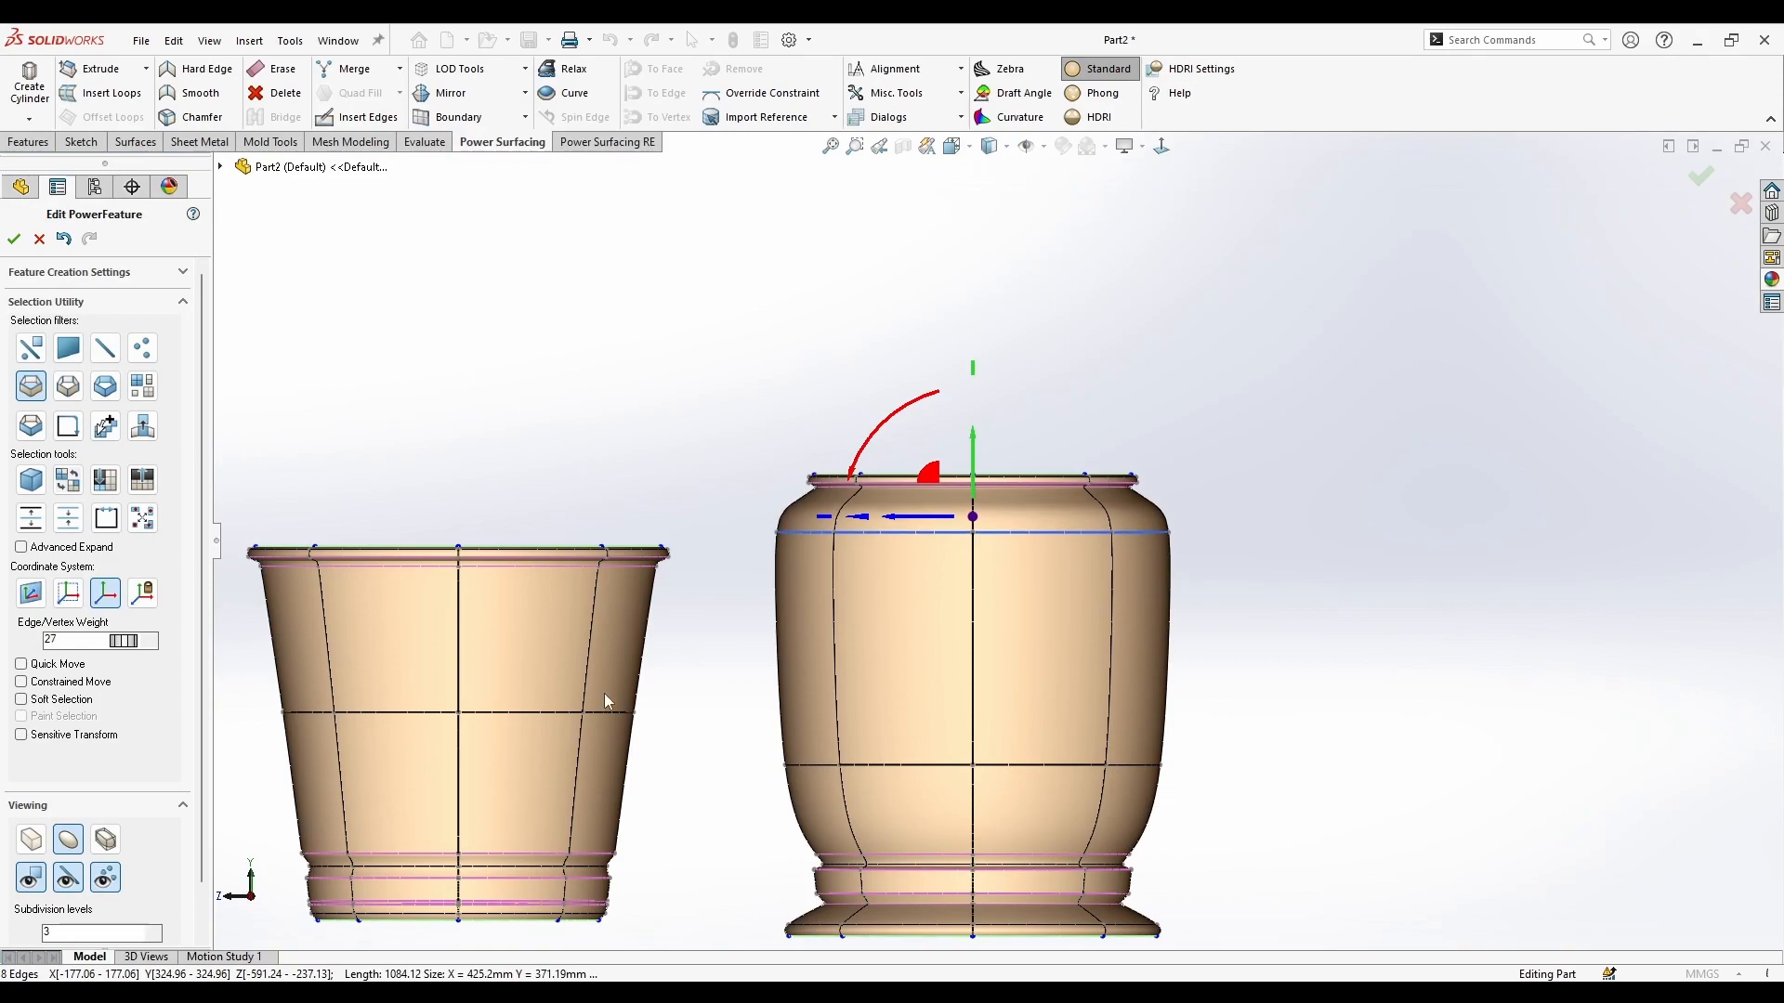
left_click(706, 736)
Step: Scale the shoulder edge loop of the flared-foot pot slightly inward, to about 0.992
scroll(984, 557, "up", 5)
scroll(970, 623, "down", 3)
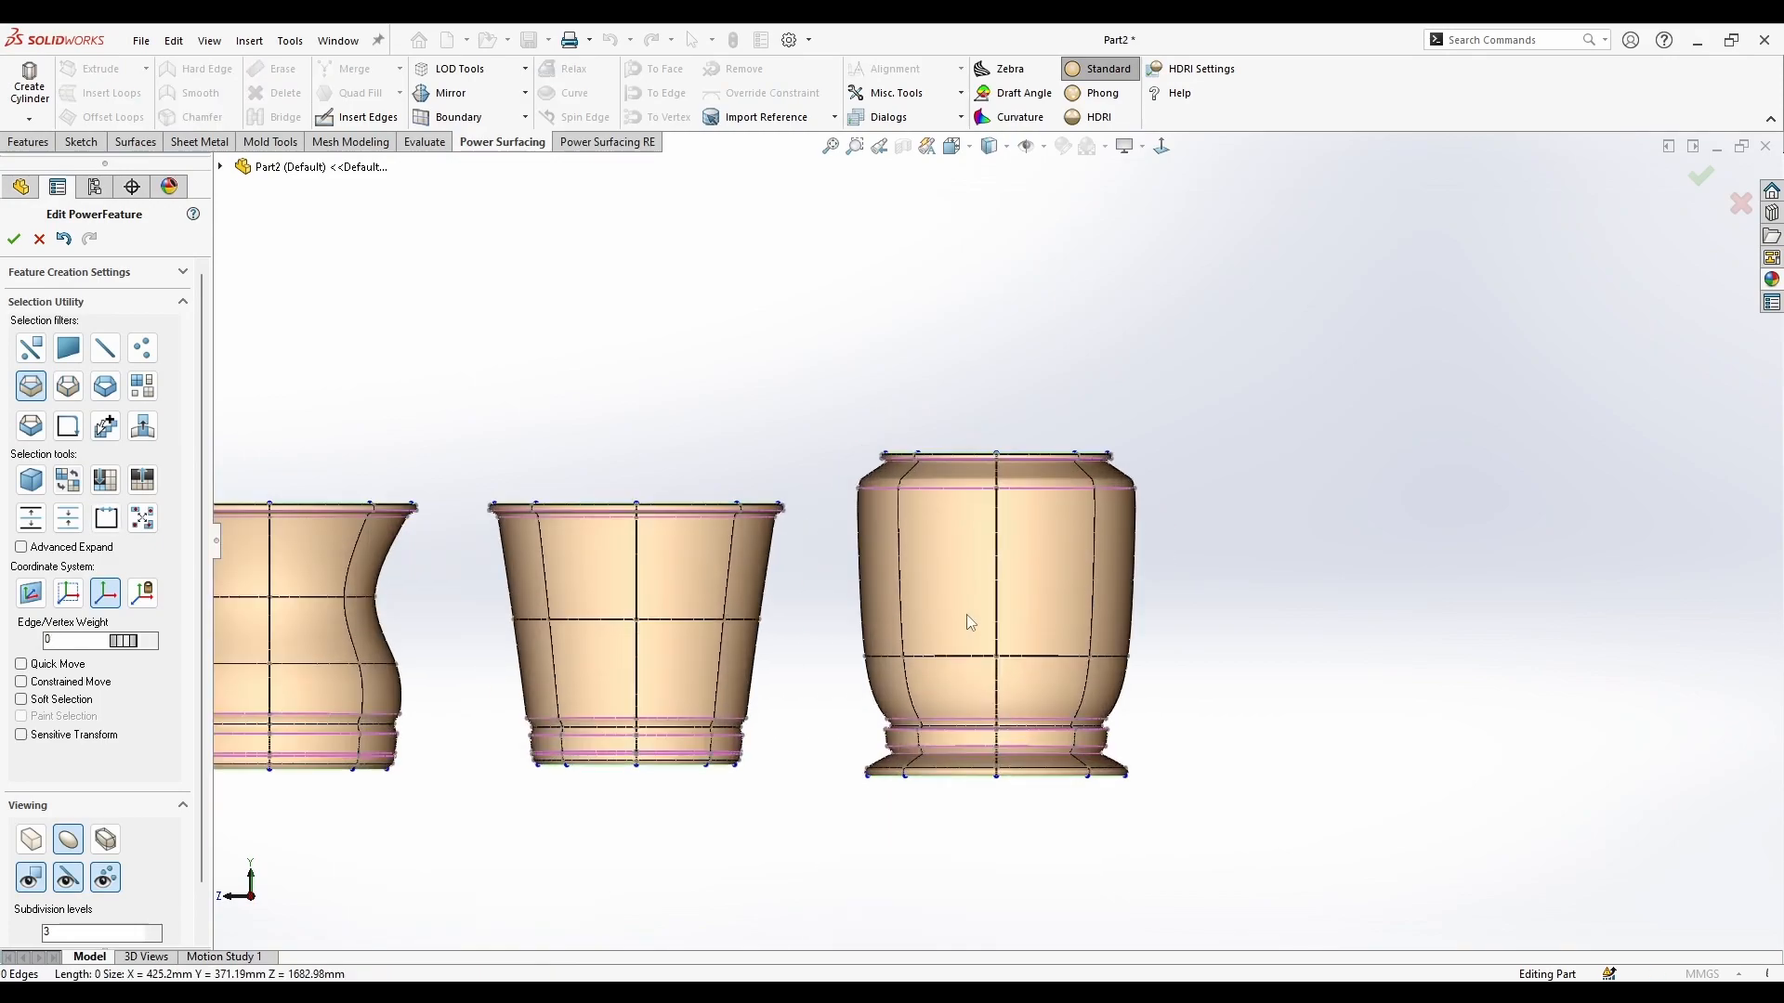
left_click(1026, 491)
mouse_move(997, 483)
left_mouse_down()
mouse_move(1039, 448)
mouse_move(1026, 501)
left_mouse_up()
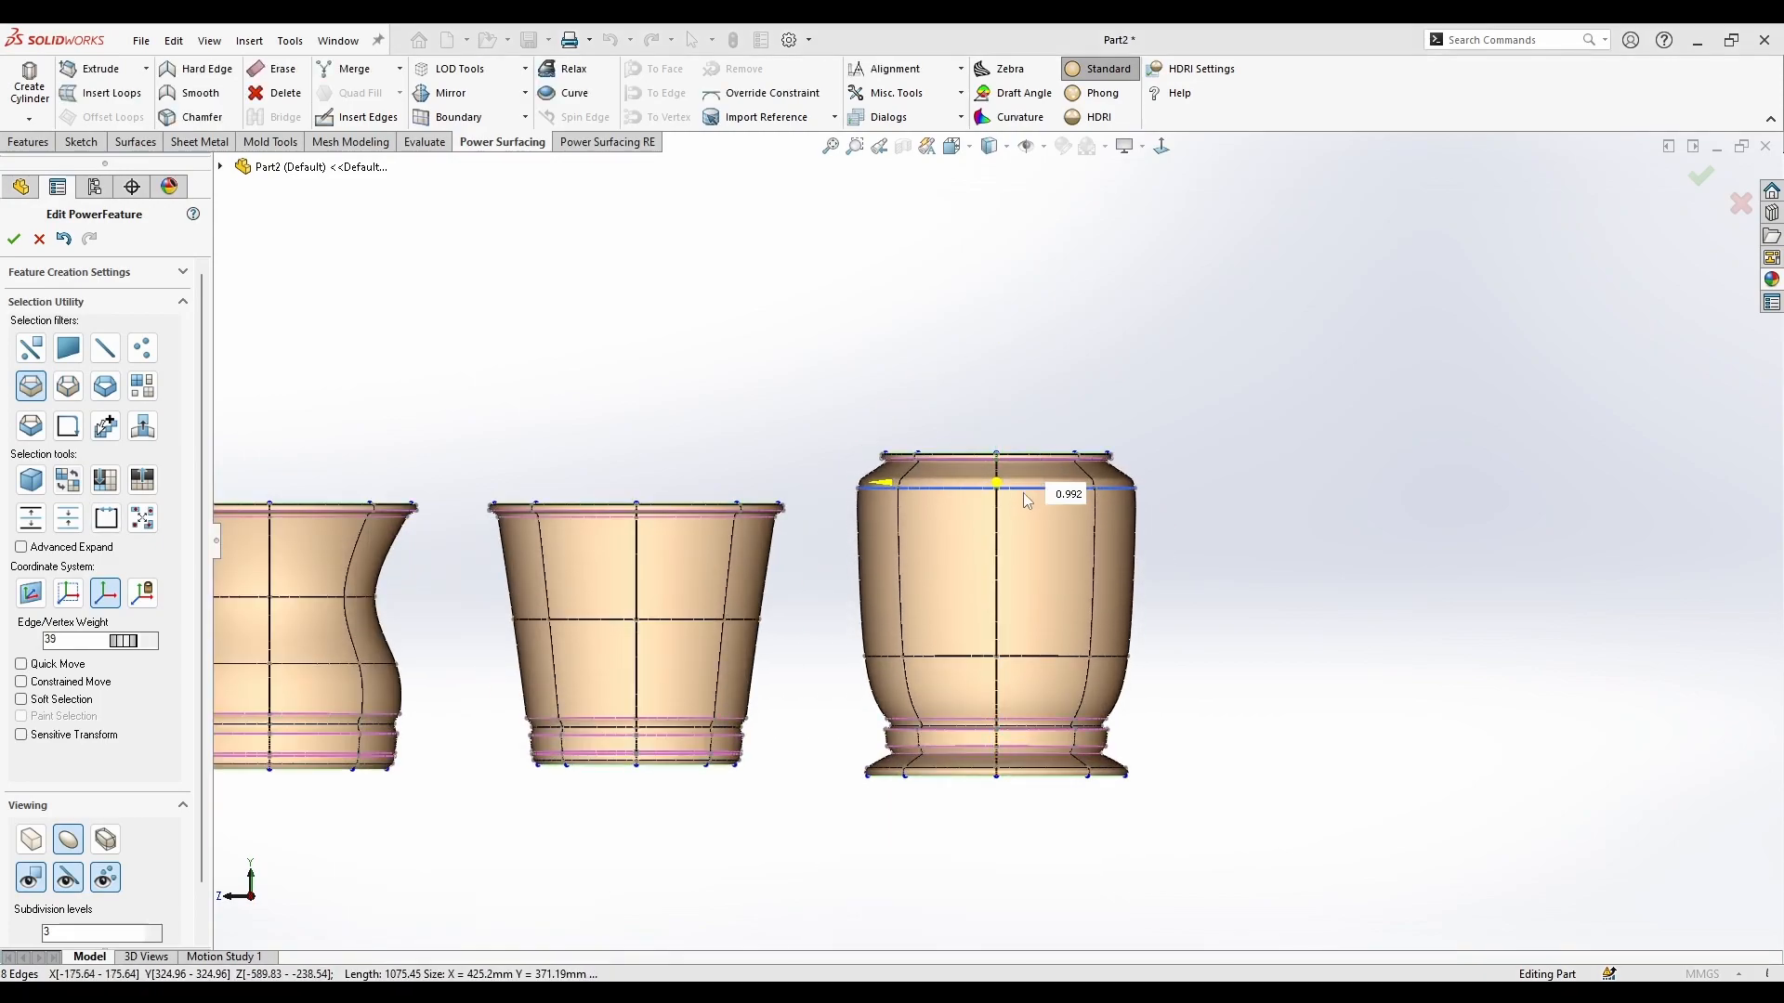
left_click(1031, 602)
Step: Examine the four pot variants side by side from the front and from other angles
scroll(1013, 576, "up", 5)
scroll(906, 525, "down", 4)
middle_click_drag(687, 576, 835, 582, "ctrl")
scroll(855, 663, "down", 2)
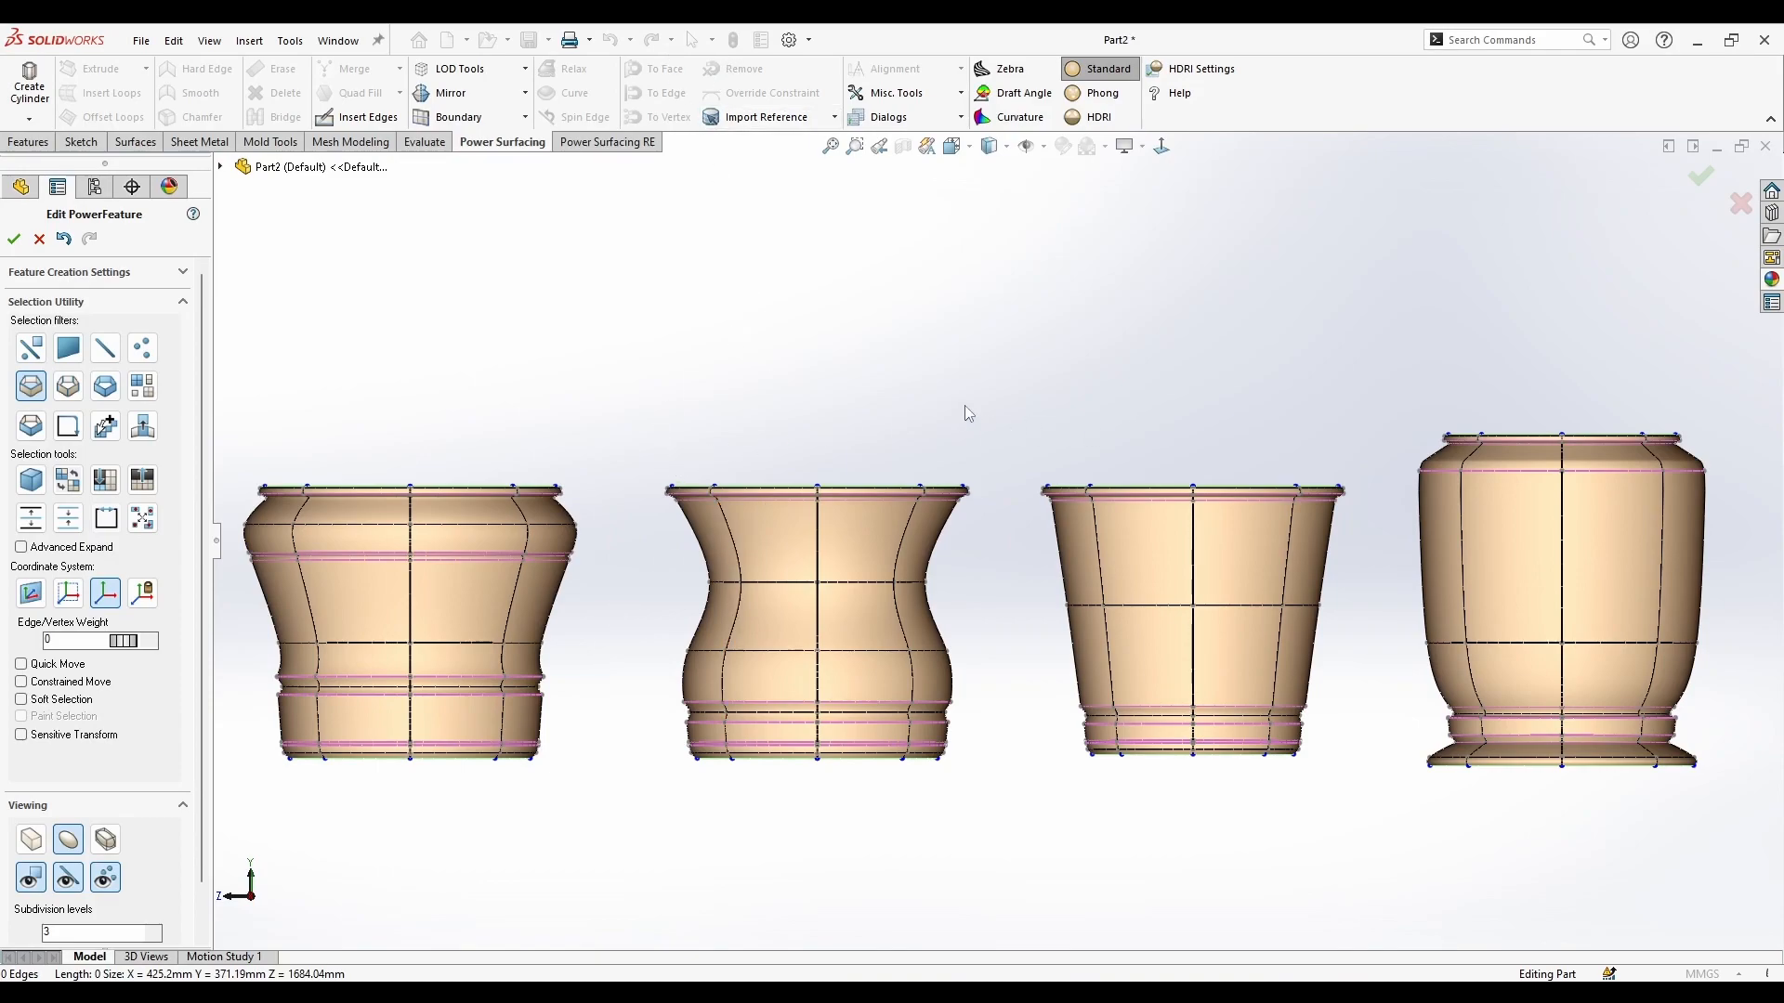
middle_click_drag(1164, 304, 1203, 449)
scroll(1231, 418, "up", 2)
middle_click_drag(1183, 677, 1122, 530)
scroll(1147, 418, "down", 3)
Step: Extrude the round-shouldered pot's open bottom edge loop inward and close the remaining hole with Quad Fill
middle_click_drag(1162, 398, 1009, 515)
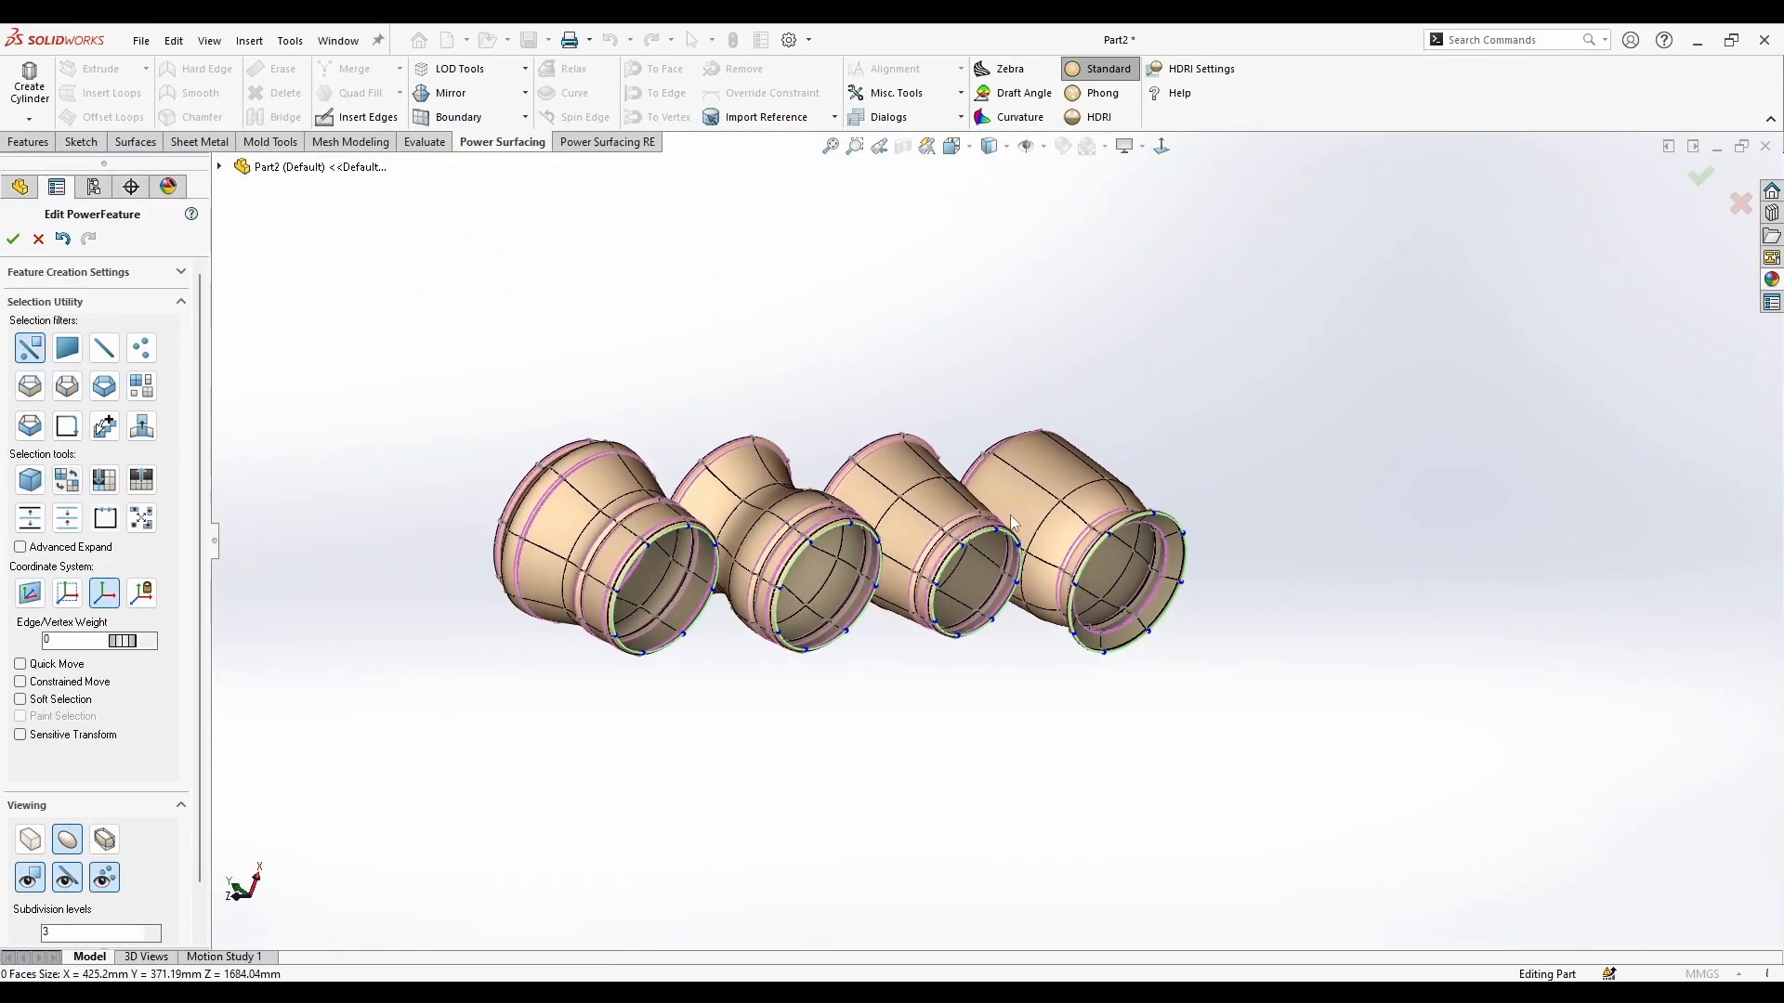
scroll(923, 577, "down", 4)
middle_click_drag(878, 618, 974, 686, "ctrl")
middle_click_drag(1082, 741, 1240, 721)
scroll(488, 561, "down", 4)
double_click(488, 561)
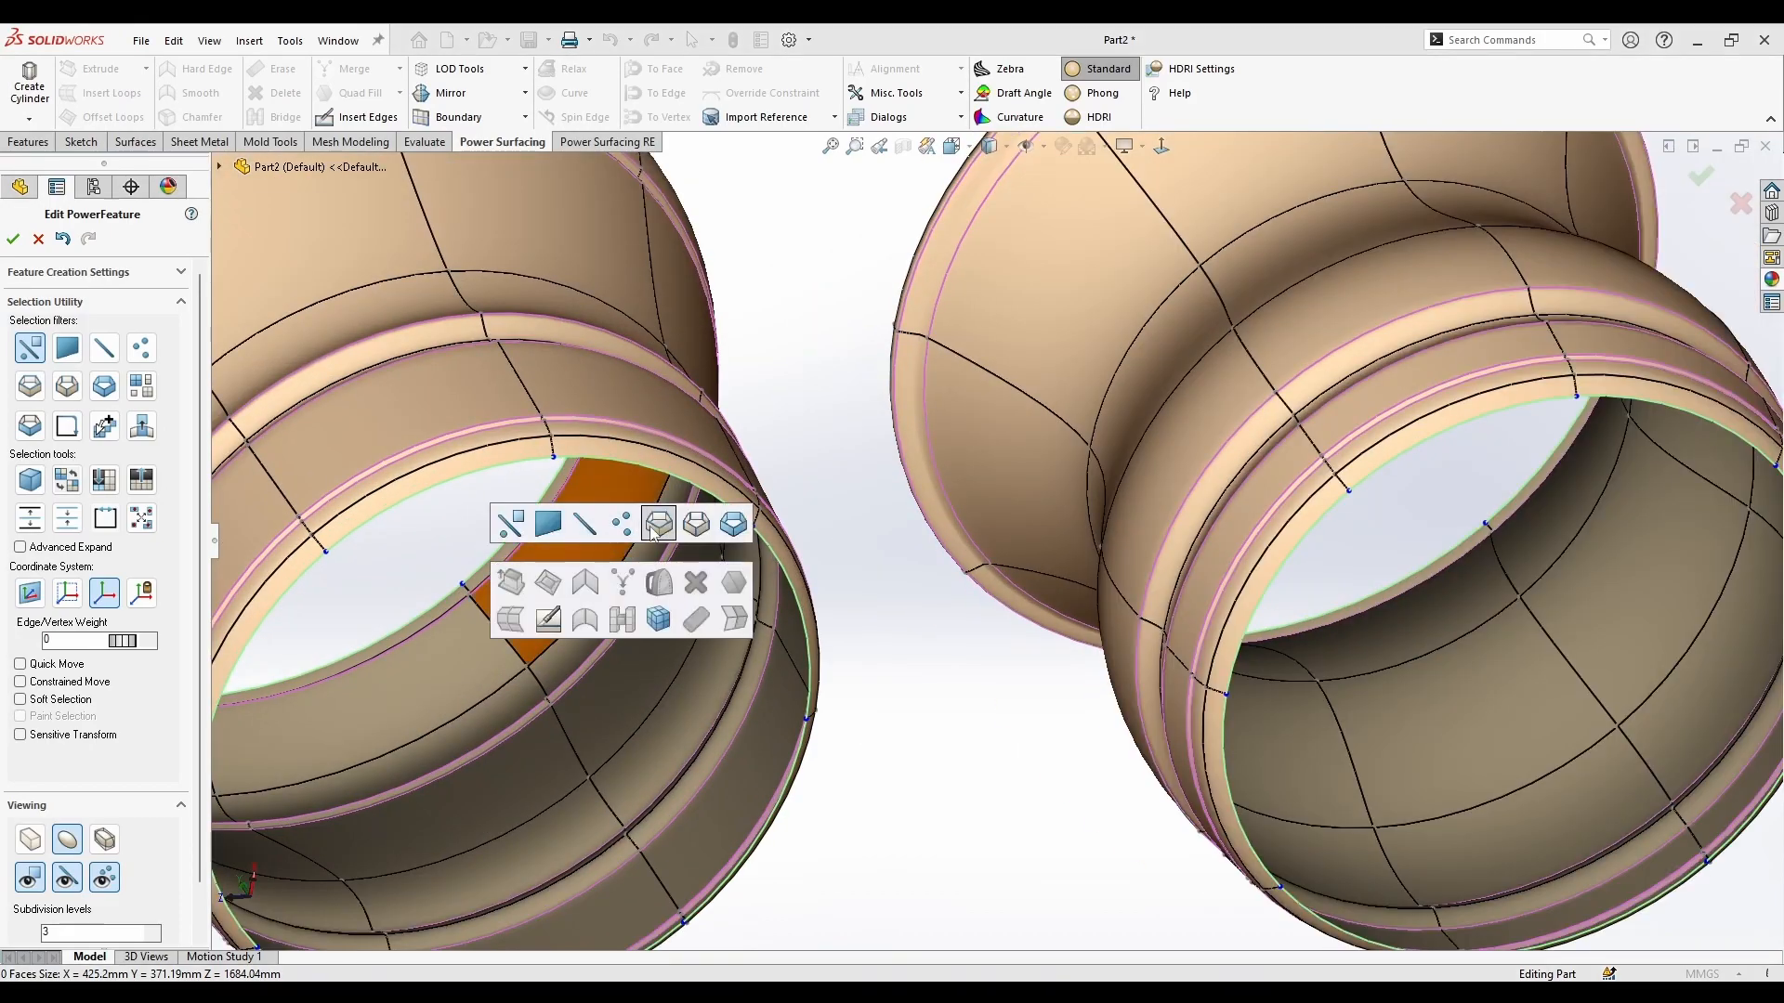
scroll(632, 467, "up", 2)
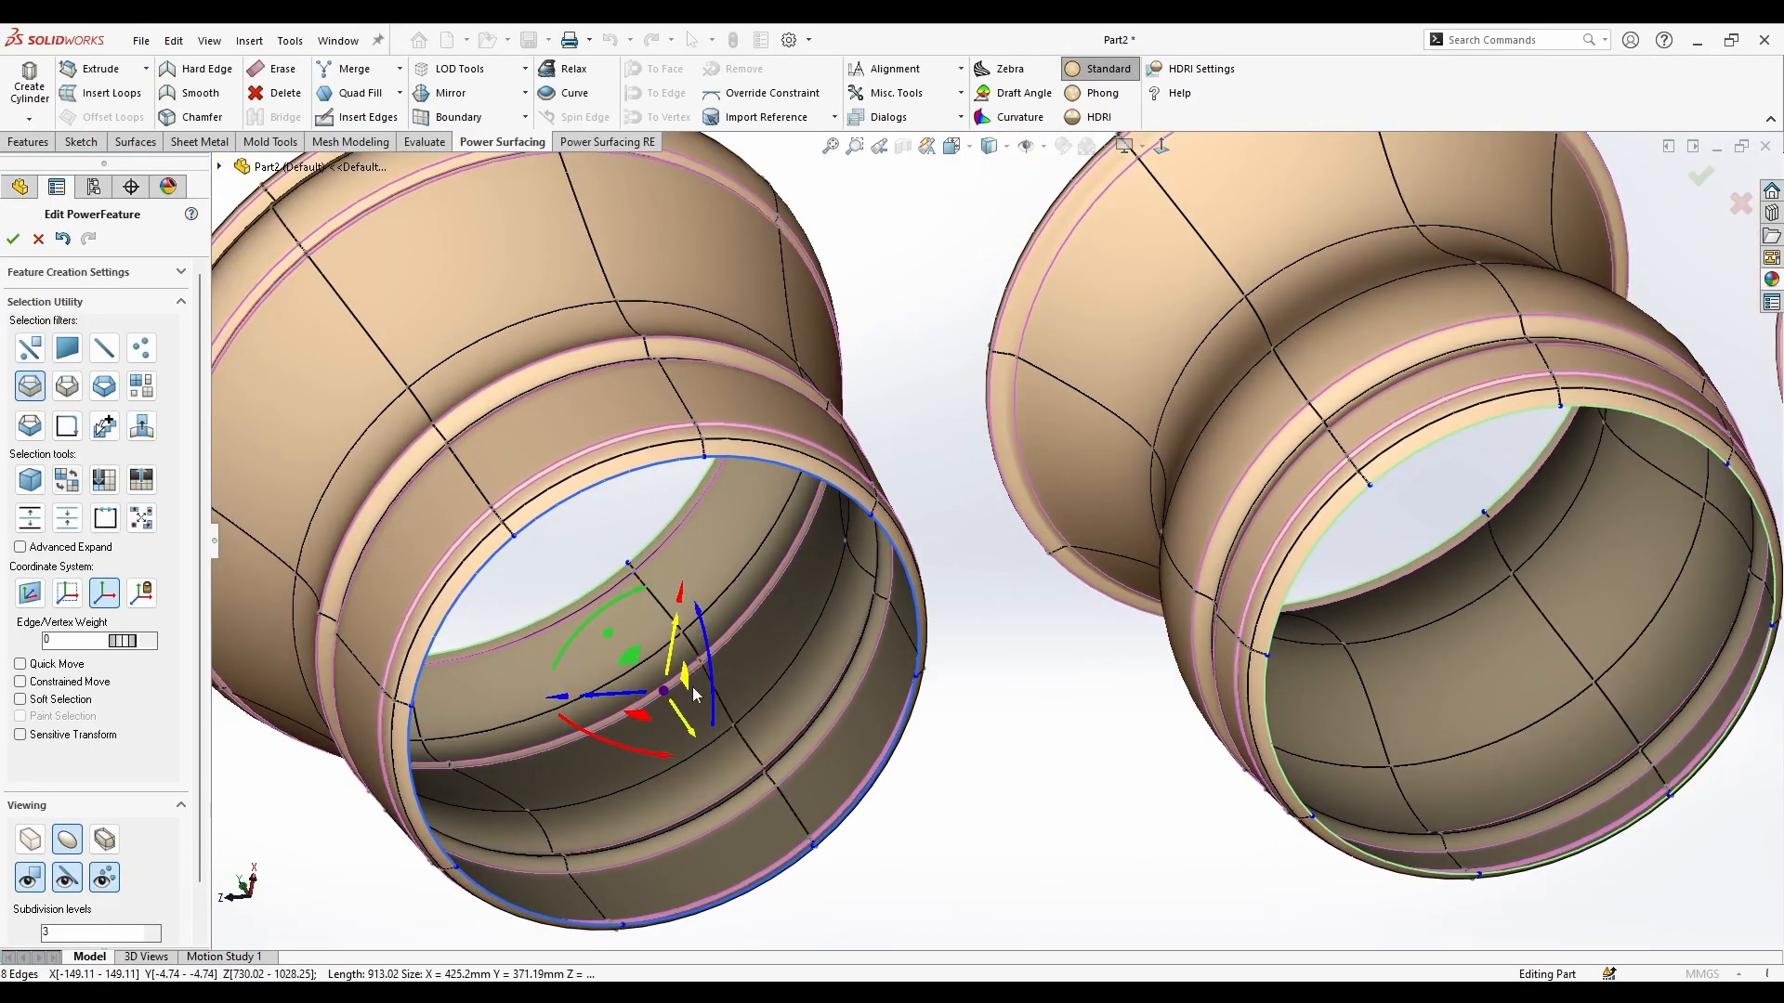
scroll(949, 487, "up", 4)
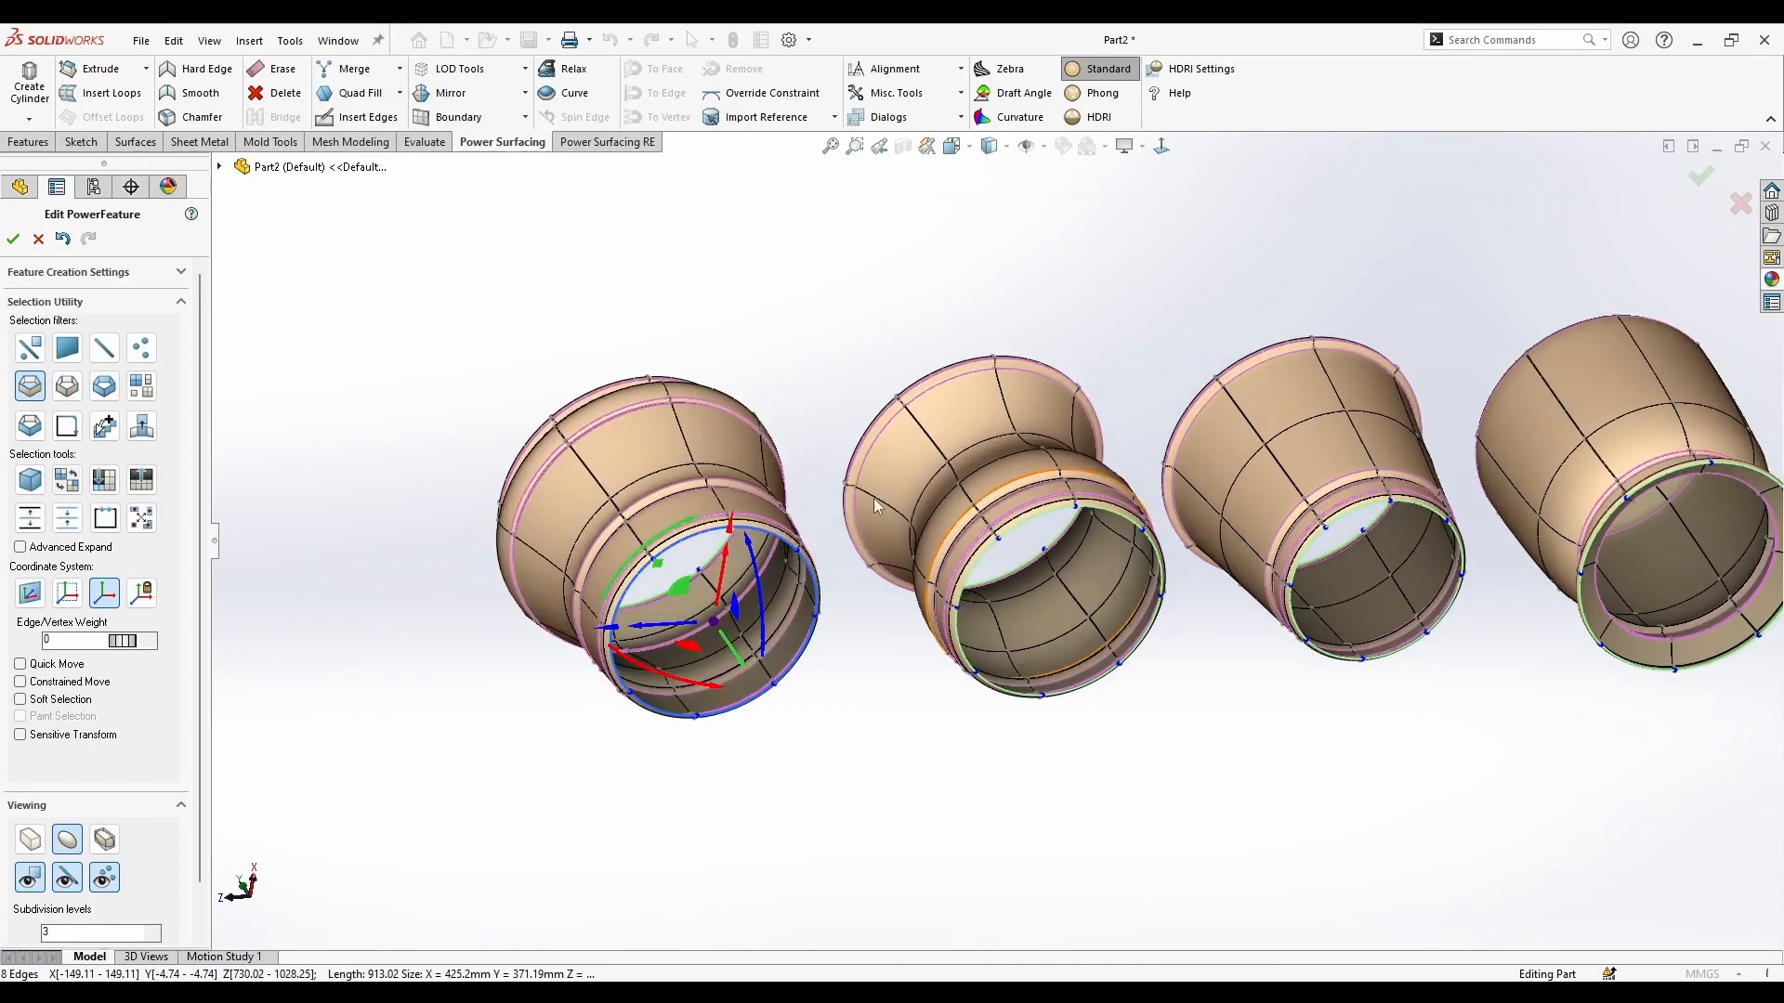
scroll(720, 690, "down", 2)
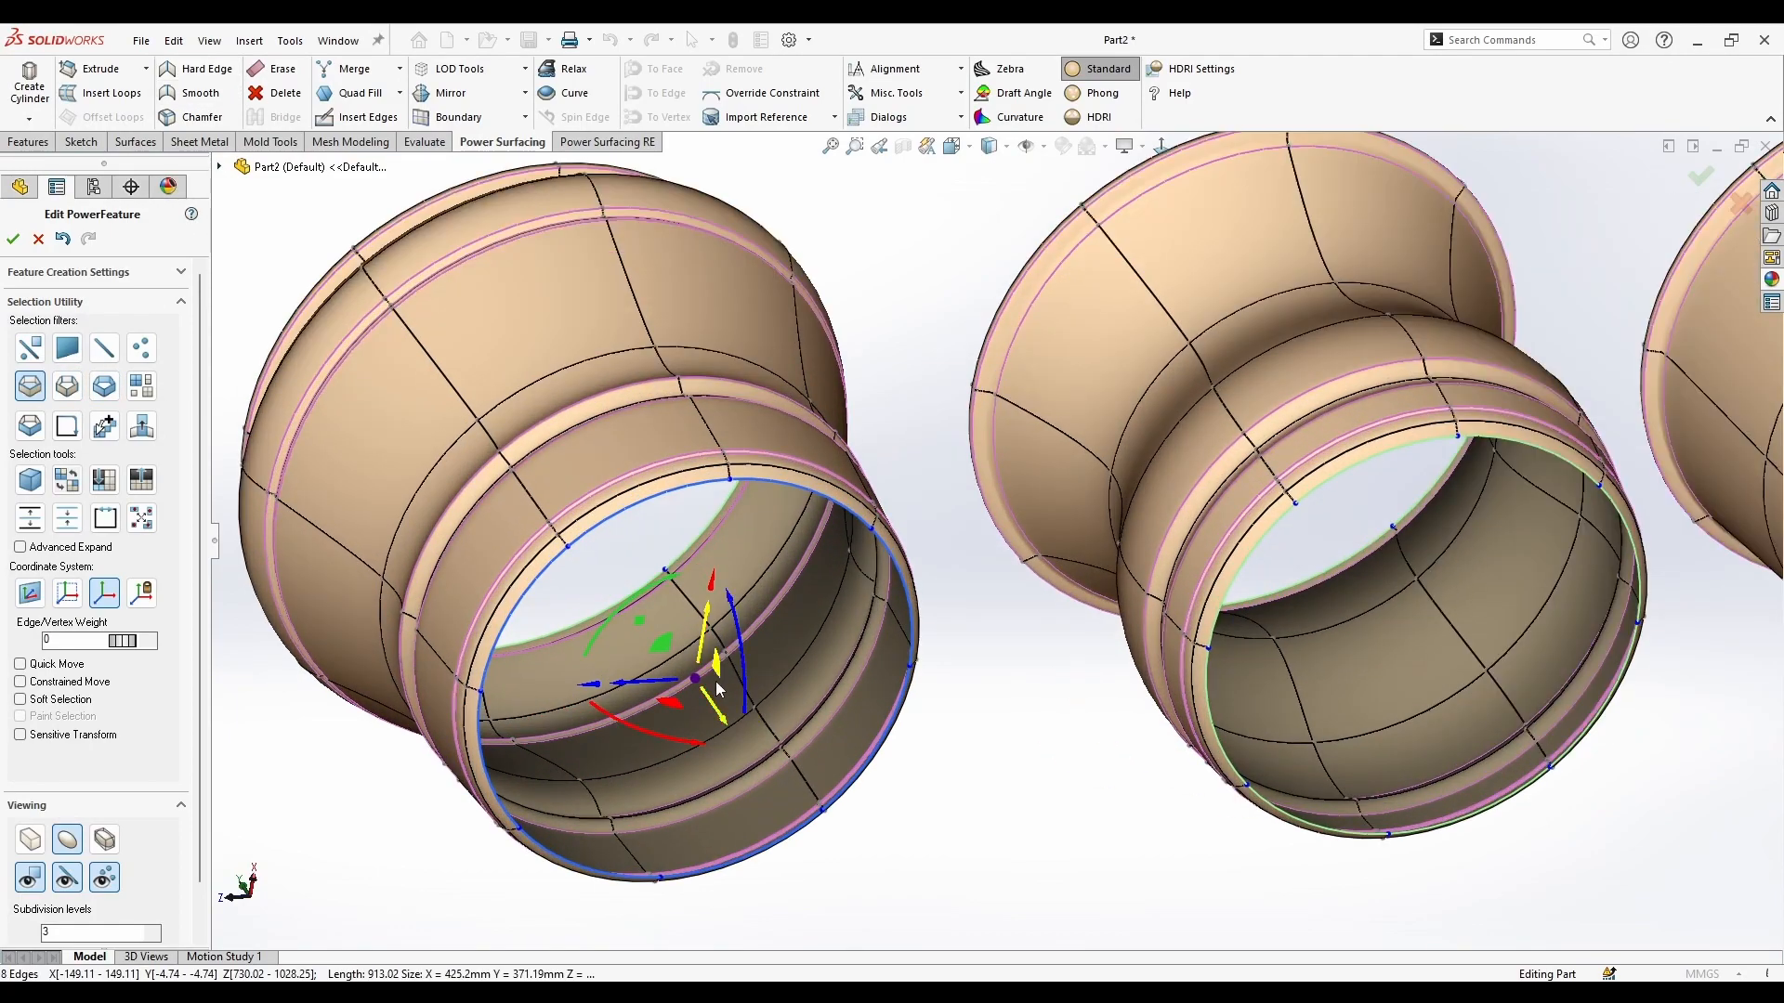
left_click_drag(697, 678, 691, 892, "alt")
scroll(772, 613, "down", 2)
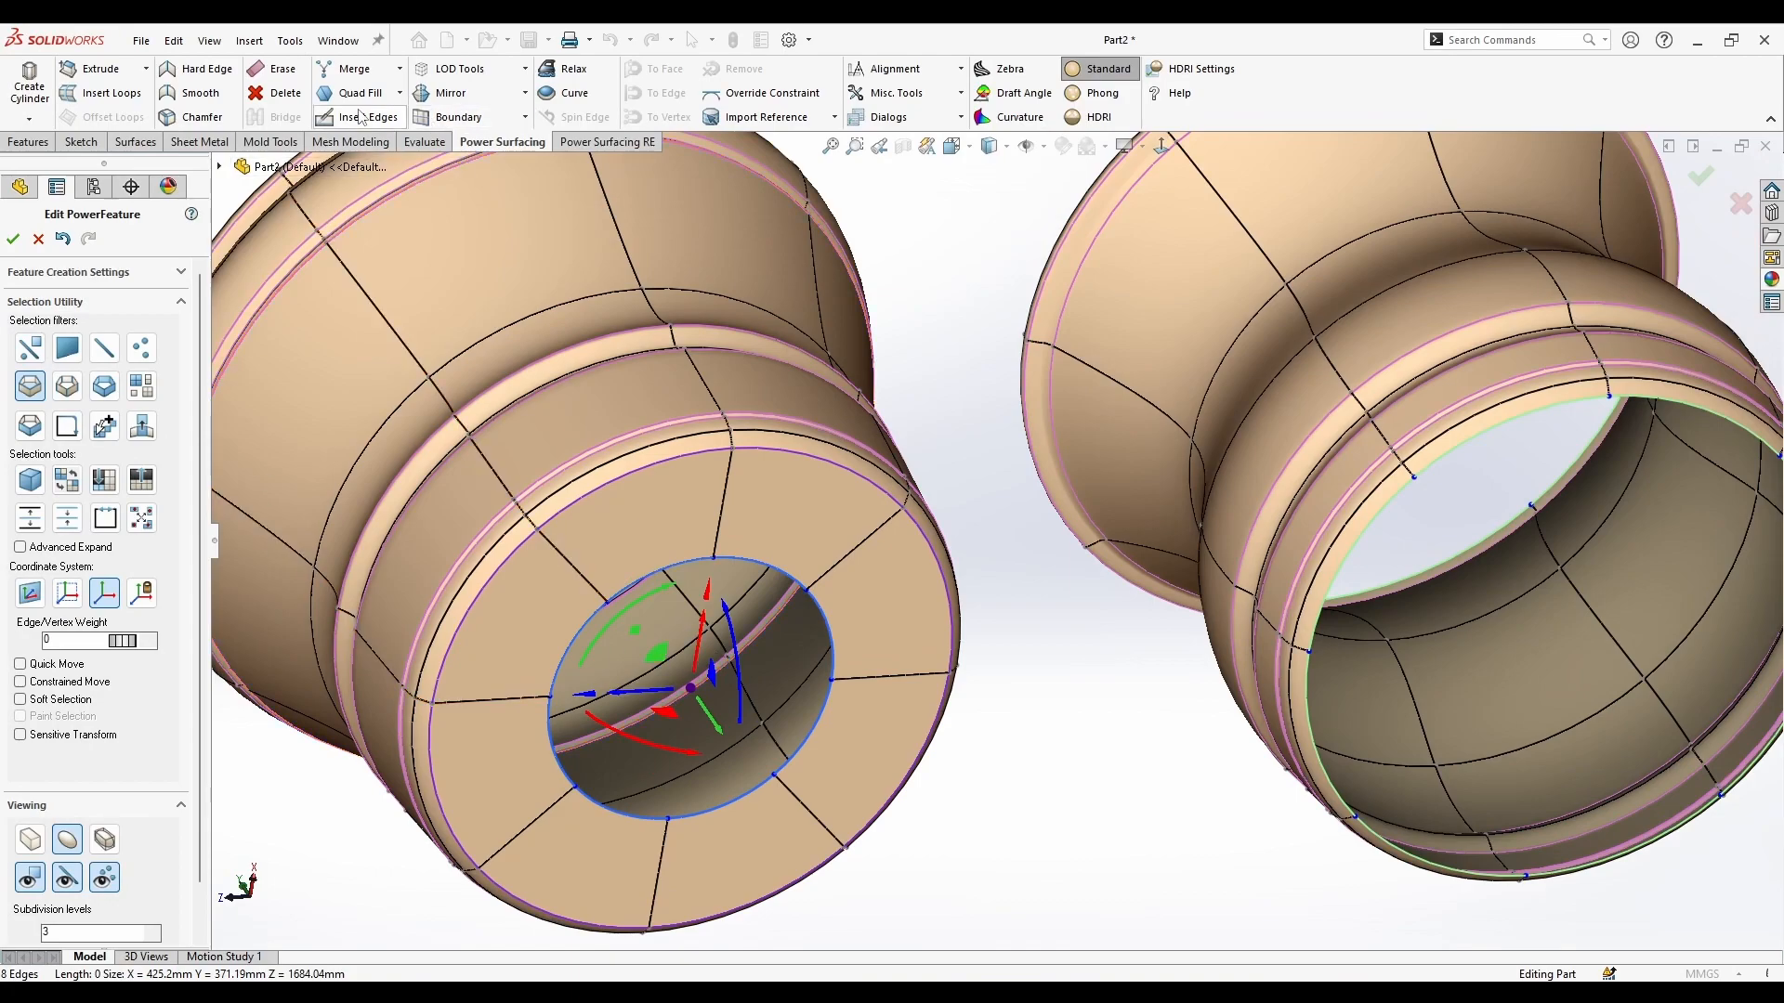
scroll(576, 581, "down", 1)
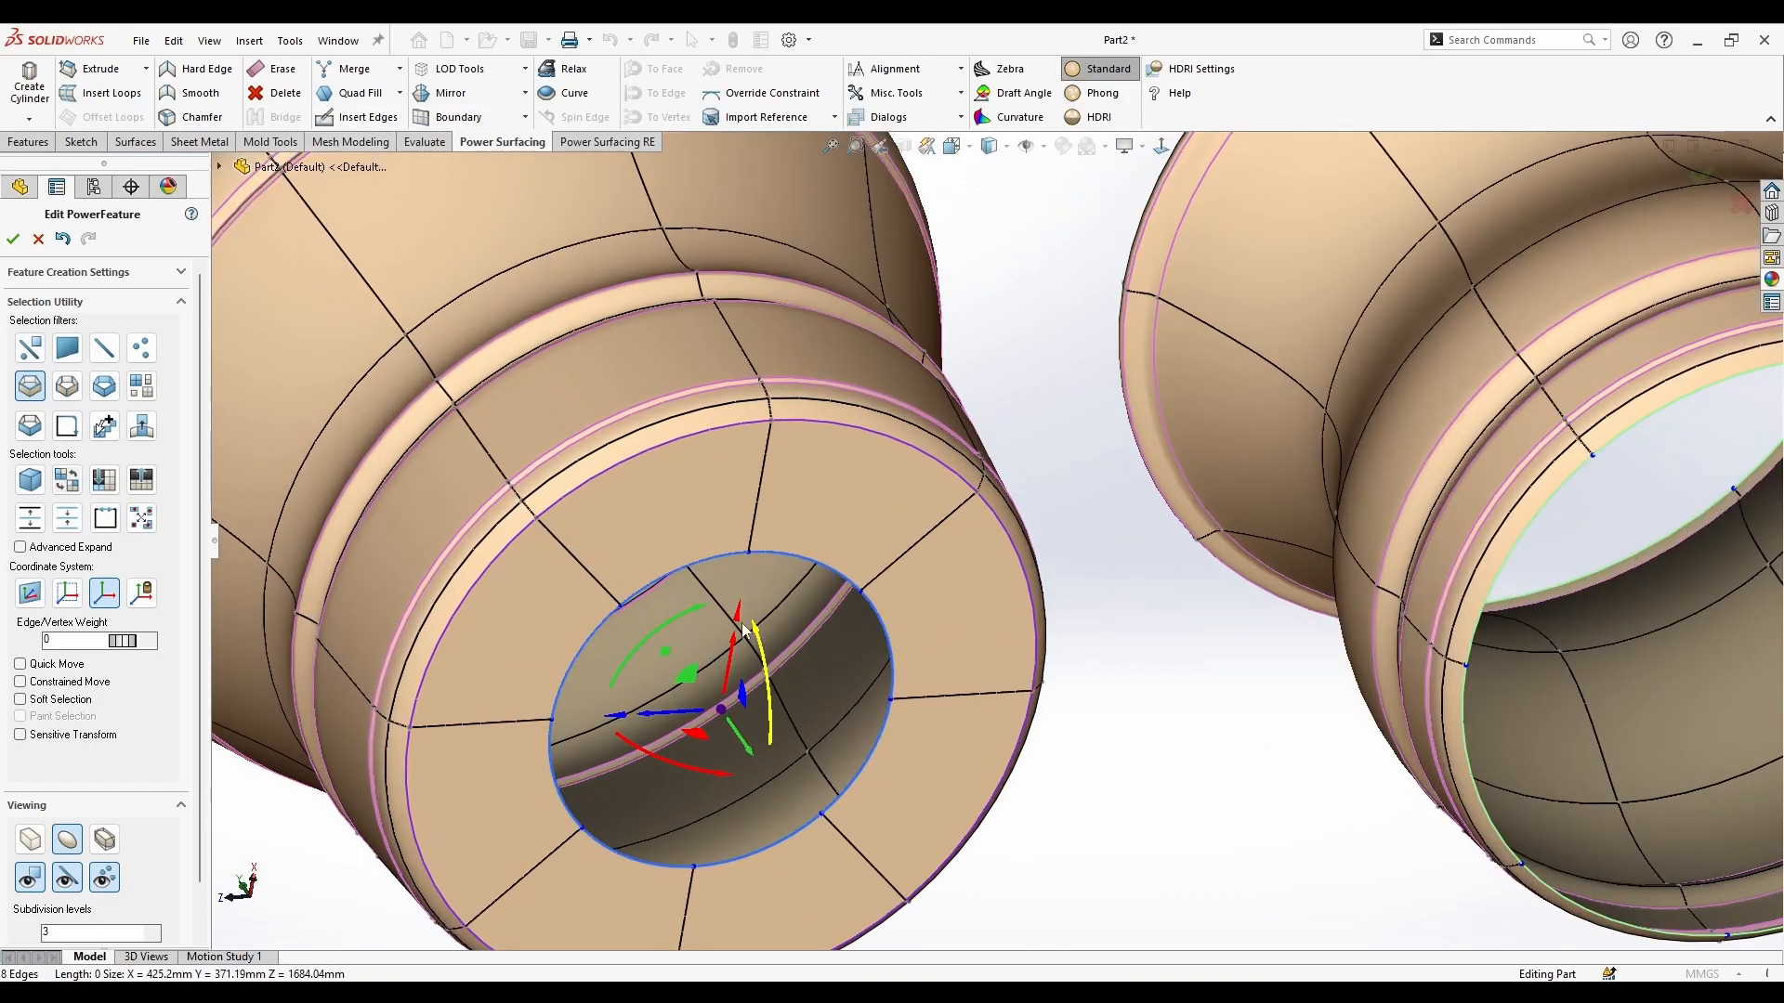
left_click(360, 95)
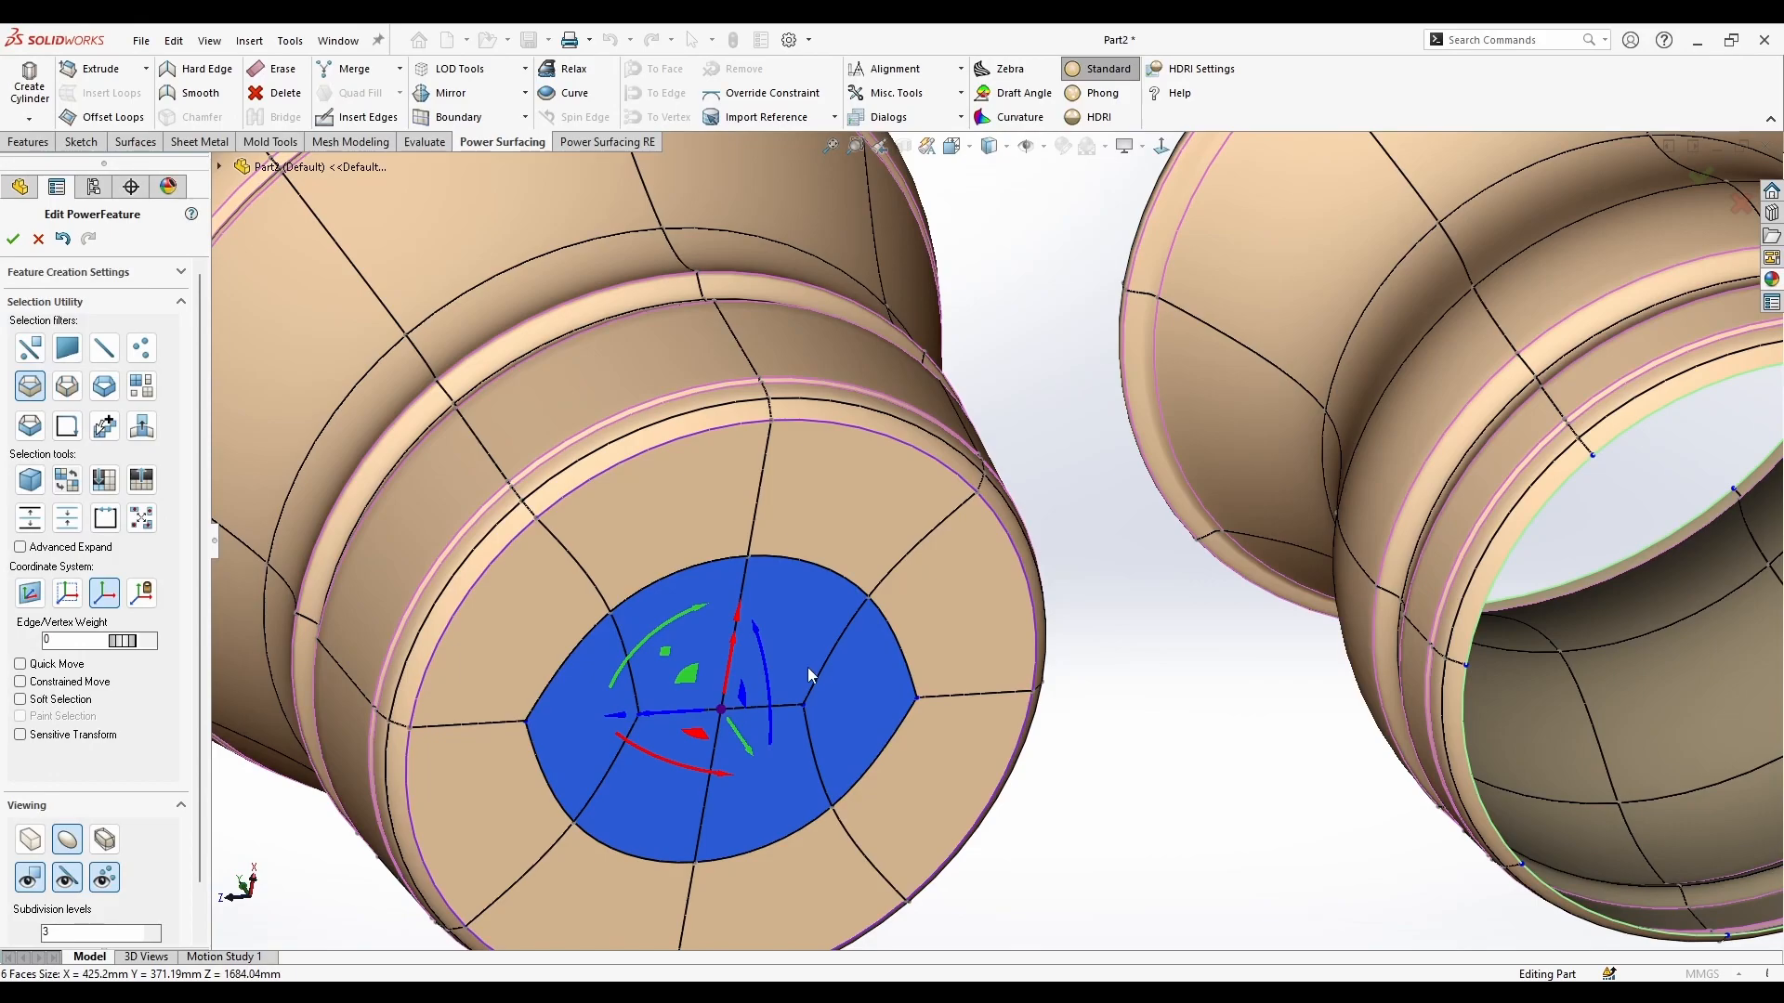
Step: Extrude the waisted pot's open bottom edge loop inward and close its remaining hole with Quad Fill
scroll(809, 670, "up", 2)
middle_click_drag(808, 670, 878, 708)
scroll(932, 789, "up", 4)
scroll(1269, 331, "down", 3)
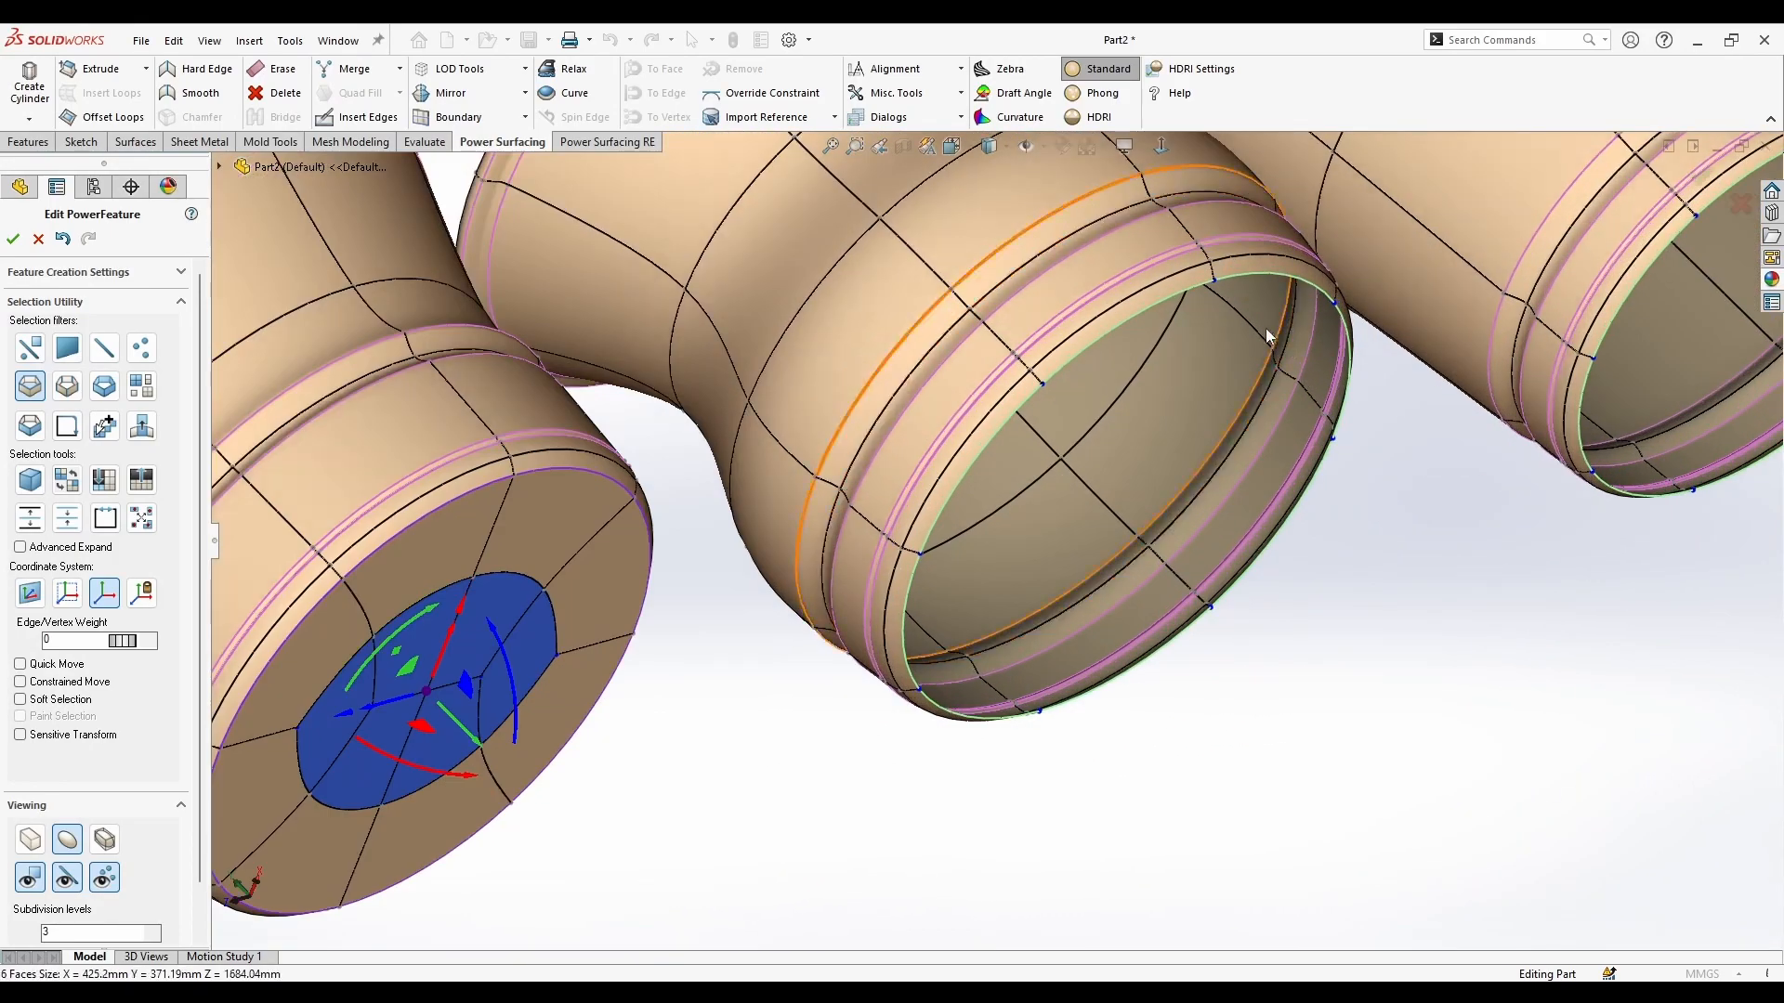
left_click(1278, 285)
left_click_drag(1122, 520, 1113, 738, "alt")
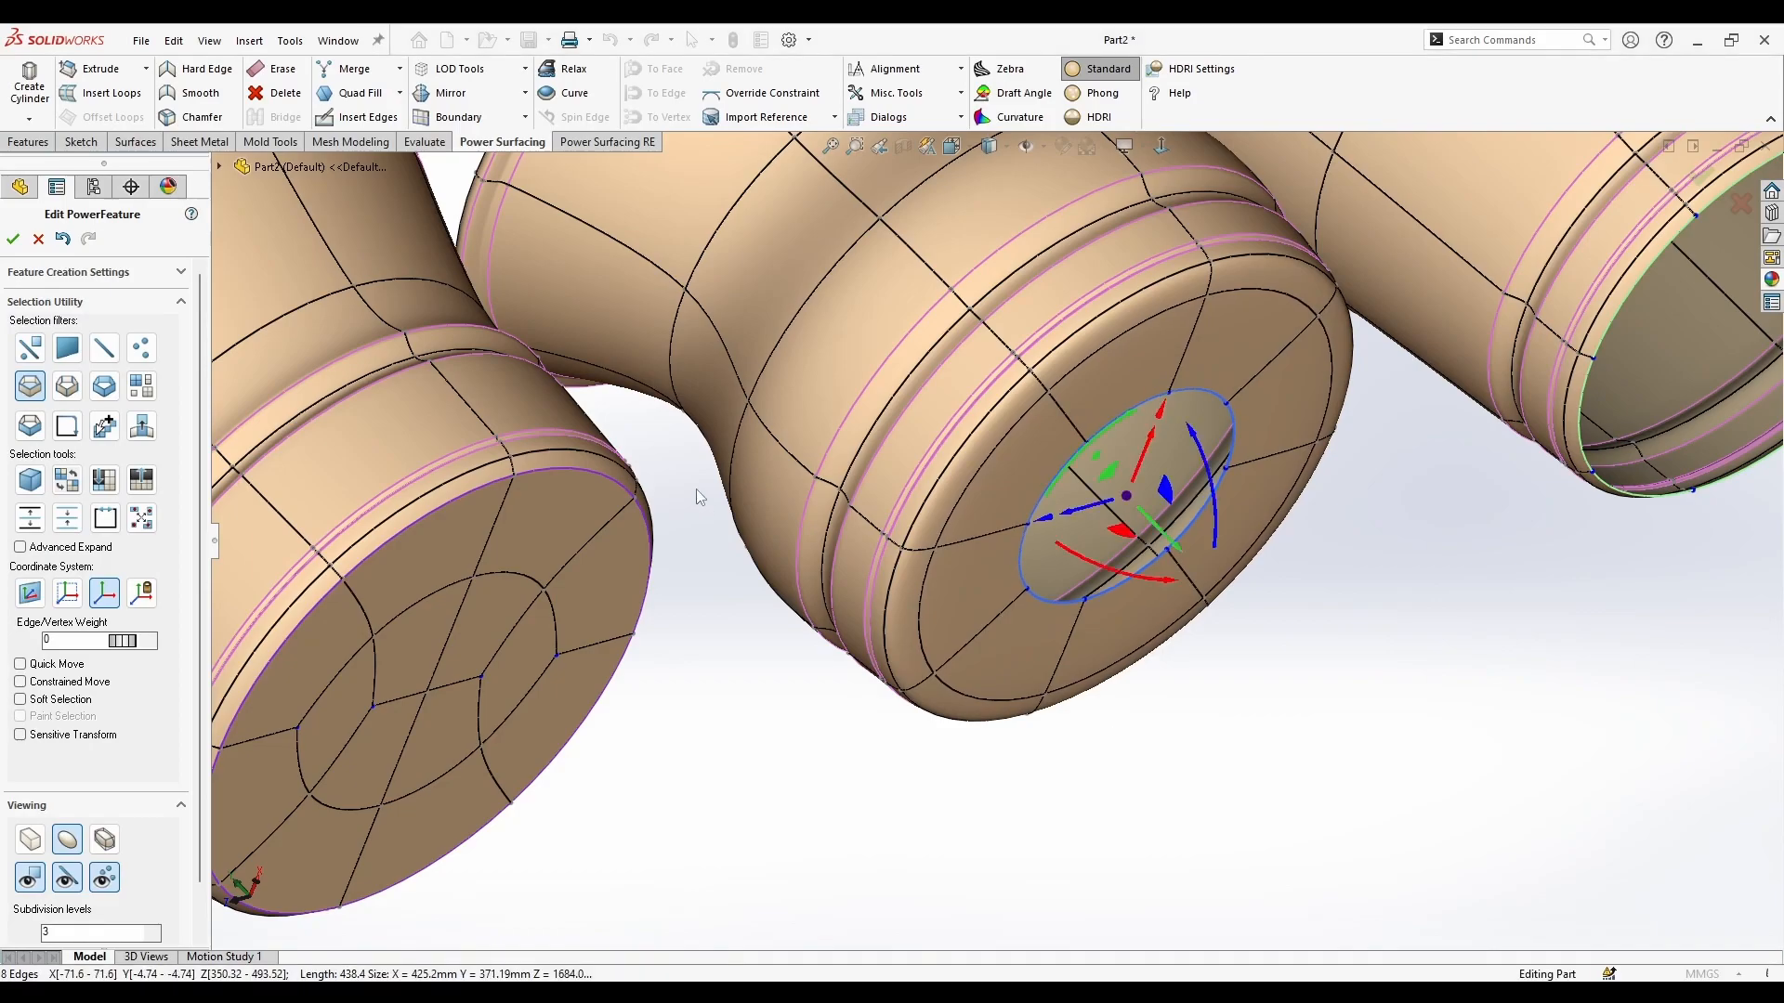
left_click(386, 100)
left_click(1384, 587)
Step: Try to extrude the tapered pot's bottom edge loop inward, undoing each attempt
middle_click_drag(1384, 587, 1462, 347)
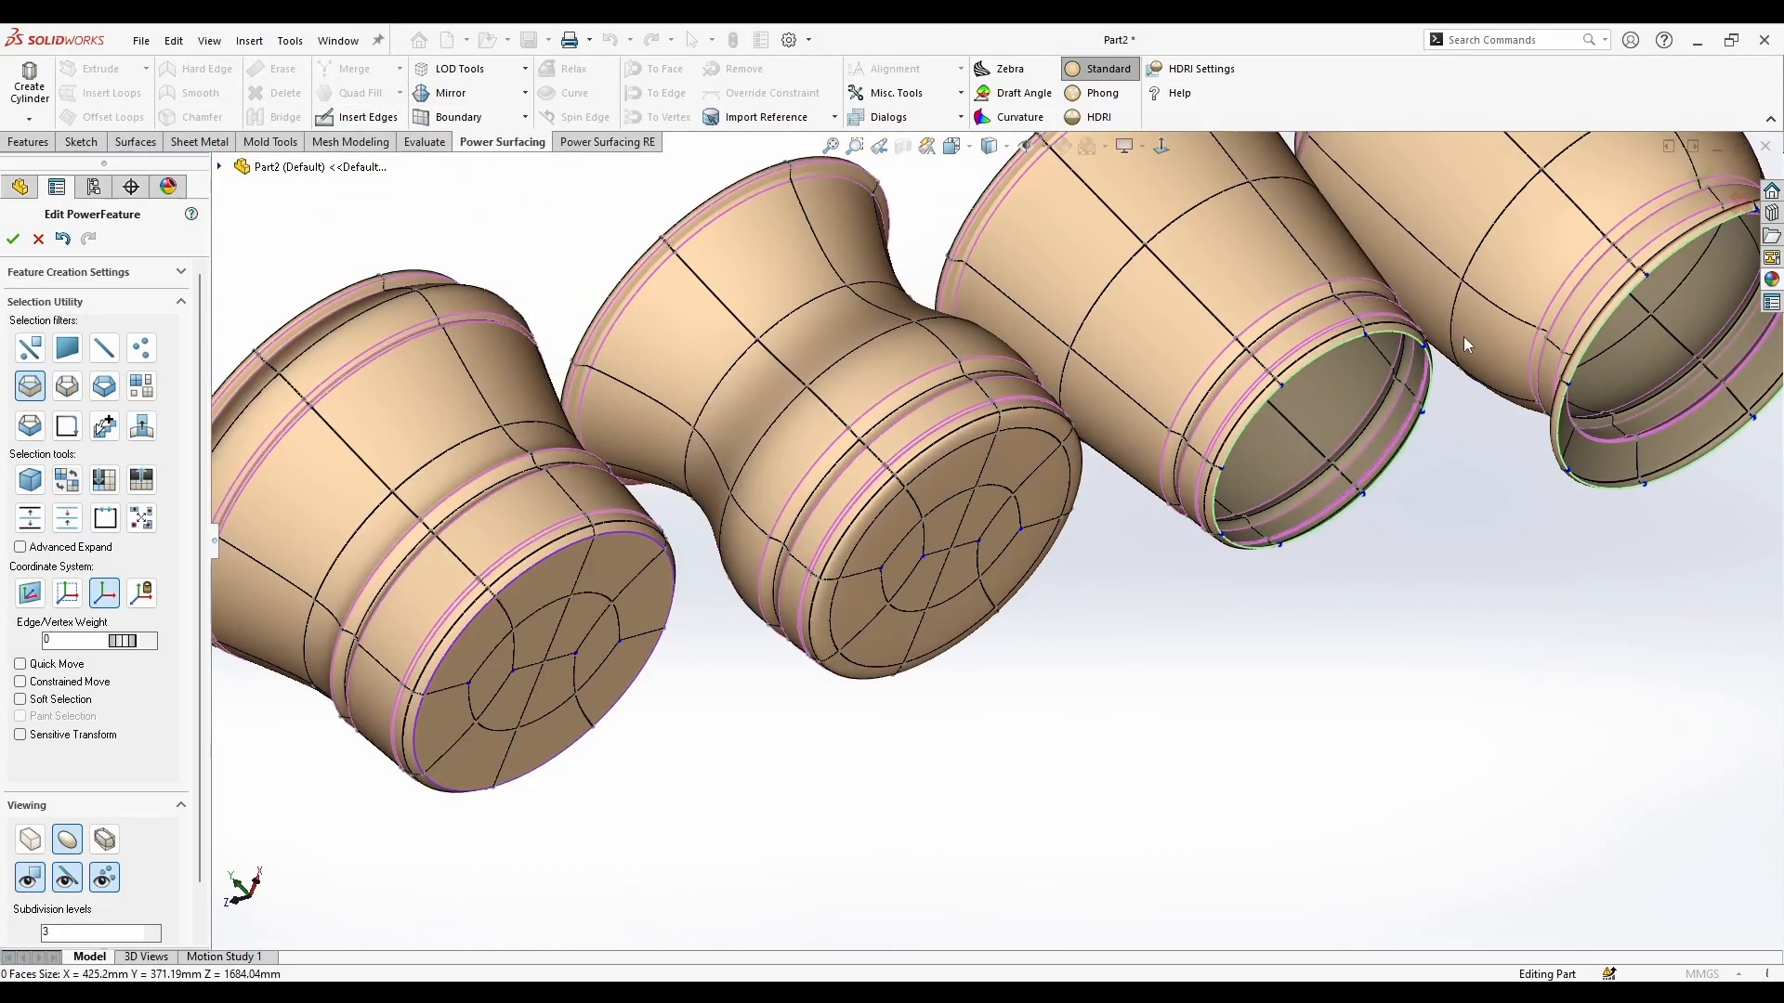
left_click(1377, 341)
scroll(1379, 342, "down", 3)
left_click_drag(1195, 512, 1194, 581, "alt")
key("ctrl+z")
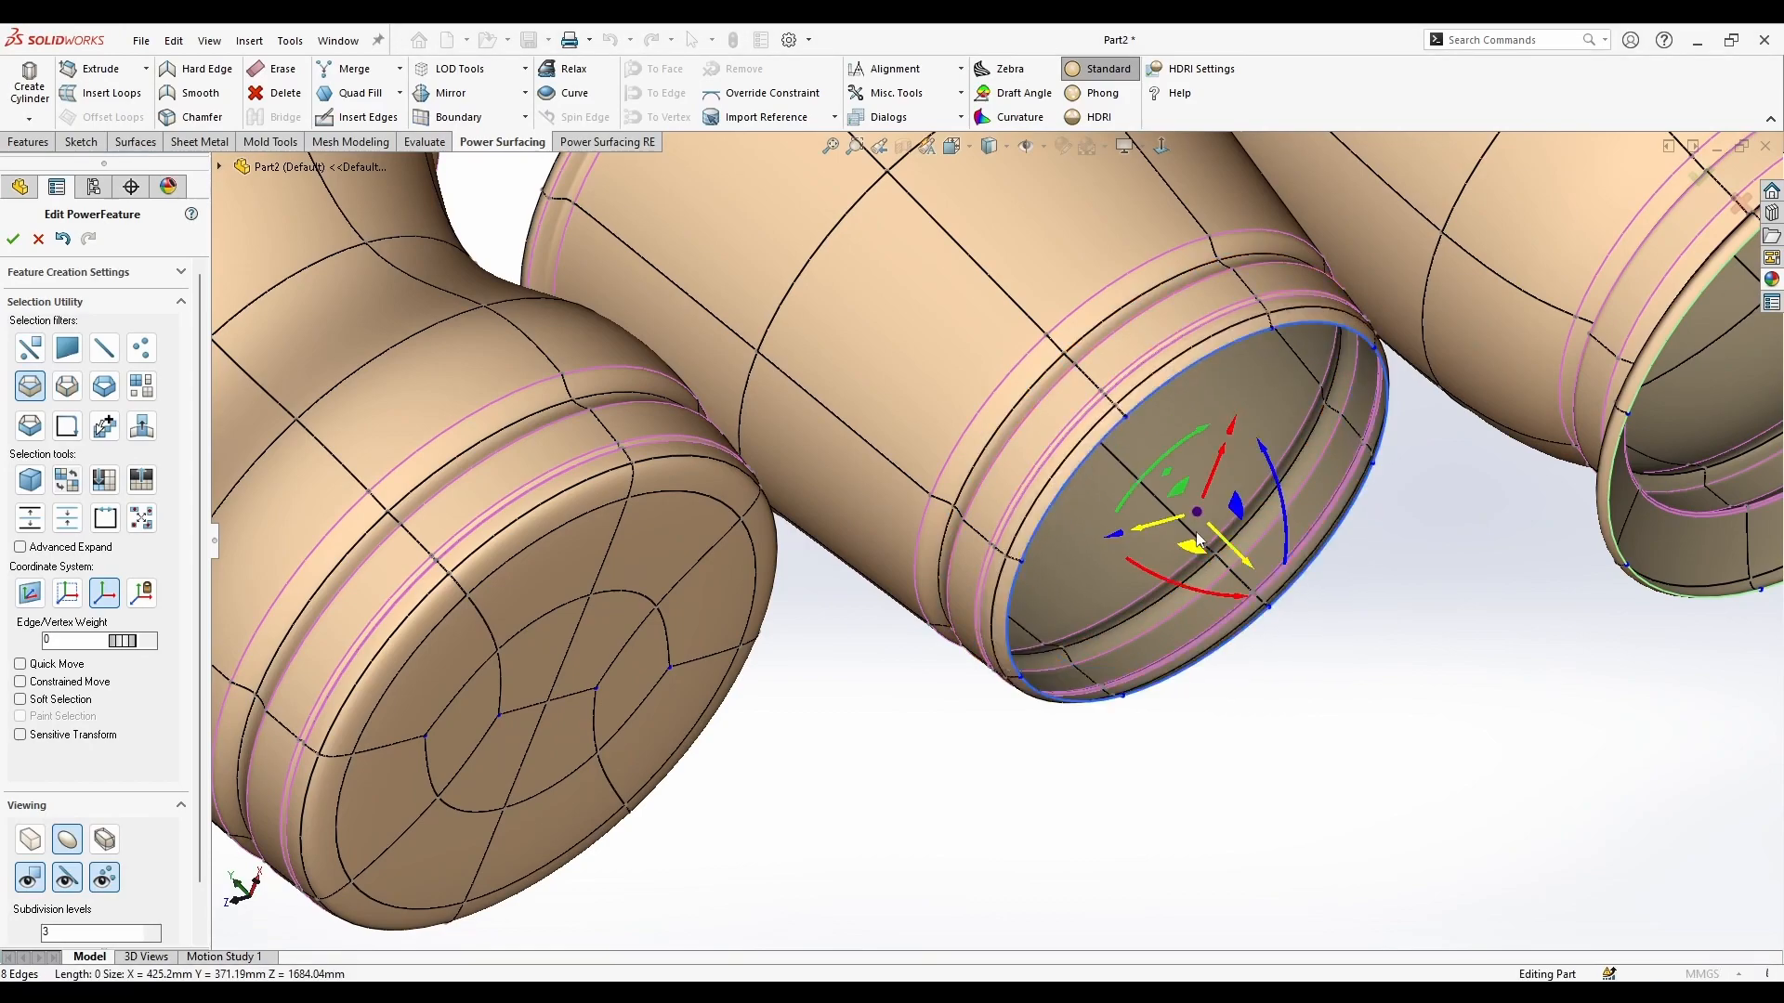
left_click_drag(1191, 508, 1188, 668, "alt")
key("ctrl+z")
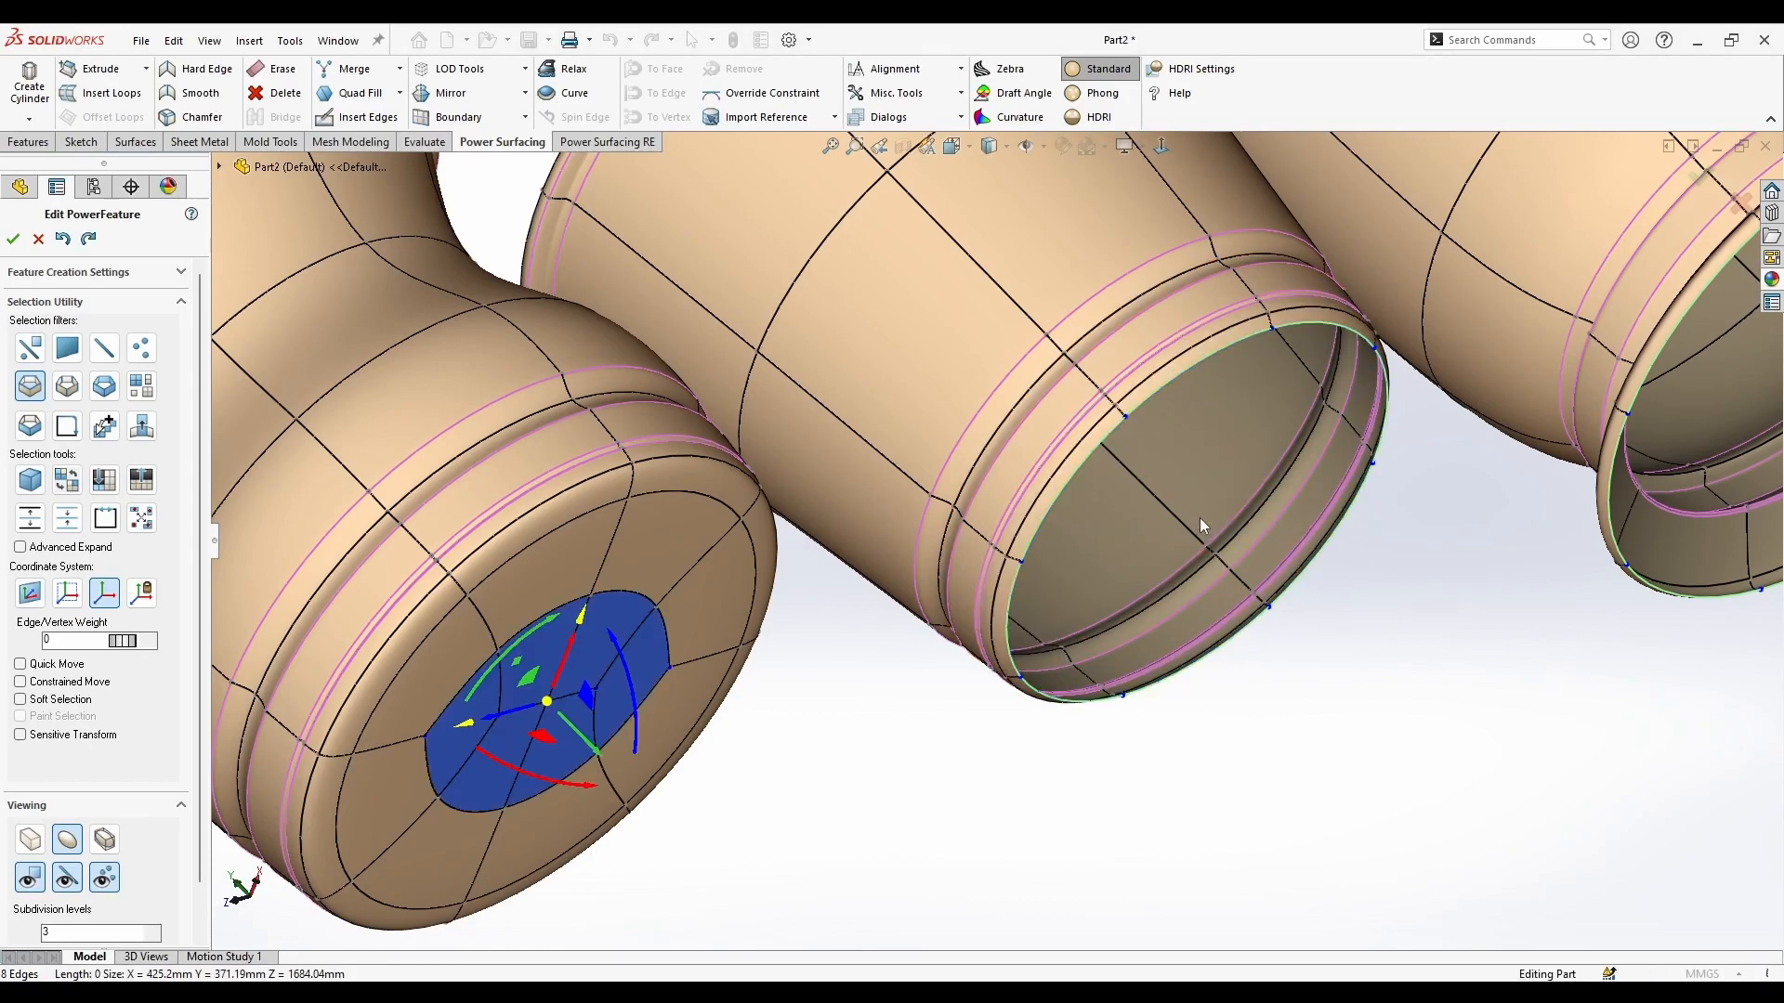
left_click(1133, 420)
left_click_drag(1199, 513, 1200, 607, "alt")
middle_click_drag(1200, 606, 1202, 567)
scroll(1198, 517, "down", 1)
left_click_drag(1187, 520, 1189, 557)
key("ctrl+z")
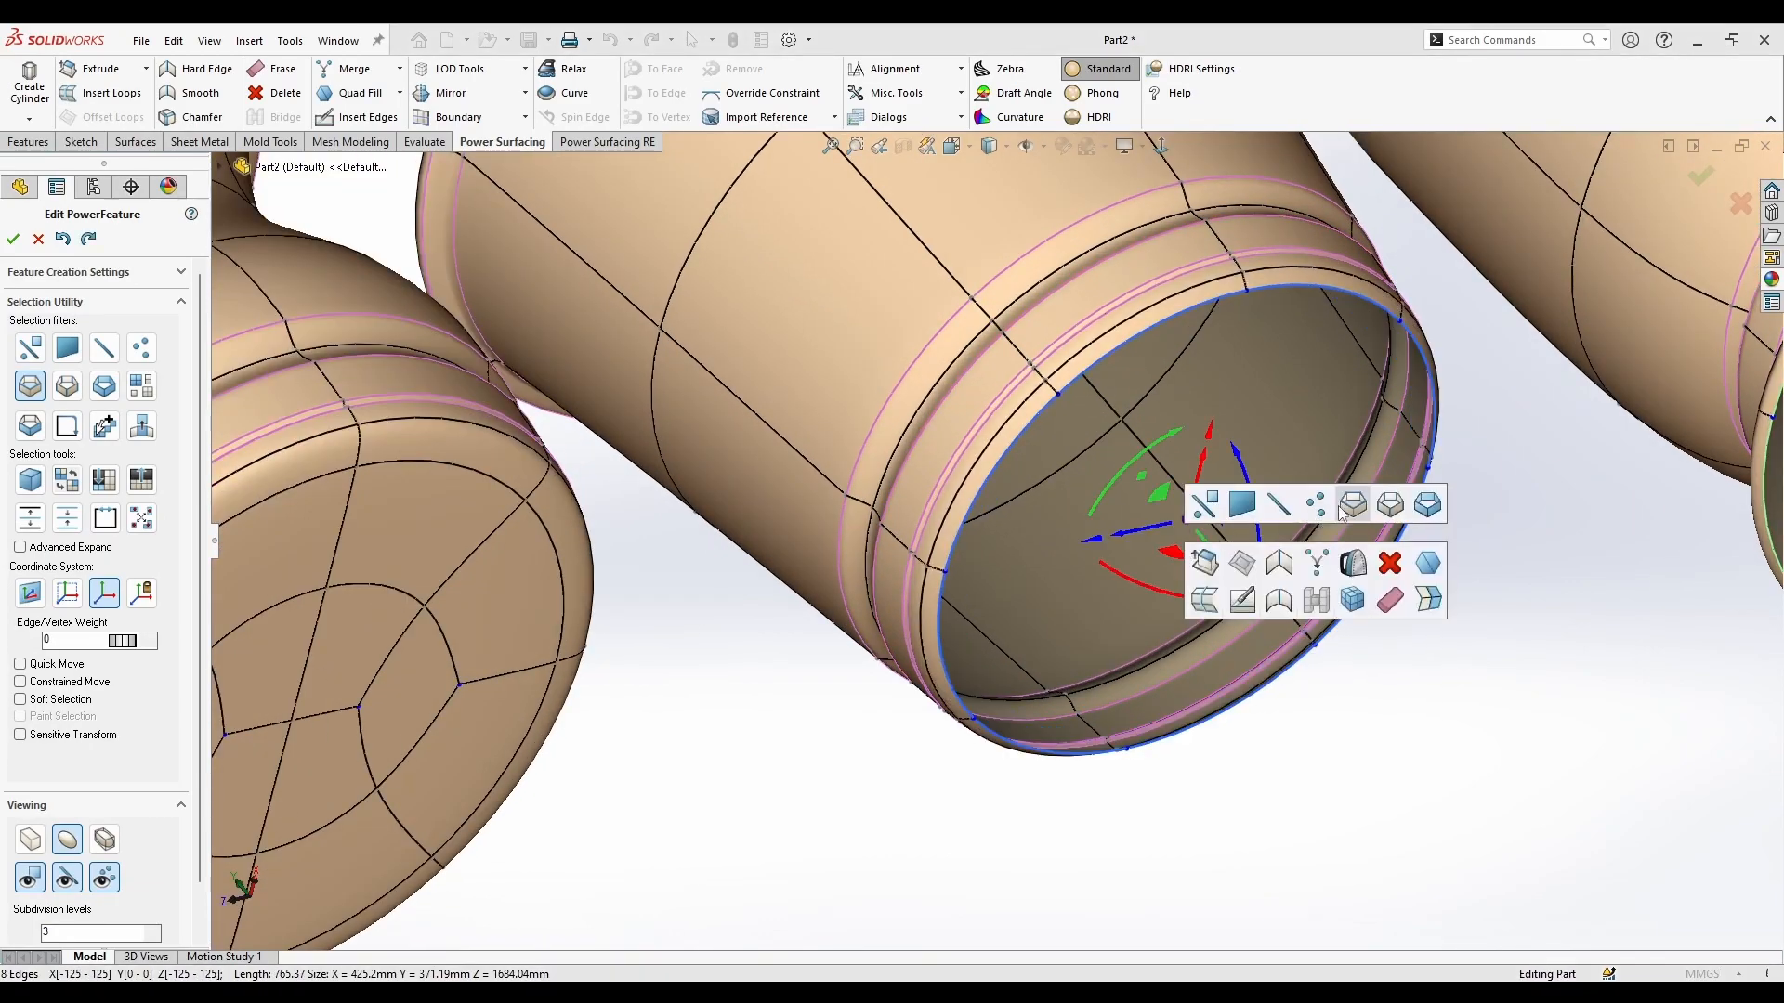
key("ctrl+z")
Step: Extrude the tapered pot's bottom edge loop inward and close the remaining hole with Quad Fill
left_click(1090, 344)
left_click_drag(1179, 513, 1168, 709, "alt")
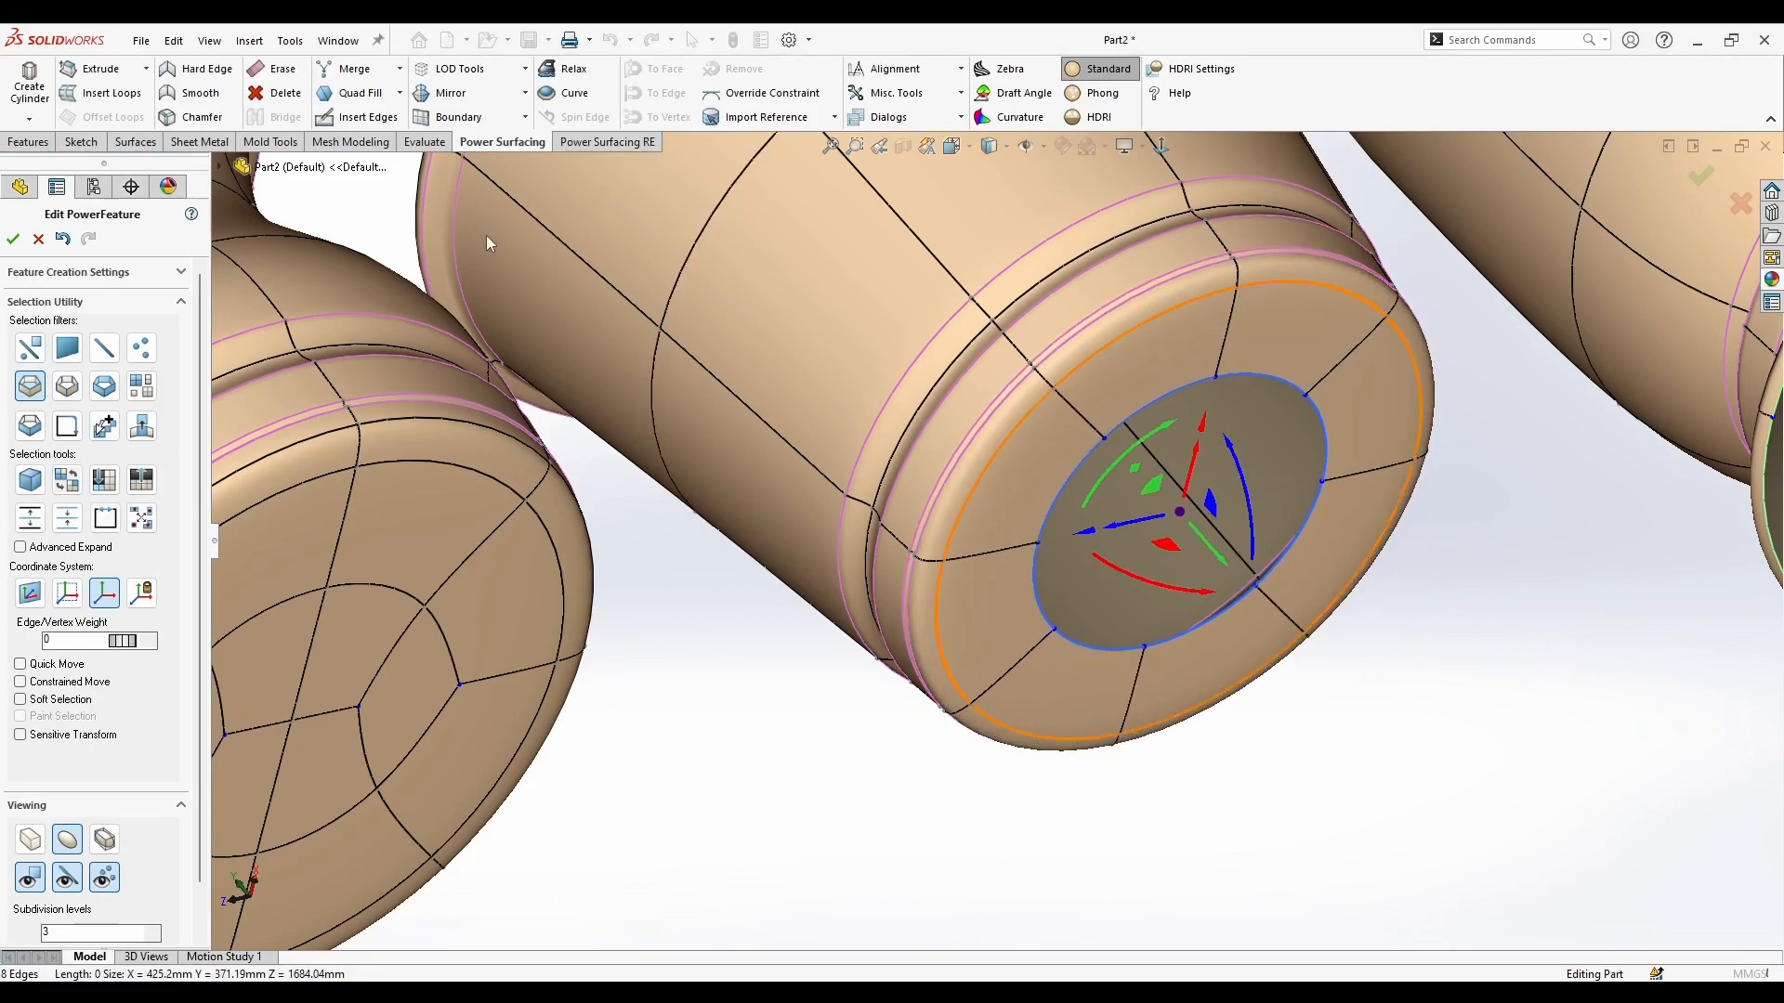
left_click(361, 95)
scroll(1350, 589, "up", 3)
left_click(1350, 589)
Step: Extrude the flared-foot pot's bottom edge loop inward and close the remaining hole with Quad Fill
scroll(1486, 362, "up", 2)
scroll(1513, 319, "down", 5)
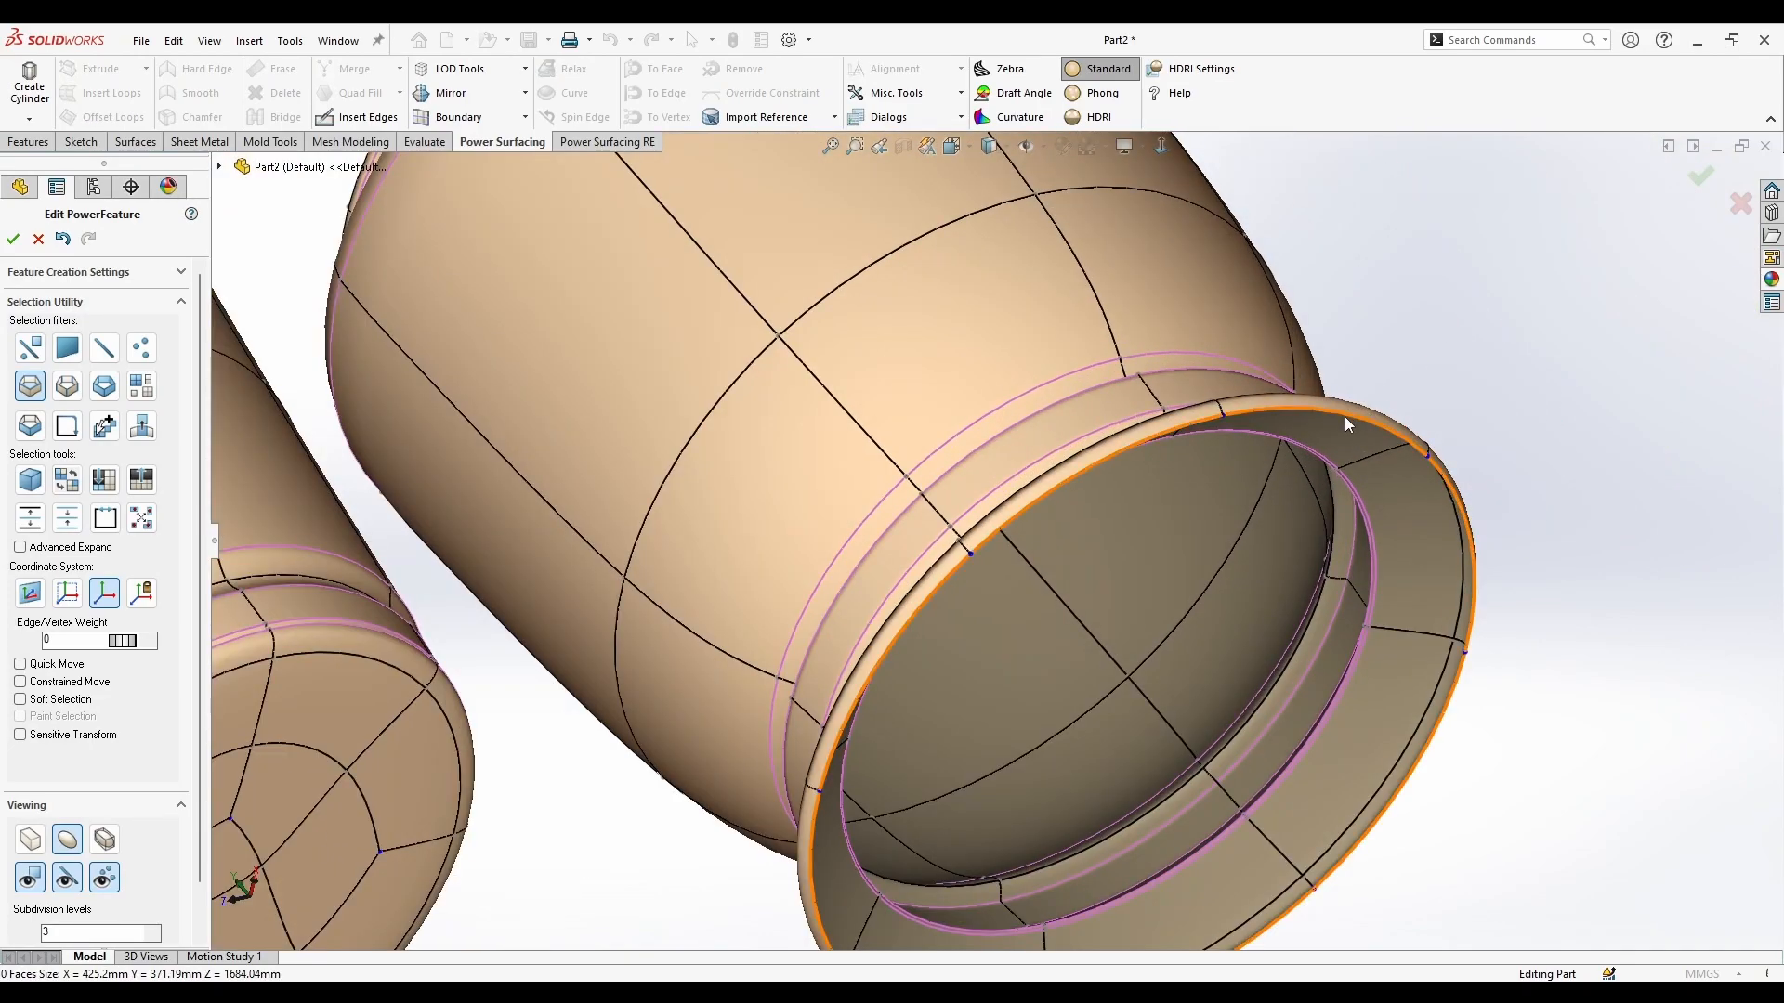
left_click(1346, 416)
left_click_drag(1142, 721, 1118, 877, "alt")
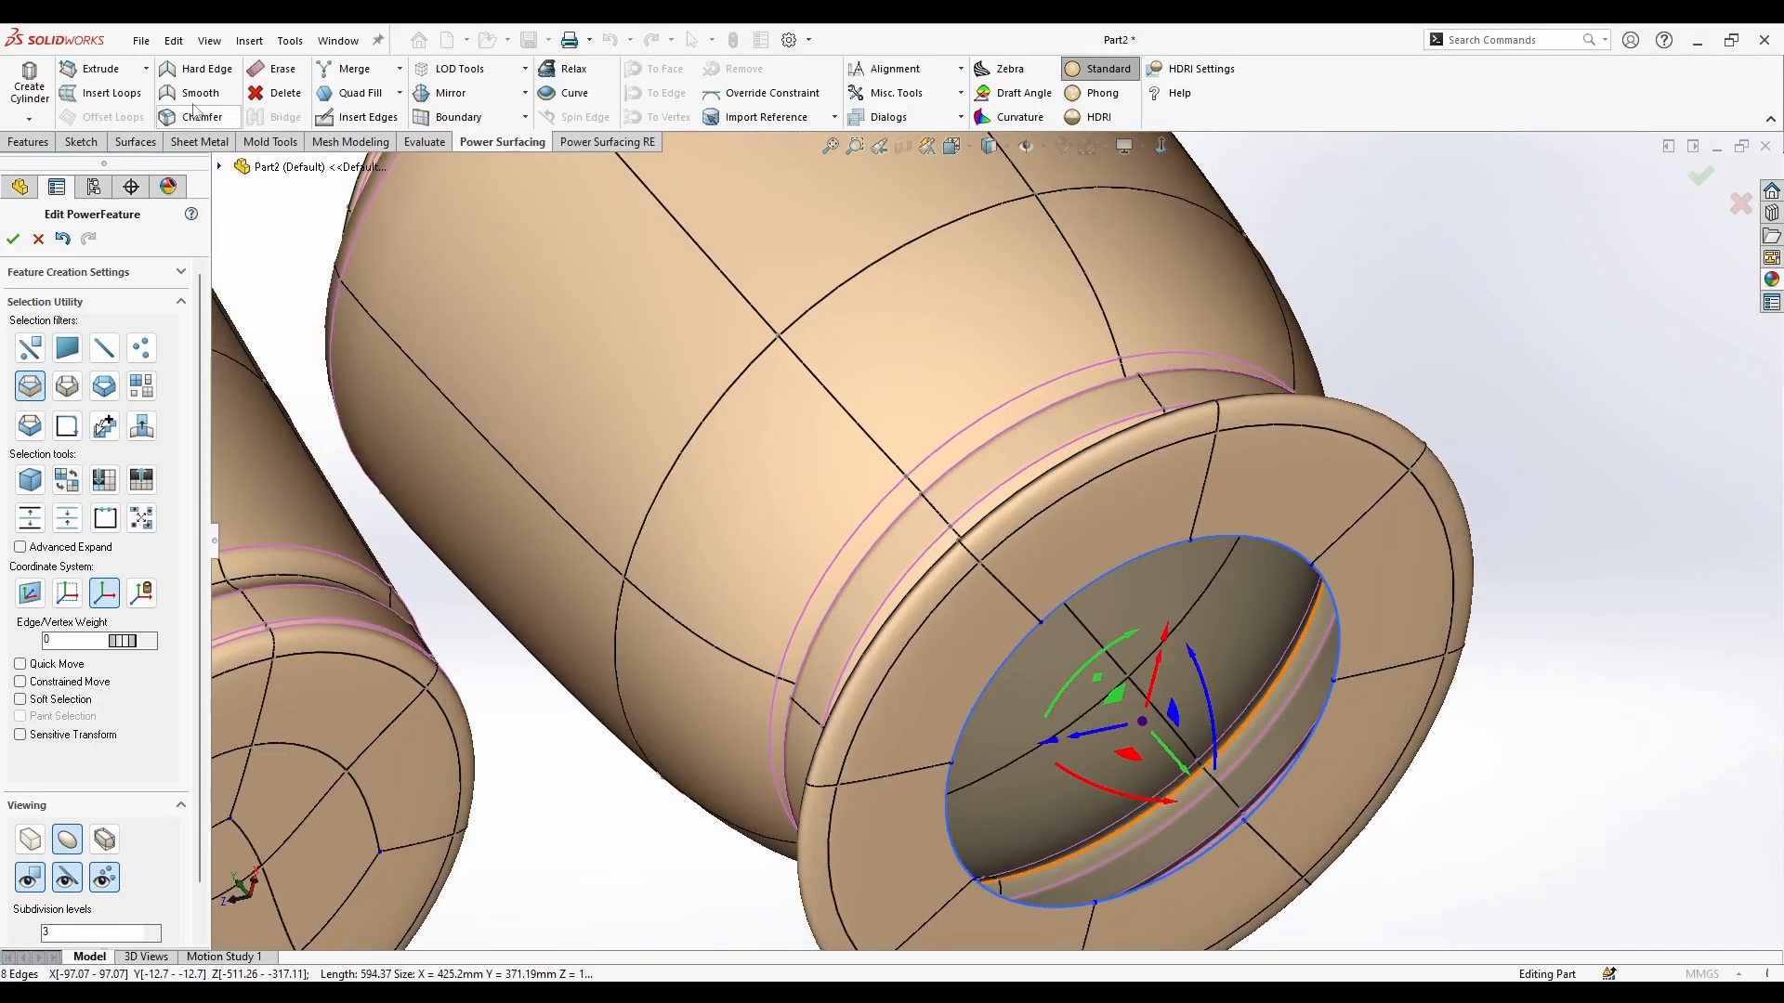
left_click(346, 95)
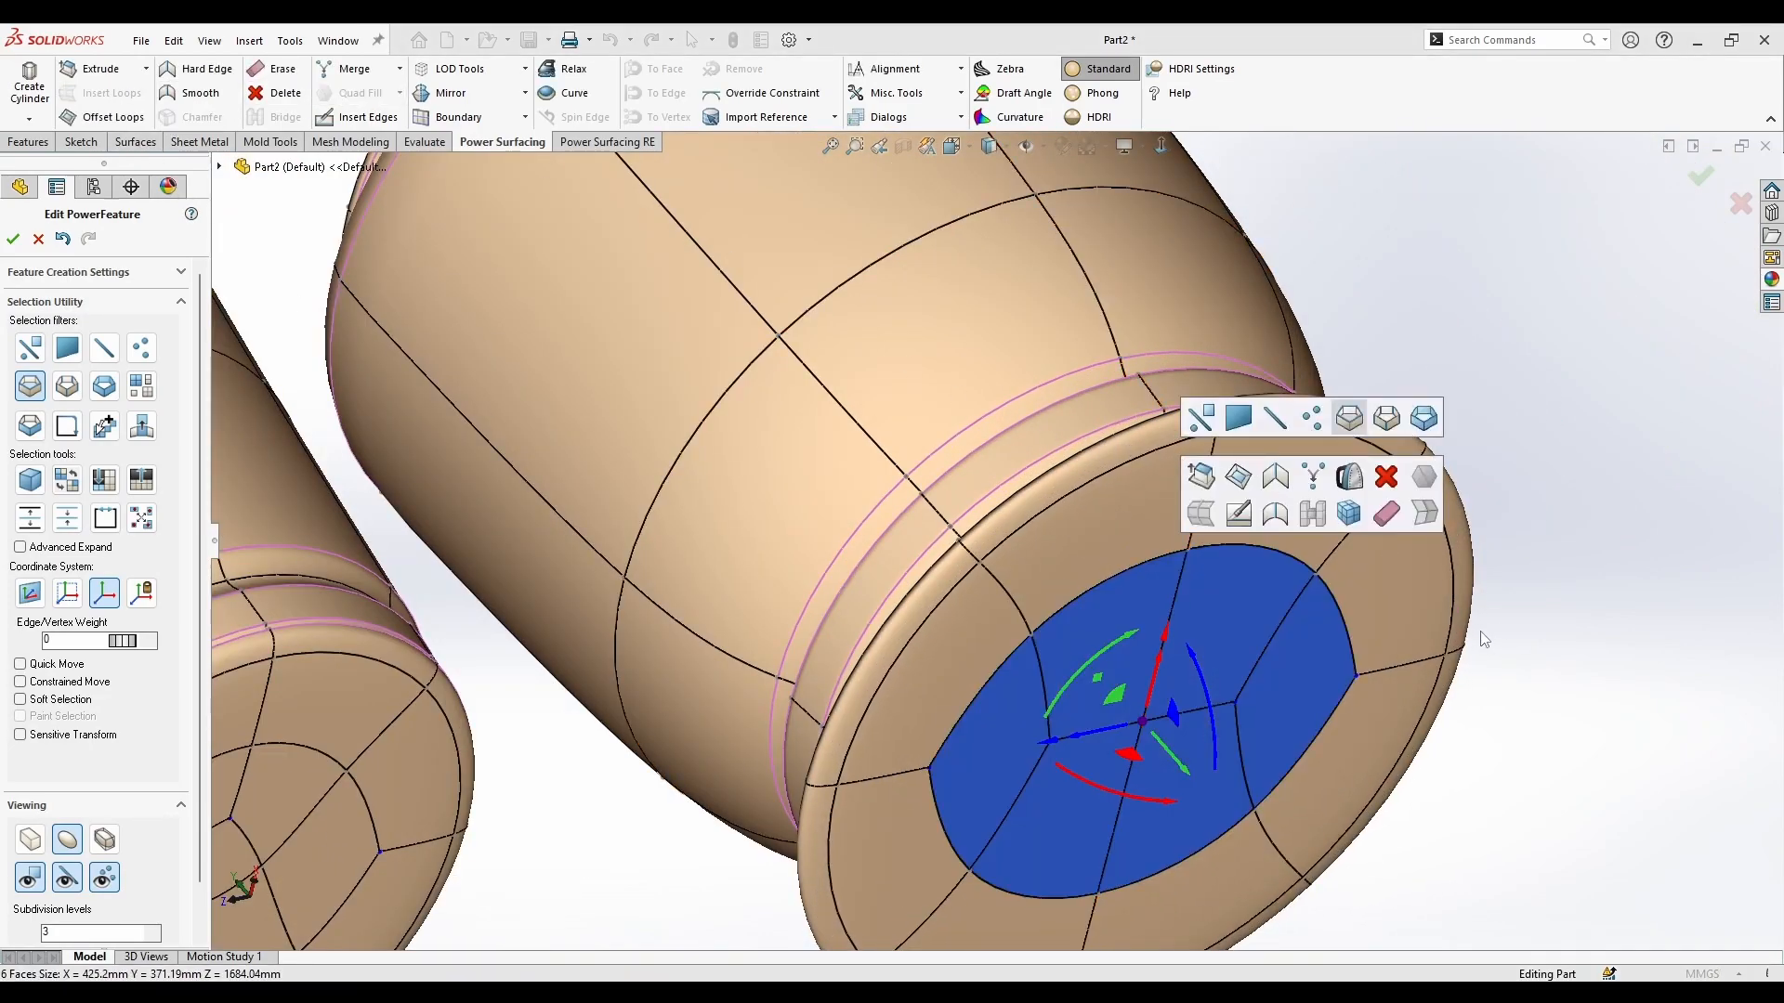
Step: Apply Hard Edge to the outer bottom edge loops of the flared-foot pot and the tapered pot
left_click(1256, 429)
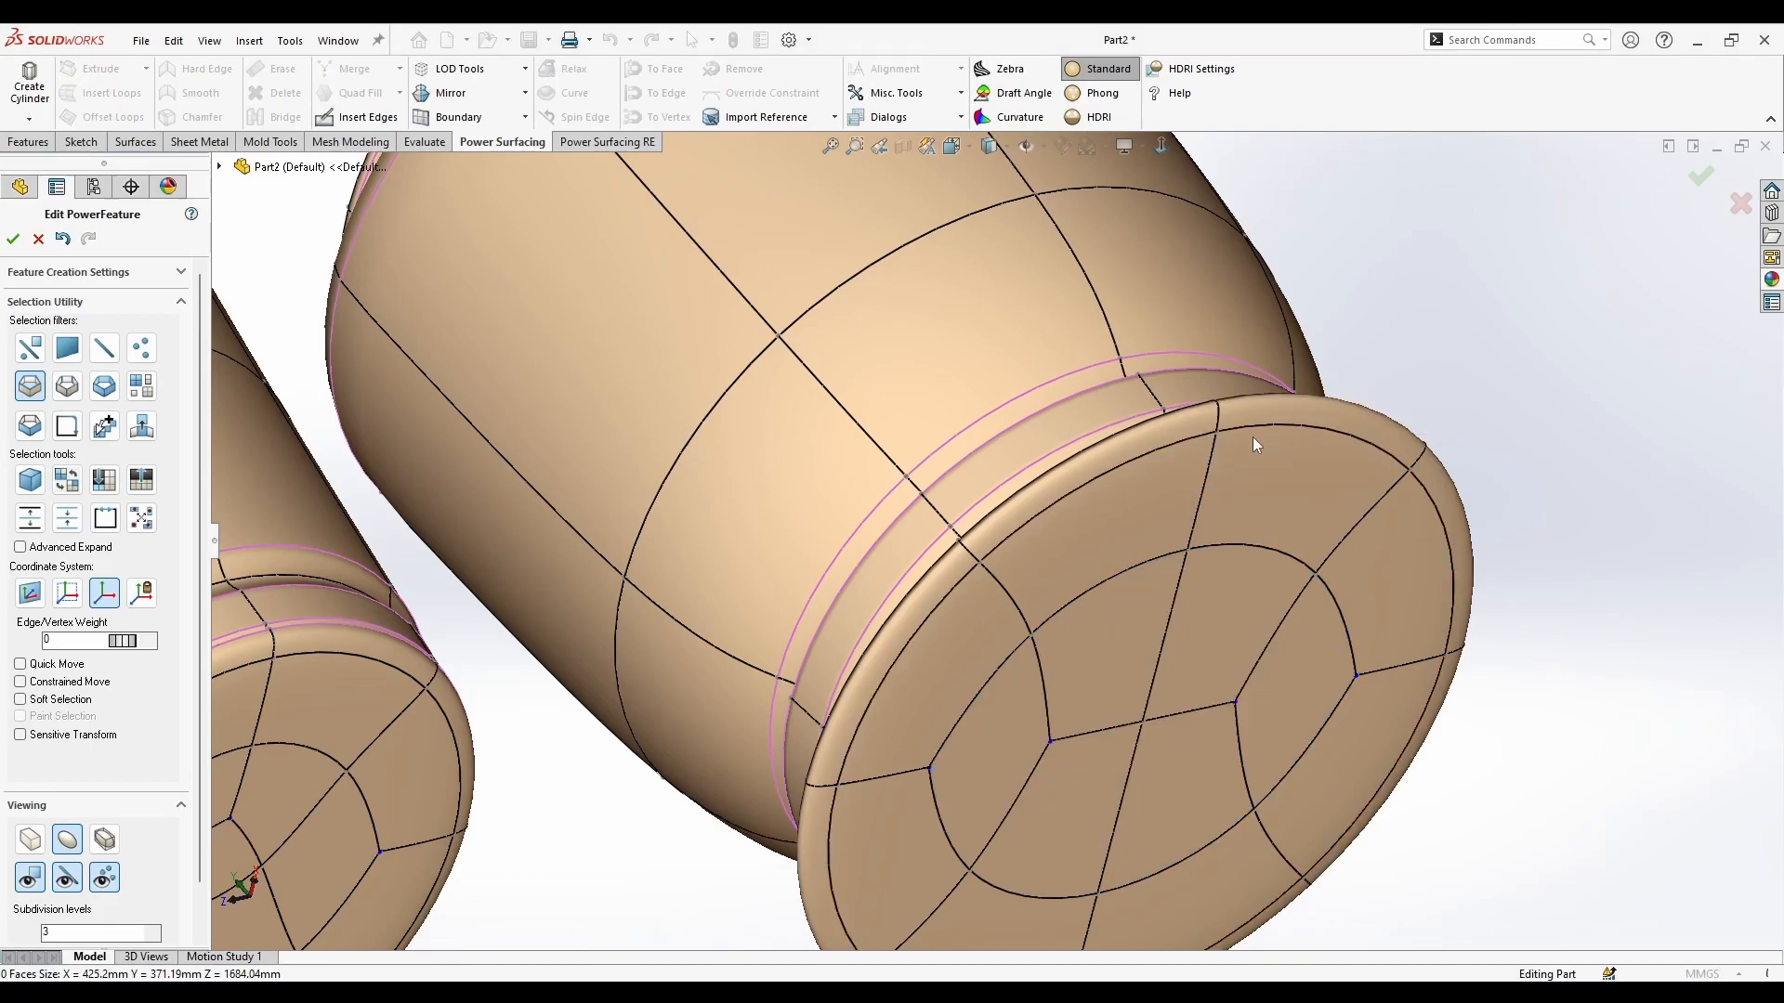
left_click(217, 70)
middle_click_drag(1330, 350, 1378, 486)
scroll(1377, 486, "up", 3)
scroll(837, 776, "down", 2)
middle_click_drag(837, 775, 810, 604)
scroll(810, 603, "down", 2)
double_click(831, 577)
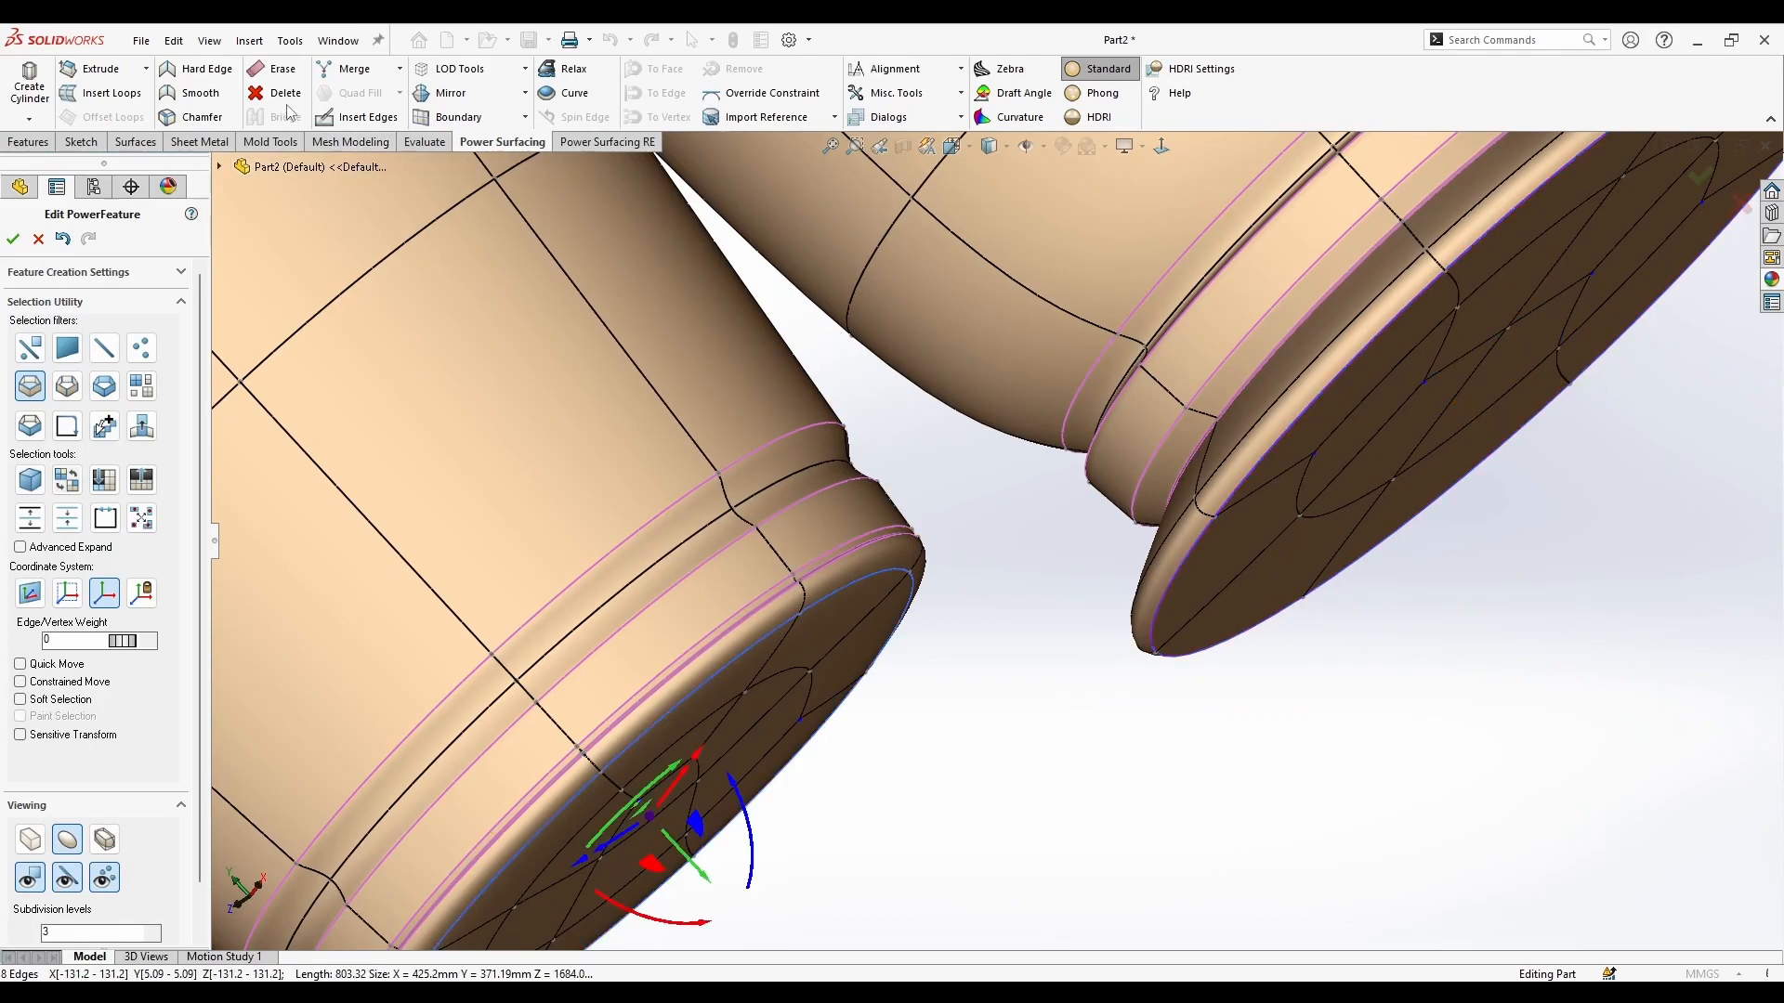
left_click(206, 71)
Step: Apply Hard Edge to the outer bottom edge loop of the waisted pot
scroll(985, 530, "up", 5)
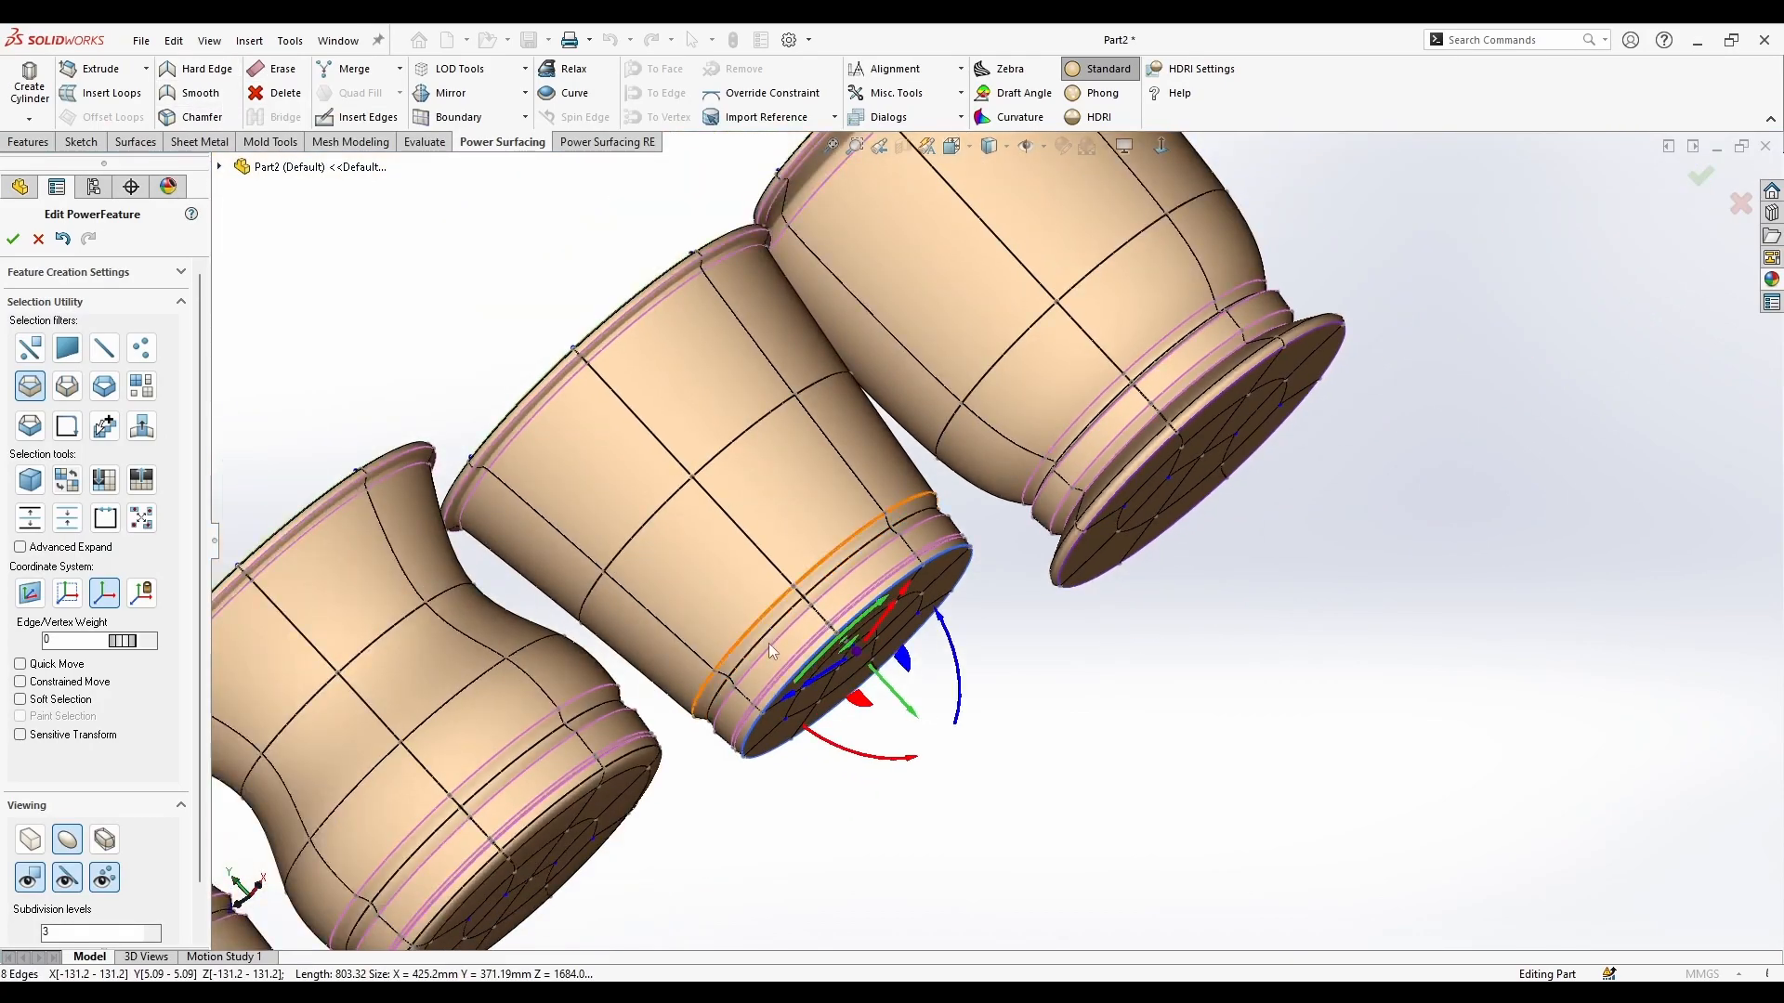
scroll(557, 808, "down", 4)
double_click(713, 697)
scroll(749, 698, "up", 5)
scroll(650, 781, "down", 5)
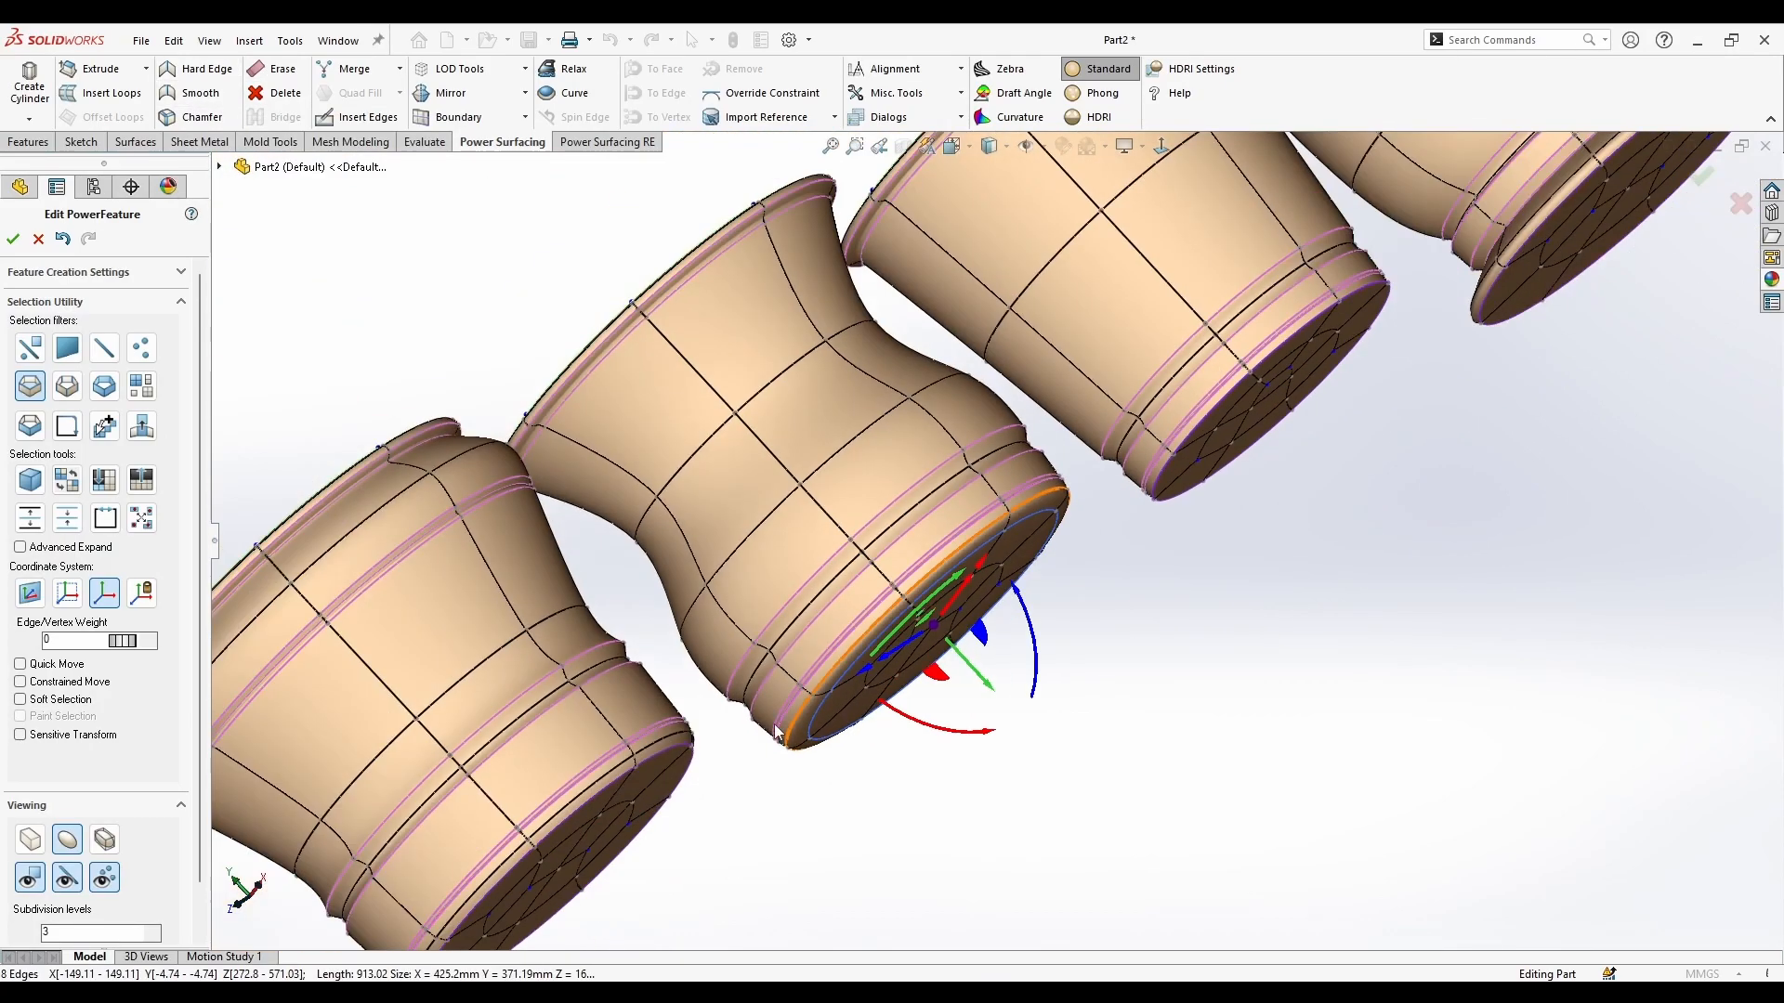
left_click(212, 74)
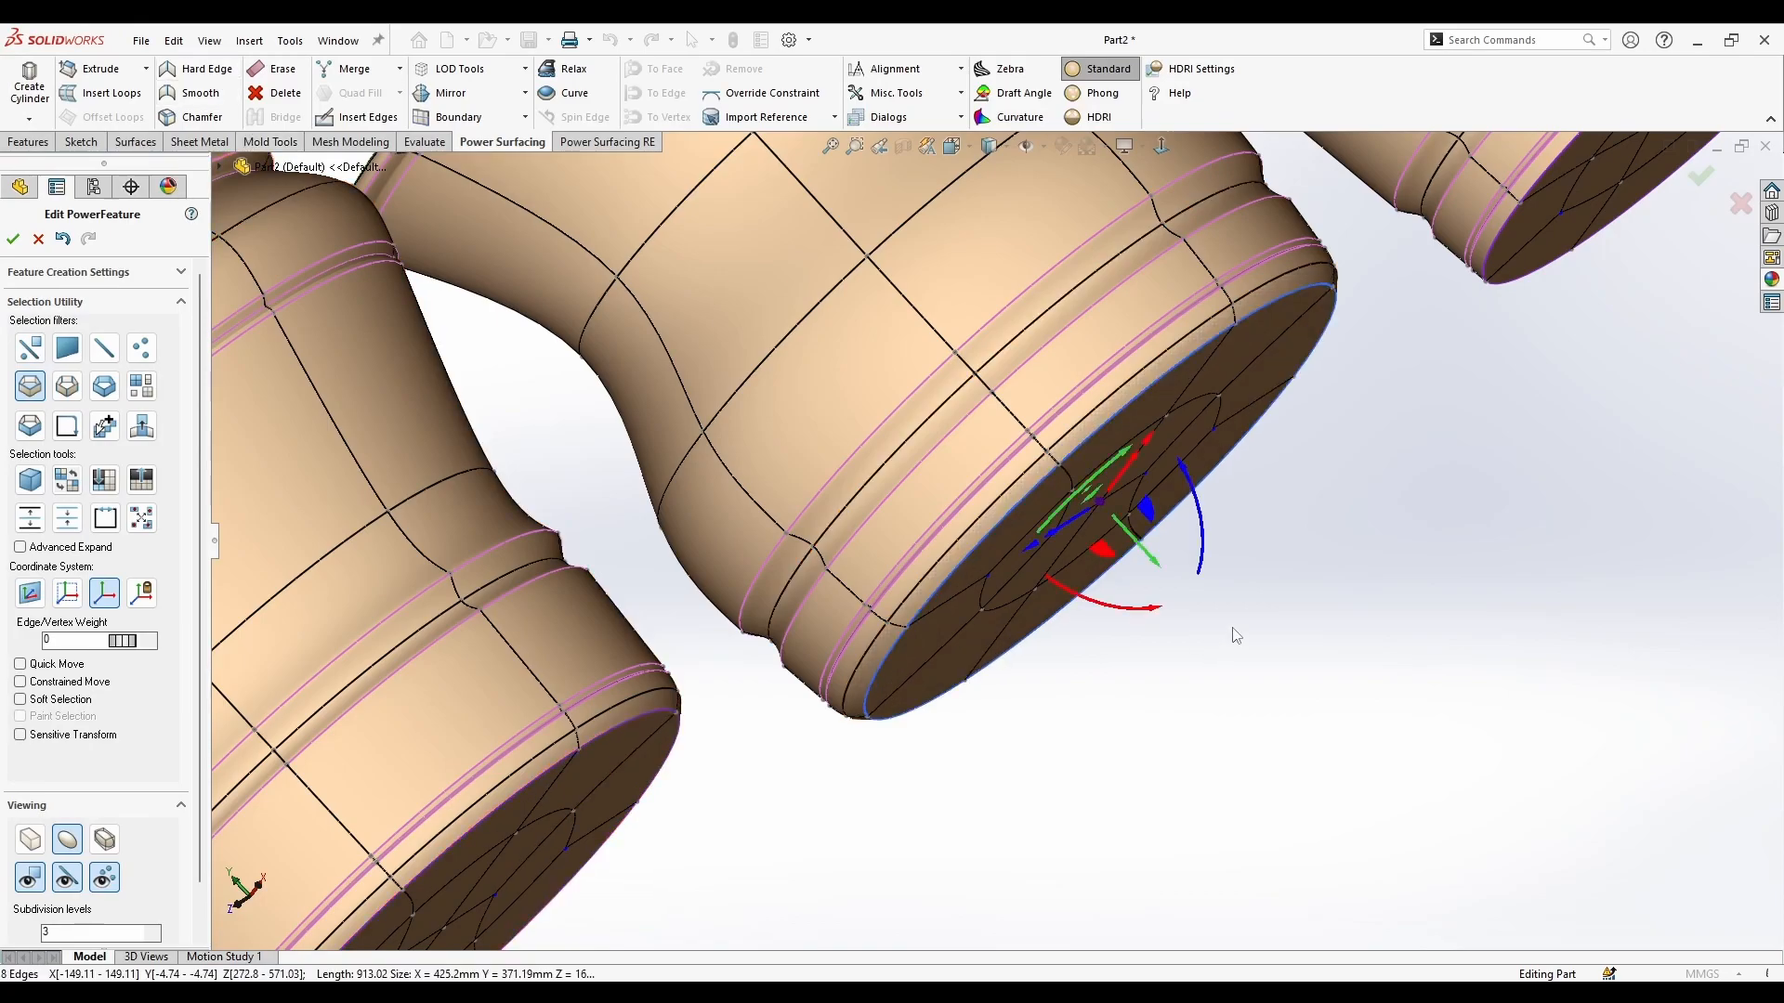
Step: Finish editing the PowerFeature and rebuild the pots with their closed bottoms
scroll(1226, 637, "up", 5)
scroll(1083, 650, "down", 4)
scroll(1171, 595, "down", 1)
scroll(1208, 418, "up", 2)
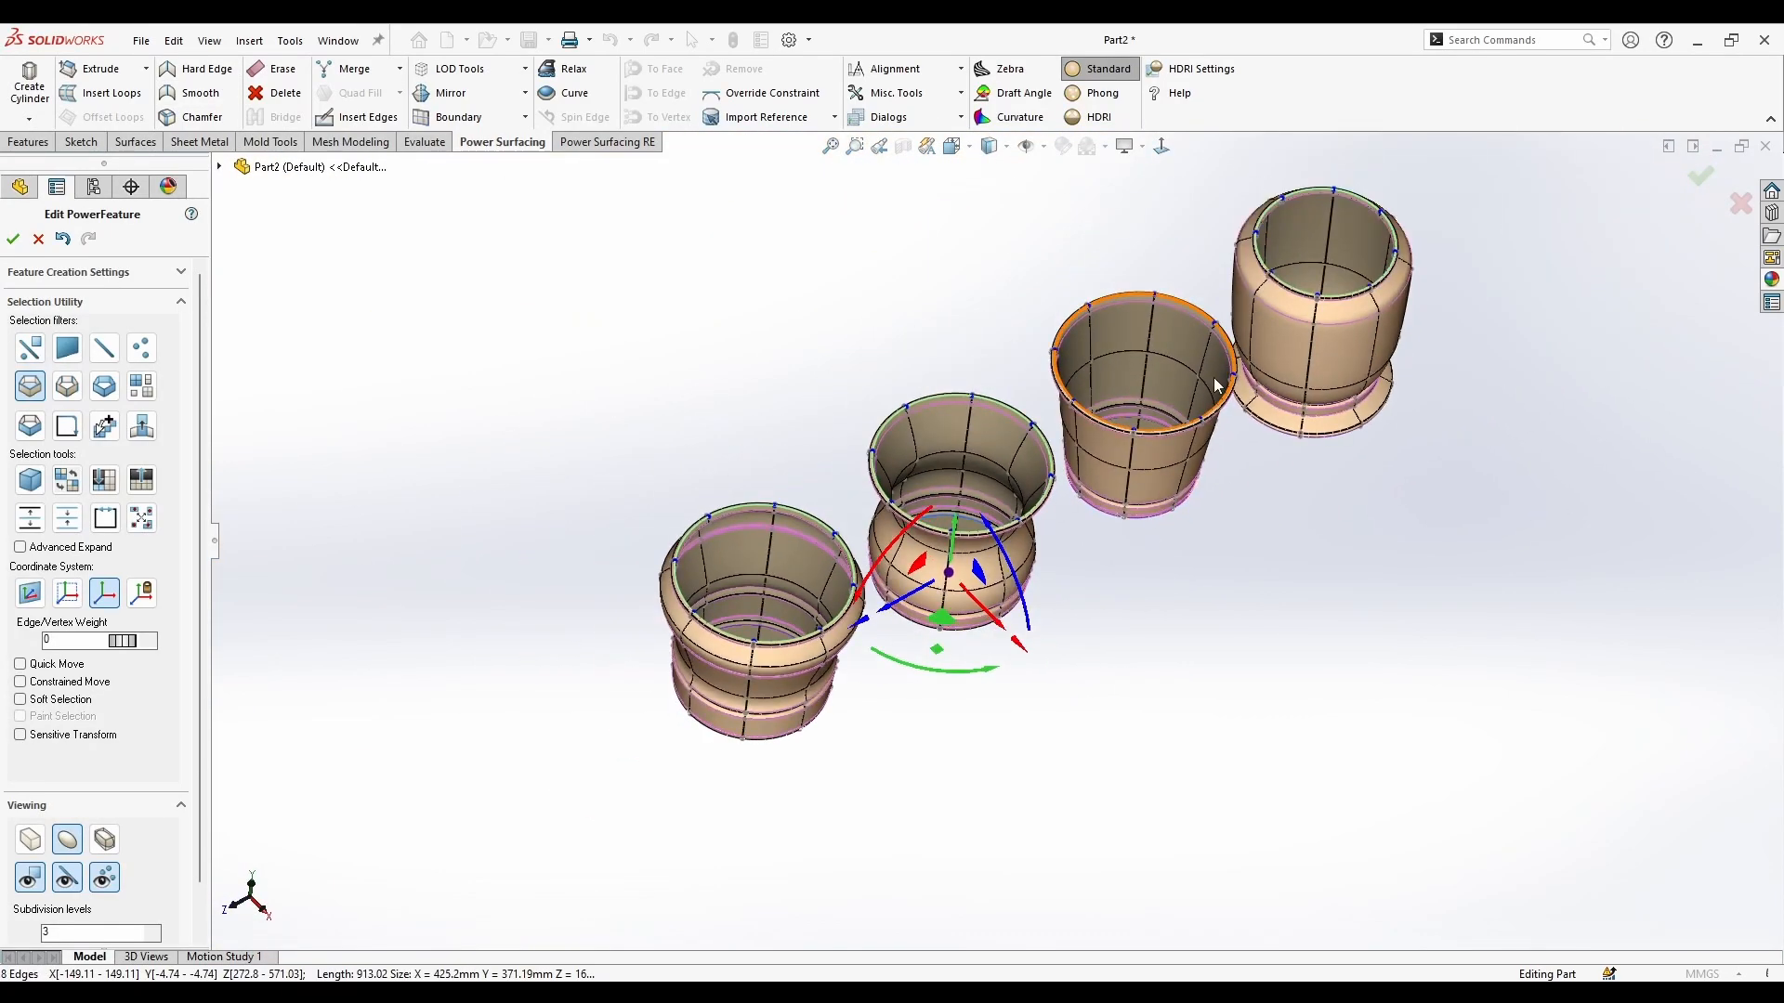
scroll(1468, 251, "down", 1)
left_click(1696, 179)
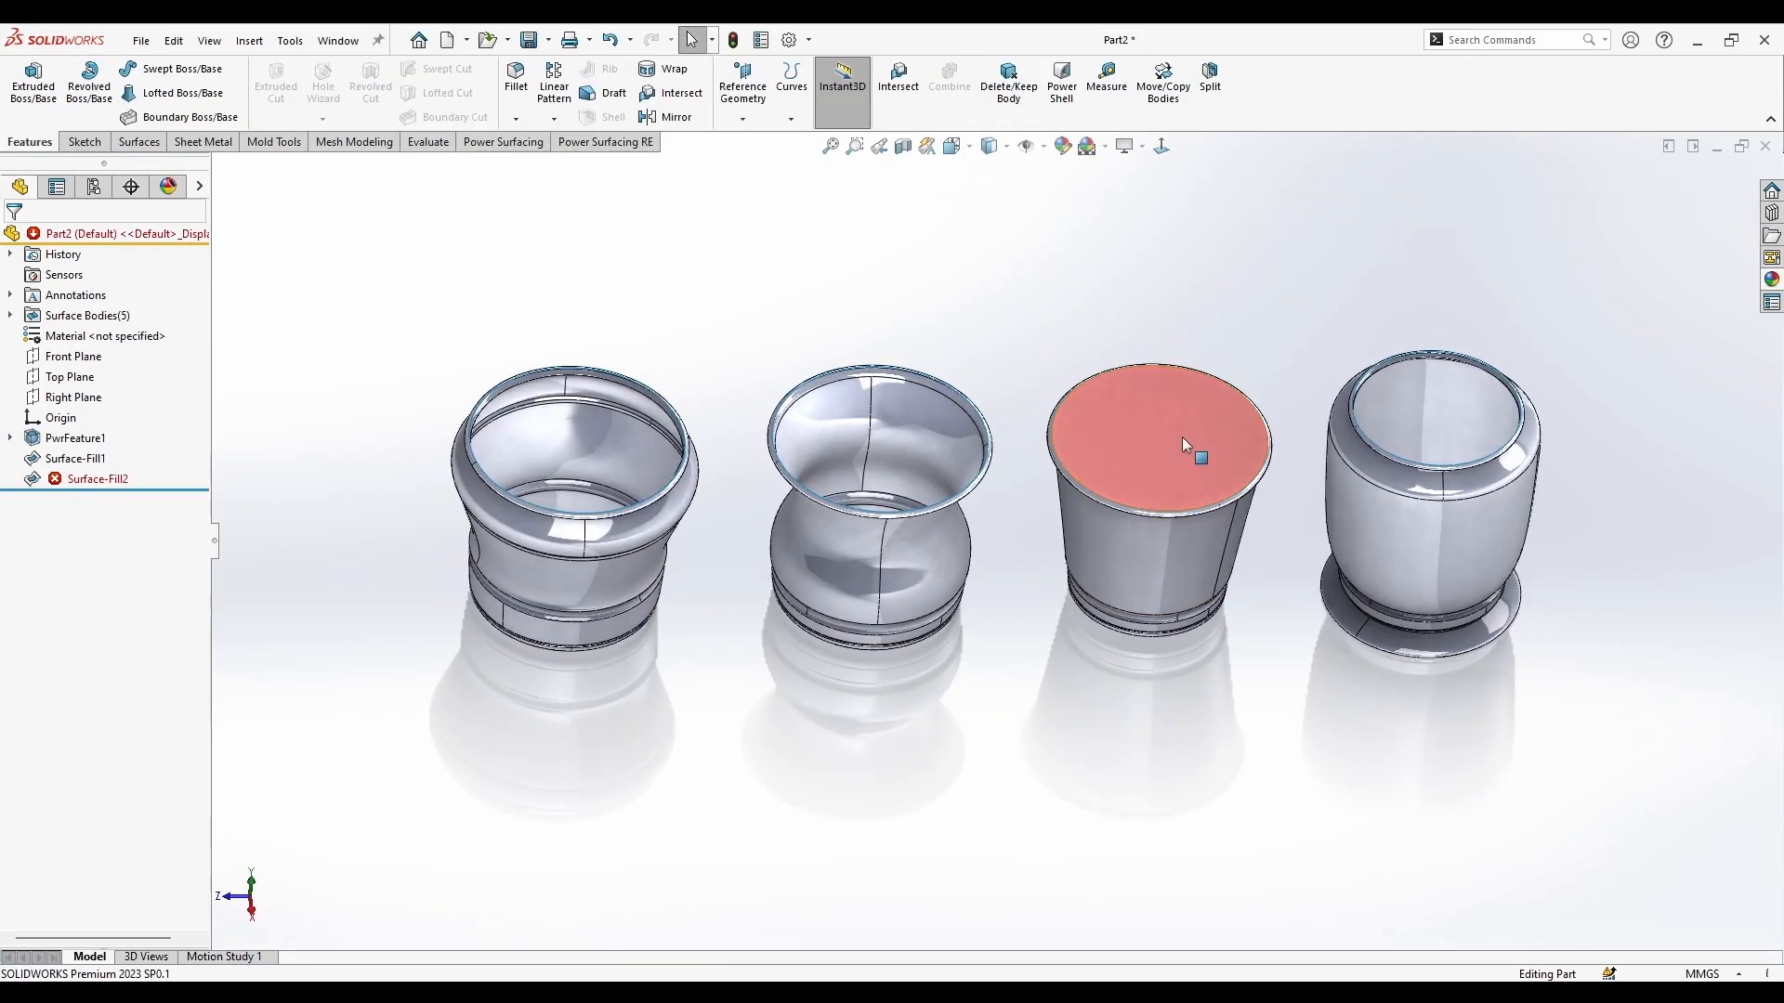
Step: Delete the Surface-Fill1 and Surface-Fill2 features from the part
right_click(1134, 435)
left_click(1206, 663)
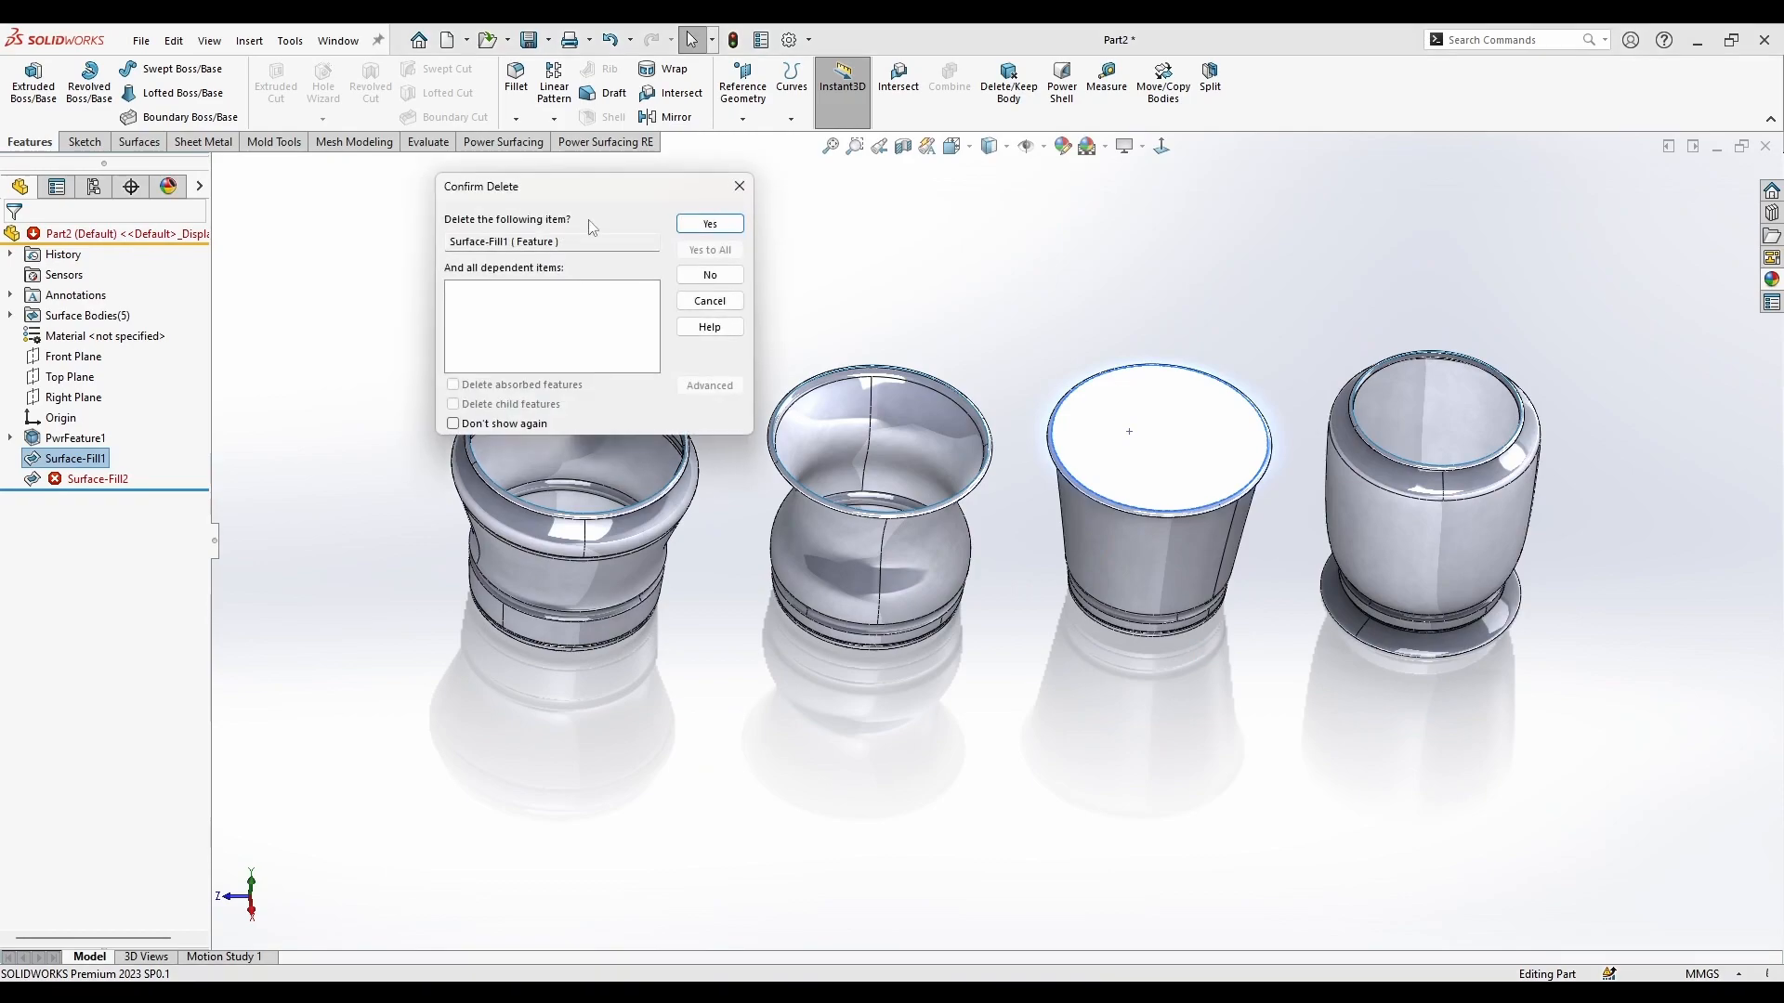
left_click(723, 226)
left_click(778, 330)
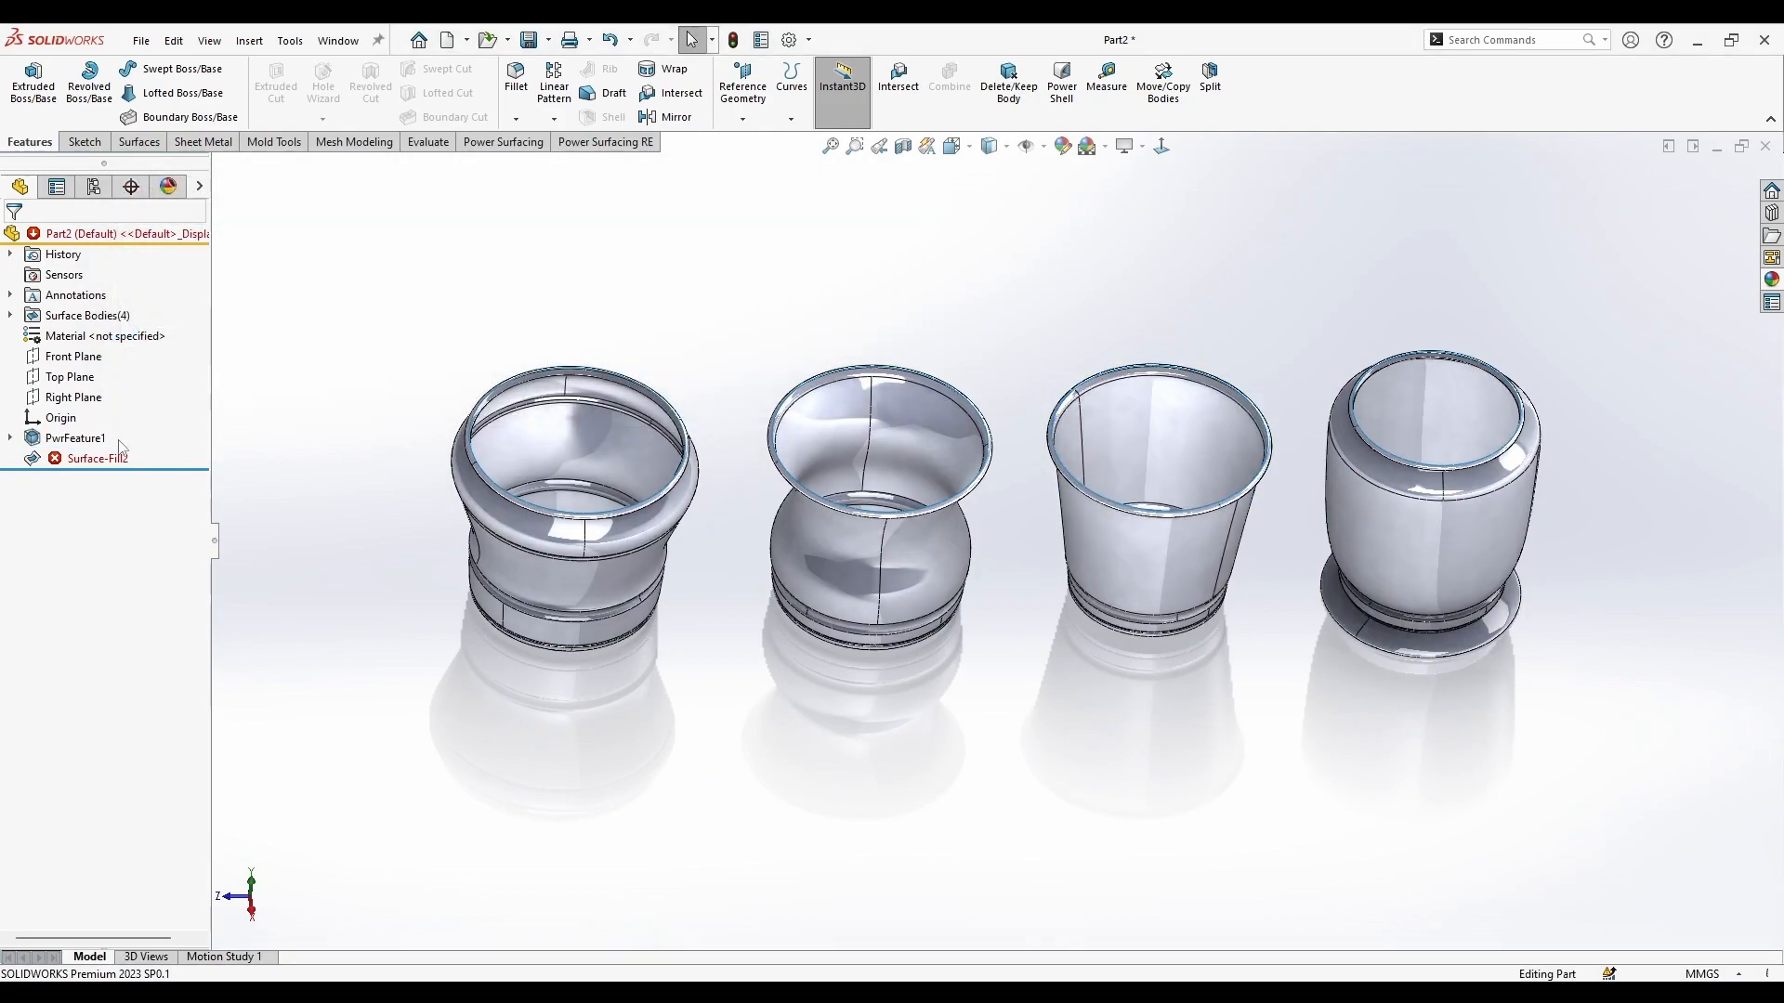
right_click(137, 464)
right_click(86, 465)
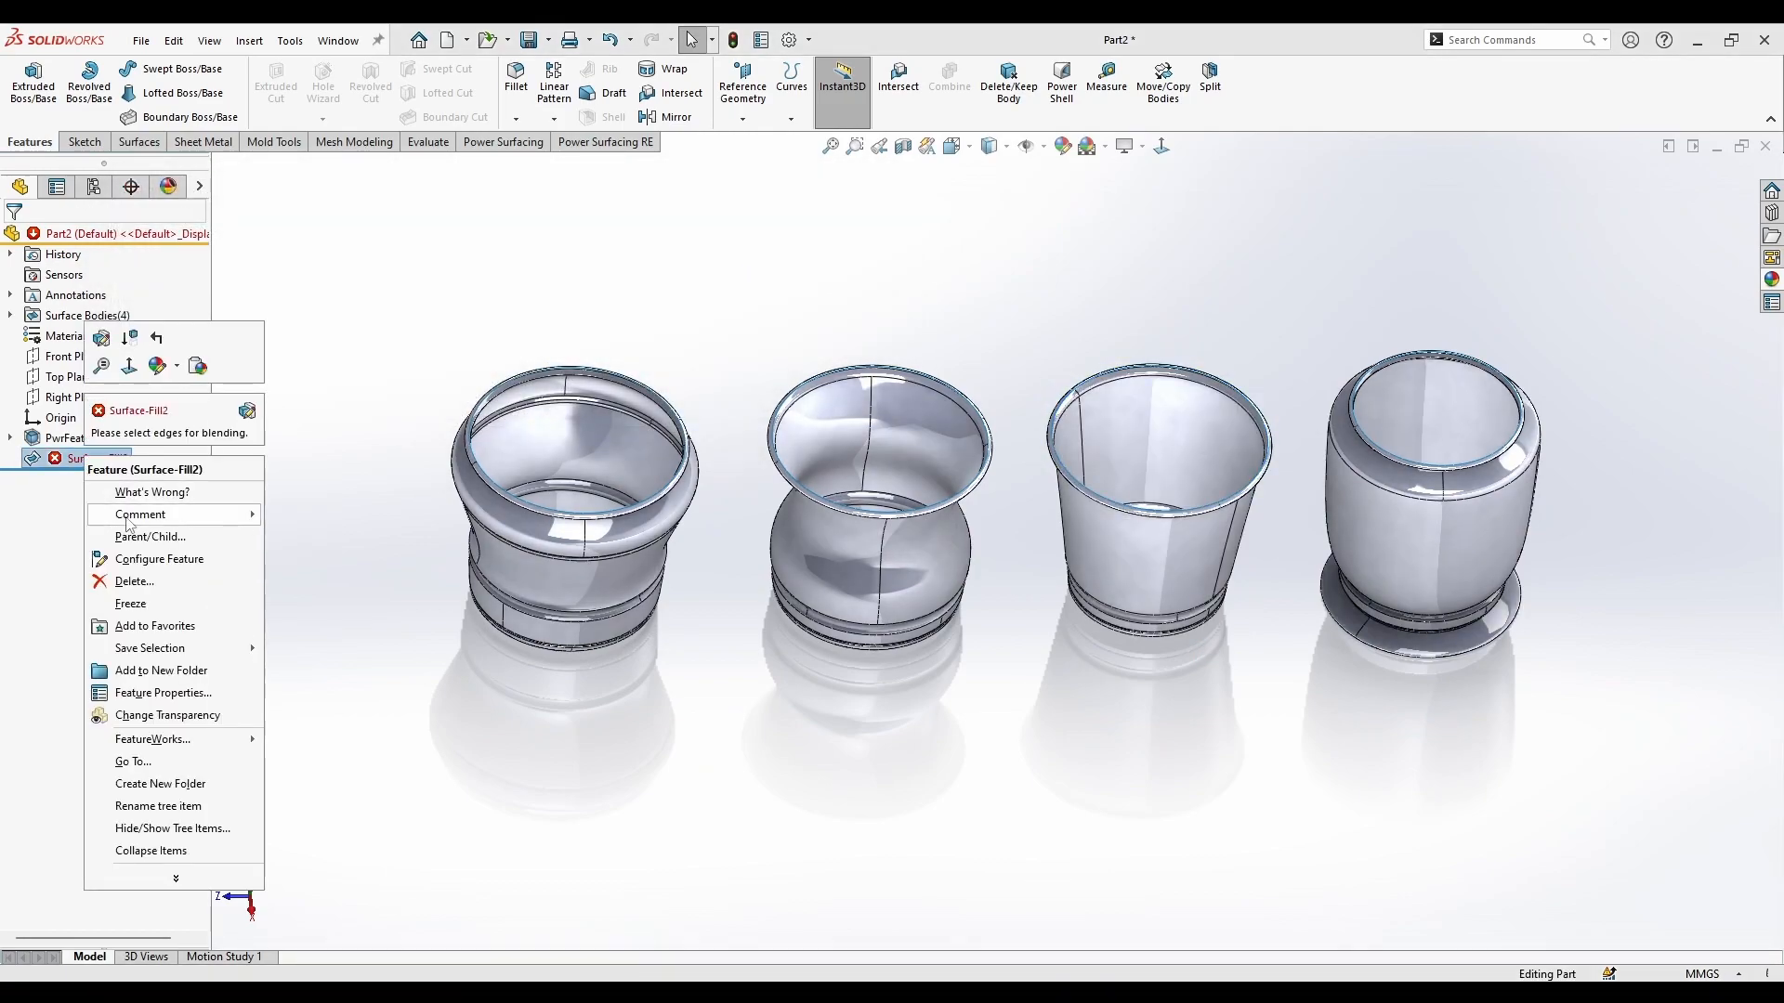
left_click(135, 581)
left_click(722, 225)
middle_click_drag(1029, 287, 1086, 332)
scroll(1086, 327, "down", 1)
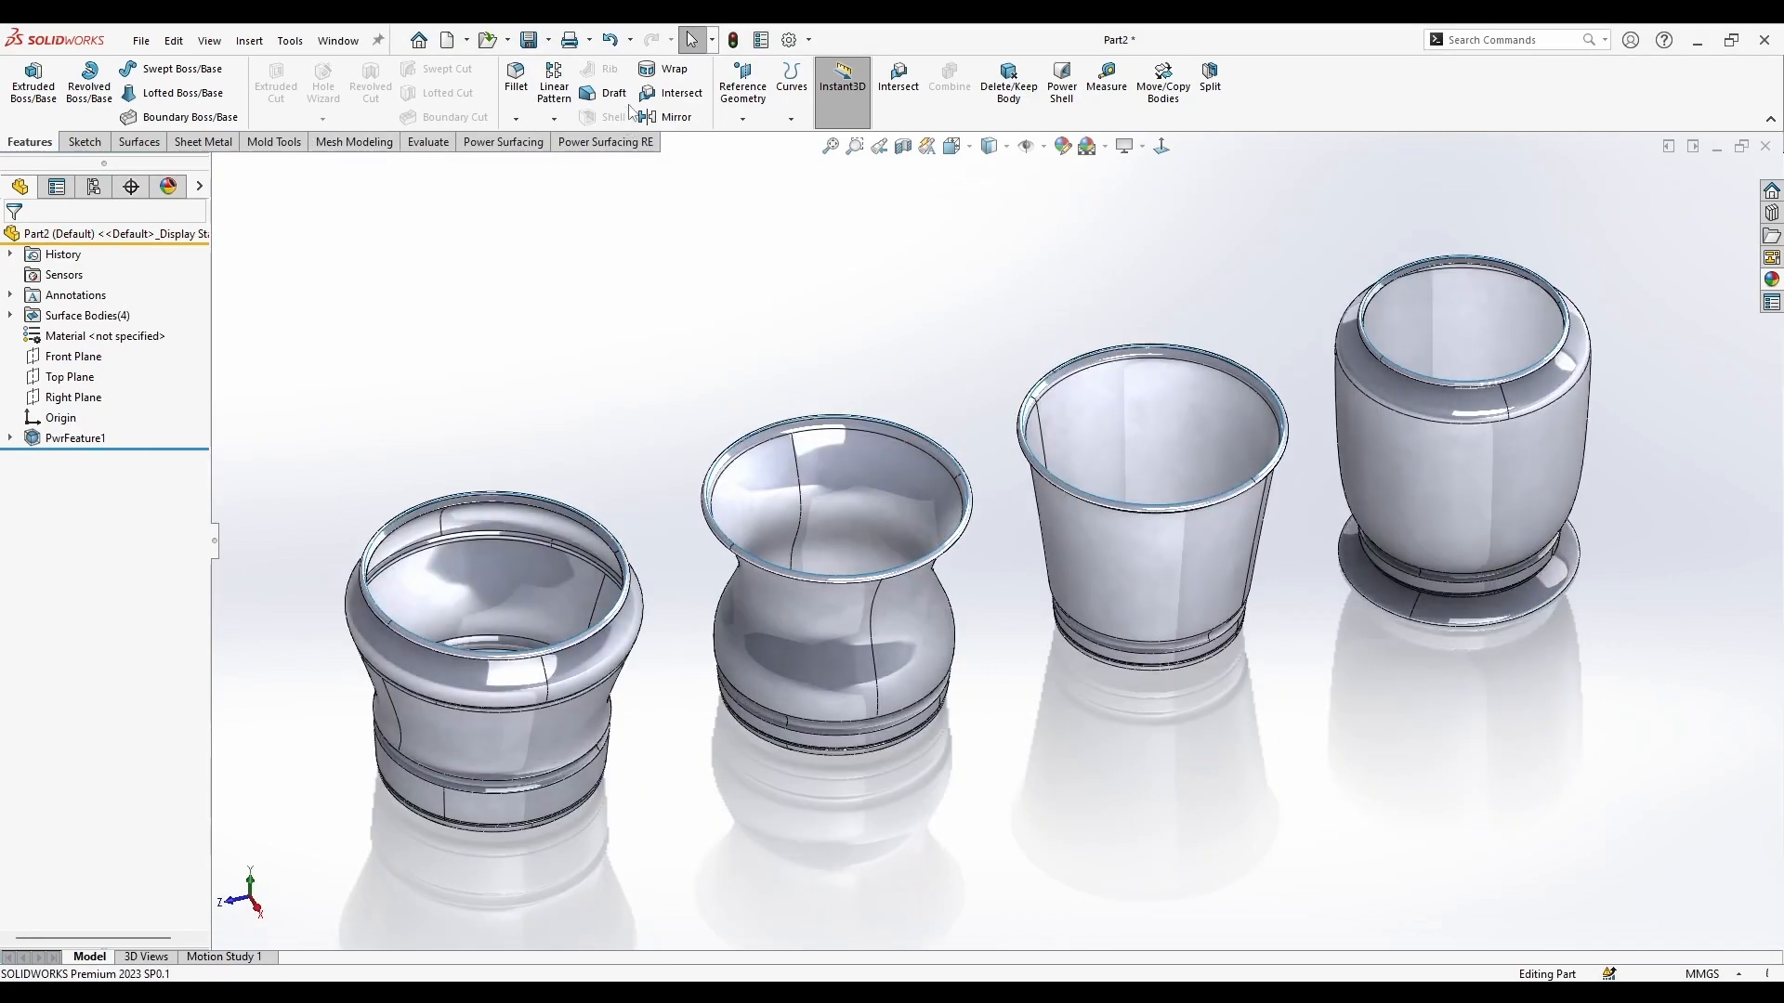
Step: Try to thicken the tapered pot's surface body by 2 mm toward its outer side
left_click(136, 142)
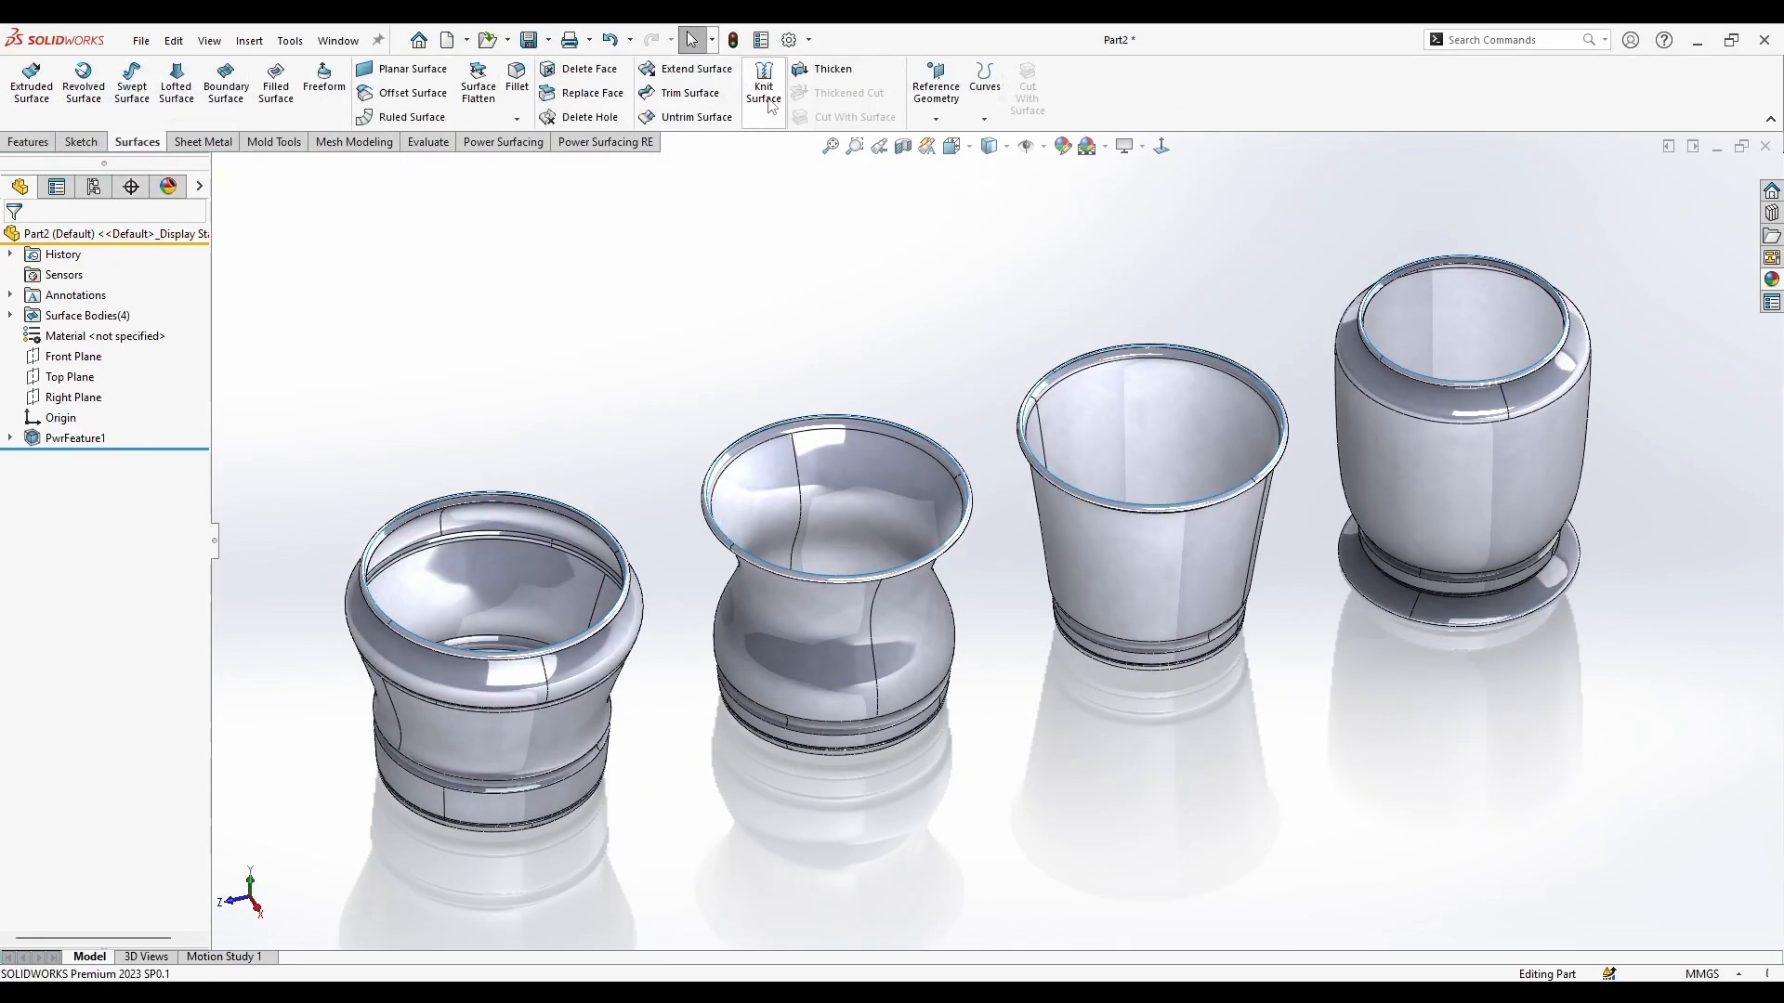
left_click(852, 71)
left_click(1245, 497)
scroll(1245, 497, "down", 2)
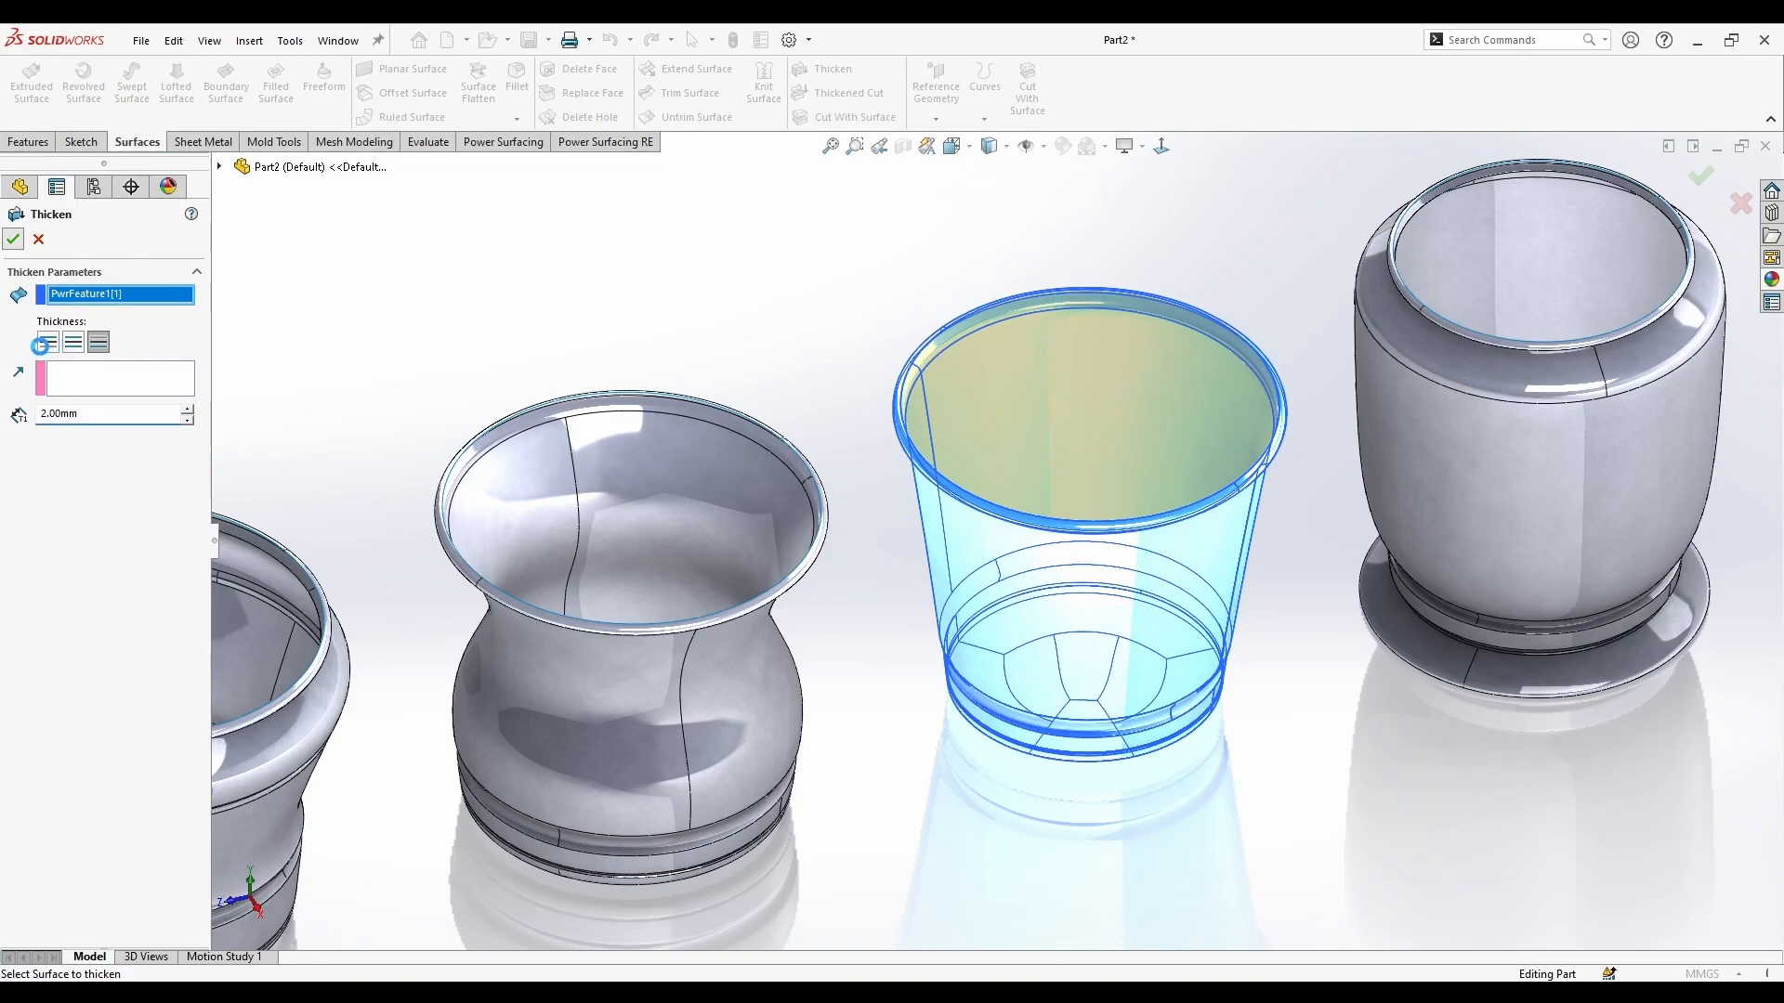
left_click(44, 342)
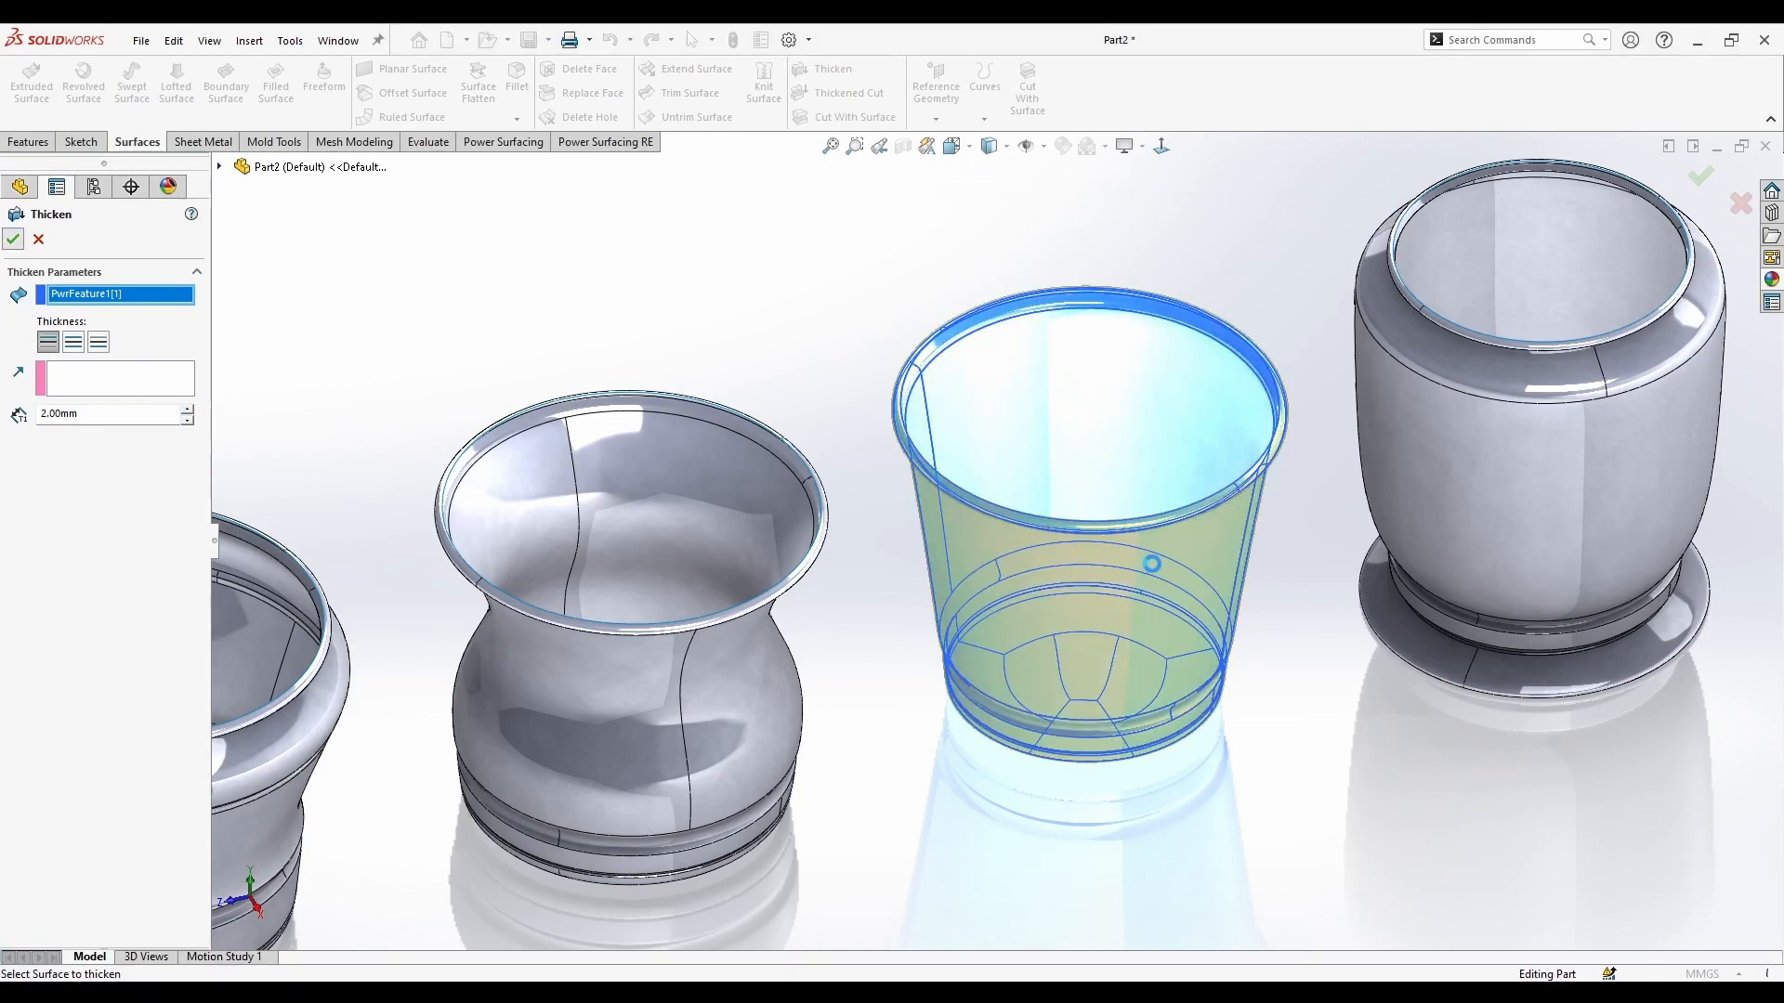
scroll(1306, 713, "down", 3)
middle_click_drag(1168, 632, 1273, 297)
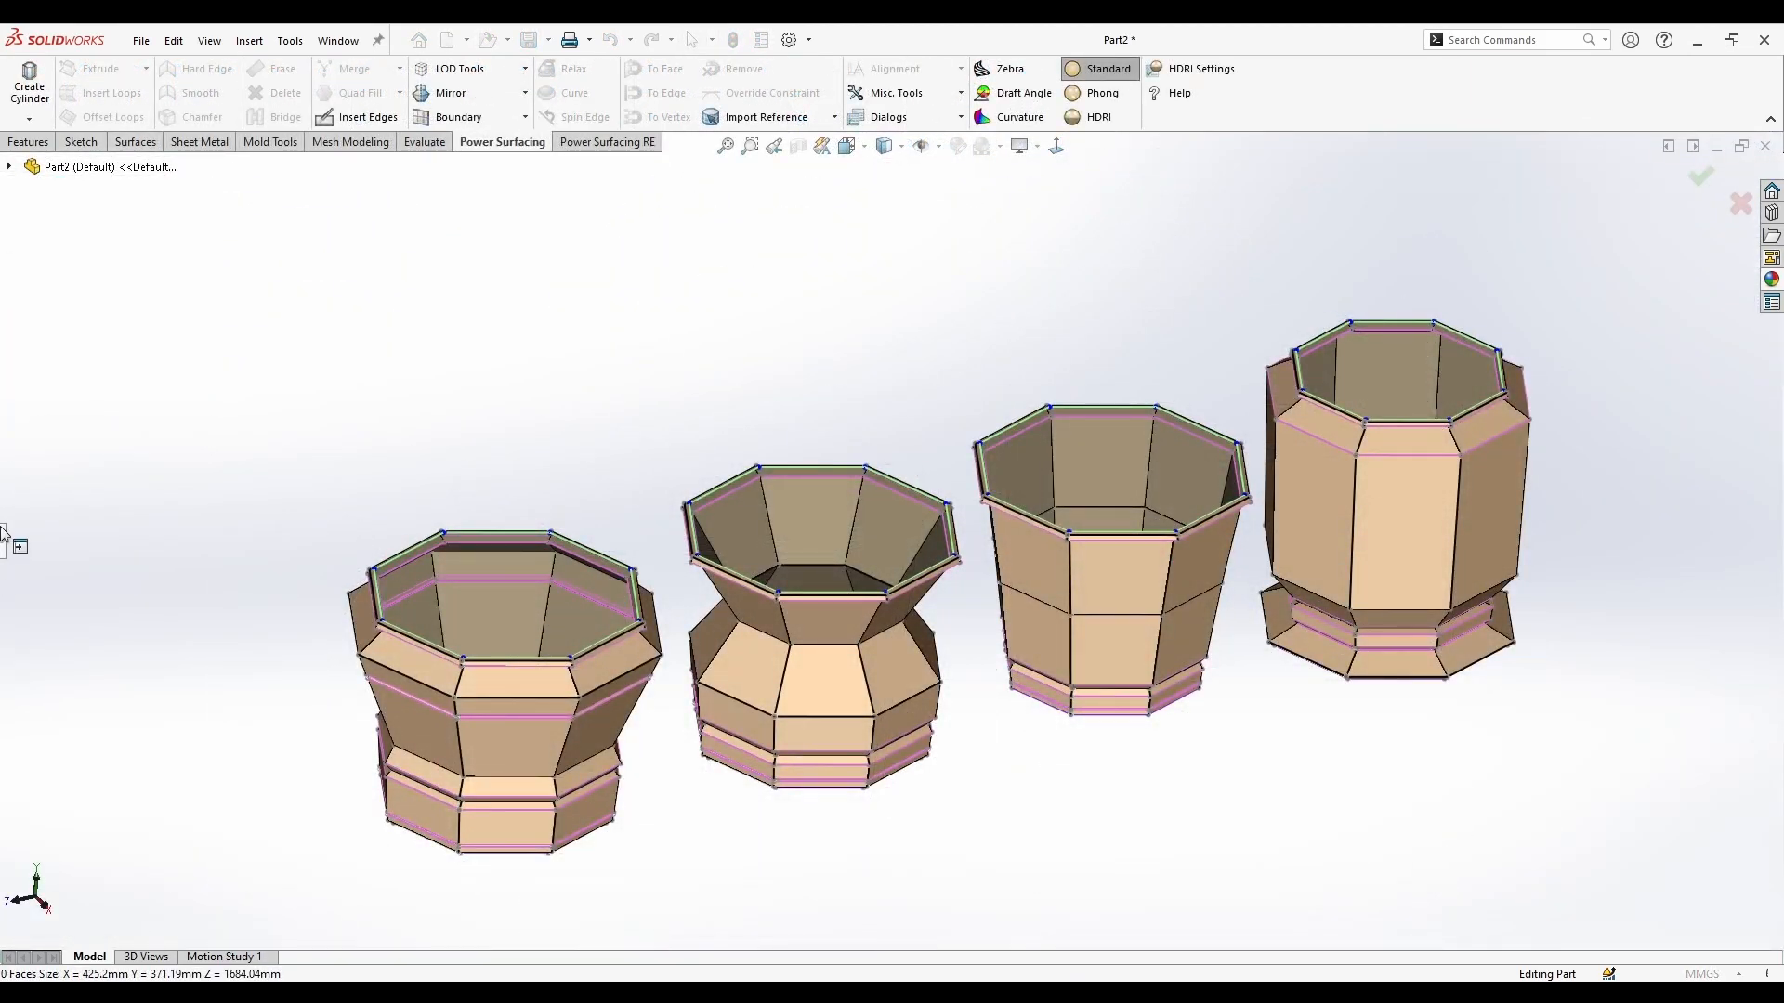
Step: Hide the other three pot meshes in the PowerFeature so that only the flared-foot pot is shown
middle_click_drag(1421, 788, 1189, 810)
middle_click_drag(1402, 812, 1373, 650)
middle_click_drag(534, 732, 590, 812)
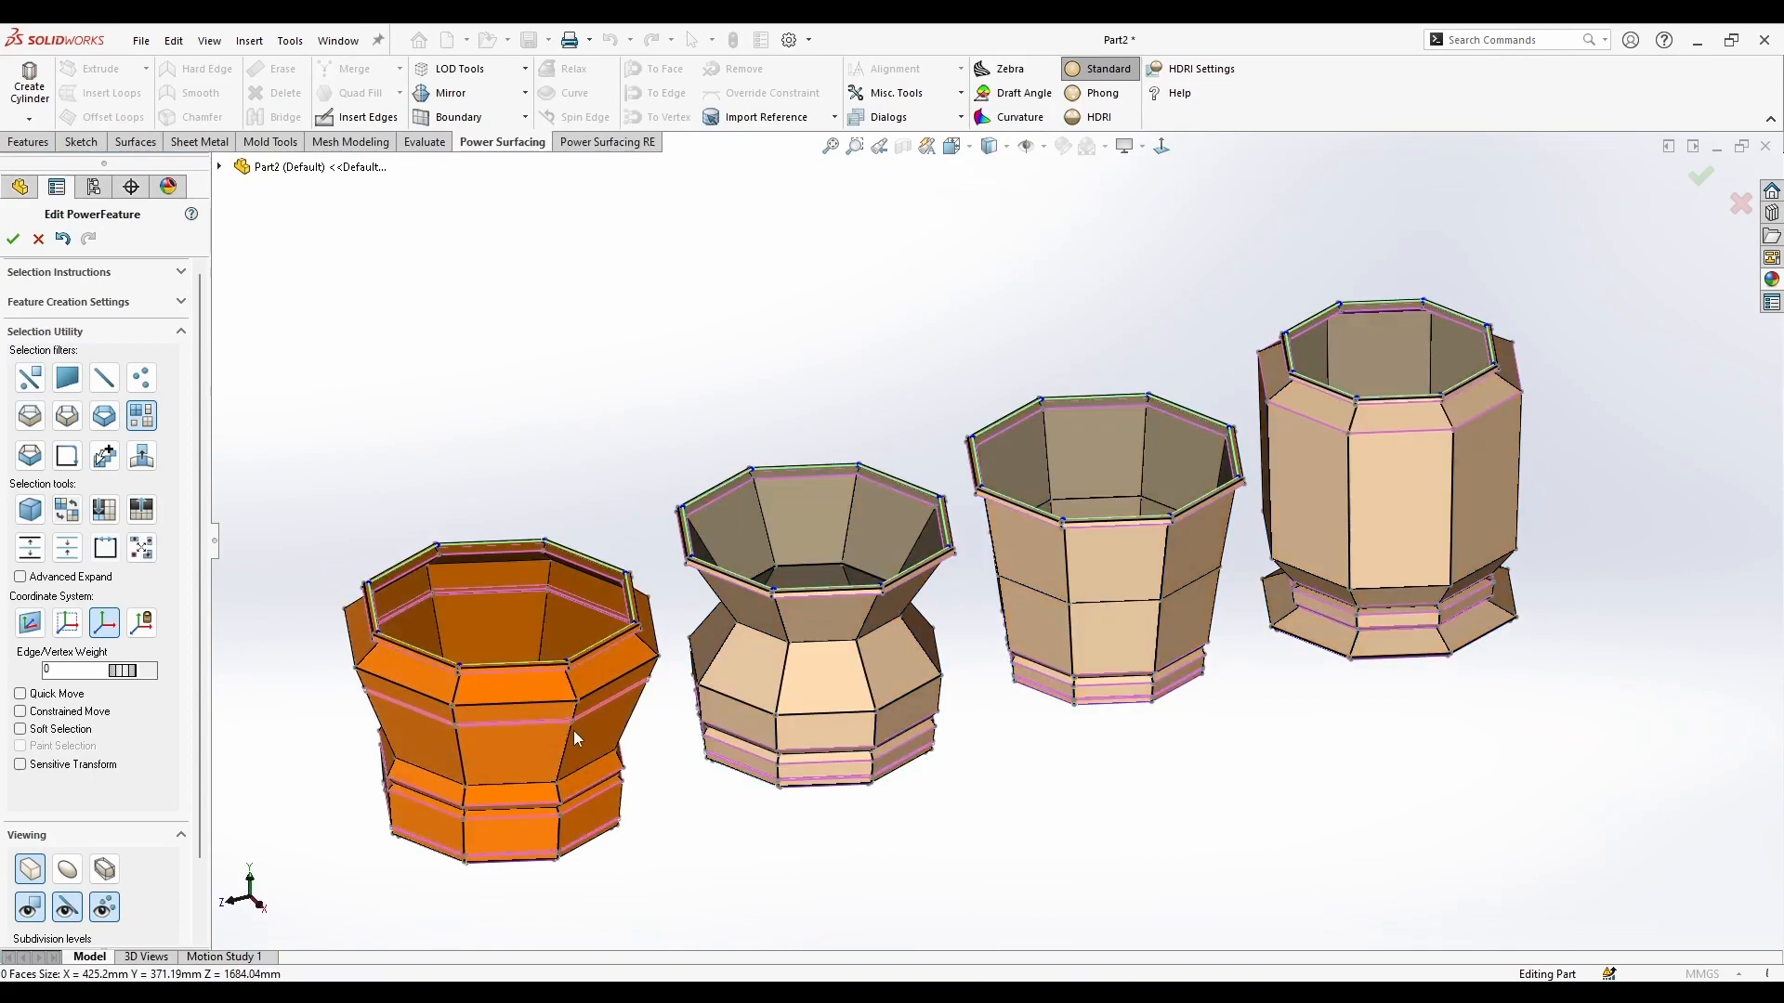
left_click(555, 700)
left_click(823, 650)
left_click(1090, 535)
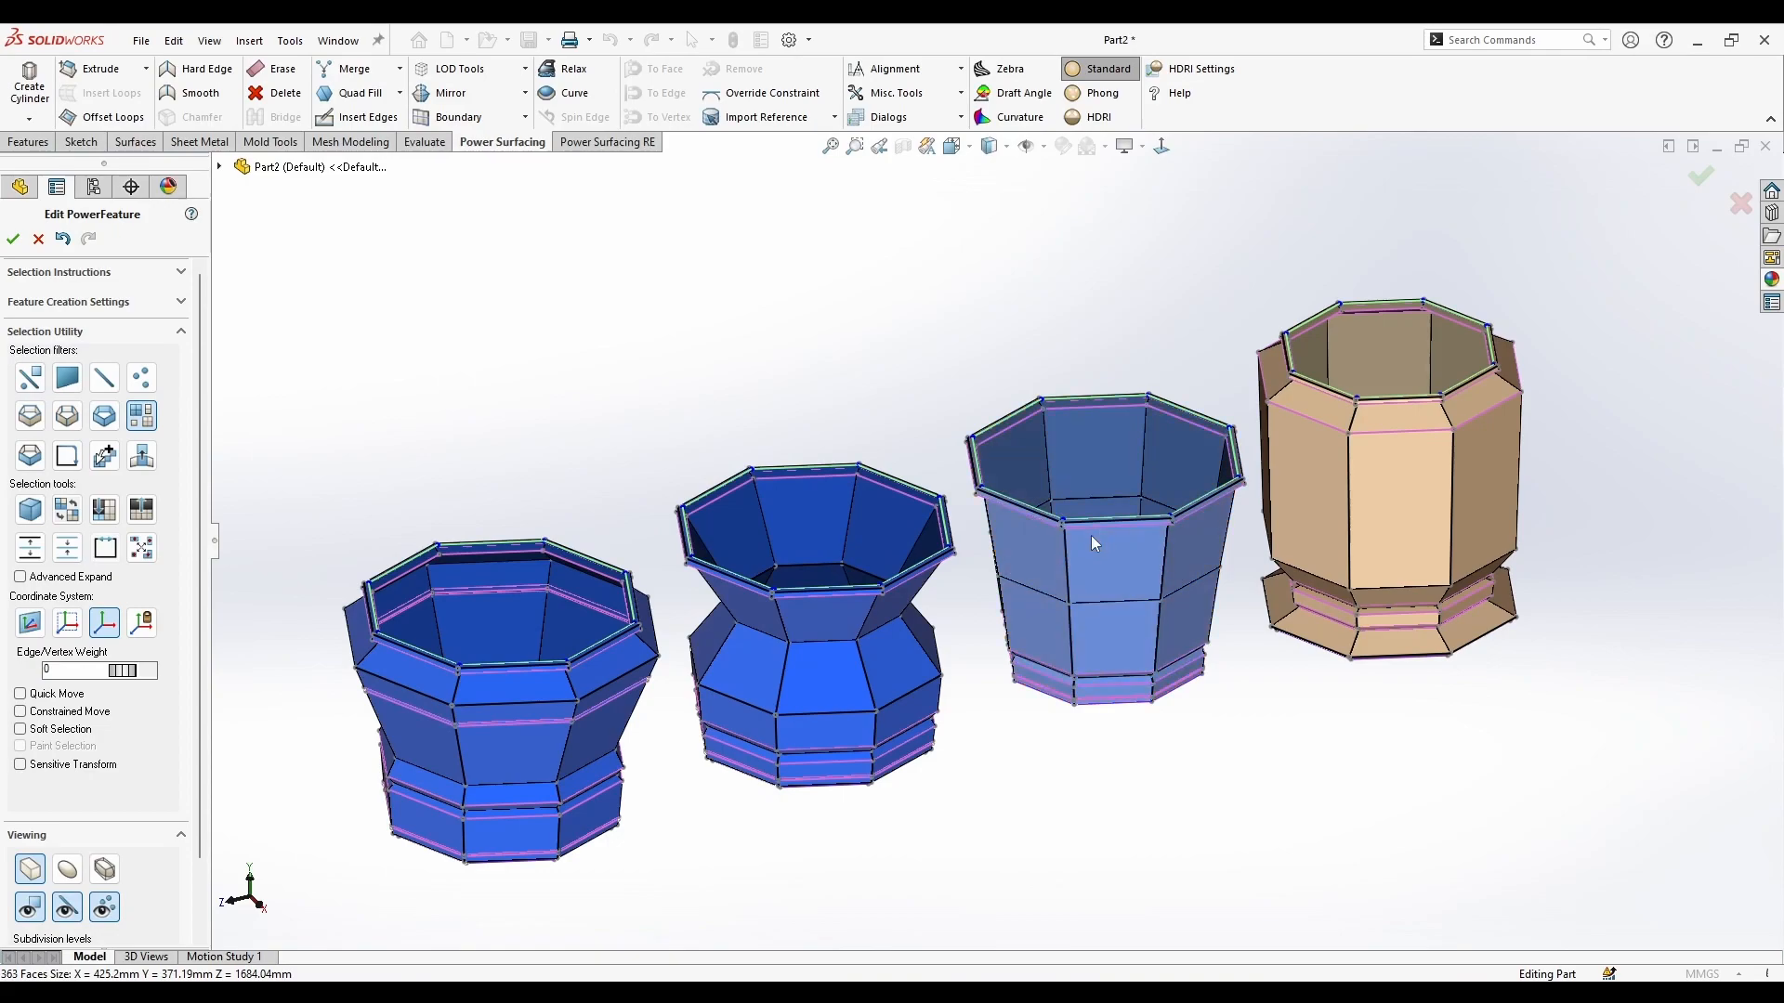
left_click(100, 513)
left_click(1570, 405)
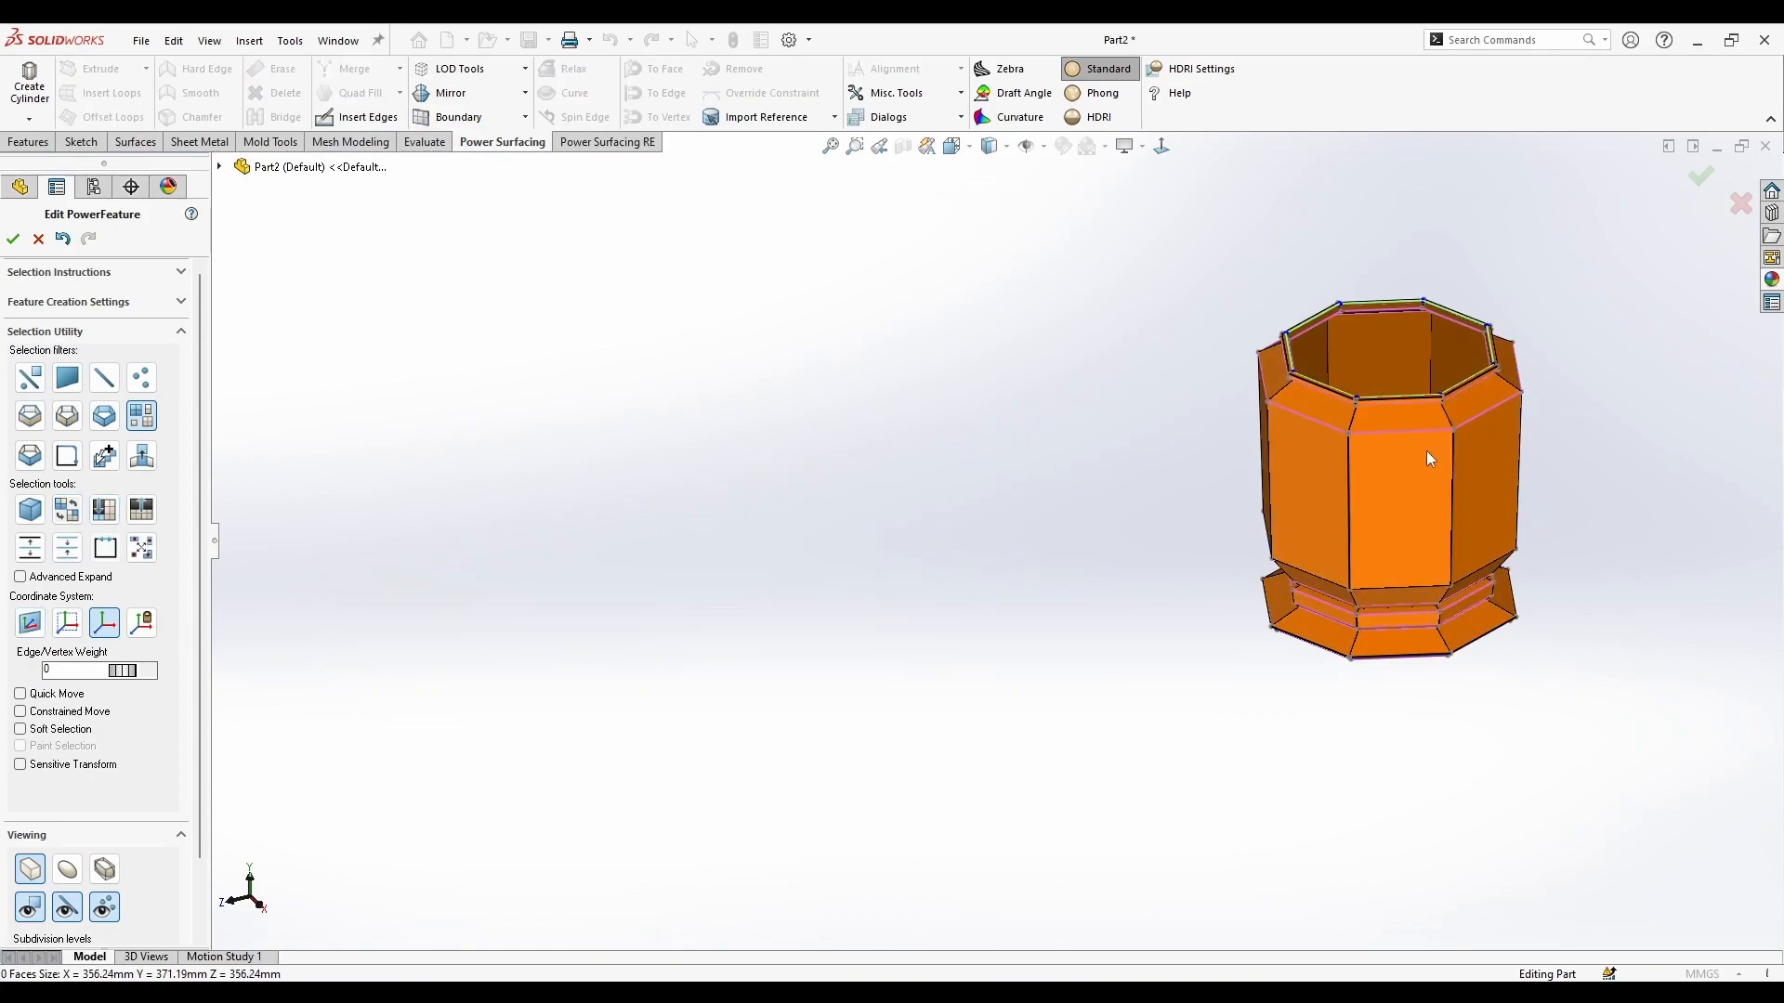
Step: Thicken the flared-foot pot's mesh by 2 mm in Power Surfacing
left_click(1425, 450)
key("f")
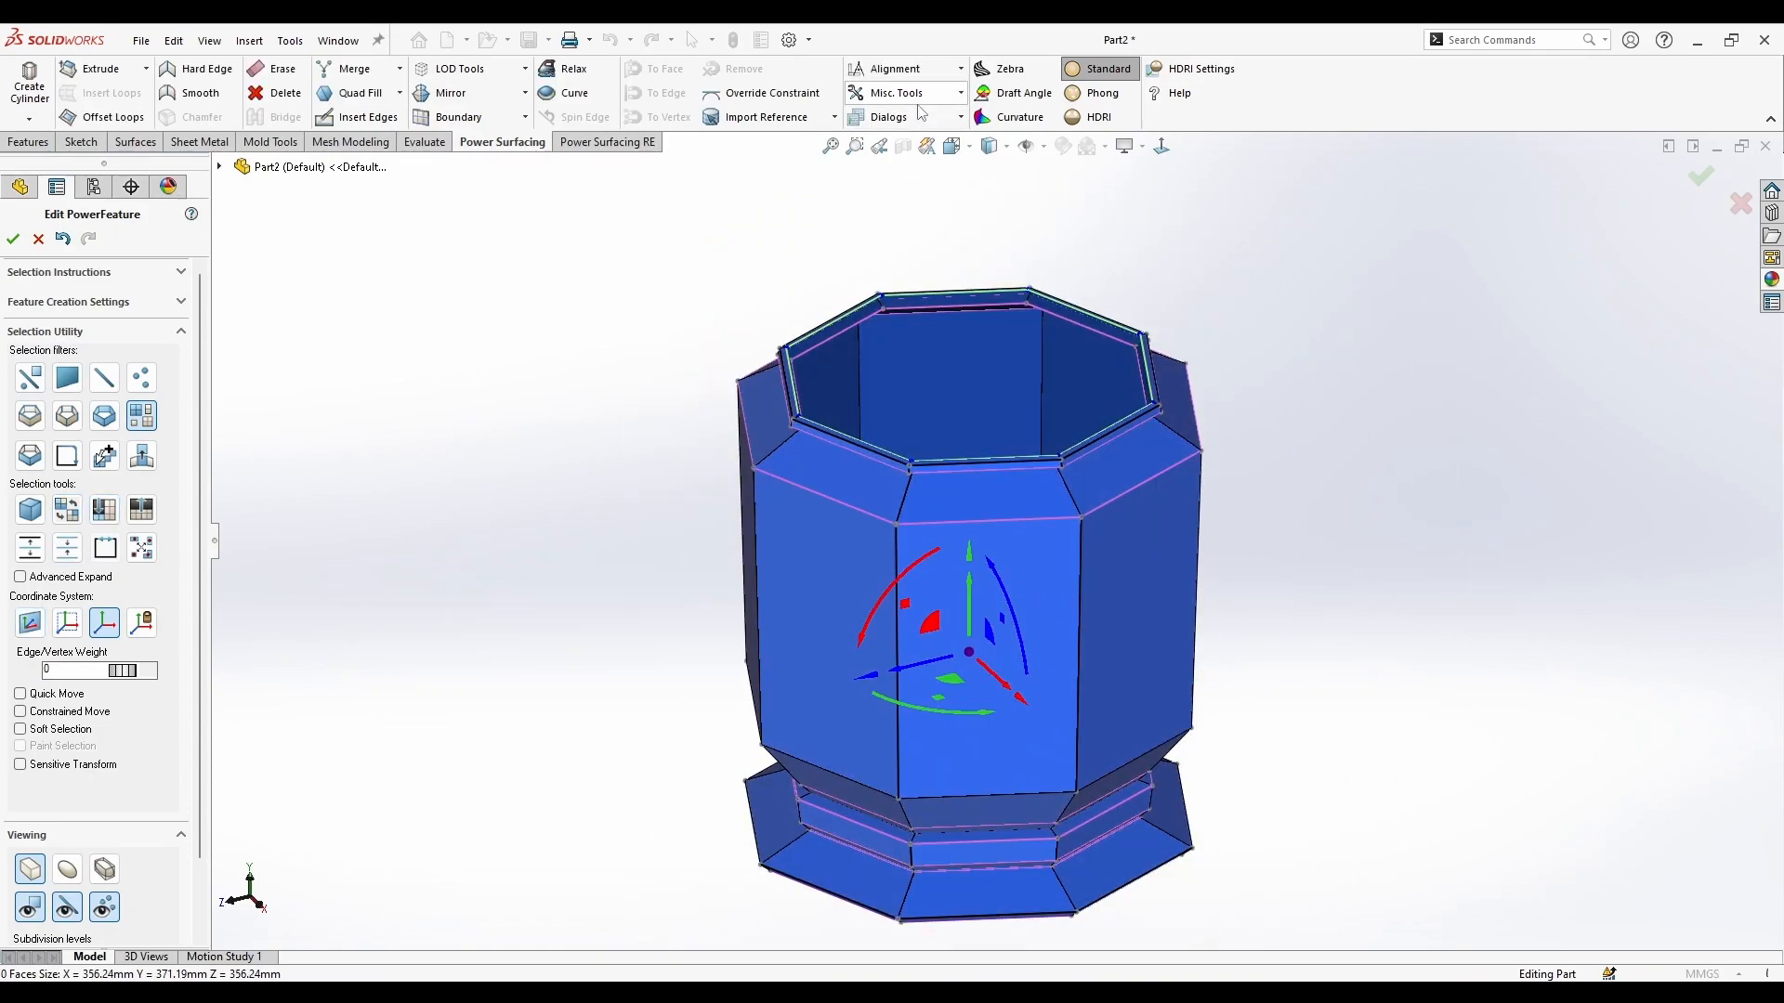
left_click(960, 93)
left_click(918, 230)
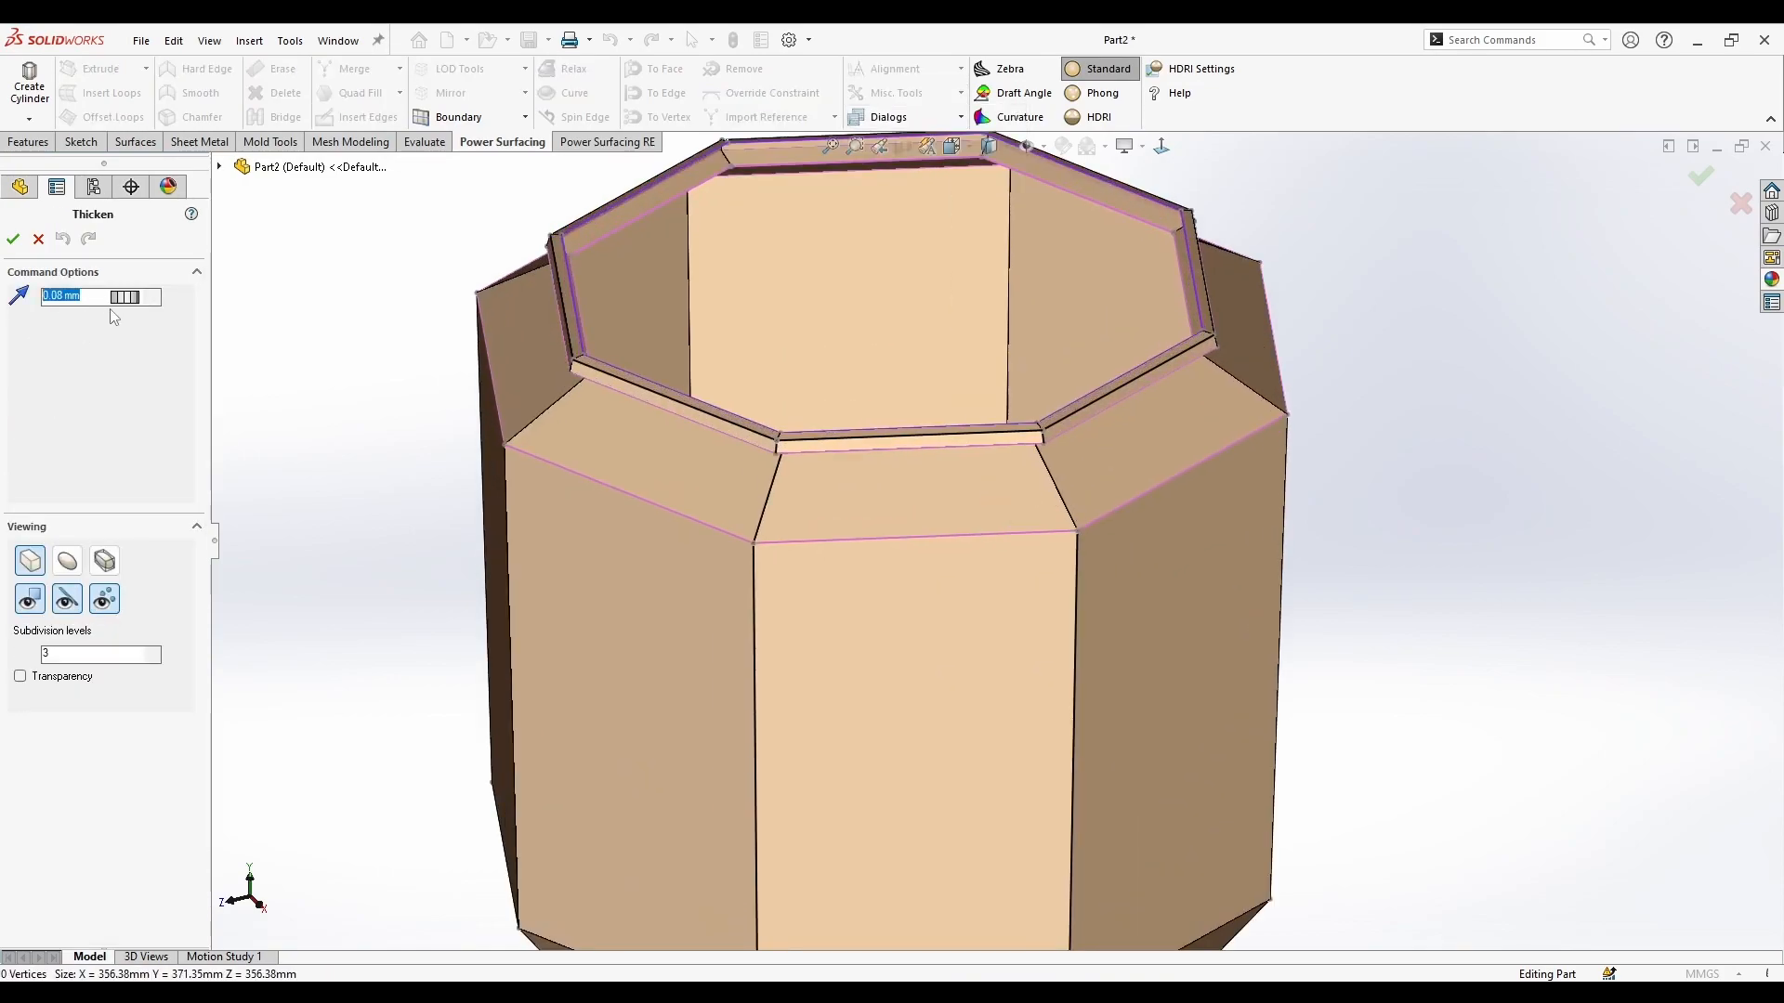
key("Return")
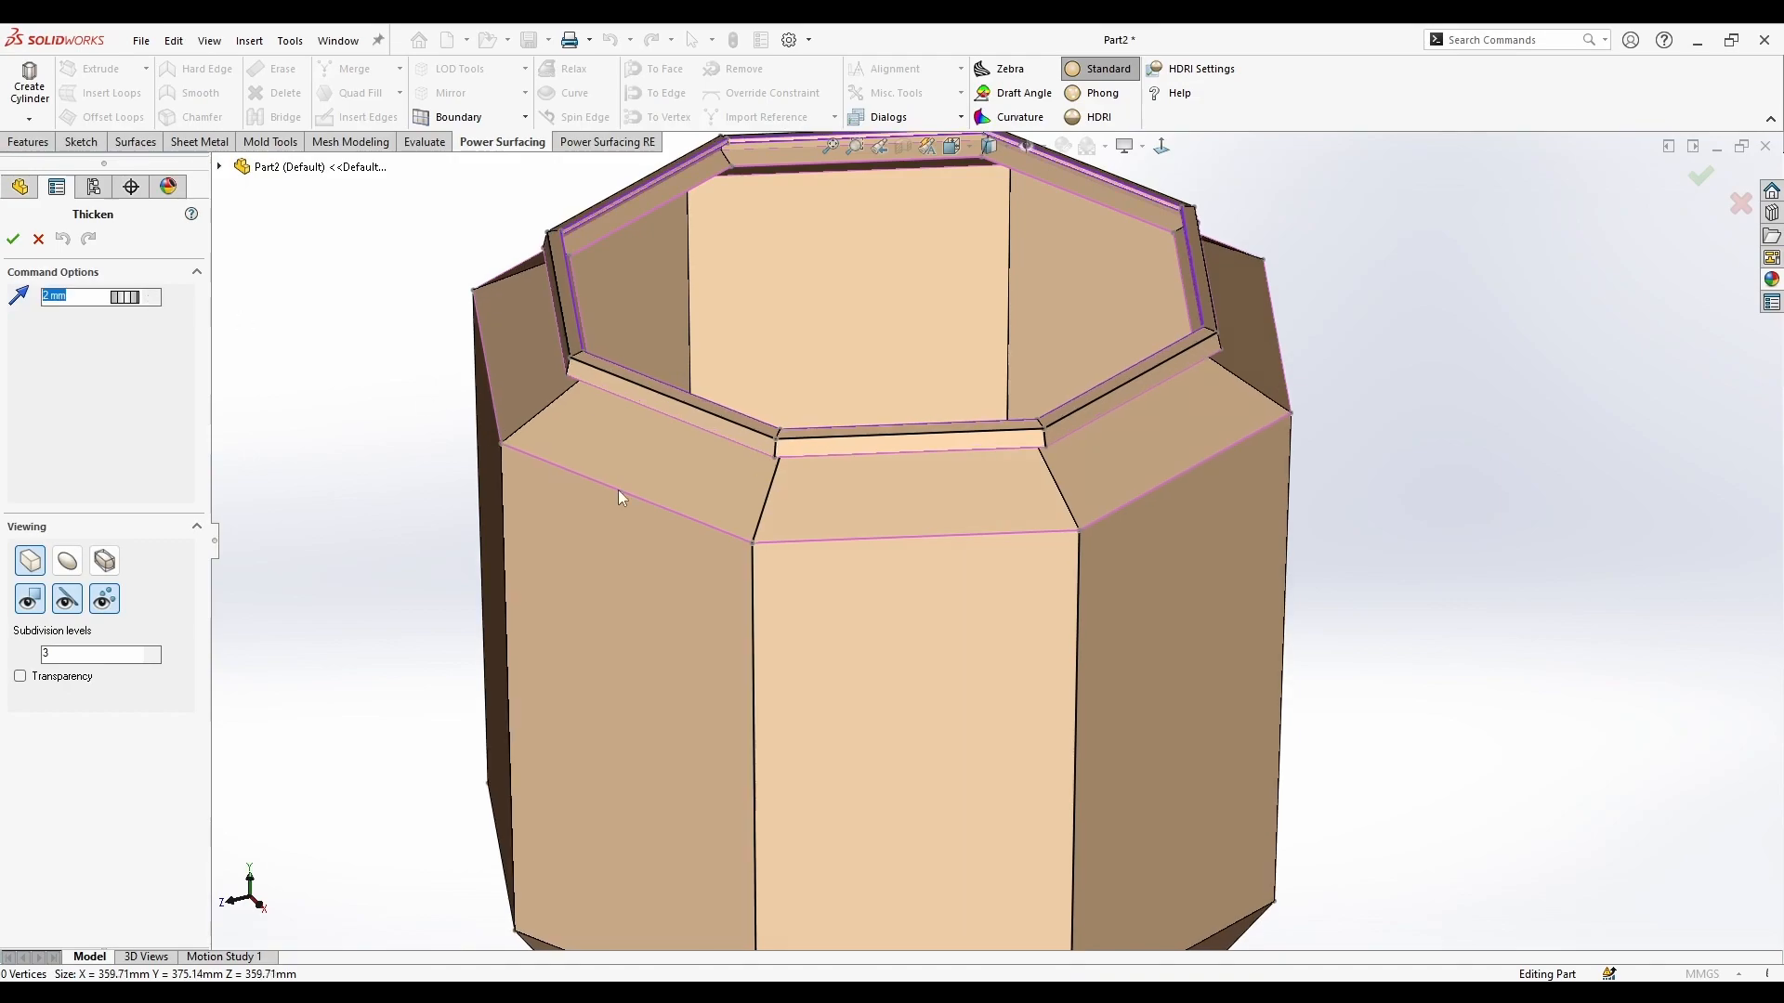
left_click(13, 240)
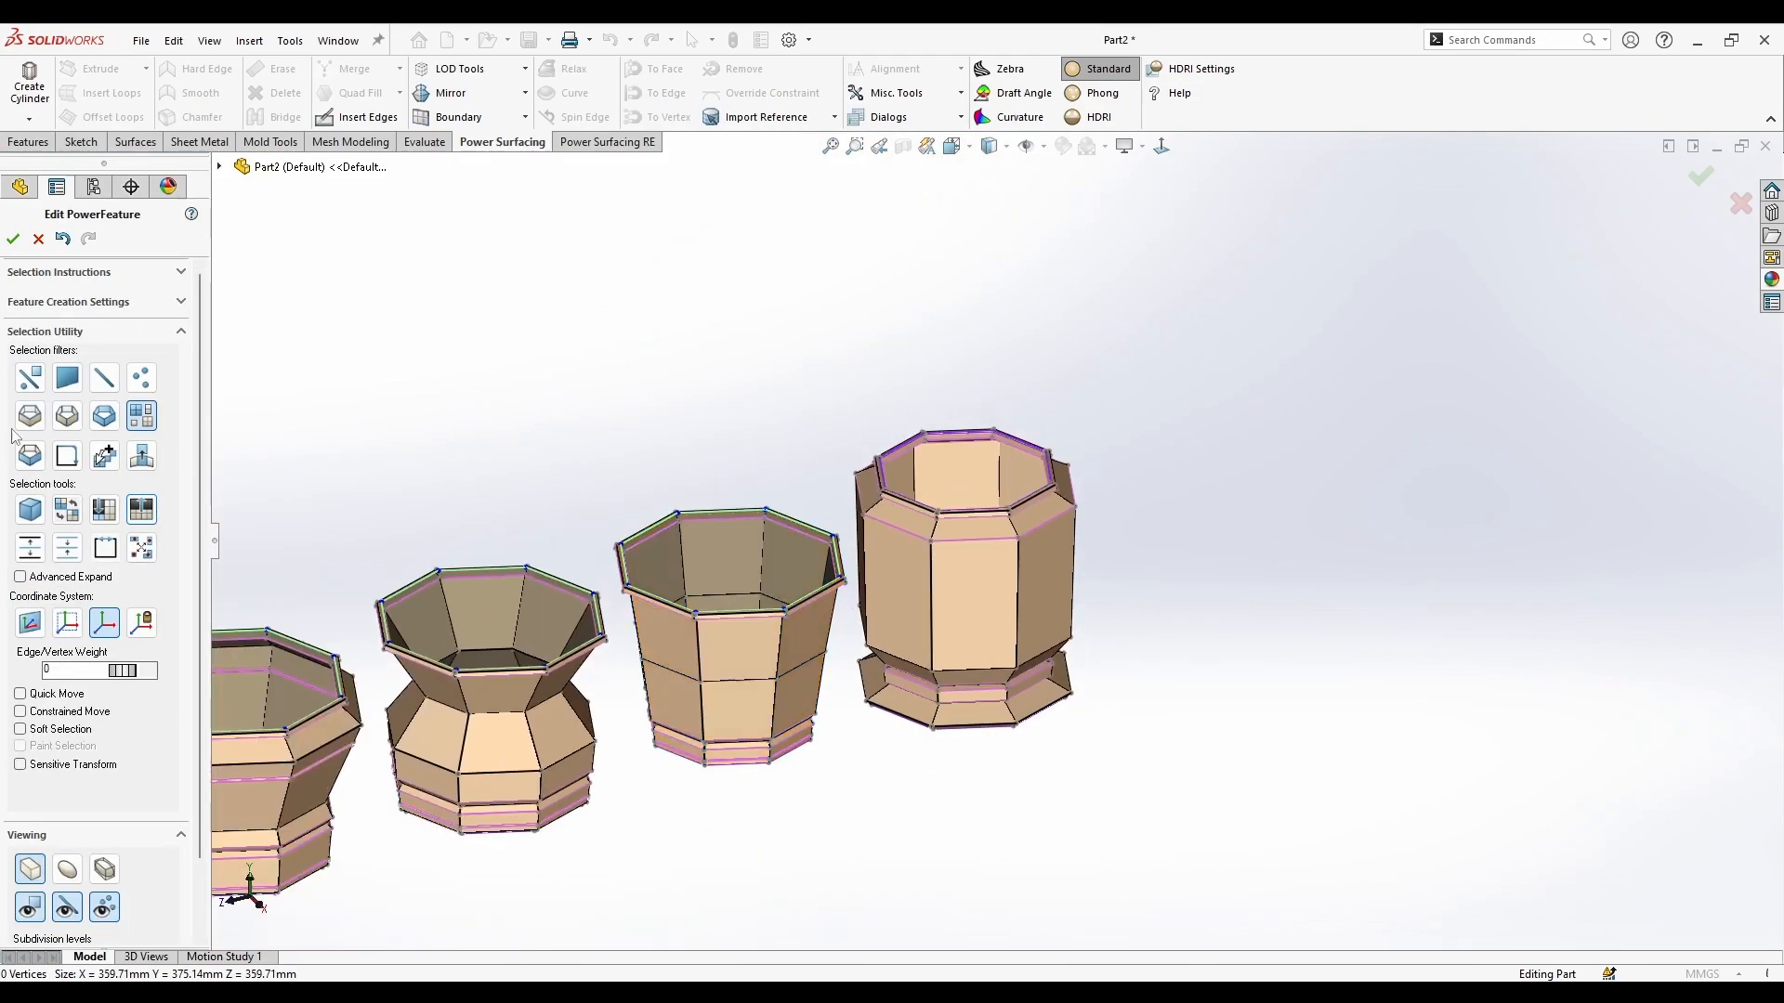
Step: Isolate the tapered pot by hiding the flared-foot pot and the two remaining pot meshes
left_click(912, 531)
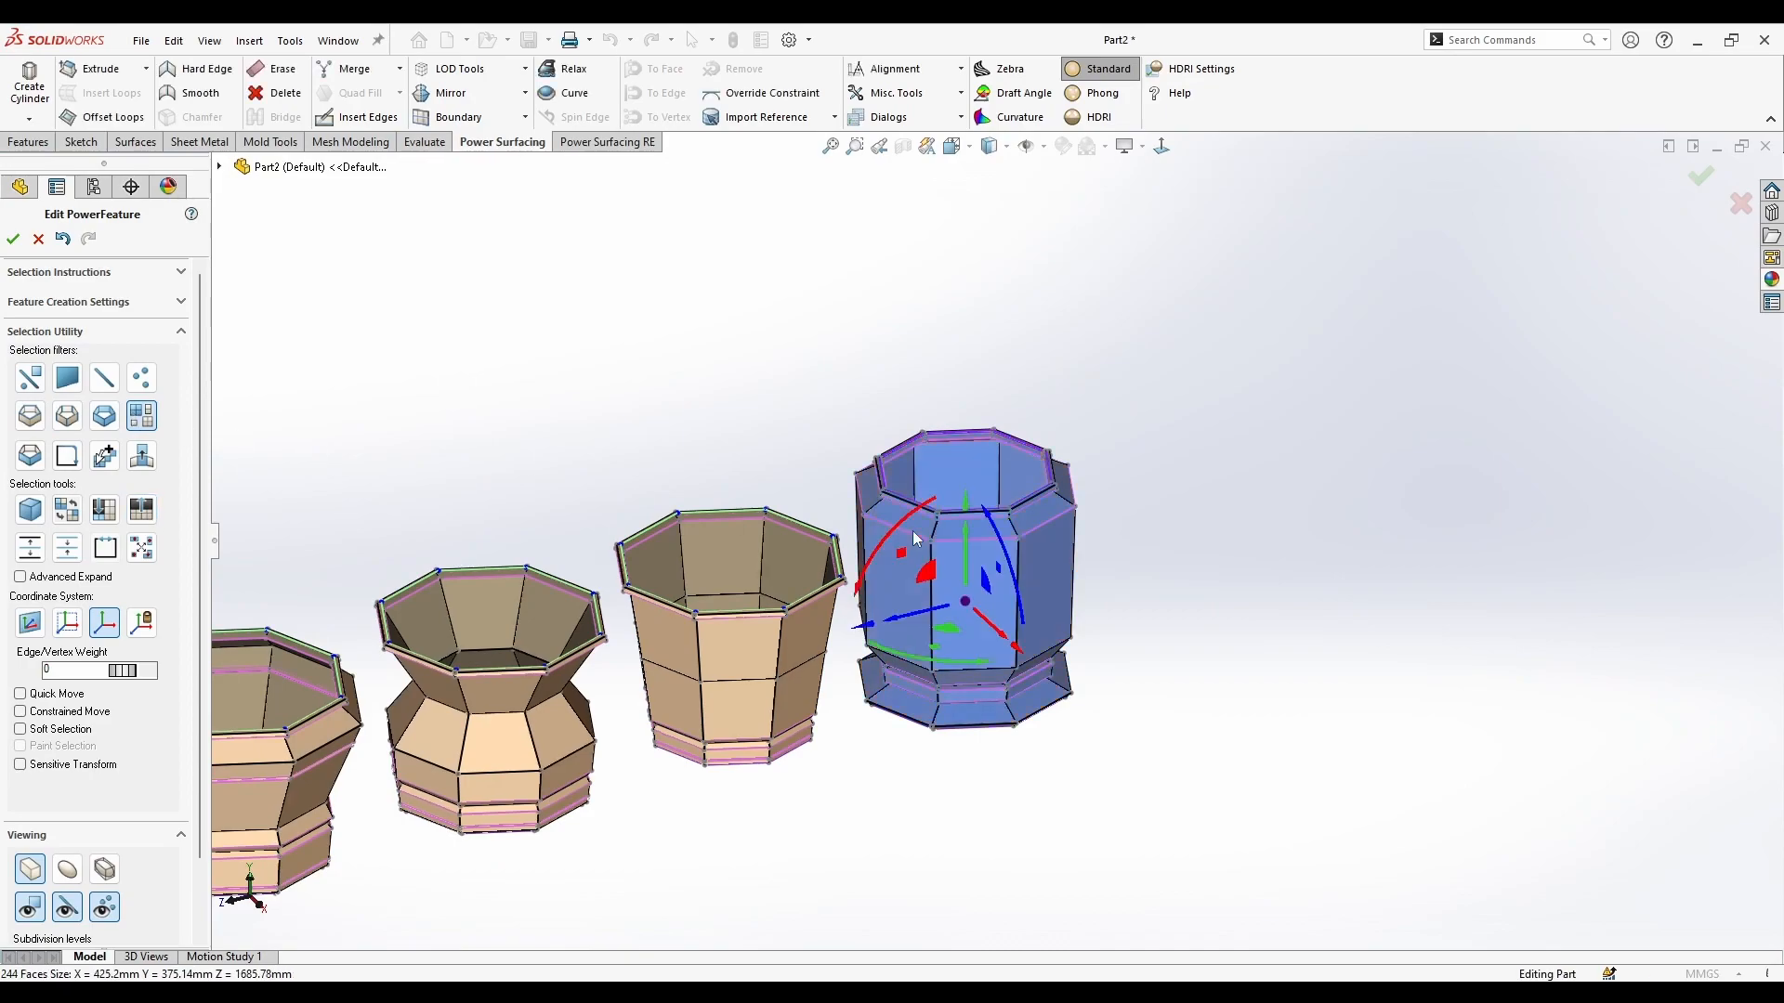
left_click(115, 520)
scroll(624, 604, "down", 3)
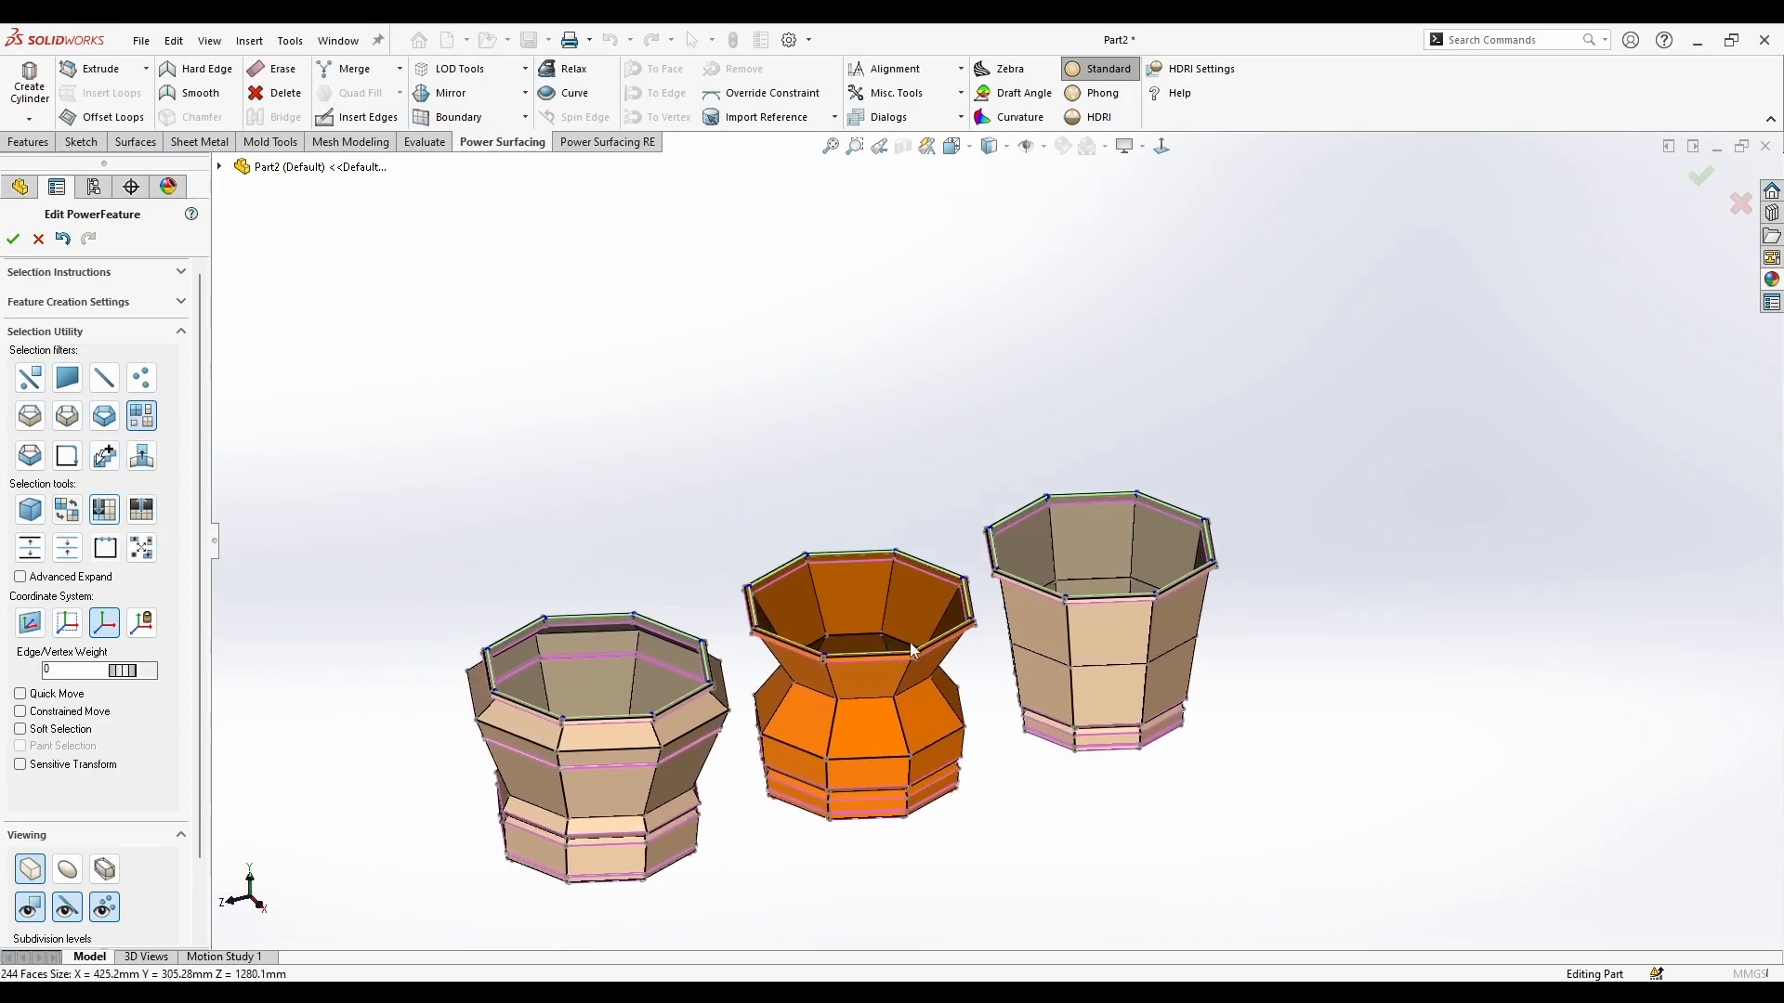
scroll(1123, 648, "down", 3)
left_click(1122, 649)
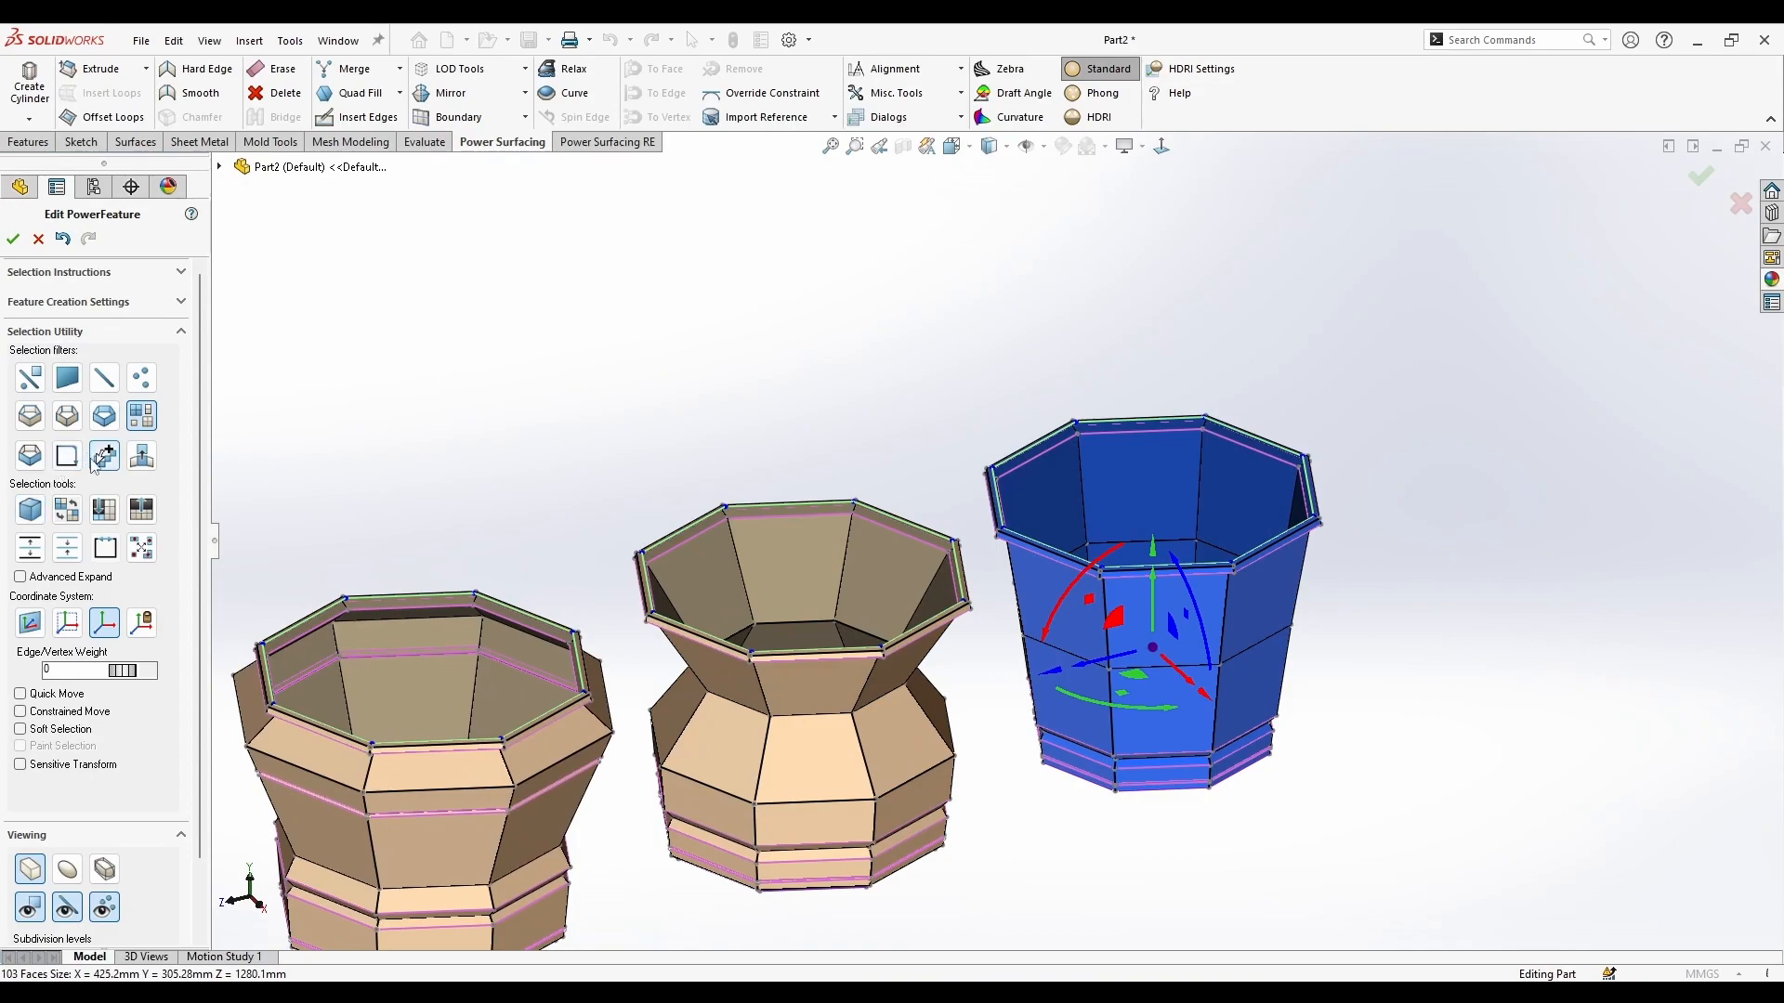
left_click(78, 522)
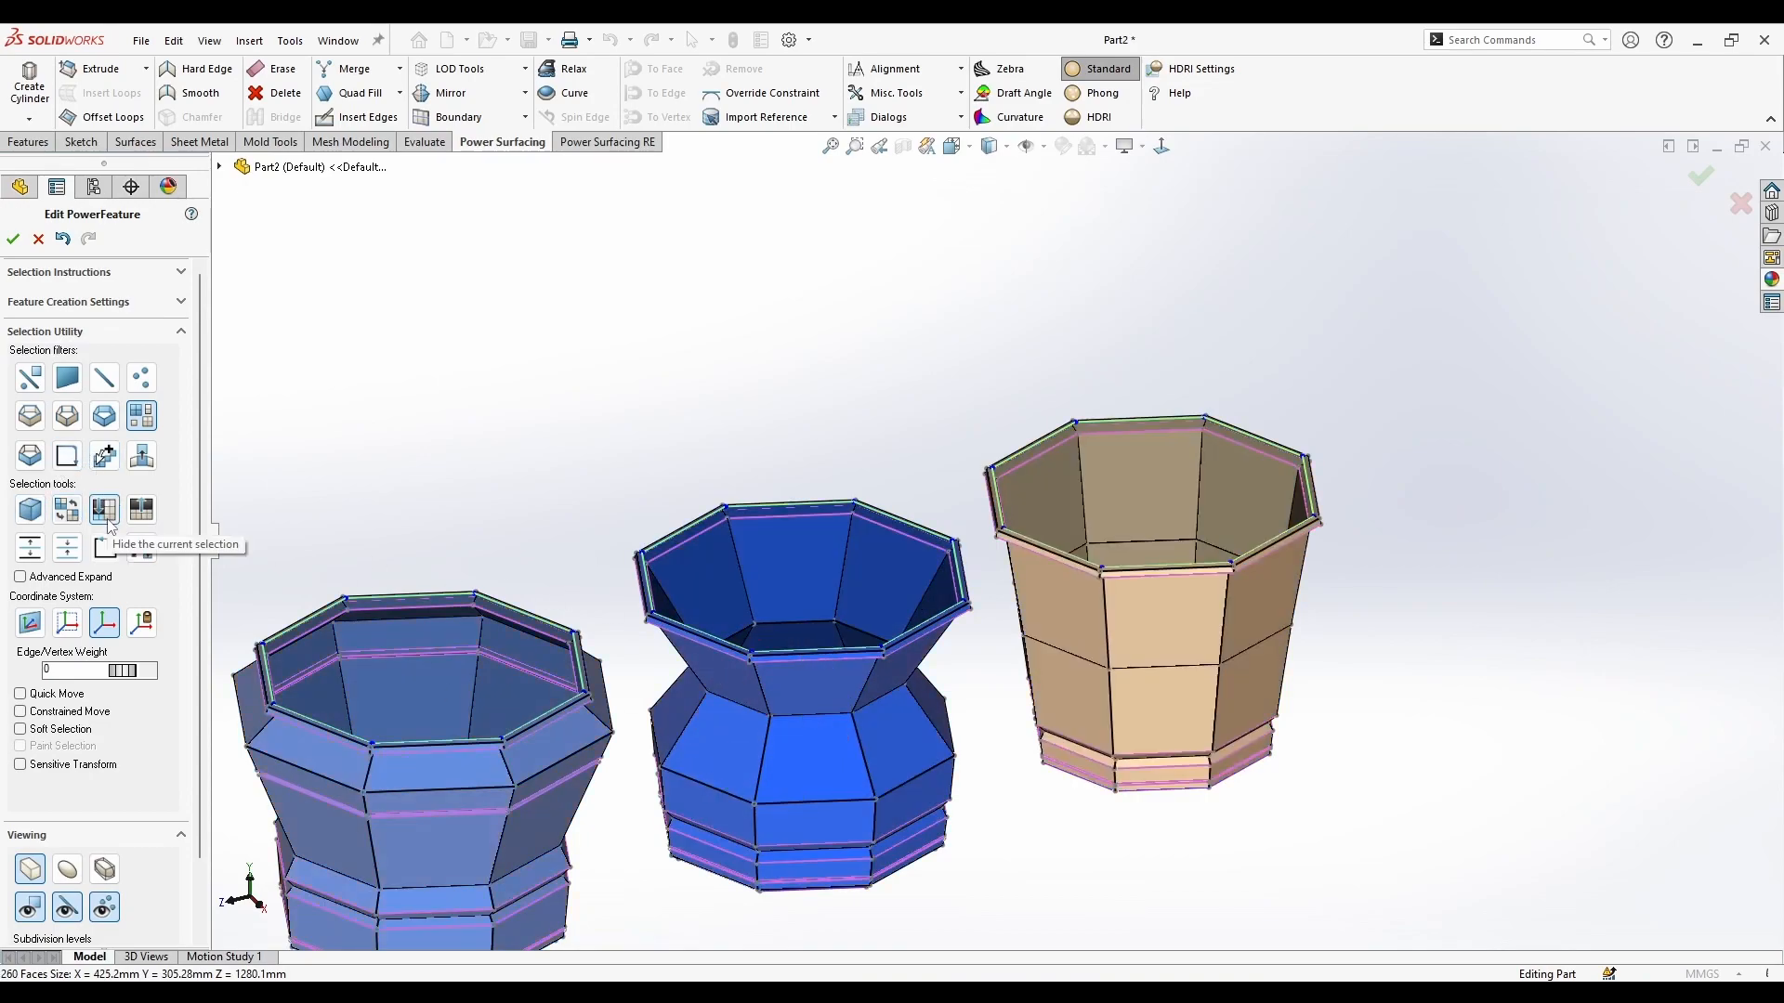
left_click(108, 521)
Step: Apply the Power Surfacing Thicken command to the whole tapered pot mesh
left_click(1162, 610)
scroll(1208, 595, "down", 3)
scroll(1245, 583, "up", 1)
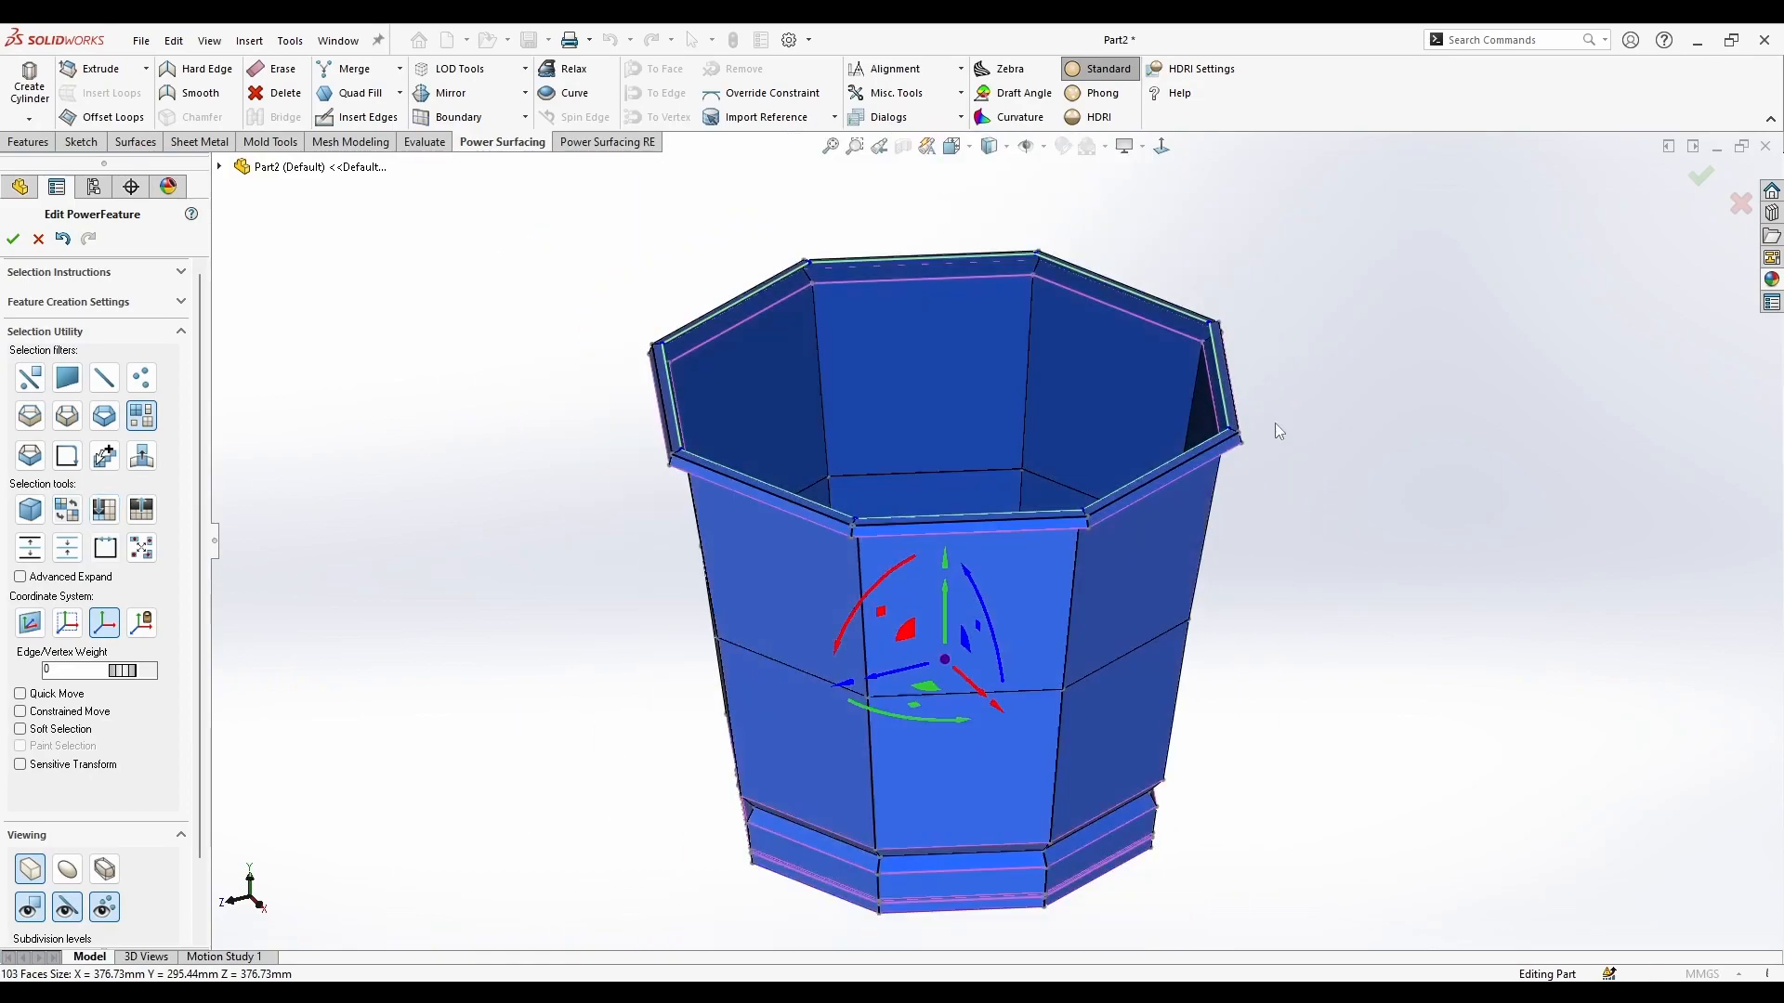
left_click(906, 94)
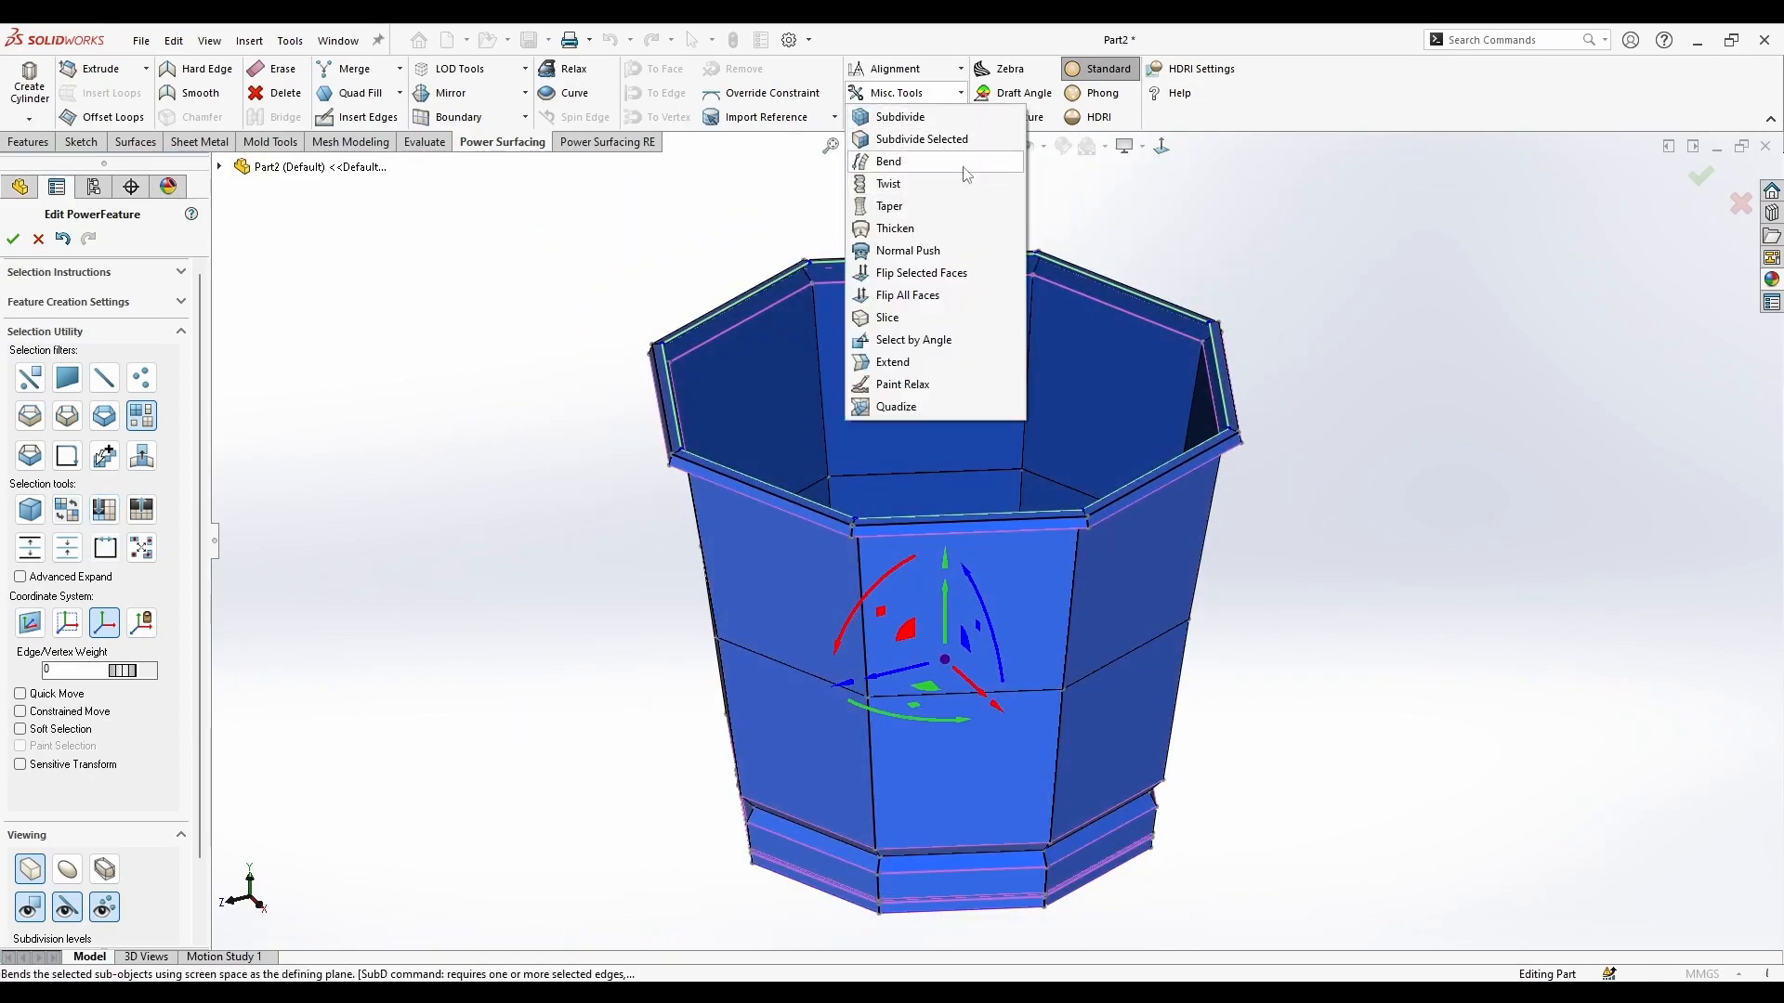
left_click(909, 231)
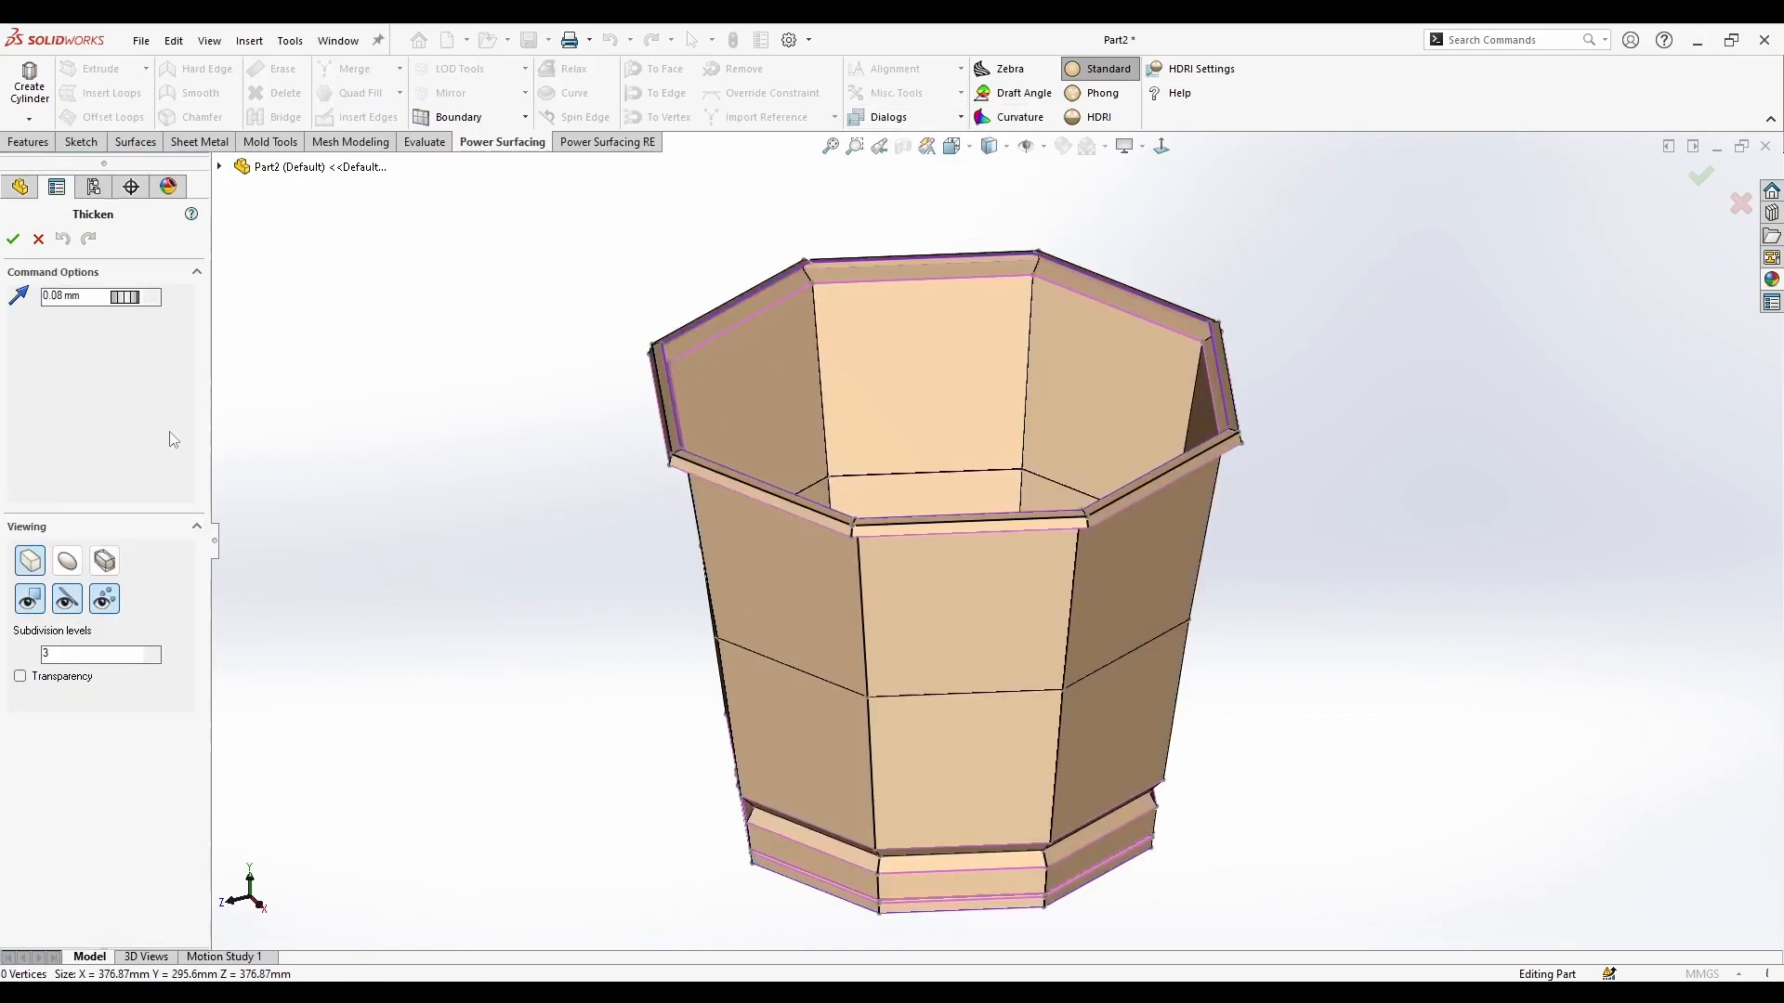
left_click(13, 238)
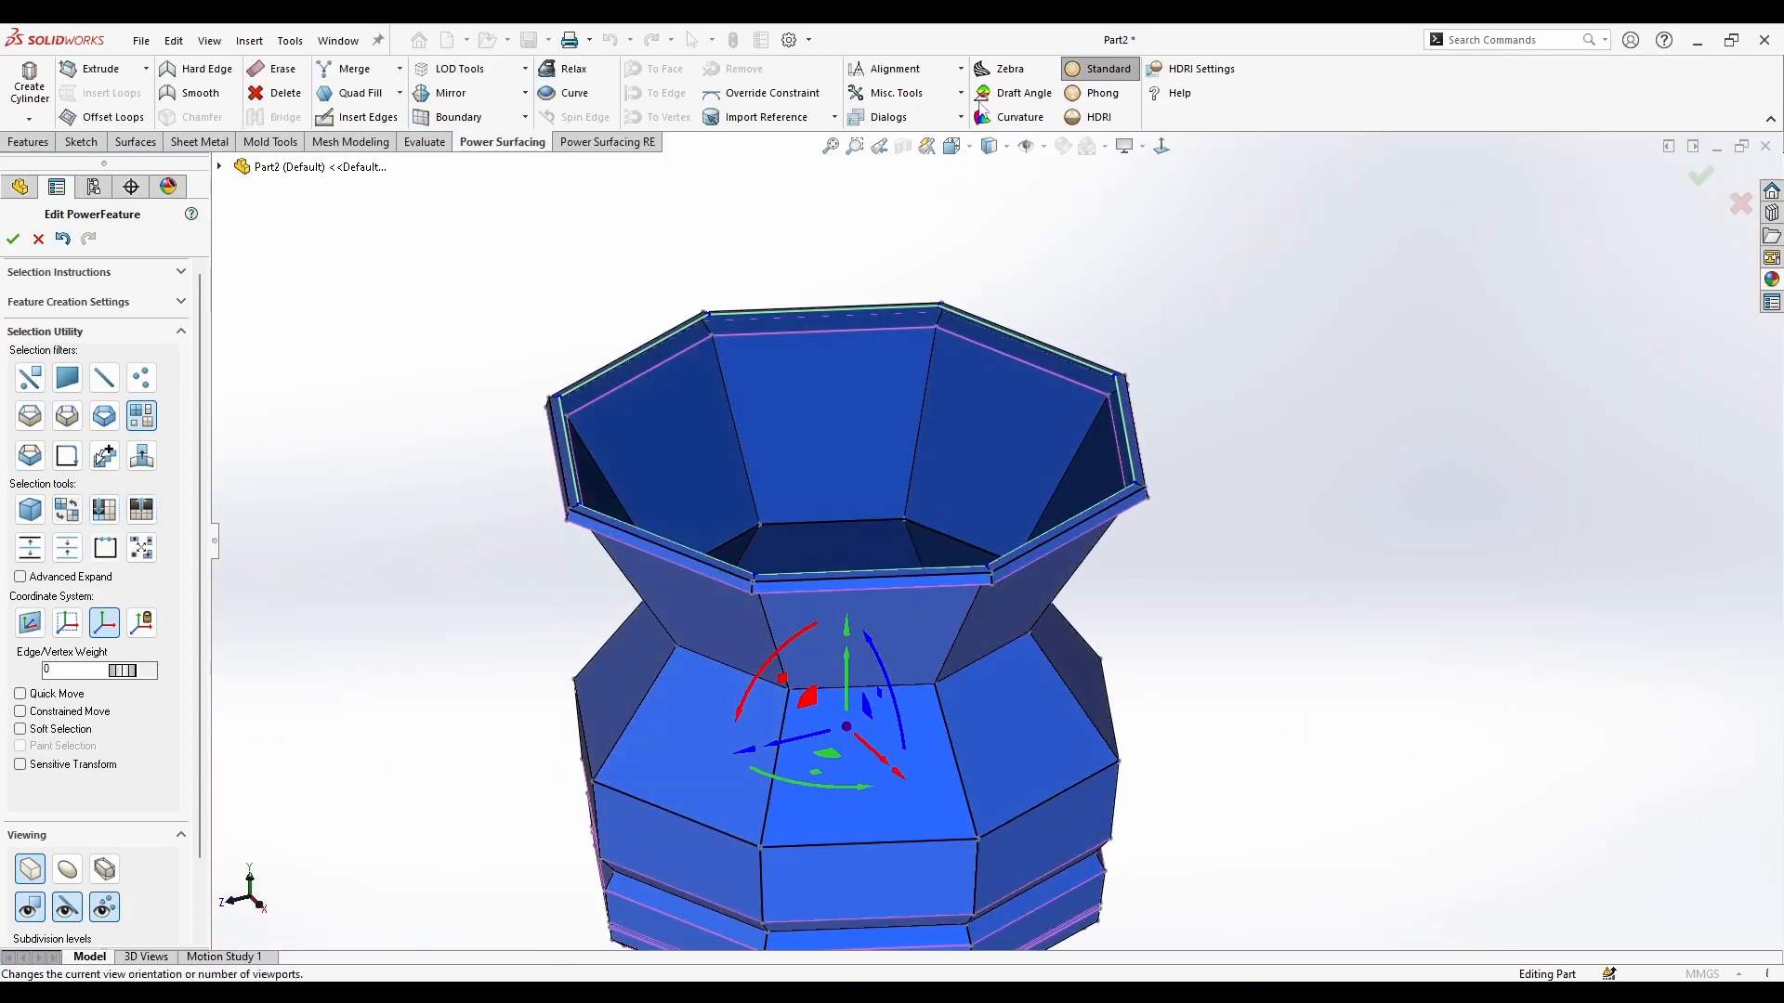
Step: Thicken the waisted pot's selected mesh by 2 mm
left_click(899, 118)
left_click(907, 94)
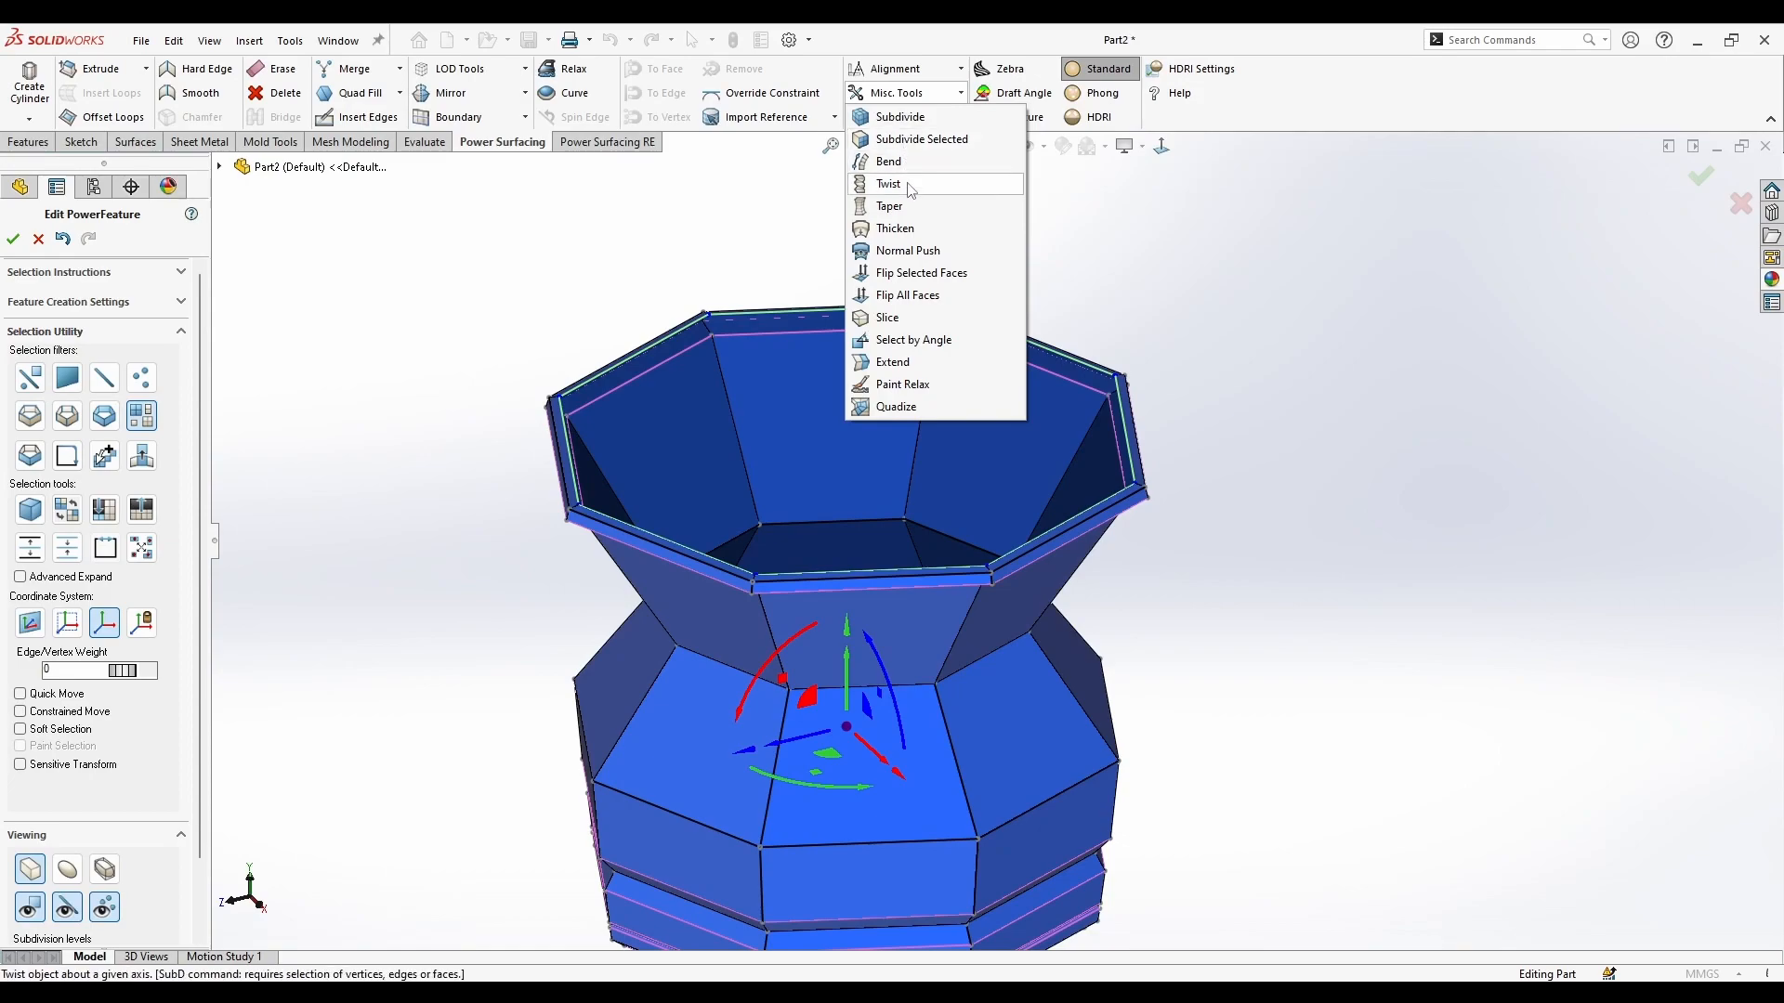
left_click(916, 230)
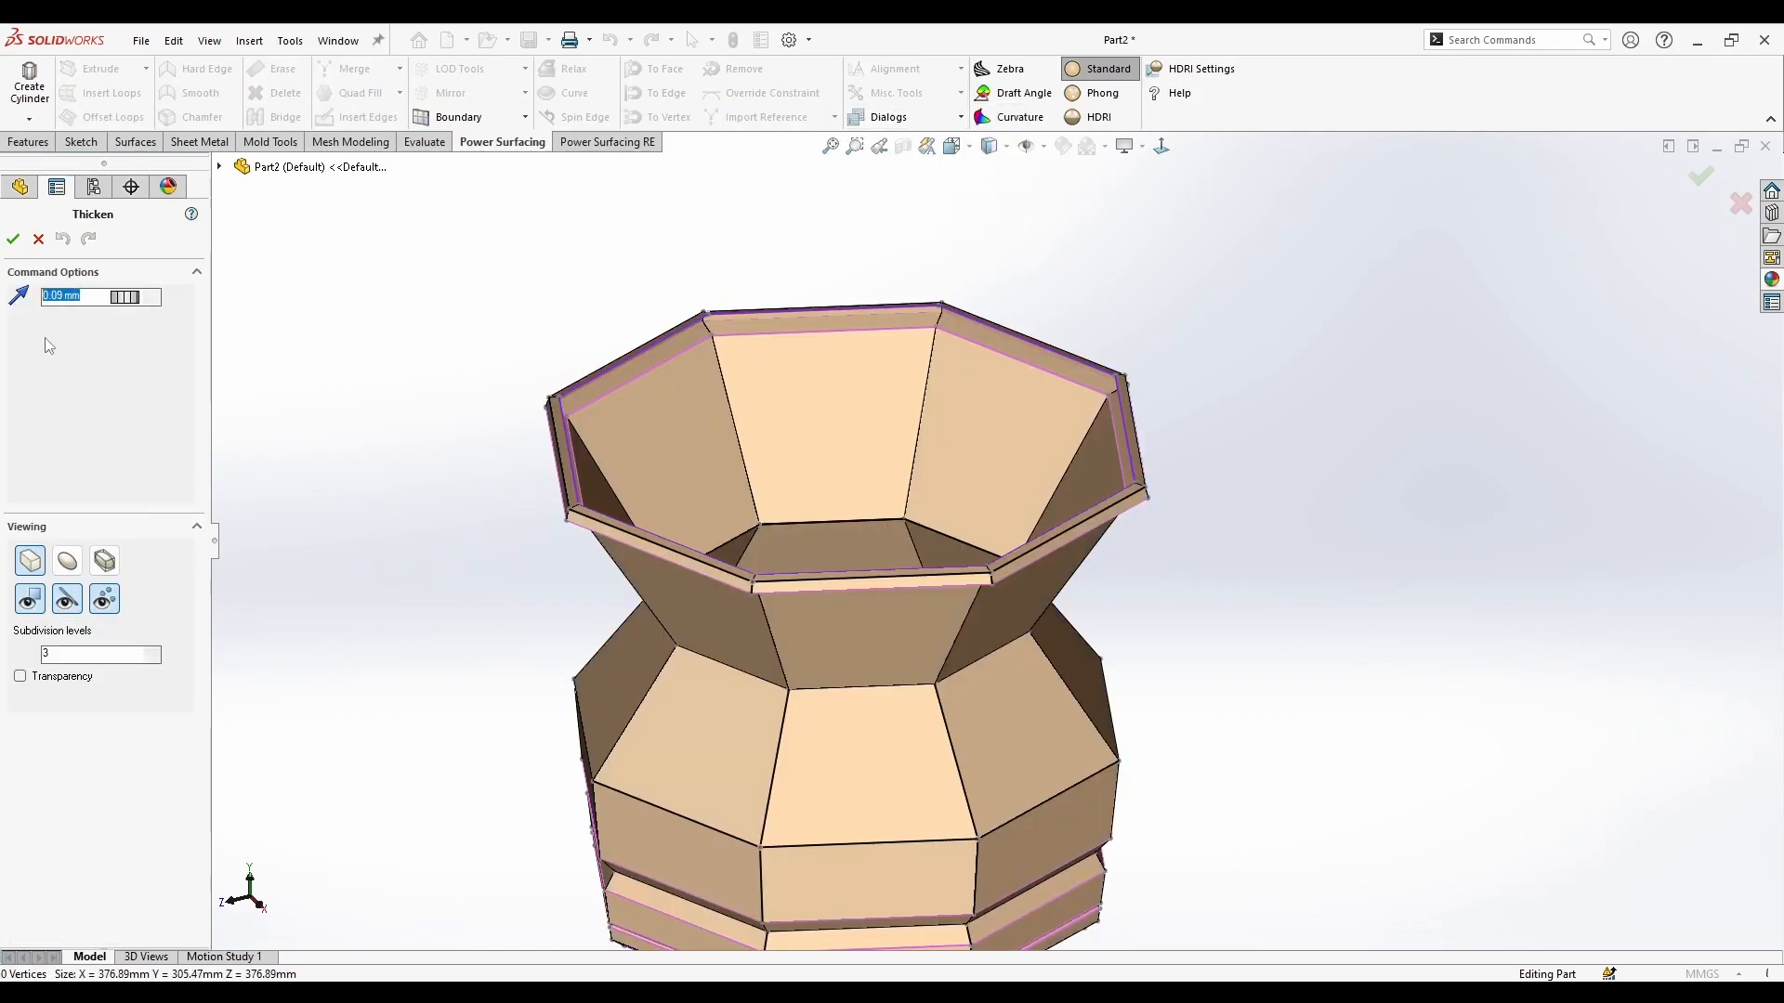
type("2")
key("Return")
left_click(13, 240)
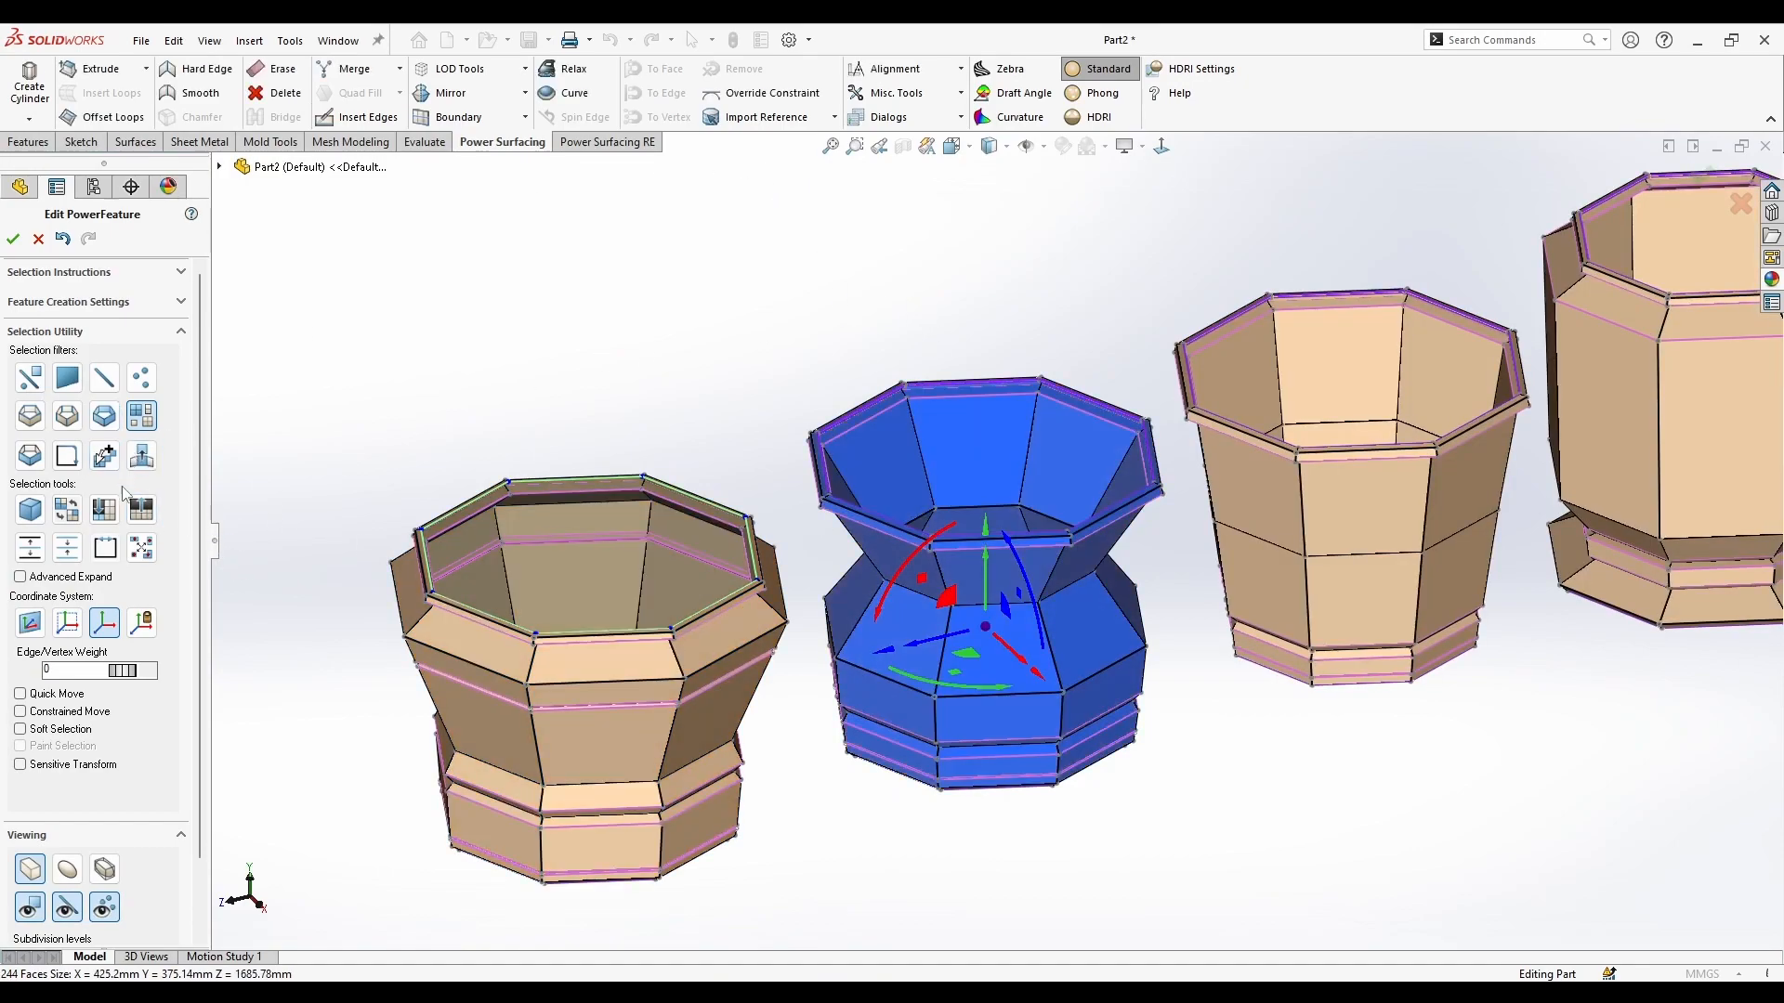
Step: Hide the three thickened pots so that only the wide-shouldered pot without a wall thickness is shown
left_click(1326, 518, "shift")
left_click(1612, 446, "shift")
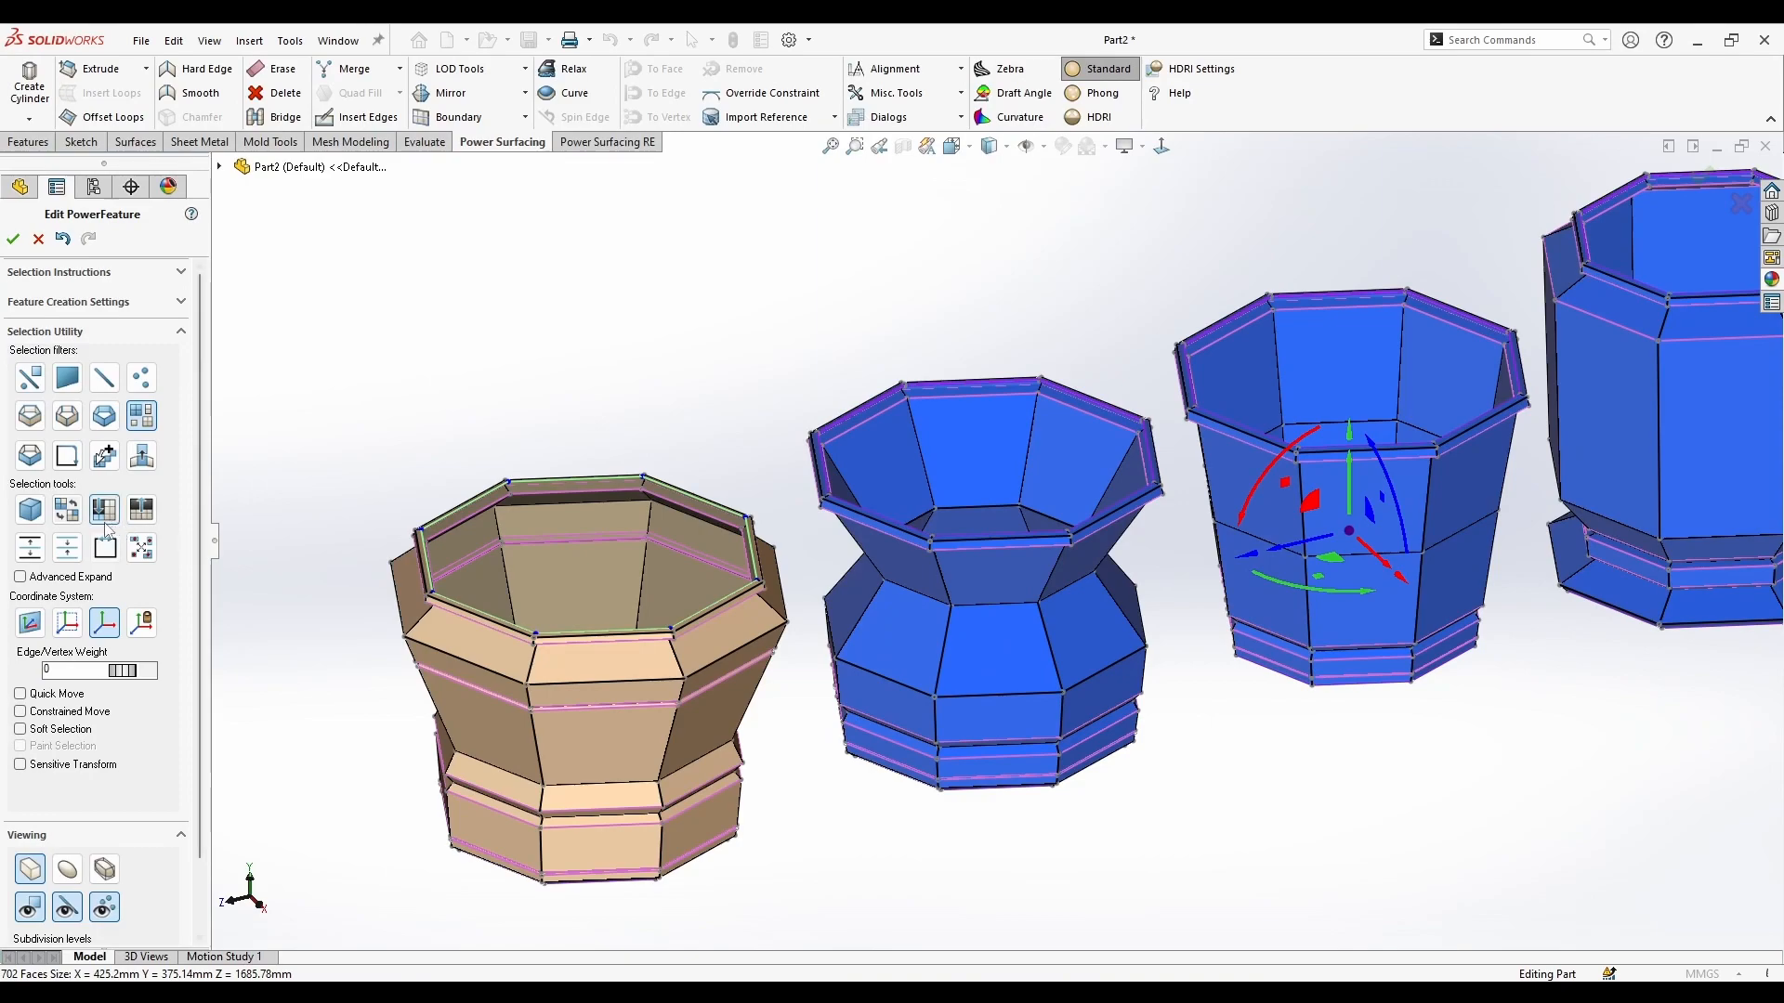
left_click(105, 511)
Step: Apply Thicken to the whole mesh of the remaining wide-shouldered pot
left_click(548, 602)
scroll(328, 589, "down", 3)
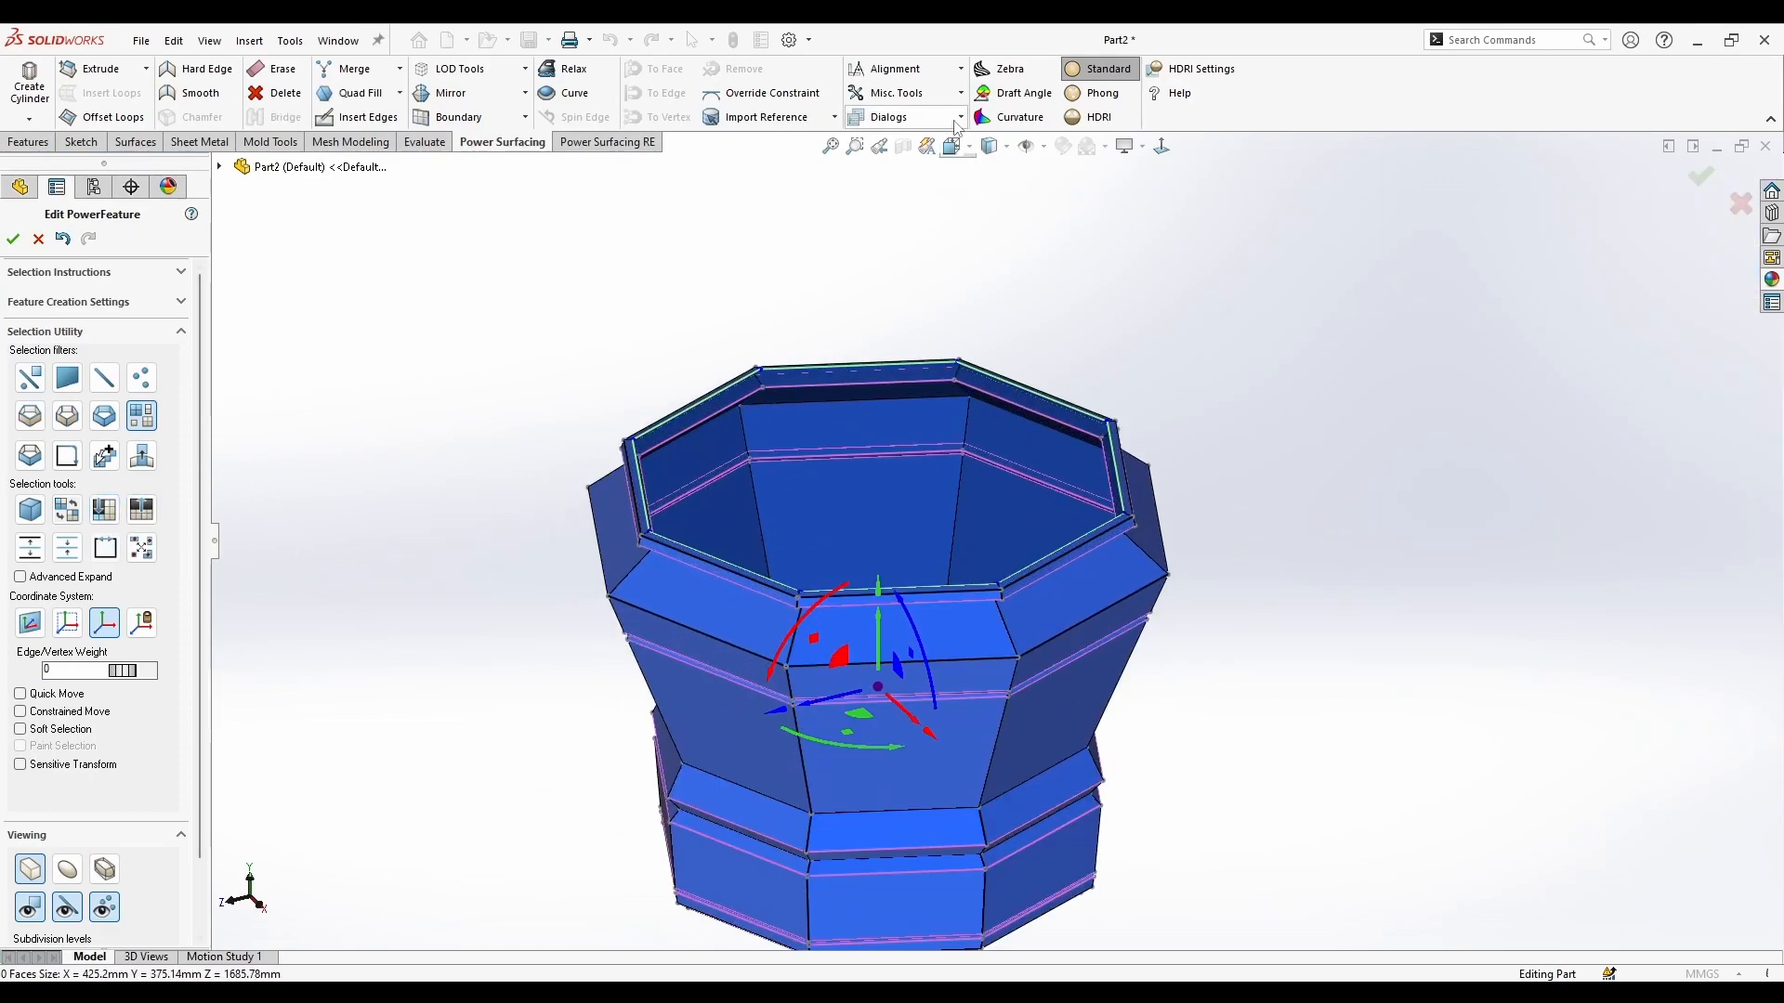
left_click(896, 93)
left_click(895, 228)
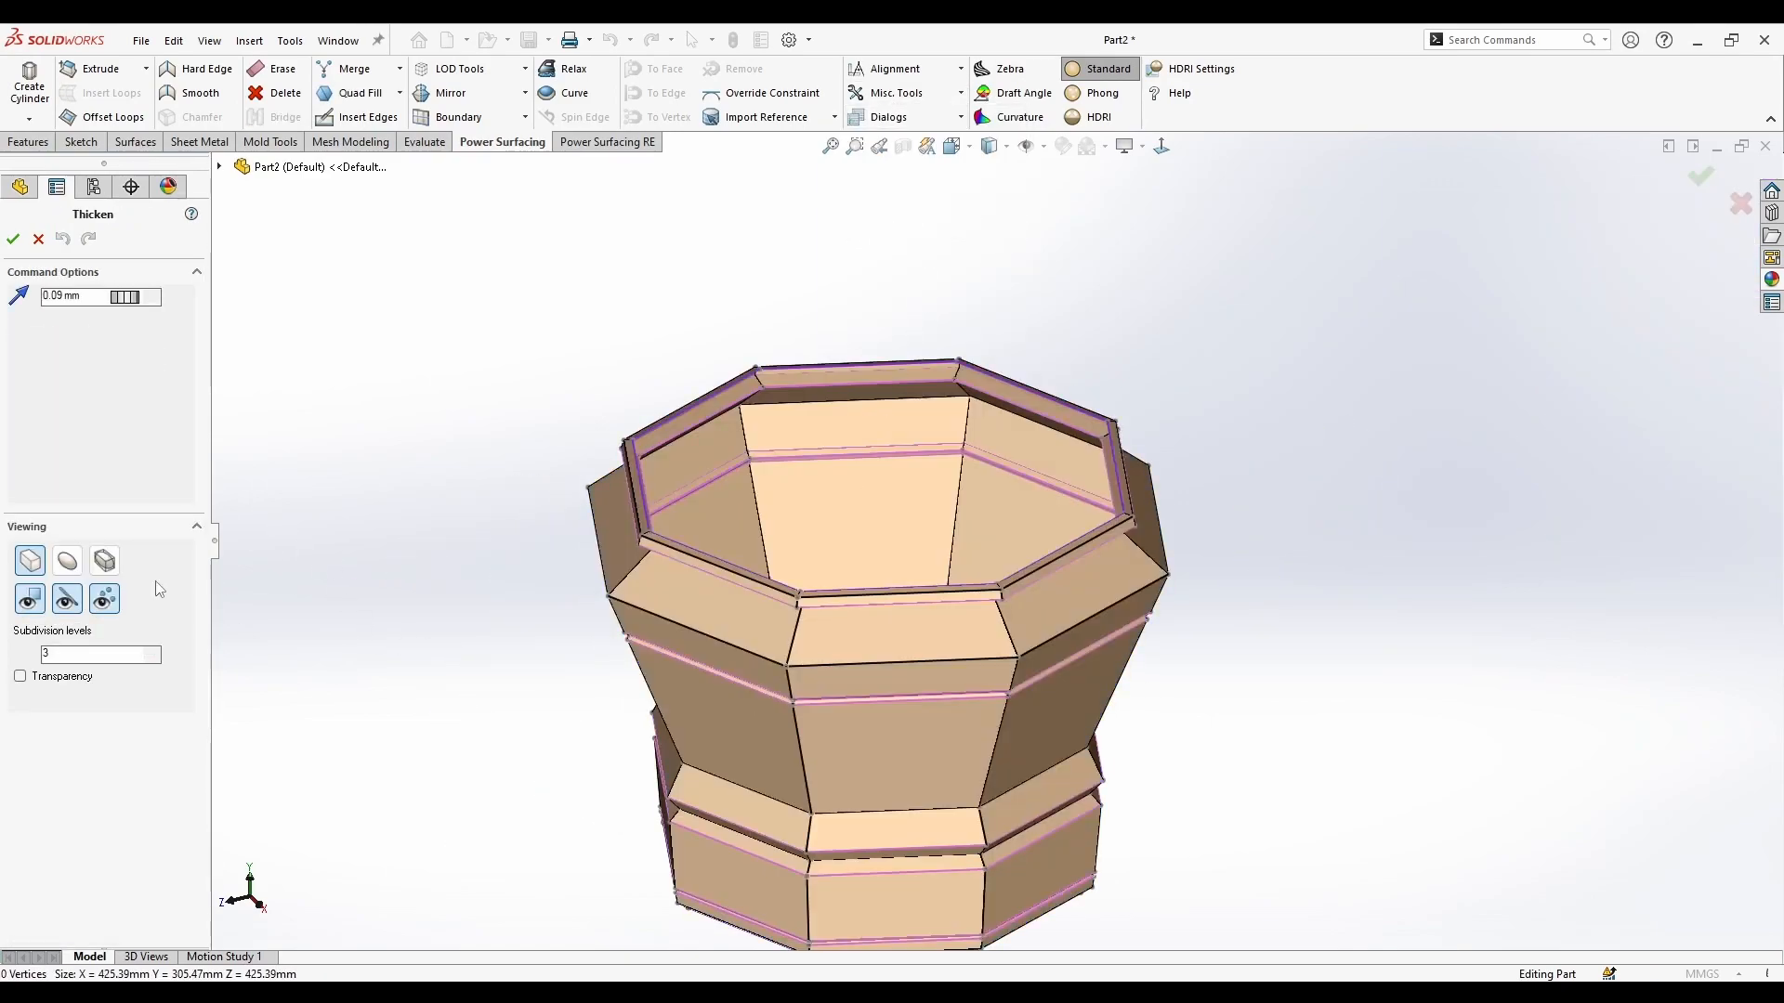
left_click(13, 239)
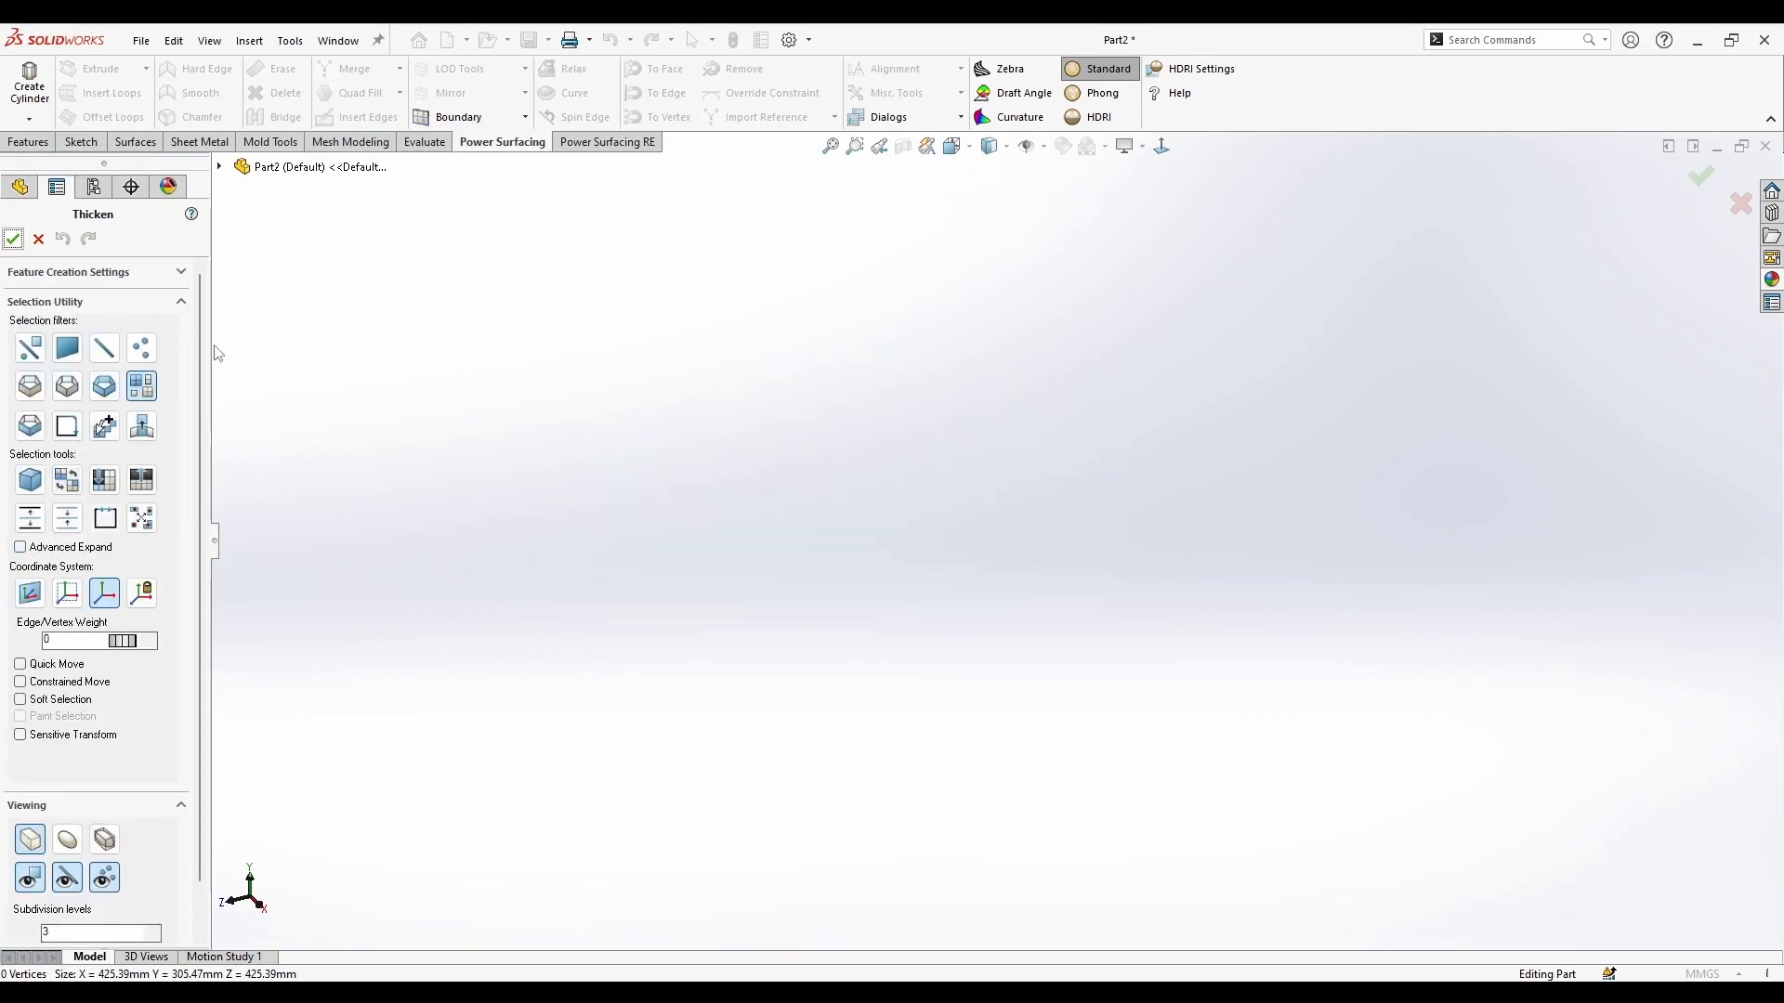
Step: Finish editing the PowerFeature to convert the four thickened pot meshes into solid bodies
scroll(997, 539, "up", 4)
scroll(1324, 457, "down", 4)
middle_click_drag(1171, 595, 943, 601)
middle_click_drag(943, 601, 1167, 580, "ctrl")
scroll(1297, 581, "up", 2)
middle_click_drag(1167, 579, 1198, 589)
scroll(1199, 589, "down", 1)
scroll(734, 565, "down", 1)
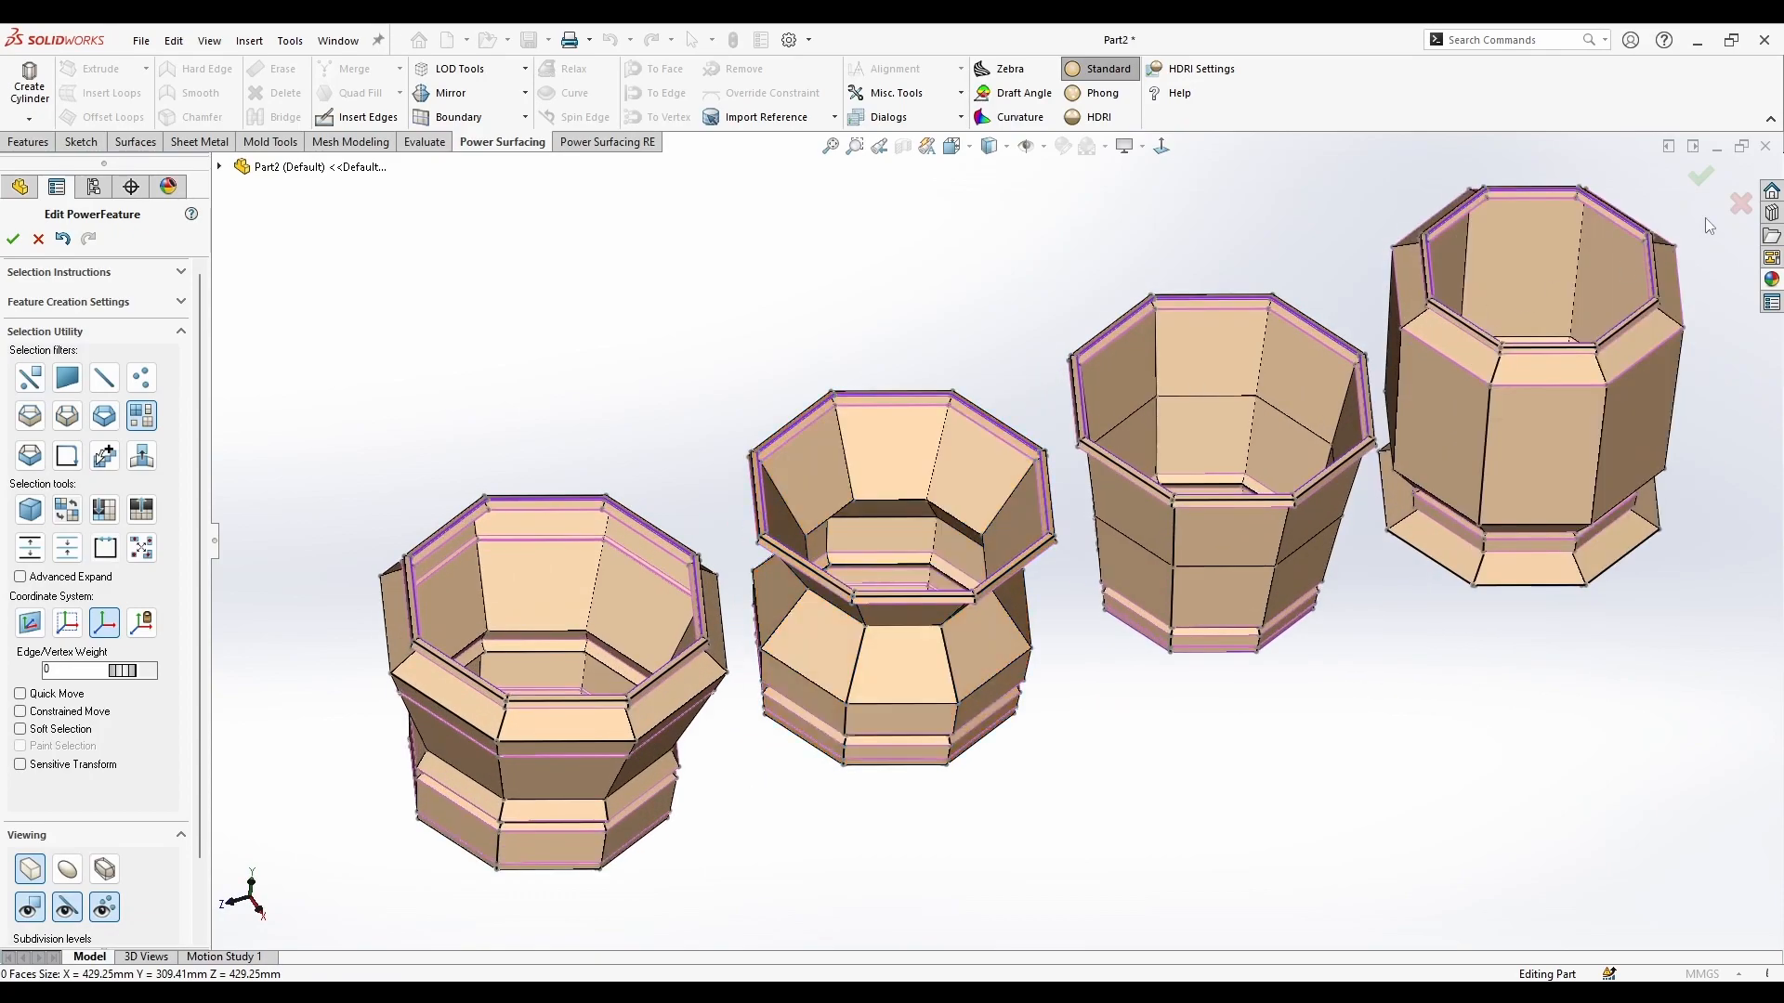
left_click(1703, 181)
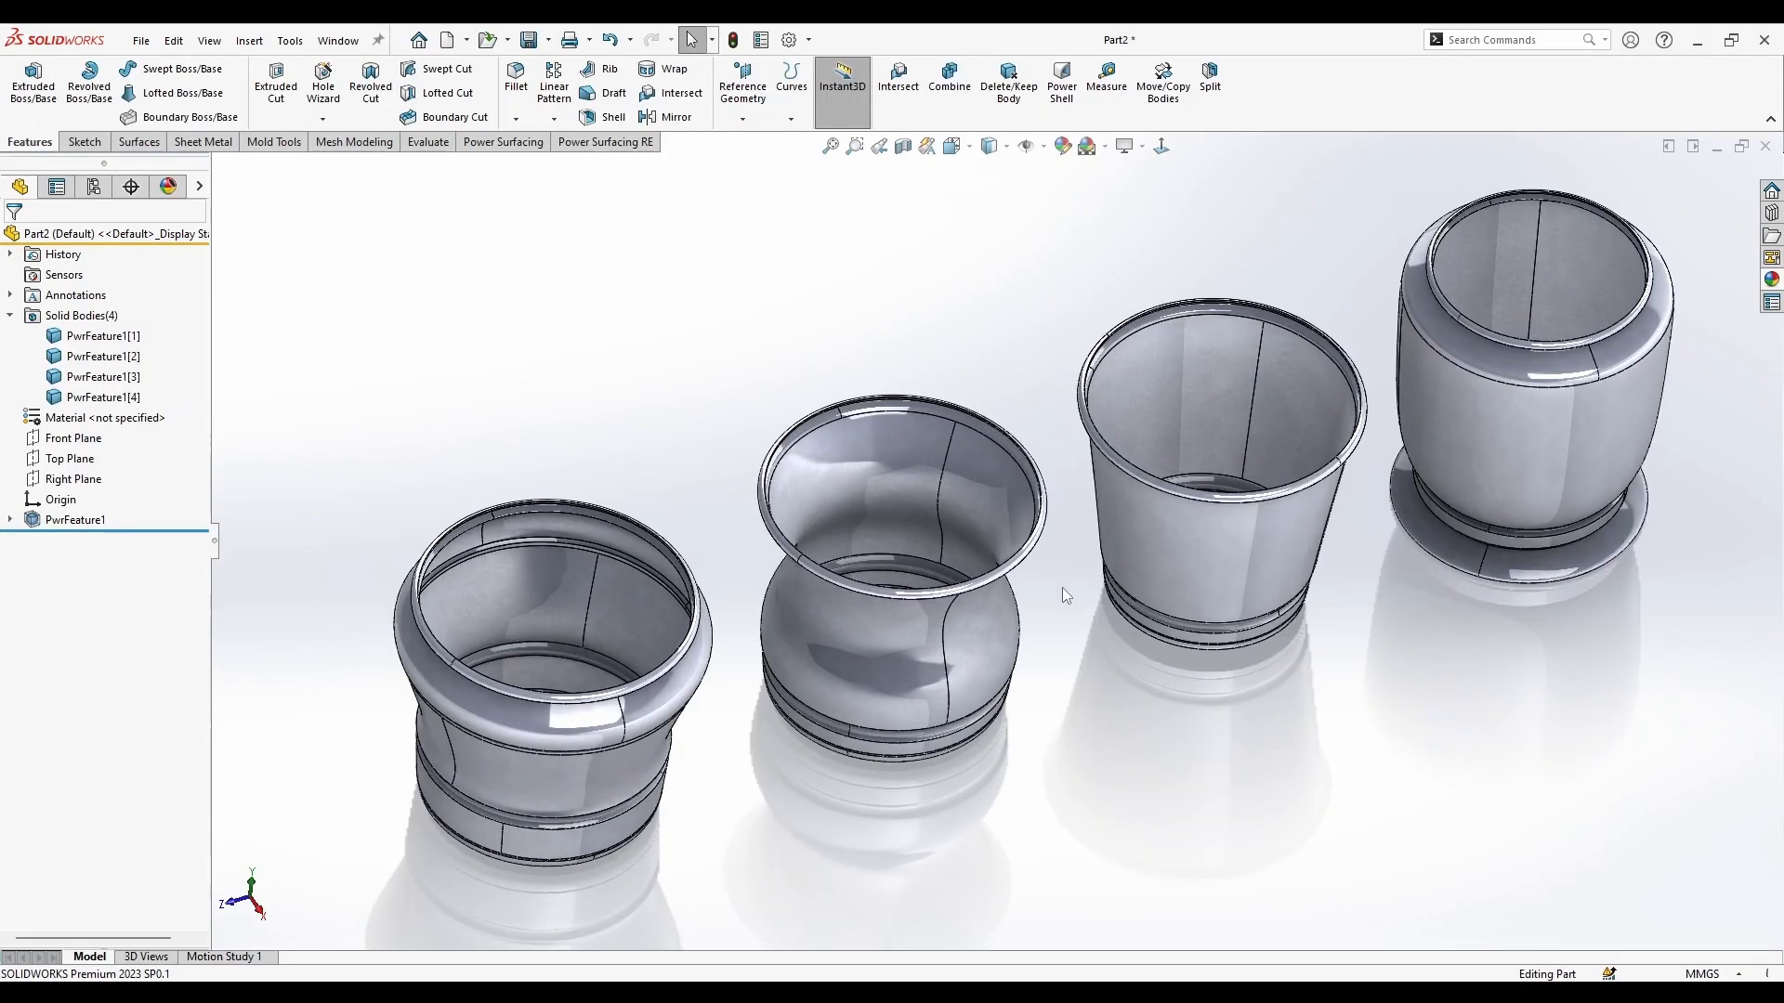
middle_click_drag(723, 394, 822, 321)
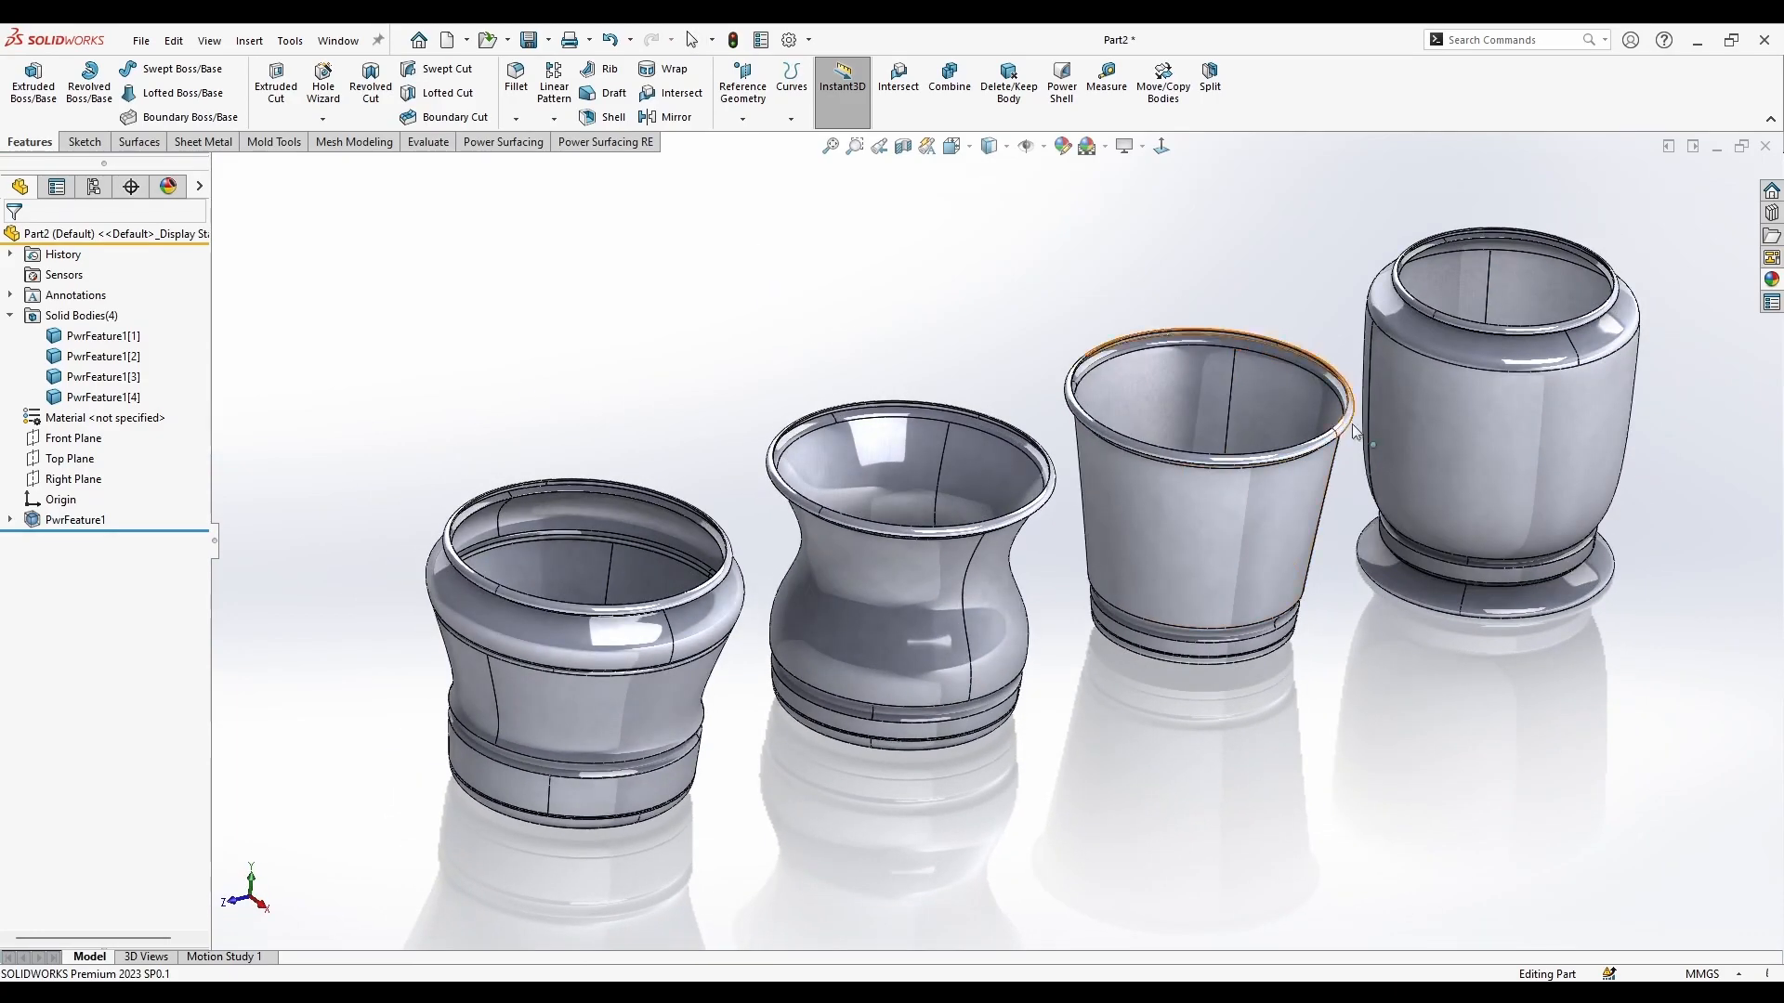
Step: Examine the pots' wall thickness with a section on the Front Plane, rotated about 86° and offset about 145 mm, and discard the section
middle_click_drag(1419, 323, 1441, 261)
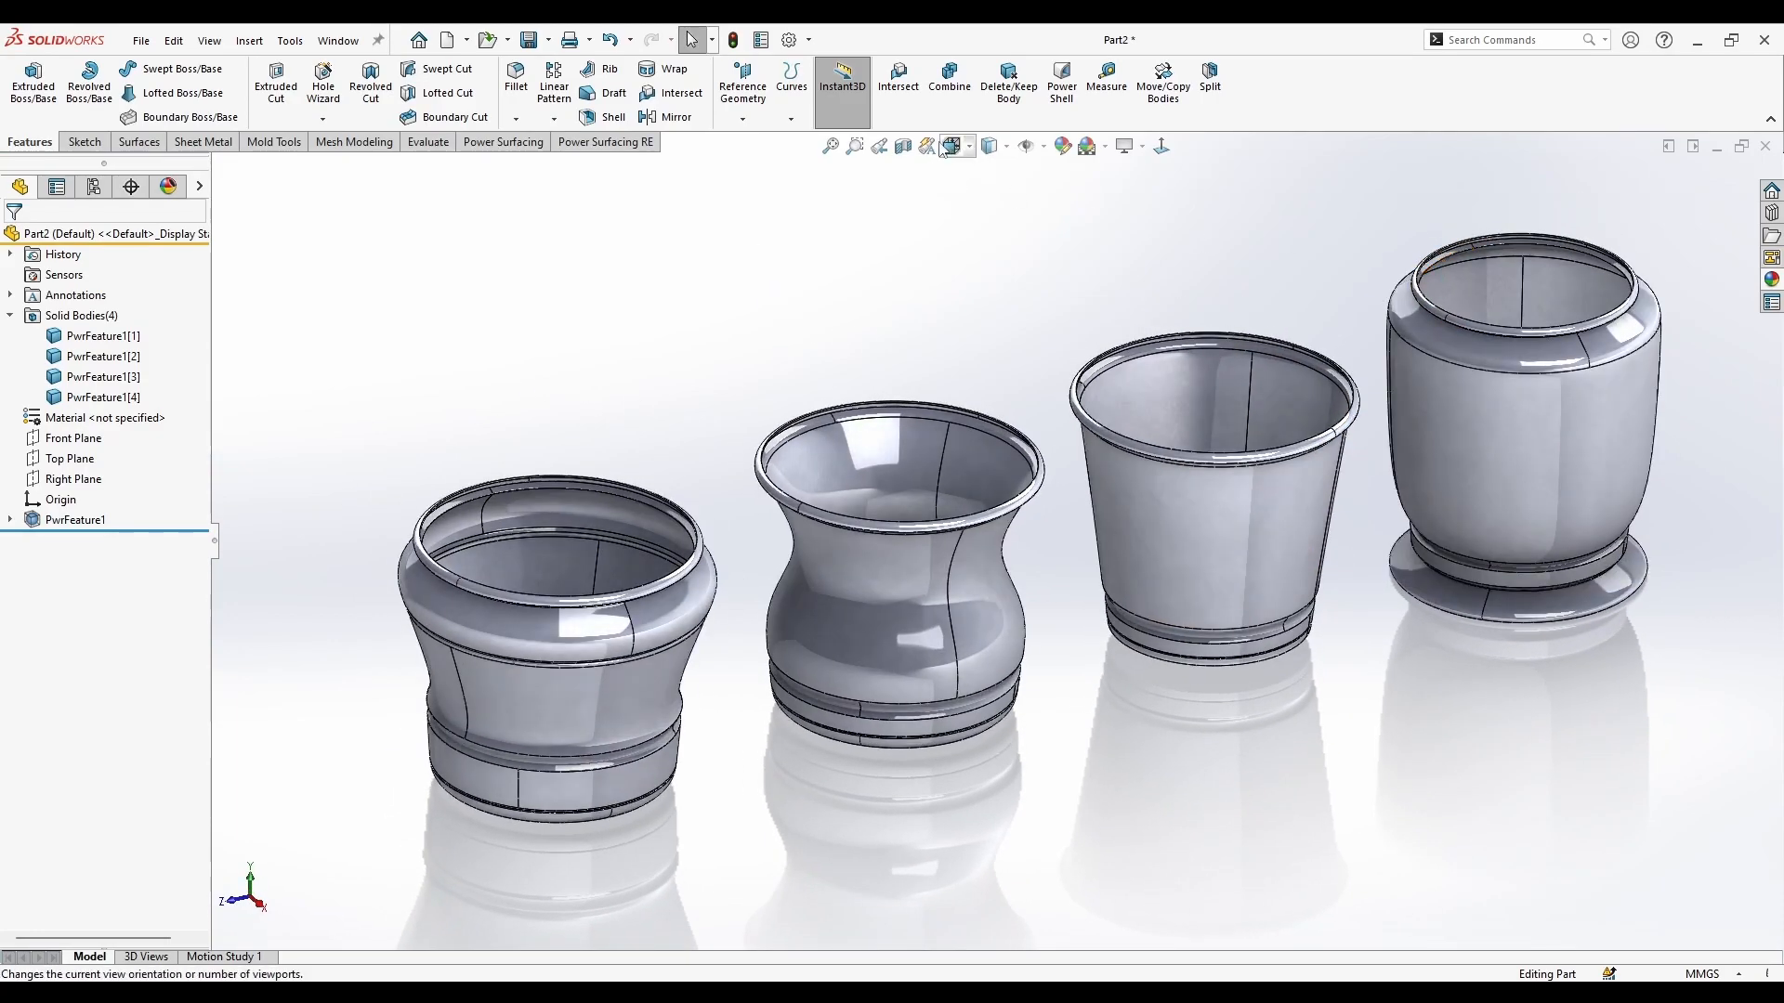
left_click(903, 145)
left_click_drag(1212, 532, 1336, 505)
mouse_move(1199, 548)
middle_mouse_down()
mouse_move(1169, 493)
mouse_move(1107, 509)
mouse_move(1199, 559)
middle_mouse_up()
scroll(1108, 509, "down", 2)
scroll(1215, 563, "up", 1)
left_click_drag(1236, 565, 967, 688)
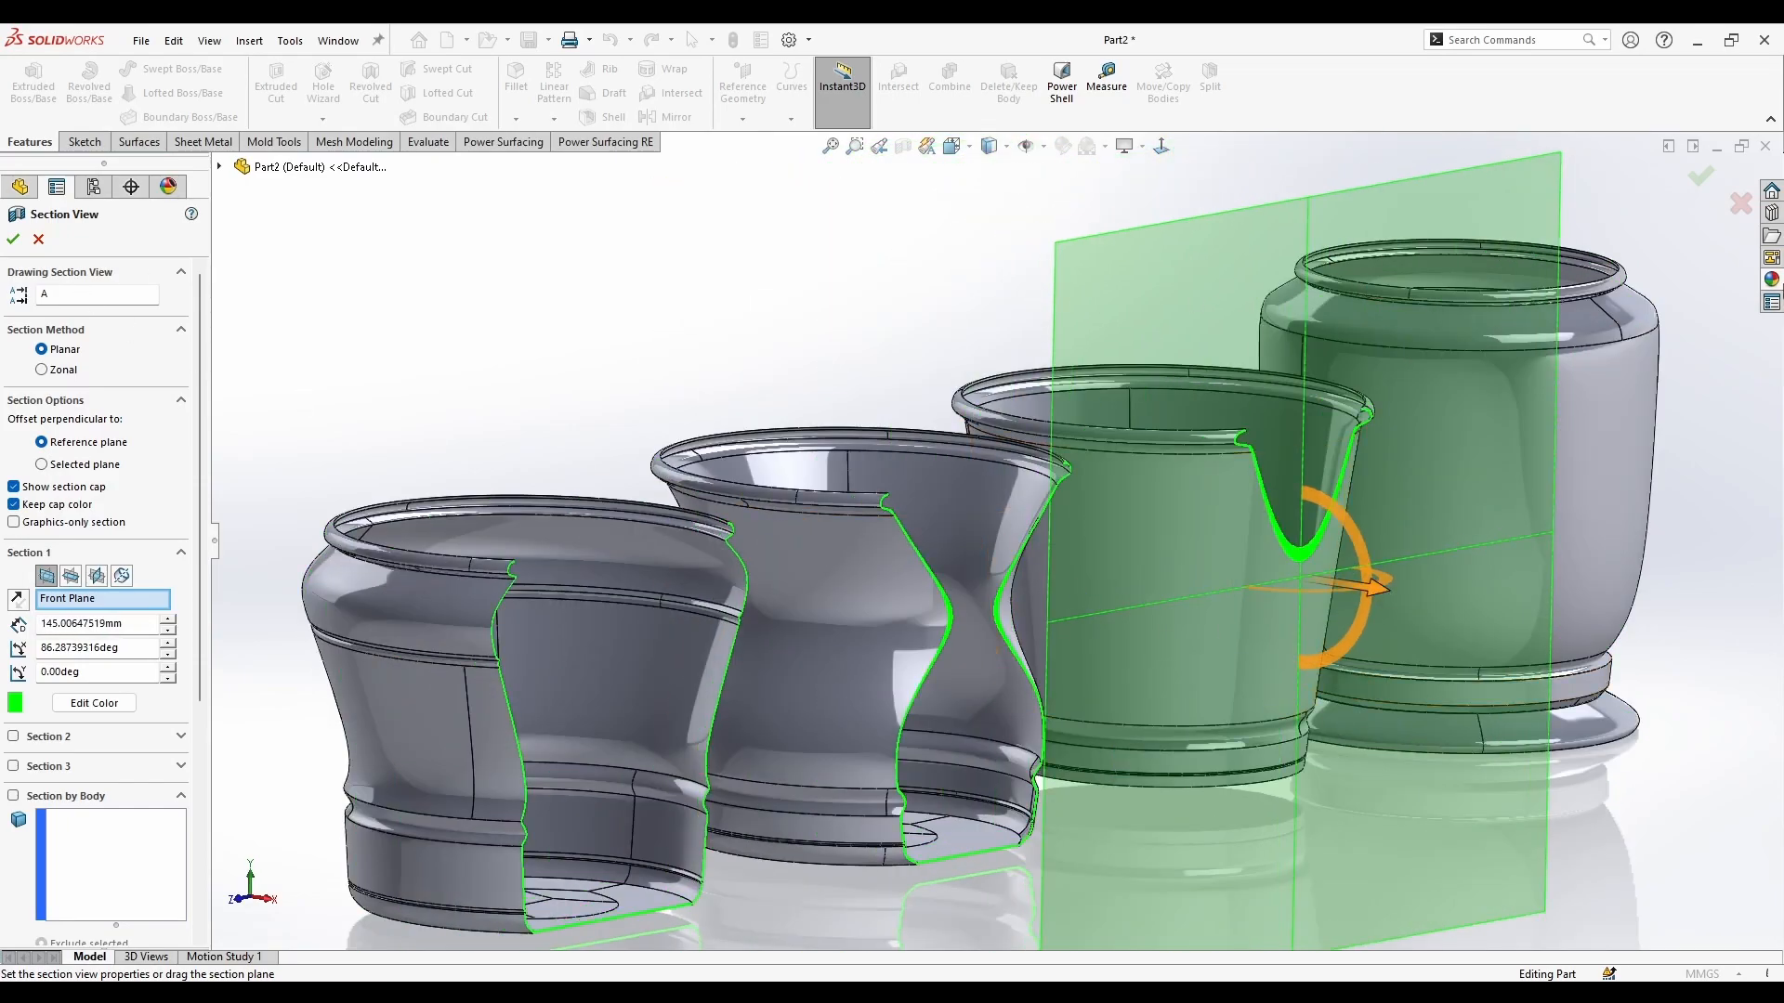
left_click(1771, 278)
left_click_drag(1542, 908, 599, 497)
left_click(38, 239)
Step: Apply a glossy red appearance to the whole part so that it covers all four pots
left_click(1771, 279)
left_click_drag(1542, 909, 1246, 577)
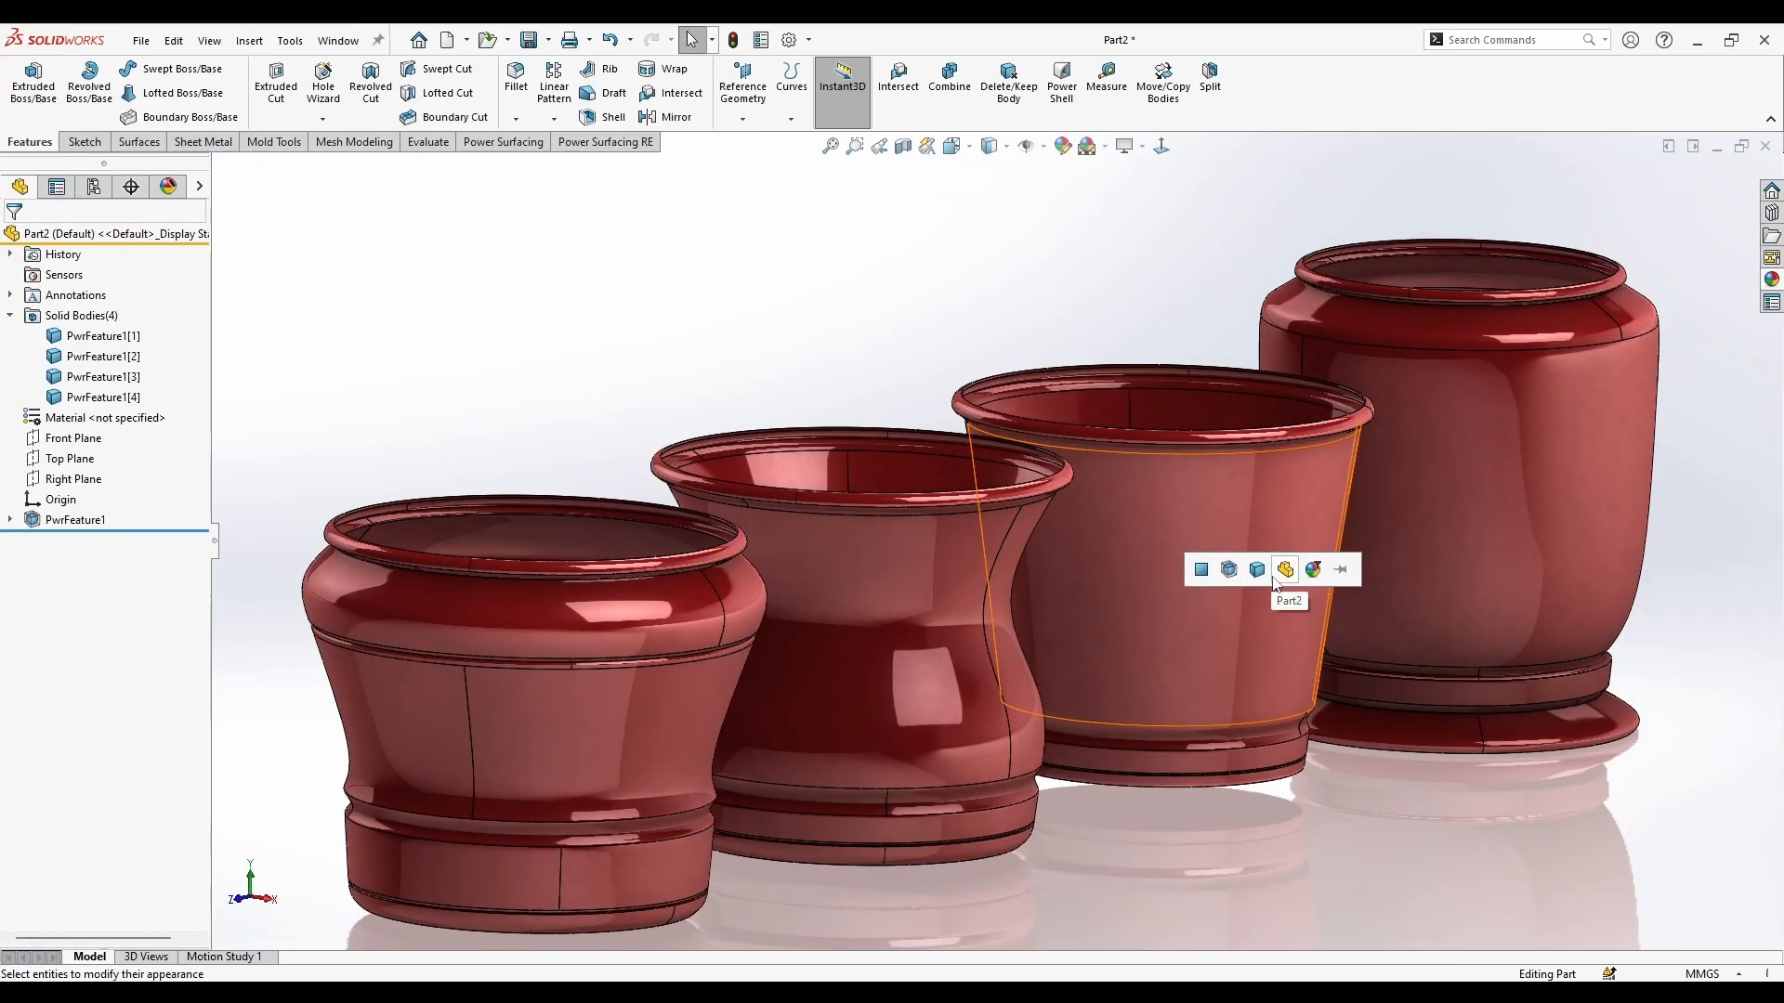
left_click(1277, 576)
Step: Change the scene behind the red pots to a plain white background
middle_click_drag(1352, 748, 1316, 801)
scroll(1310, 789, "up", 1)
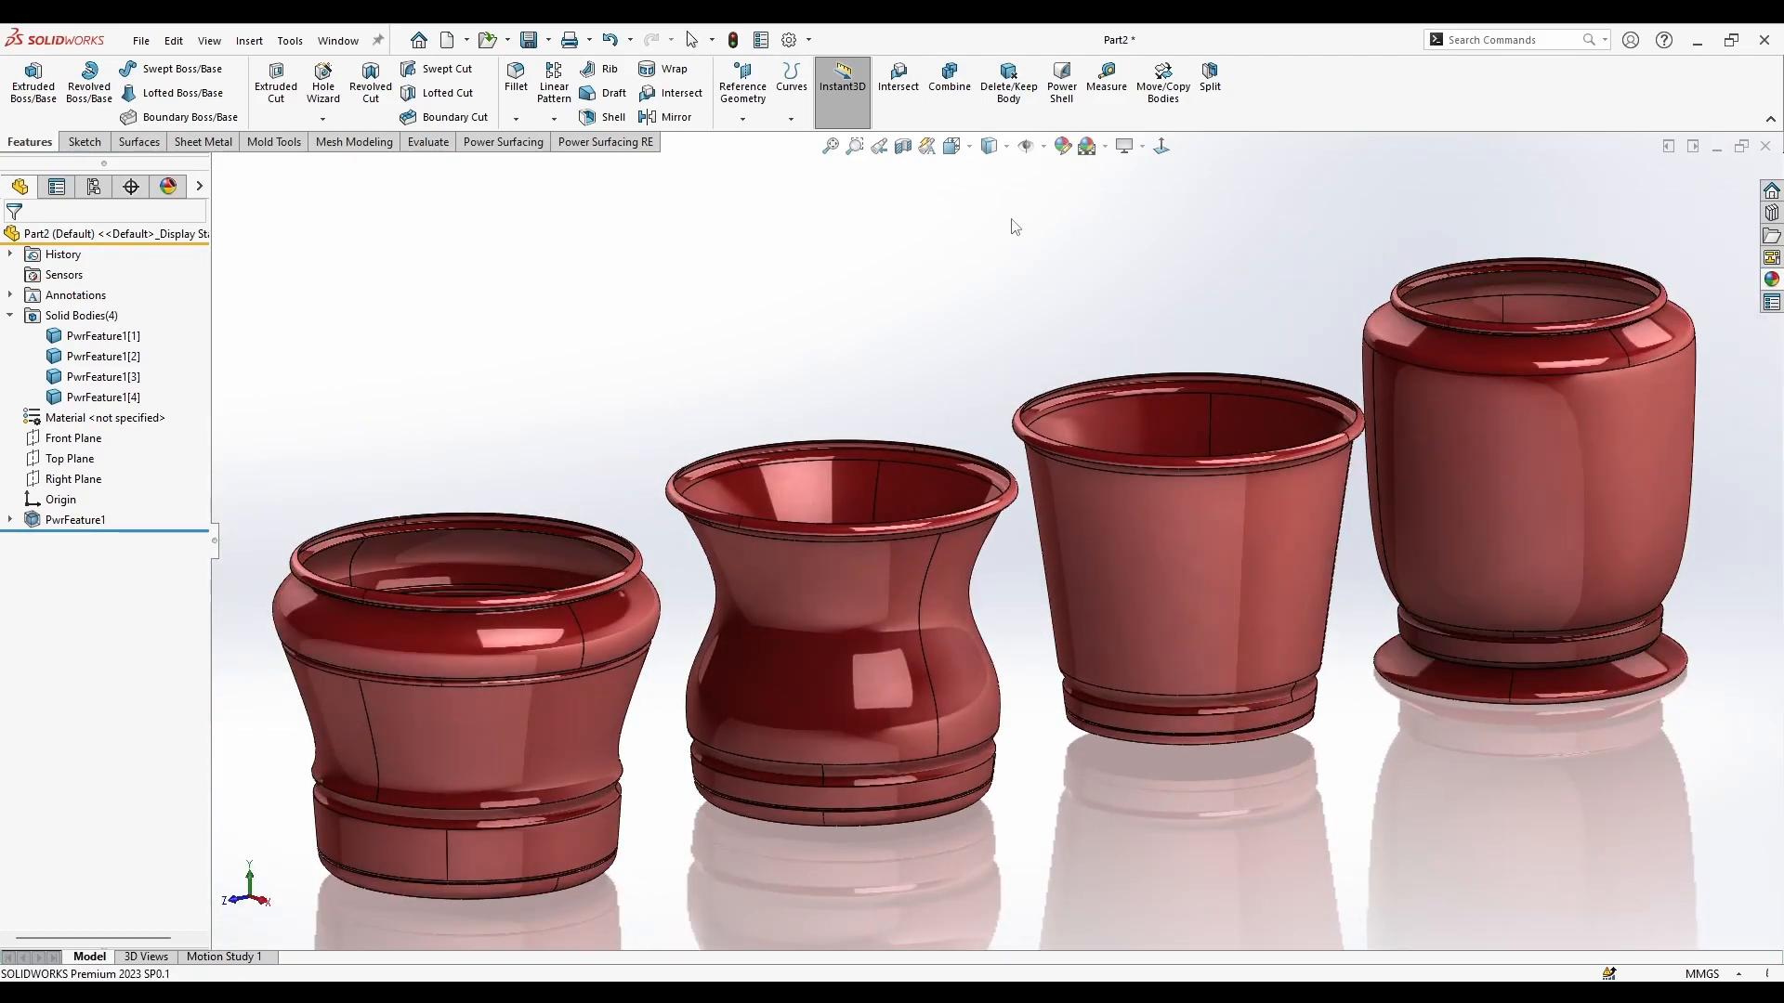
left_click(1086, 155)
middle_click_drag(1069, 227, 1082, 290)
scroll(1296, 622, "up", 1)
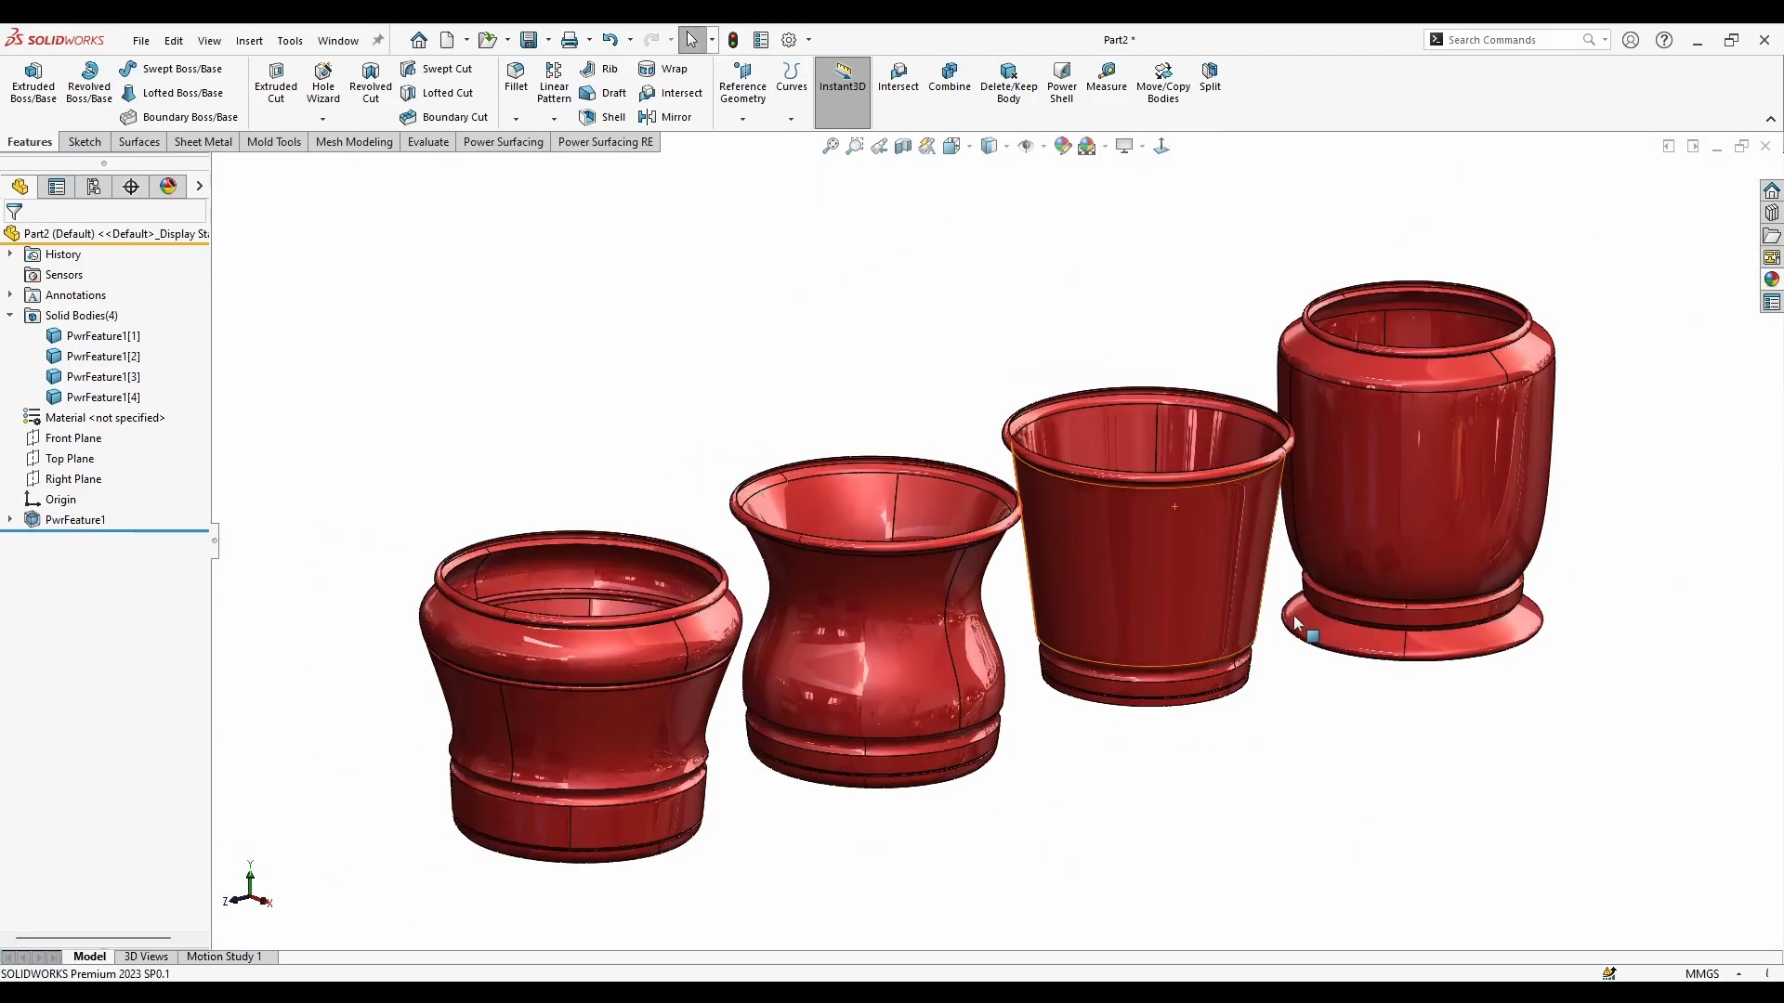
Step: Turn on Shadows In Shaded Mode and the Perspective display for the pots
left_click(1124, 147)
left_click(1175, 192)
left_click(1124, 147)
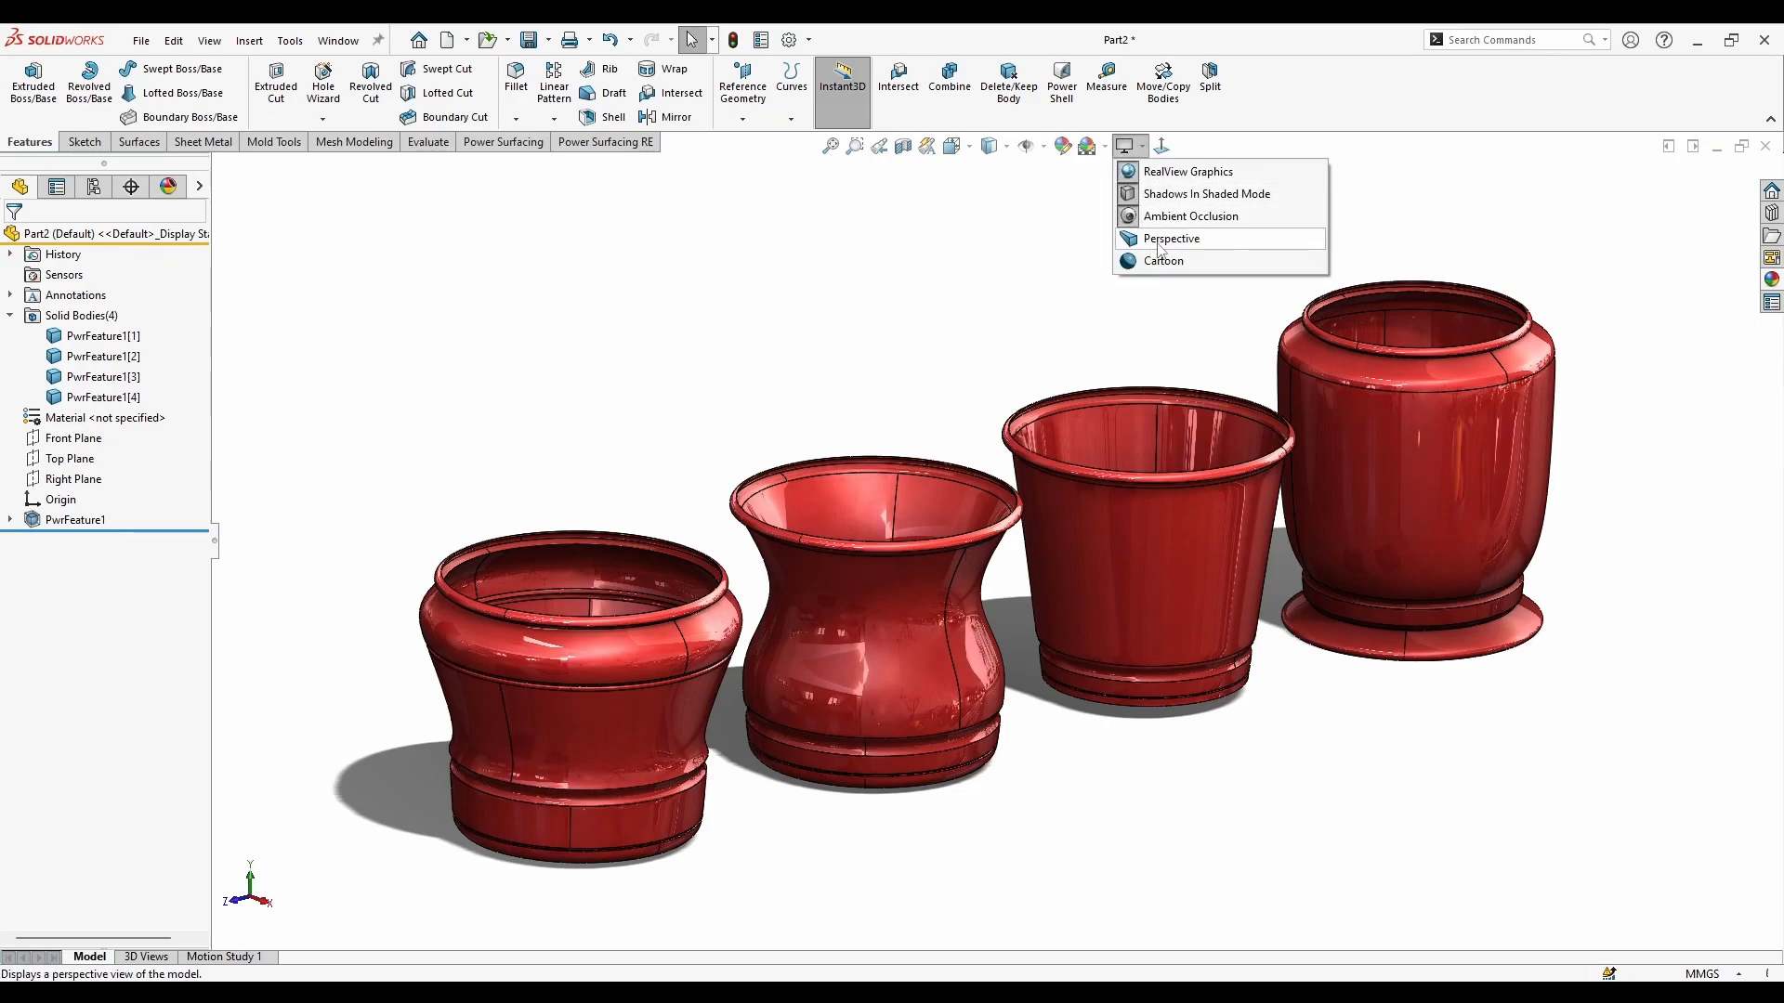
left_click(1175, 239)
Step: Examine the red pots' interiors with a section on the Front Plane, rotated about 88° and offset about 9 mm, and discard the section
scroll(916, 632, "down", 3)
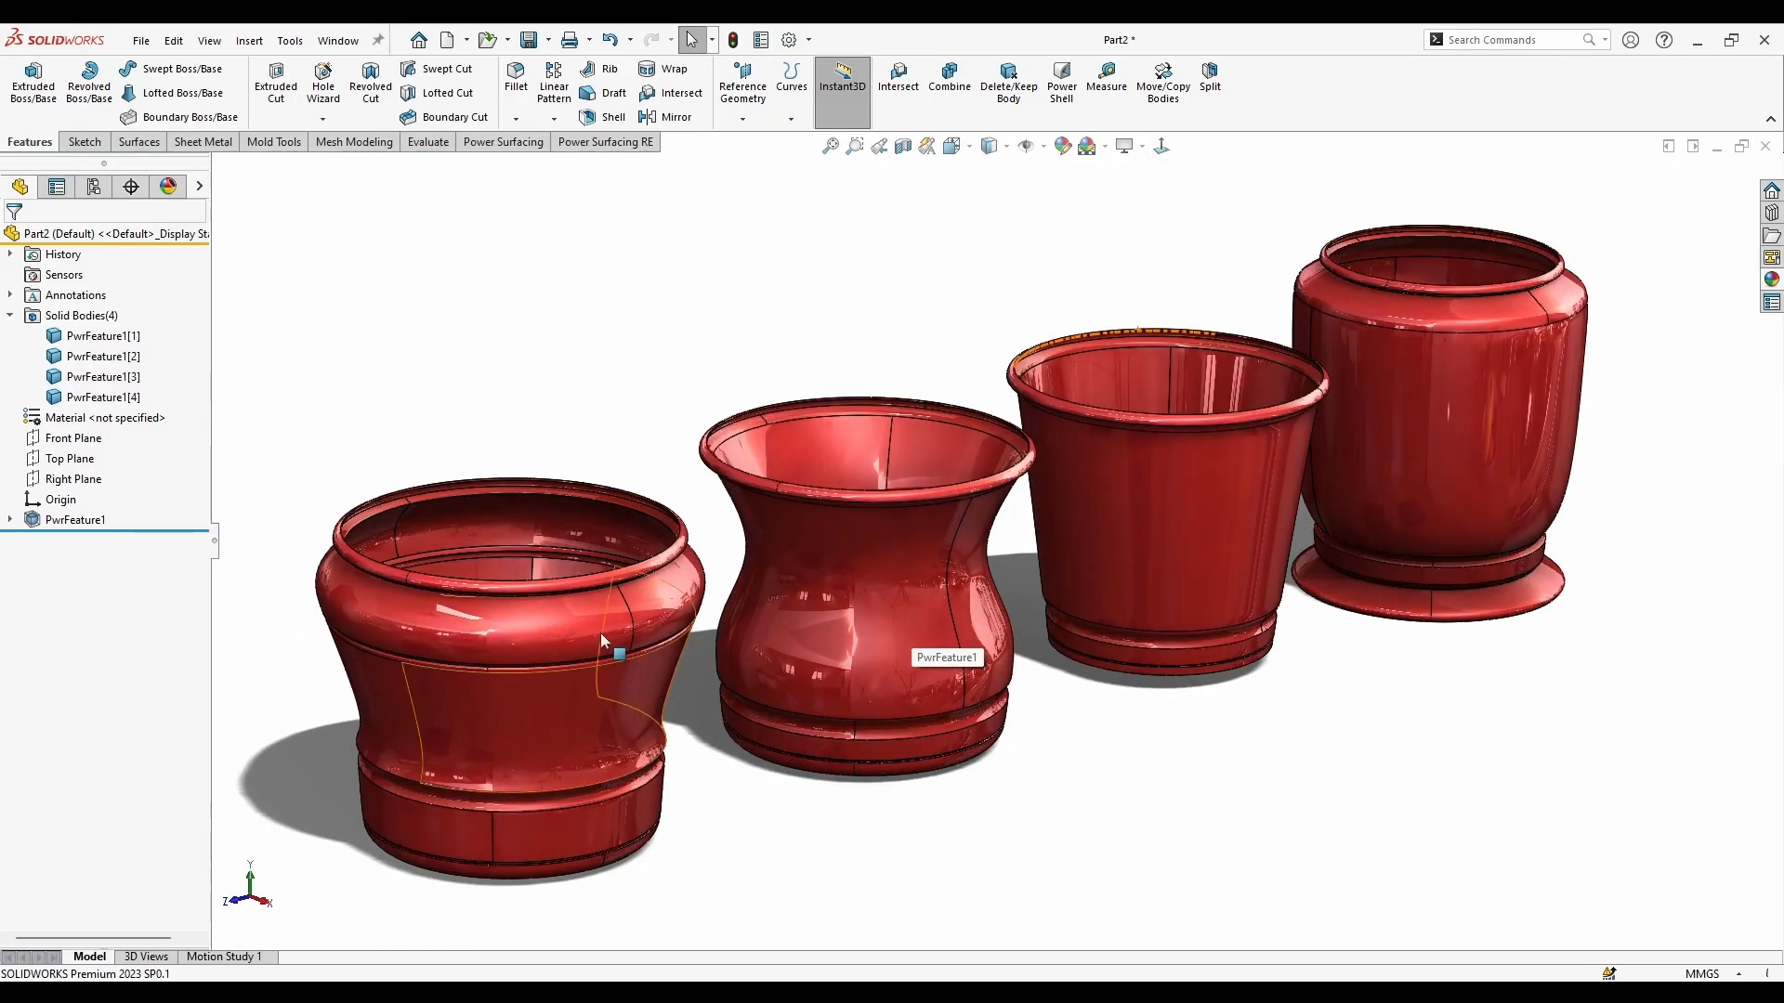
scroll(827, 460, "down", 3)
scroll(801, 454, "up", 5)
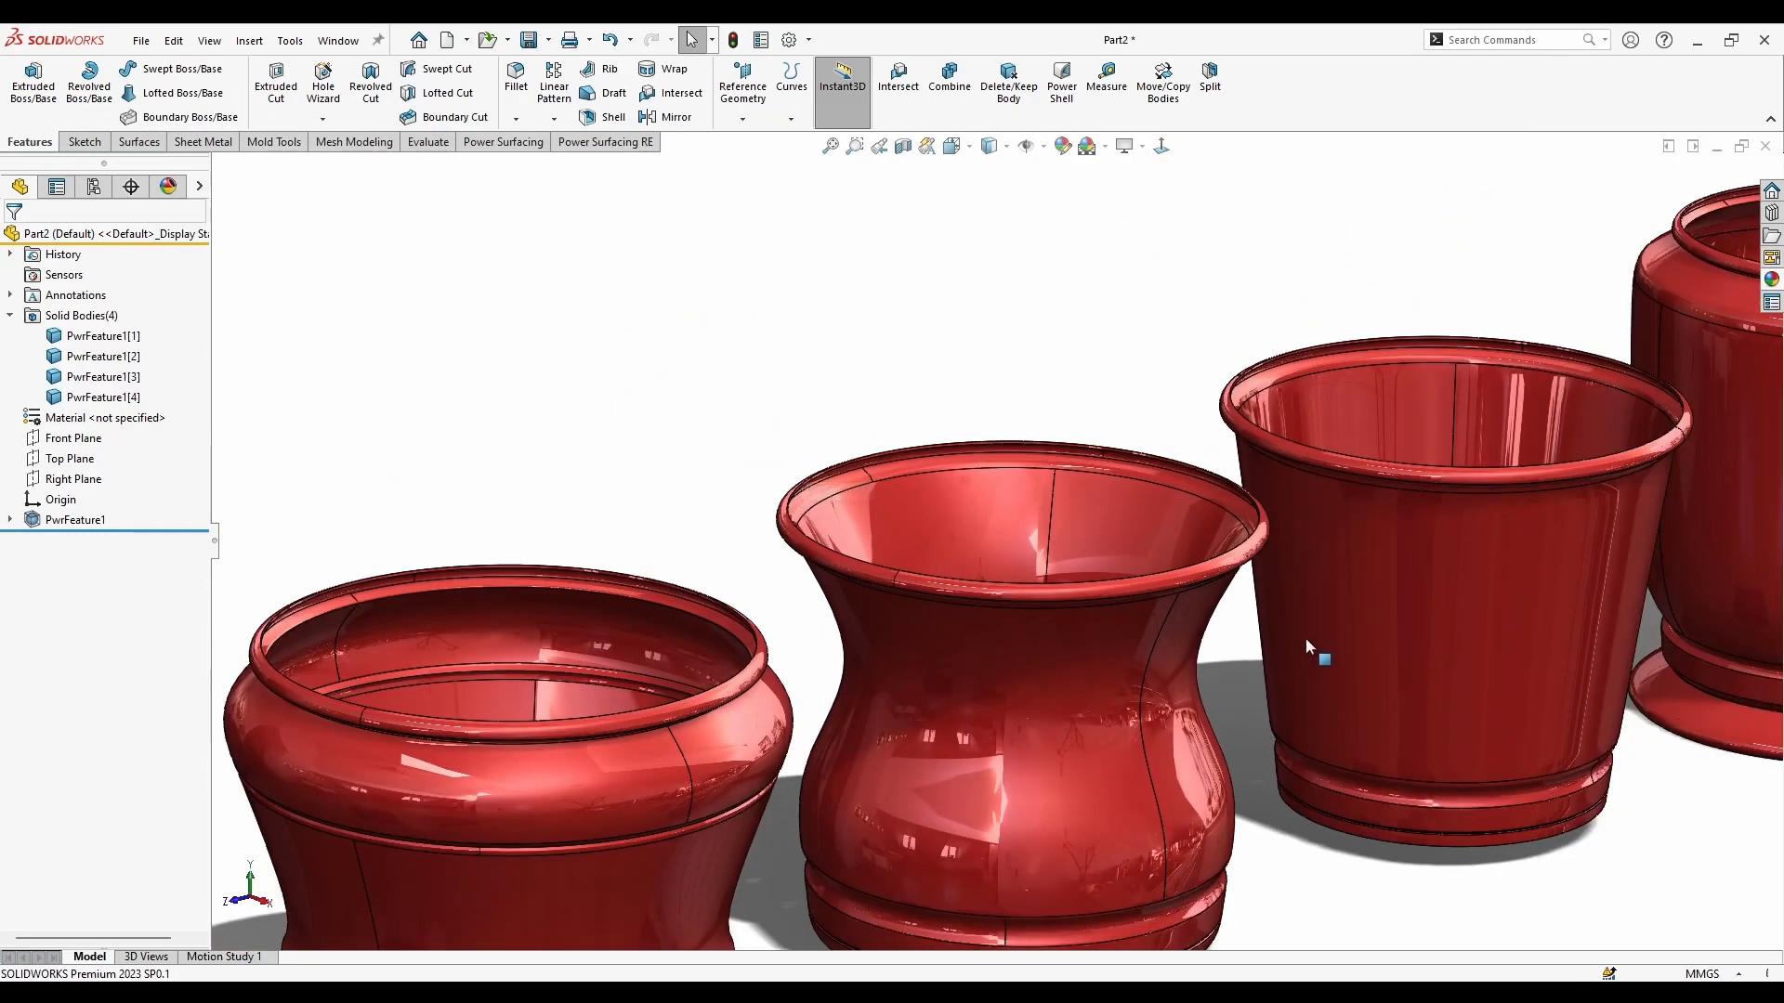
scroll(1178, 697, "down", 2)
scroll(1178, 697, "up", 2)
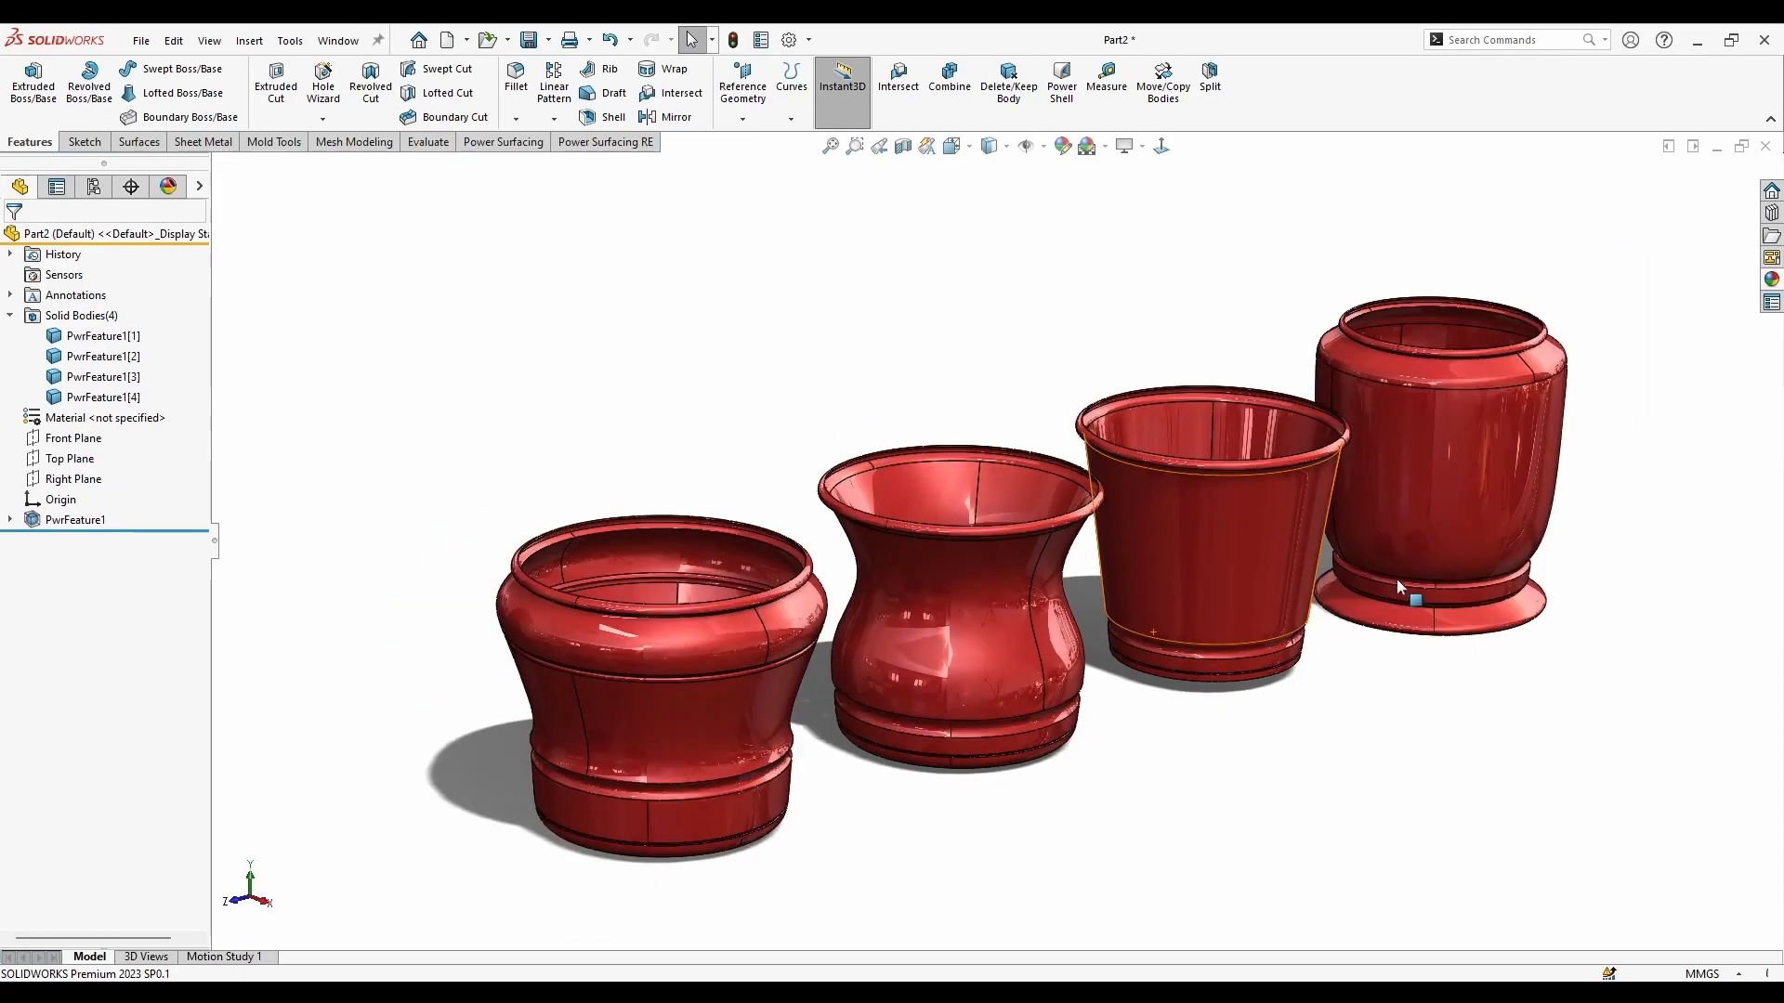
scroll(1392, 578, "down", 3)
left_click(903, 147)
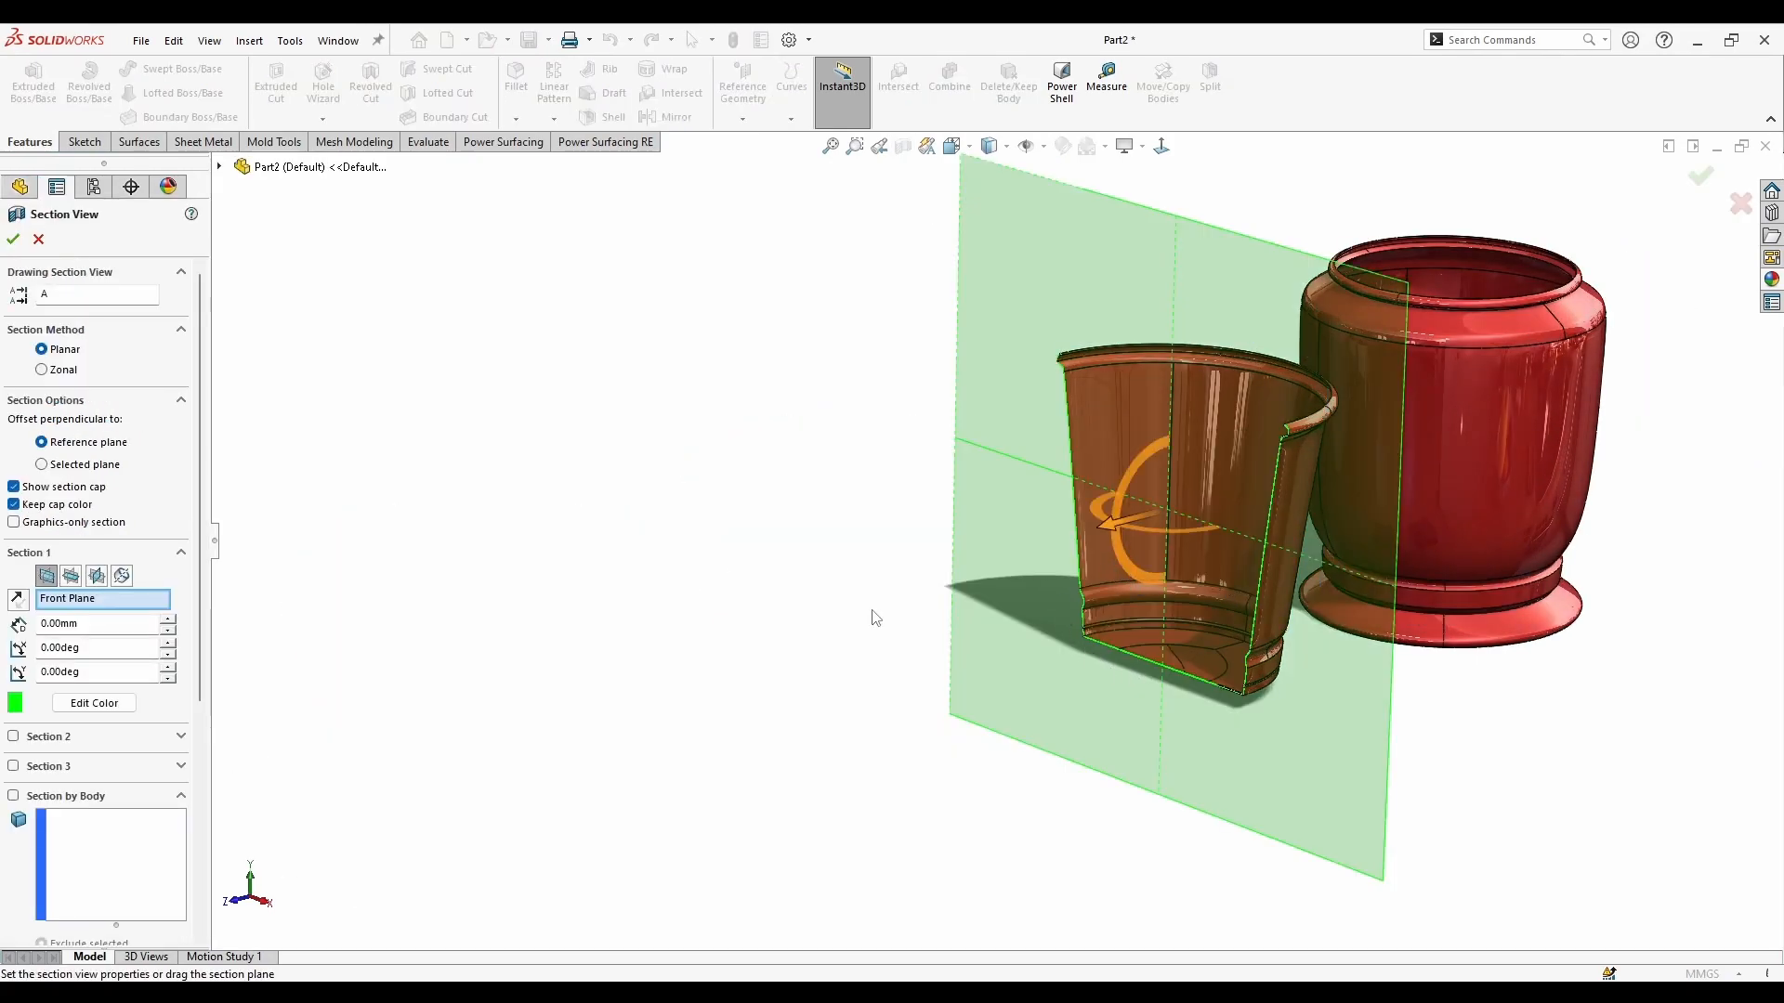
left_click_drag(1174, 537, 1308, 467)
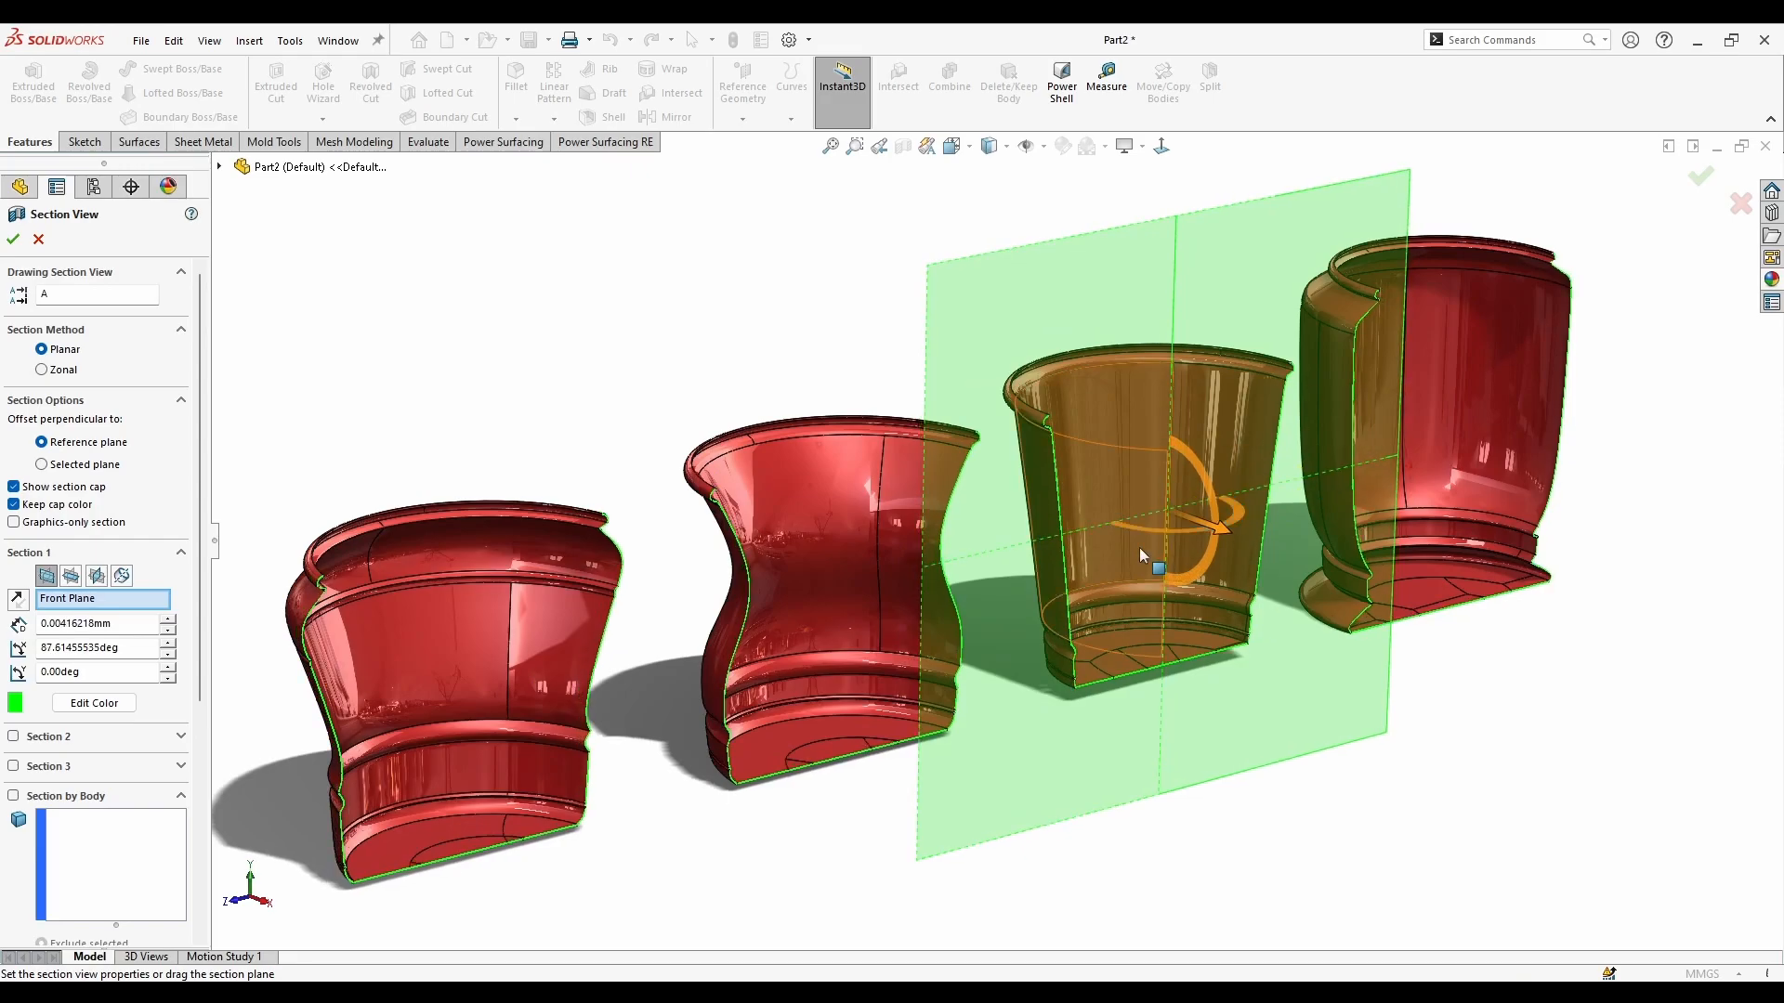
left_click_drag(1220, 532, 1252, 589)
middle_click_drag(788, 592, 1028, 778)
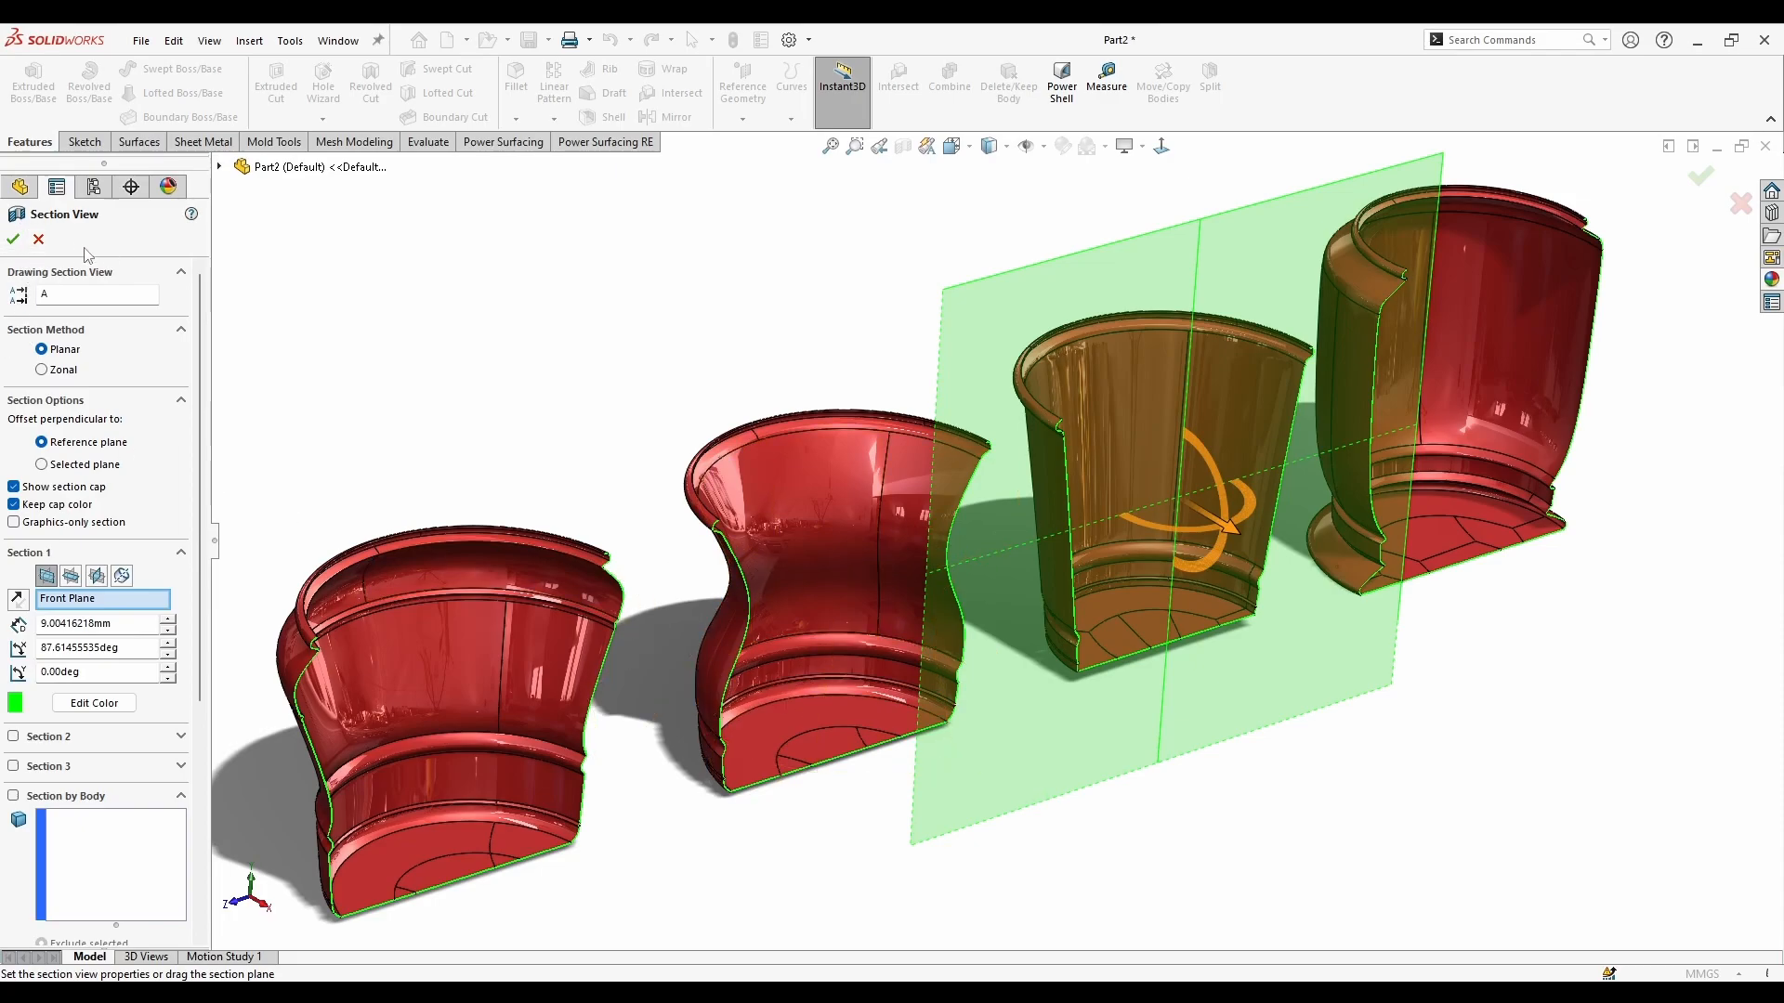
left_click(41, 240)
scroll(1285, 651, "up", 3)
middle_click_drag(1286, 648, 1233, 794)
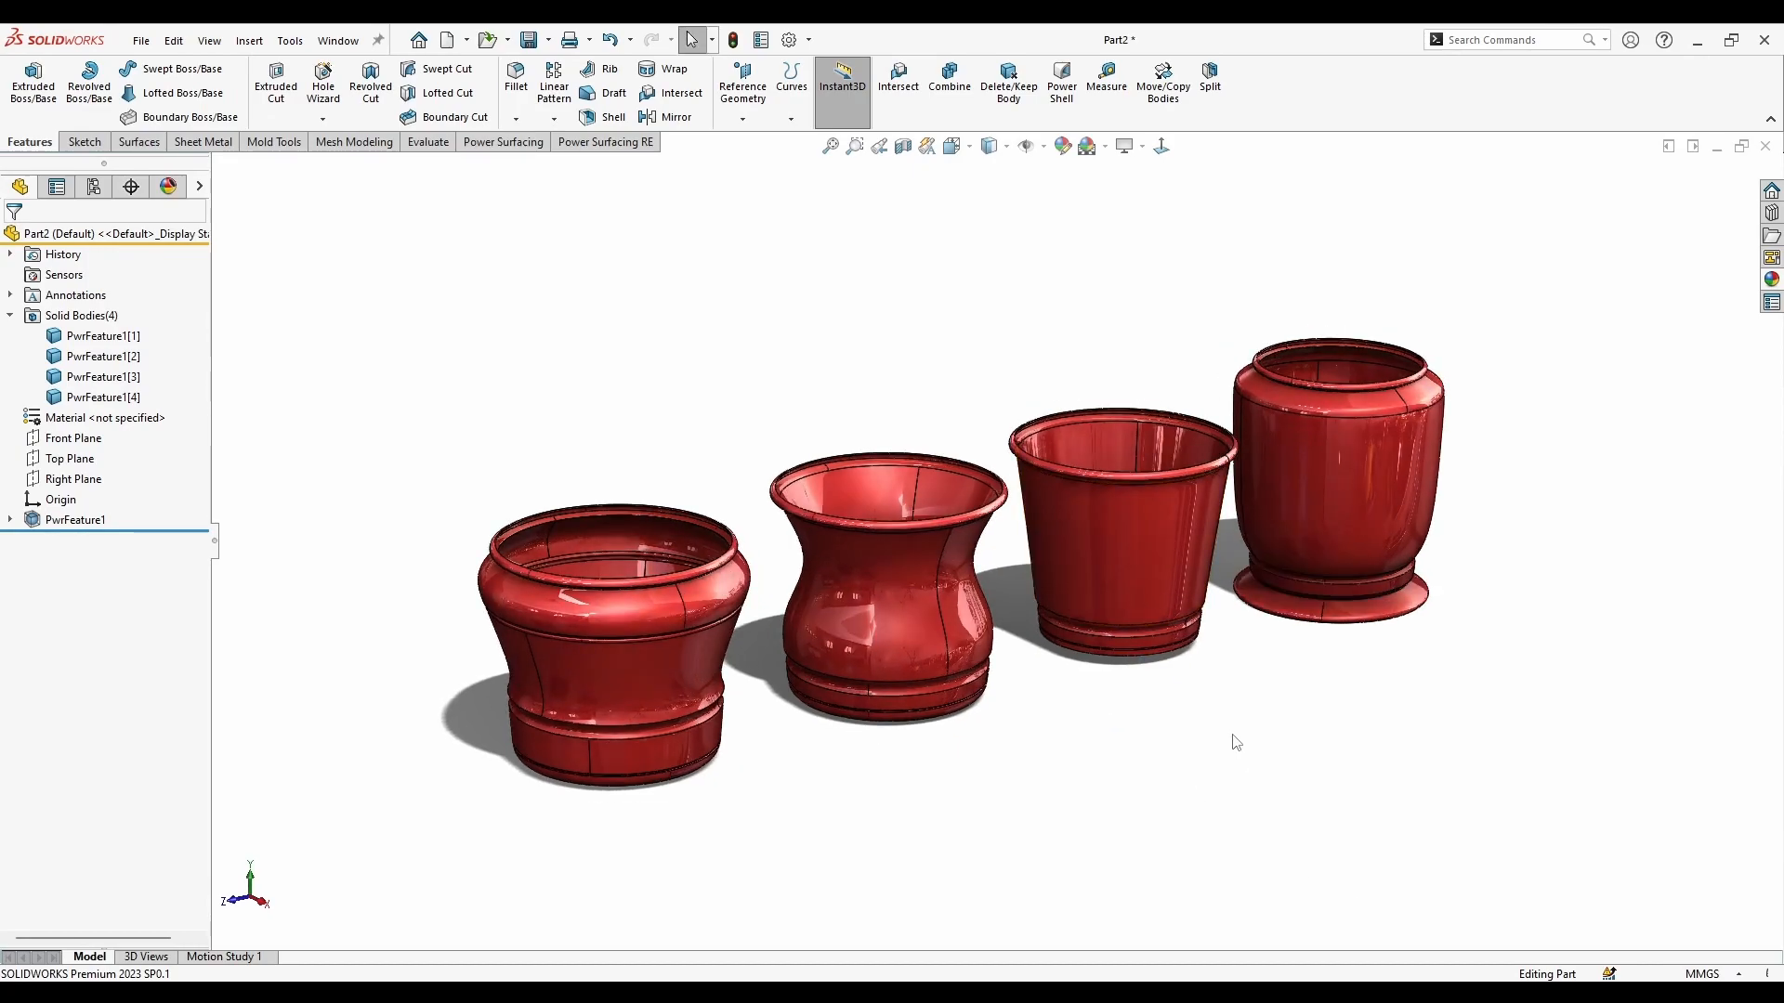
middle_click_drag(1197, 709, 1145, 689)
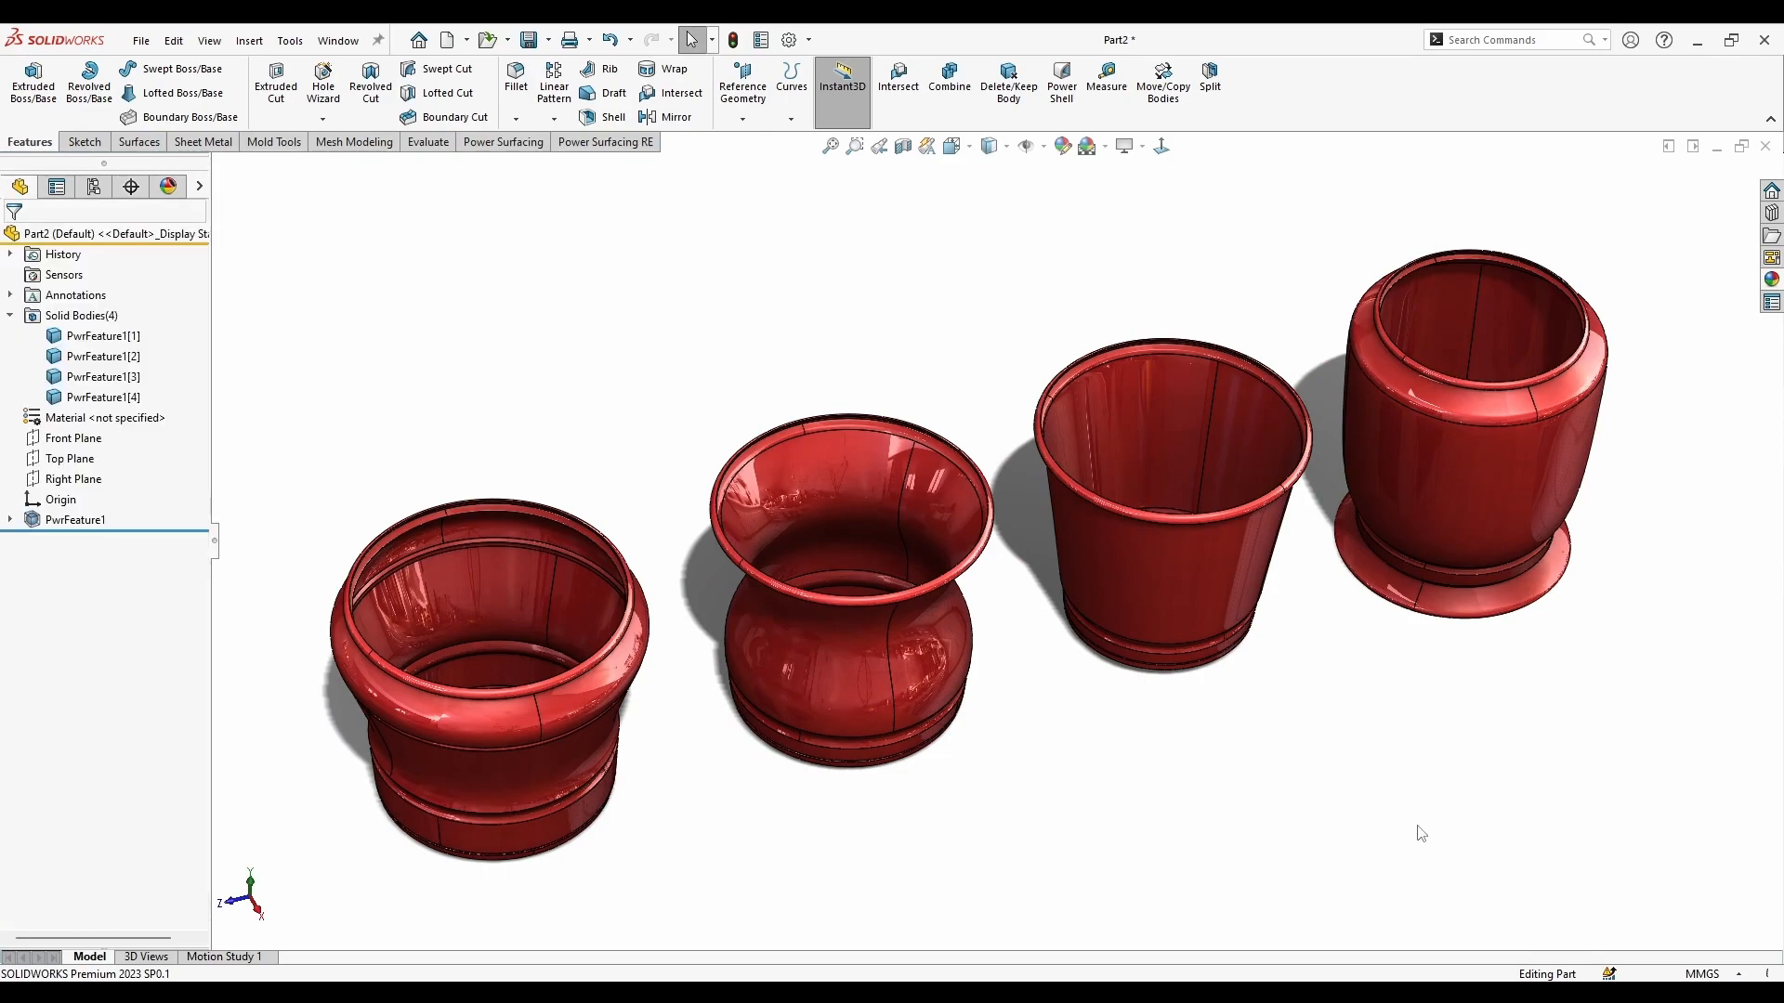
middle_click_drag(1279, 842, 1282, 764)
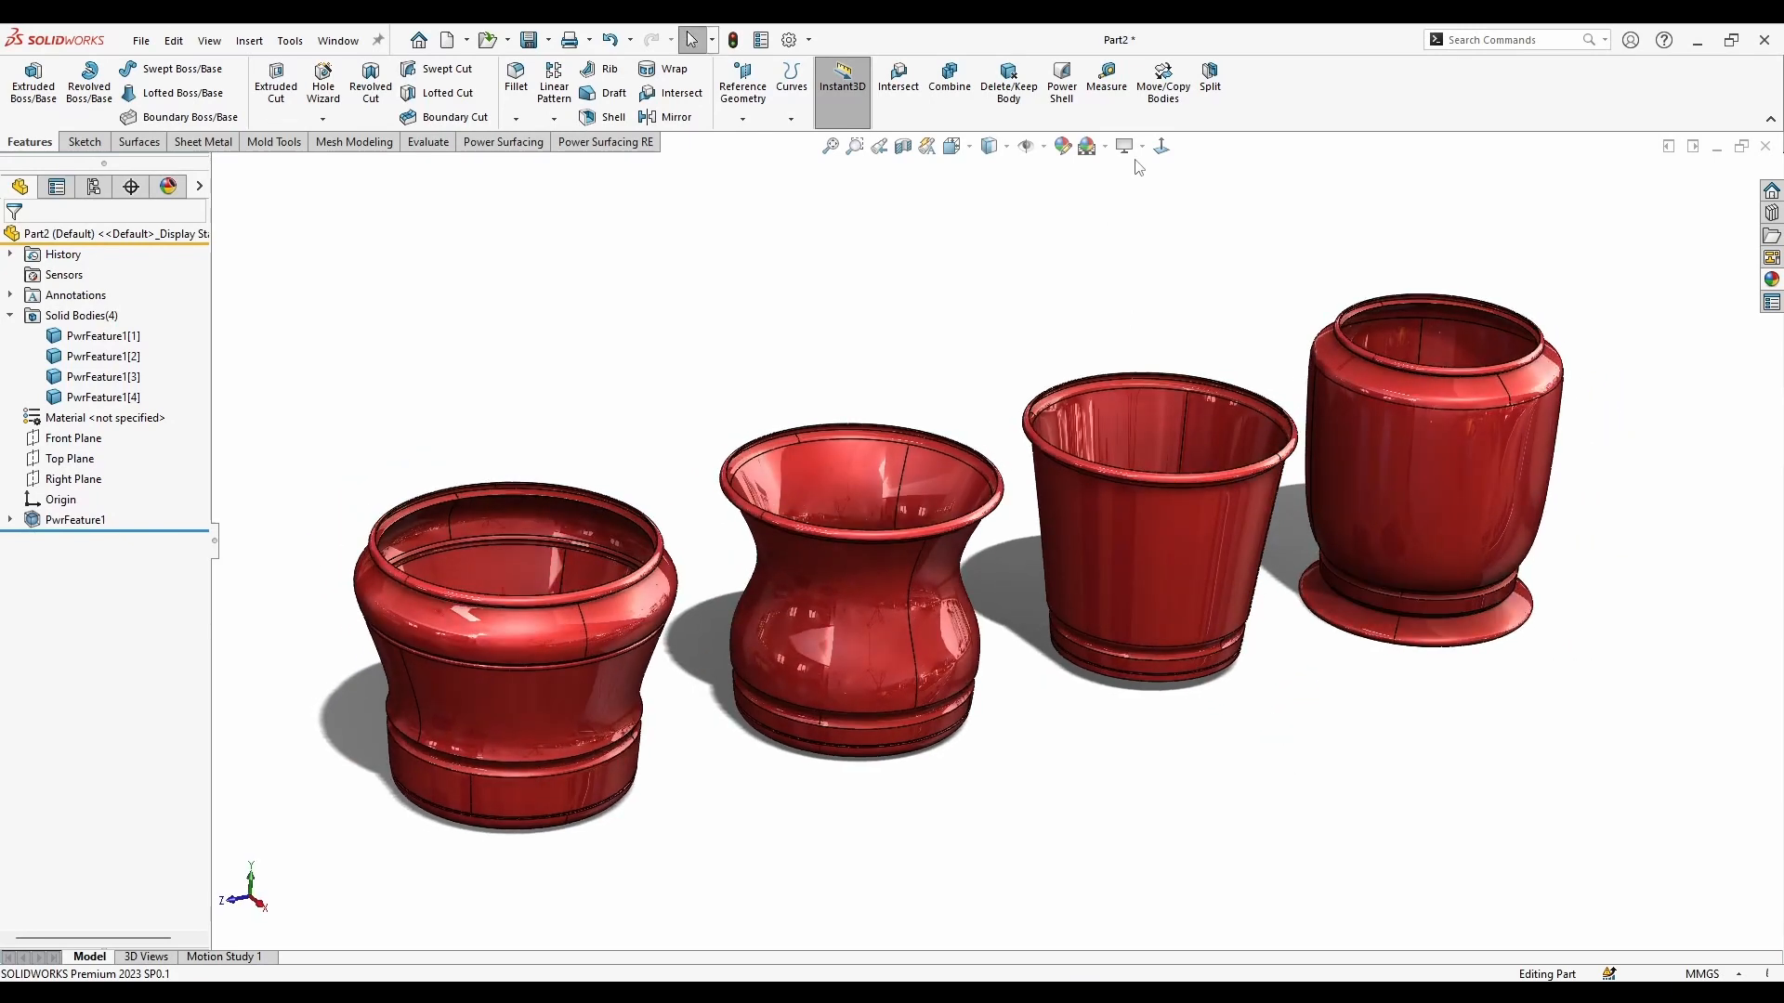